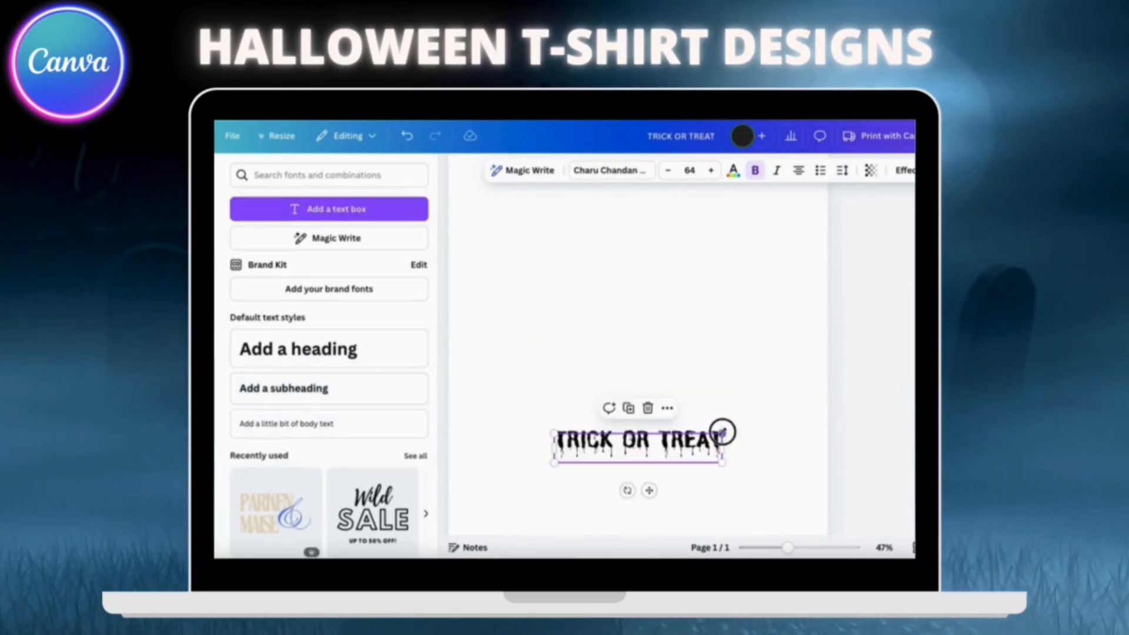
# Step: Enlarge the TRICK OR TREAT text to font size 87.8 and centre it on the page
pyautogui.moveTo(722, 434); pyautogui.dragTo(781, 447)
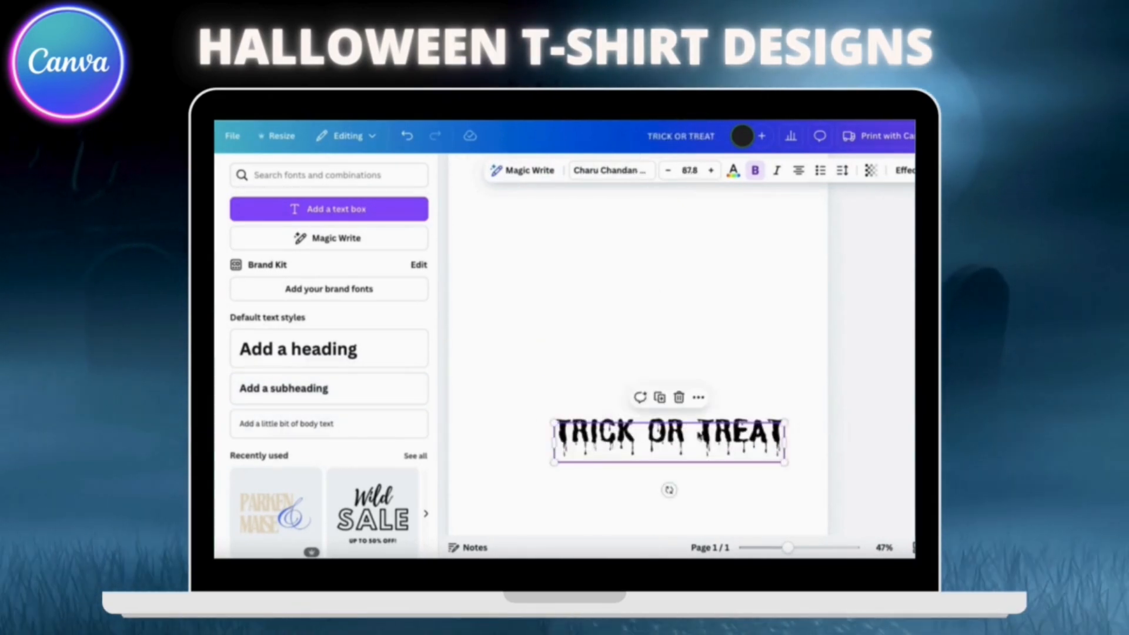
pyautogui.moveTo(676, 499); pyautogui.dragTo(650, 500)
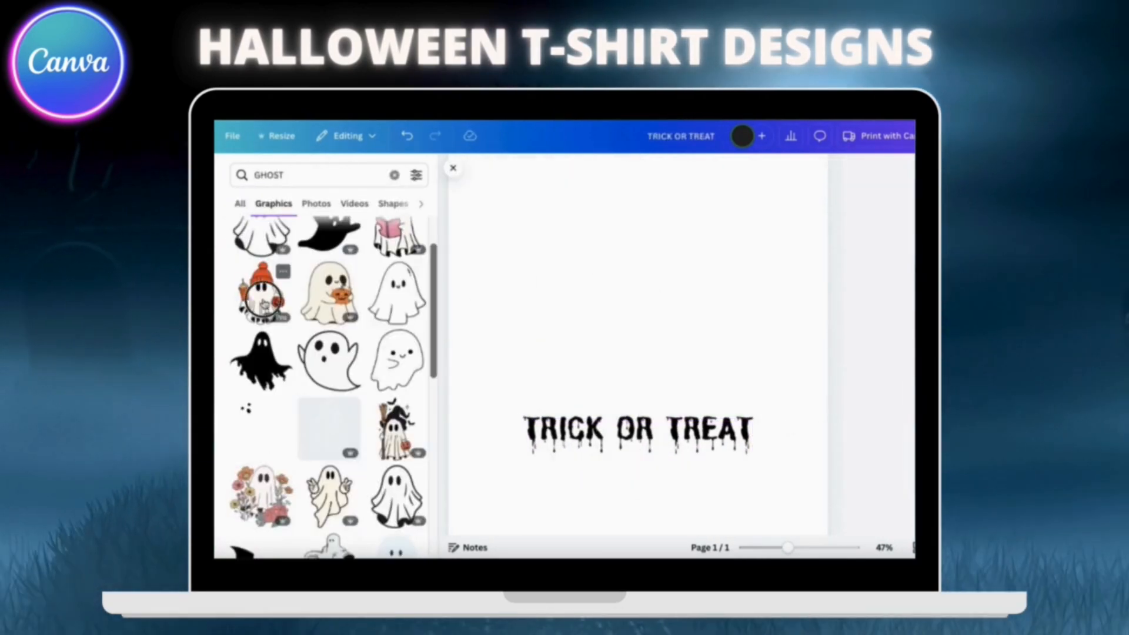
# Step: Add the ghost in the orange beanie and a thought bubble, sizing and placing both above the TRICK OR TREAT text
pyautogui.click(264, 302)
pyautogui.scroll(-2, 505, 447)
pyautogui.moveTo(487, 489); pyautogui.dragTo(613, 280)
pyautogui.scroll(2, 612, 280)
pyautogui.moveTo(711, 281); pyautogui.dragTo(630, 317)
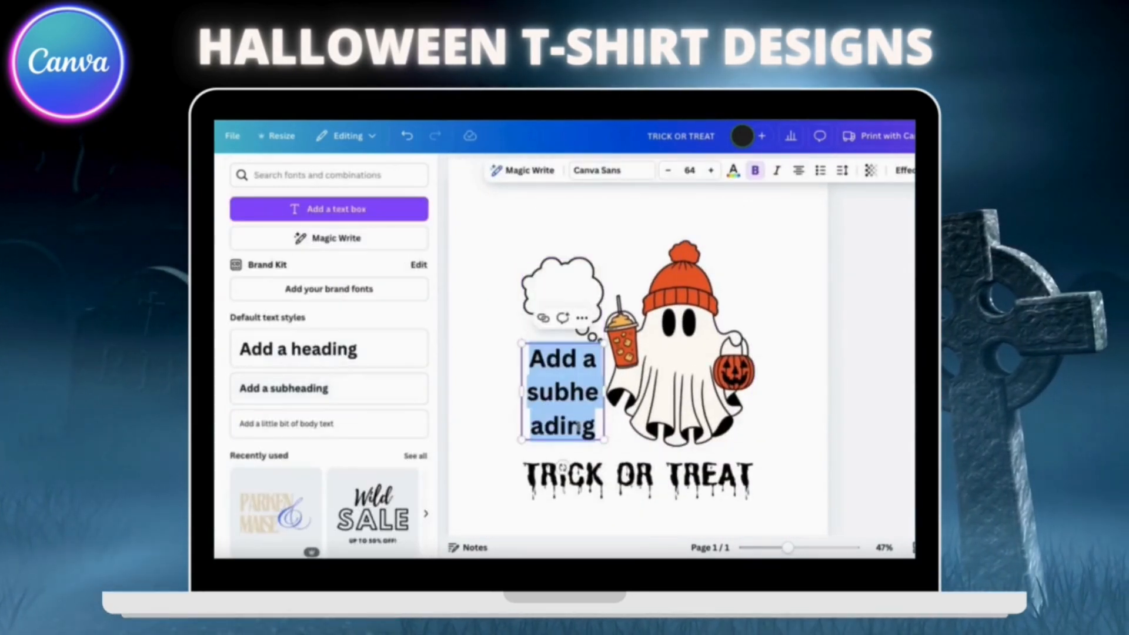
# Step: Enter BOO! in the new text box and place it, slightly tilted, inside the thought bubble
pyautogui.write('BO')
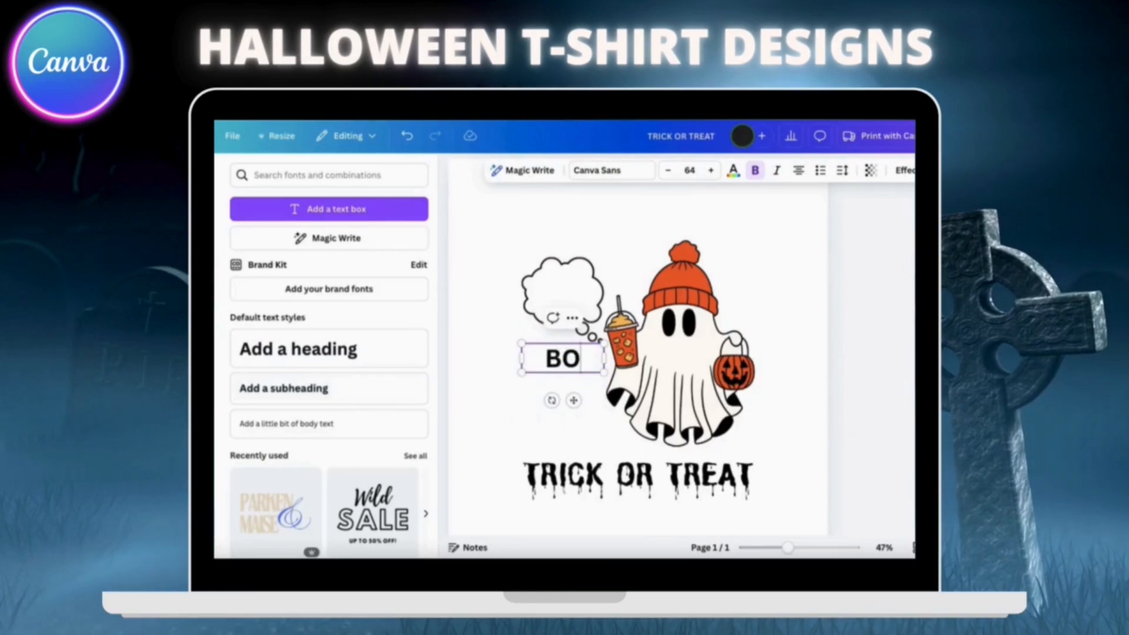
pyautogui.write('O!')
pyautogui.moveTo(552, 401); pyautogui.dragTo(568, 398)
pyautogui.moveTo(601, 356); pyautogui.dragTo(562, 291)
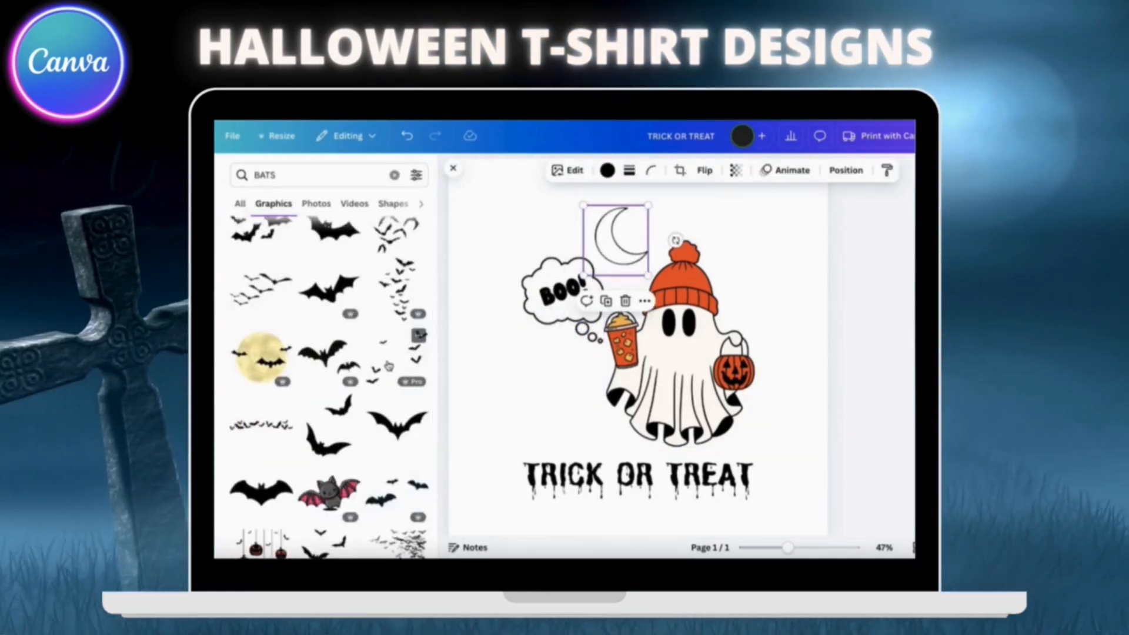
# Step: Add the flock of bats graphic and resize it to surround the ghost above the TRICK OR TREAT text
pyautogui.click(327, 491)
pyautogui.moveTo(528, 478); pyautogui.dragTo(528, 394)
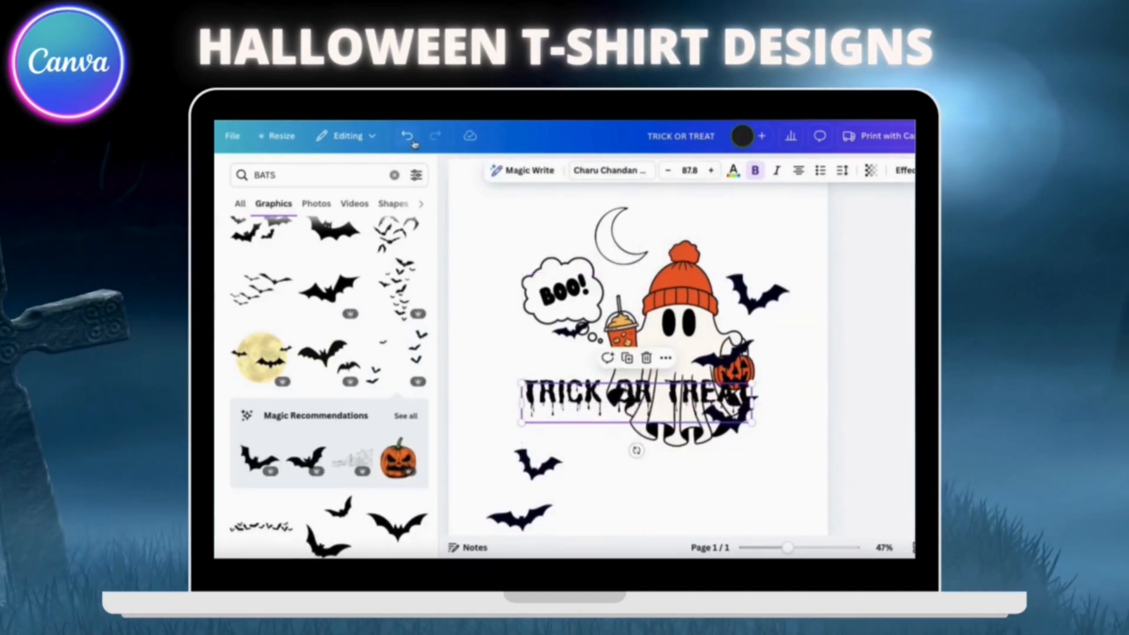
pyautogui.click(407, 136)
pyautogui.moveTo(515, 437); pyautogui.dragTo(520, 351)
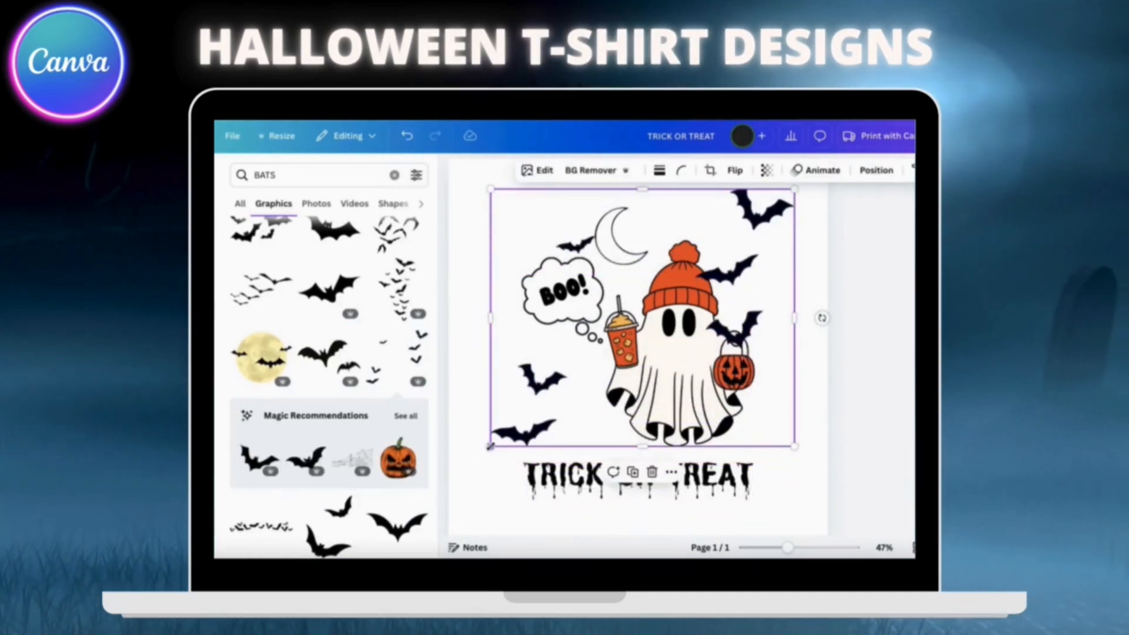
pyautogui.moveTo(490, 447); pyautogui.dragTo(524, 418)
pyautogui.moveTo(794, 189); pyautogui.dragTo(762, 213)
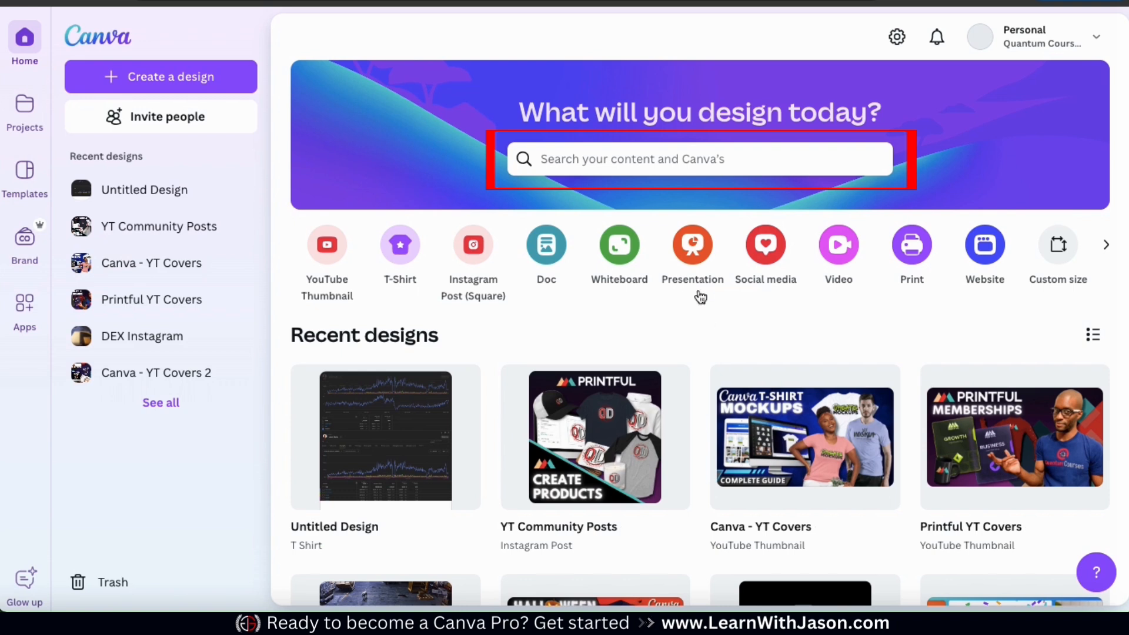
# Step: Search for Halloween T-Shirt and open the 14 × 18 in Halloween T-Shirt template category
pyautogui.click(639, 159)
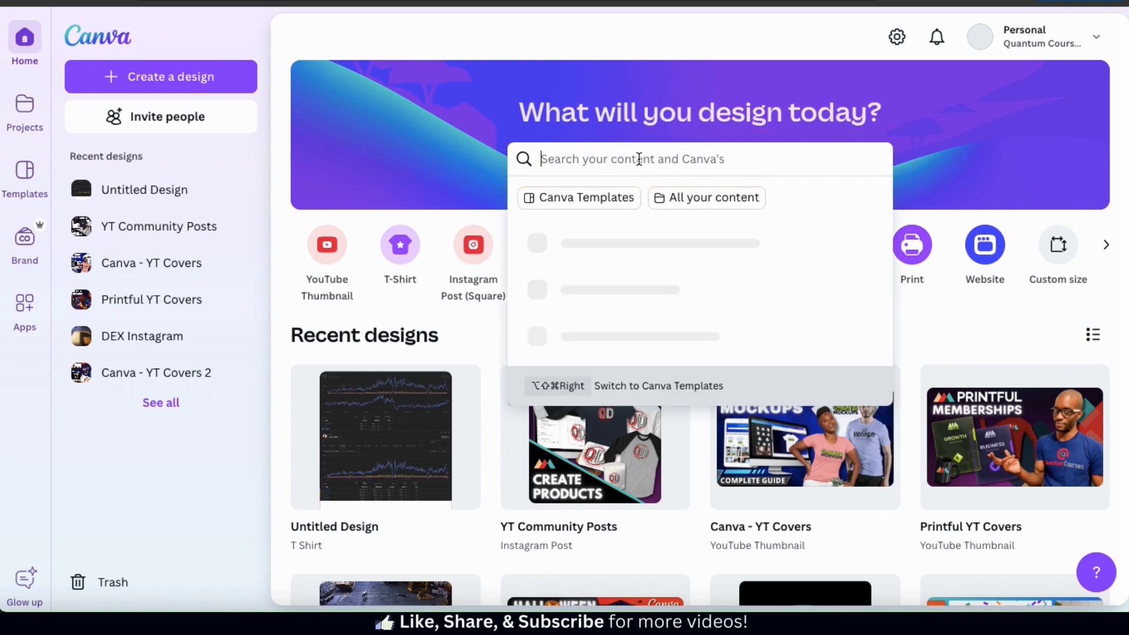
pyautogui.write('Halloween T-Shirt')
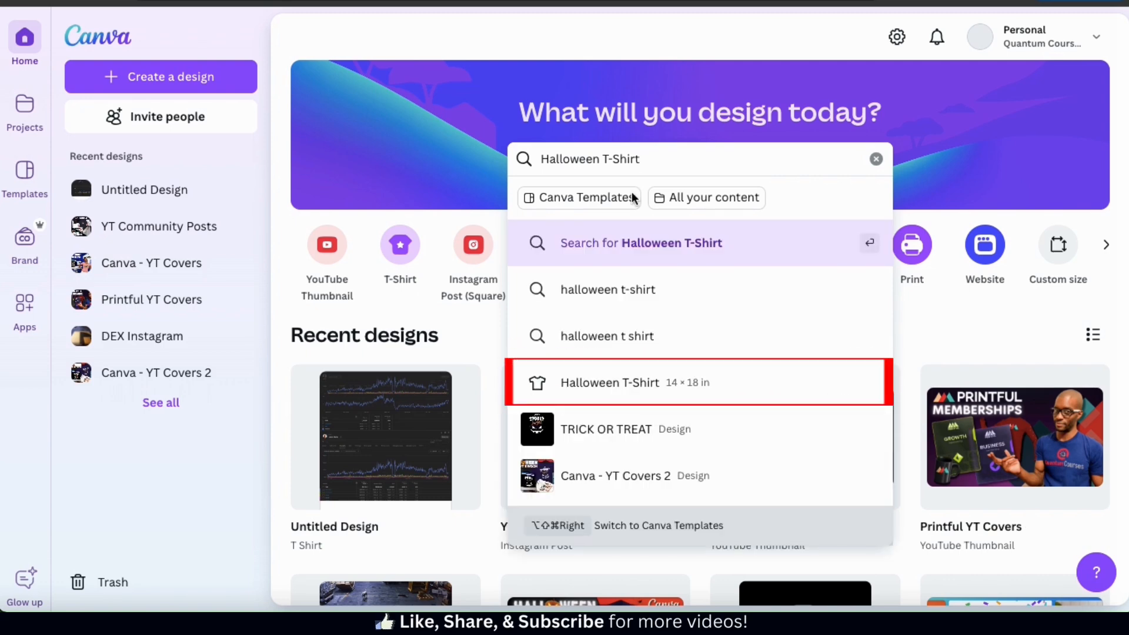
pyautogui.click(586, 395)
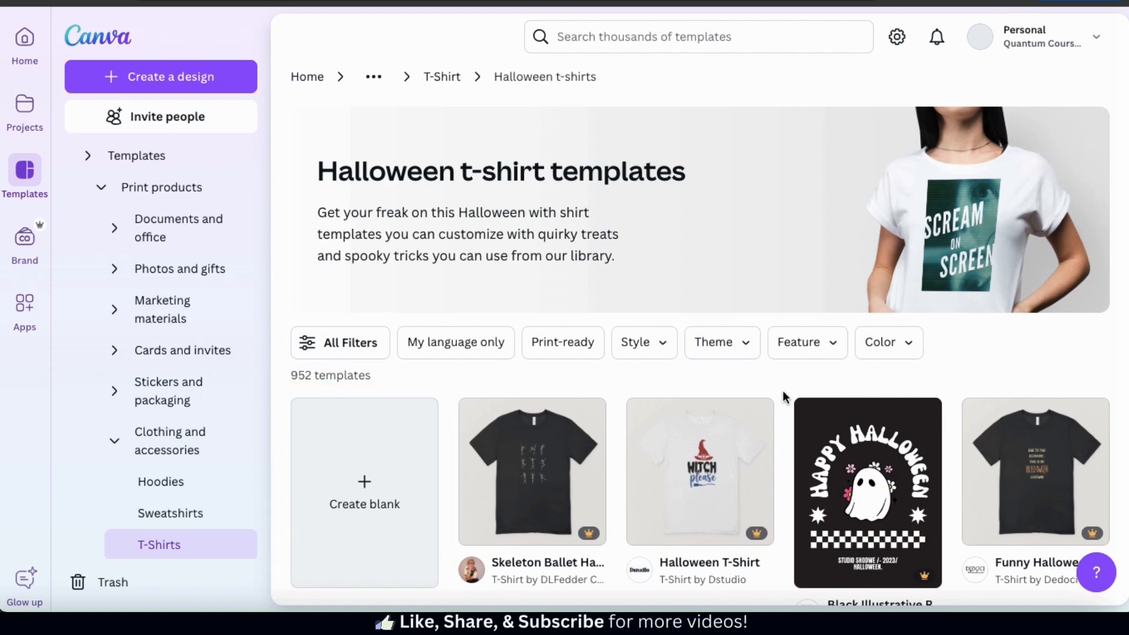
# Step: Browse the Halloween t-shirt templates for a suitable design
pyautogui.scroll(-4, 782, 397)
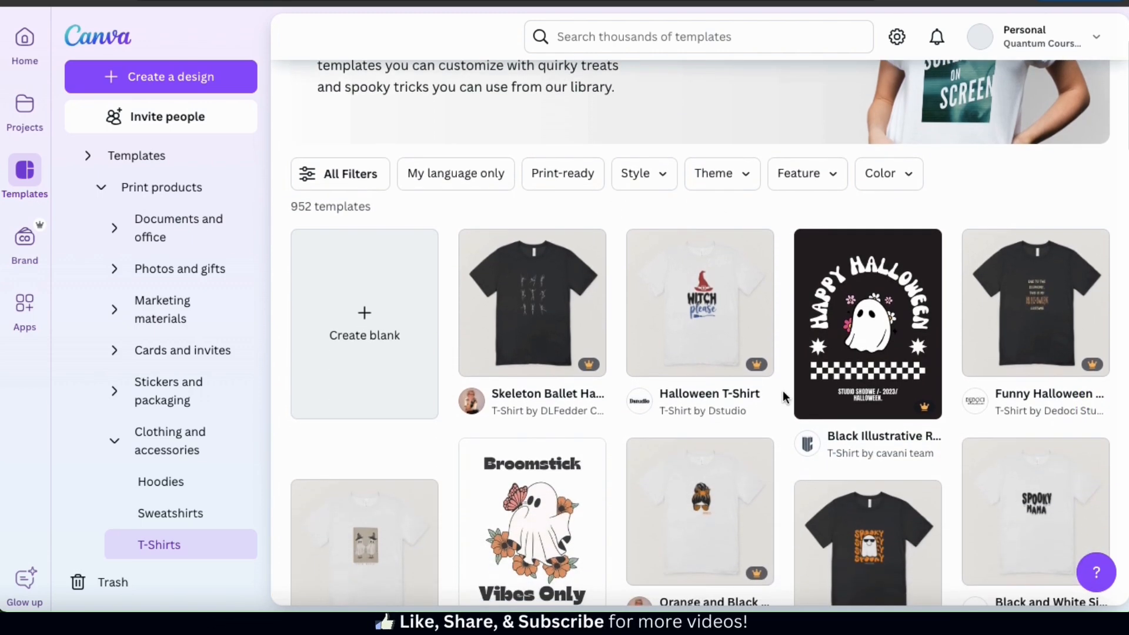
pyautogui.scroll(-2, 782, 397)
pyautogui.scroll(-2, 782, 397)
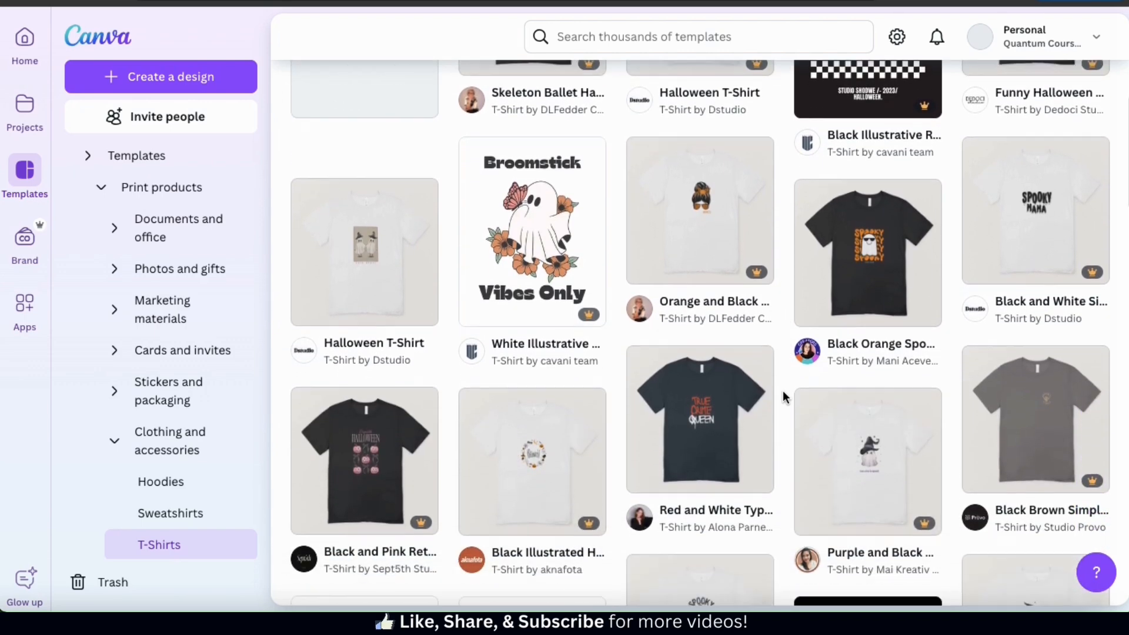
pyautogui.scroll(-4, 782, 392)
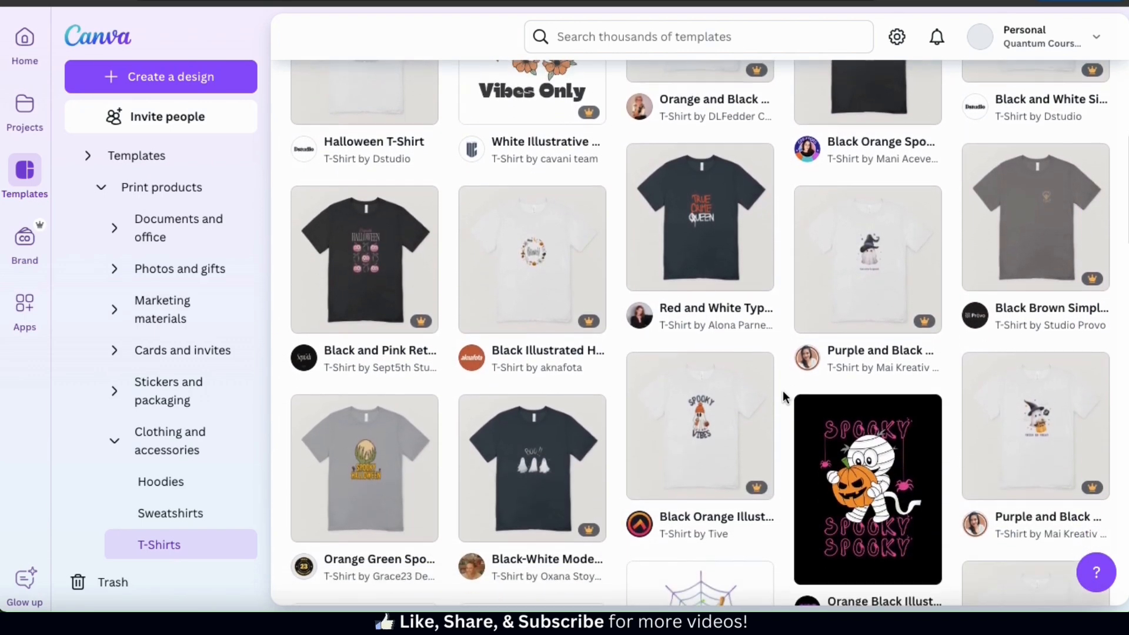
pyautogui.scroll(-2, 783, 394)
pyautogui.scroll(-3, 782, 394)
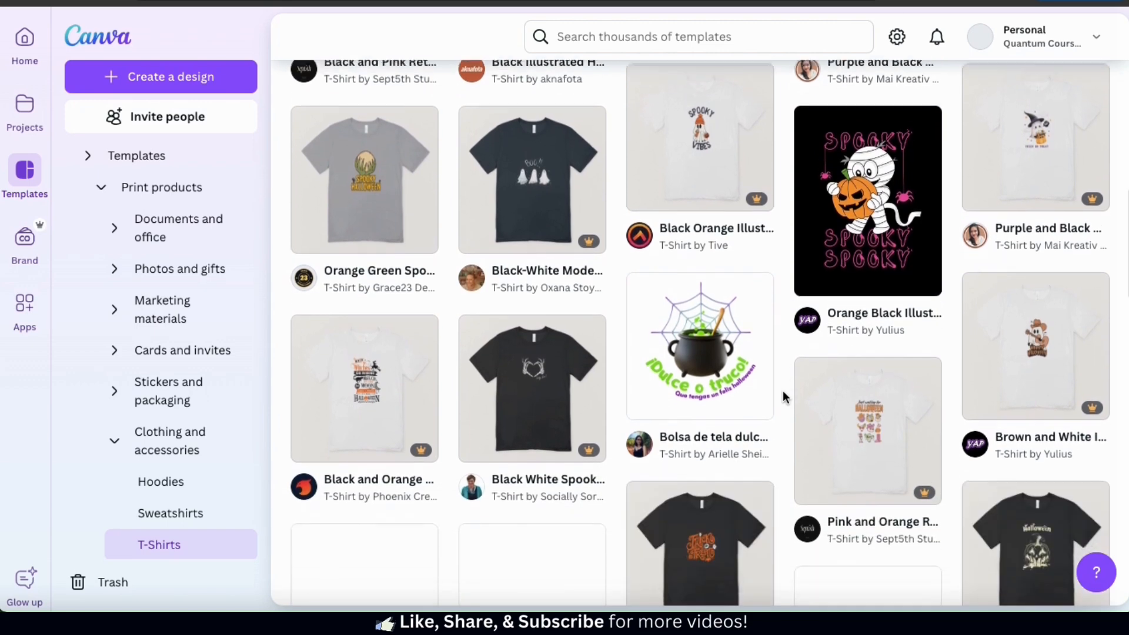
pyautogui.scroll(-4, 782, 398)
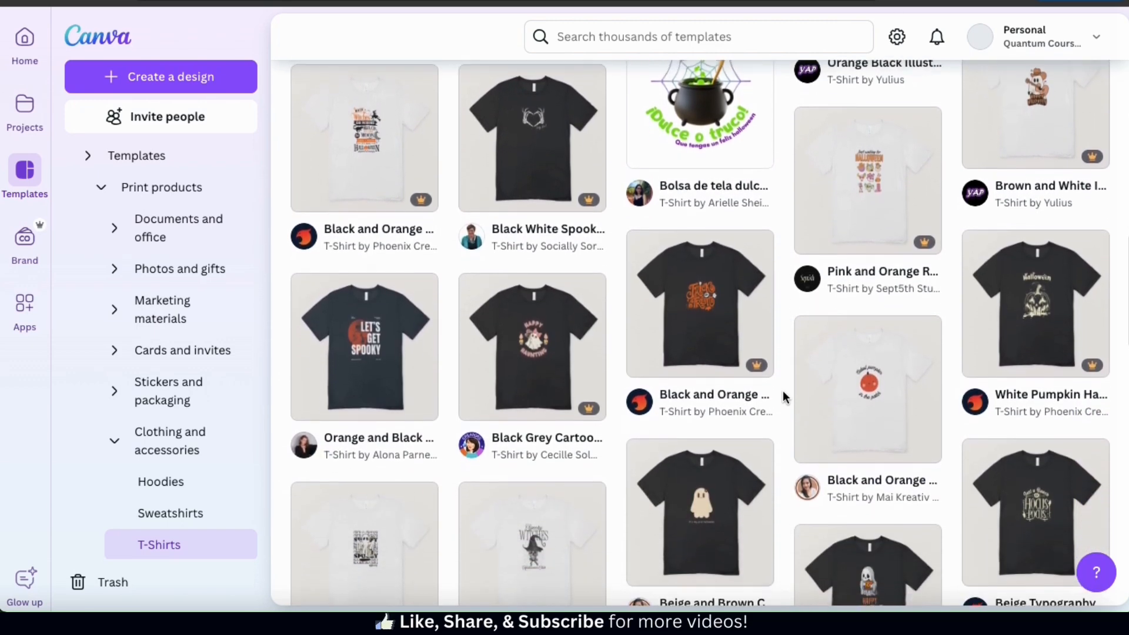
pyautogui.scroll(-5, 782, 390)
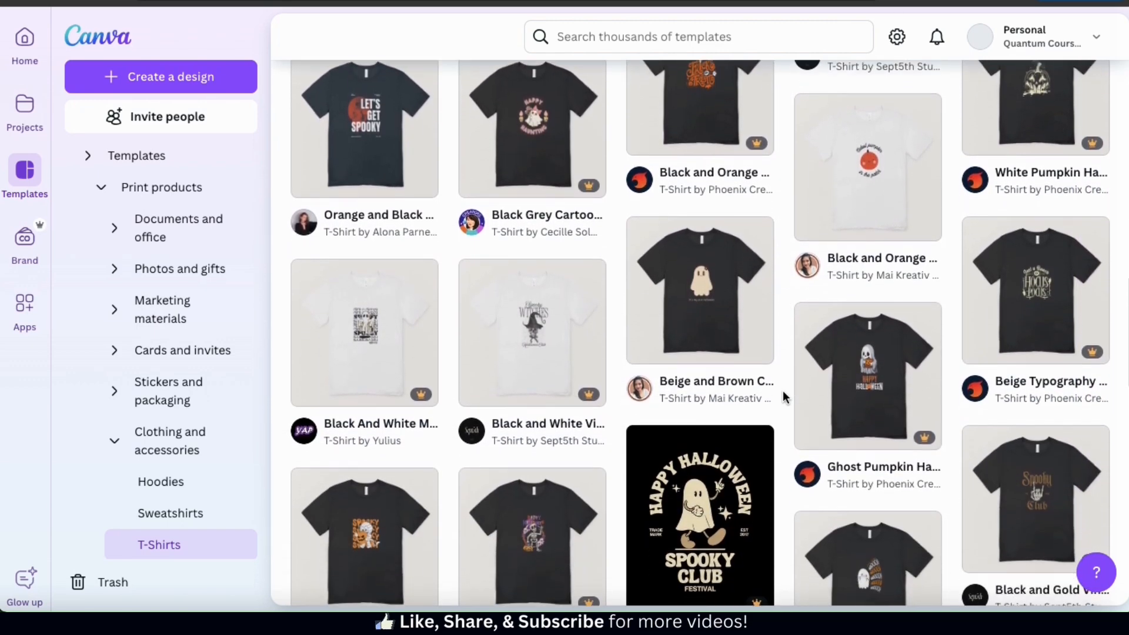
pyautogui.scroll(-3, 782, 390)
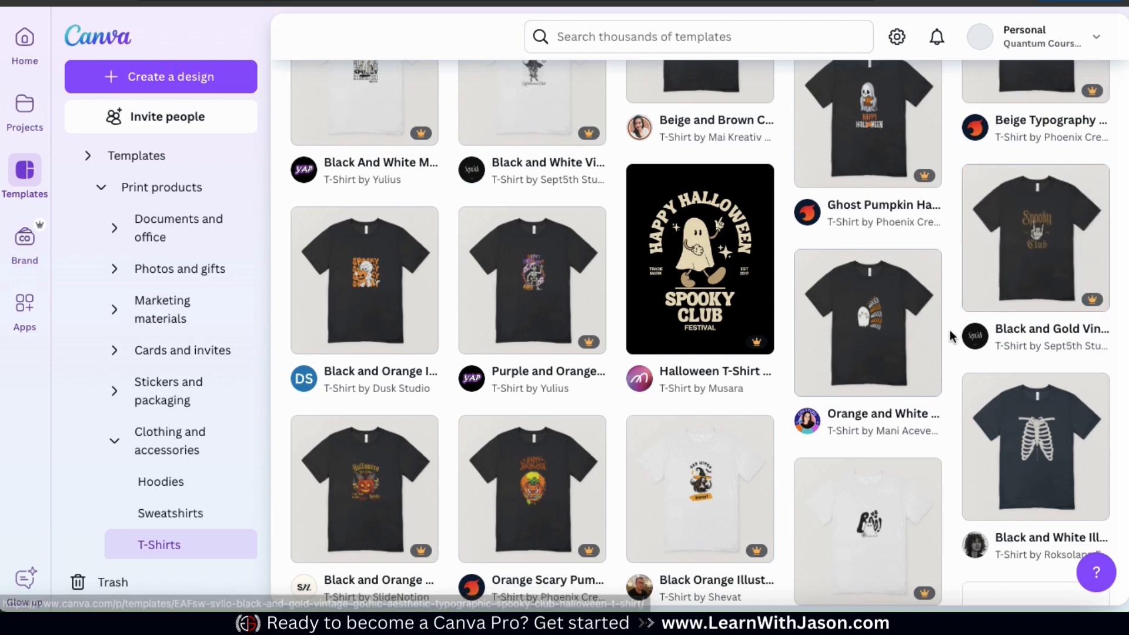
pyautogui.scroll(-3, 951, 334)
pyautogui.scroll(-7, 950, 331)
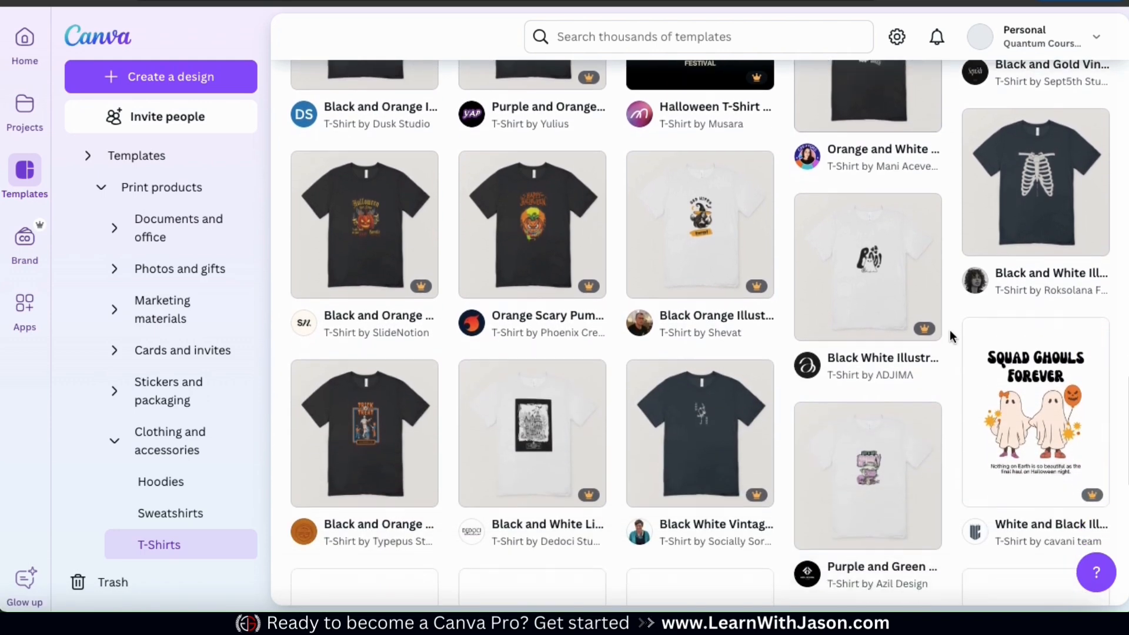
pyautogui.scroll(-8, 950, 330)
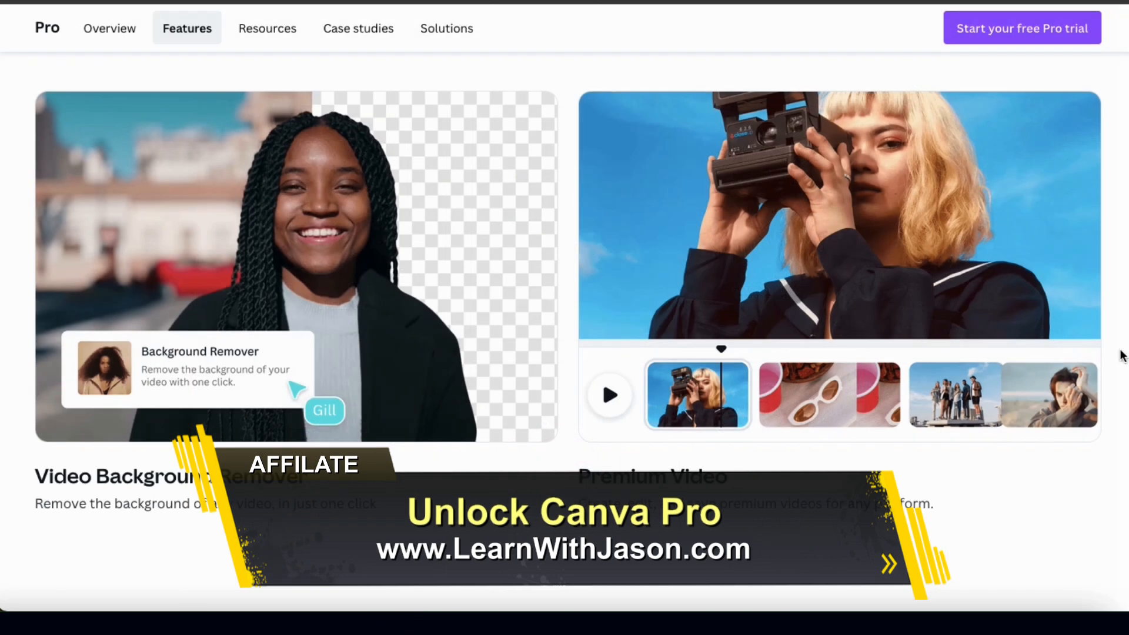
# Step: Review the features presented on the Canva Pro page
pyautogui.scroll(-5, 1121, 356)
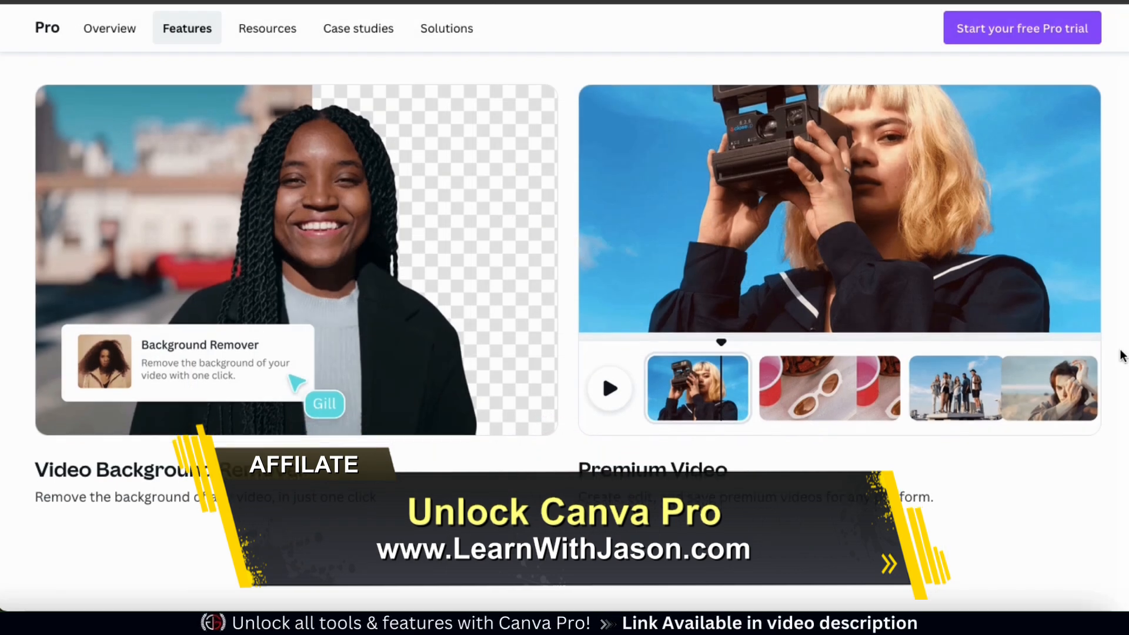
pyautogui.scroll(-5, 1122, 356)
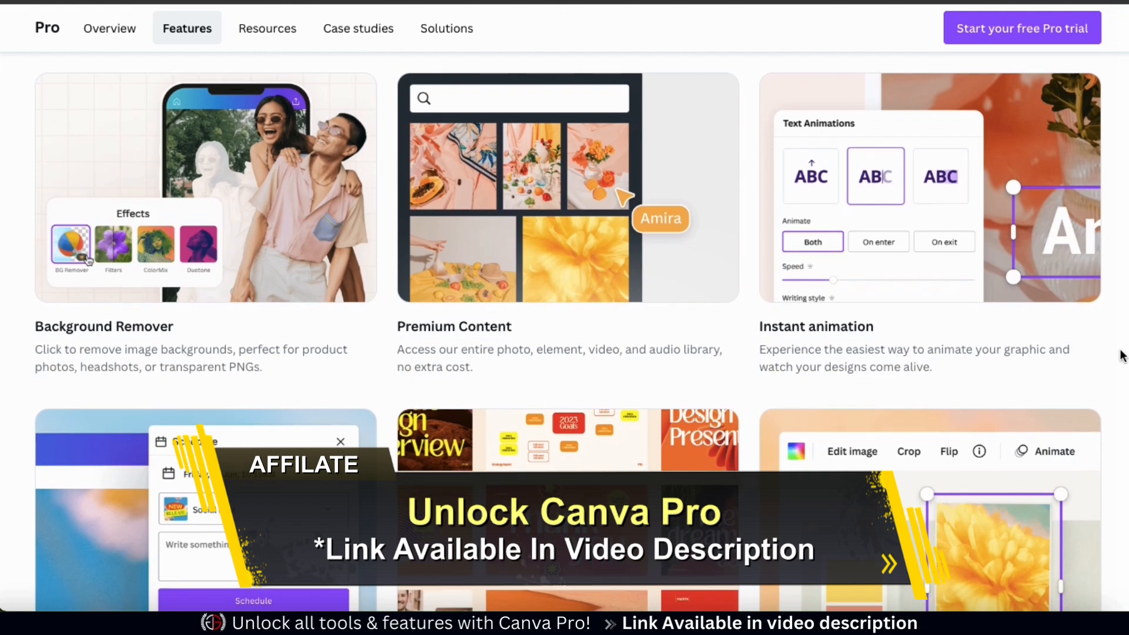
pyautogui.scroll(-5, 1122, 355)
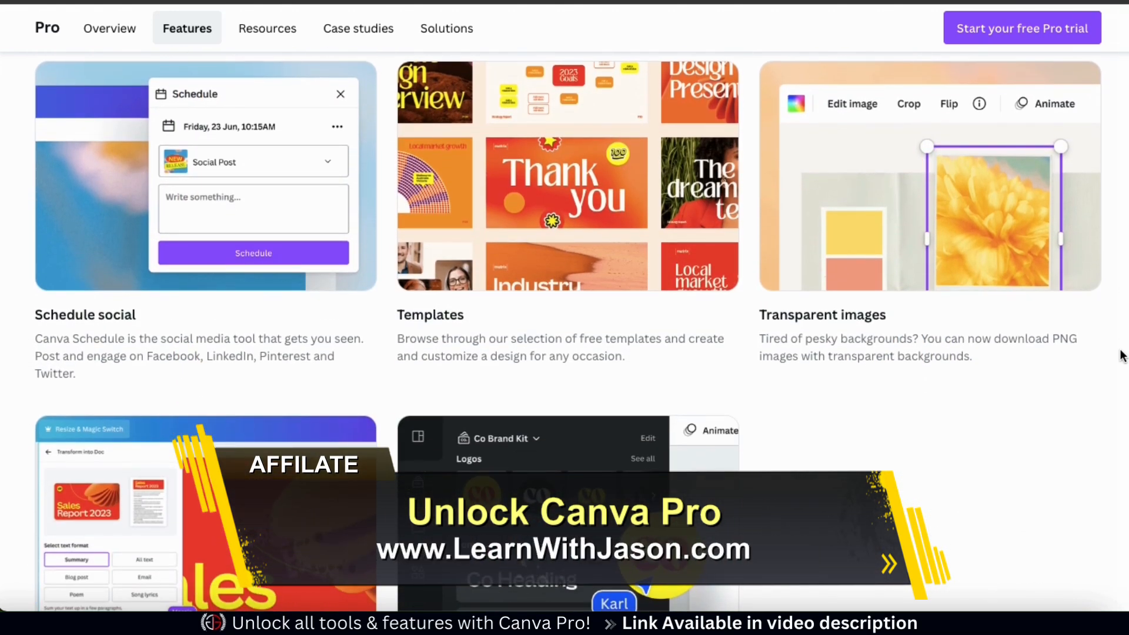
pyautogui.scroll(-2, 1122, 355)
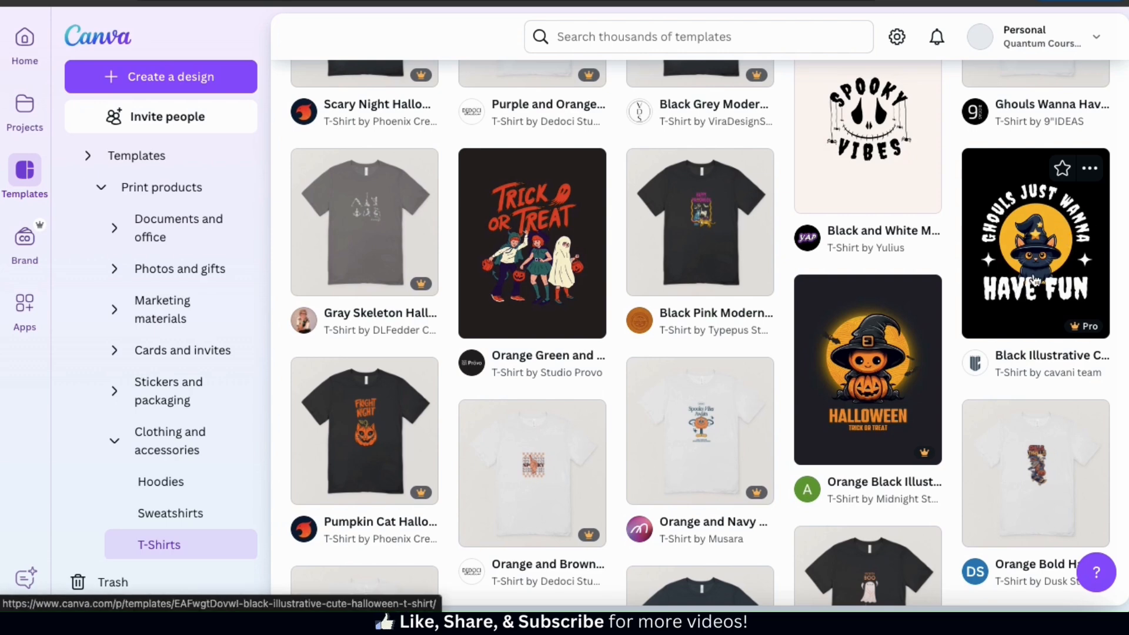
# Step: Preview the Black Illustrative Cute Halloween T Shirt template and its similar designs, and open it for customization
pyautogui.click(1034, 282)
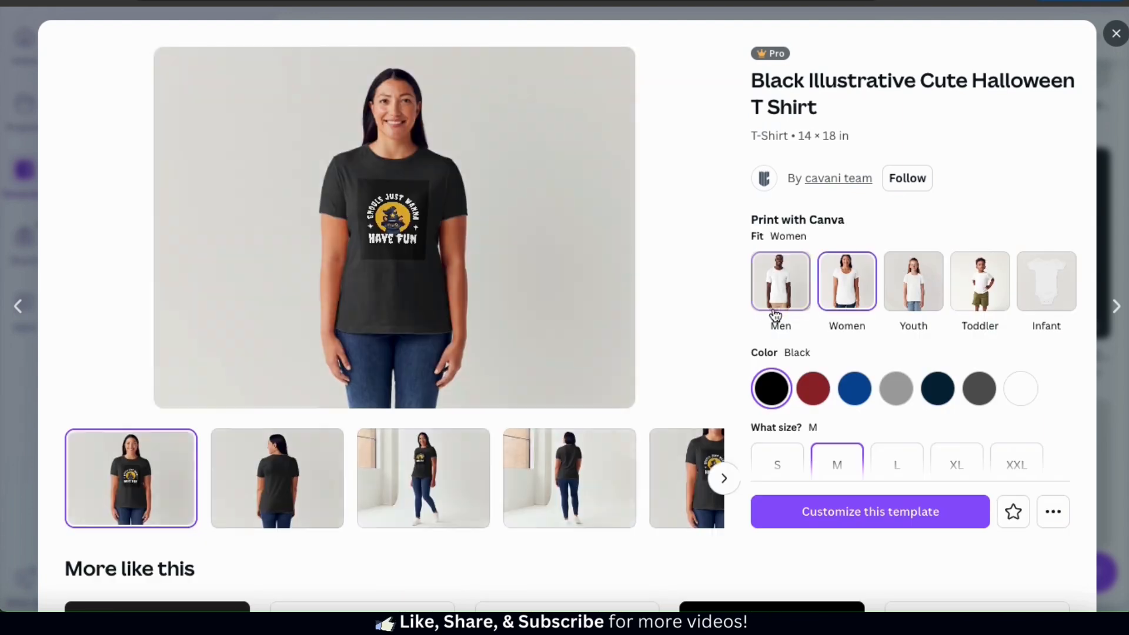
pyautogui.scroll(-6, 691, 371)
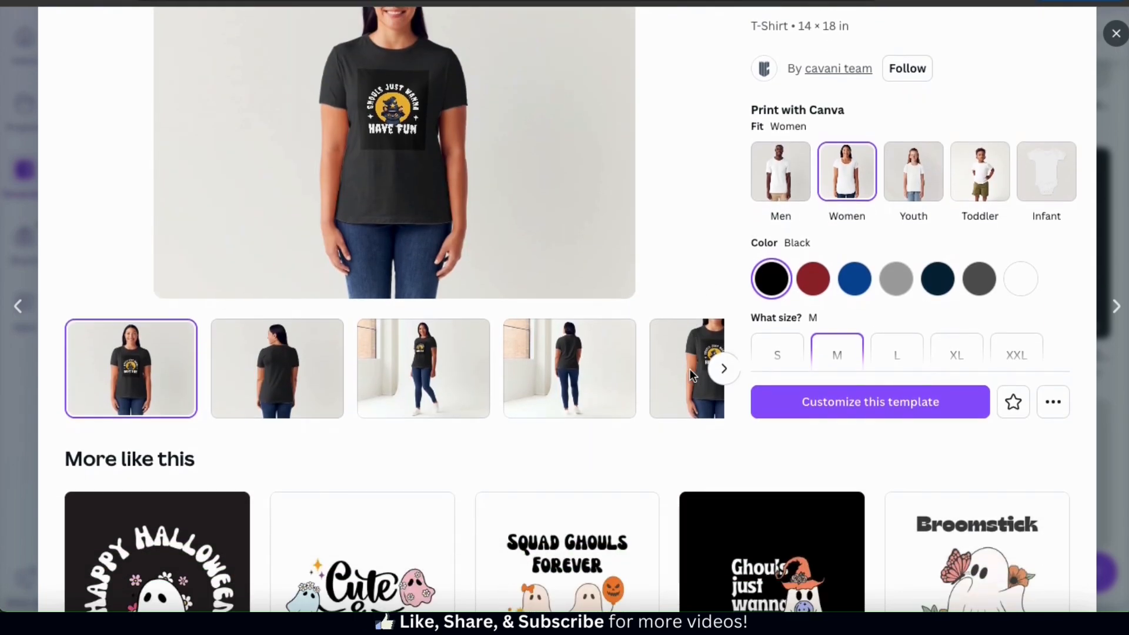
pyautogui.scroll(-1, 690, 369)
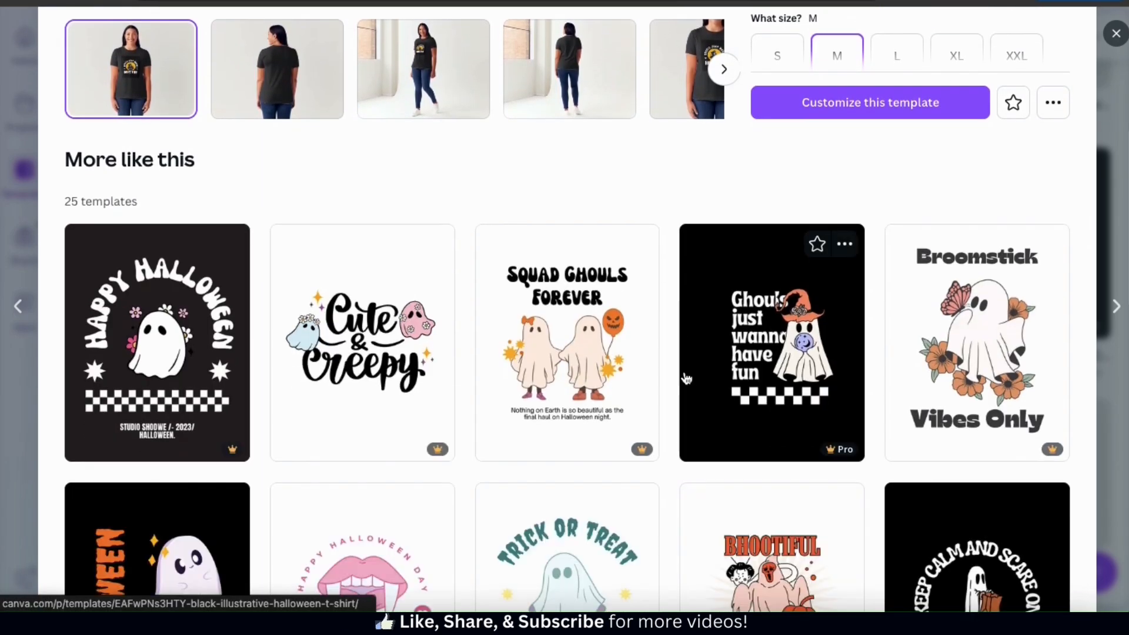
pyautogui.scroll(-1, 667, 382)
pyautogui.scroll(-1, 667, 386)
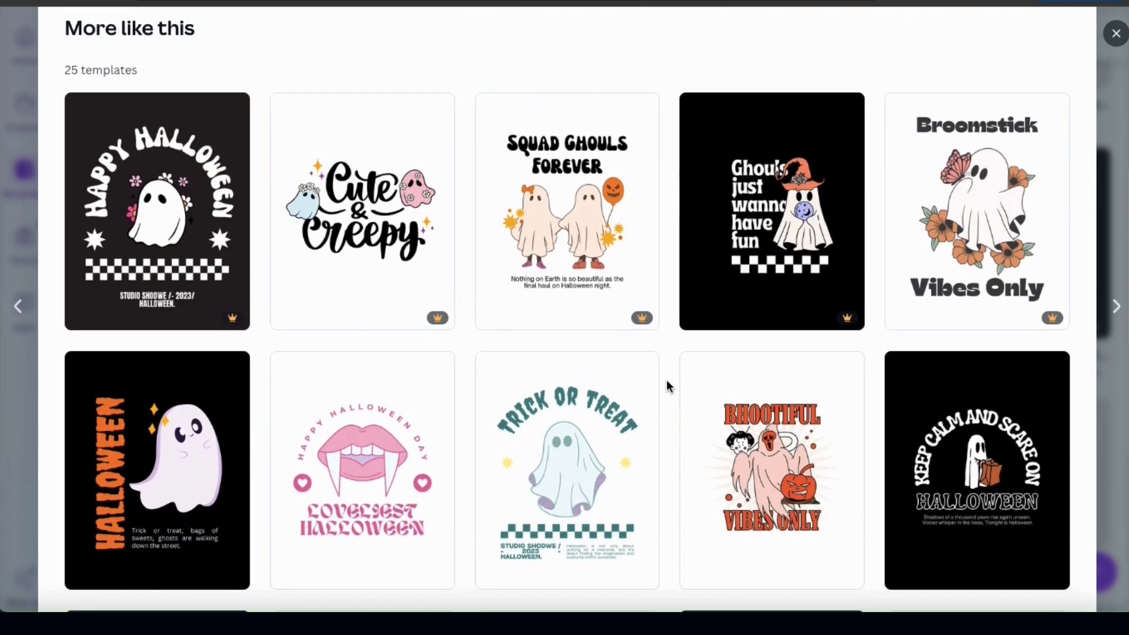
pyautogui.scroll(9, 667, 386)
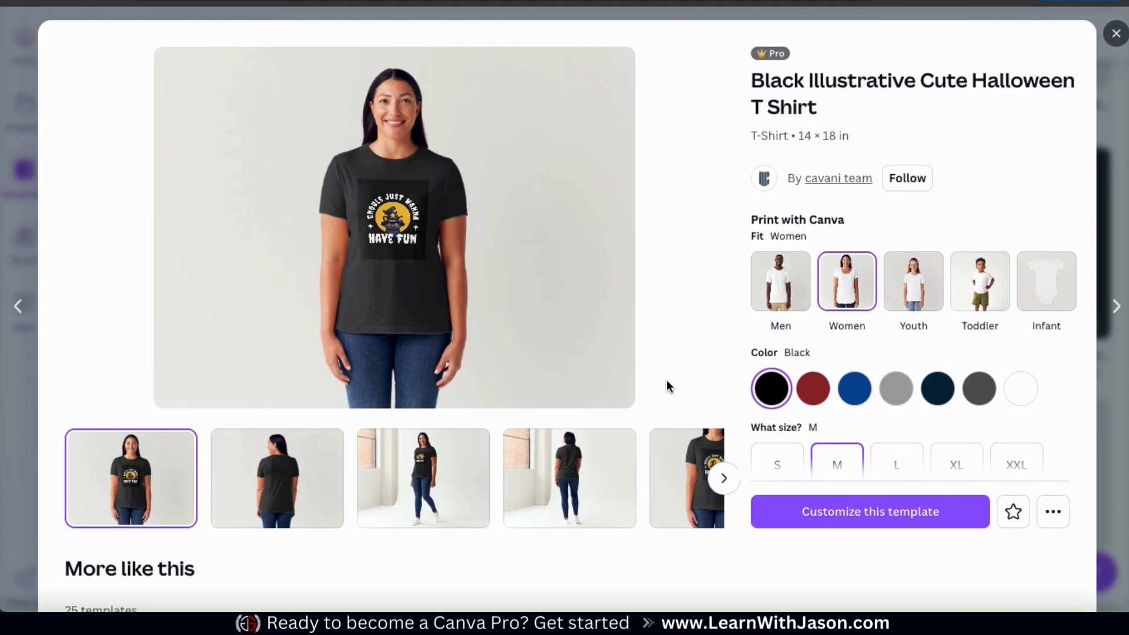
pyautogui.click(854, 523)
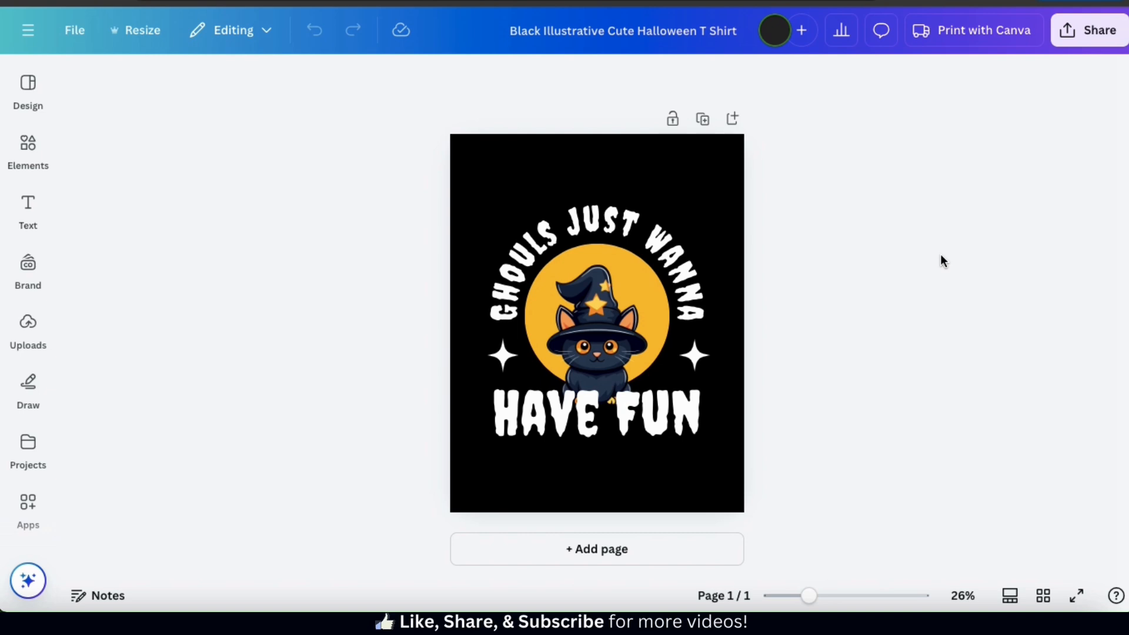
# Step: Replace the curved headline above the cat with LET'S GET
pyautogui.moveTo(809, 597); pyautogui.dragTo(830, 599)
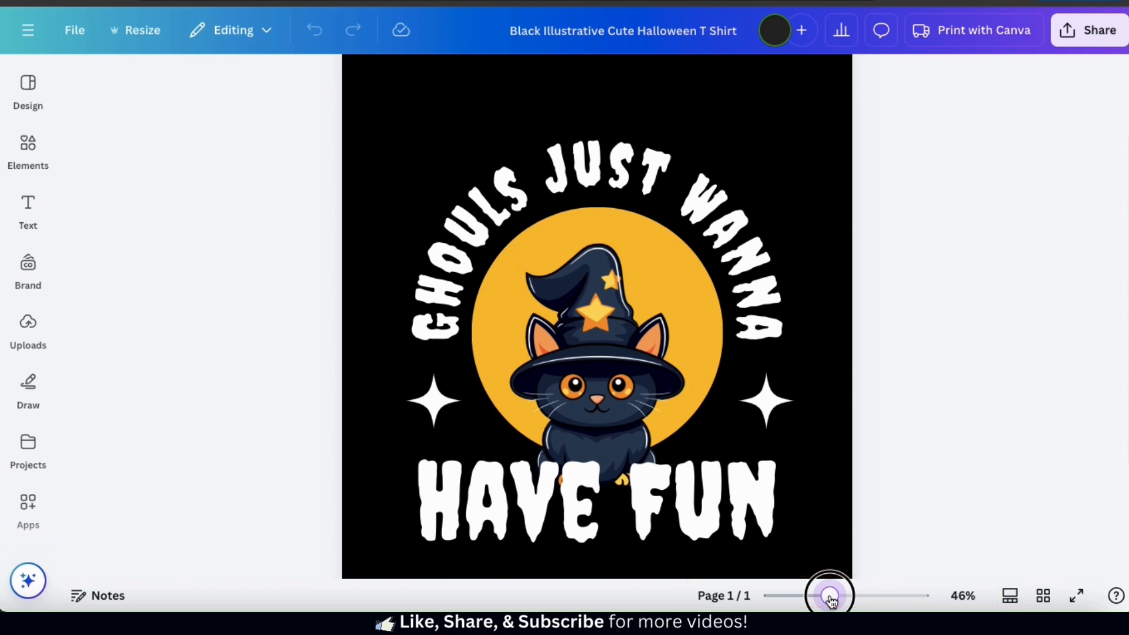
pyautogui.scroll(-1, 812, 496)
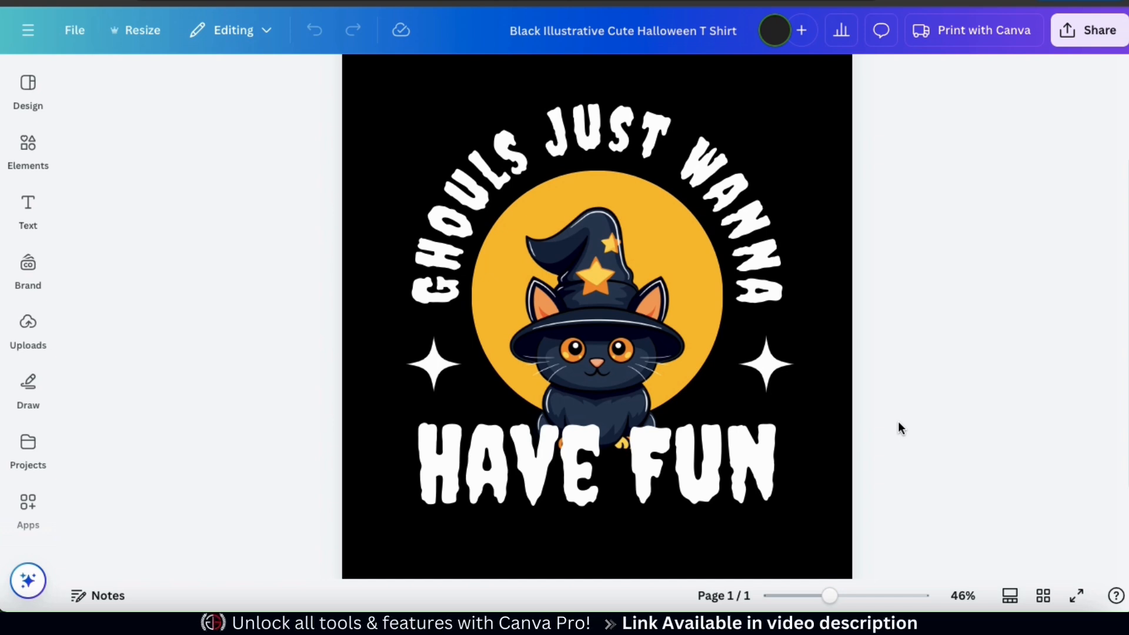
pyautogui.click(744, 197)
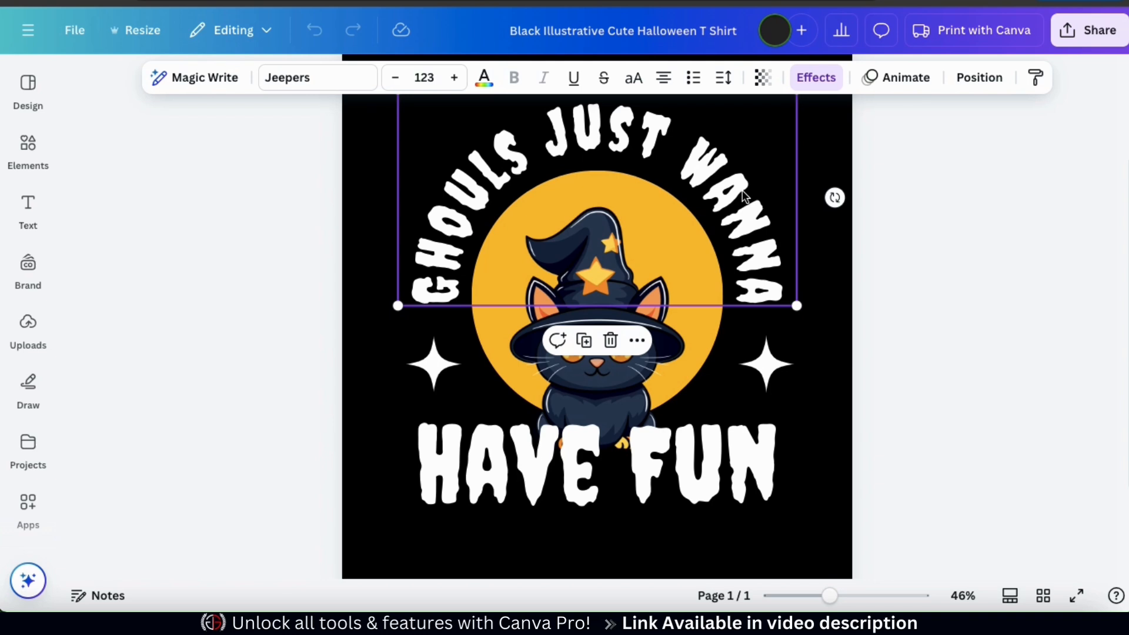
pyautogui.click(743, 192)
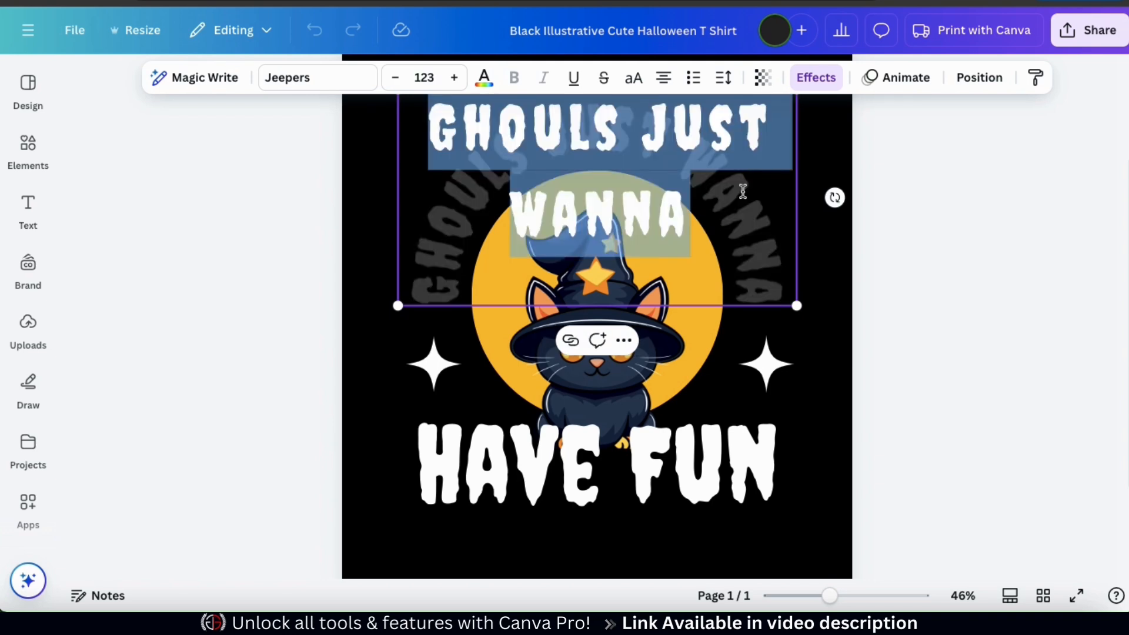
pyautogui.write("LET'S GET")
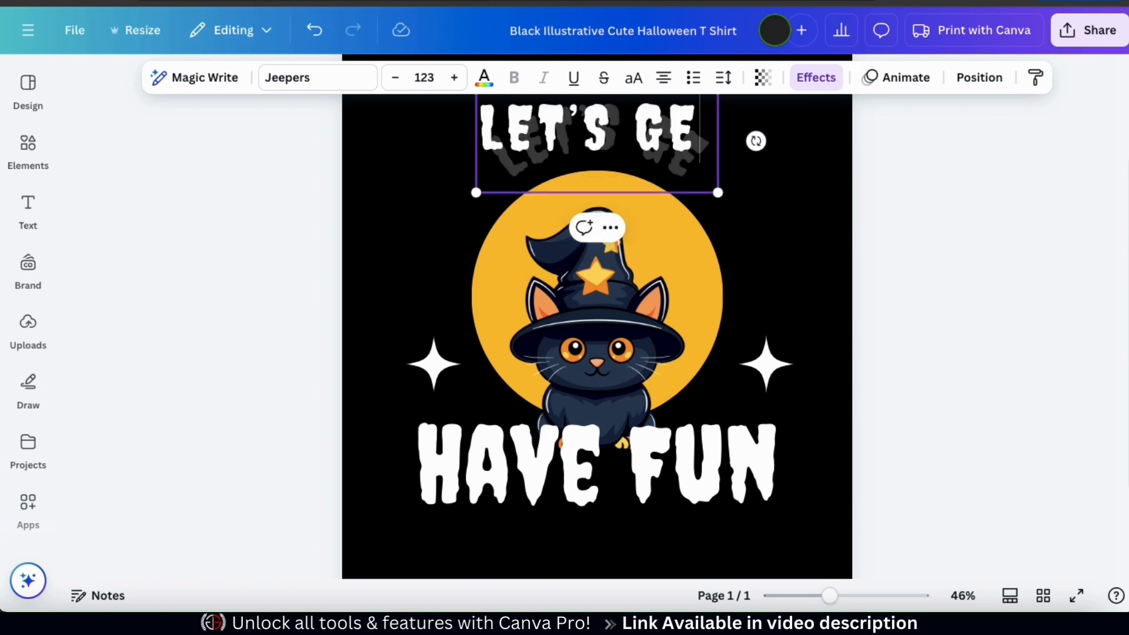
pyautogui.click(841, 240)
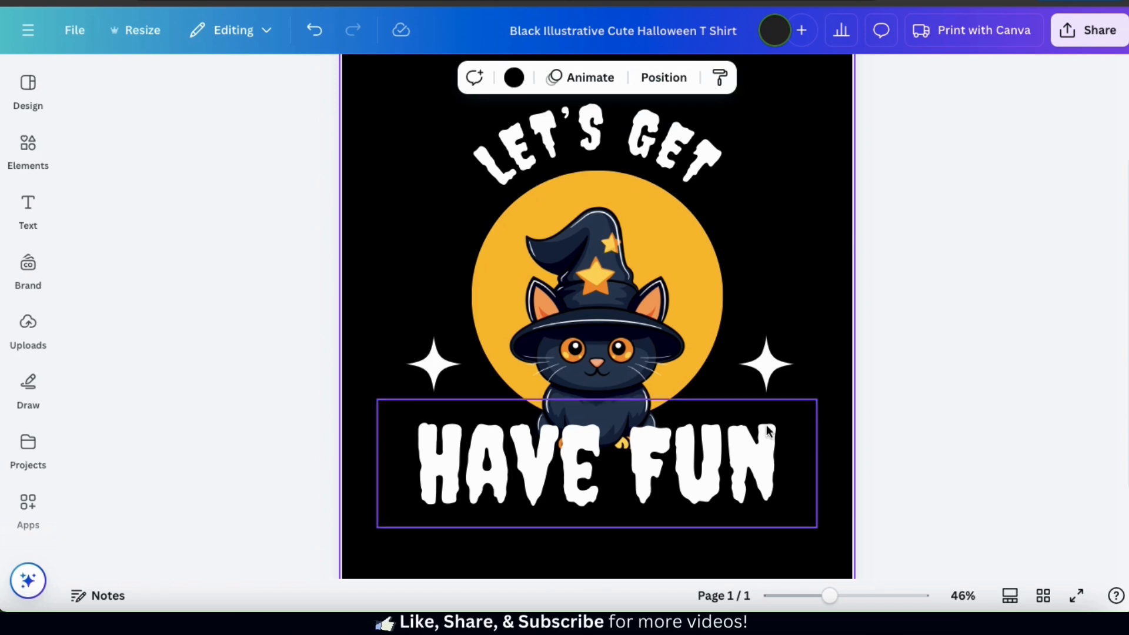
# Step: Replace the HAVE FUN text below the cat with SPOOKY!
pyautogui.click(759, 448)
pyautogui.hotkey('ctrl', 'a')
pyautogui.write('SP')
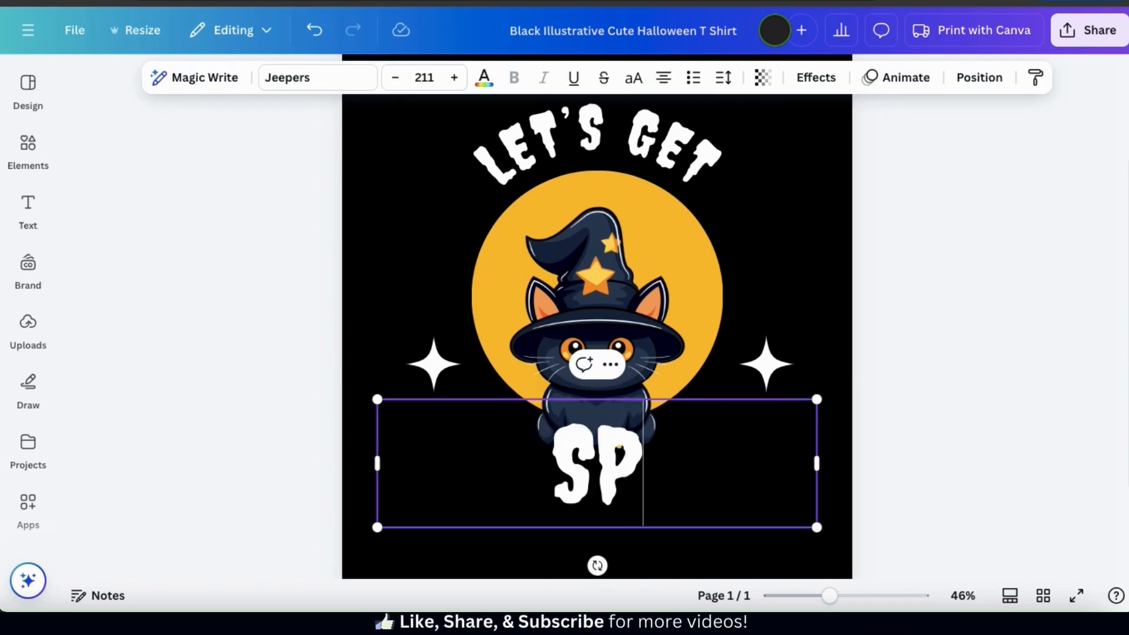
pyautogui.write('OOKY!')
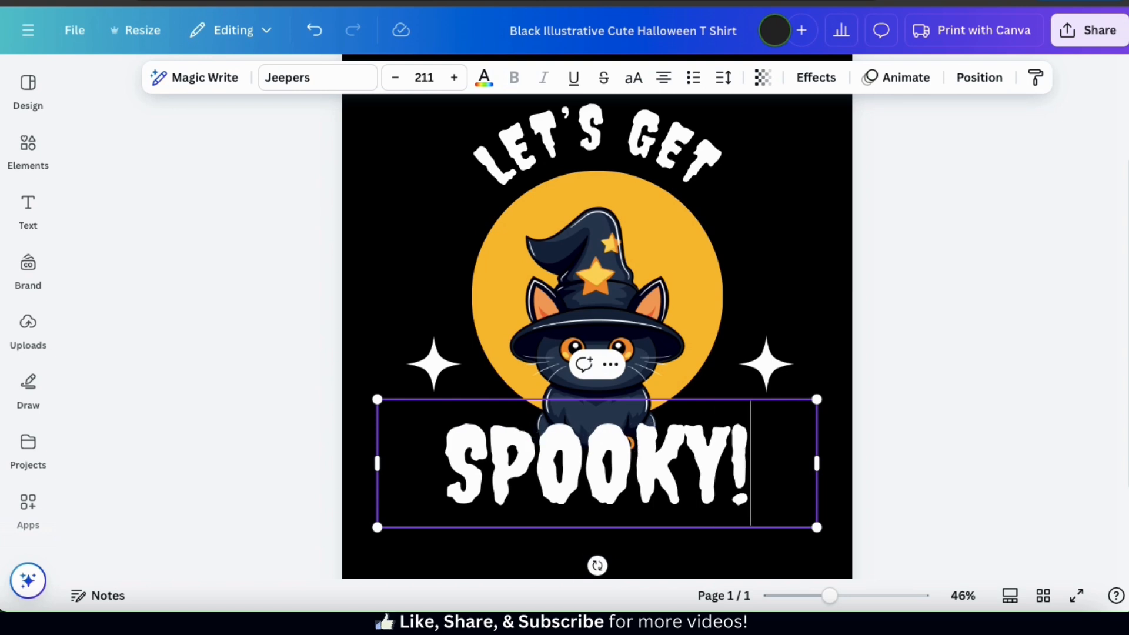
pyautogui.click(967, 450)
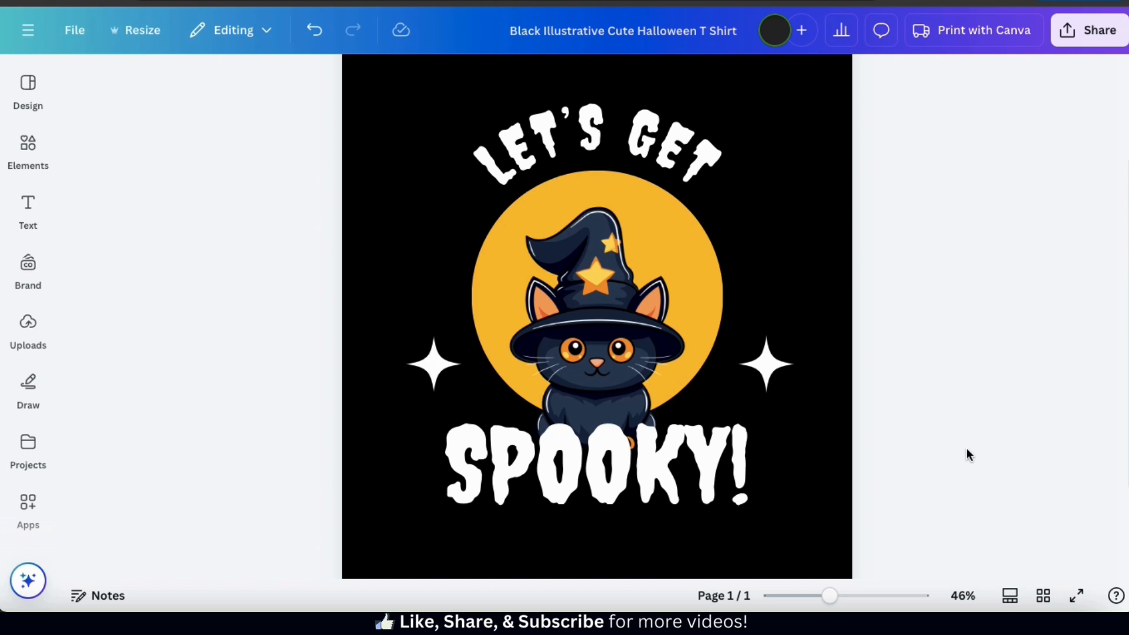
pyautogui.click(789, 247)
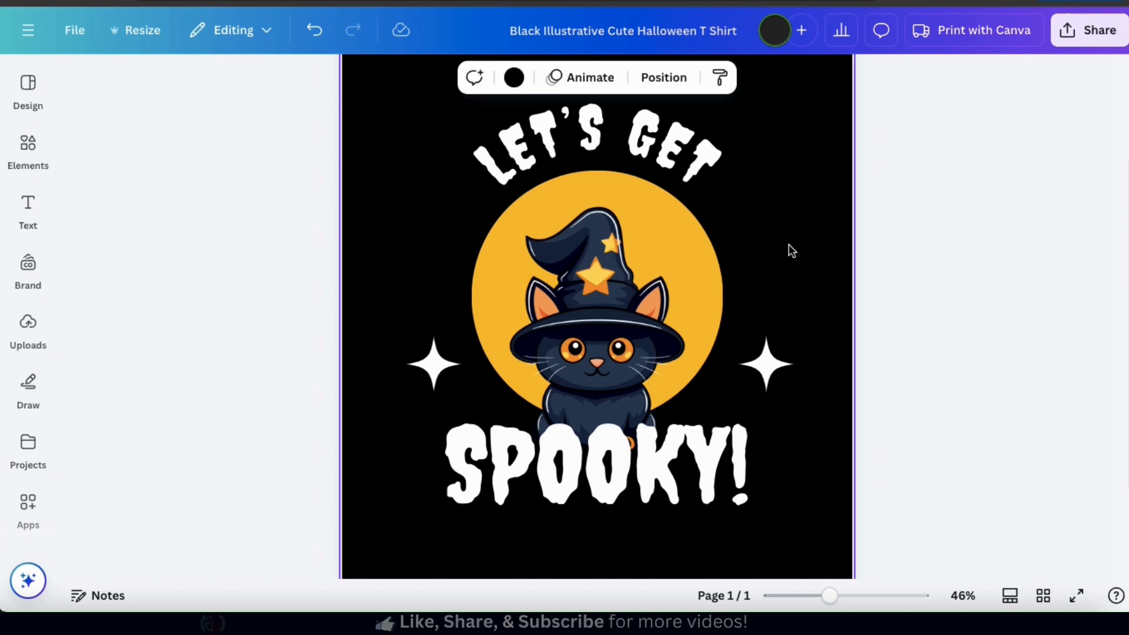
# Step: Try the Anton and Gagalin fonts on the curved LET'S GET text
pyautogui.click(703, 166)
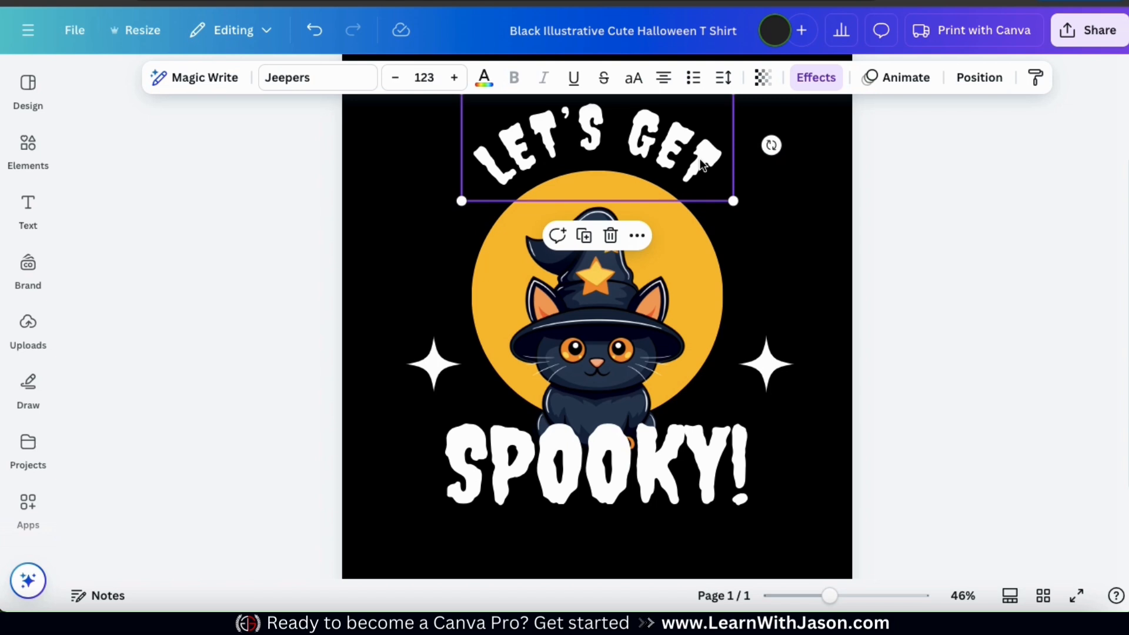
pyautogui.click(365, 87)
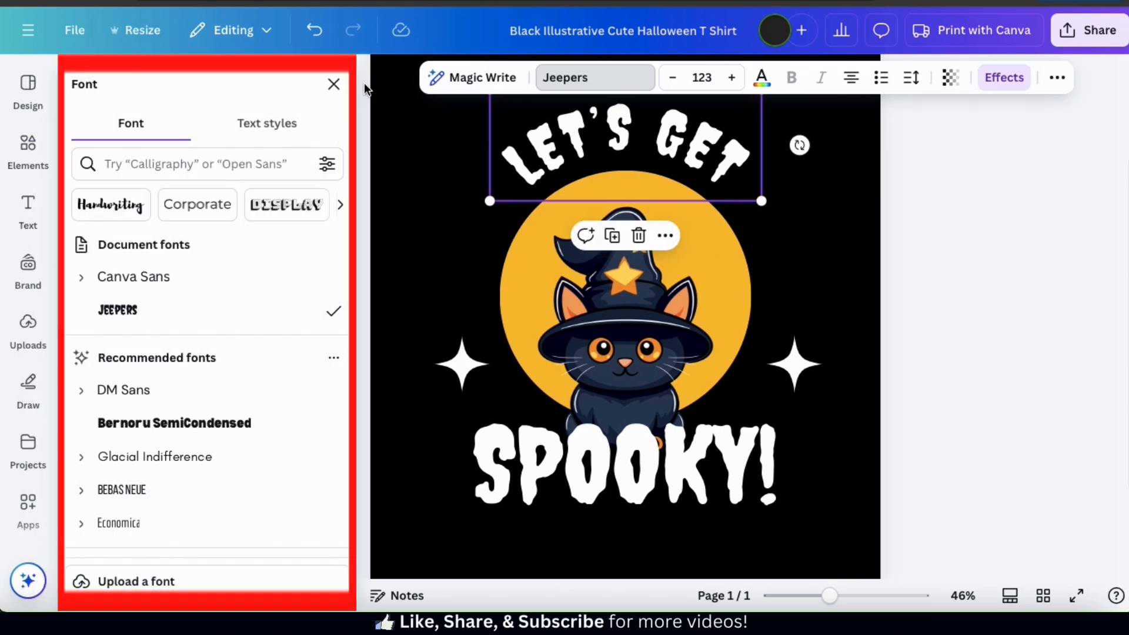
pyautogui.scroll(-10, 259, 381)
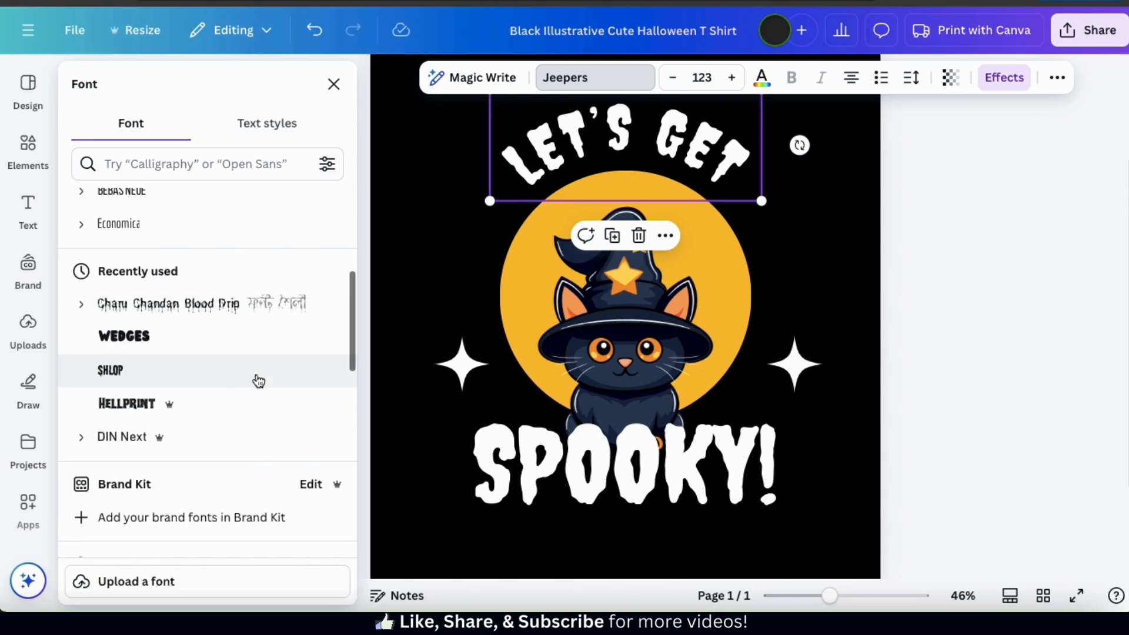
pyautogui.click(254, 375)
pyautogui.click(247, 405)
pyautogui.scroll(-1, 241, 404)
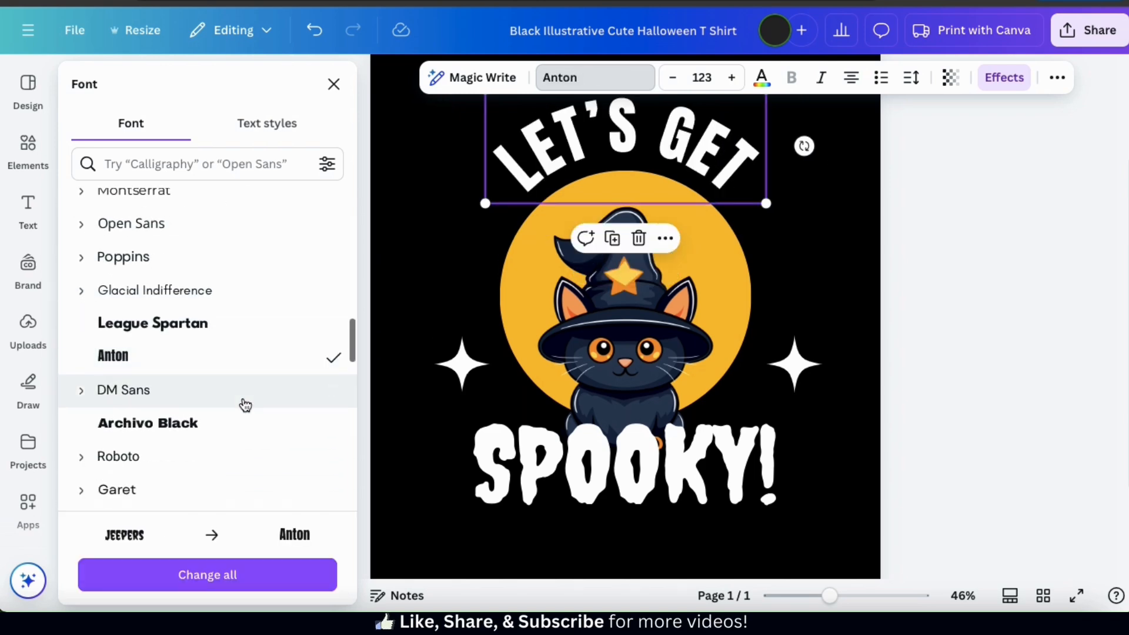
pyautogui.click(232, 424)
pyautogui.scroll(-7, 231, 429)
pyautogui.click(231, 323)
pyautogui.scroll(-4, 233, 325)
pyautogui.scroll(-5, 233, 325)
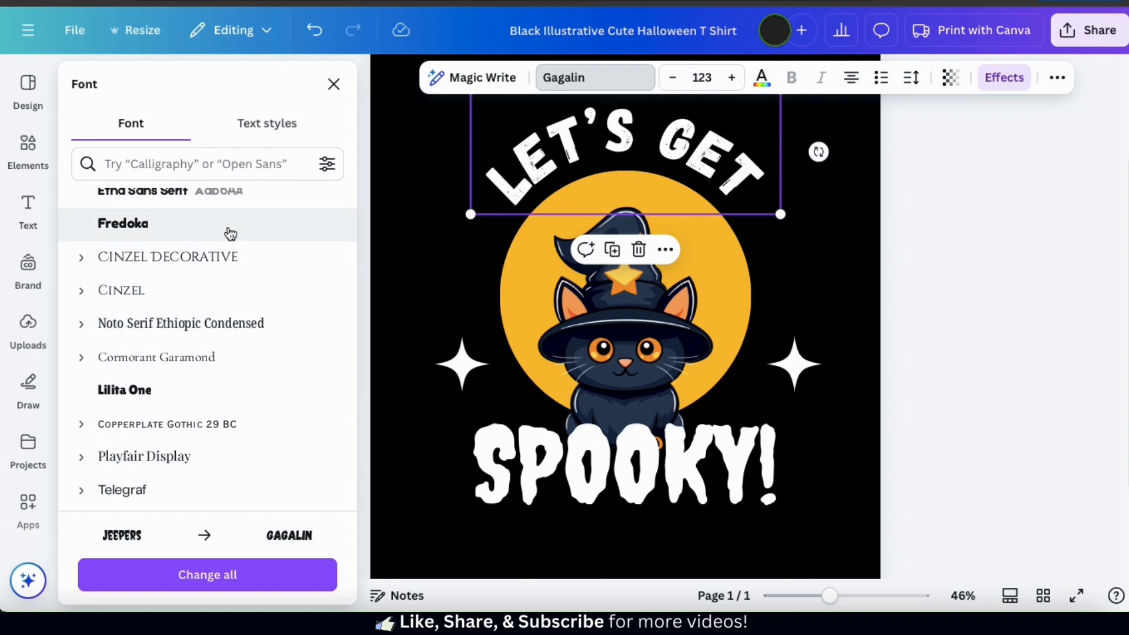
# Step: Try the Impact and Barriecito fonts on the curved LET'S GET text
pyautogui.click(227, 229)
pyautogui.scroll(-9, 237, 360)
pyautogui.click(235, 383)
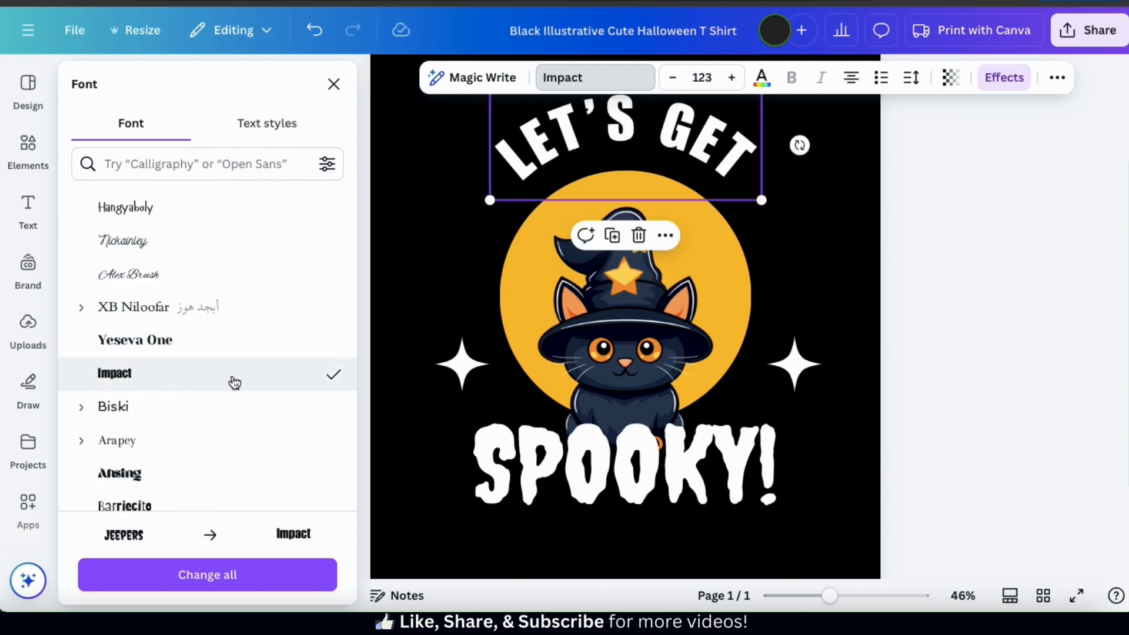
pyautogui.scroll(-4, 234, 381)
pyautogui.click(235, 362)
pyautogui.click(229, 383)
pyautogui.click(229, 354)
pyautogui.scroll(-3, 232, 358)
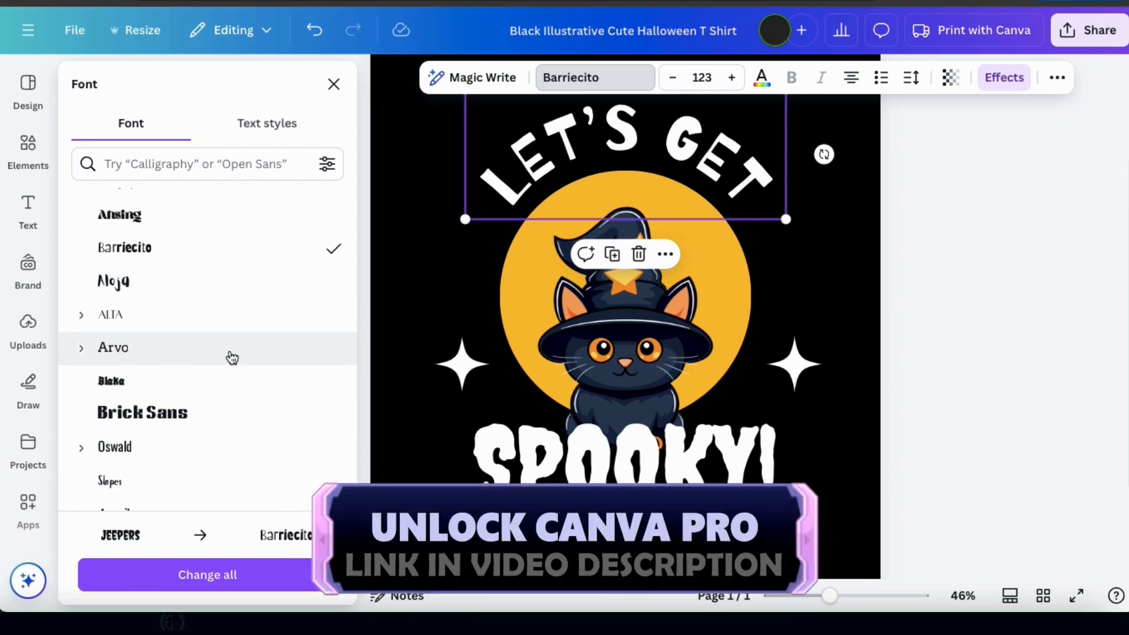
# Step: Compare the recently used Shlop font on the curved LET'S GET text and set its font to Hellprint
pyautogui.scroll(15, 231, 357)
pyautogui.scroll(-5, 229, 357)
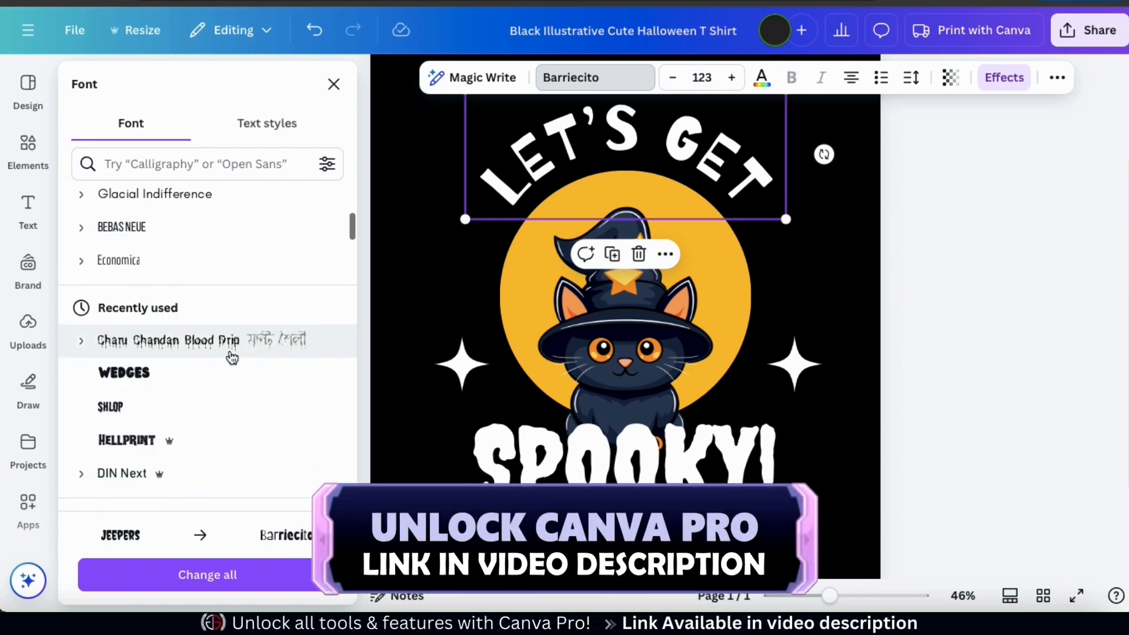
pyautogui.click(235, 295)
pyautogui.click(220, 359)
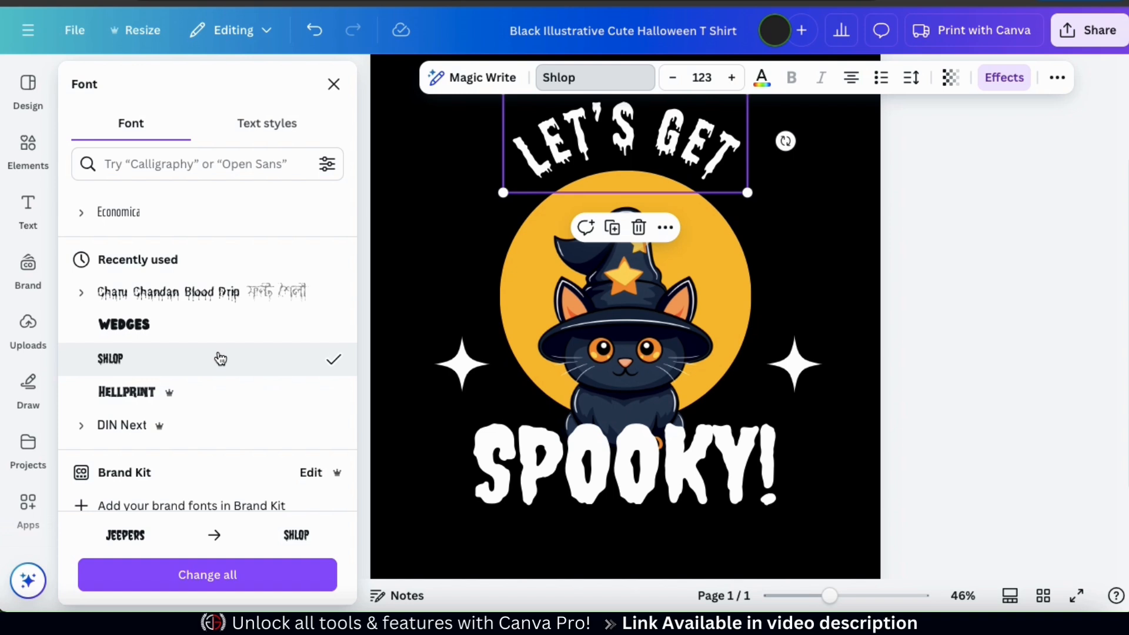
pyautogui.click(211, 392)
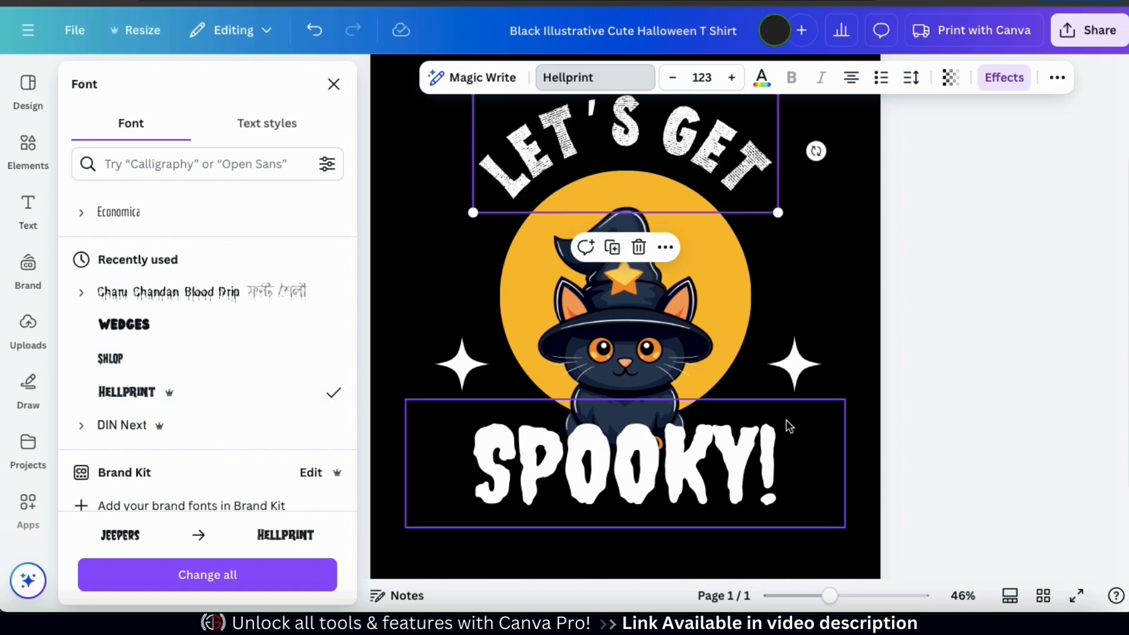
pyautogui.click(862, 393)
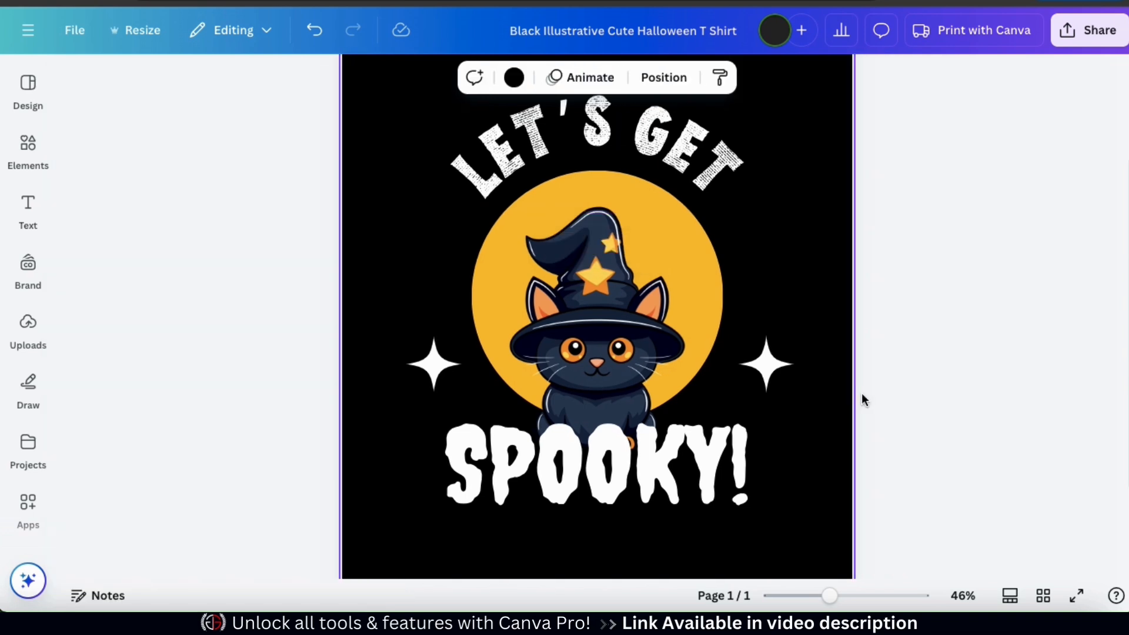
# Step: Try the Gagalin font on the SPOOKY! text
pyautogui.click(747, 468)
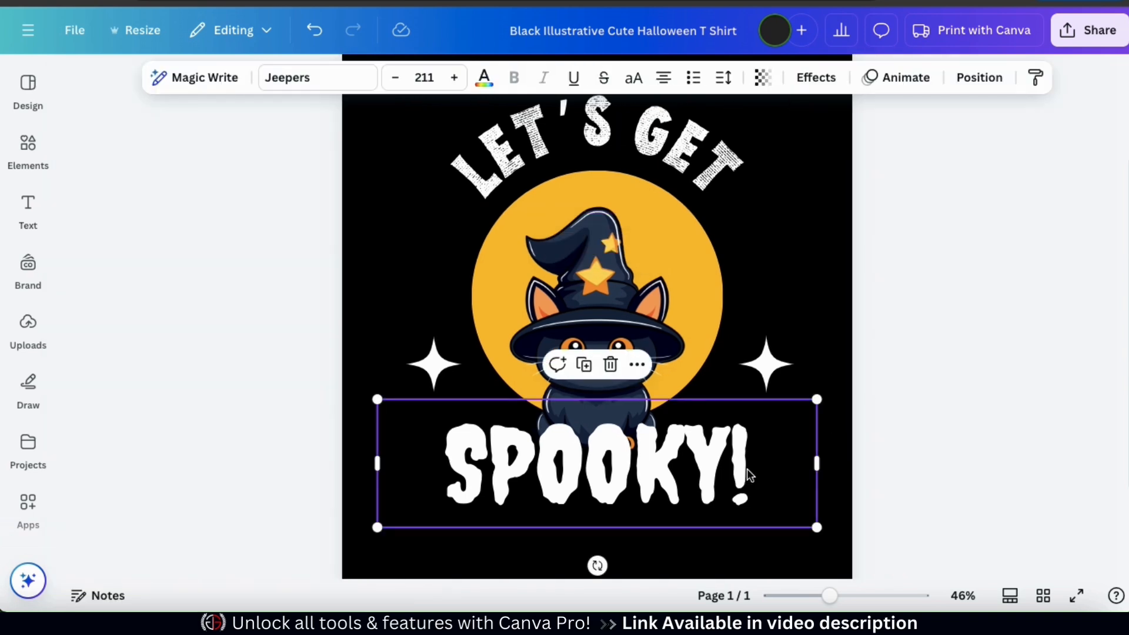
pyautogui.click(347, 77)
pyautogui.scroll(-6, 240, 306)
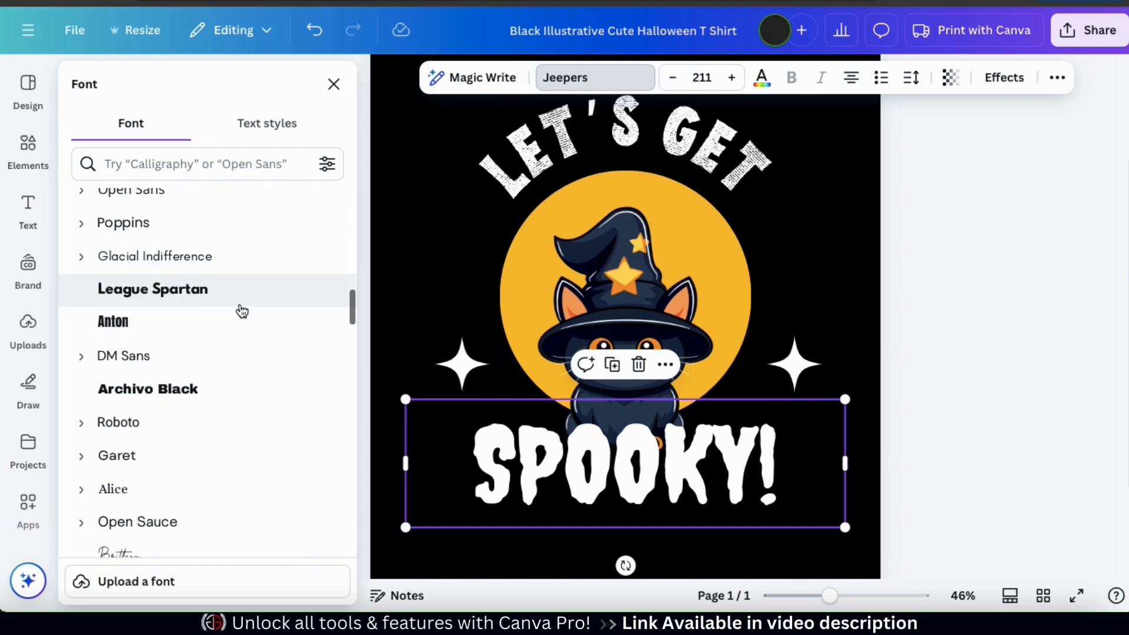
pyautogui.click(232, 250)
pyautogui.click(230, 341)
pyautogui.scroll(-3, 228, 341)
pyautogui.click(228, 329)
# Step: Compare the Charu Chandan Blood Drip font on the SPOOKY! text and set its font to Shlop
pyautogui.scroll(4, 228, 331)
pyautogui.scroll(10, 228, 339)
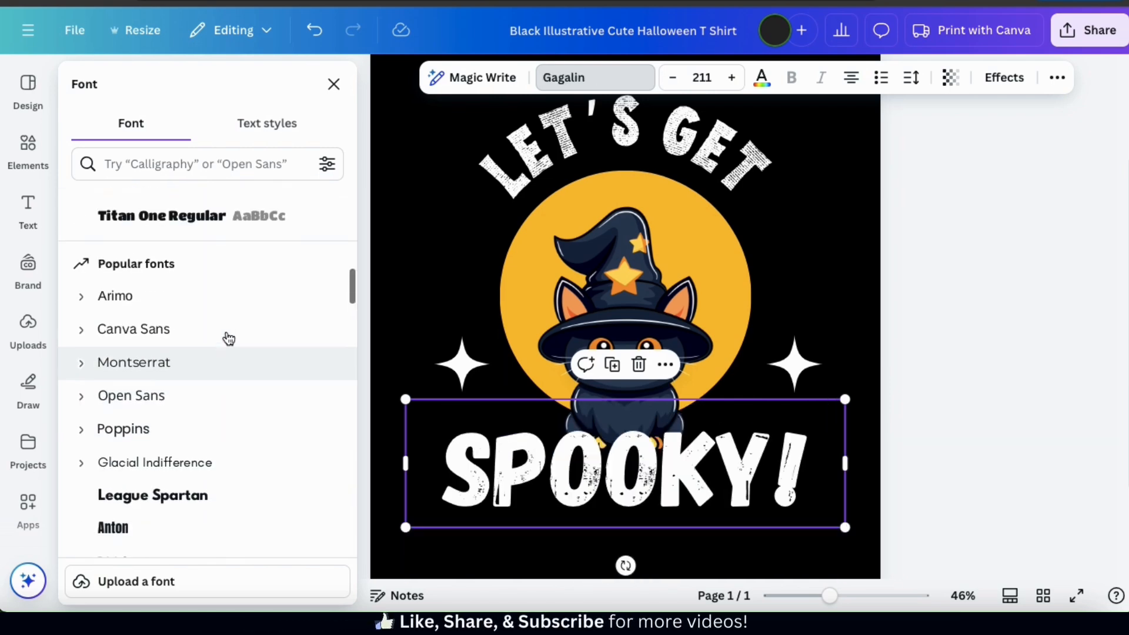
pyautogui.click(224, 328)
pyautogui.click(291, 312)
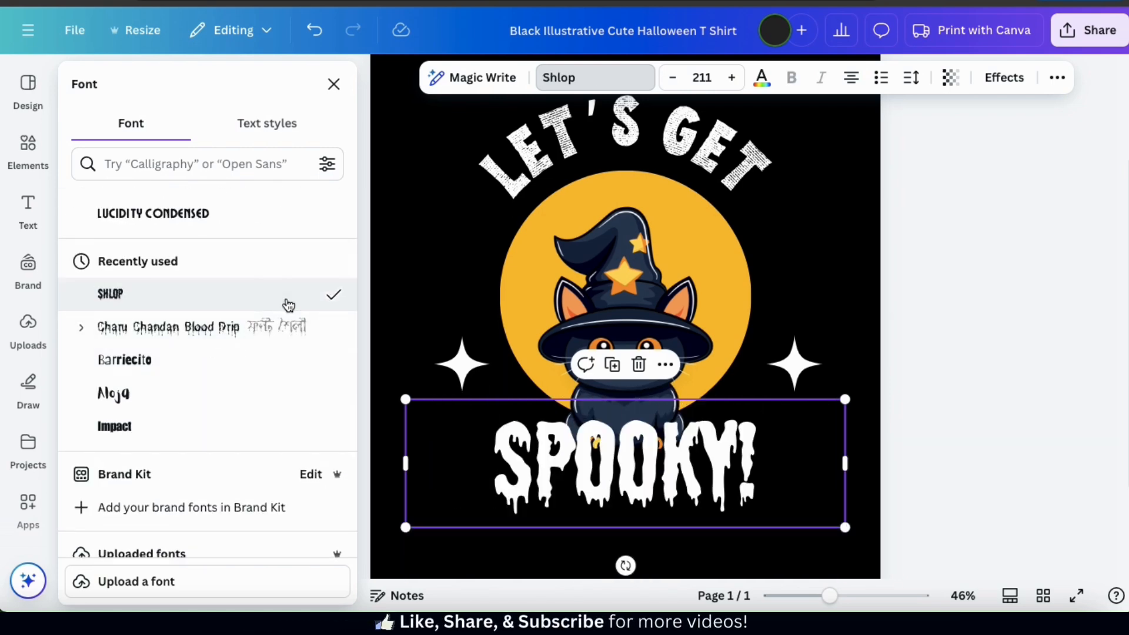
pyautogui.click(234, 326)
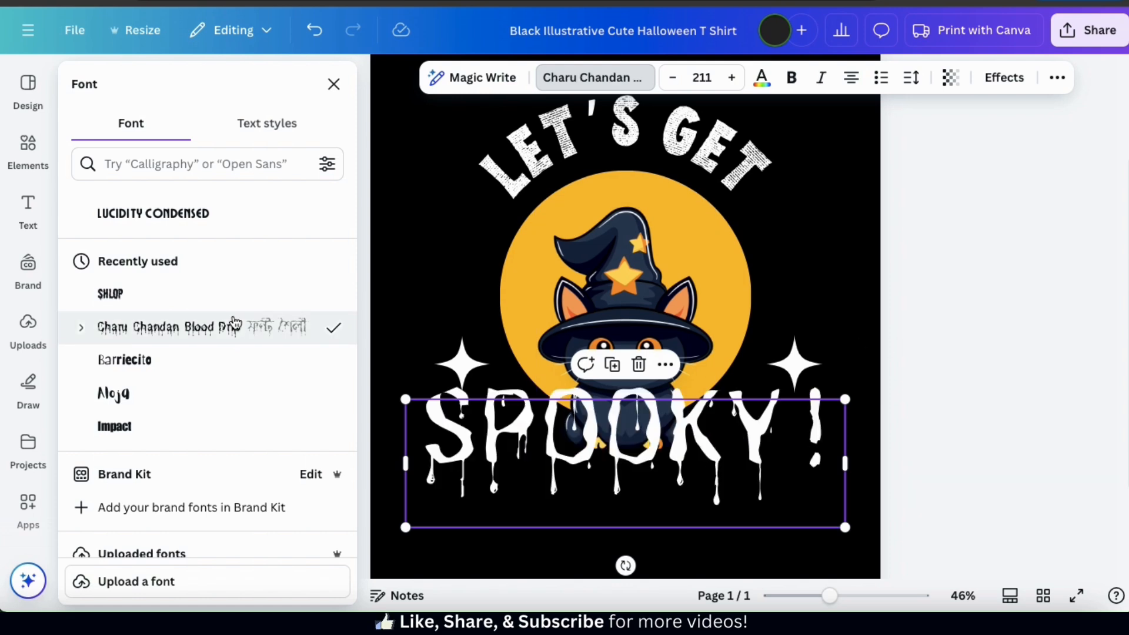
pyautogui.click(792, 77)
pyautogui.click(201, 295)
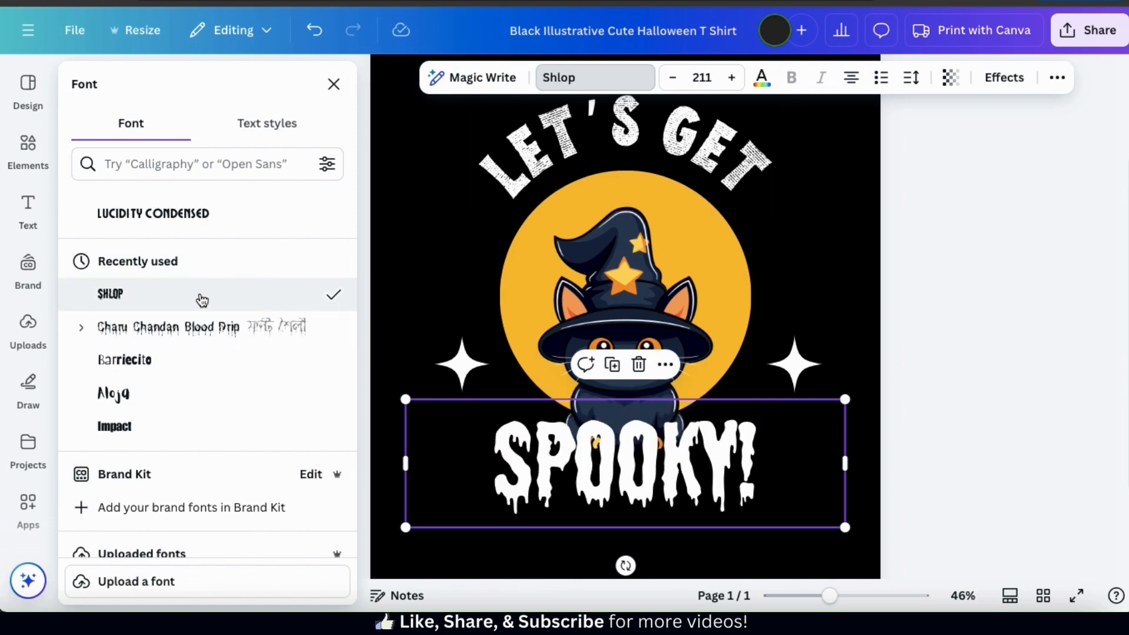
pyautogui.press('Escape')
pyautogui.click(896, 366)
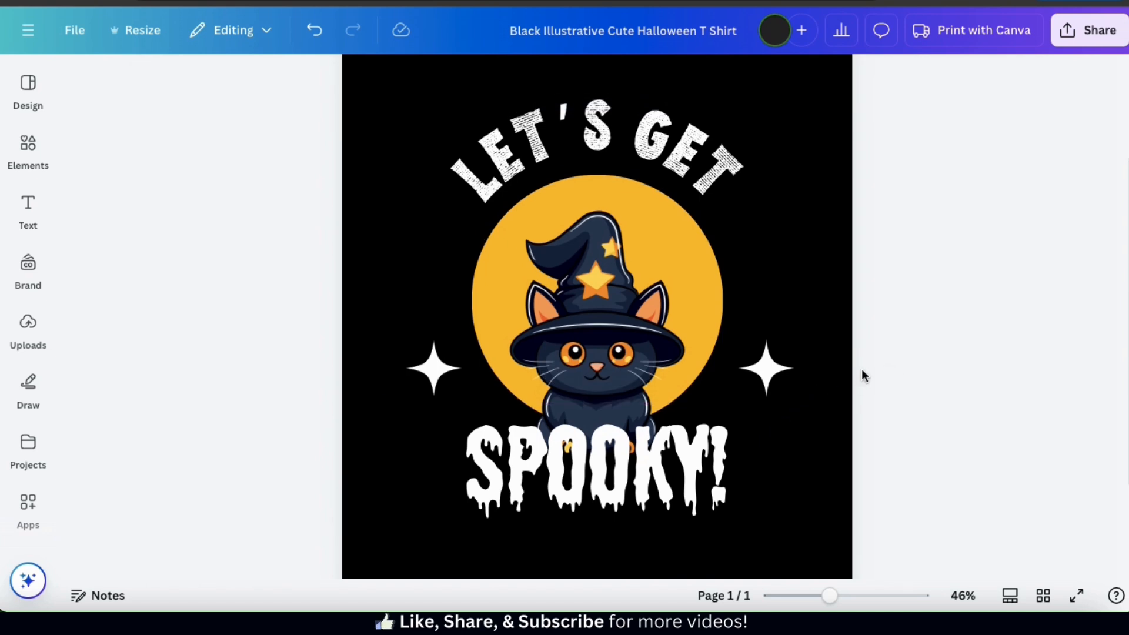
# Step: Reduce the curved LET'S GET text to size 101 and try the Hollow and Splice effects on it
pyautogui.click(676, 179)
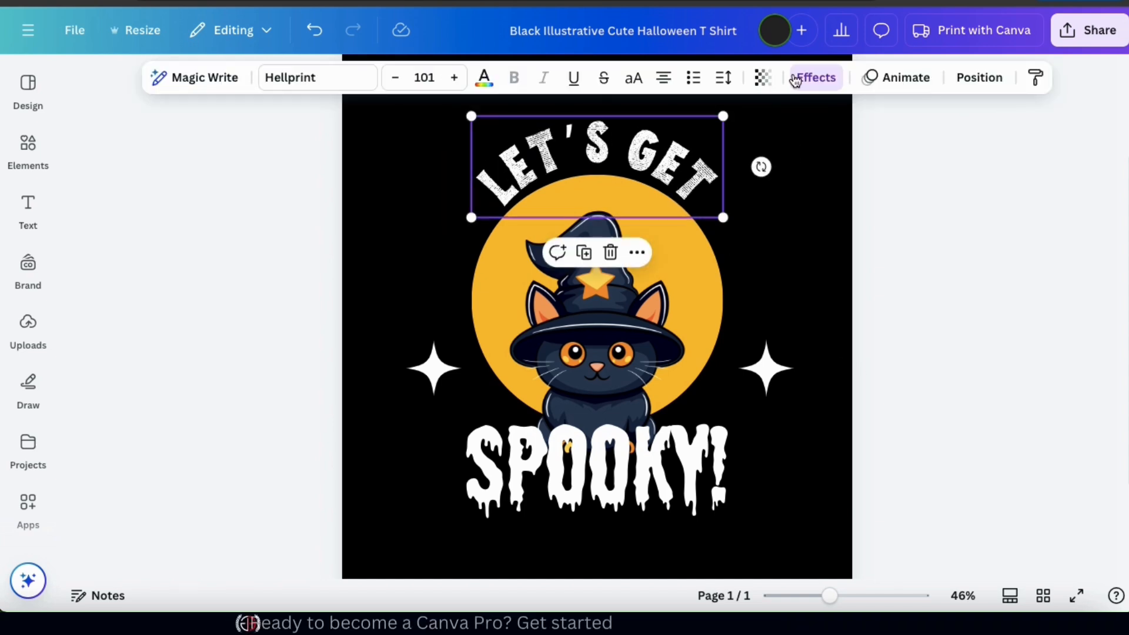
pyautogui.click(826, 87)
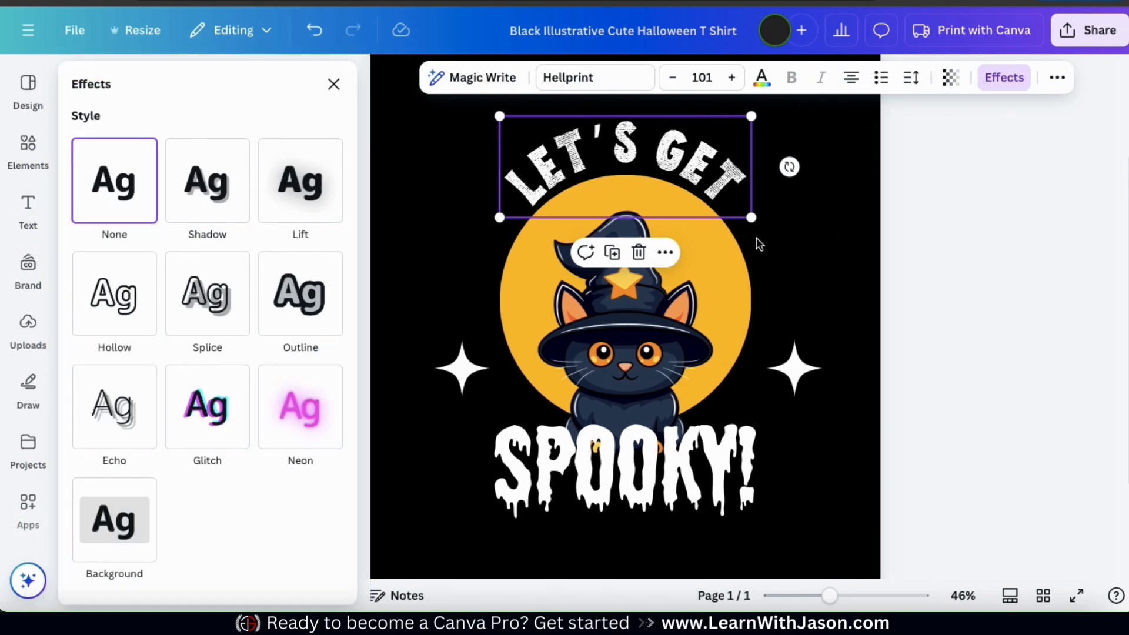
pyautogui.click(138, 307)
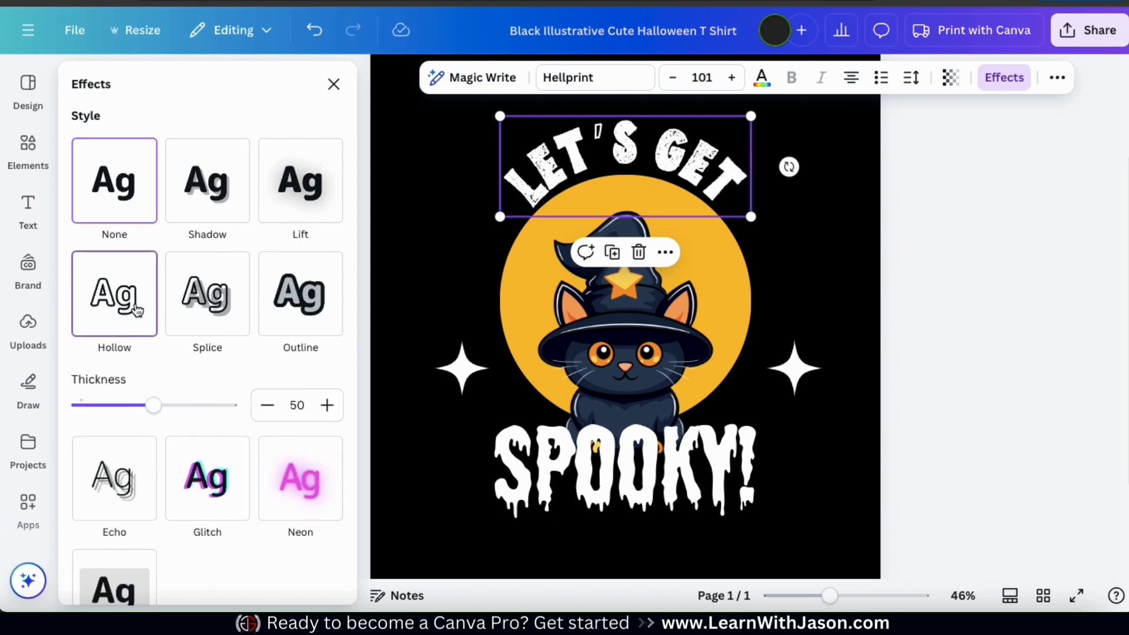
pyautogui.click(182, 299)
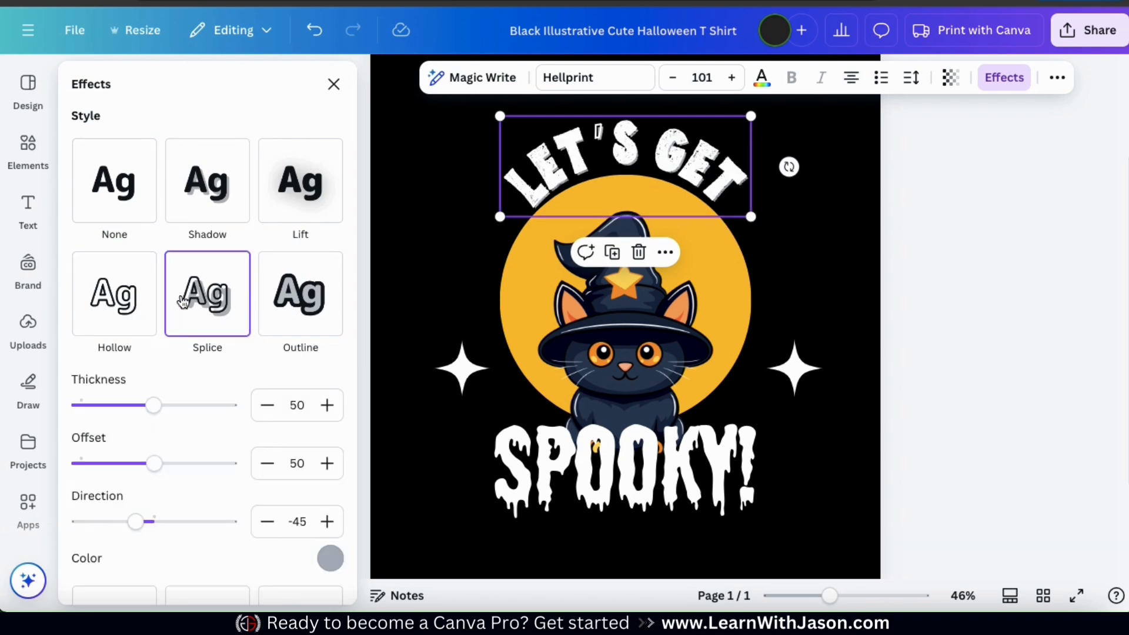
# Step: Apply the Outline effect to the curved LET'S GET text with a darker gray color and a thickness of 73
pyautogui.click(291, 305)
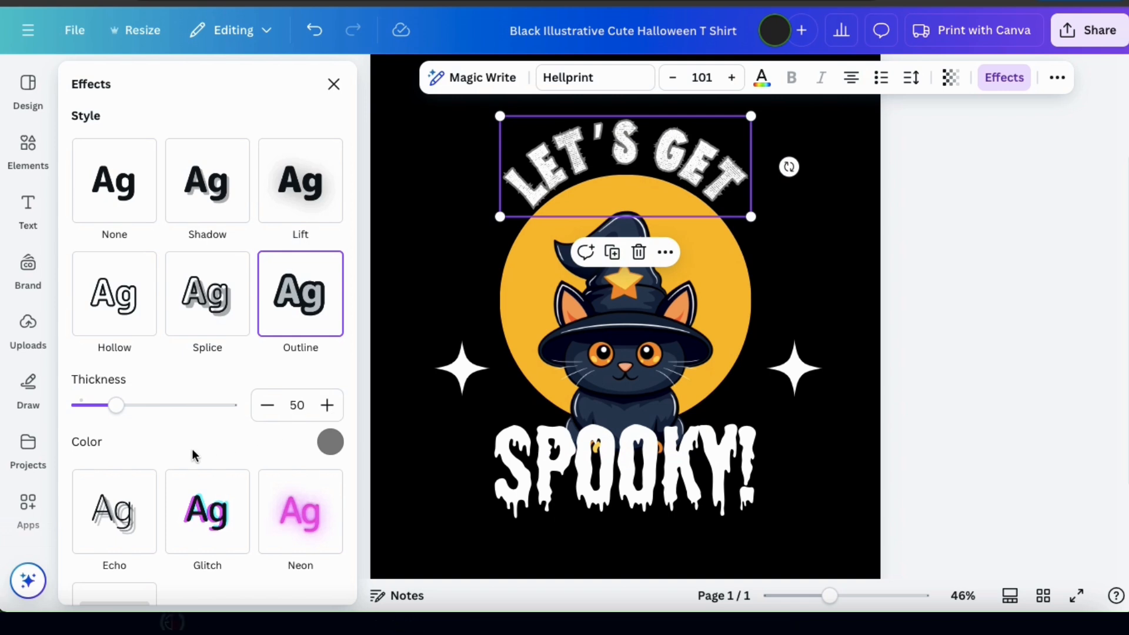
pyautogui.click(330, 442)
pyautogui.click(194, 241)
pyautogui.click(114, 399)
pyautogui.click(194, 357)
pyautogui.click(354, 375)
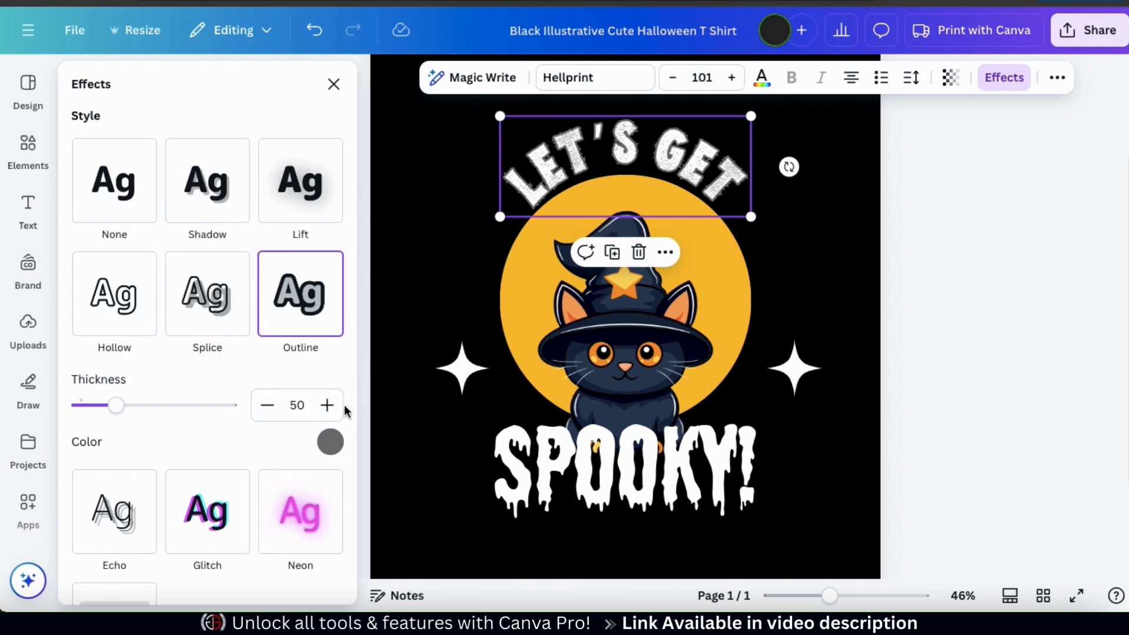
pyautogui.moveTo(113, 405)
pyautogui.mouseDown()
pyautogui.moveTo(162, 405)
pyautogui.moveTo(124, 405)
pyautogui.moveTo(133, 405)
pyautogui.mouseUp()
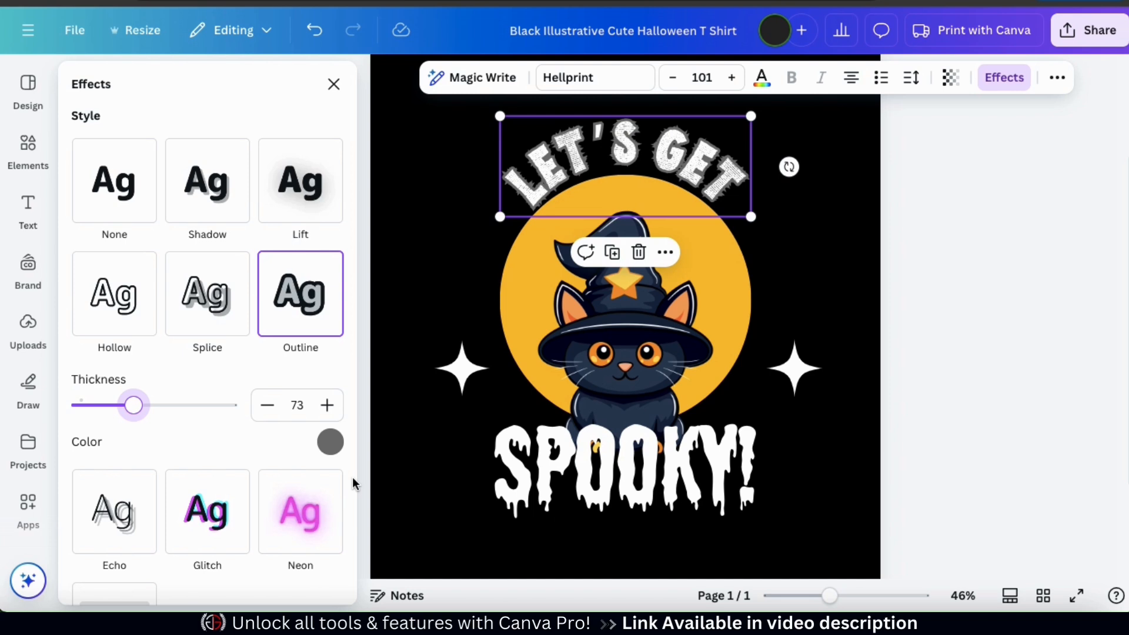
# Step: Remove and reapply the Curve shape on the LET'S GET text, setting the curve to 74
pyautogui.scroll(-5, 352, 477)
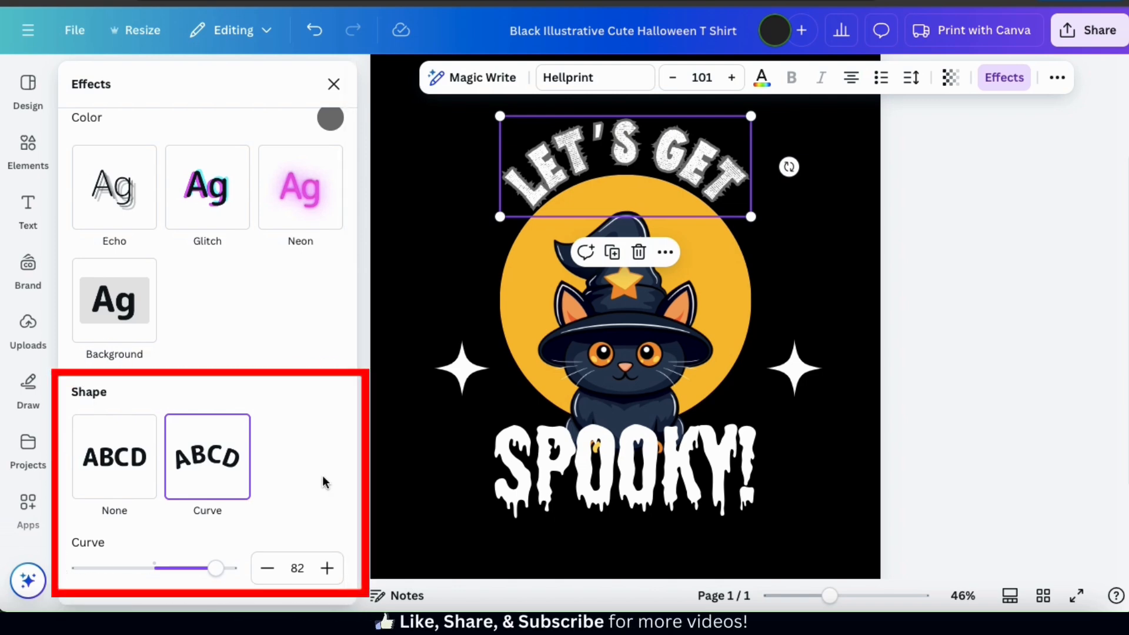
pyautogui.click(144, 473)
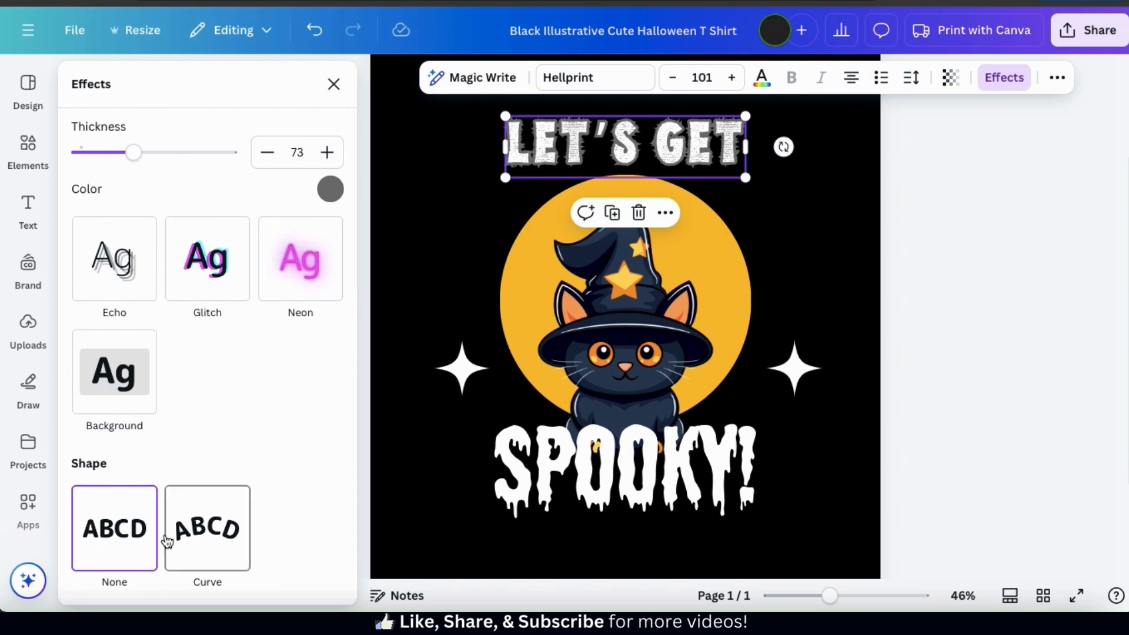
pyautogui.click(202, 554)
pyautogui.scroll(-2, 251, 516)
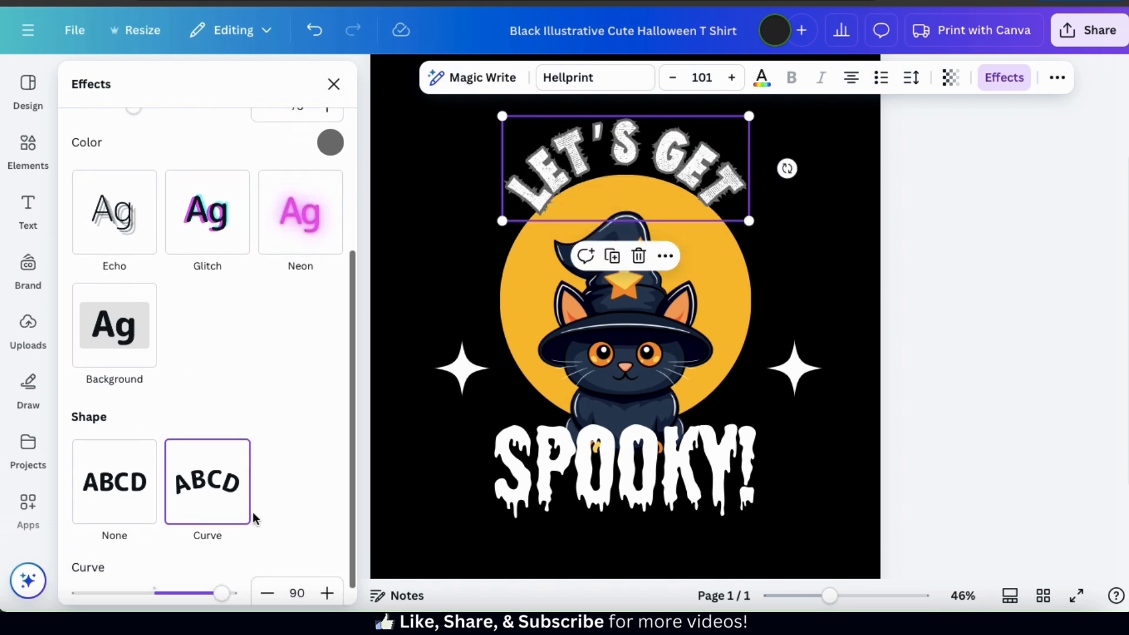
pyautogui.moveTo(220, 568)
pyautogui.mouseDown()
pyautogui.moveTo(196, 571)
pyautogui.moveTo(213, 581)
pyautogui.mouseUp()
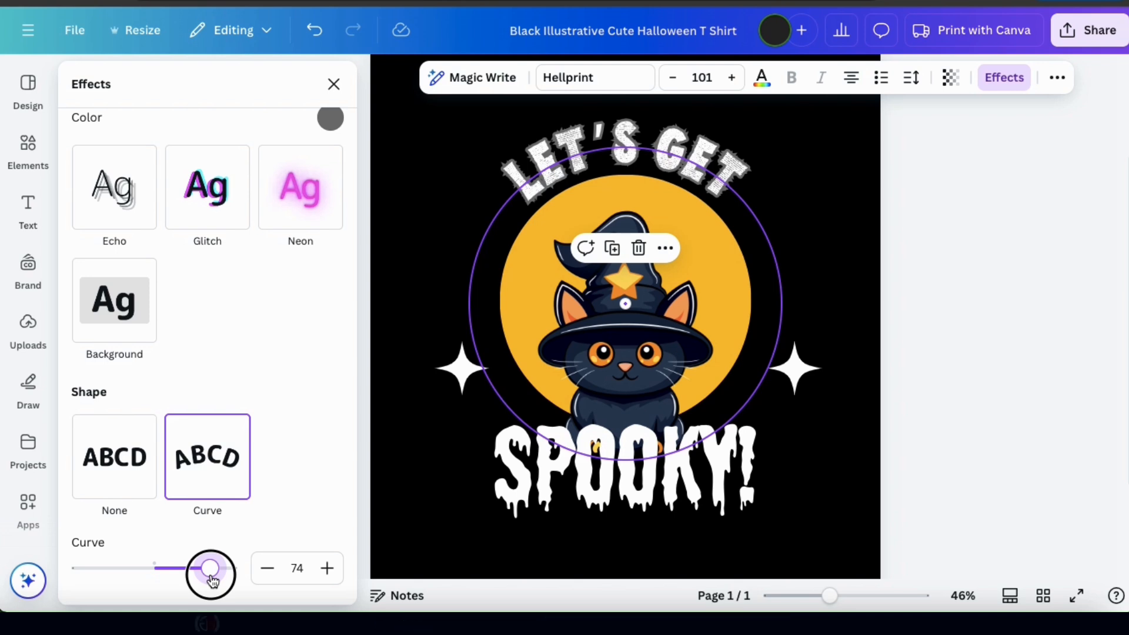
pyautogui.moveTo(213, 582); pyautogui.dragTo(213, 582)
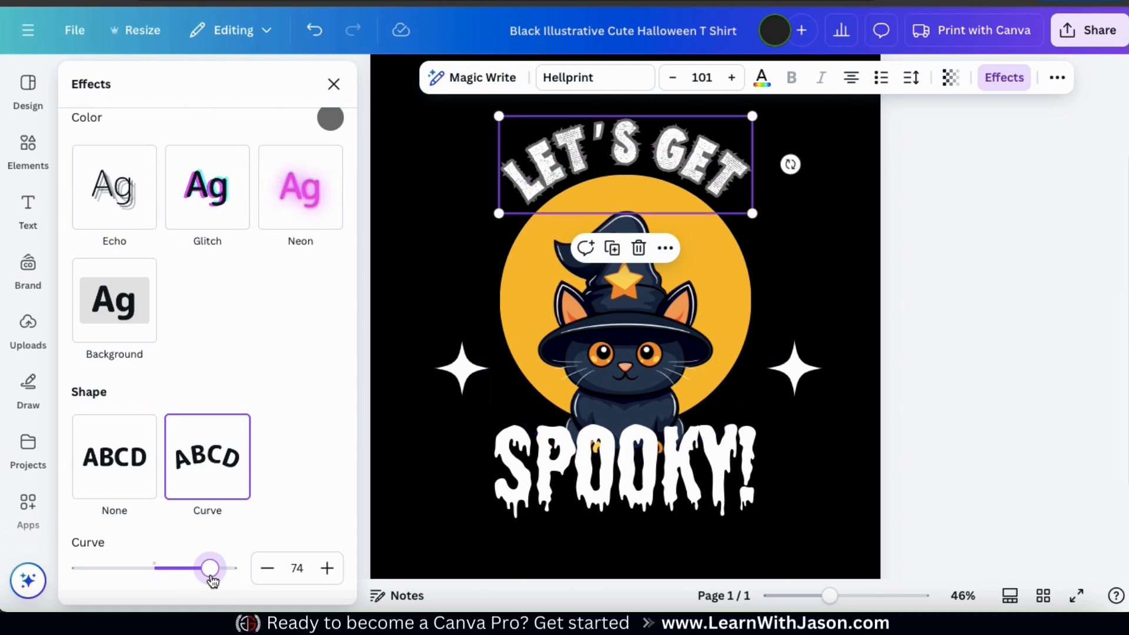
pyautogui.press('Escape')
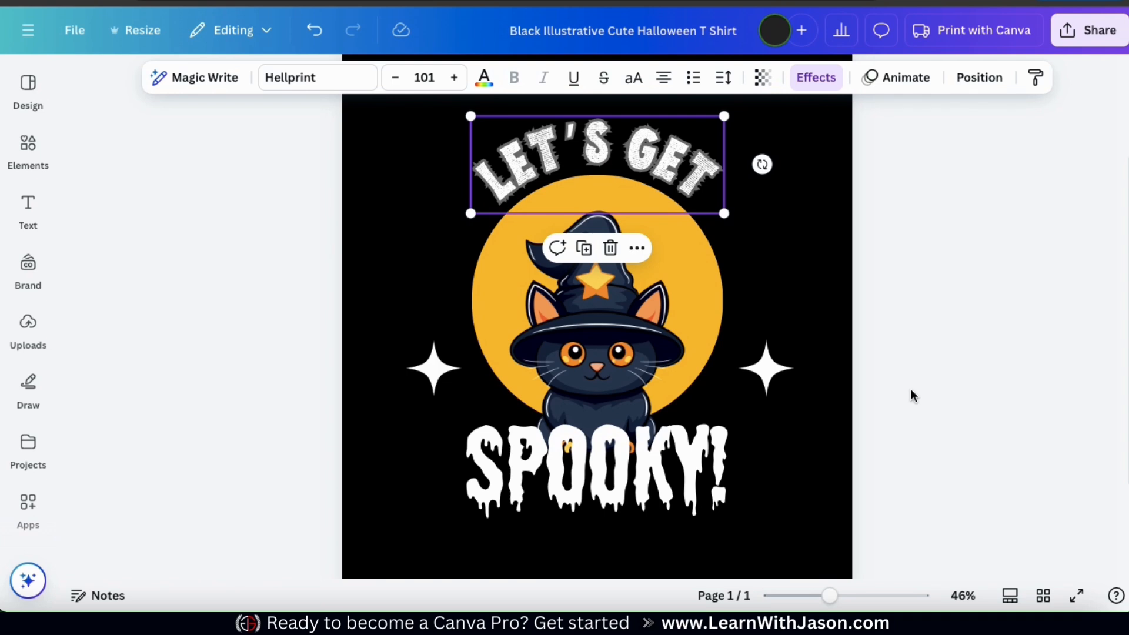
pyautogui.click(911, 394)
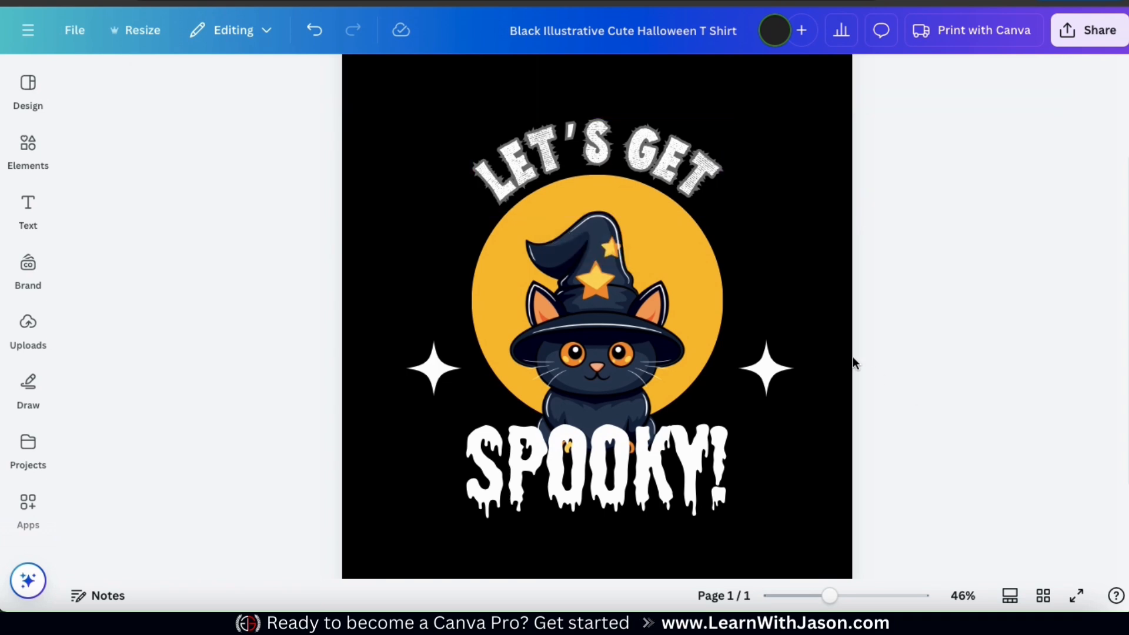
# Step: Try red, light orange and dark blue fills on the circle behind the cat
pyautogui.click(710, 277)
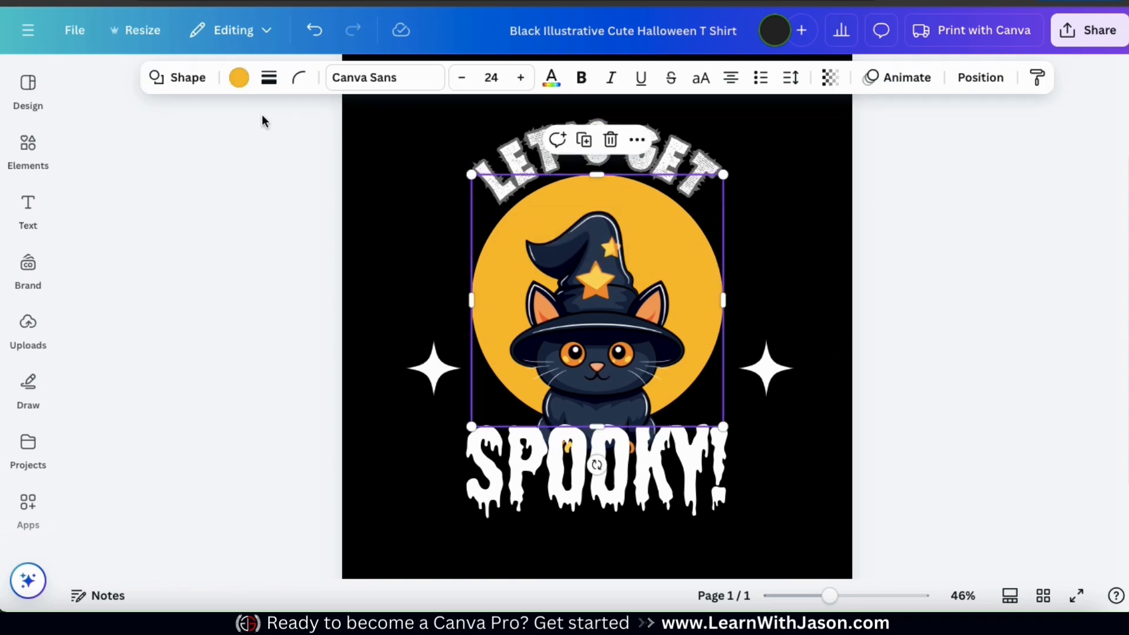
pyautogui.click(239, 77)
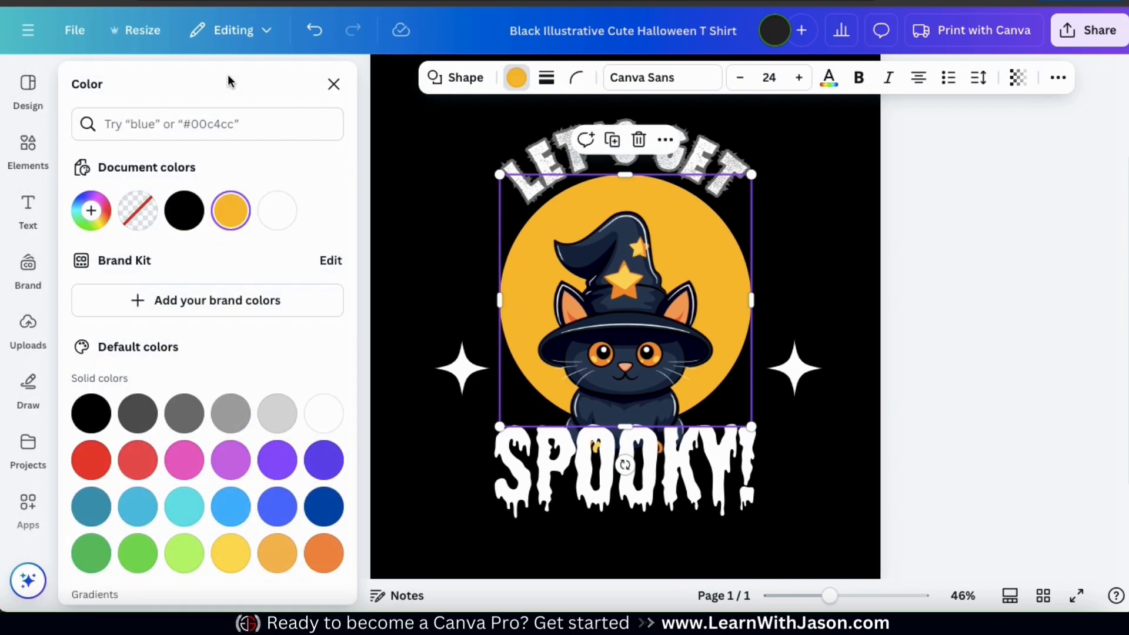
pyautogui.click(138, 460)
pyautogui.click(91, 459)
pyautogui.click(278, 552)
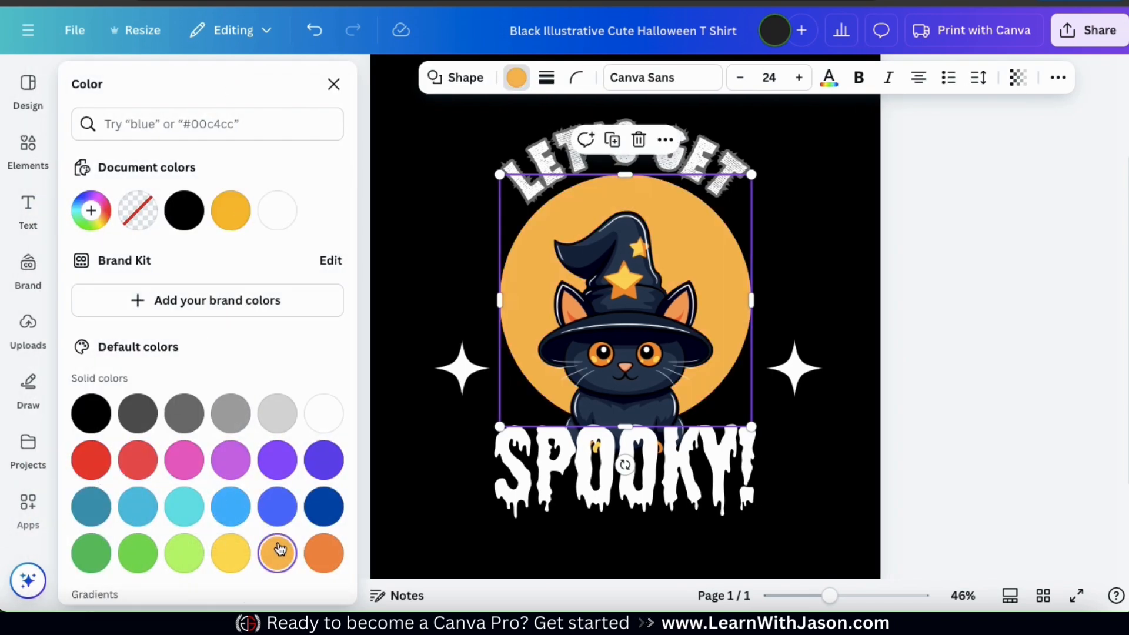
pyautogui.click(317, 509)
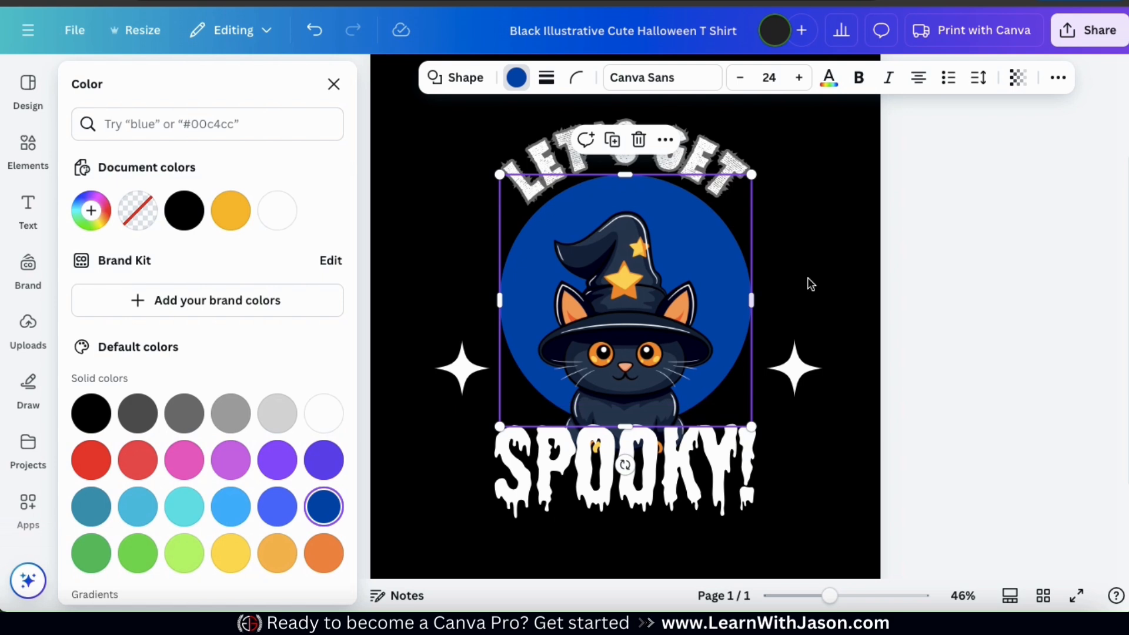
# Step: Delete the cat graphic and the circle behind it from the design
pyautogui.click(857, 293)
pyautogui.click(637, 322)
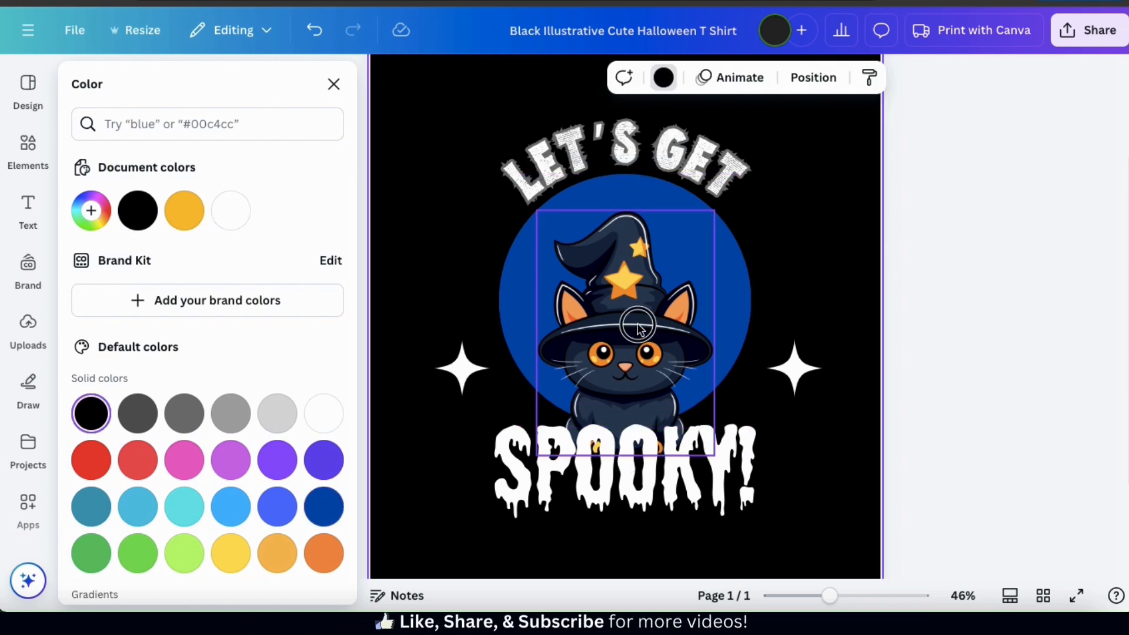
pyautogui.press('Delete')
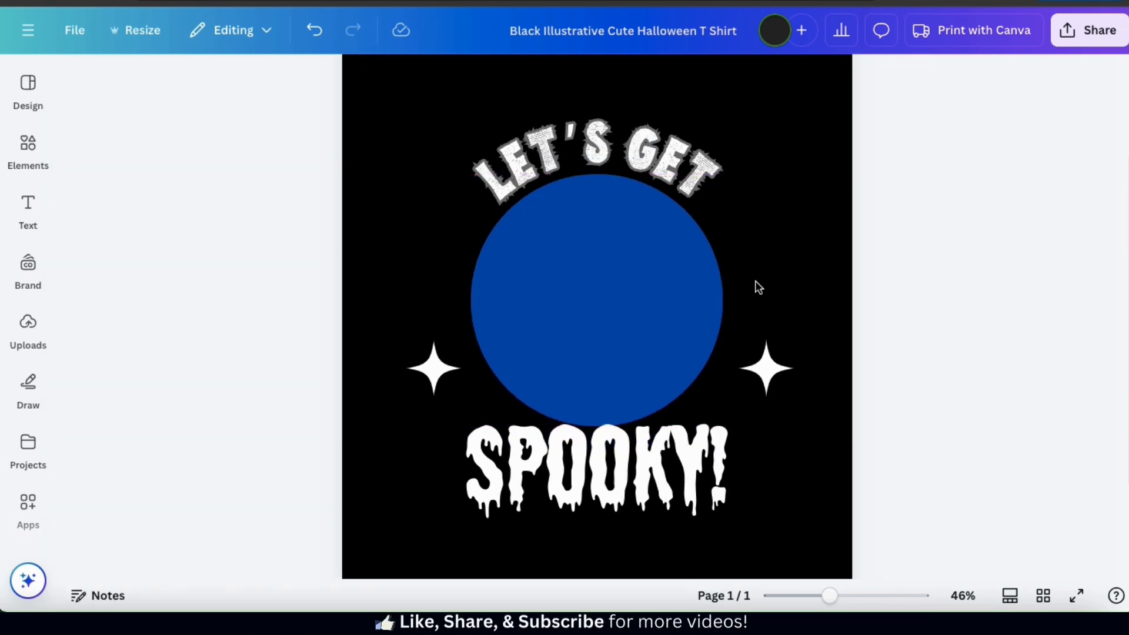
pyautogui.click(687, 292)
pyautogui.press('Delete')
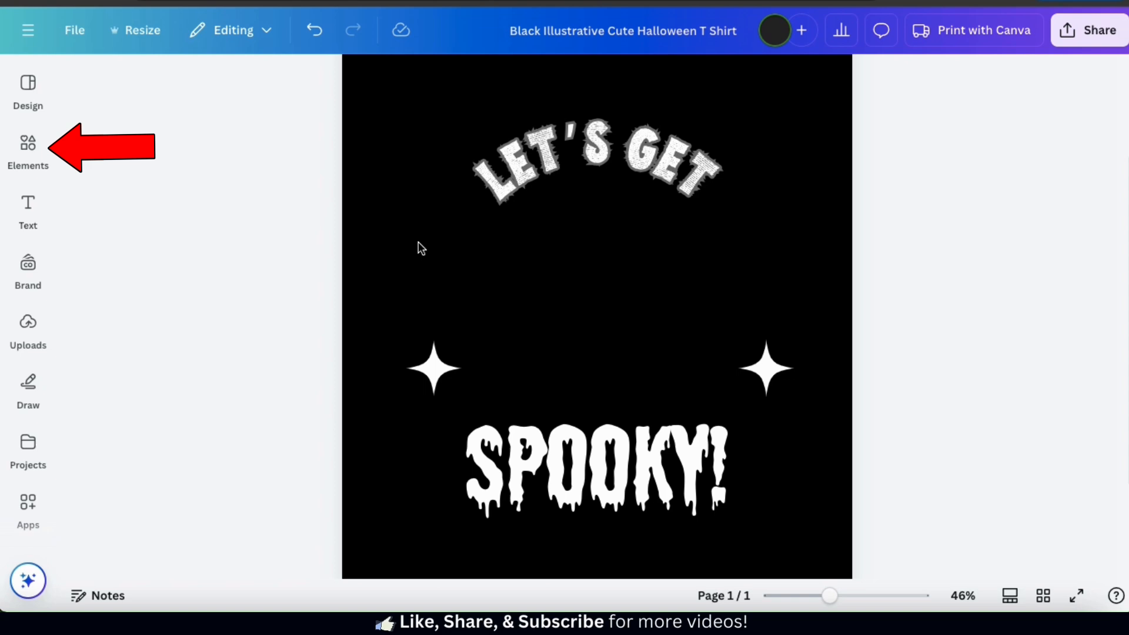
# Step: Search the element graphics for "full moon" and add the yellow moon with black flying bats to the design
pyautogui.click(28, 154)
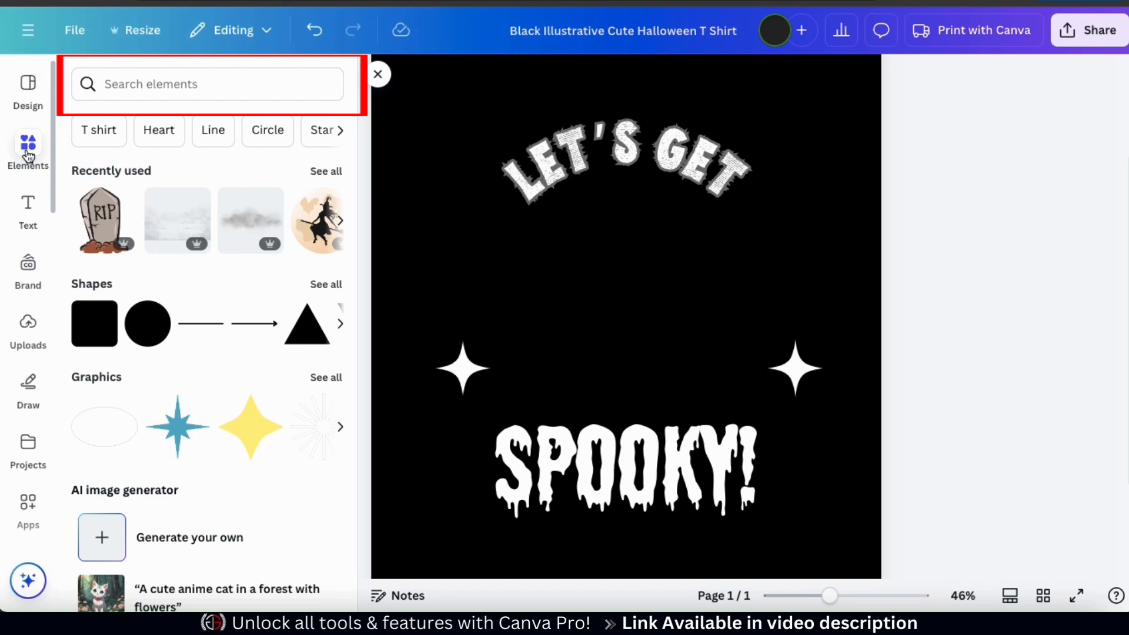
pyautogui.click(126, 83)
pyautogui.write('full moon')
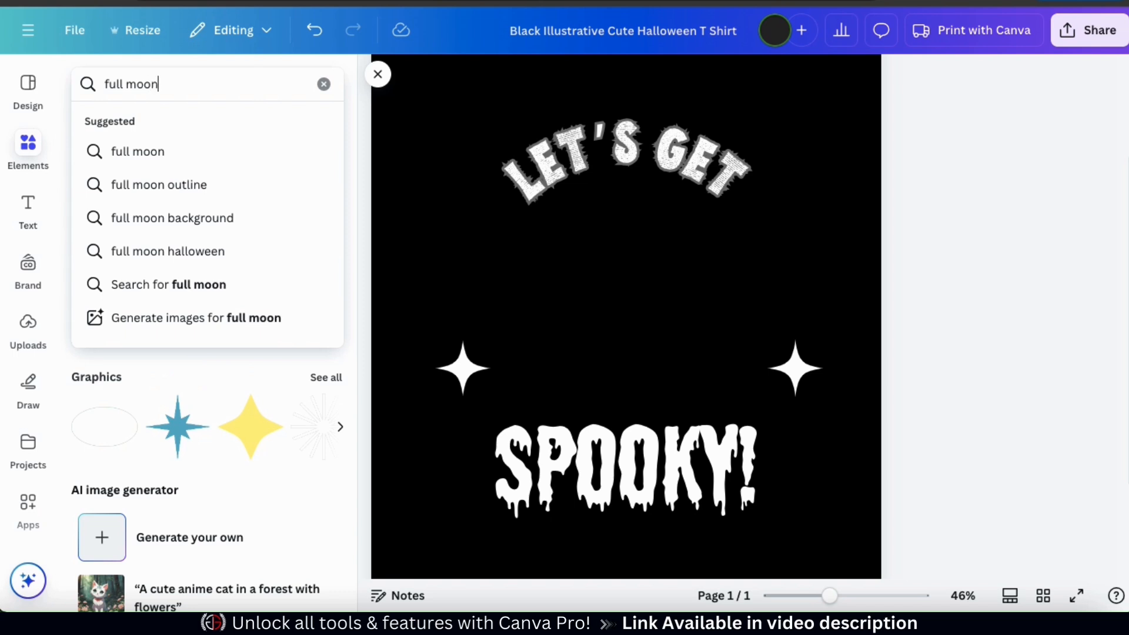
pyautogui.press('Return')
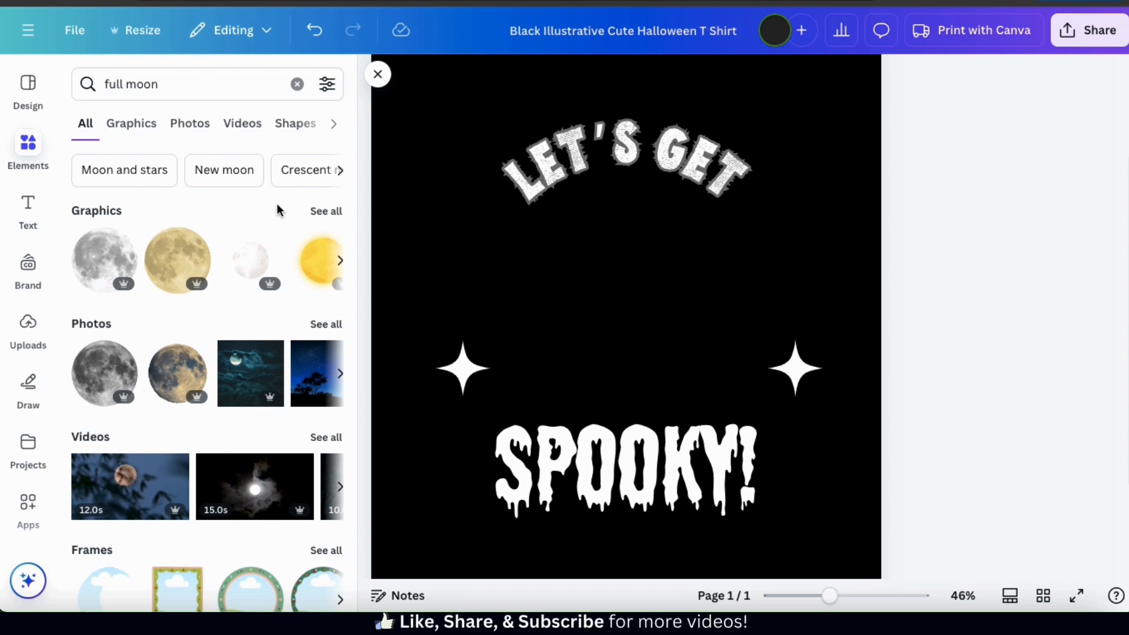
pyautogui.click(141, 130)
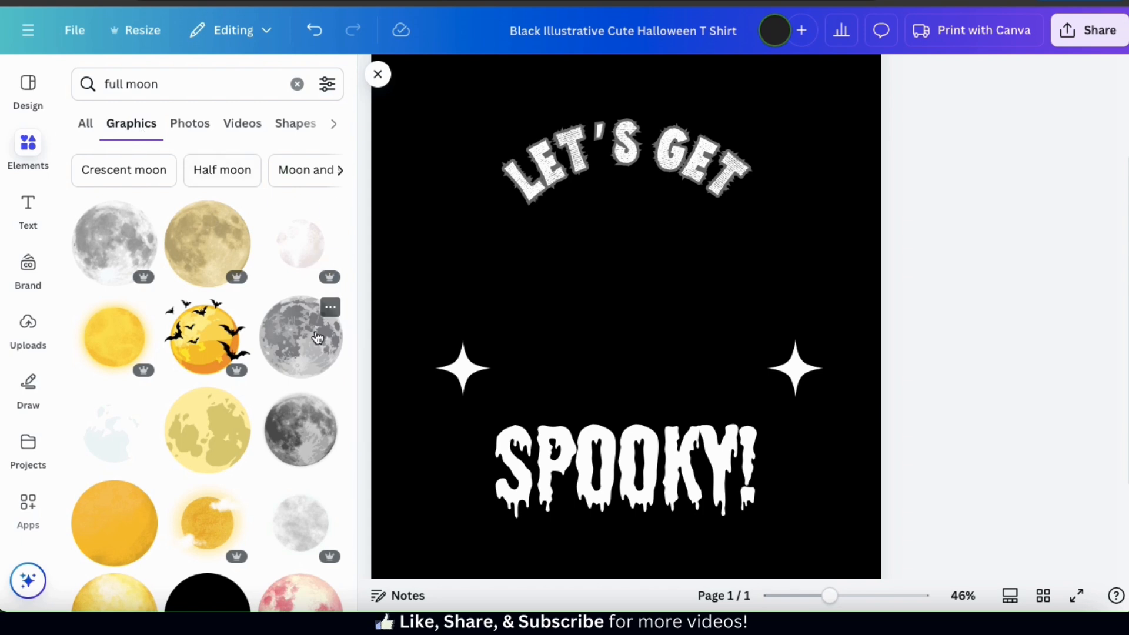
pyautogui.scroll(-2, 315, 342)
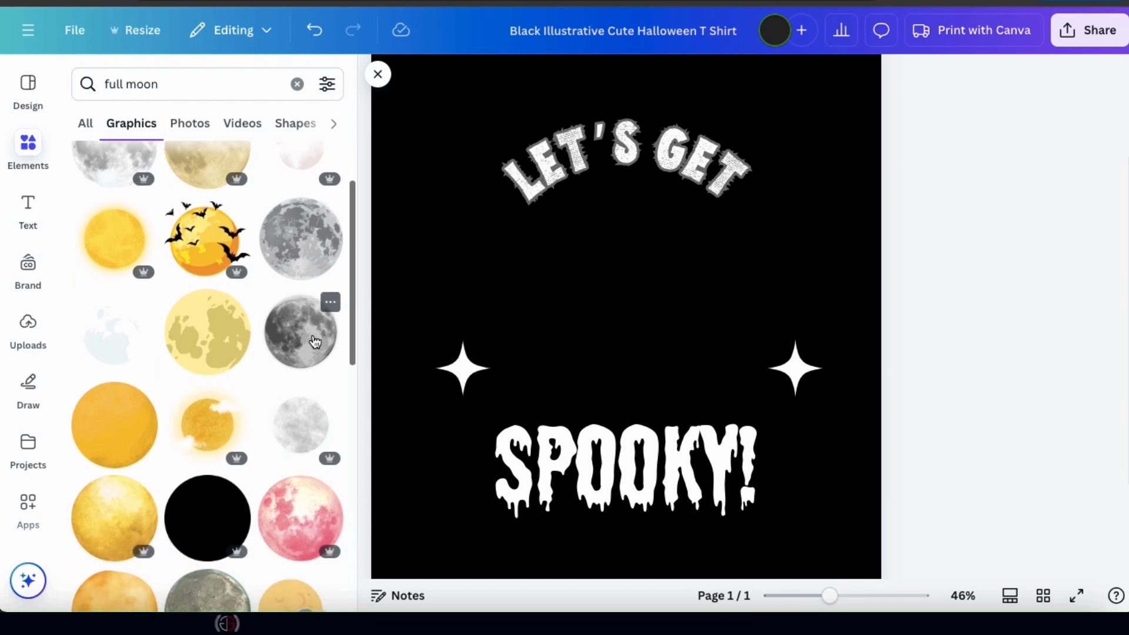
pyautogui.scroll(-4, 315, 342)
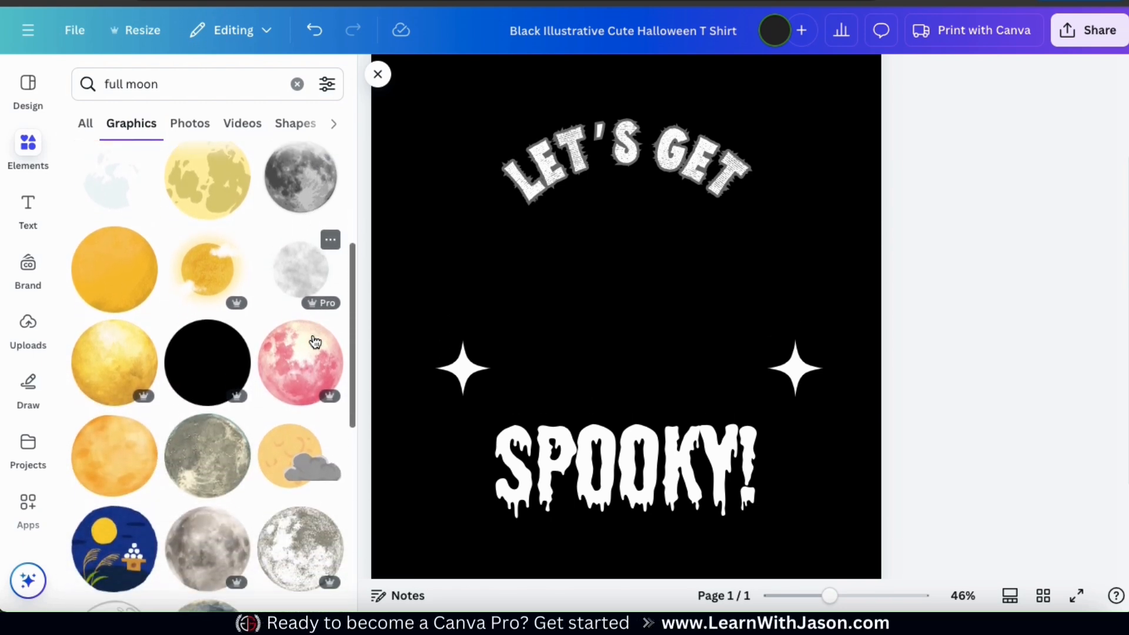
pyautogui.scroll(-5, 316, 342)
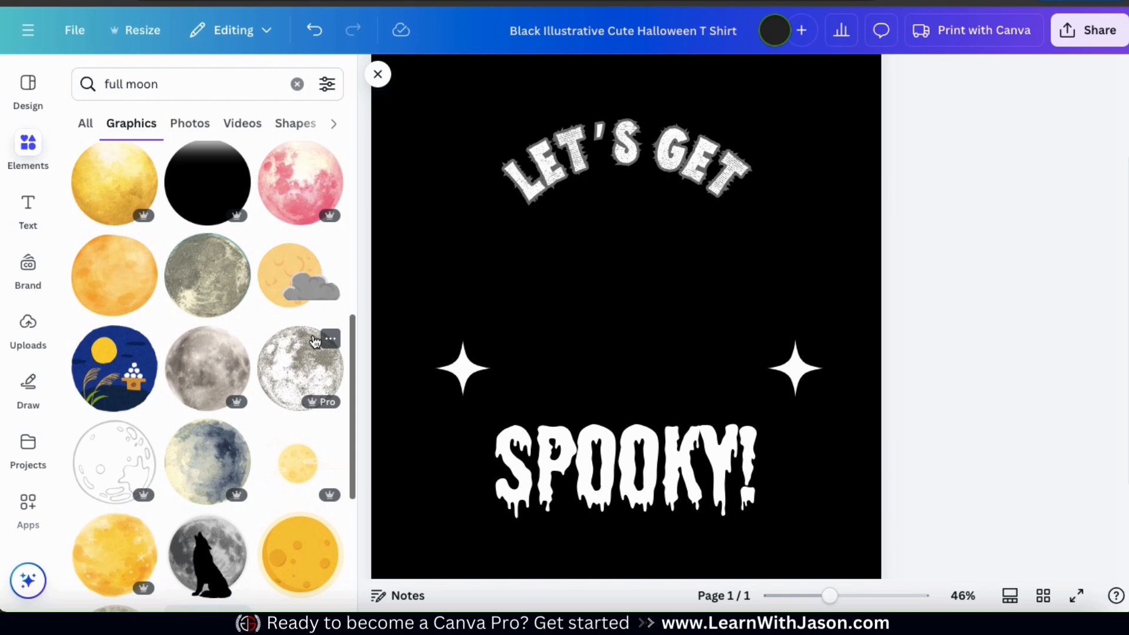
pyautogui.scroll(-4, 316, 342)
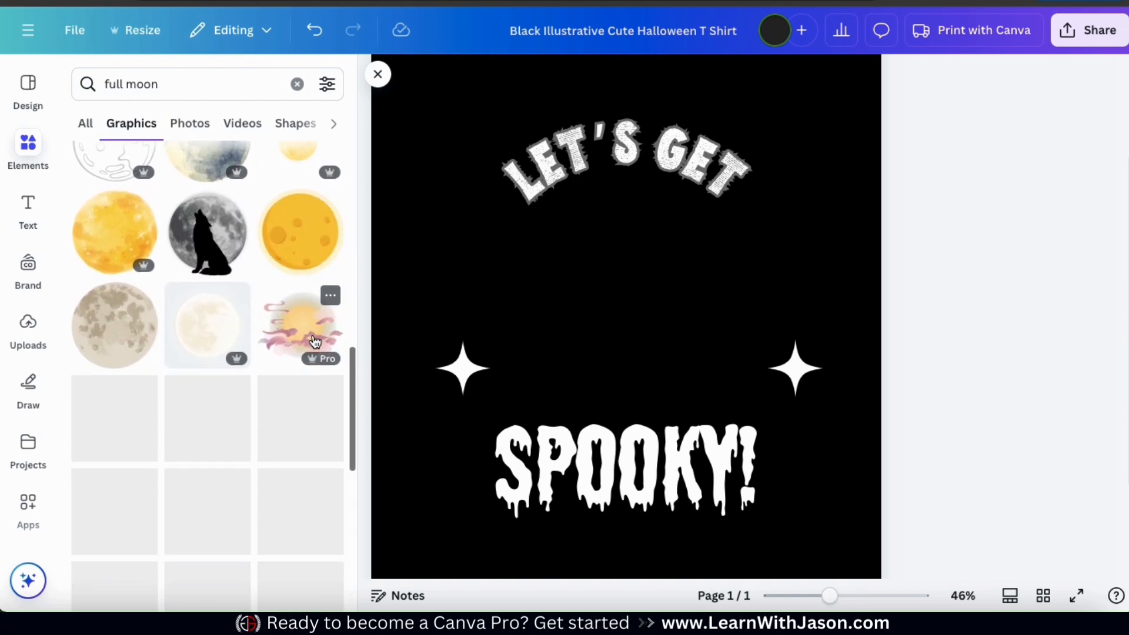
pyautogui.scroll(-5, 315, 342)
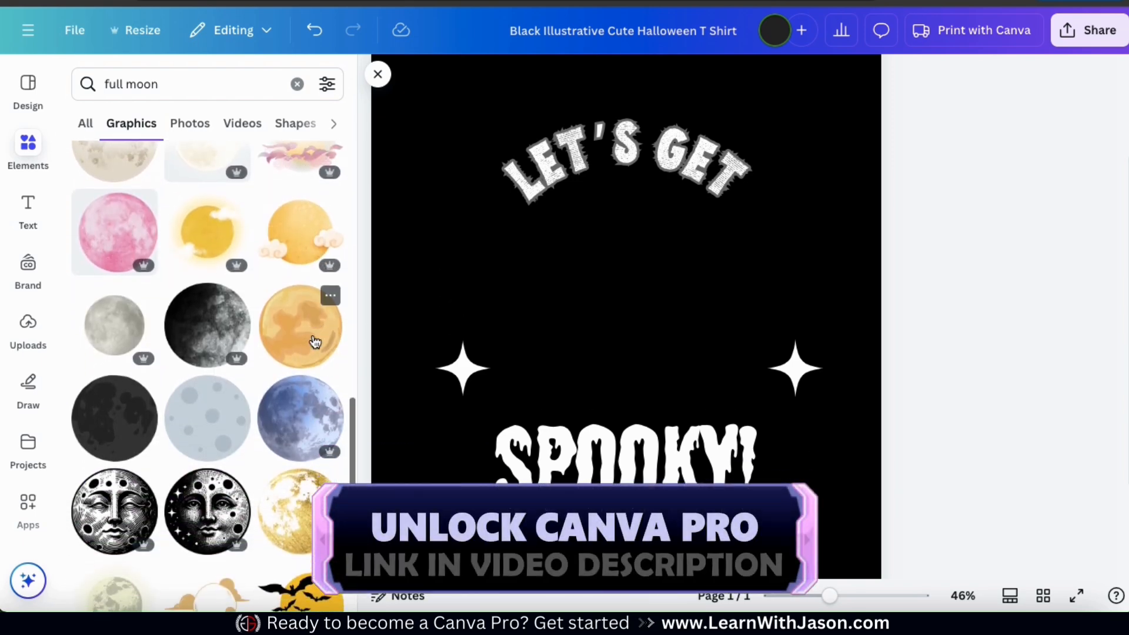
pyautogui.scroll(-4, 316, 342)
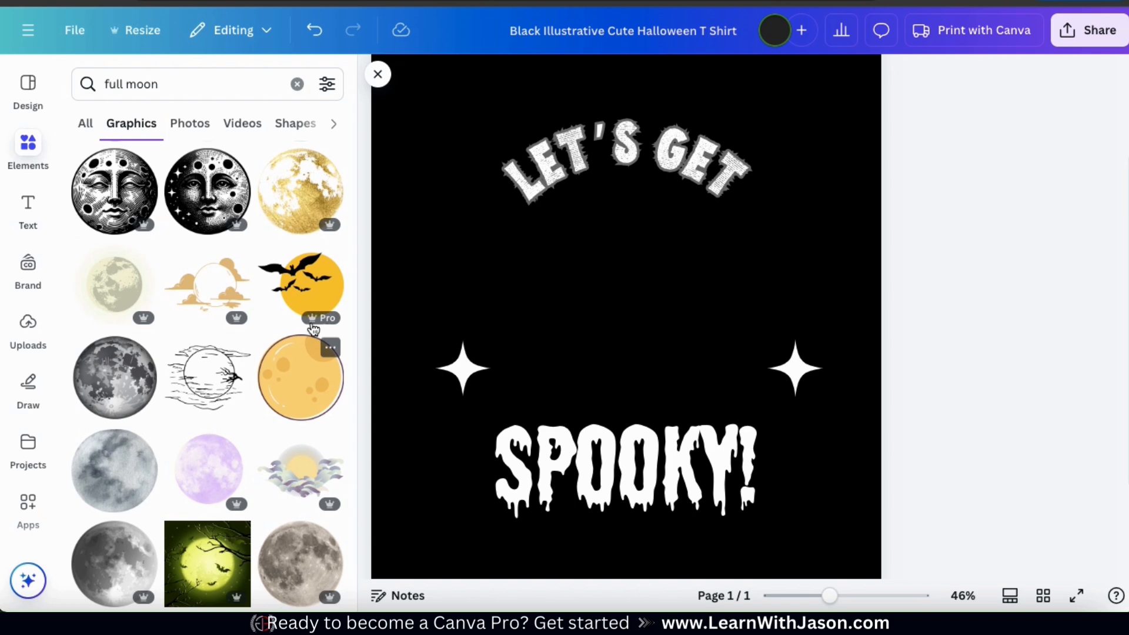
pyautogui.click(305, 301)
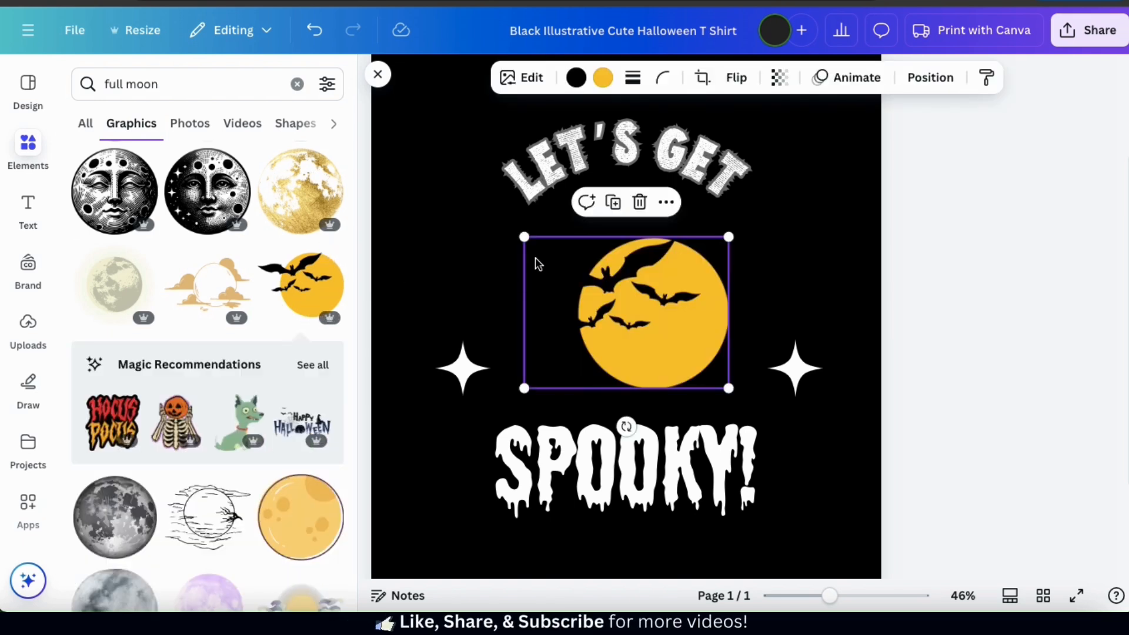
# Step: Enlarge the bat moon graphic and center its moon between the LET'S GET and SPOOKY! texts
pyautogui.moveTo(524, 237); pyautogui.dragTo(421, 201)
pyautogui.moveTo(446, 386); pyautogui.dragTo(416, 422)
pyautogui.moveTo(567, 268); pyautogui.dragTo(572, 255)
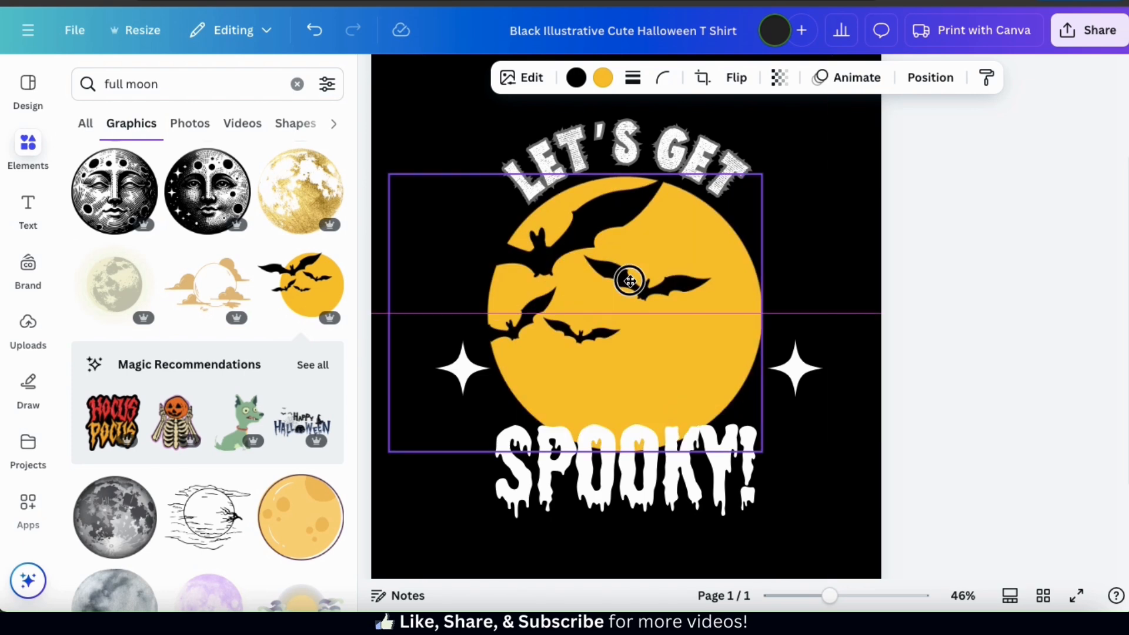
pyautogui.moveTo(628, 281); pyautogui.dragTo(630, 279)
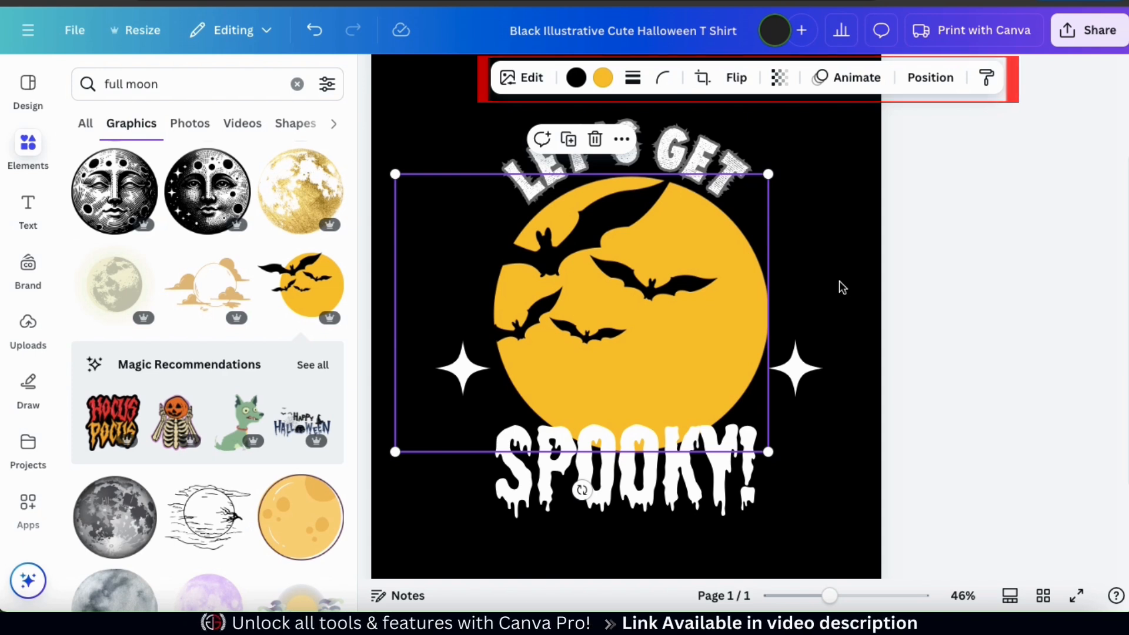
pyautogui.click(859, 282)
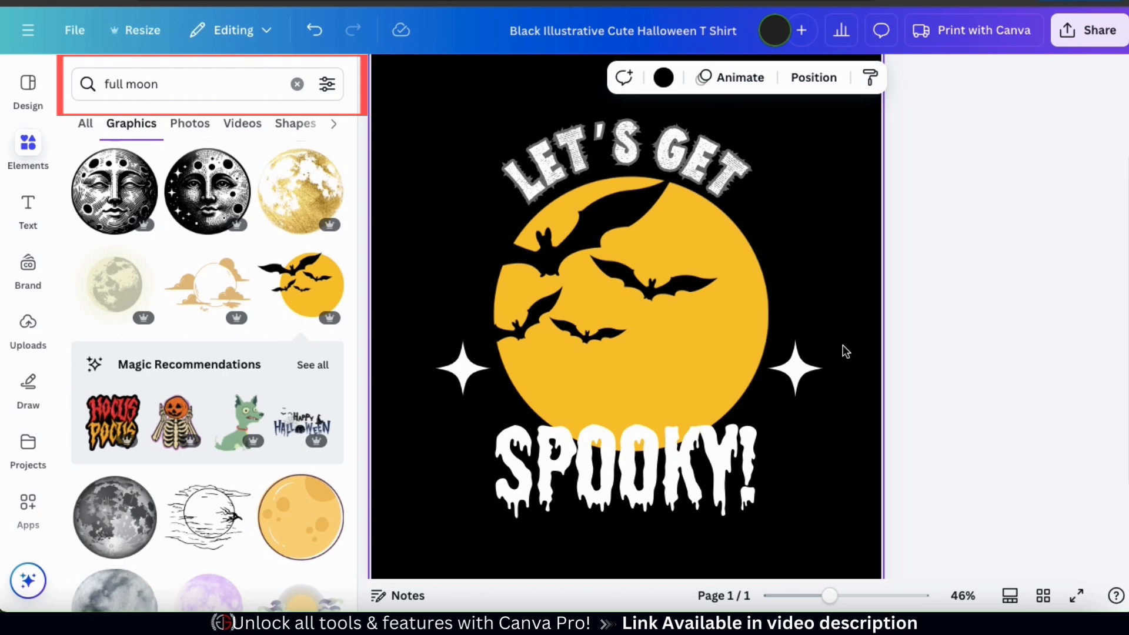
# Step: Search the element graphics for "vampire" and add the blue-skinned cartoon vampire with raised hands and a red cape to the design
pyautogui.click(251, 85)
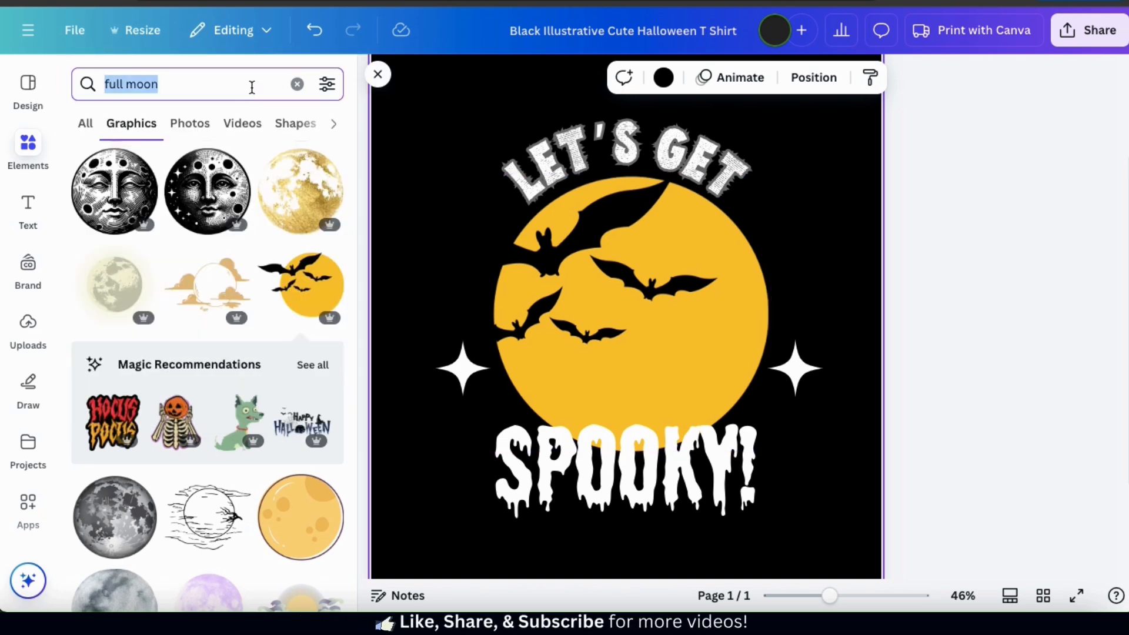
pyautogui.write('vampire')
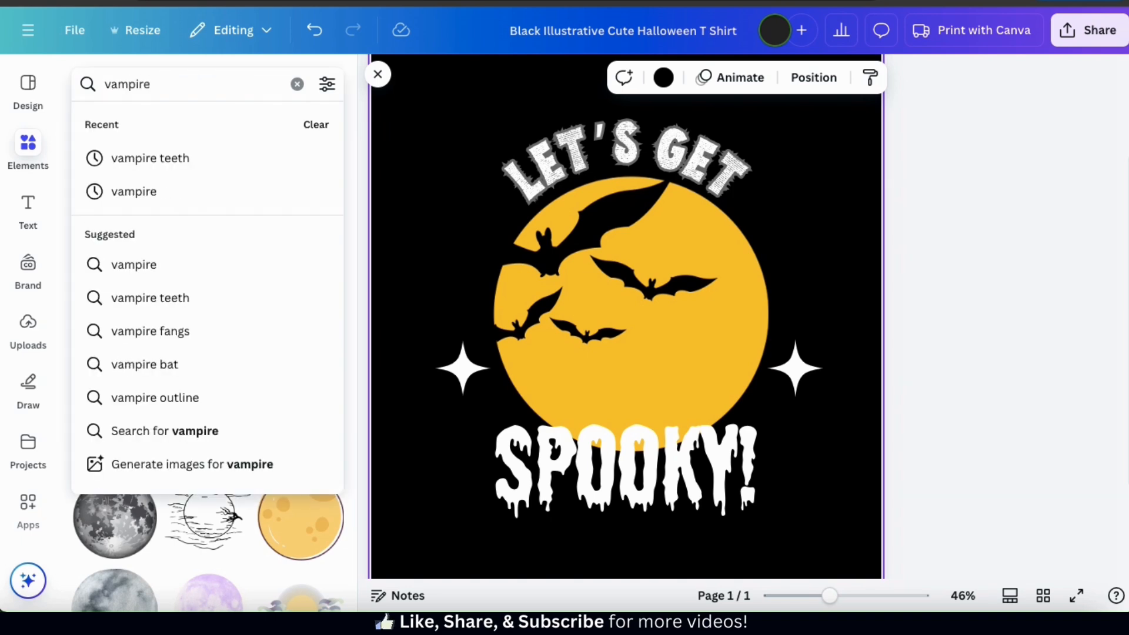
pyautogui.press('Return')
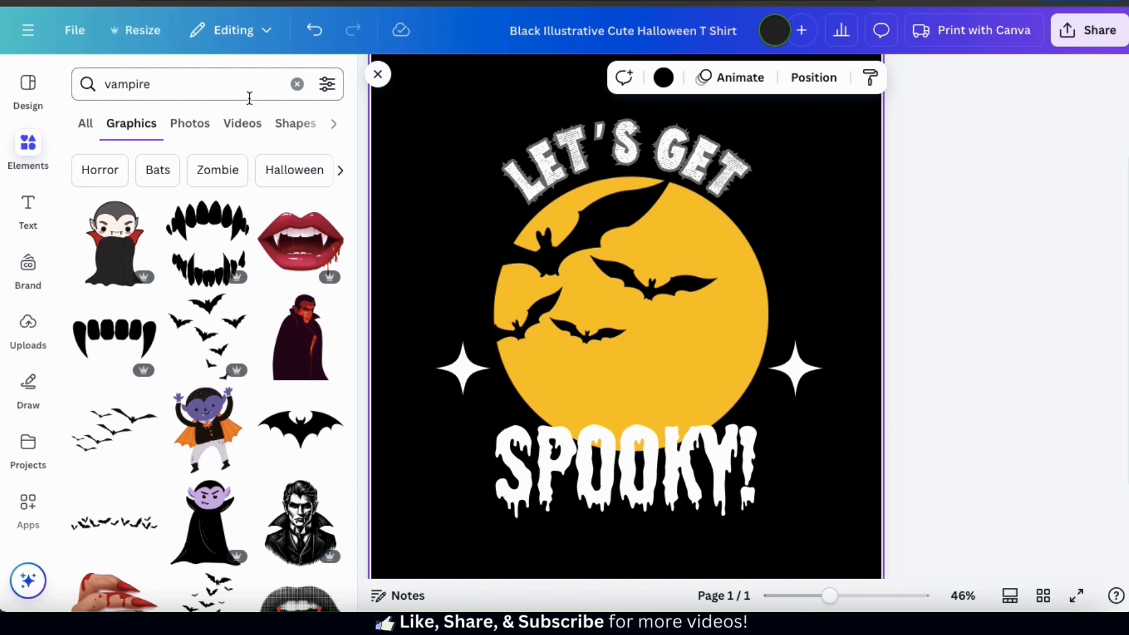
pyautogui.scroll(-2, 241, 355)
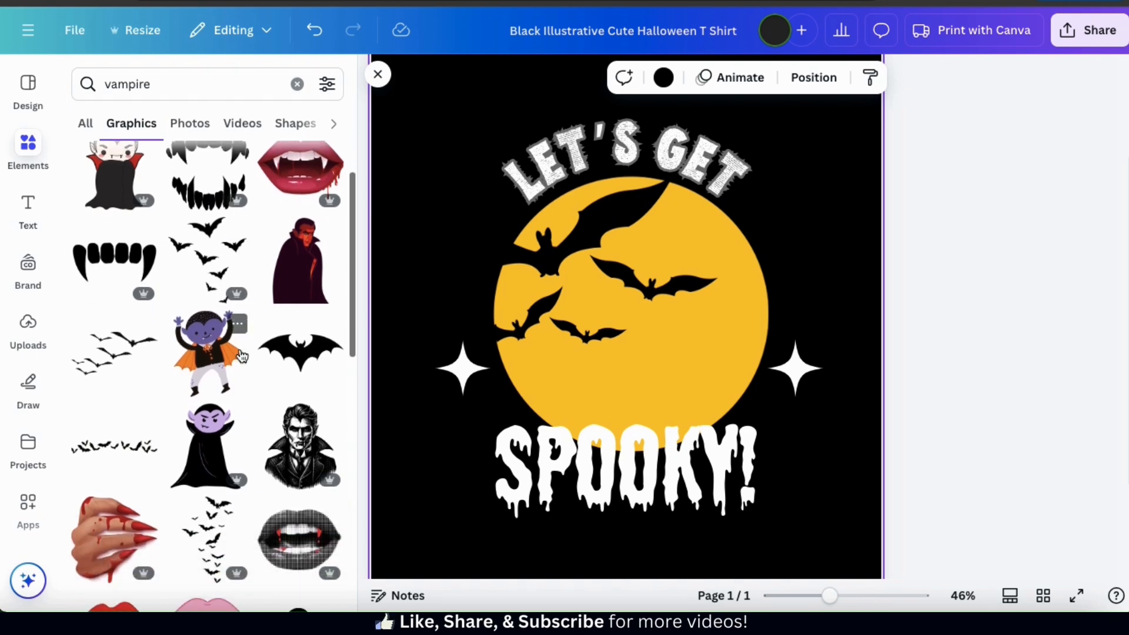
pyautogui.scroll(-3, 242, 355)
pyautogui.scroll(-5, 242, 356)
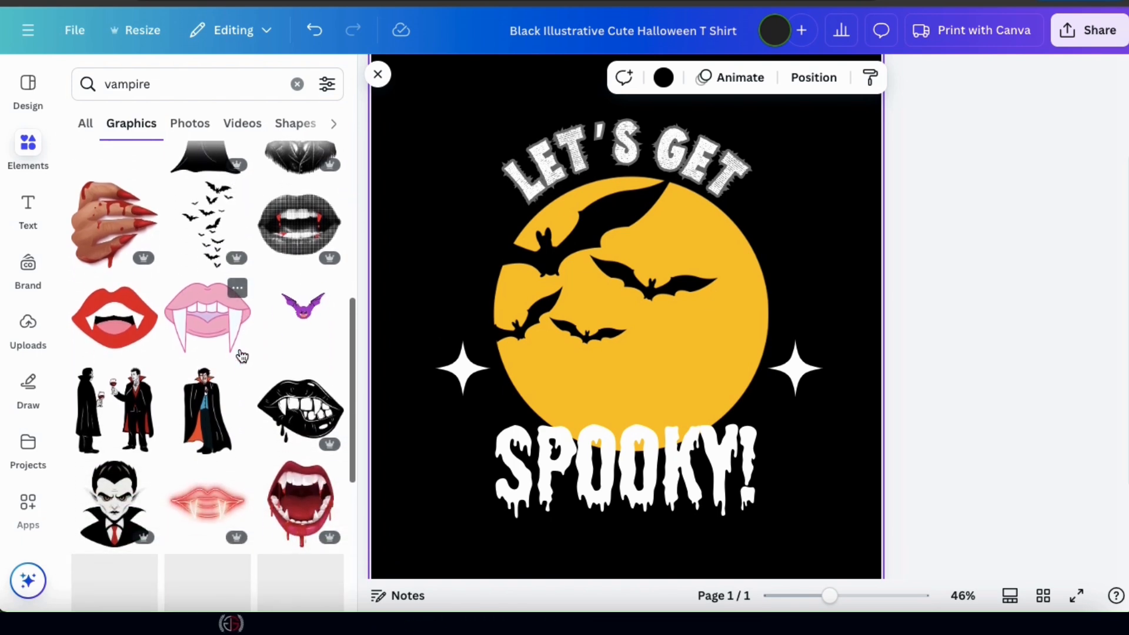
pyautogui.scroll(-3, 242, 356)
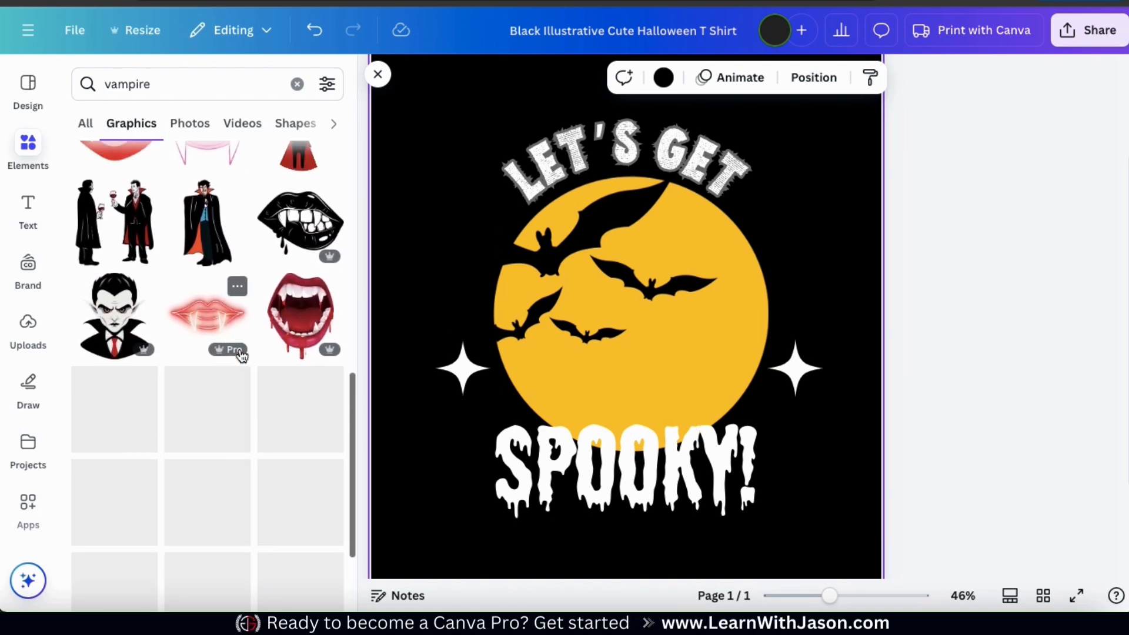
pyautogui.scroll(-5, 239, 349)
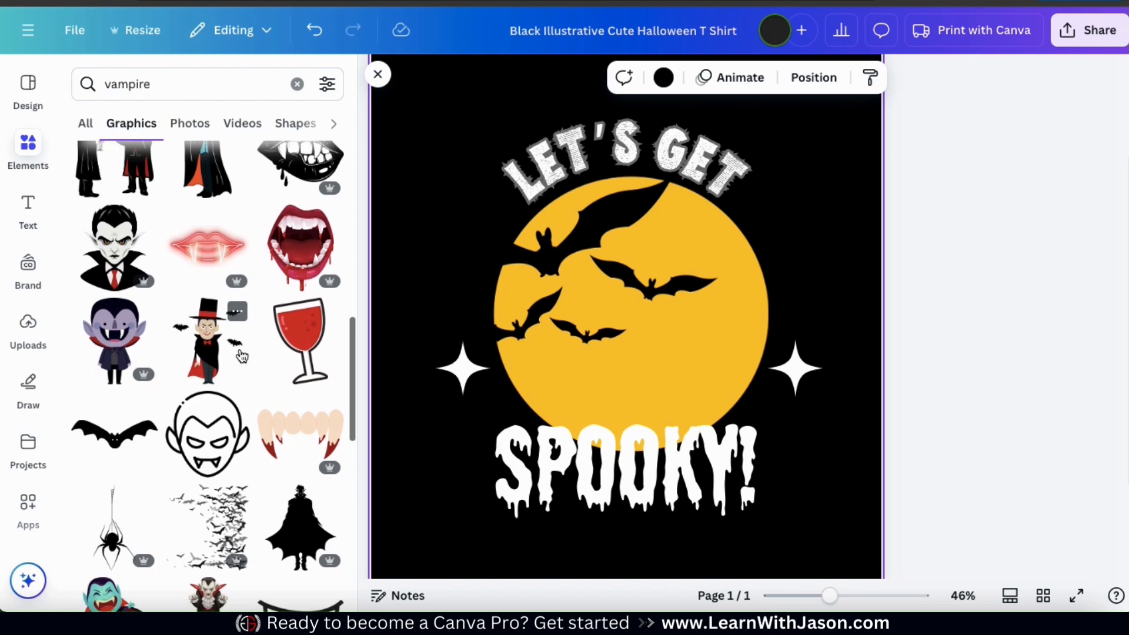
pyautogui.scroll(-5, 239, 348)
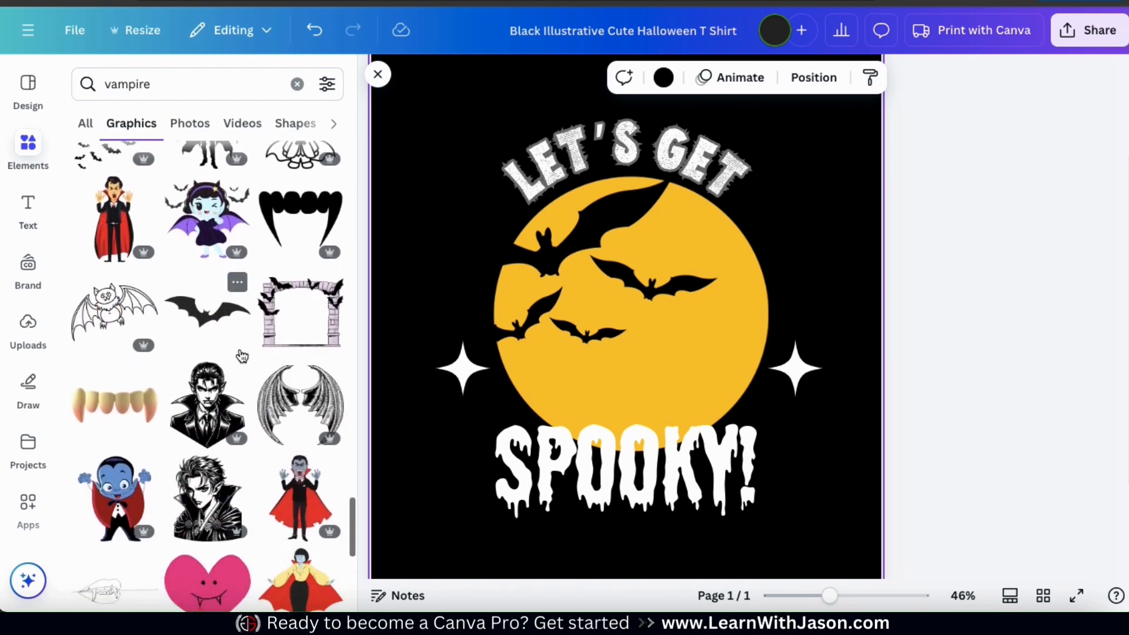
pyautogui.scroll(-4, 241, 355)
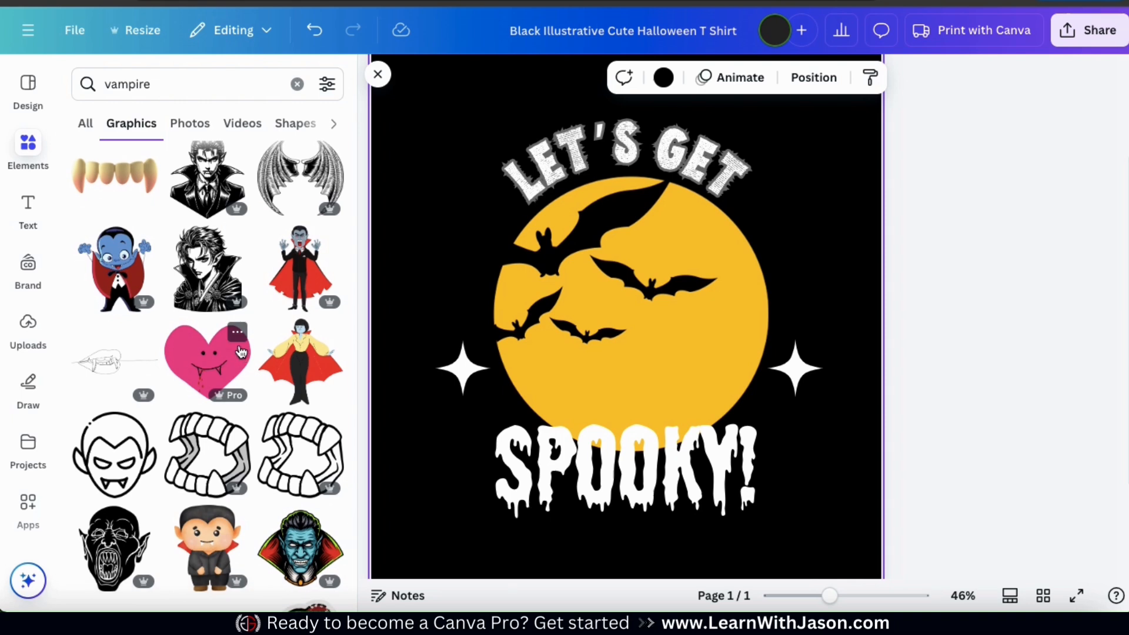
pyautogui.click(135, 277)
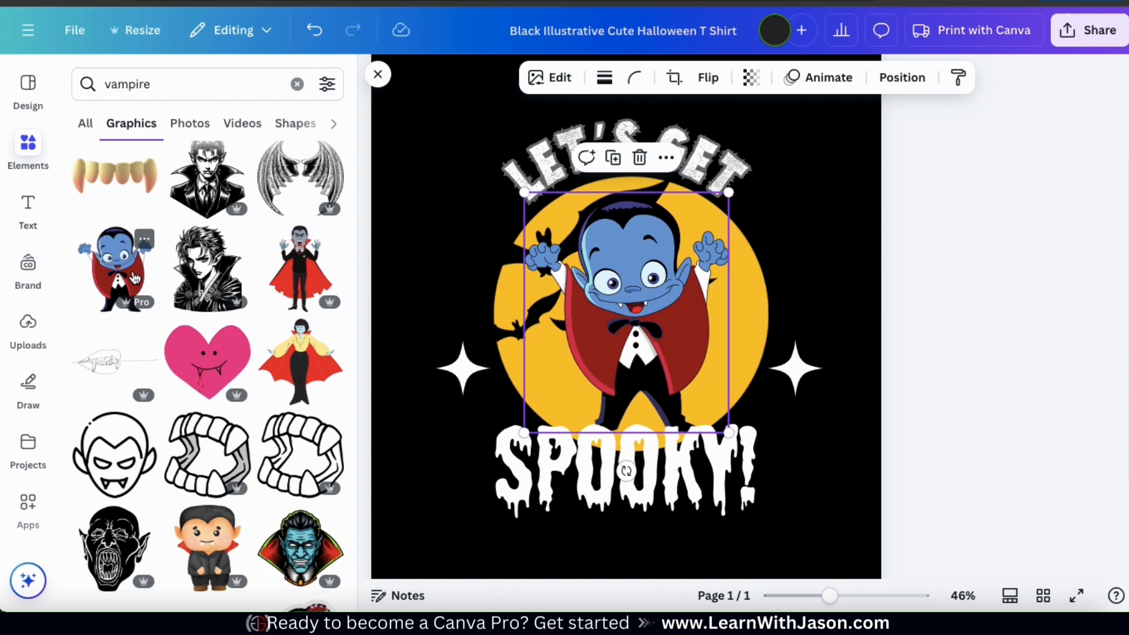
# Step: Enlarge the vampire graphic and center it in front of the moon, with its lower body overlapping the SPOOKY! text
pyautogui.moveTo(696, 348); pyautogui.dragTo(661, 393)
pyautogui.moveTo(524, 248); pyautogui.dragTo(466, 174)
pyautogui.moveTo(617, 289); pyautogui.dragTo(642, 344)
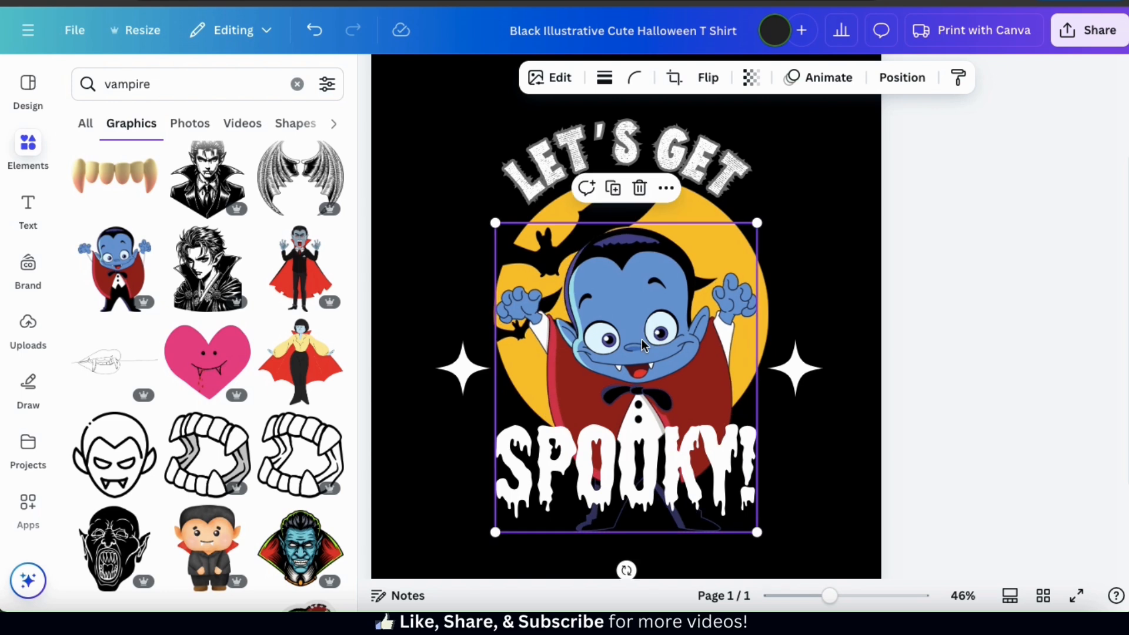
pyautogui.click(929, 473)
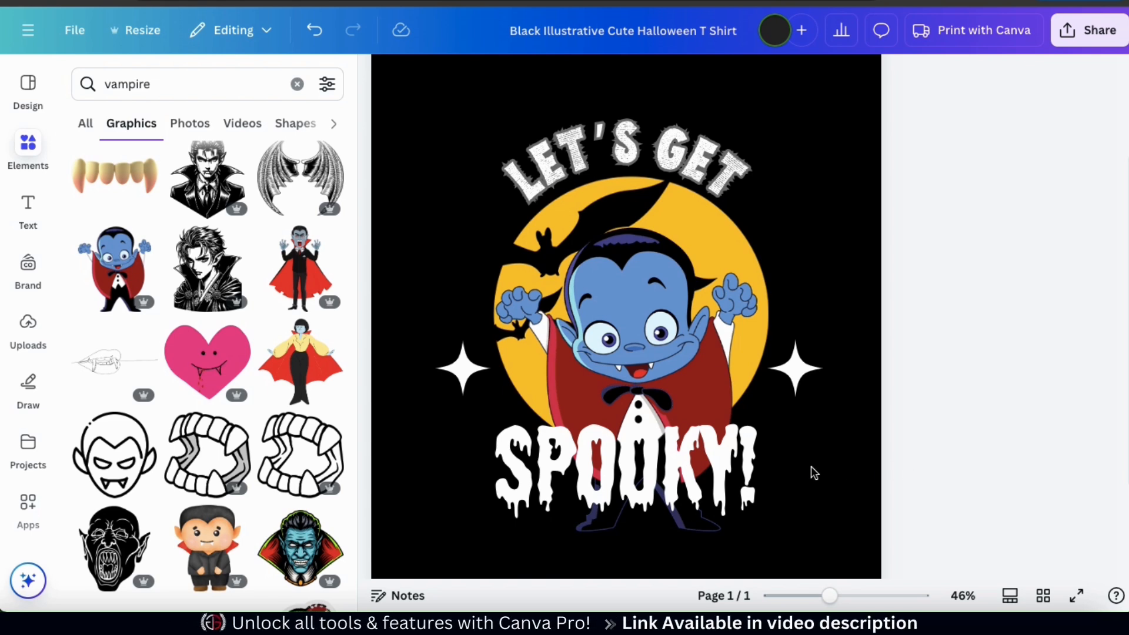
# Step: Apply a Shadow effect to the SPOOKY! text with black color and transparency 83
pyautogui.click(702, 452)
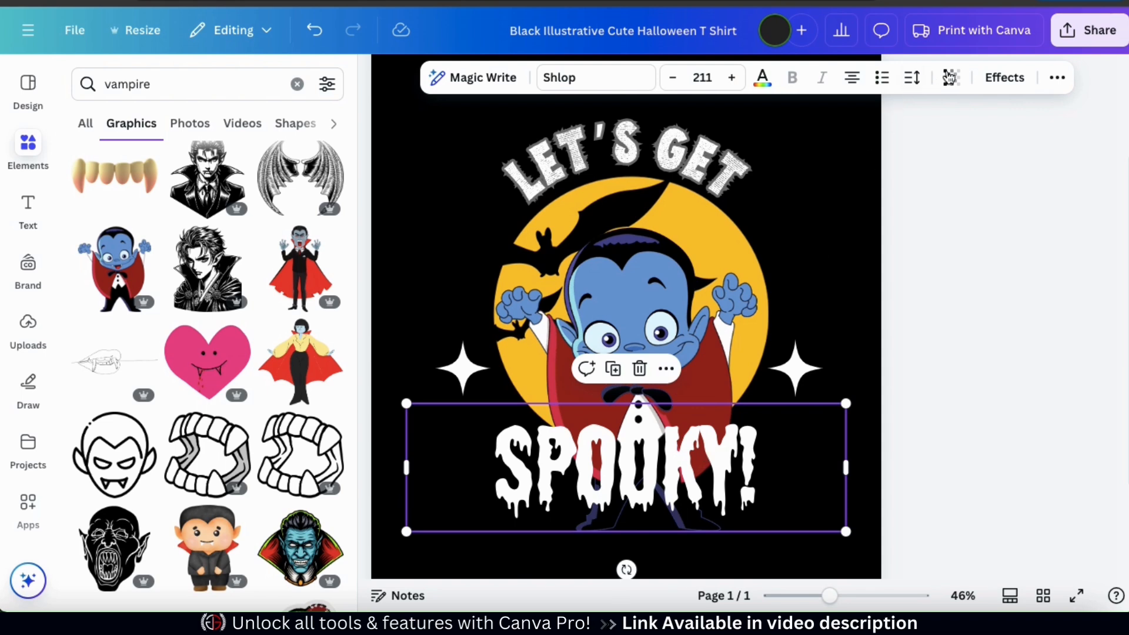
pyautogui.click(994, 82)
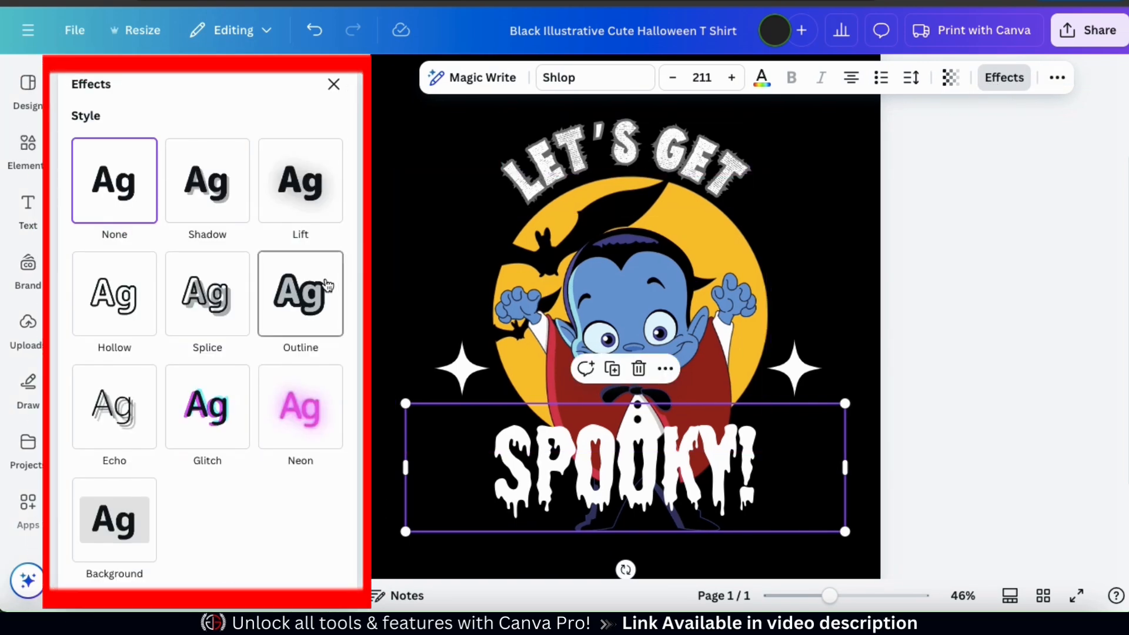
pyautogui.click(216, 216)
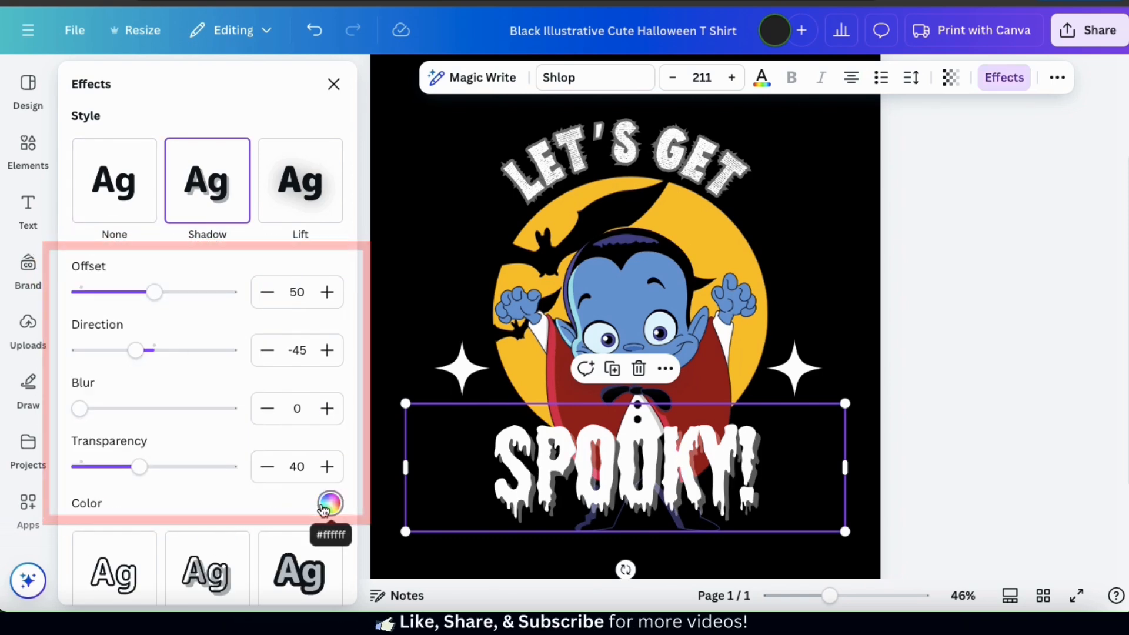
pyautogui.click(328, 504)
pyautogui.click(153, 316)
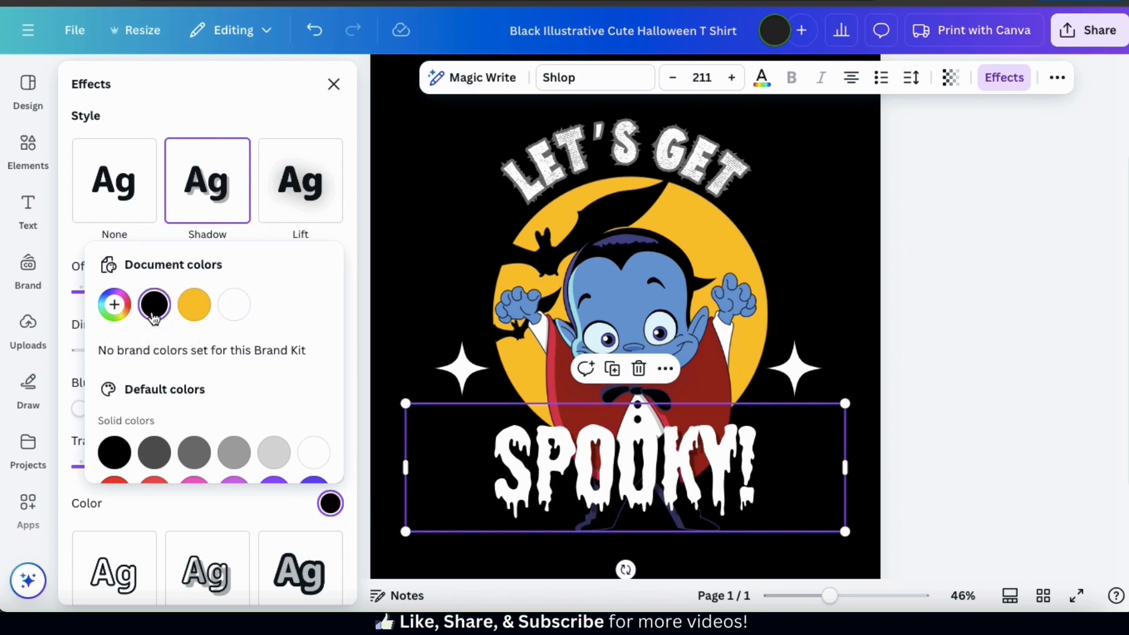
pyautogui.click(221, 515)
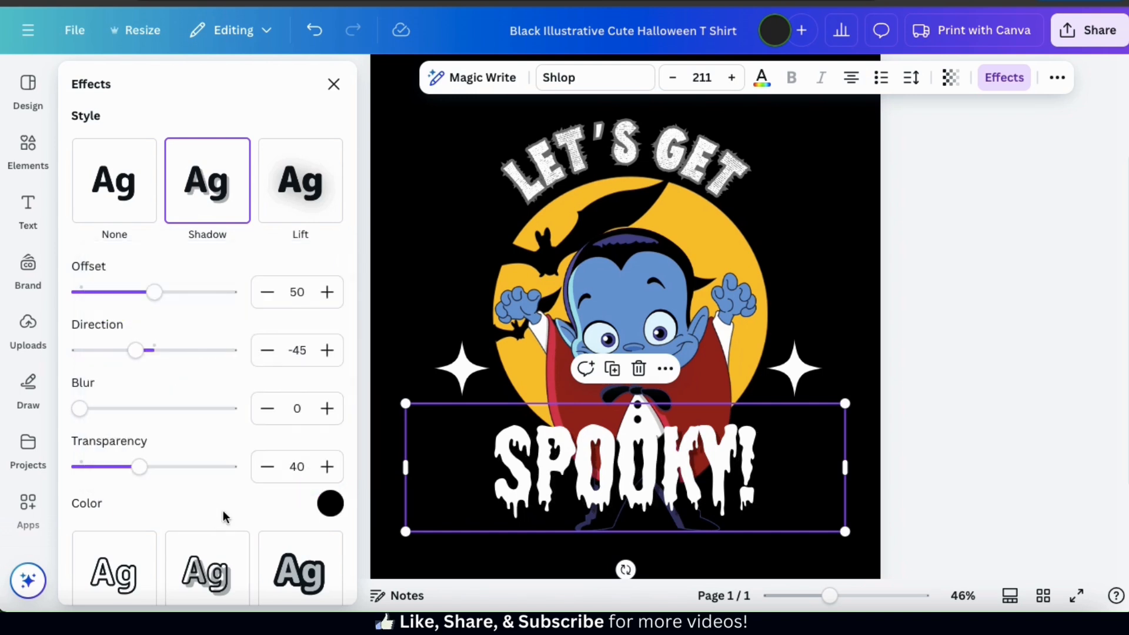
pyautogui.moveTo(151, 466); pyautogui.dragTo(204, 467)
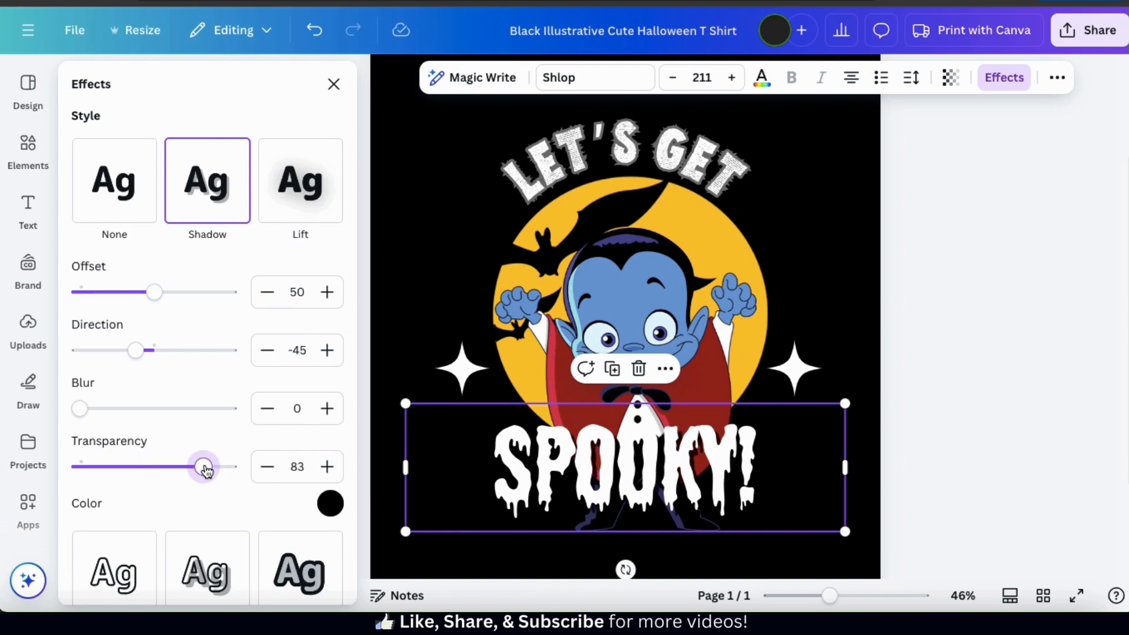
pyautogui.click(868, 346)
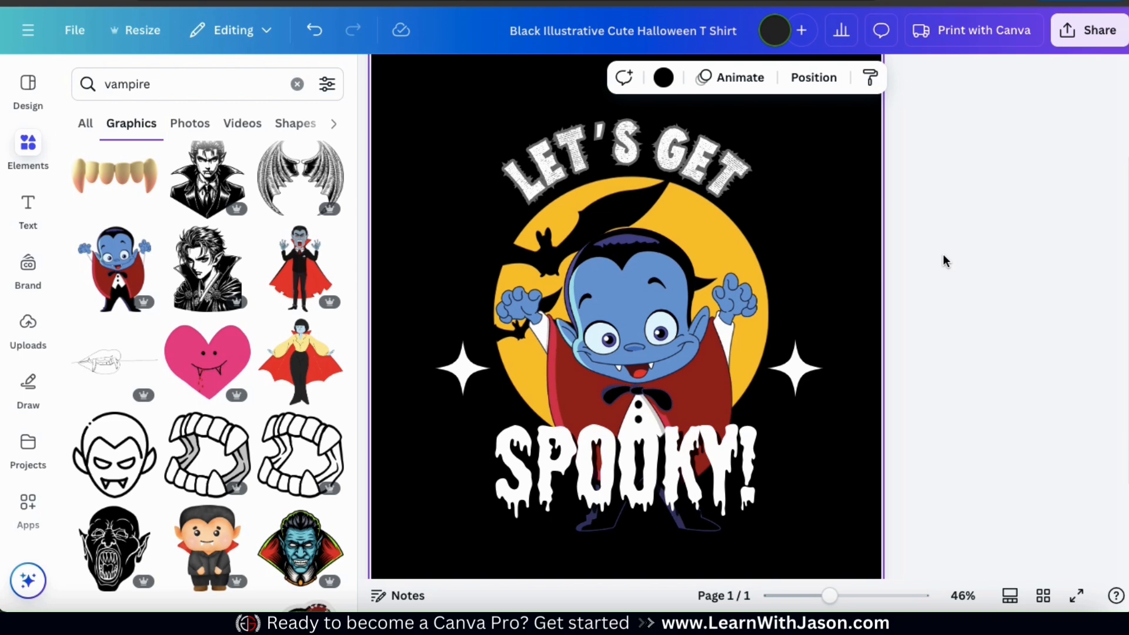
# Step: Delete the two white sparkle stars on either side of the moon
pyautogui.click(809, 376)
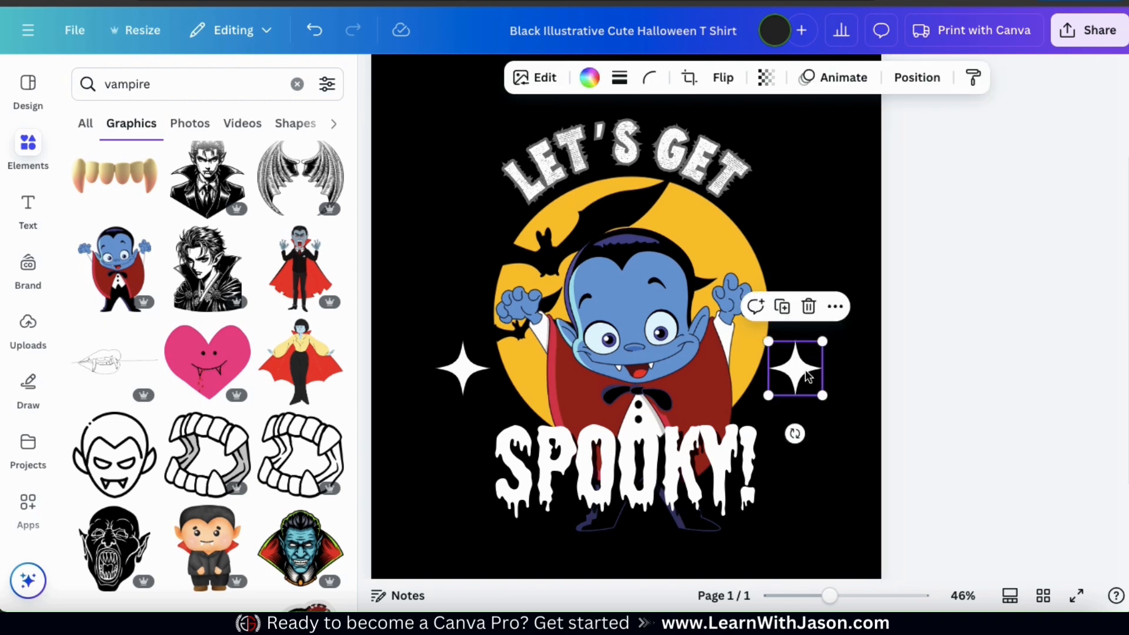
pyautogui.press('Delete')
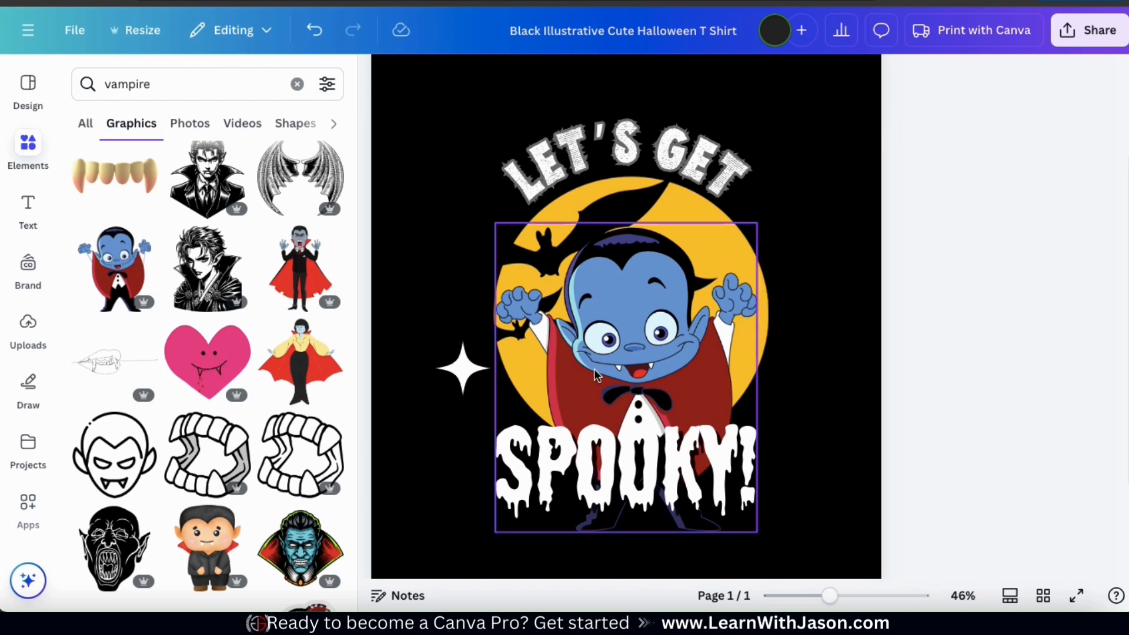
pyautogui.click(461, 368)
pyautogui.press('Delete')
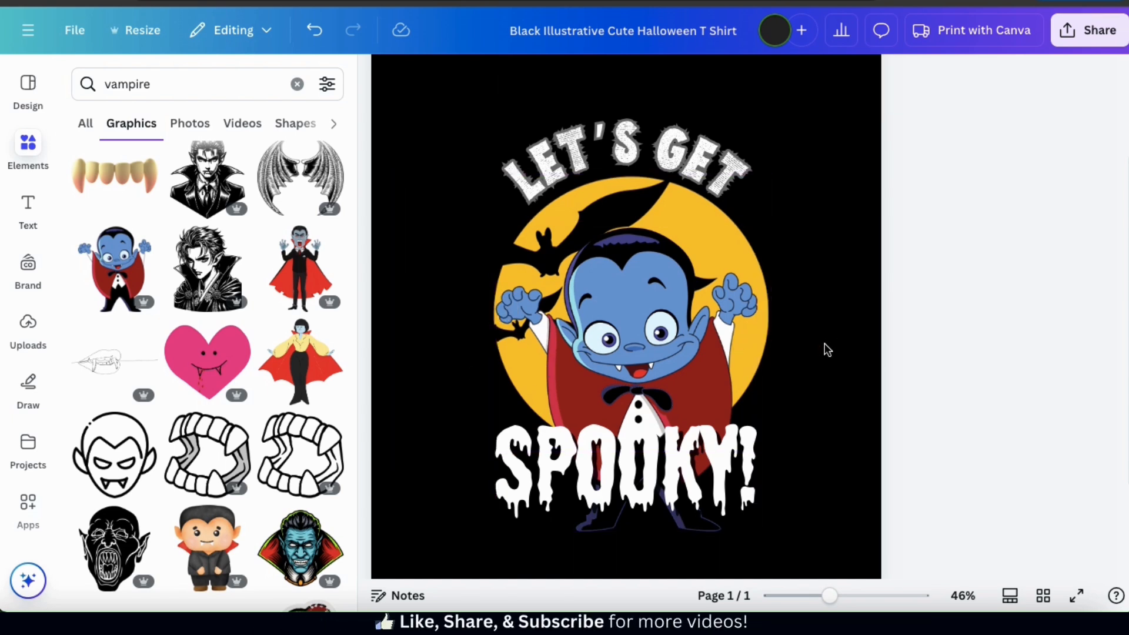
pyautogui.click(824, 347)
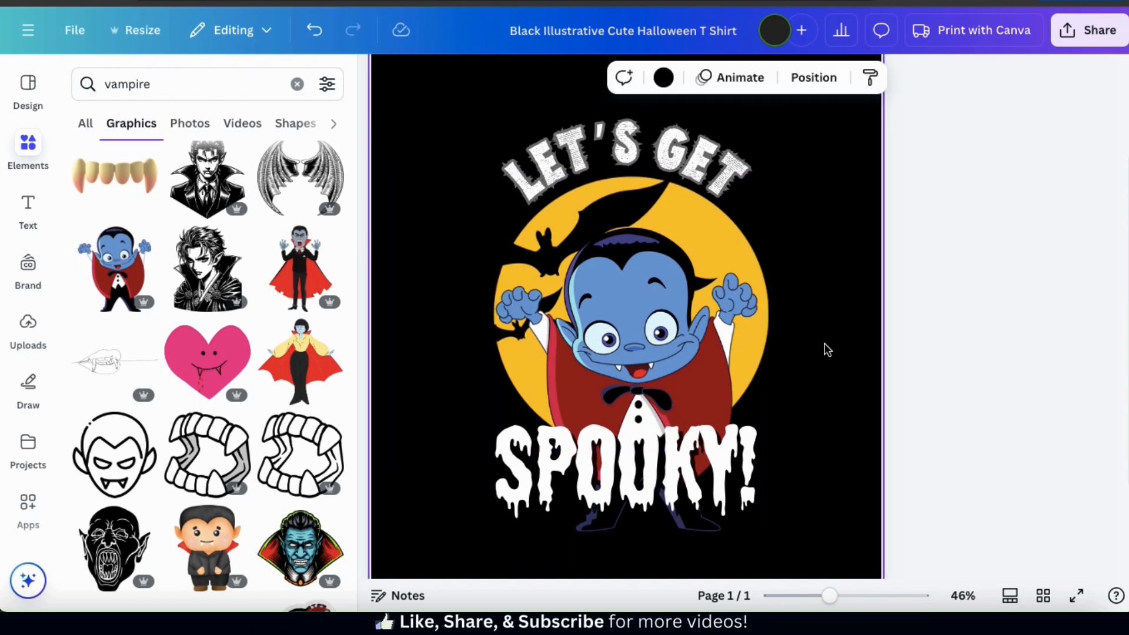
# Step: Search the element graphics for "dark clouds" and add the flat-bottomed cluster of layered gray clouds to the design
pyautogui.click(171, 88)
pyautogui.write('dark clouds')
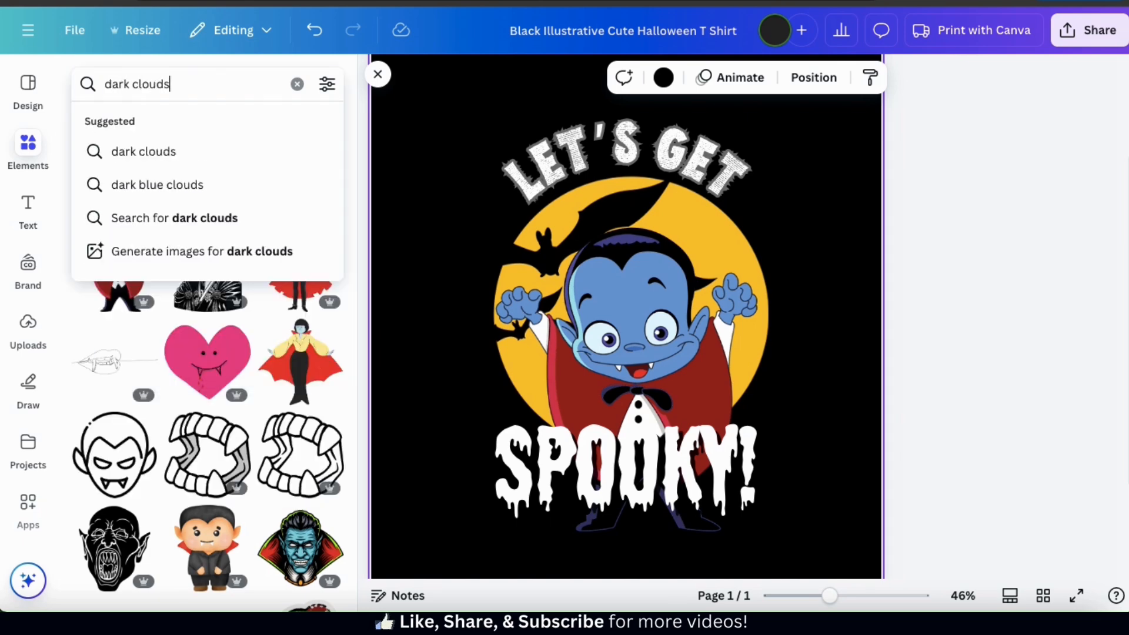
pyautogui.press('Return')
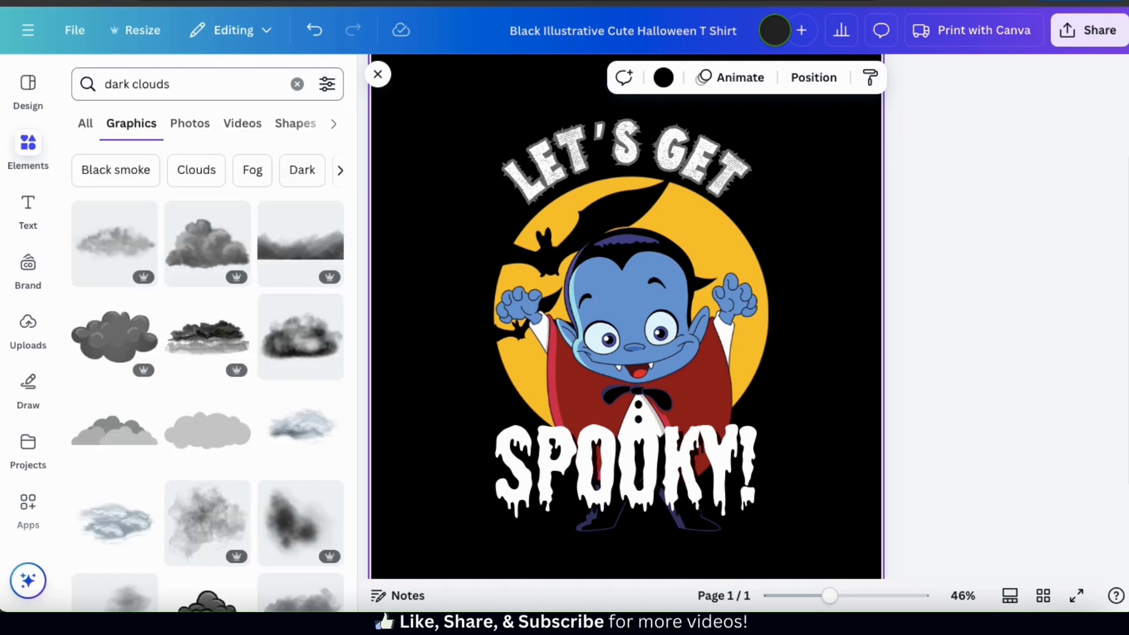
pyautogui.scroll(-2, 241, 356)
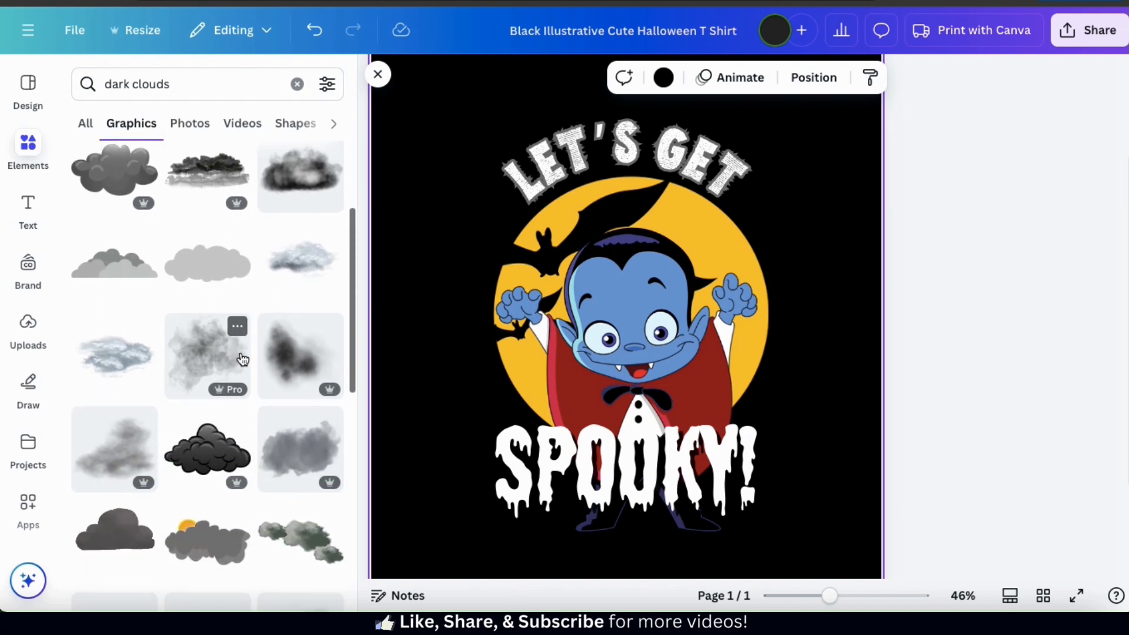
pyautogui.click(140, 272)
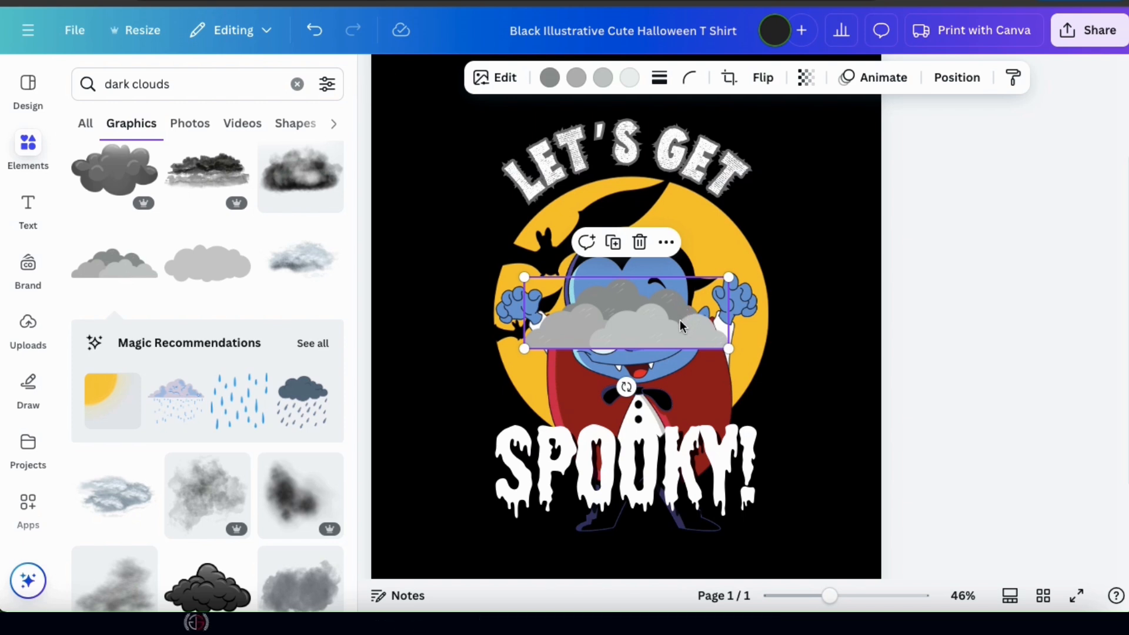
# Step: Move the cloud to the moon's upper right edge, about X 7 in and Y 6.54 in, and send it backward behind the vampire
pyautogui.moveTo(680, 320)
pyautogui.mouseDown()
pyautogui.moveTo(766, 262)
pyautogui.moveTo(776, 268)
pyautogui.mouseUp()
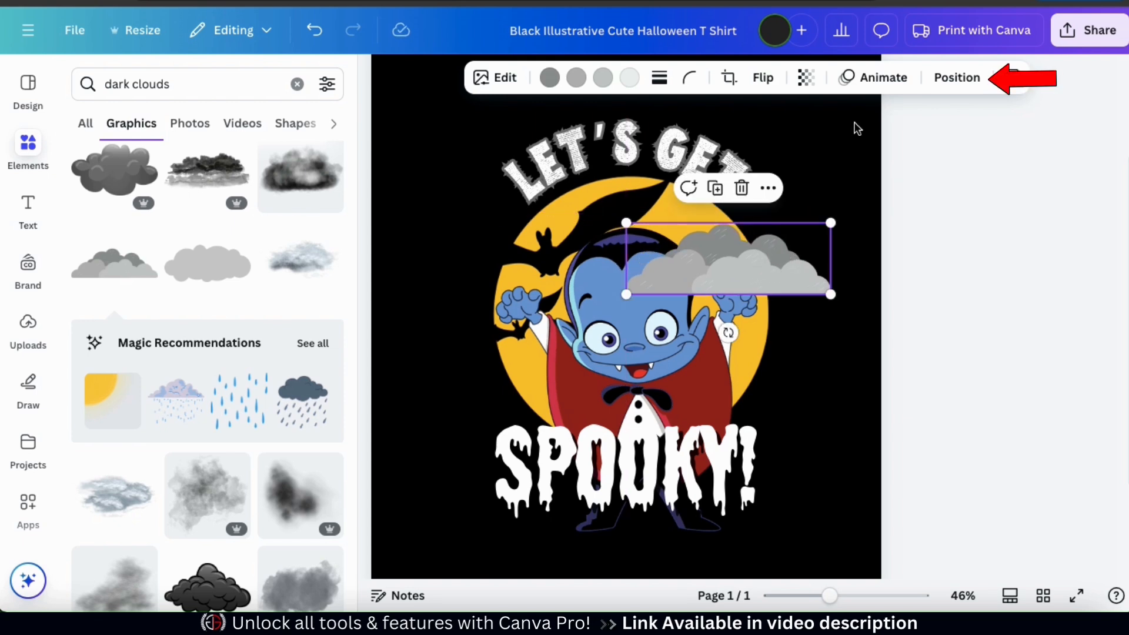
pyautogui.click(957, 79)
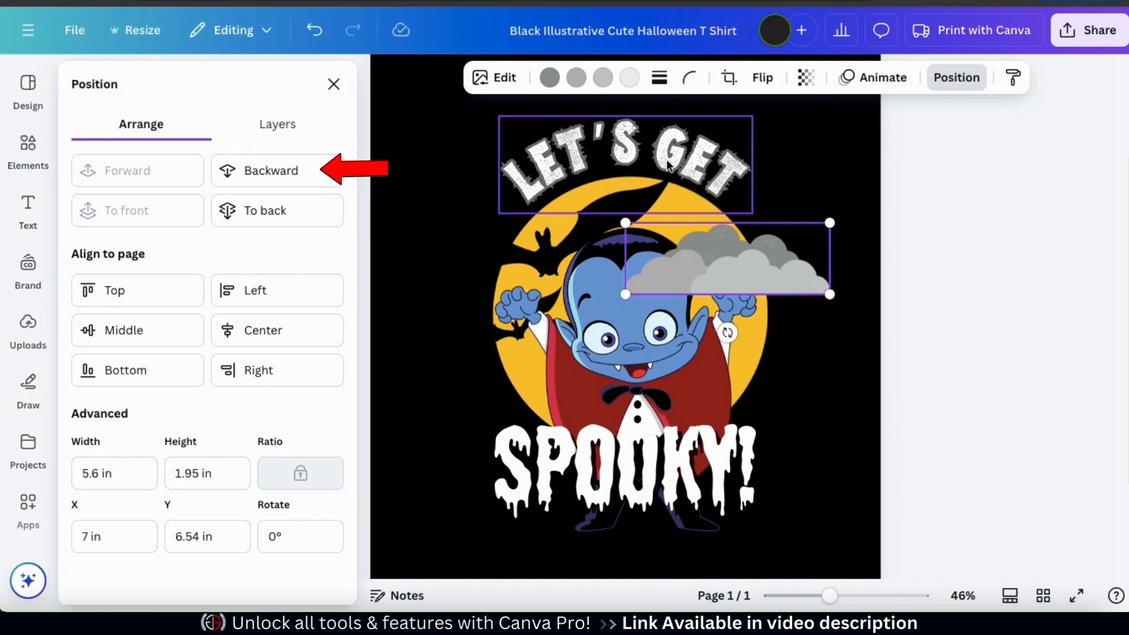
pyautogui.click(279, 182)
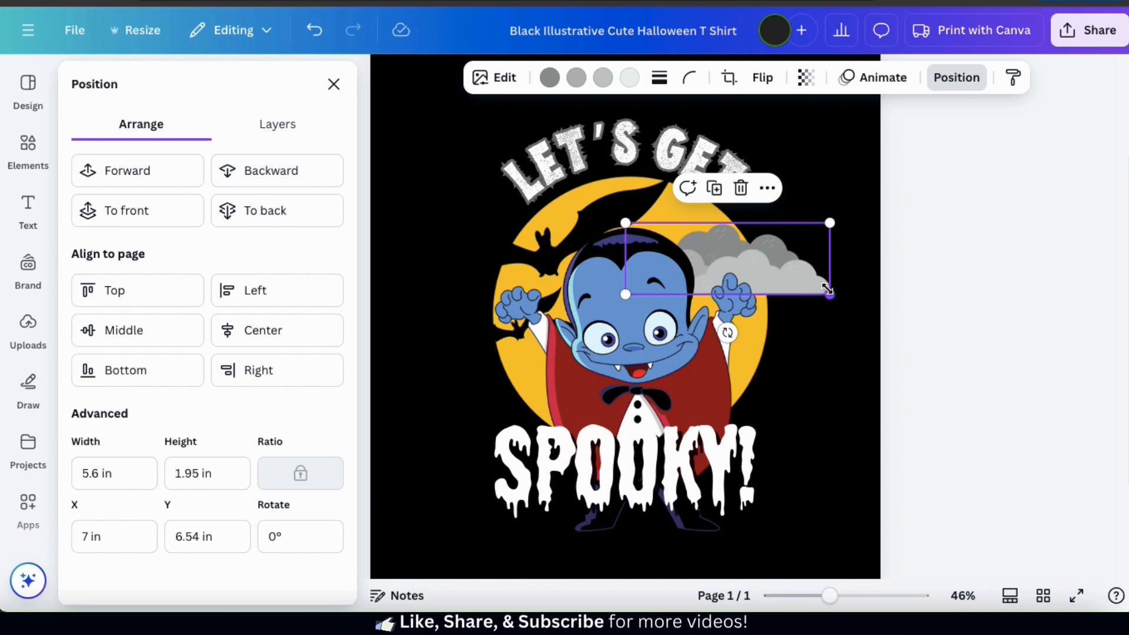
# Step: Duplicate the cloud, shrink the copy to about 3.98 by 1.39 in, and place it at the moon's lower left behind the vampire
pyautogui.hotkey('ctrl', 'd')
pyautogui.moveTo(780, 289); pyautogui.dragTo(567, 390)
pyautogui.moveTo(421, 404); pyautogui.dragTo(499, 381)
pyautogui.click(276, 182)
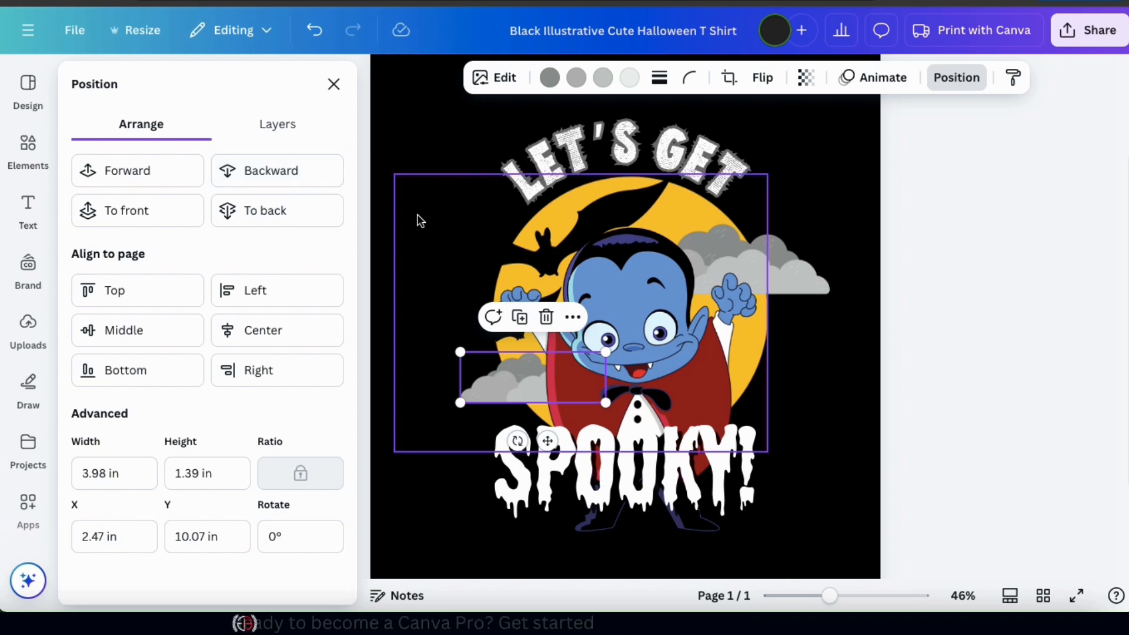
# Step: Set the transparency of the small lower cloud to 91 and of the large upper cloud to 94
pyautogui.click(805, 77)
pyautogui.moveTo(812, 149); pyautogui.dragTo(835, 146)
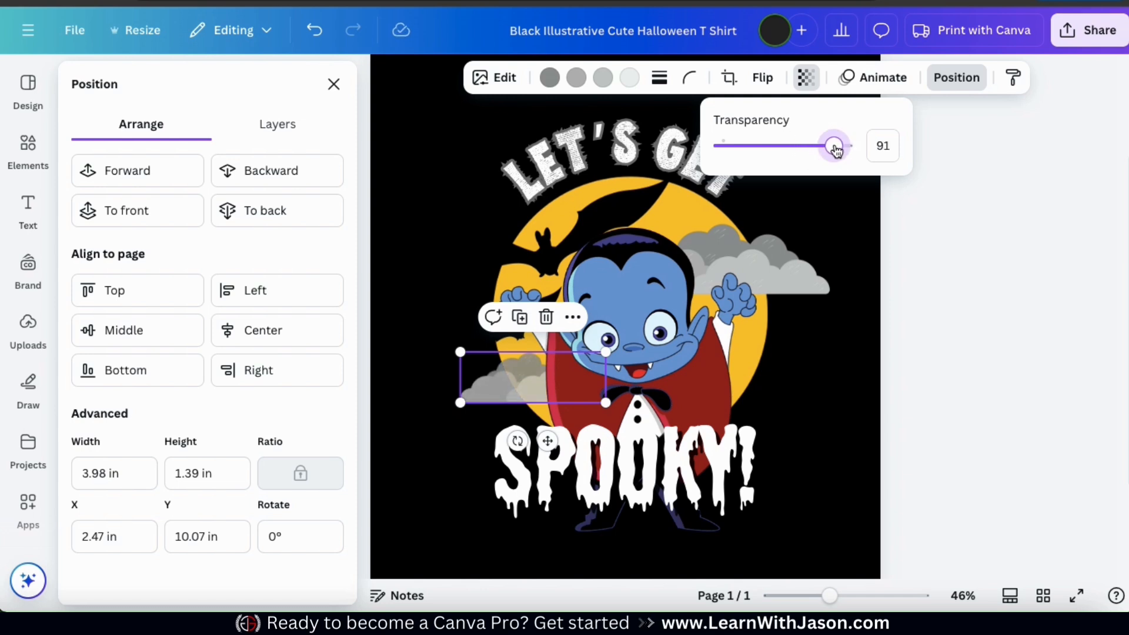
pyautogui.click(788, 261)
pyautogui.click(815, 77)
pyautogui.click(839, 151)
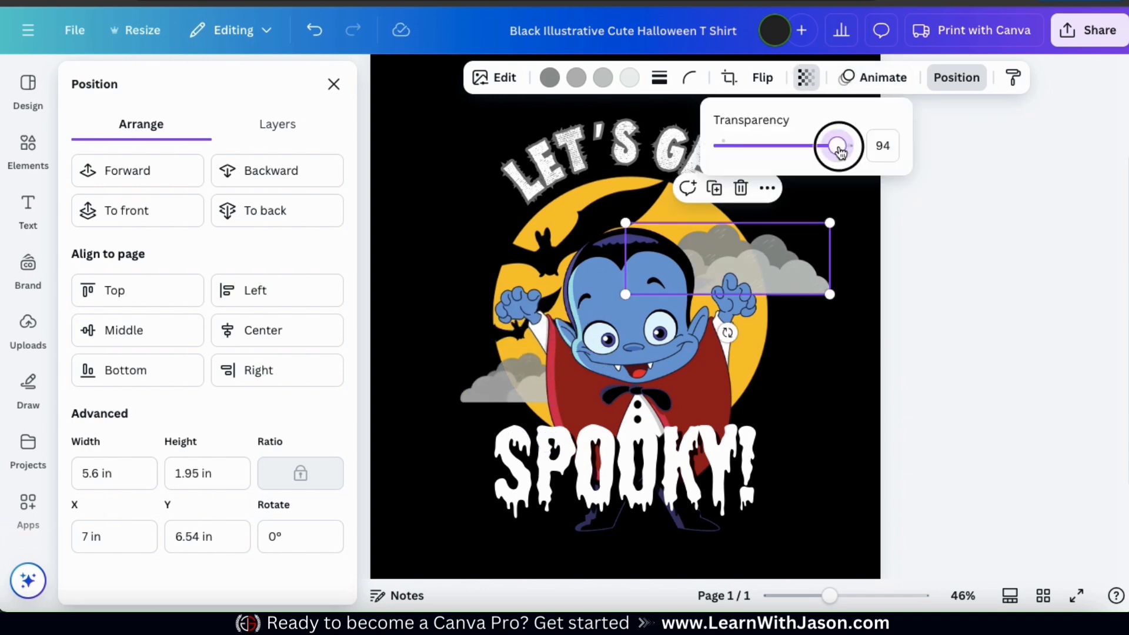
pyautogui.click(927, 264)
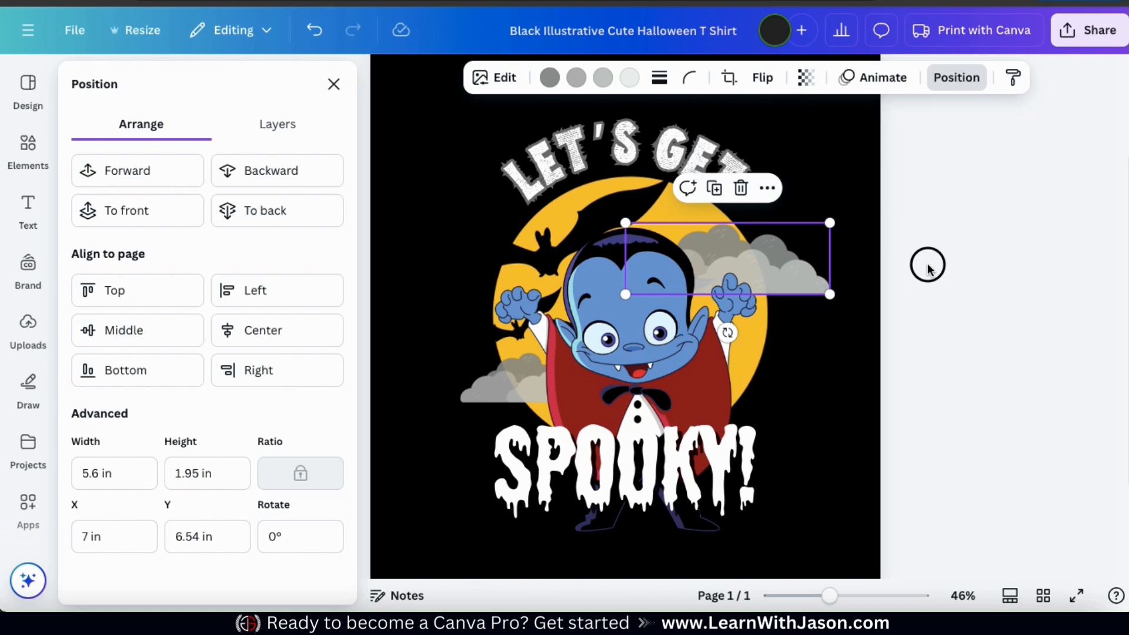
pyautogui.click(829, 385)
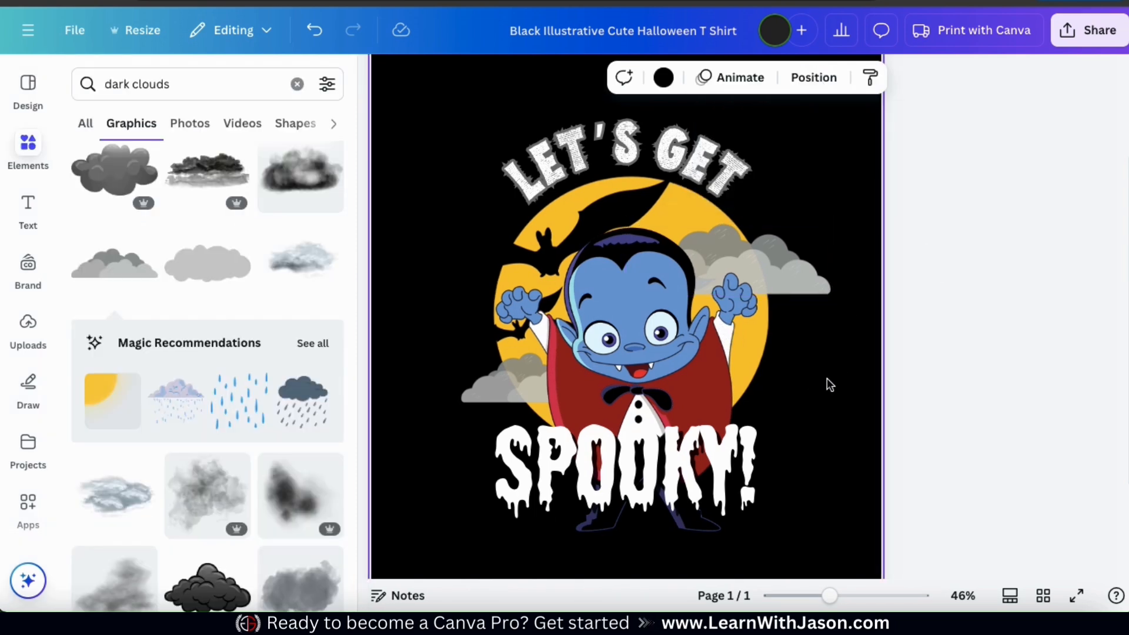
# Step: Apply the Curve shape effect to the "SPOOKY!" text, soften its arc, and position it over the vampire's legs
pyautogui.click(826, 383)
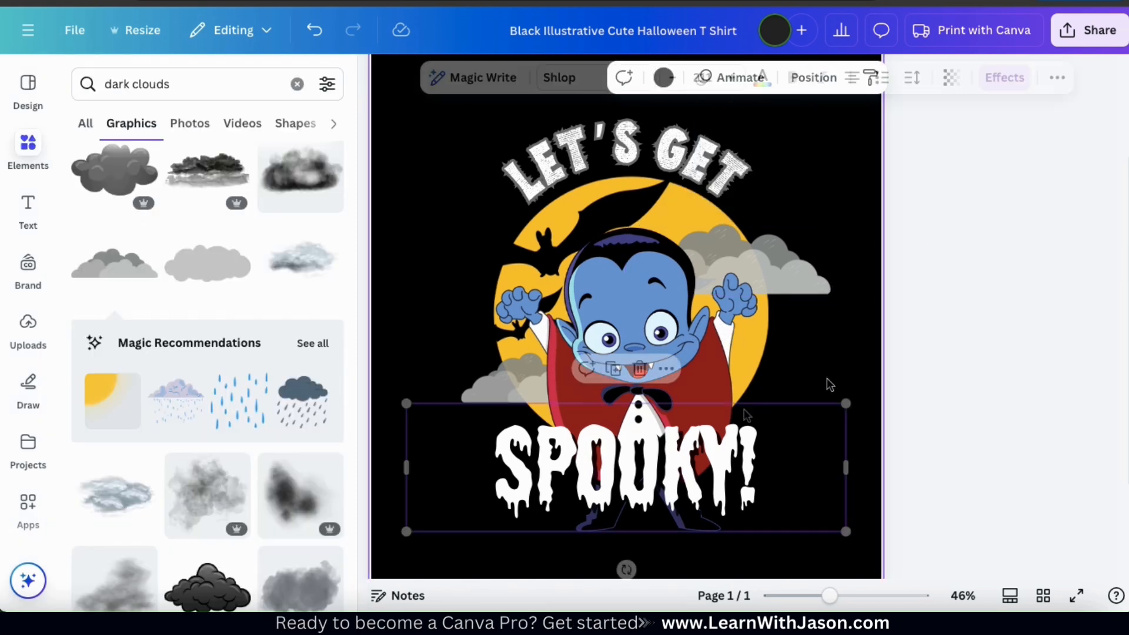
pyautogui.click(1004, 77)
pyautogui.scroll(-7, 200, 470)
pyautogui.click(194, 517)
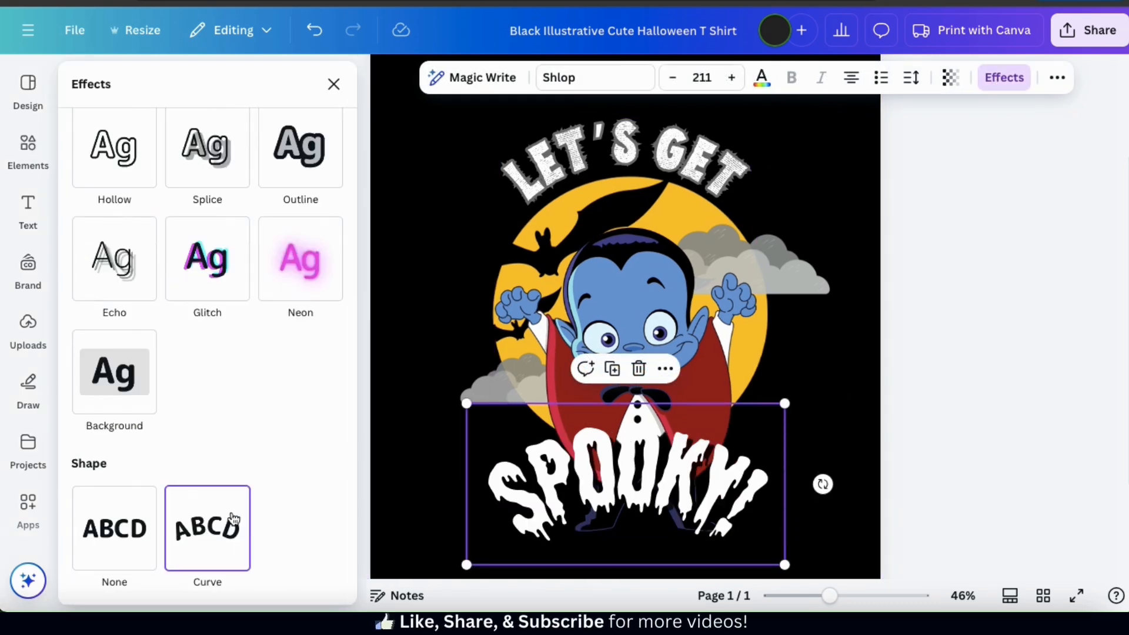
pyautogui.moveTo(227, 516); pyautogui.dragTo(103, 526)
pyautogui.moveTo(632, 468); pyautogui.dragTo(638, 481)
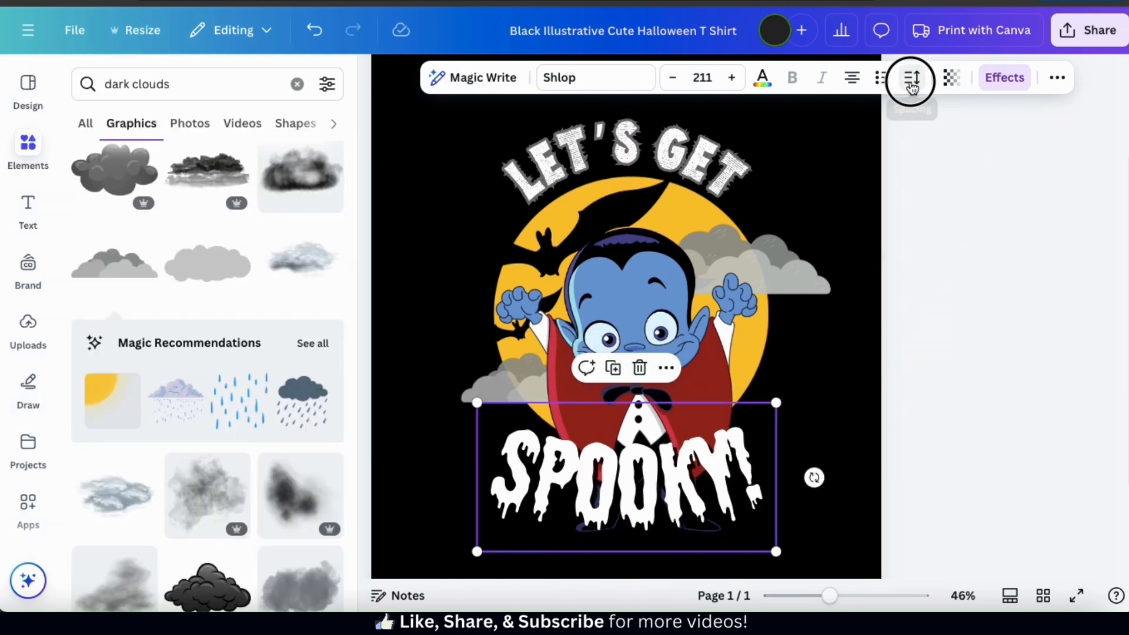
# Step: Slightly widen the letter spacing of the "SPOOKY!" text and deselect it
pyautogui.click(911, 77)
pyautogui.moveTo(854, 157); pyautogui.dragTo(859, 154)
pyautogui.click(942, 345)
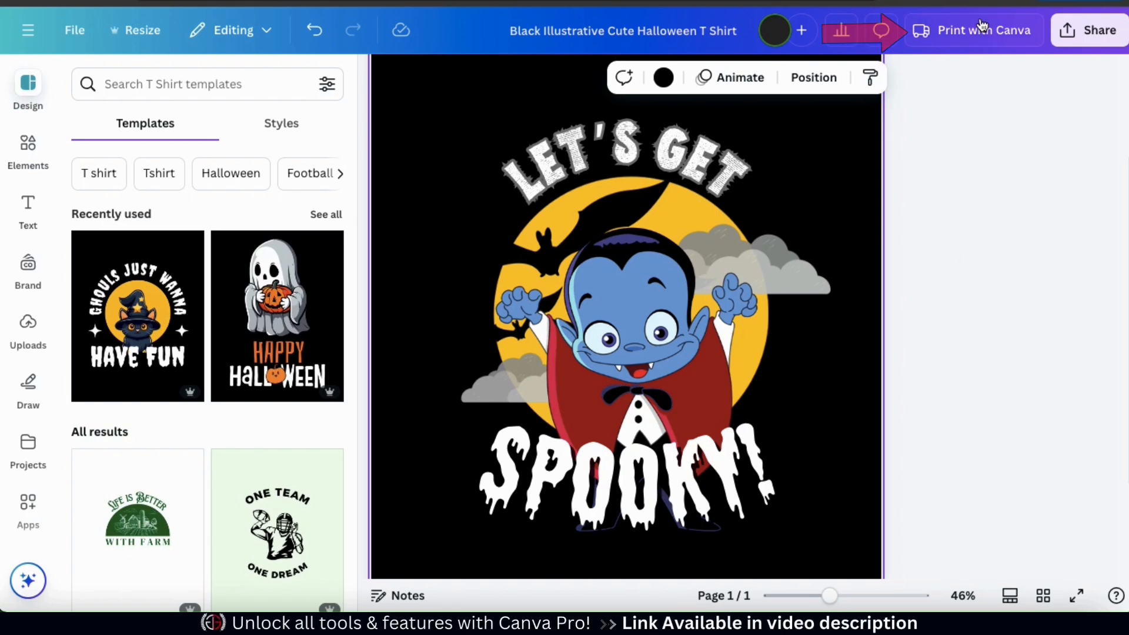
# Step: Preview the design as a printed women's T-shirt through Print with Canva, trying the Red and Navy shirt colors
pyautogui.click(976, 47)
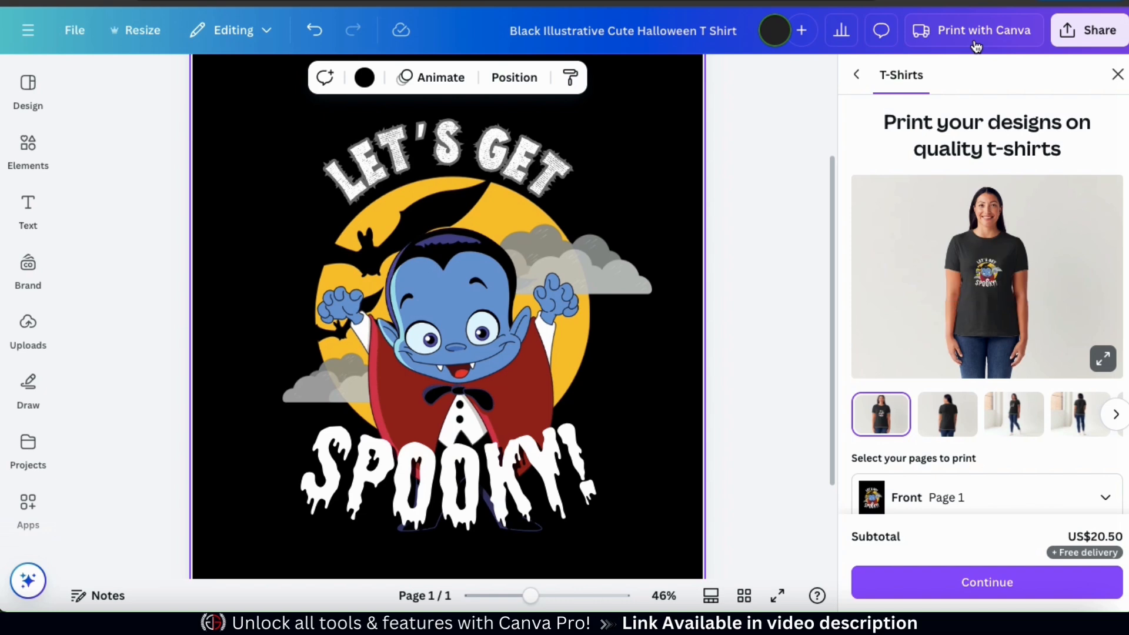
pyautogui.click(782, 327)
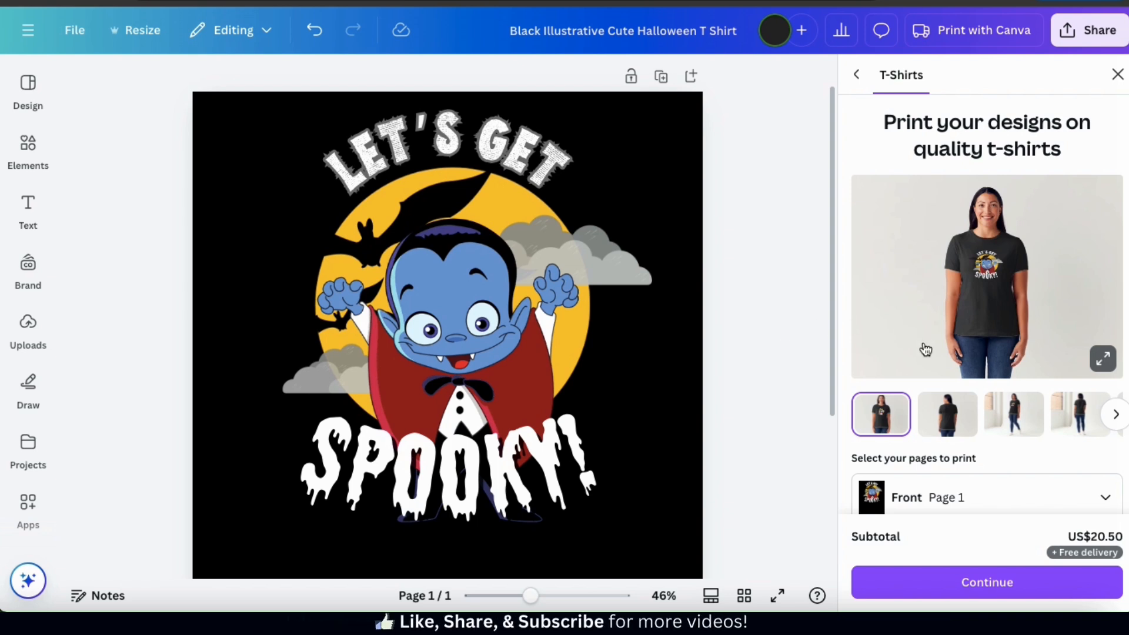
pyautogui.scroll(-6, 925, 349)
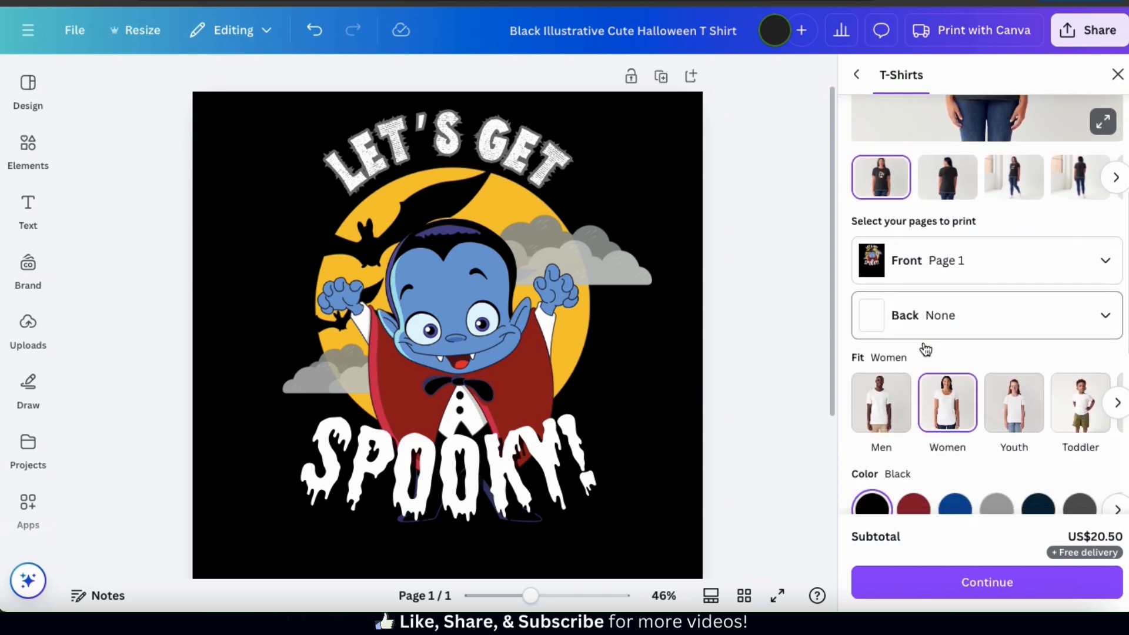
pyautogui.scroll(-1, 925, 349)
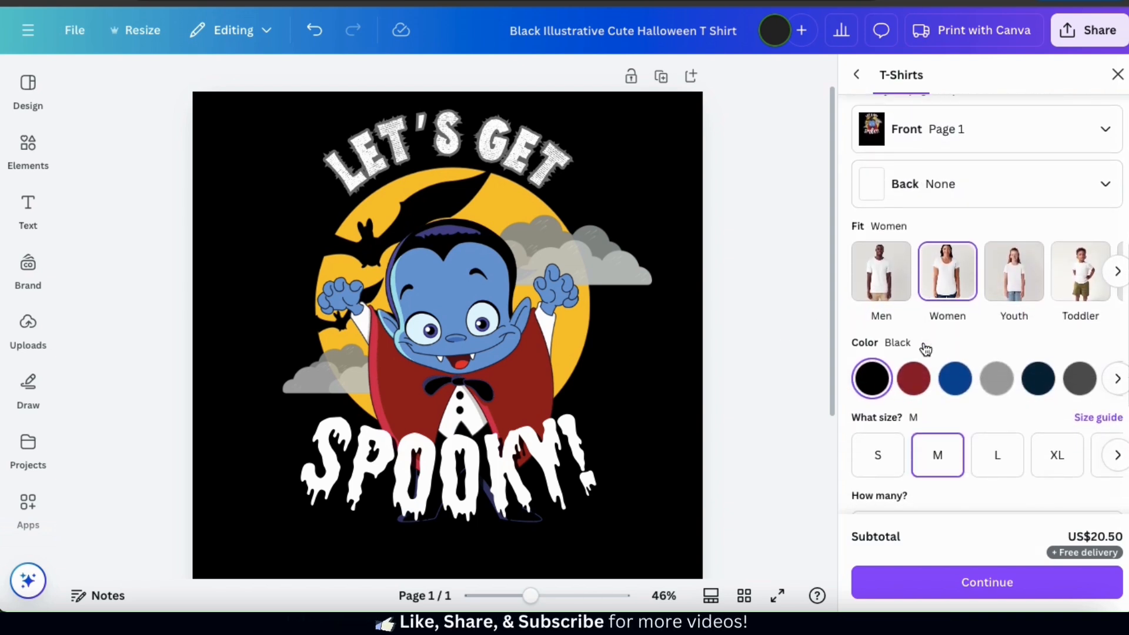
pyautogui.click(915, 384)
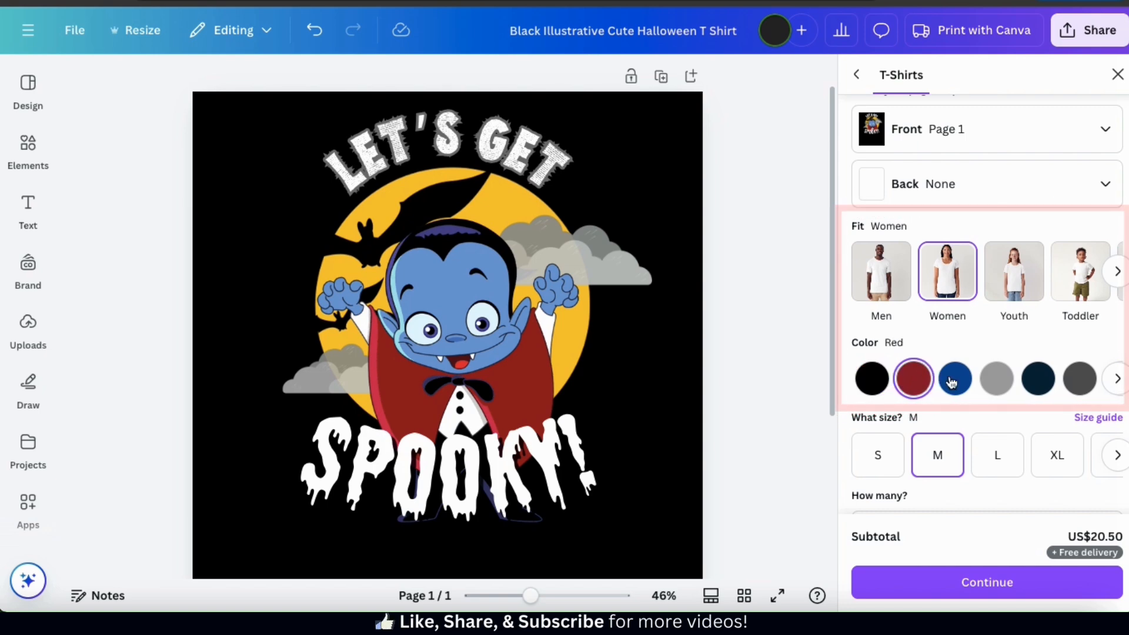
pyautogui.click(1029, 383)
pyautogui.scroll(5, 945, 342)
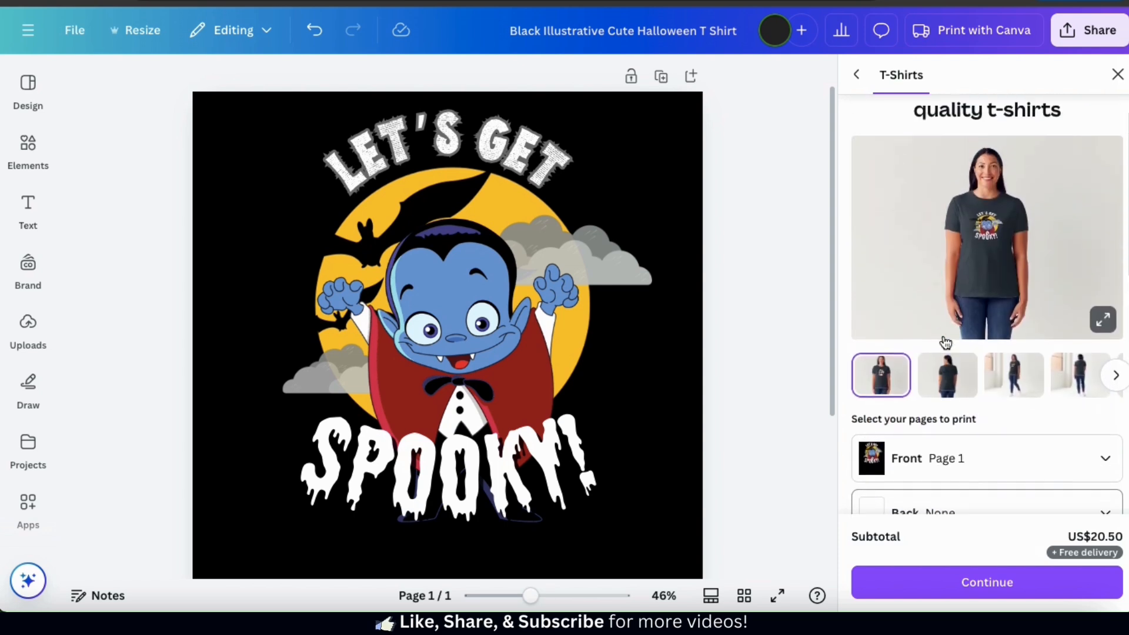
pyautogui.scroll(1, 945, 343)
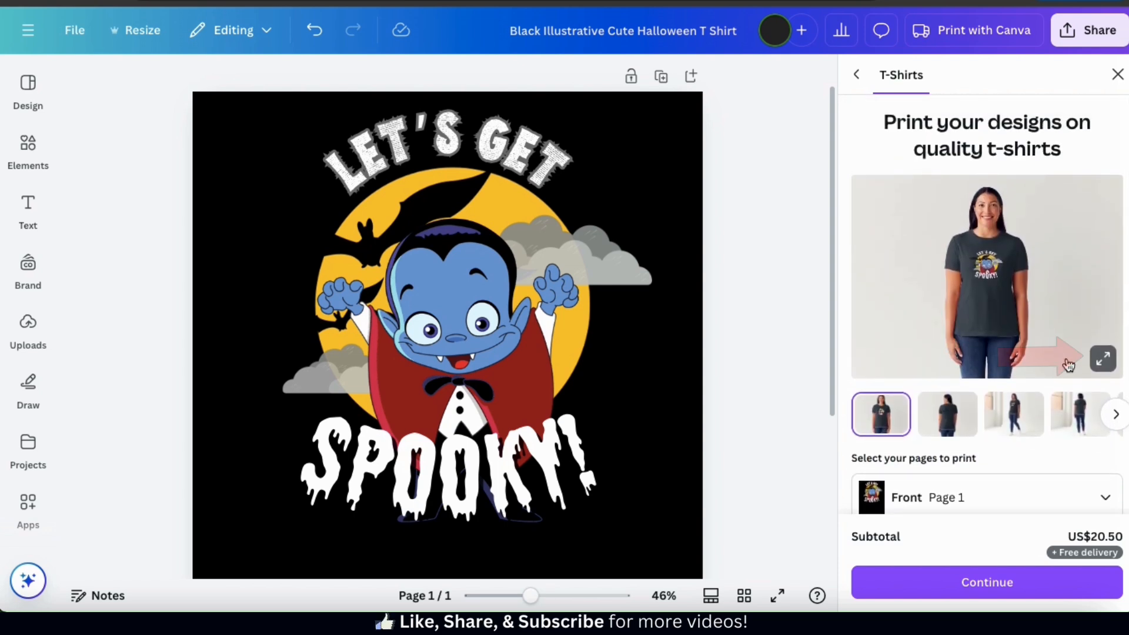
# Step: Enlarge the T-shirt mockup, view the walking and close-up front shots, and close the print preview
pyautogui.click(1104, 361)
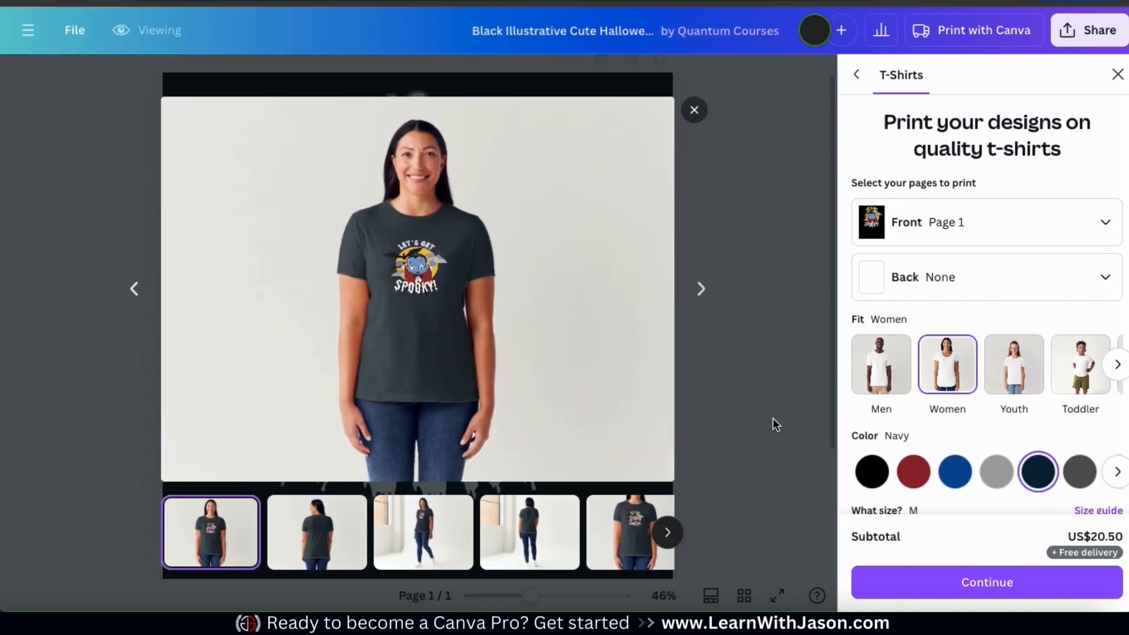
pyautogui.click(452, 542)
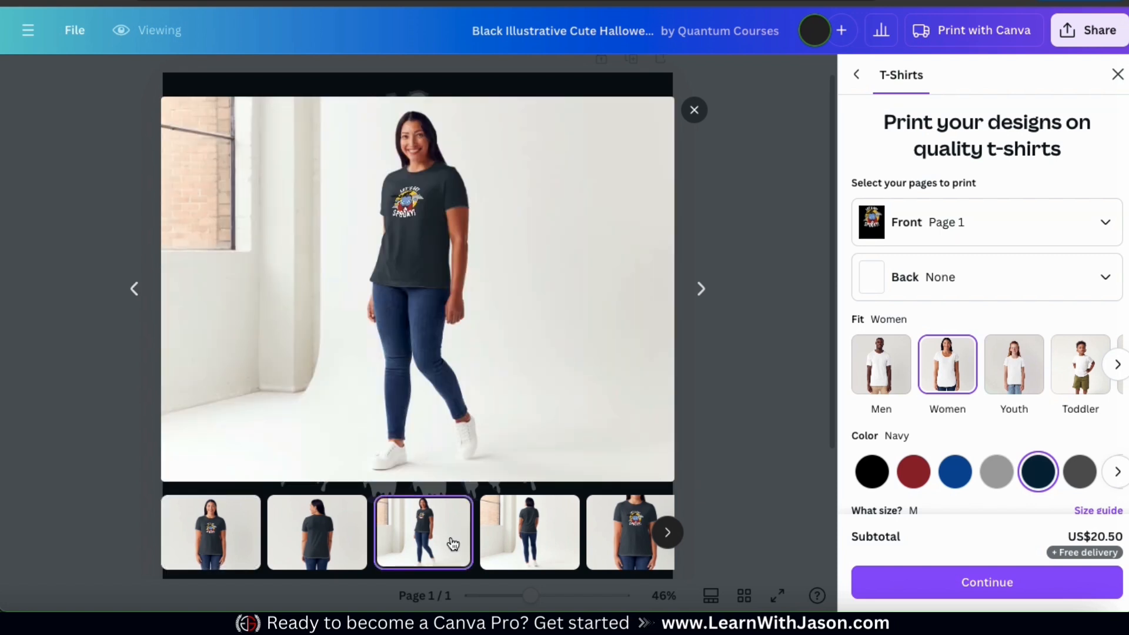
pyautogui.click(637, 539)
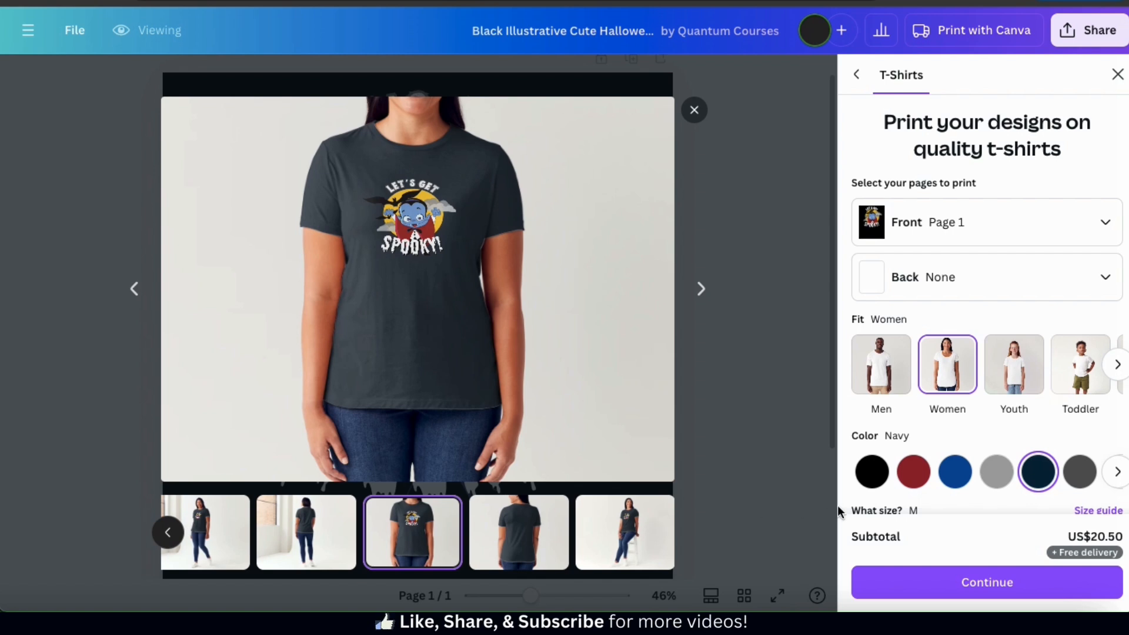
pyautogui.click(1116, 77)
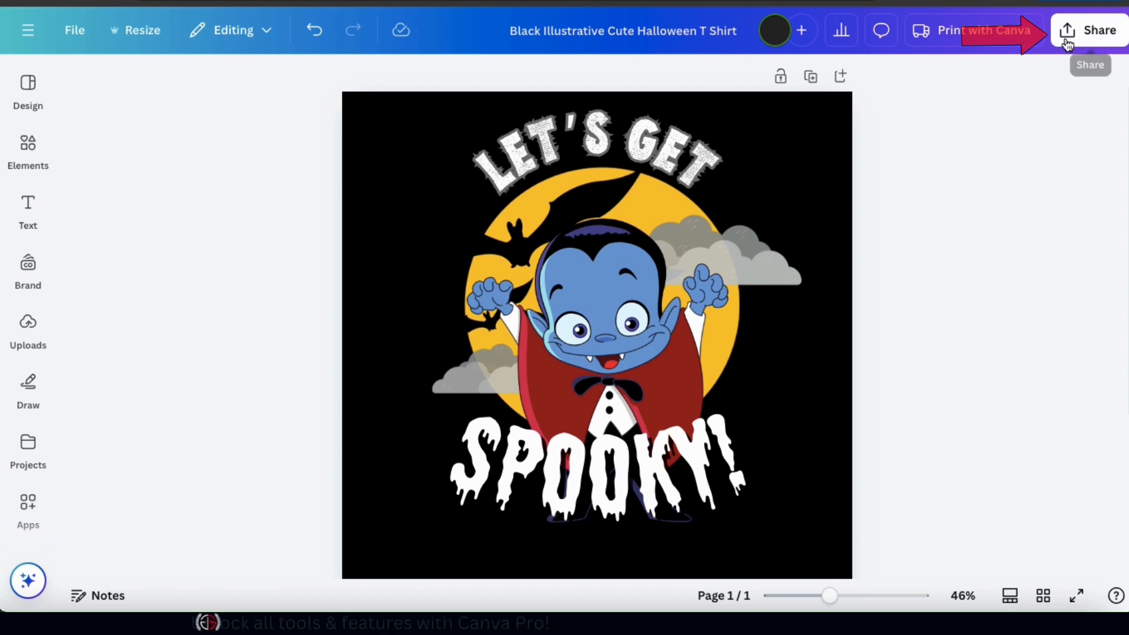
# Step: Download the design as a PNG at size 2.25 (3,500 × 4,500 px) with a transparent background
pyautogui.click(1086, 40)
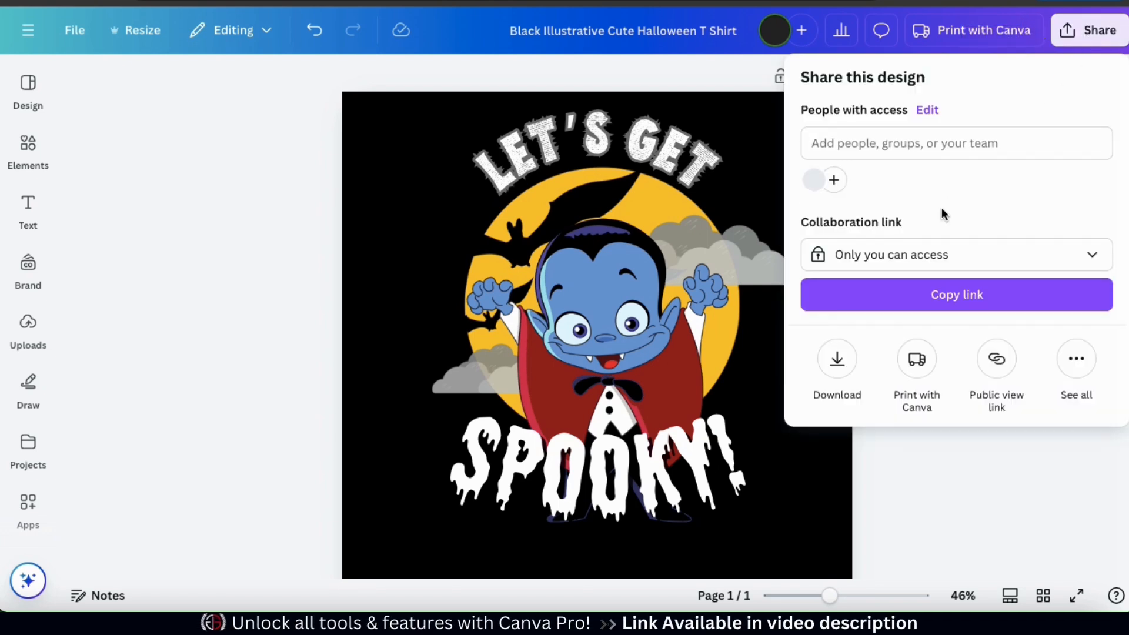
pyautogui.click(839, 359)
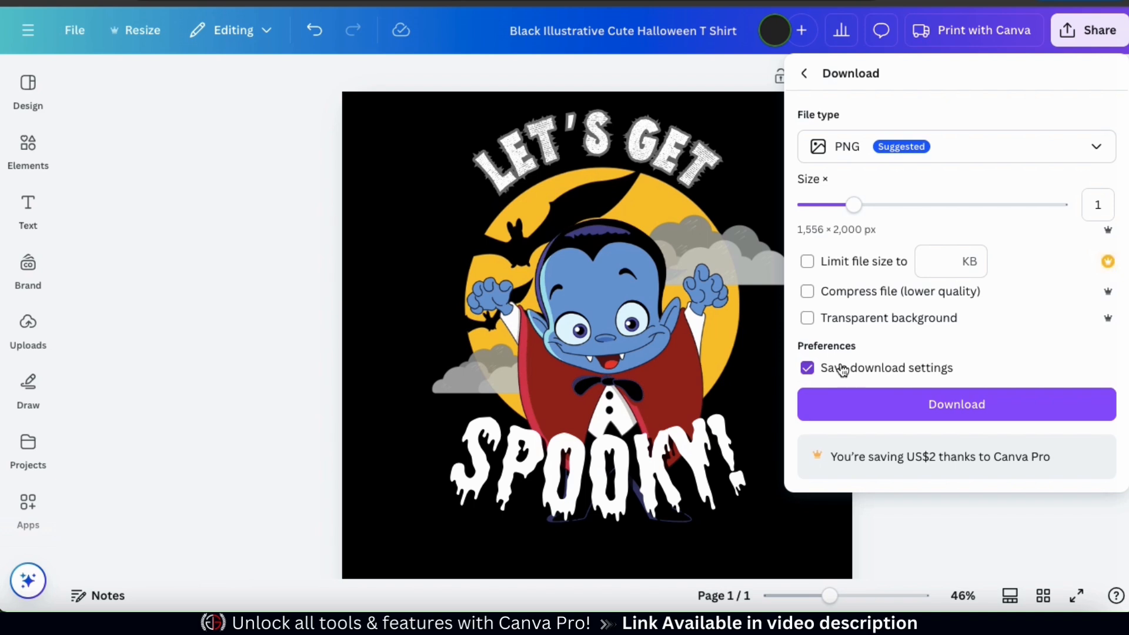
pyautogui.click(1099, 150)
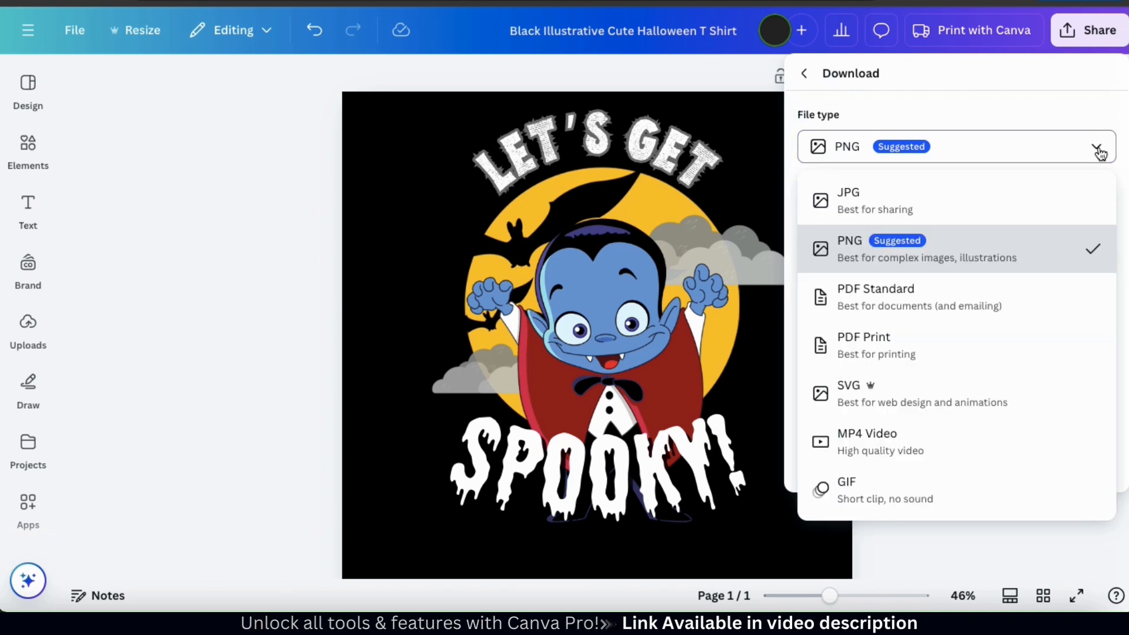
pyautogui.click(1100, 152)
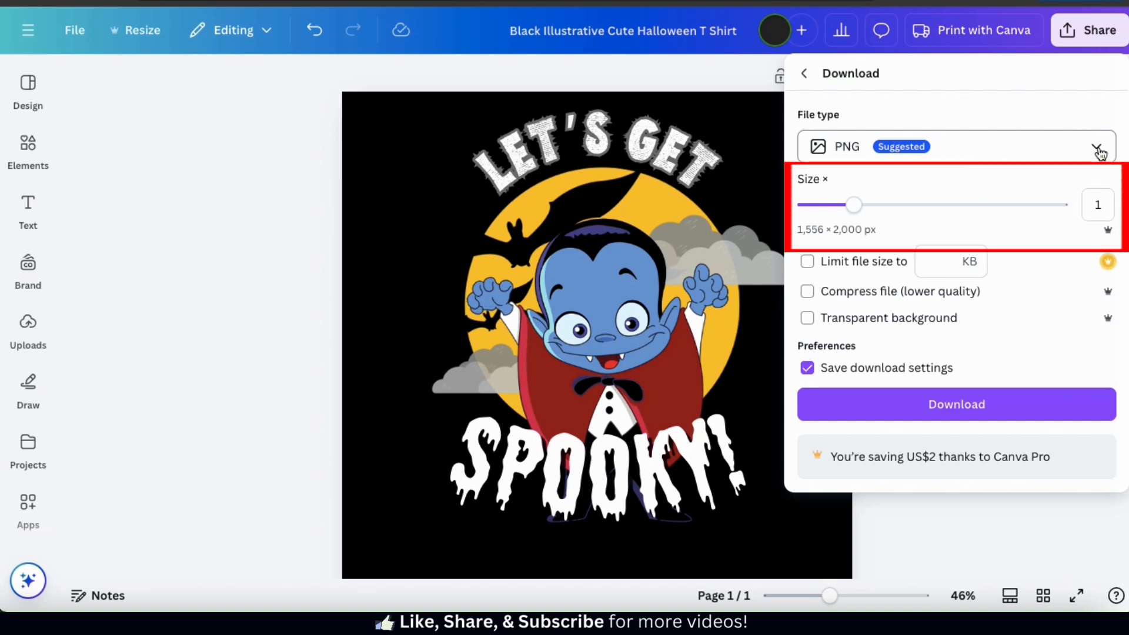
pyautogui.moveTo(856, 207); pyautogui.dragTo(976, 210)
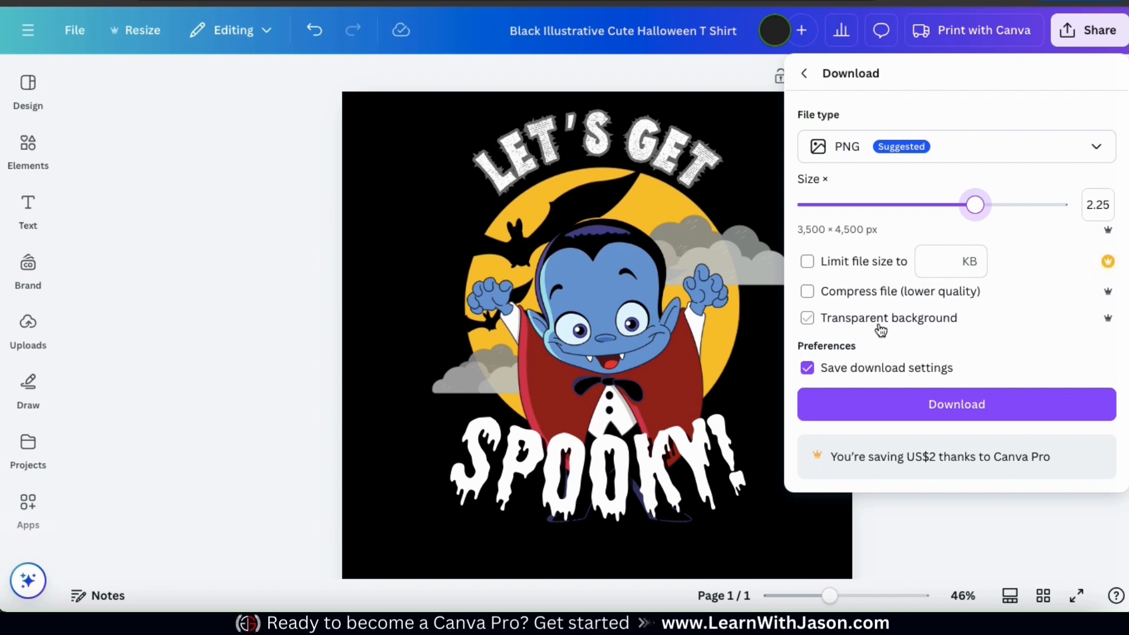
pyautogui.click(809, 322)
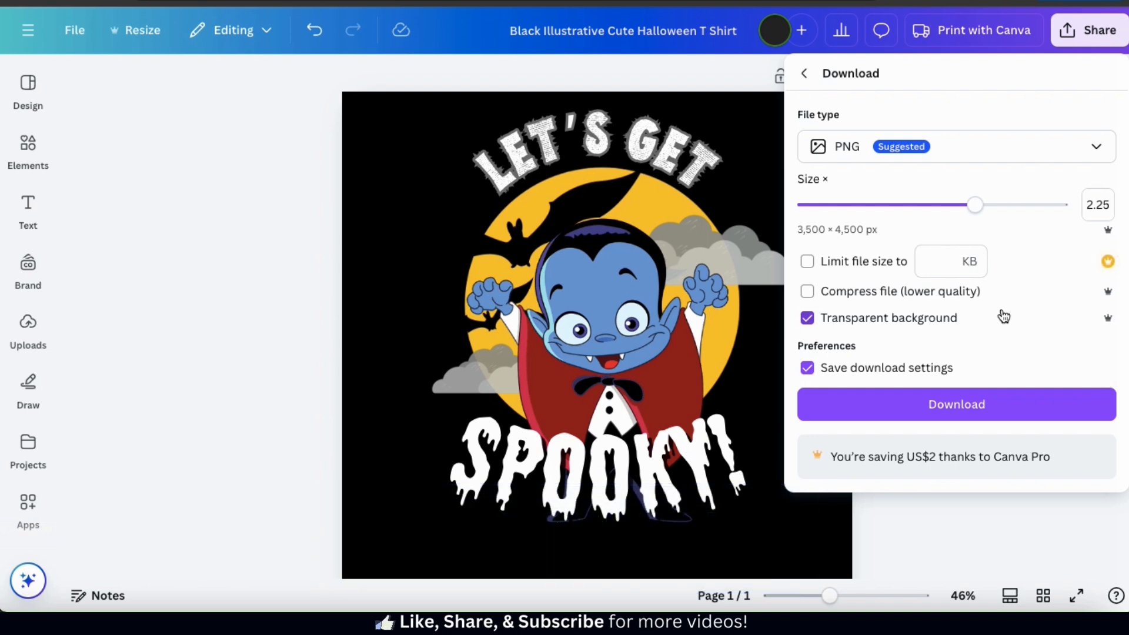
pyautogui.click(955, 417)
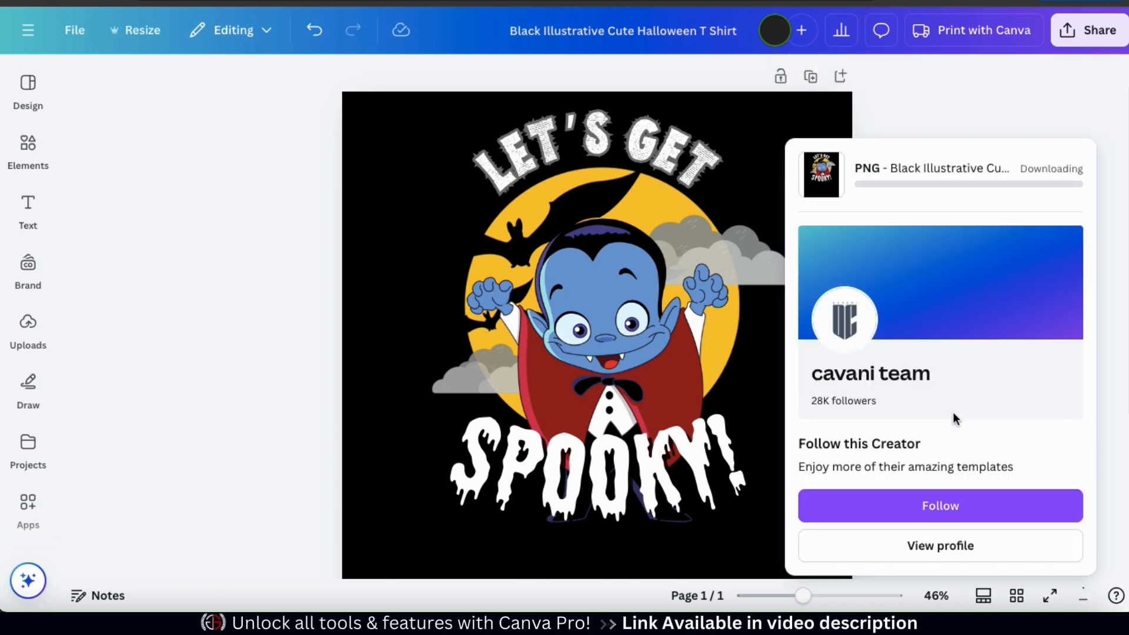
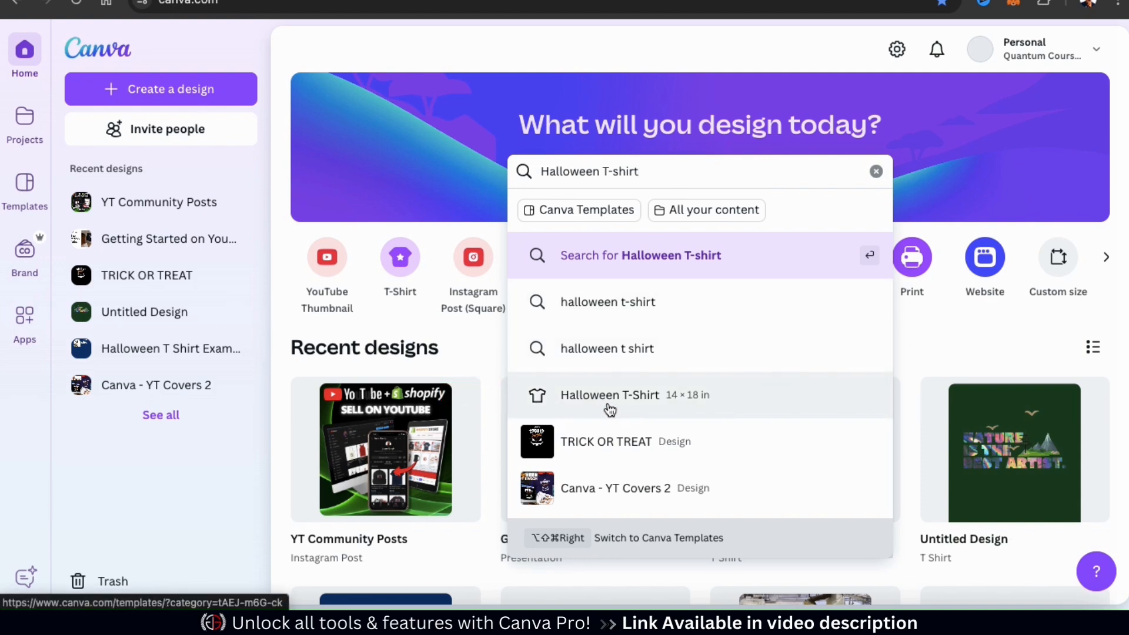
# Step: Create a blank 14 × 18 in design from the Halloween T-Shirt category and collapse the template suggestions
pyautogui.click(609, 406)
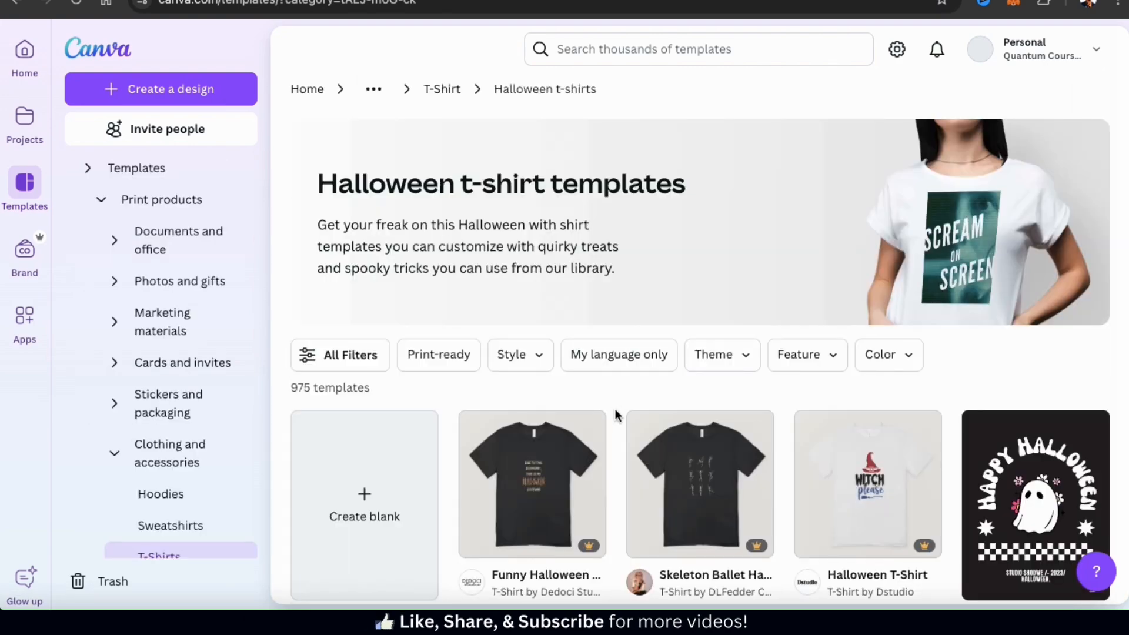
pyautogui.scroll(-2, 615, 415)
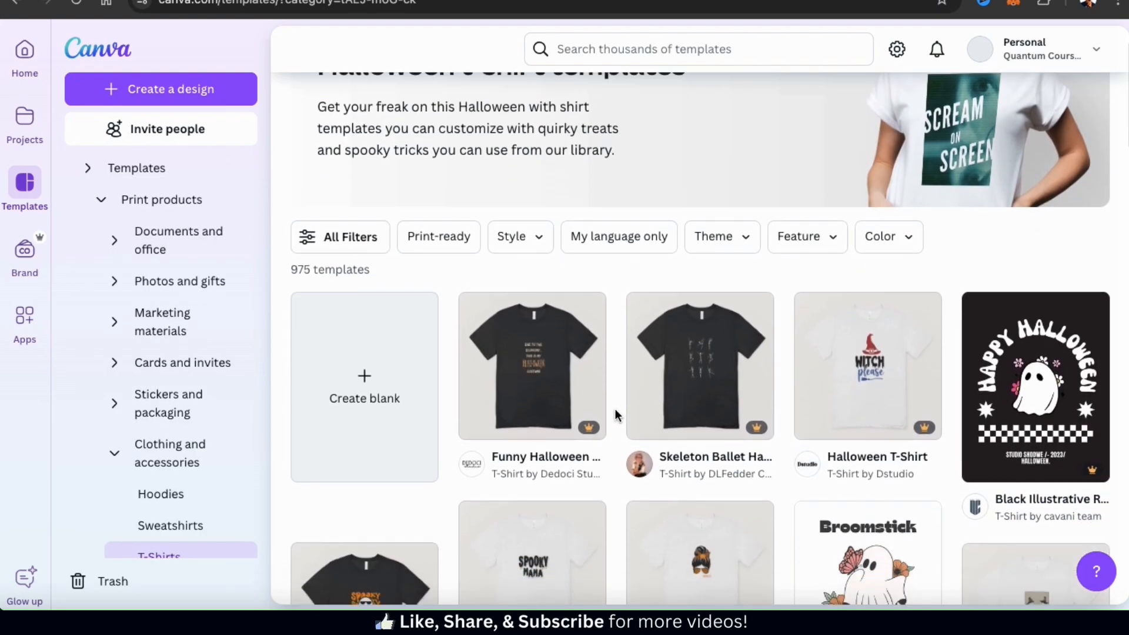
pyautogui.scroll(-1, 615, 415)
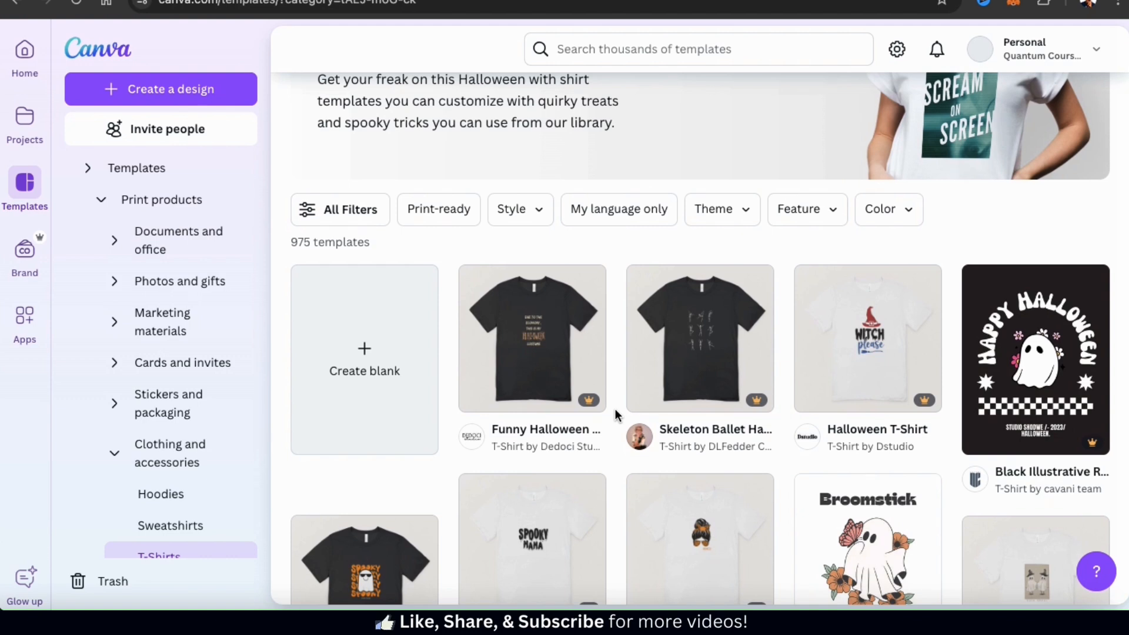
pyautogui.click(370, 398)
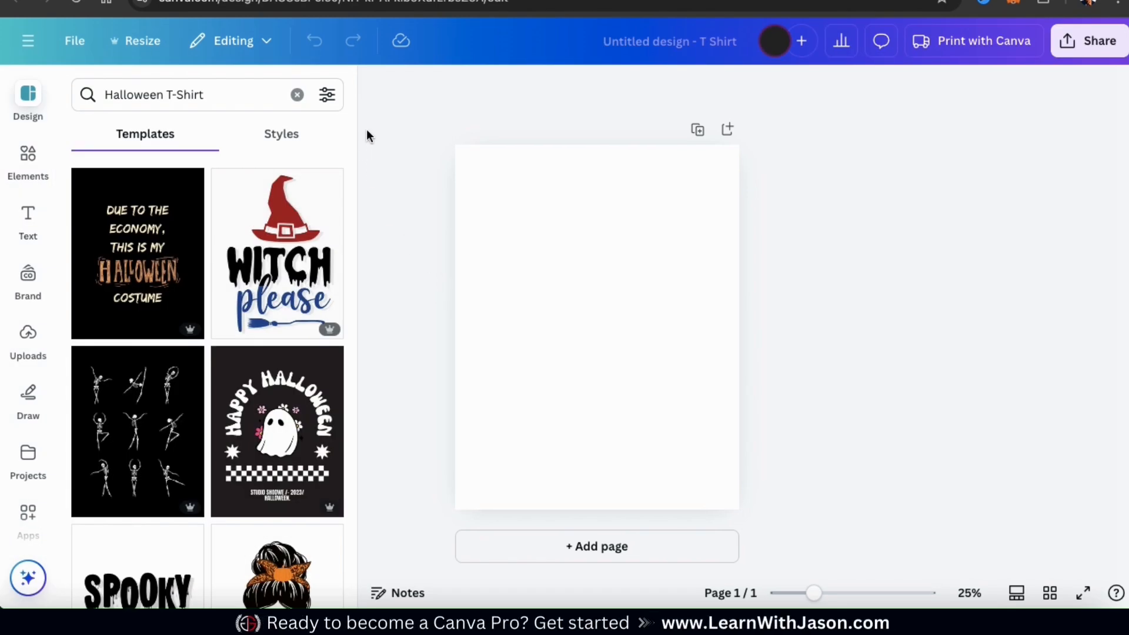
pyautogui.click(377, 94)
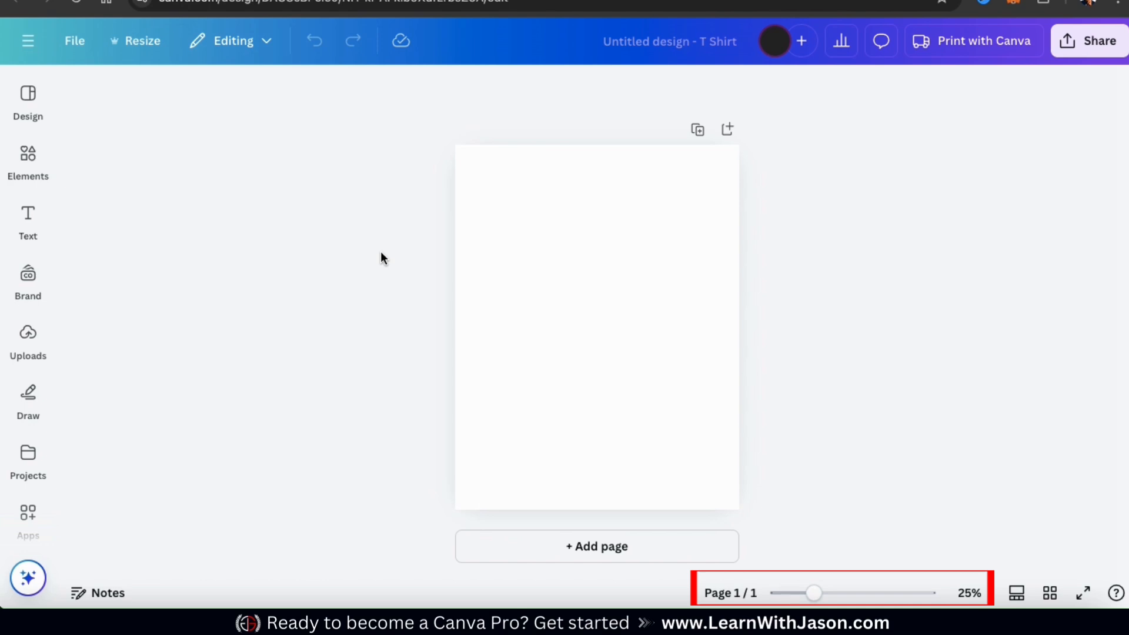
# Step: Set the blank T-shirt page's background color to solid black
pyautogui.moveTo(814, 594); pyautogui.dragTo(838, 591)
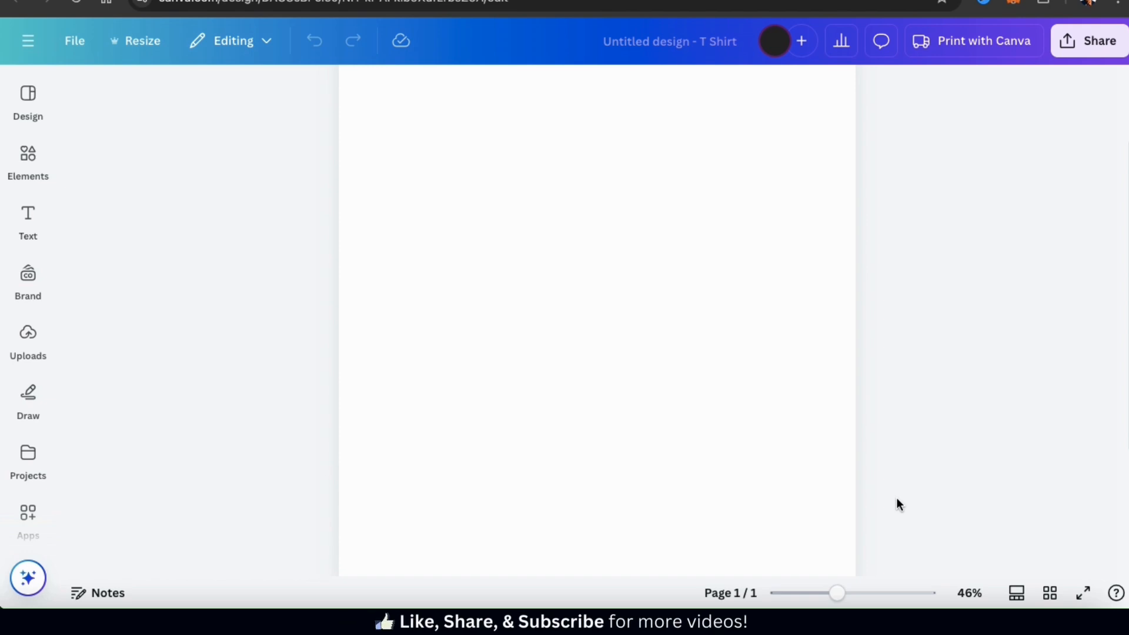
pyautogui.click(809, 483)
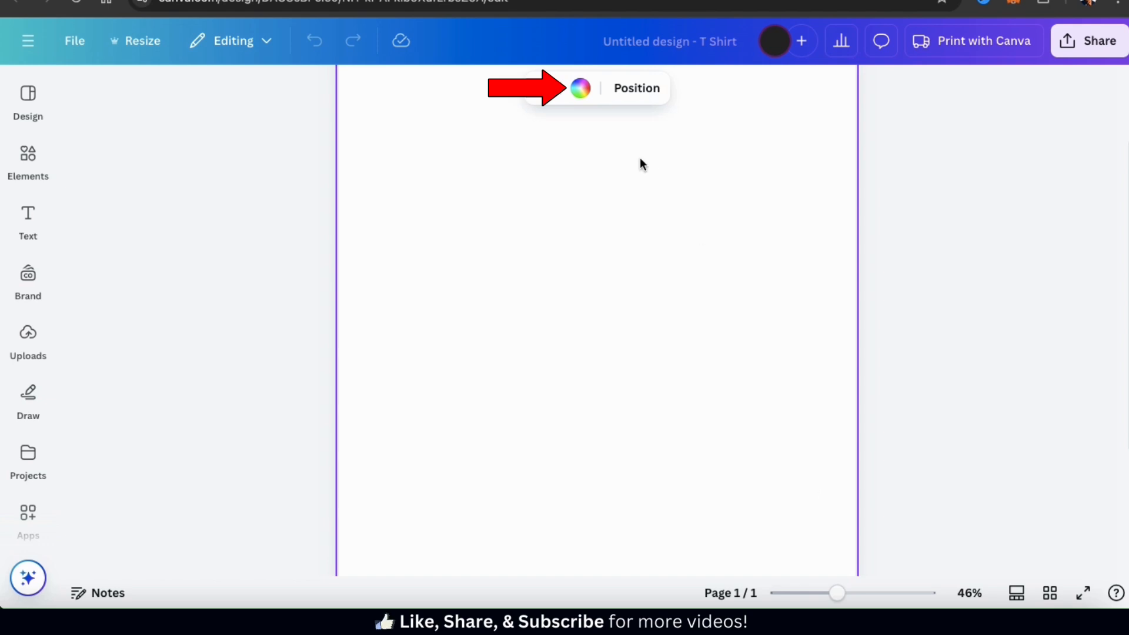
pyautogui.click(580, 89)
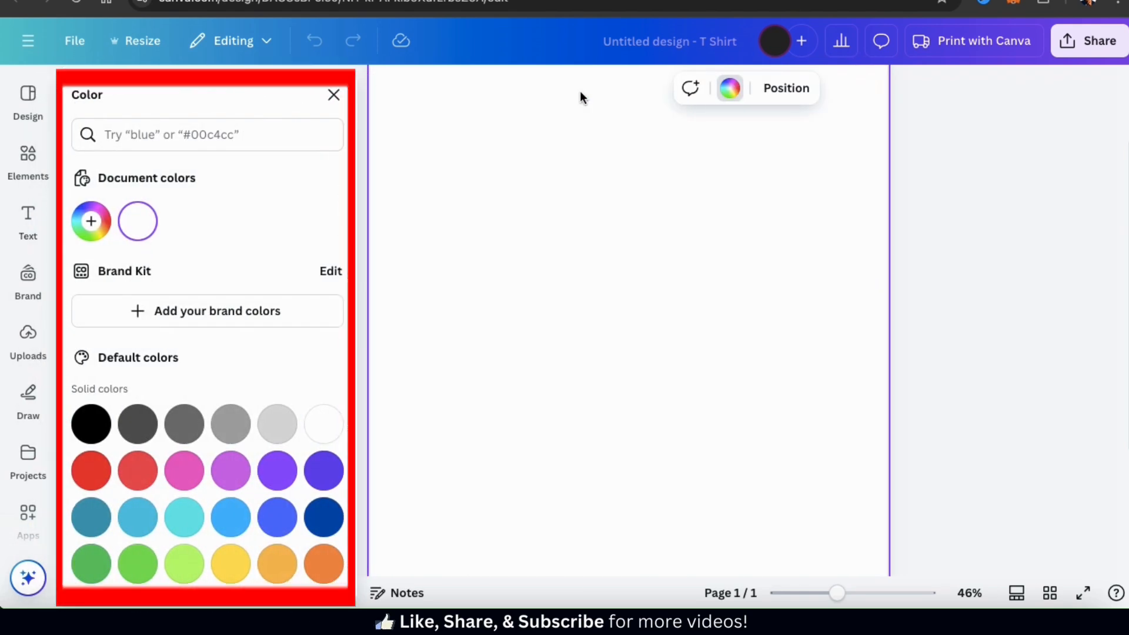
pyautogui.click(93, 427)
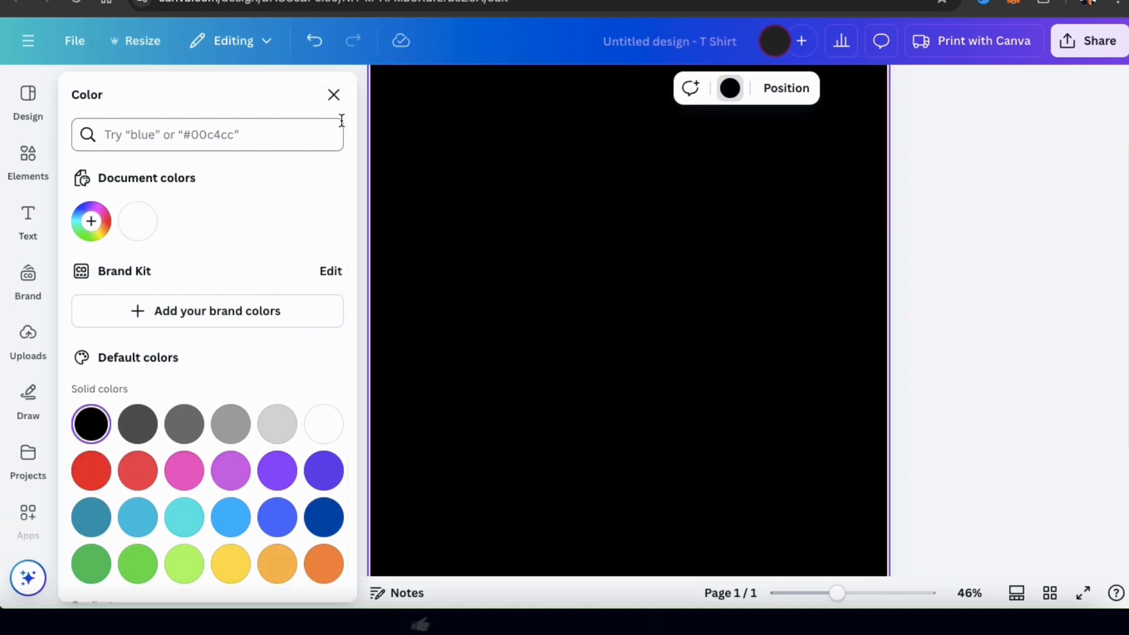
pyautogui.click(335, 95)
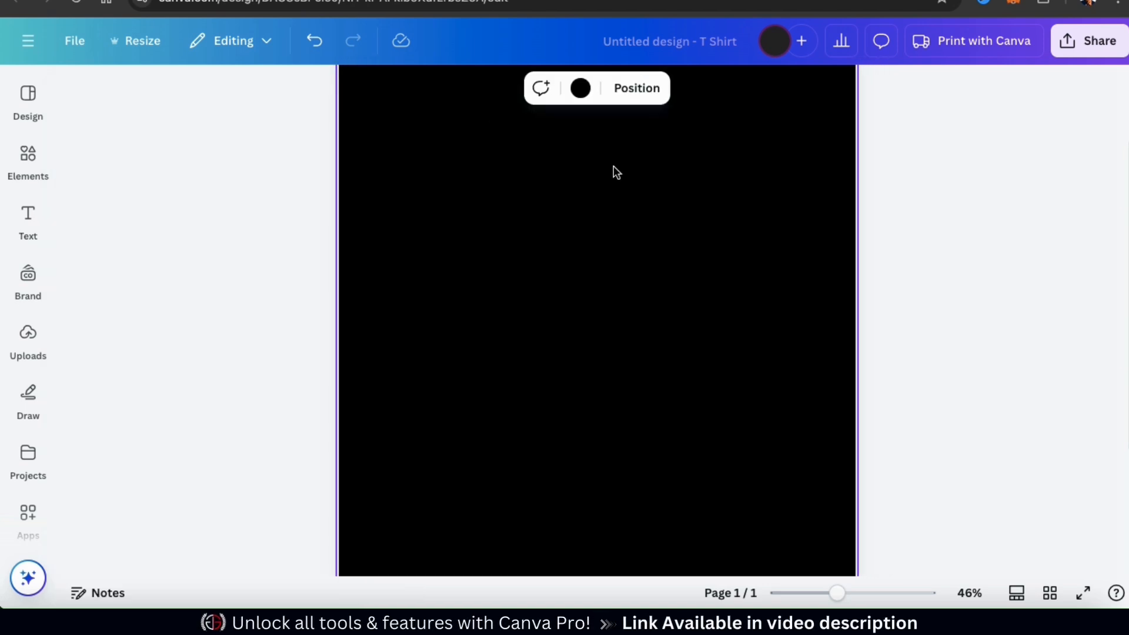
pyautogui.click(919, 324)
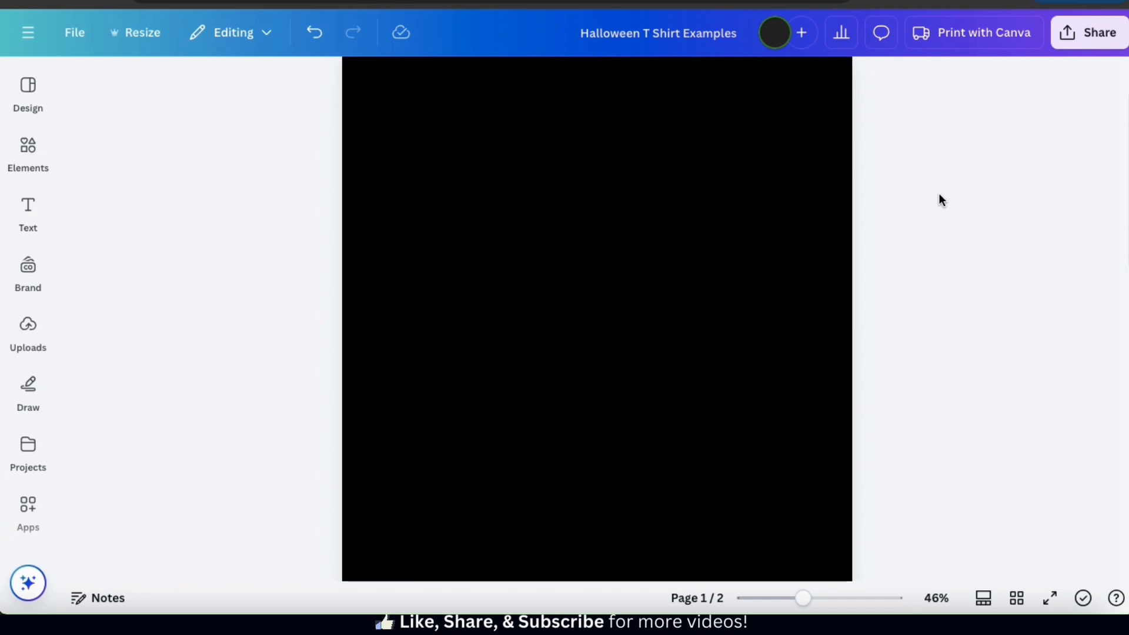
# Step: Add a heading to the black page that reads HAPPY HALLOWEEN, with each word on its own line
pyautogui.click(27, 217)
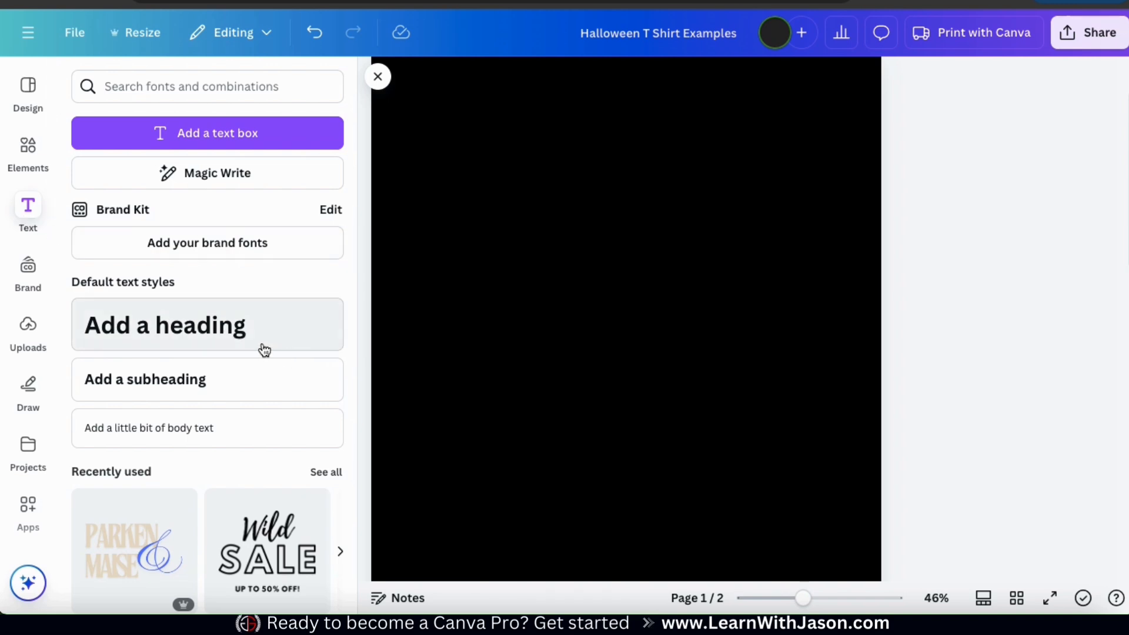
pyautogui.click(186, 346)
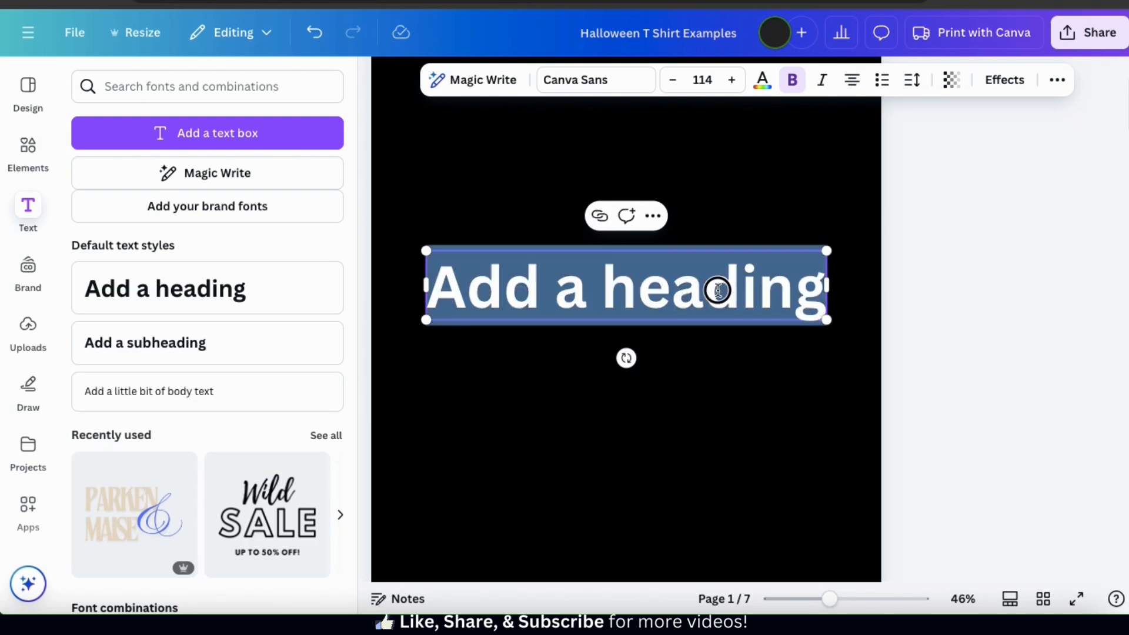
pyautogui.doubleClick(718, 290)
pyautogui.write('HAPPY')
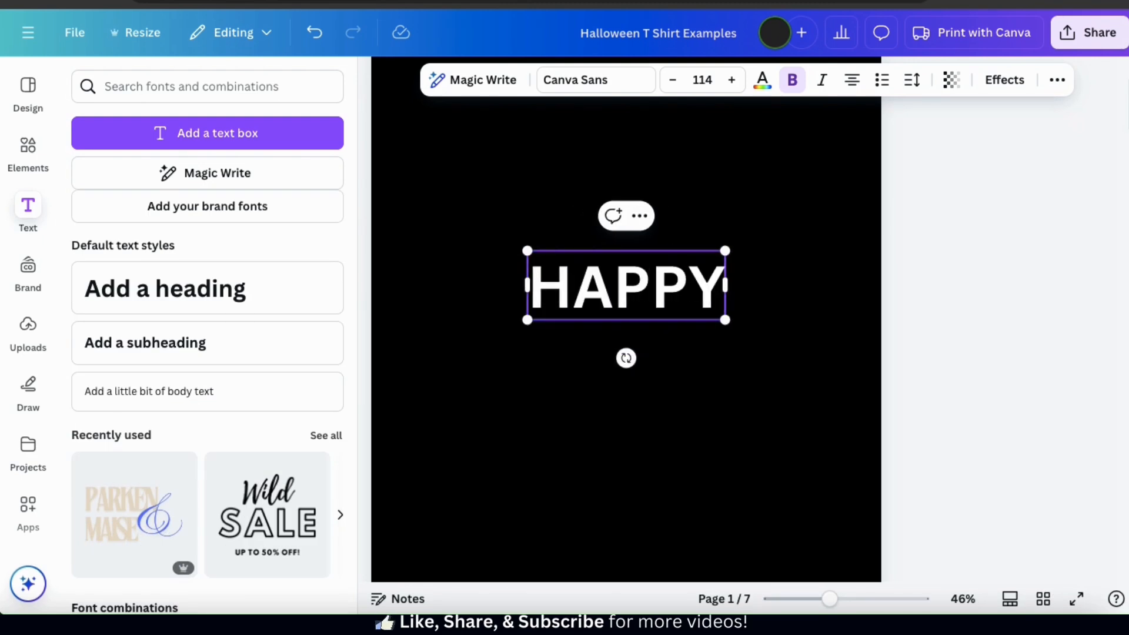
pyautogui.press('Return')
pyautogui.write('HALLOWEEN')
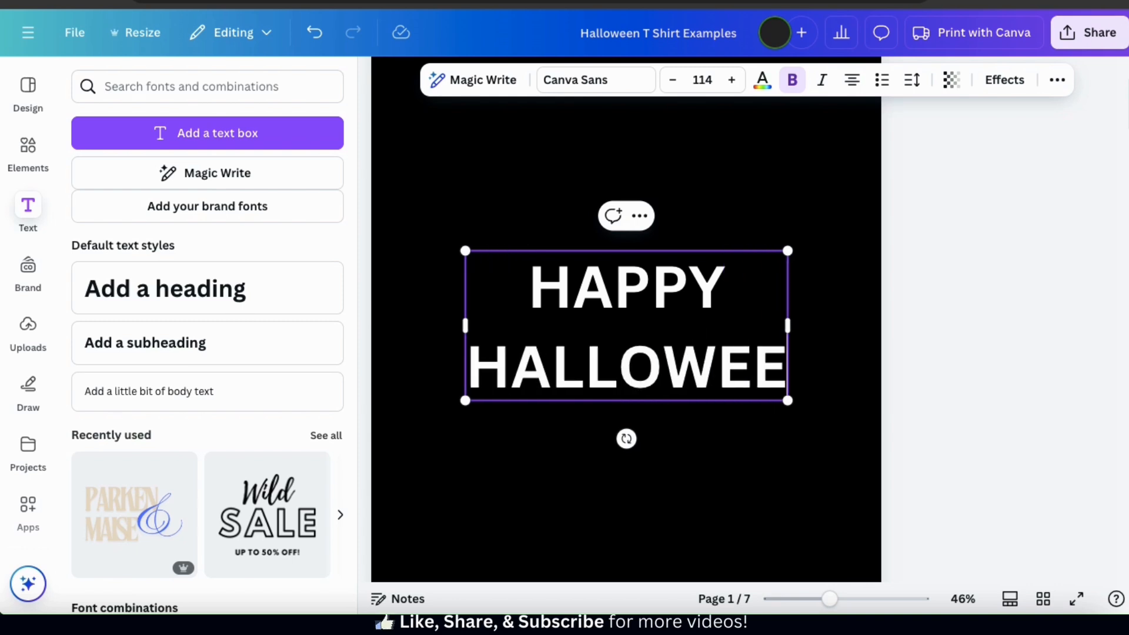
pyautogui.click(872, 338)
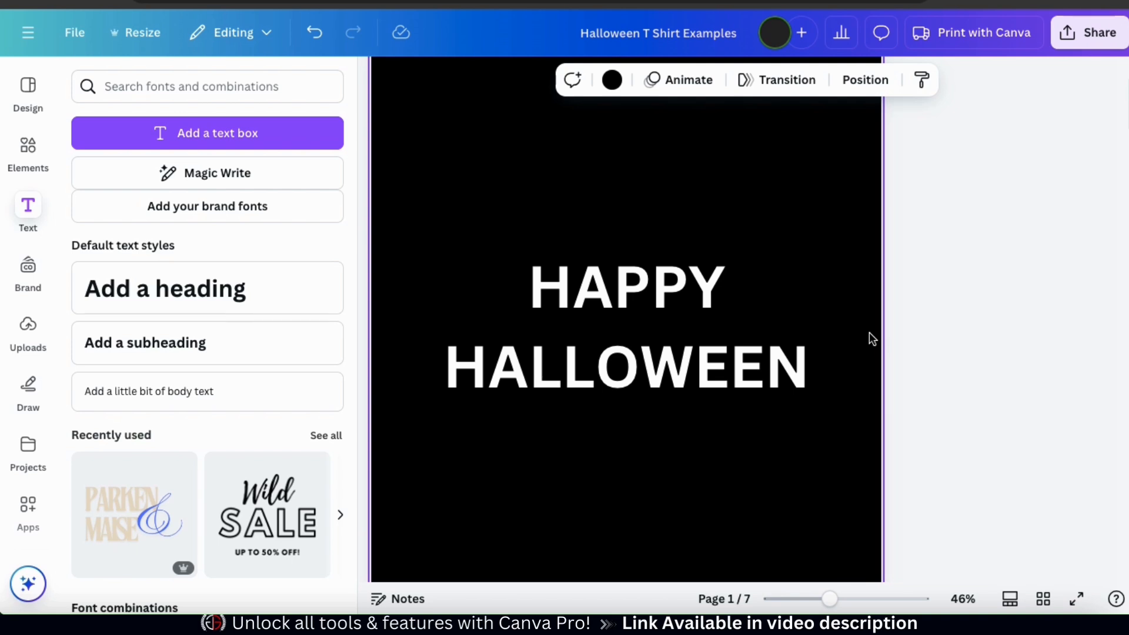
# Step: Enlarge the HAPPY HALLOWEEN heading to font size 140 and centre it in the upper half of the page
pyautogui.click(760, 350)
pyautogui.moveTo(811, 252); pyautogui.dragTo(891, 197)
pyautogui.moveTo(741, 269); pyautogui.dragTo(701, 188)
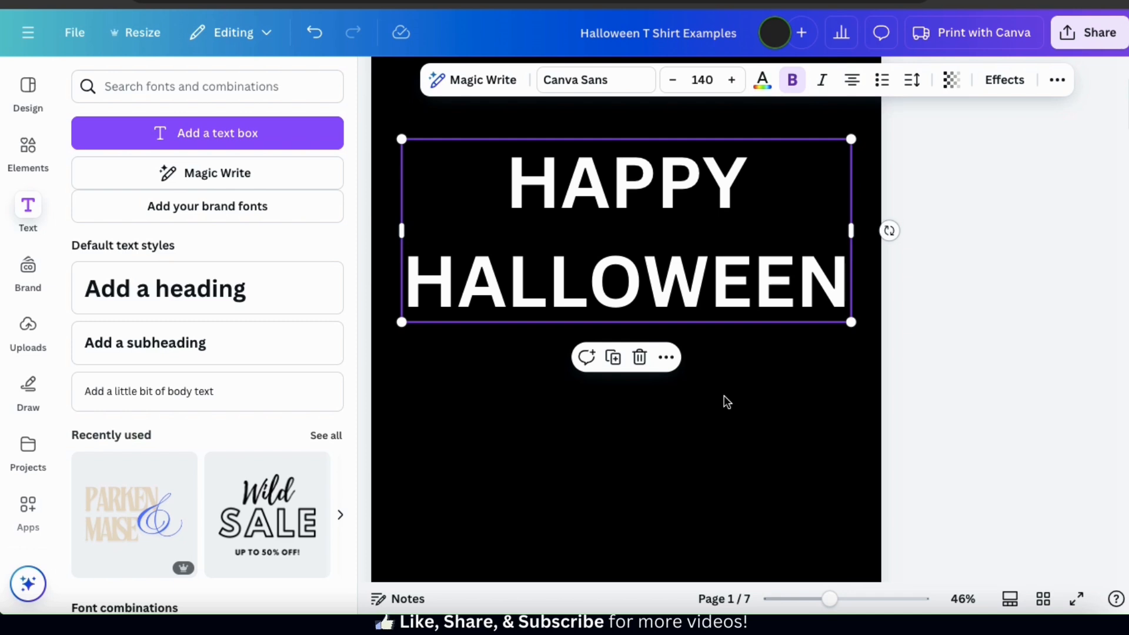
# Step: Try different fonts on the heading, such as Titan One Regular, Kalnia Glaze, Archivo Black, Open Sauce and Gagalin
pyautogui.click(620, 91)
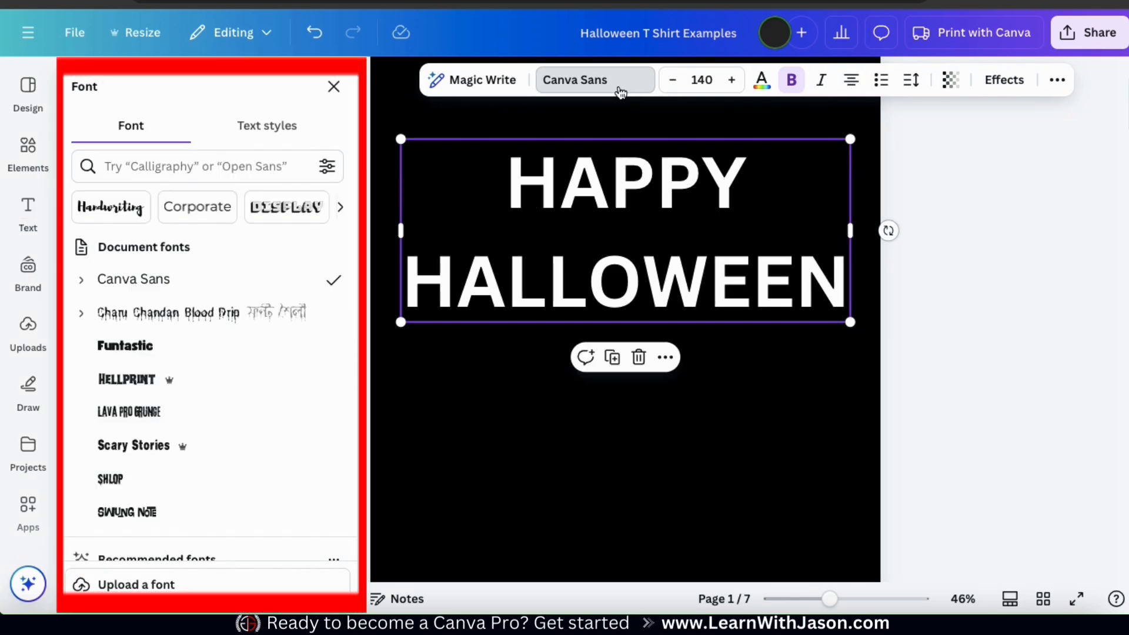
pyautogui.scroll(-4, 247, 320)
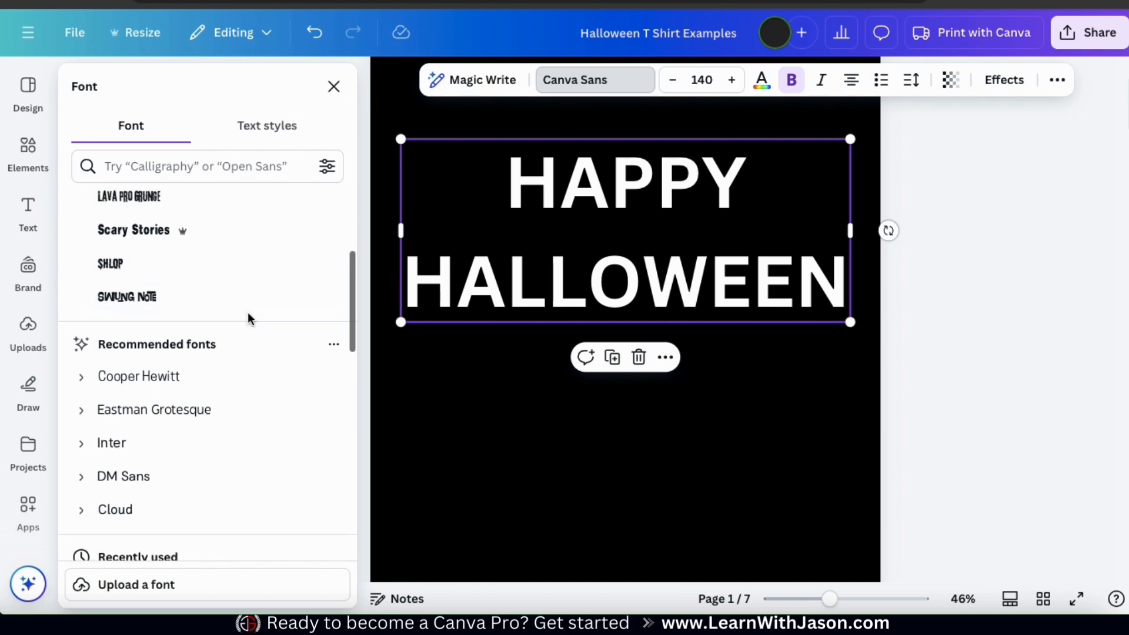
pyautogui.scroll(-7, 247, 319)
pyautogui.click(247, 303)
pyautogui.click(210, 468)
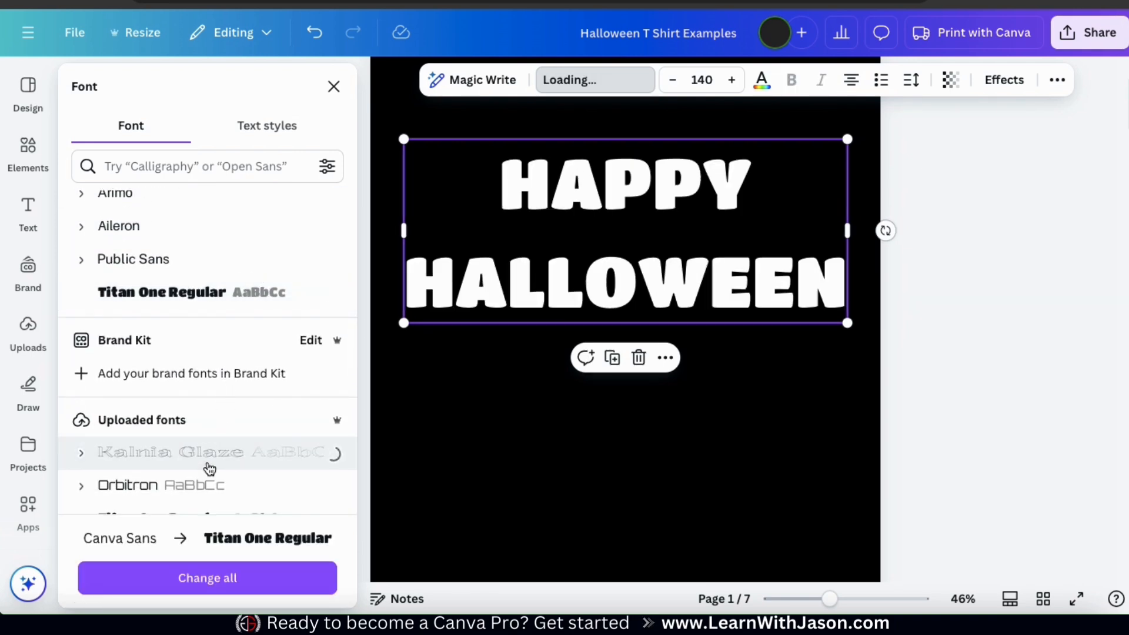
pyautogui.scroll(-3, 210, 468)
pyautogui.click(210, 469)
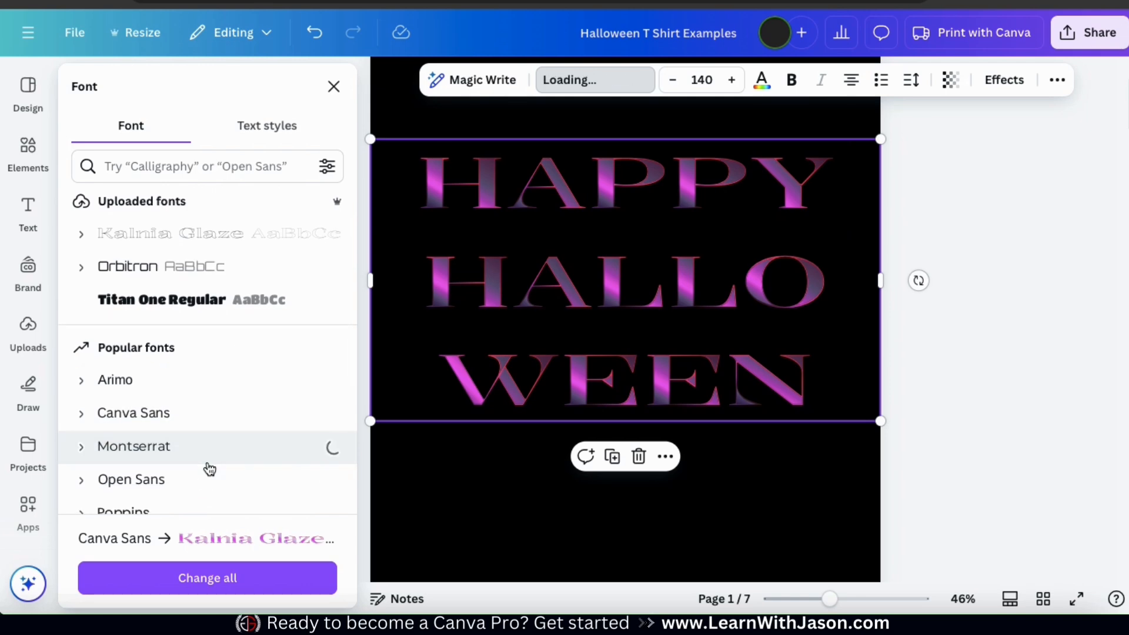
pyautogui.scroll(-5, 209, 469)
pyautogui.click(195, 401)
pyautogui.scroll(-1, 193, 403)
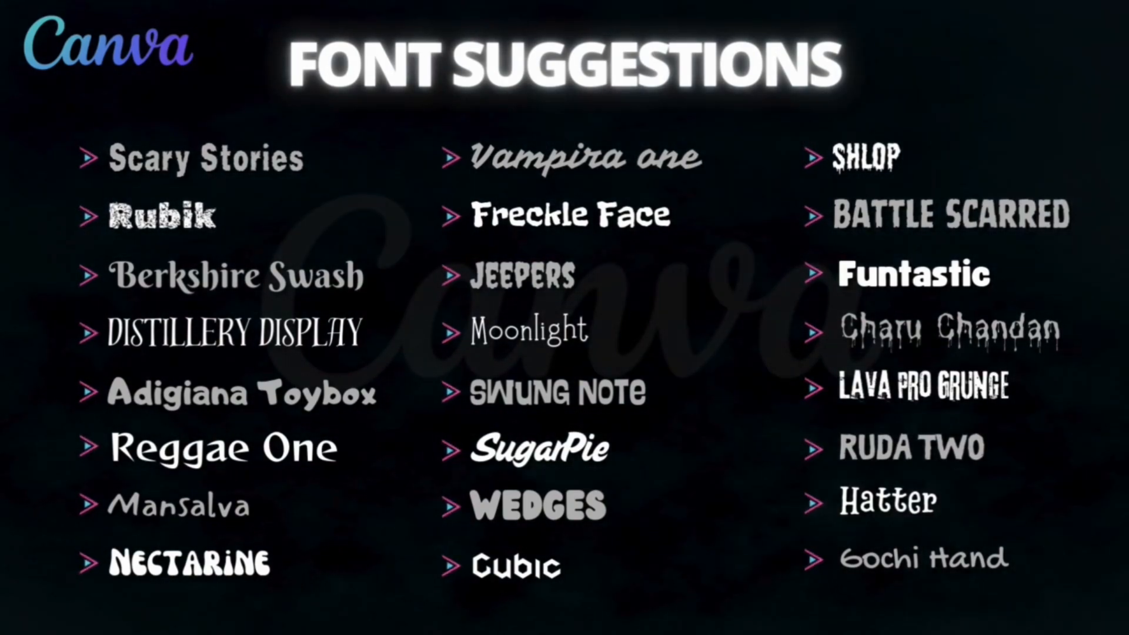
pyautogui.click(187, 399)
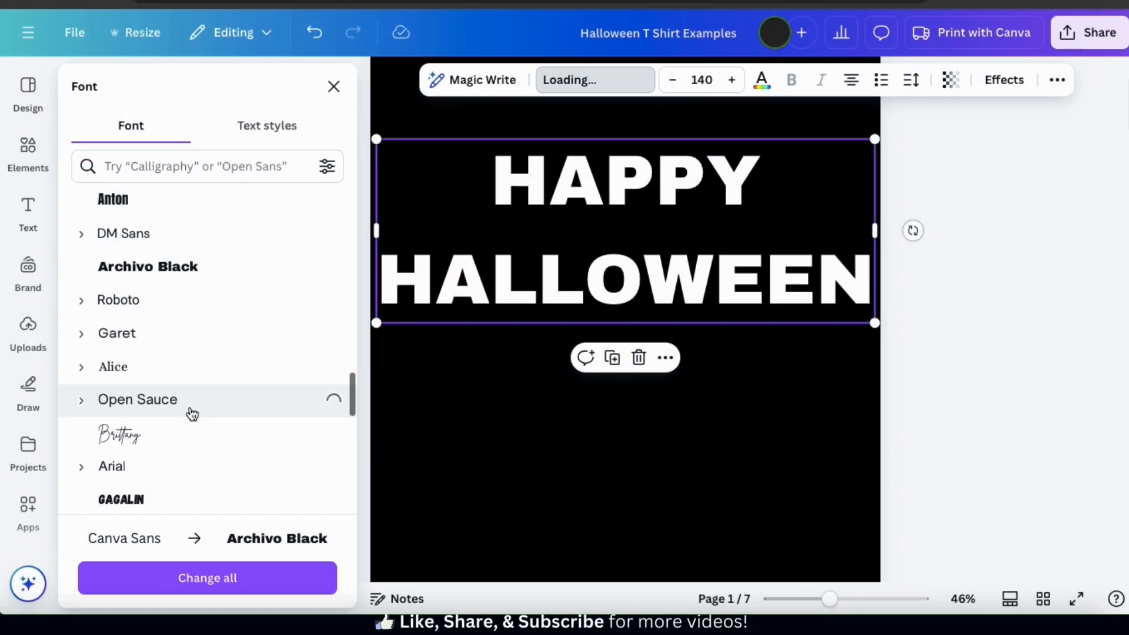
pyautogui.scroll(-3, 187, 411)
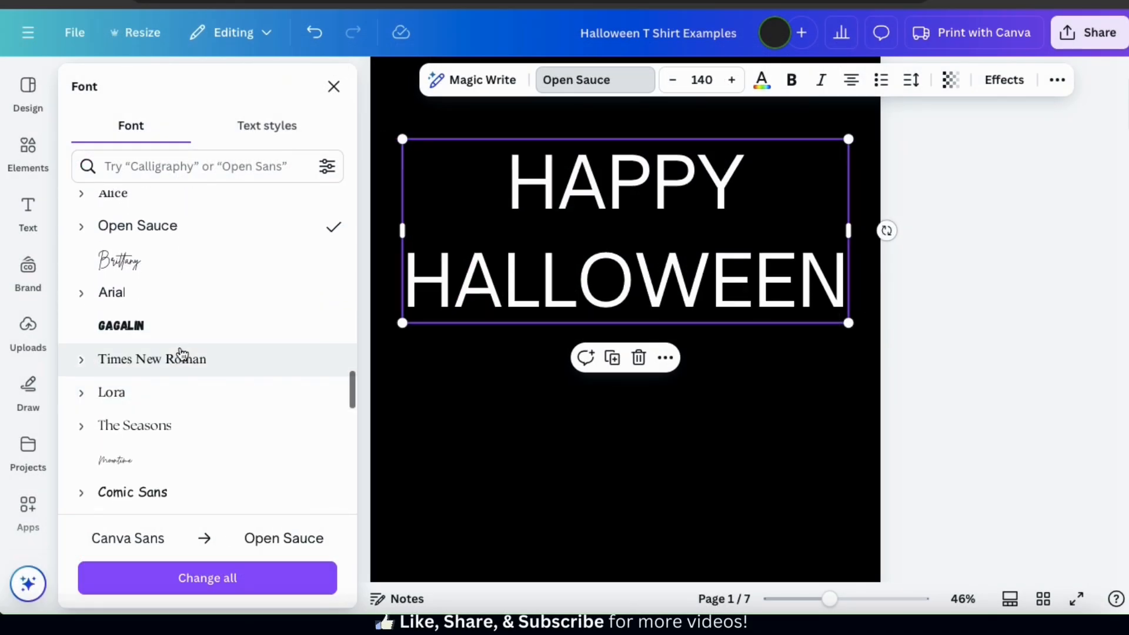
pyautogui.click(178, 329)
pyautogui.scroll(5, 178, 335)
pyautogui.scroll(10, 180, 336)
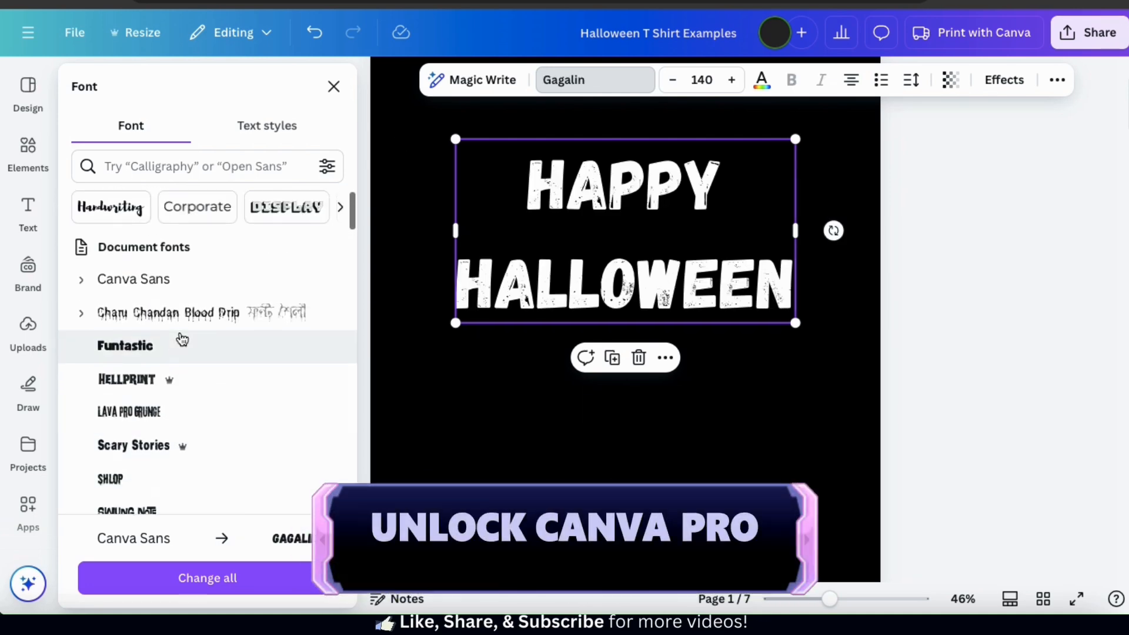
# Step: Set the heading's font to Scary Stories from the document fonts and close the font list
pyautogui.scroll(-3, 181, 338)
pyautogui.click(176, 319)
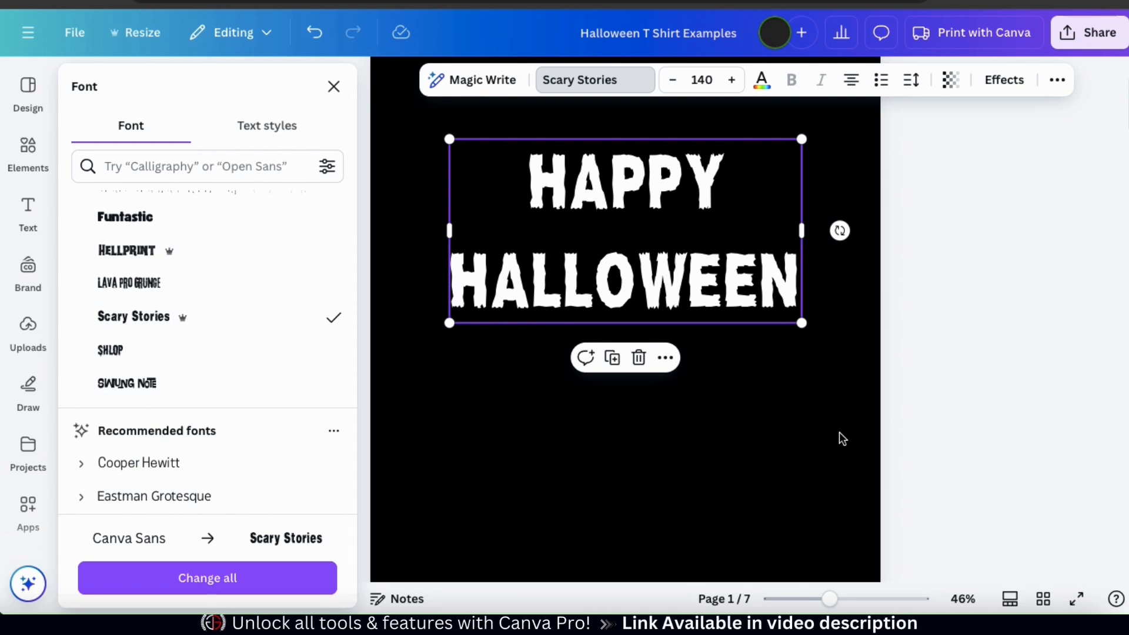
pyautogui.click(892, 298)
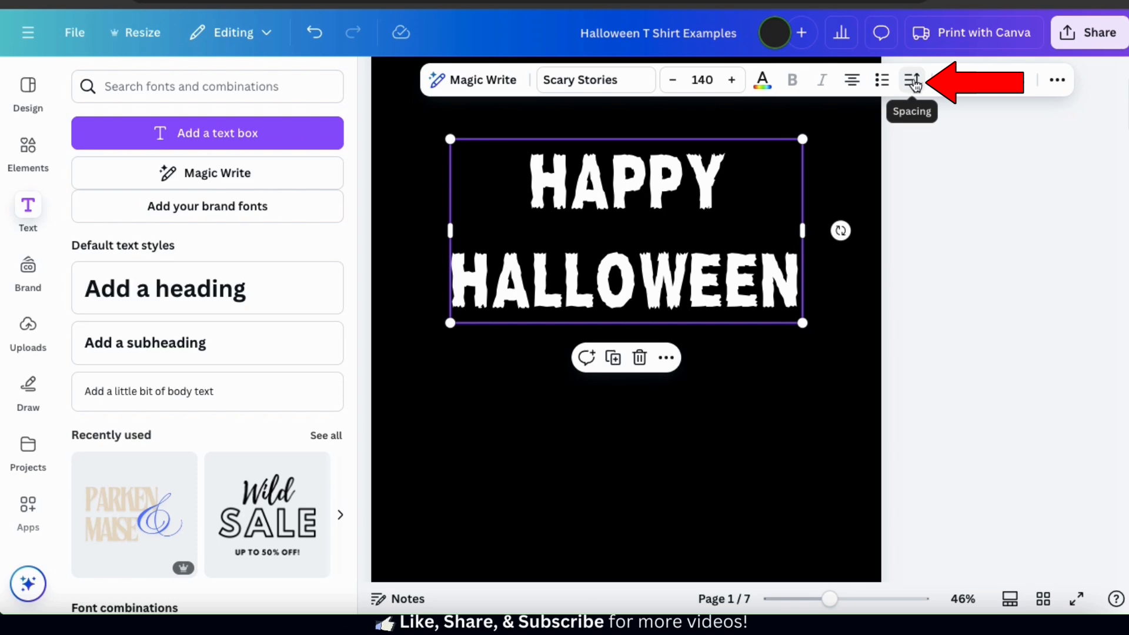
# Step: Set the heading's letter spacing to 45 and its line spacing to 1.04
pyautogui.click(913, 82)
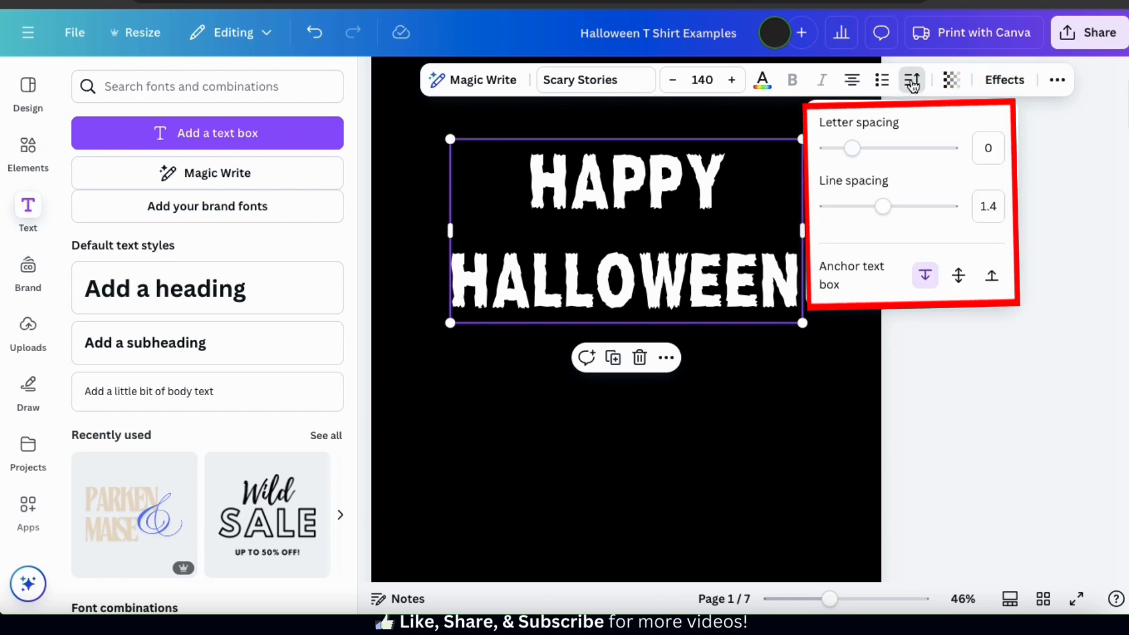
pyautogui.moveTo(852, 147)
pyautogui.mouseDown()
pyautogui.moveTo(861, 158)
pyautogui.moveTo(857, 149)
pyautogui.mouseUp()
pyautogui.moveTo(882, 206); pyautogui.dragTo(860, 206)
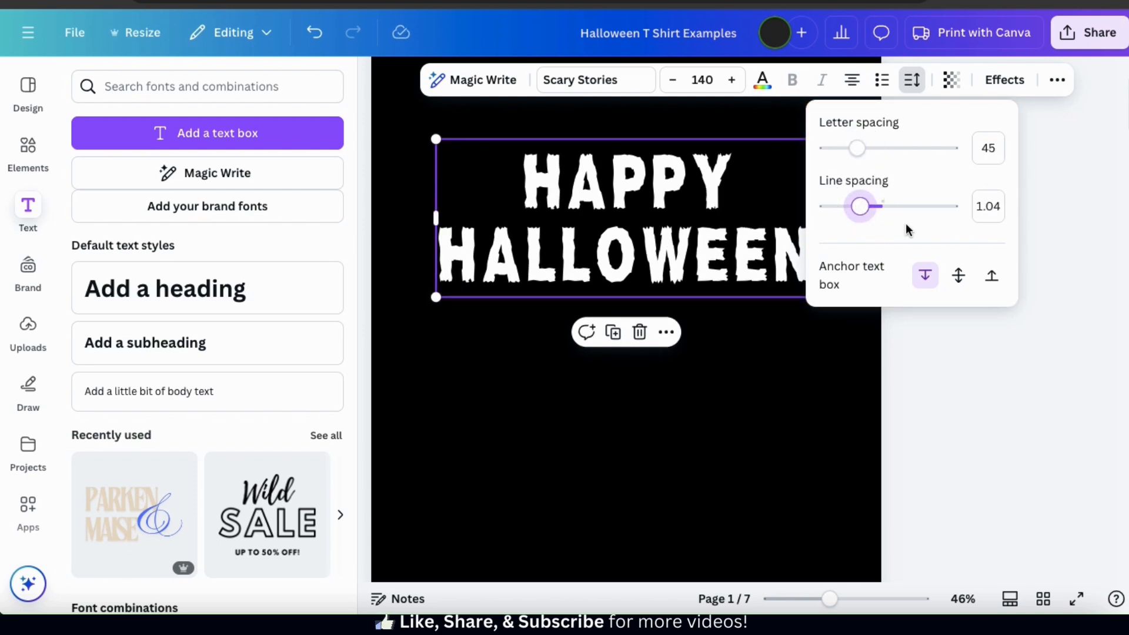
pyautogui.click(1051, 254)
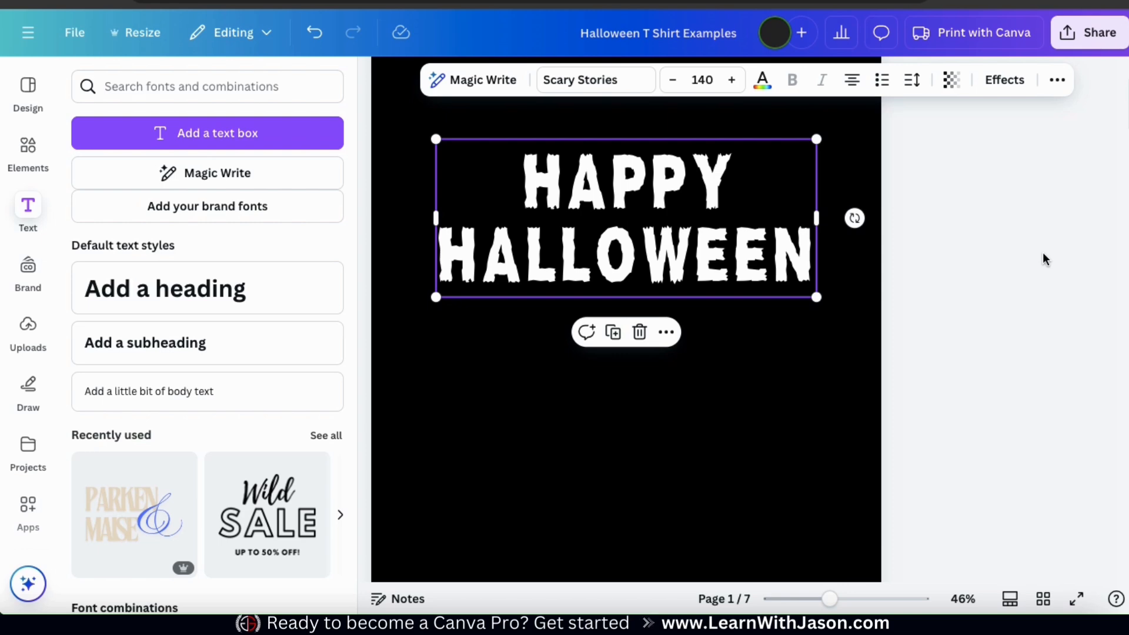
# Step: Change the page's background color to the dark blue #0b346d from the document colors
pyautogui.click(1004, 79)
pyautogui.click(821, 358)
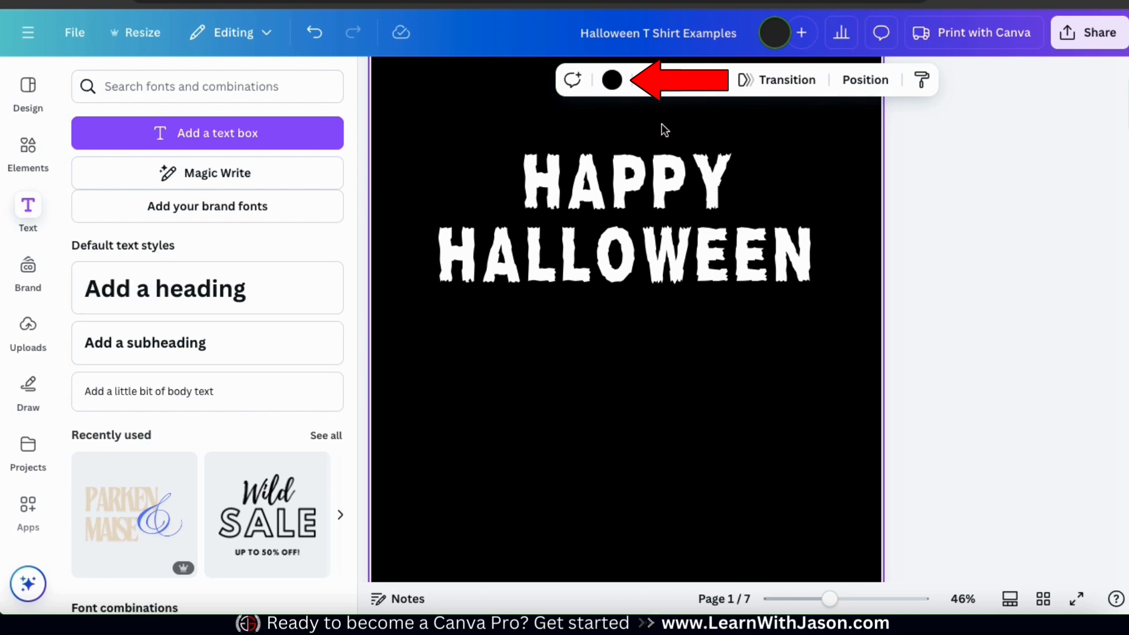
pyautogui.click(612, 79)
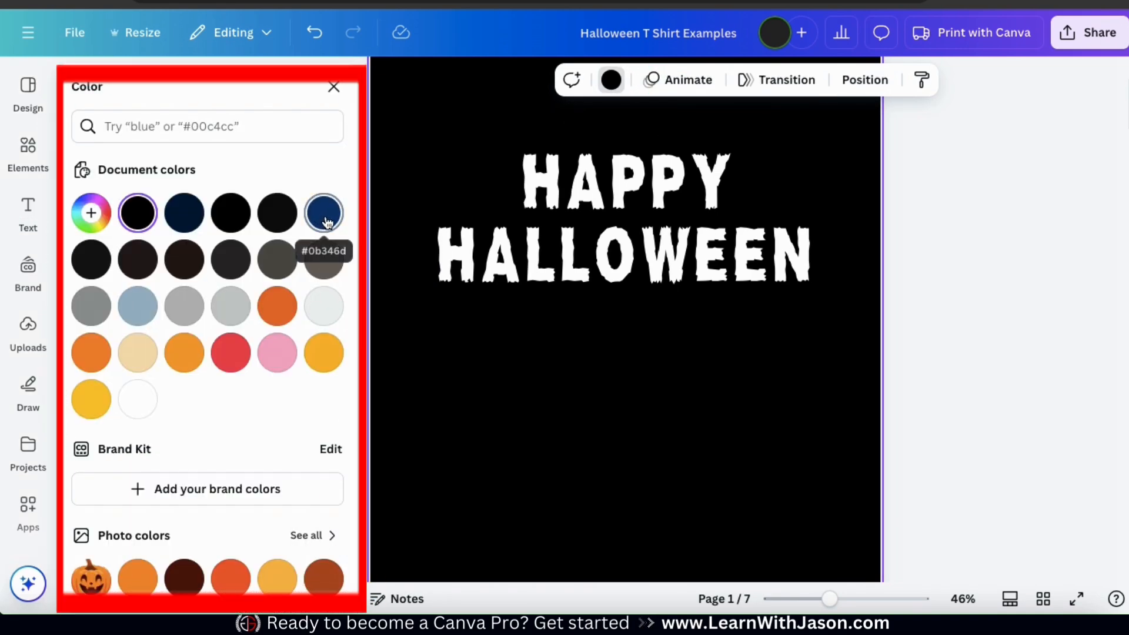
pyautogui.click(324, 214)
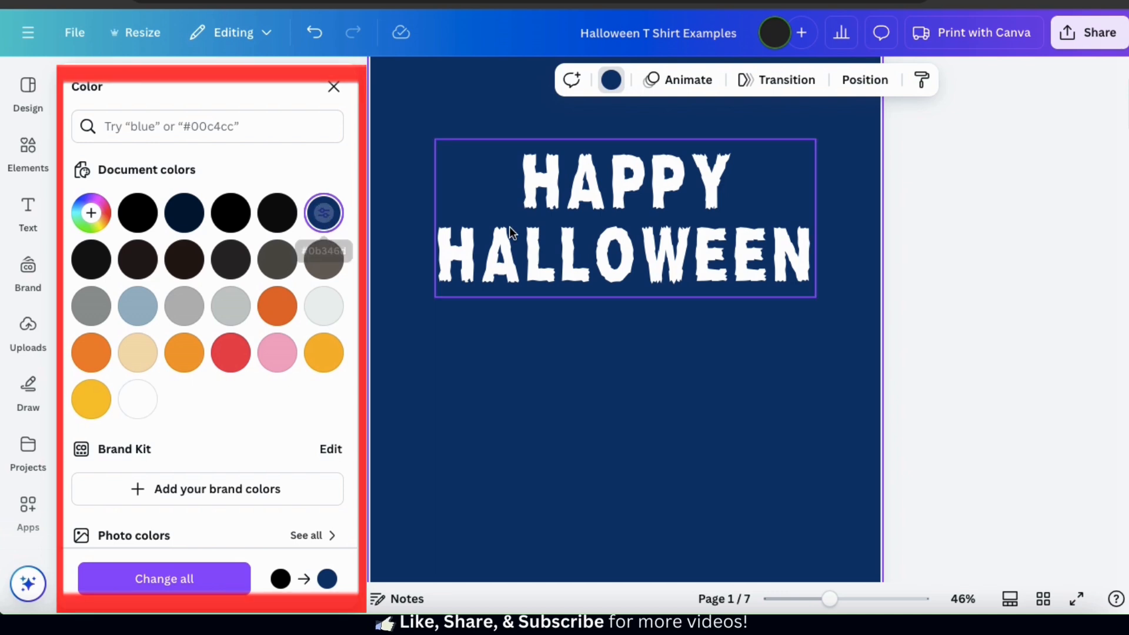
pyautogui.press('Escape')
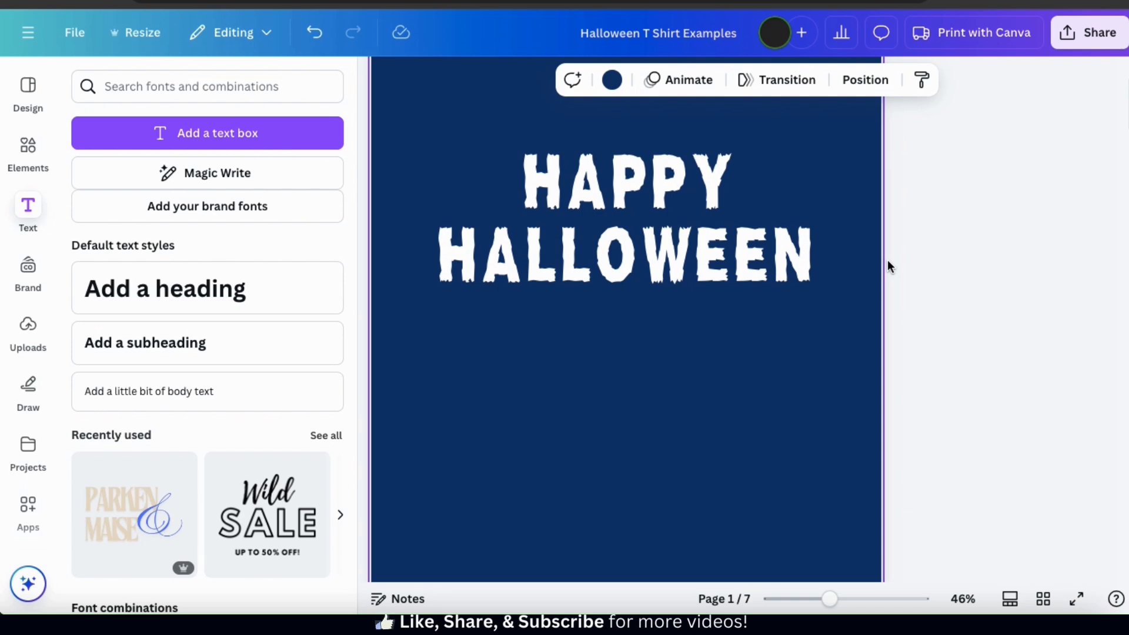
# Step: Try the text effect styles on the heading one by one, from Shadow, Lift and Hollow through Neon and Background
pyautogui.click(792, 243)
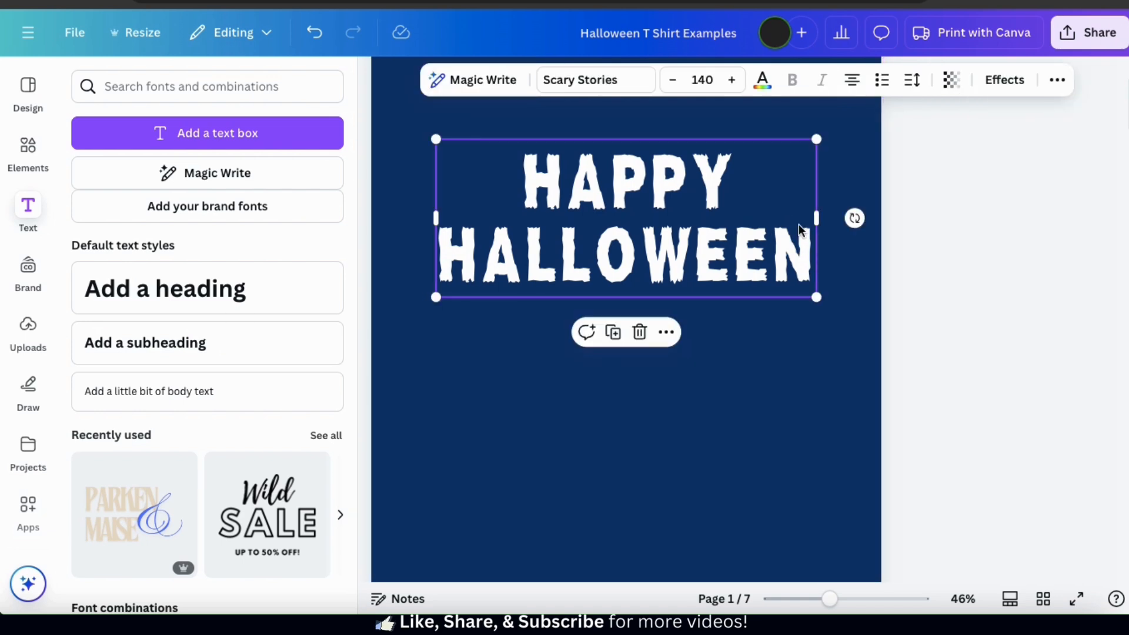
pyautogui.click(1004, 86)
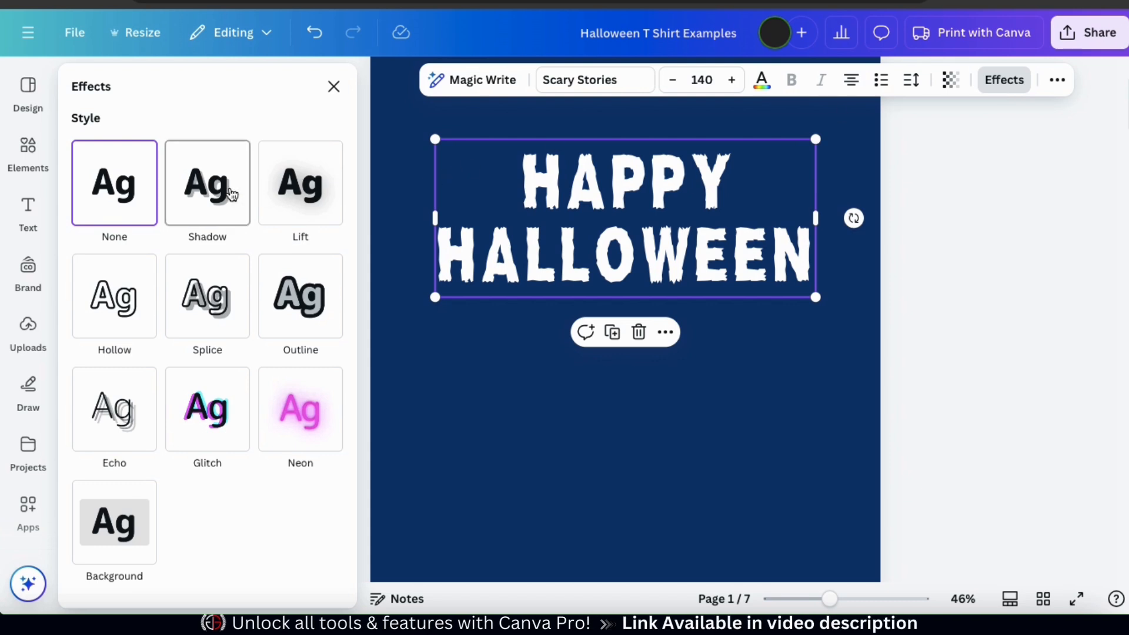
pyautogui.click(212, 198)
pyautogui.click(305, 203)
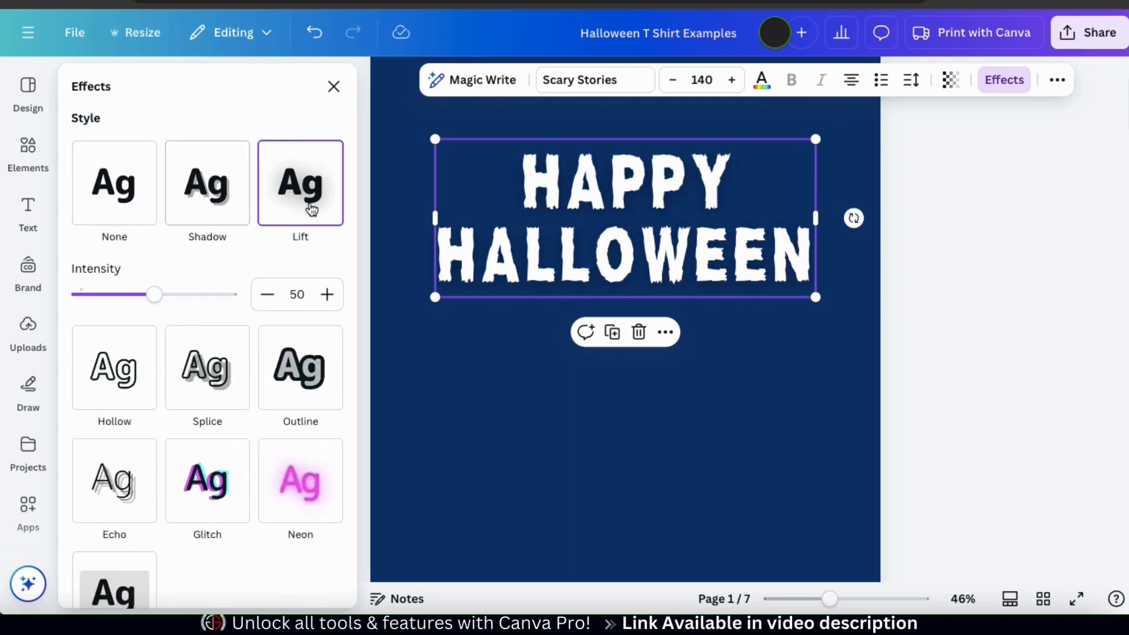
pyautogui.click(143, 366)
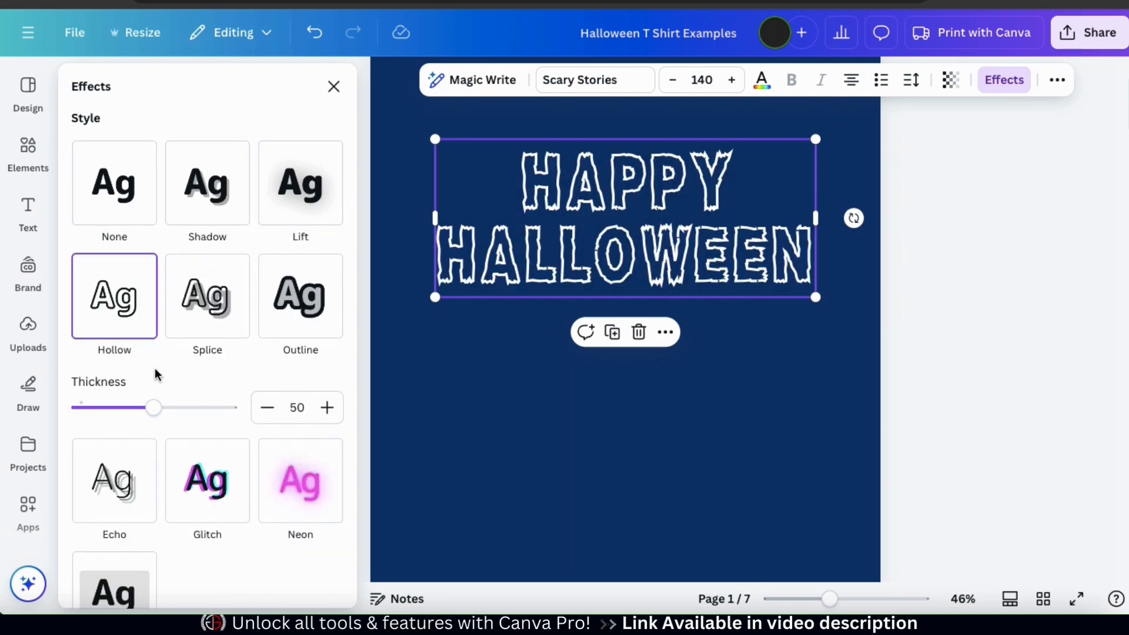
pyautogui.click(222, 322)
pyautogui.click(316, 333)
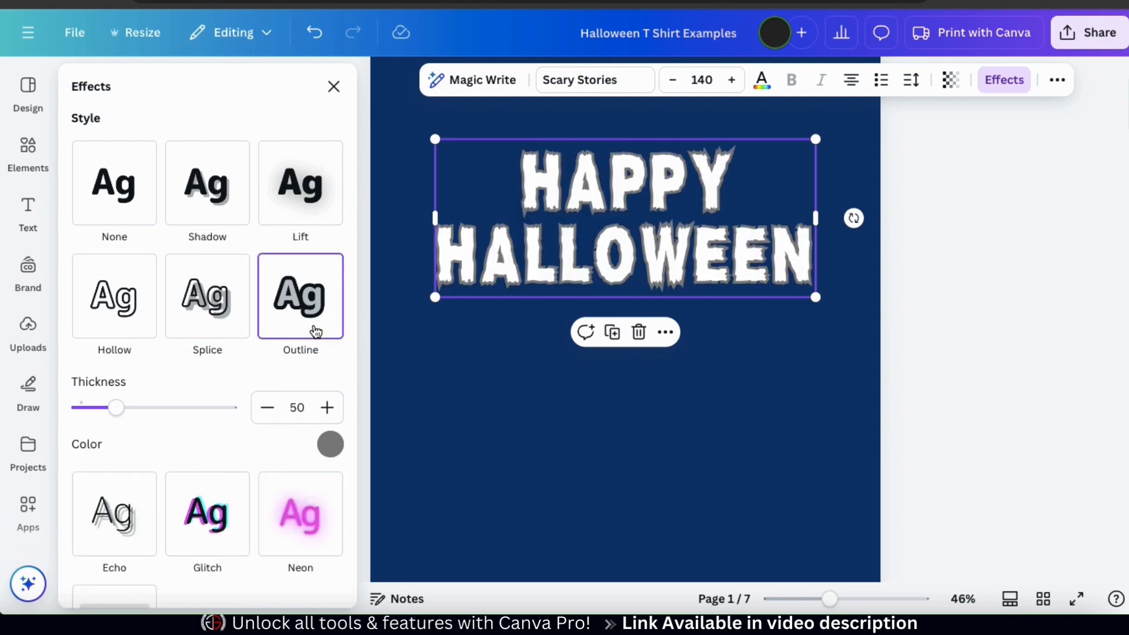
pyautogui.click(134, 509)
pyautogui.click(209, 425)
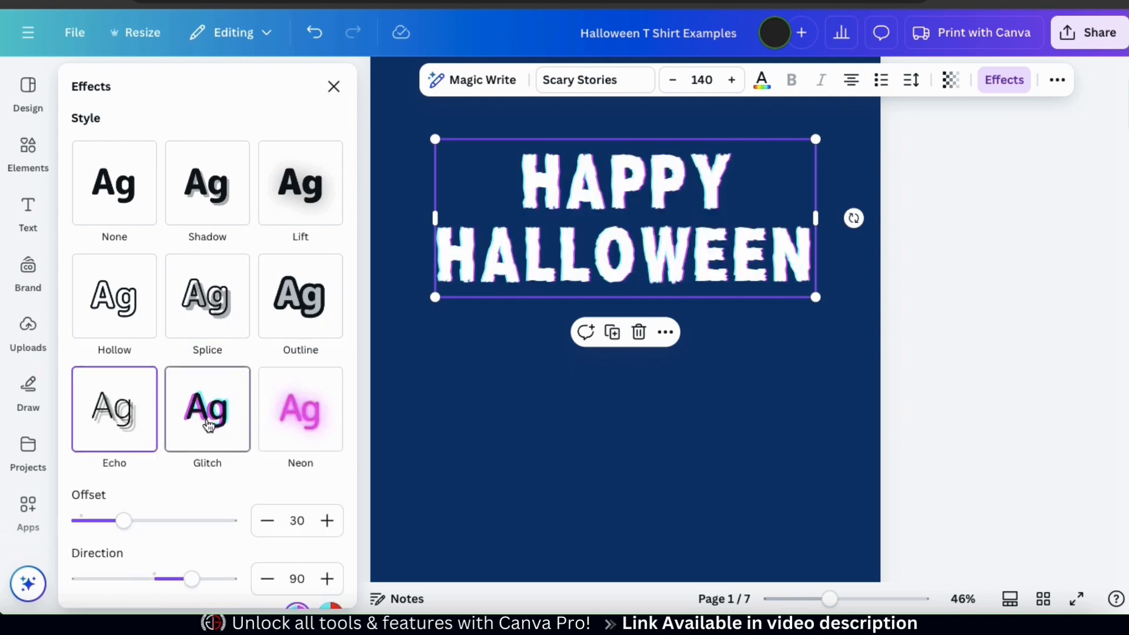
pyautogui.click(312, 433)
pyautogui.scroll(-2, 312, 433)
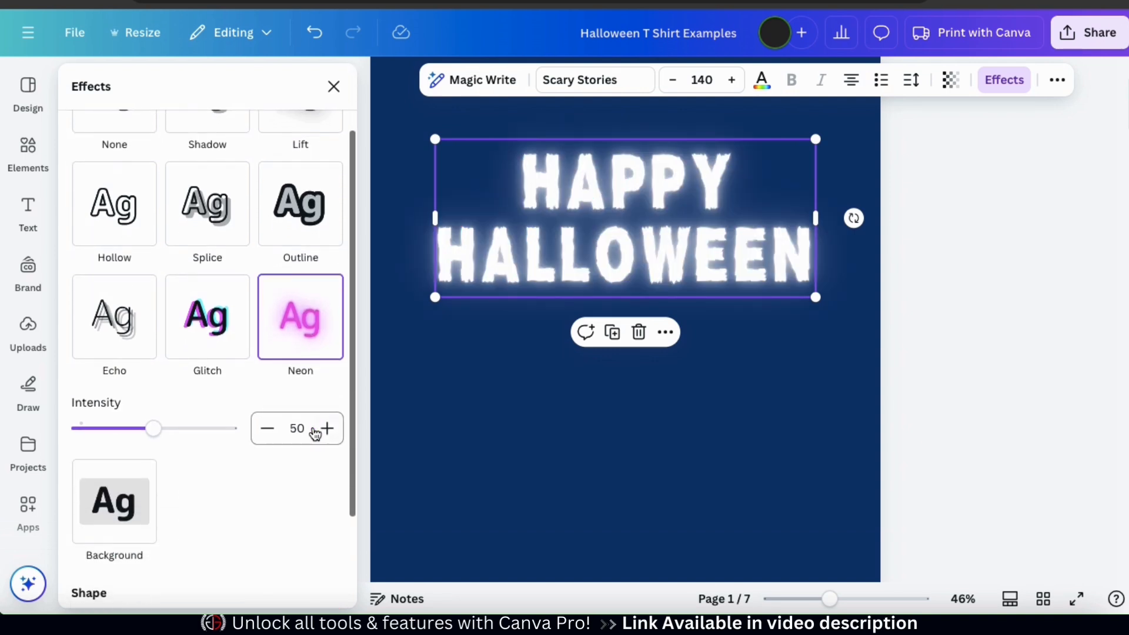
pyautogui.click(136, 451)
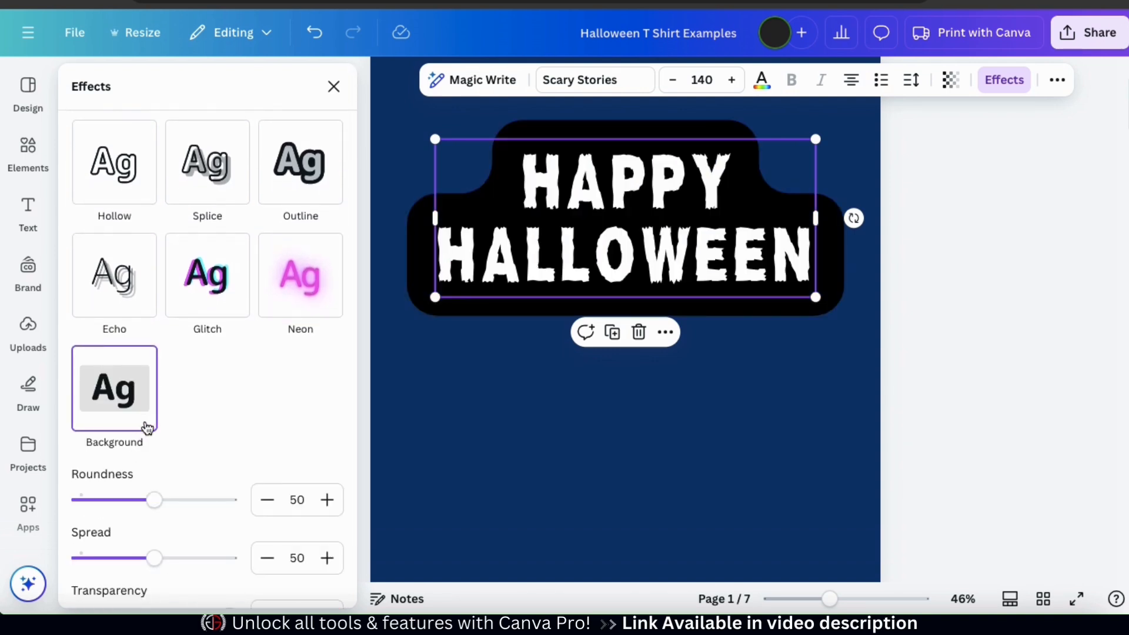
pyautogui.scroll(-1, 151, 421)
pyautogui.scroll(5, 152, 421)
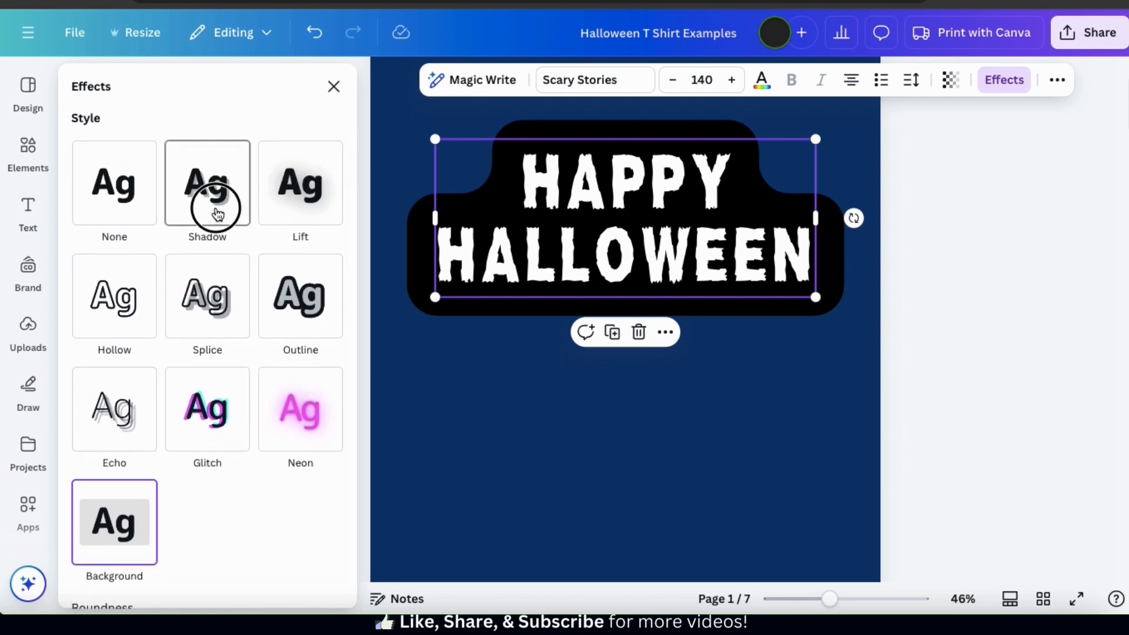
# Step: Apply the Shadow effect to the heading and set the shadow color to black
pyautogui.click(218, 216)
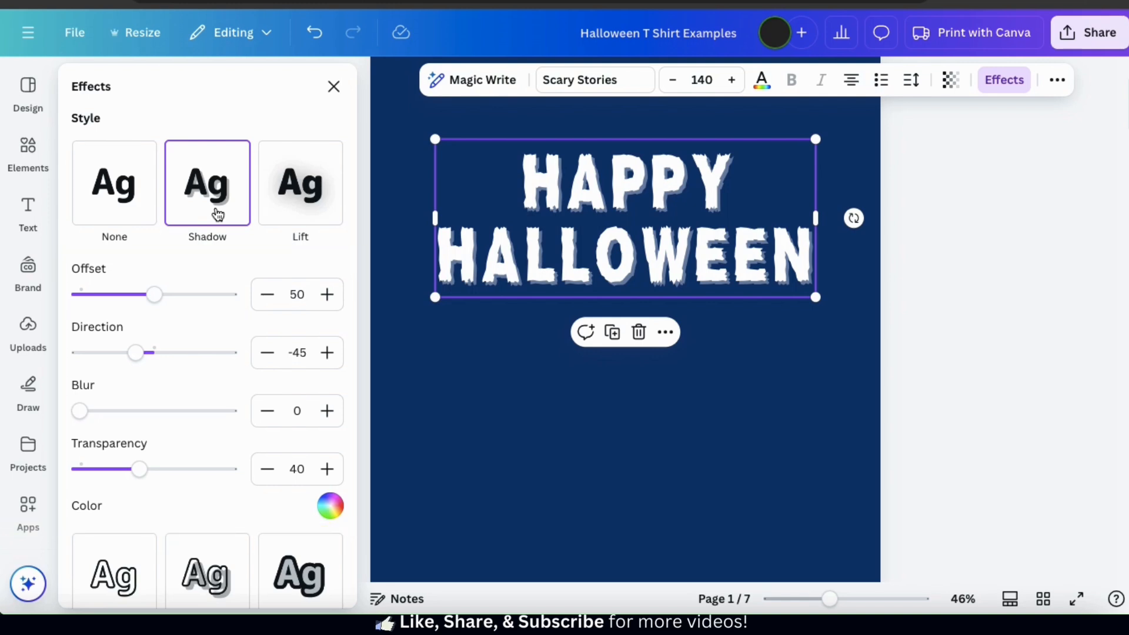
pyautogui.click(331, 508)
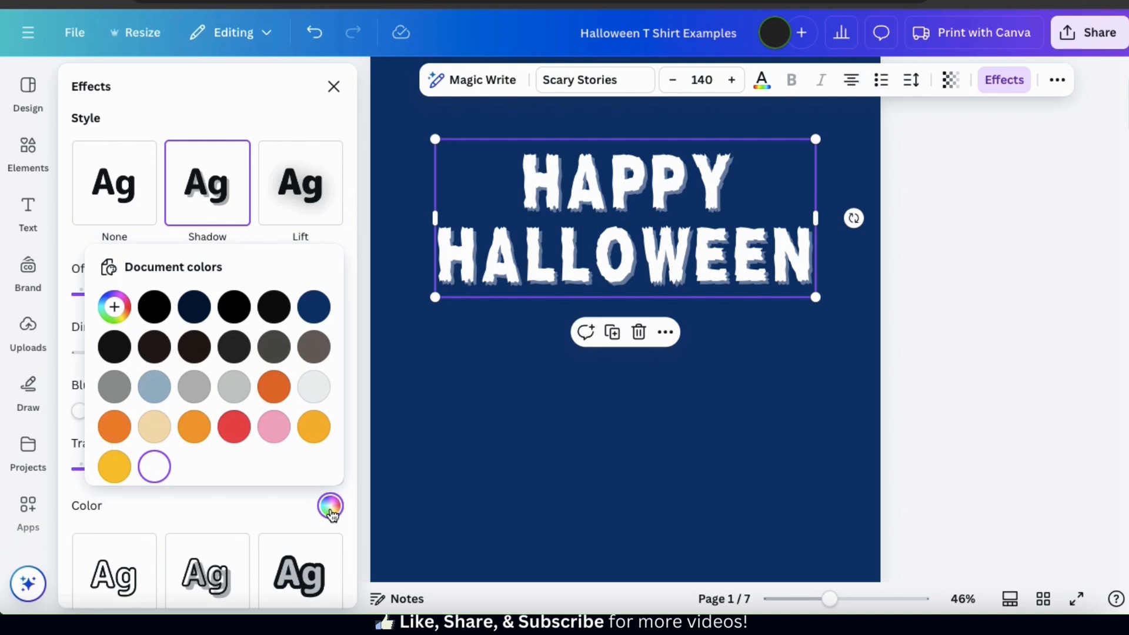
pyautogui.click(165, 309)
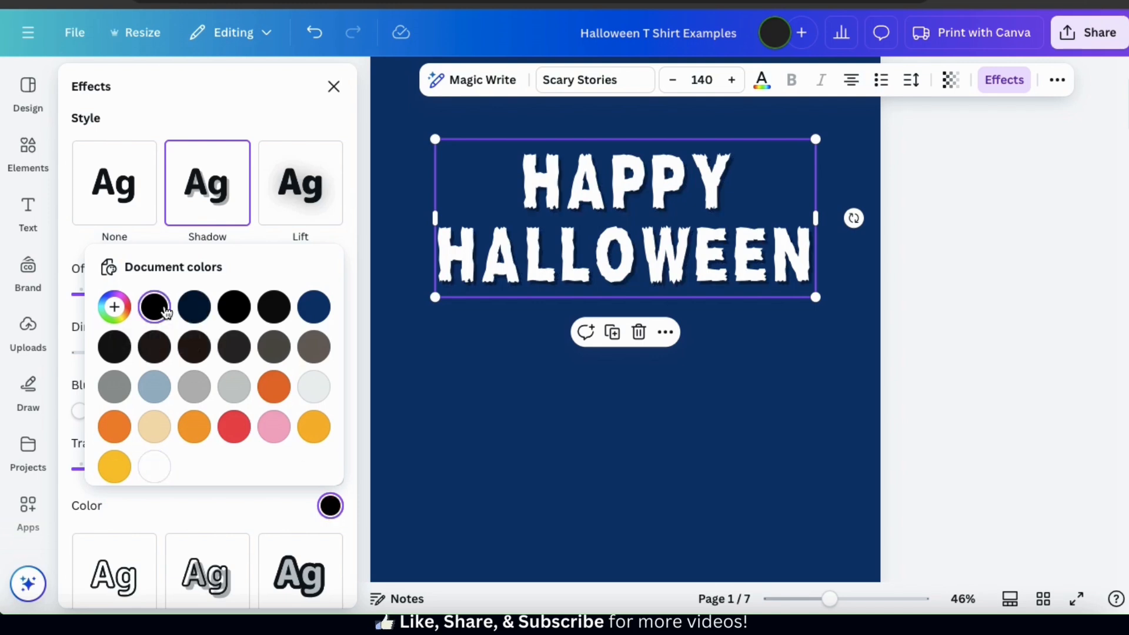
# Step: Set the heading shadow's transparency to 100 and its offset to 68
pyautogui.click(229, 507)
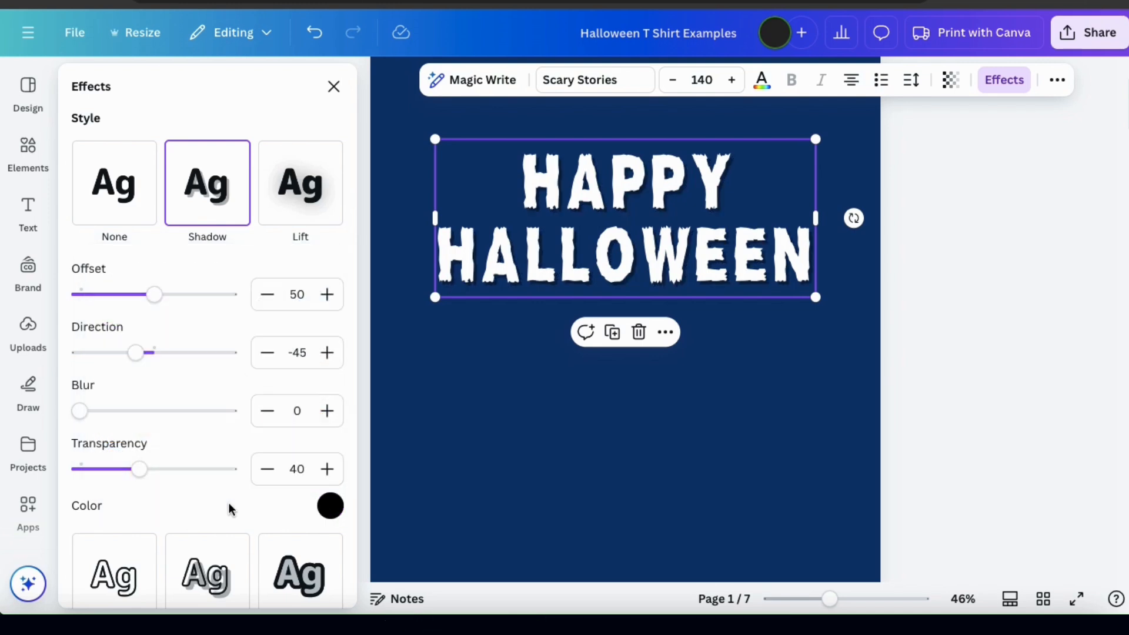
pyautogui.moveTo(139, 469); pyautogui.dragTo(246, 475)
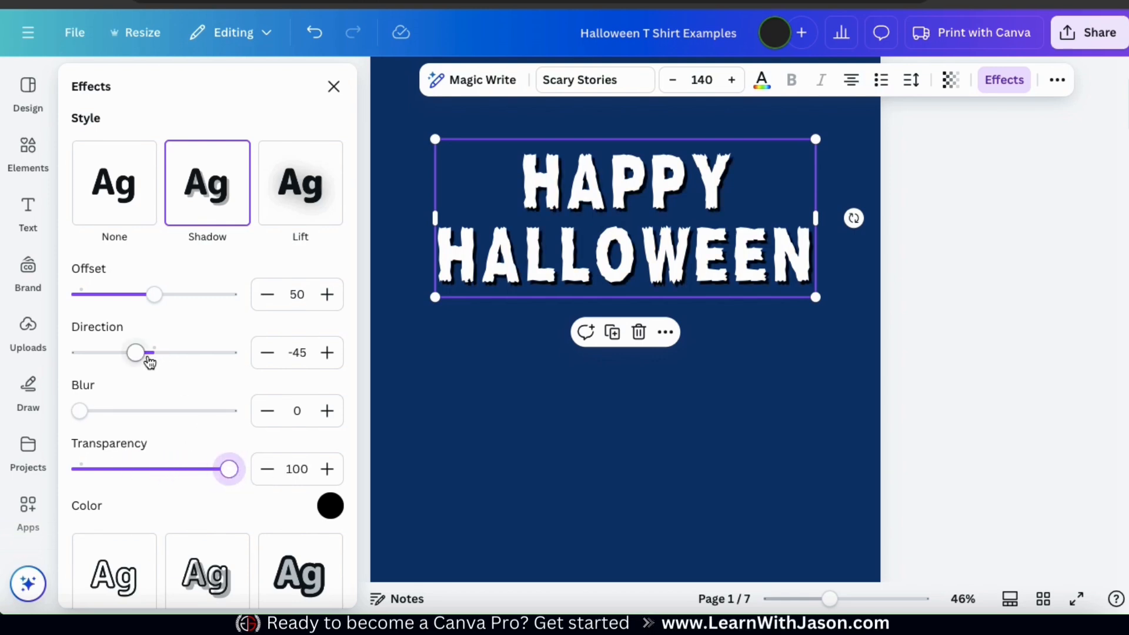
pyautogui.moveTo(154, 294); pyautogui.dragTo(182, 297)
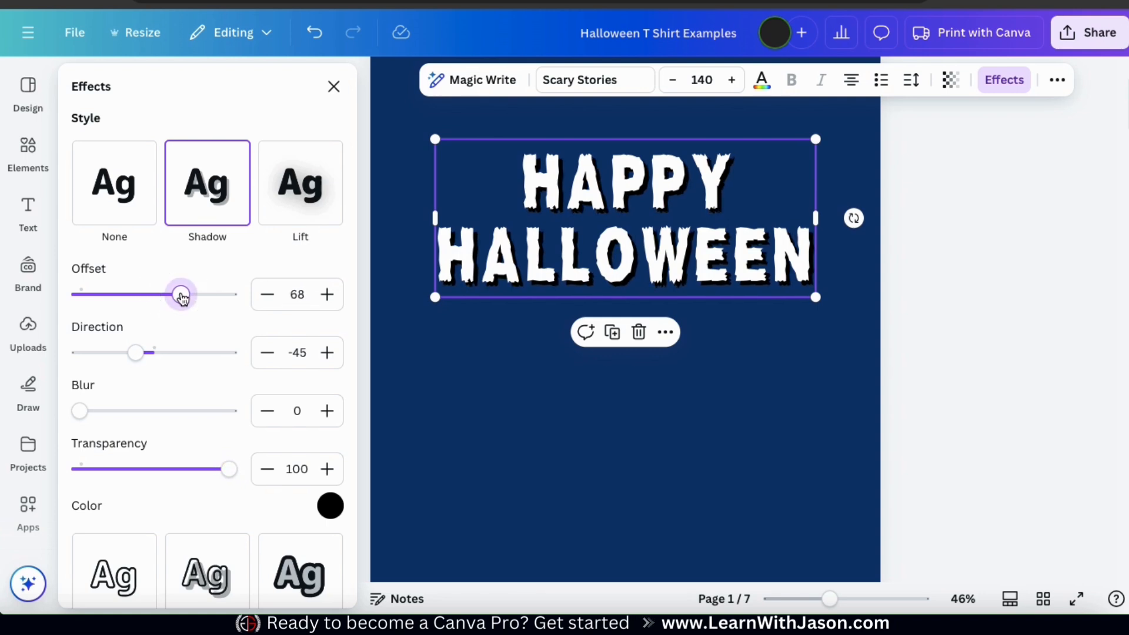
pyautogui.click(848, 385)
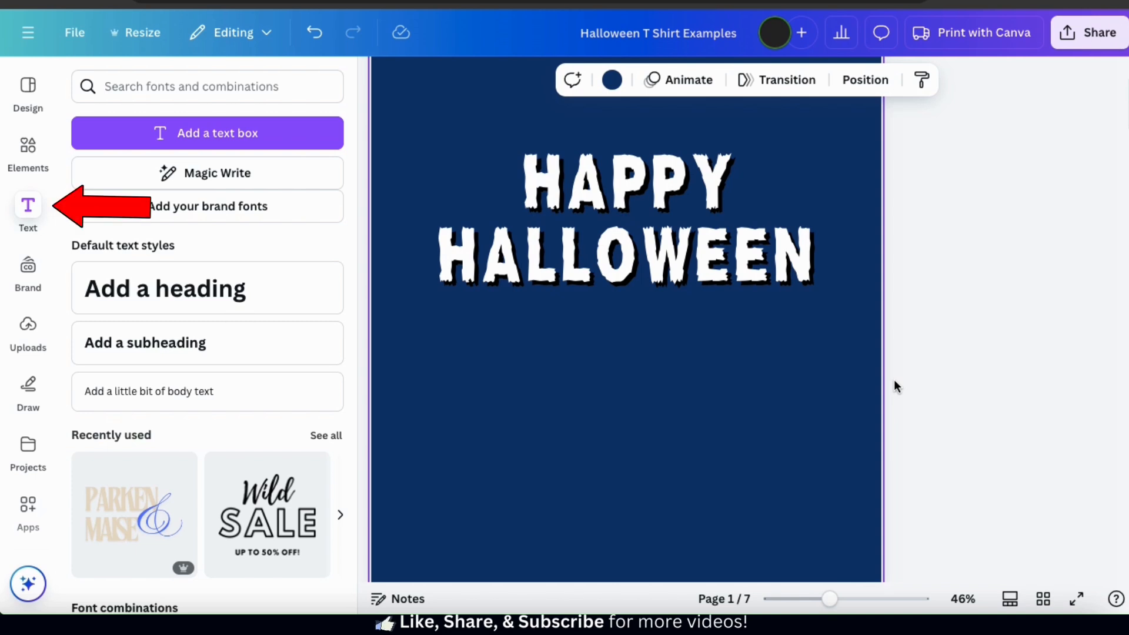
# Step: Add a "Trick or Treat" subheading below the heading, set in Armies Display at size 114
pyautogui.click(191, 347)
pyautogui.write('Trick or Treat')
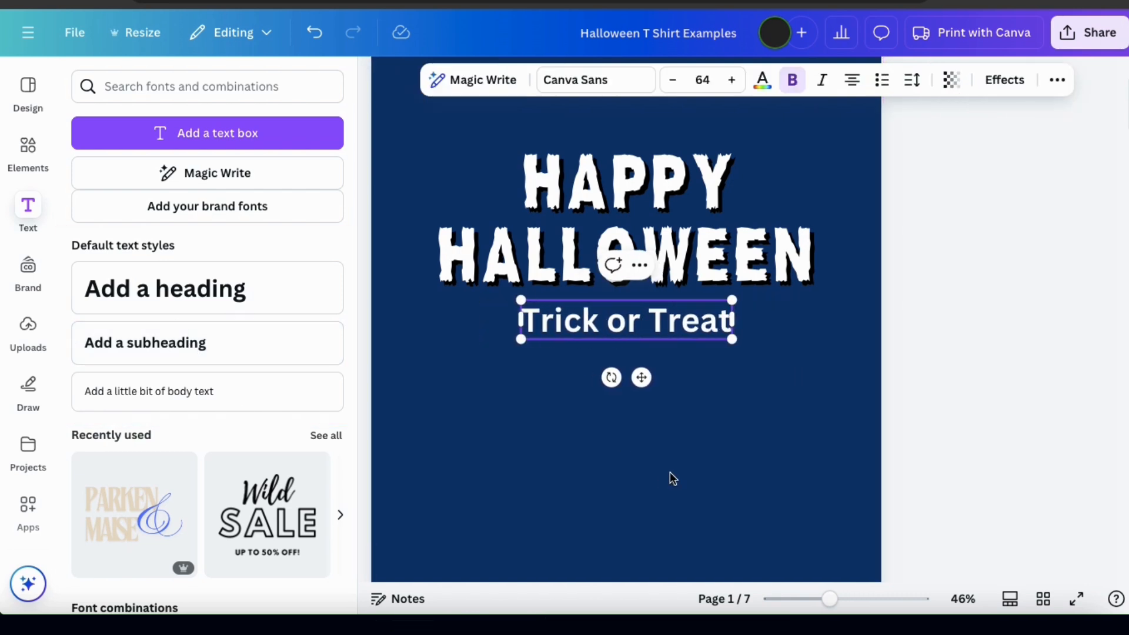
pyautogui.click(634, 88)
pyautogui.scroll(-15, 254, 337)
pyautogui.click(238, 306)
pyautogui.click(237, 472)
pyautogui.scroll(-5, 236, 359)
pyautogui.click(236, 392)
pyautogui.scroll(-15, 222, 408)
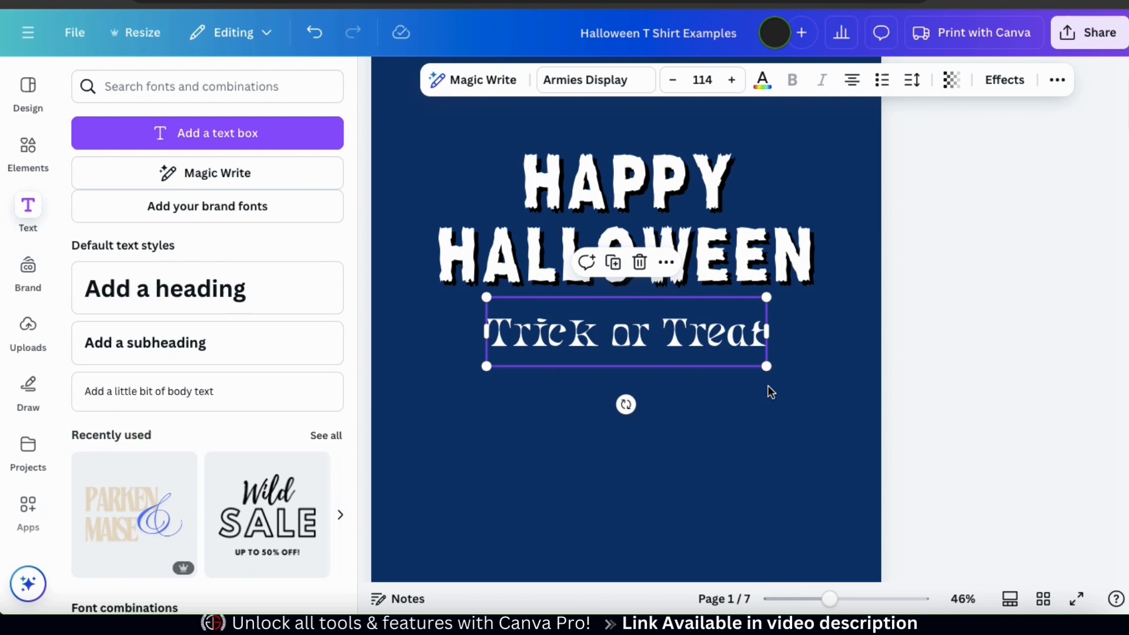
# Step: Apply the Curve shape to the "Trick or Treat" text and set the curve to -30
pyautogui.click(1012, 83)
pyautogui.scroll(-3, 302, 393)
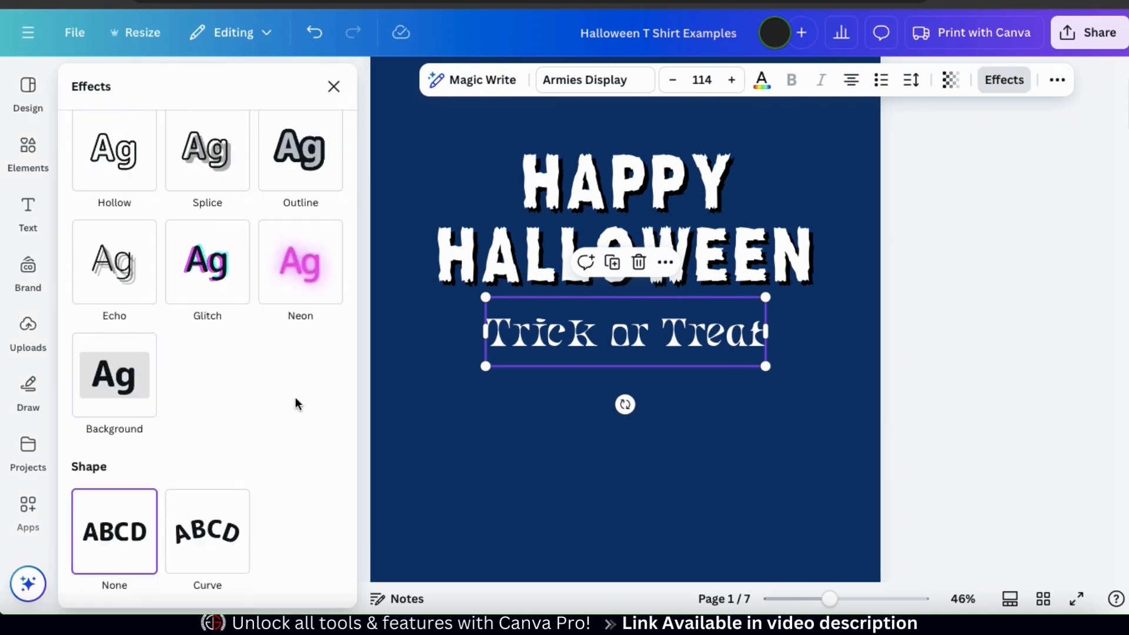
pyautogui.click(213, 529)
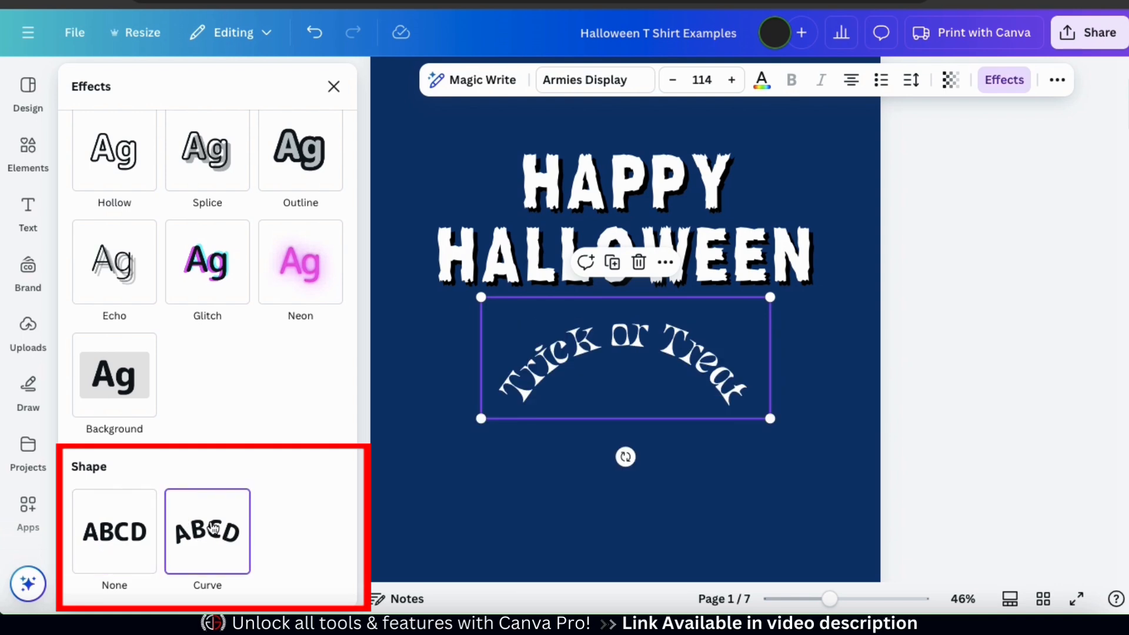
pyautogui.scroll(-2, 213, 529)
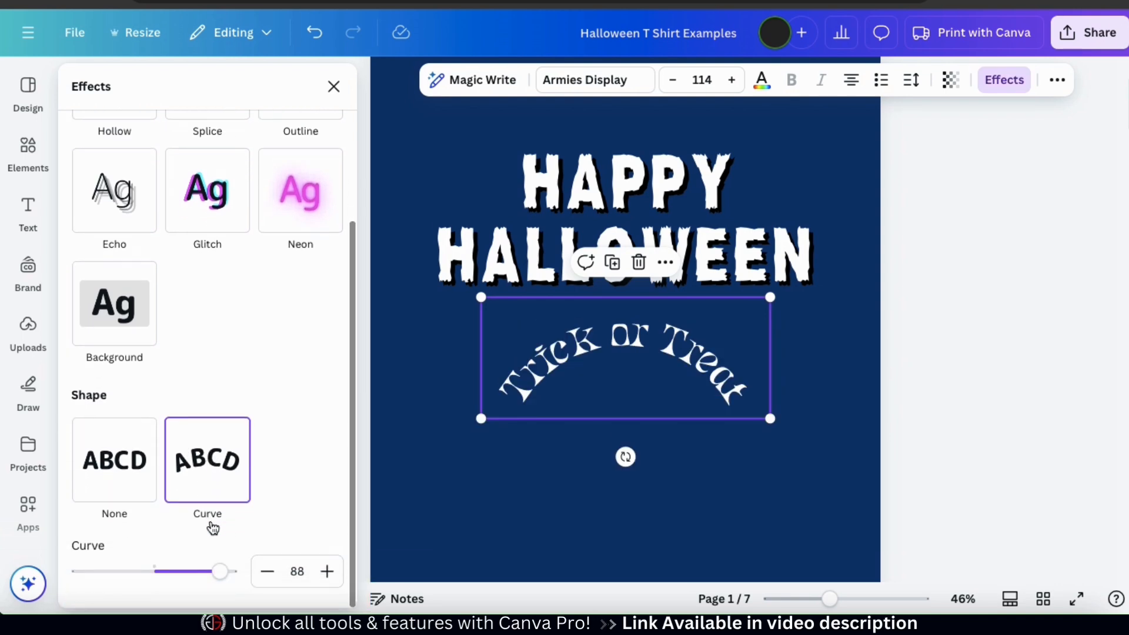
pyautogui.moveTo(220, 571); pyautogui.dragTo(132, 557)
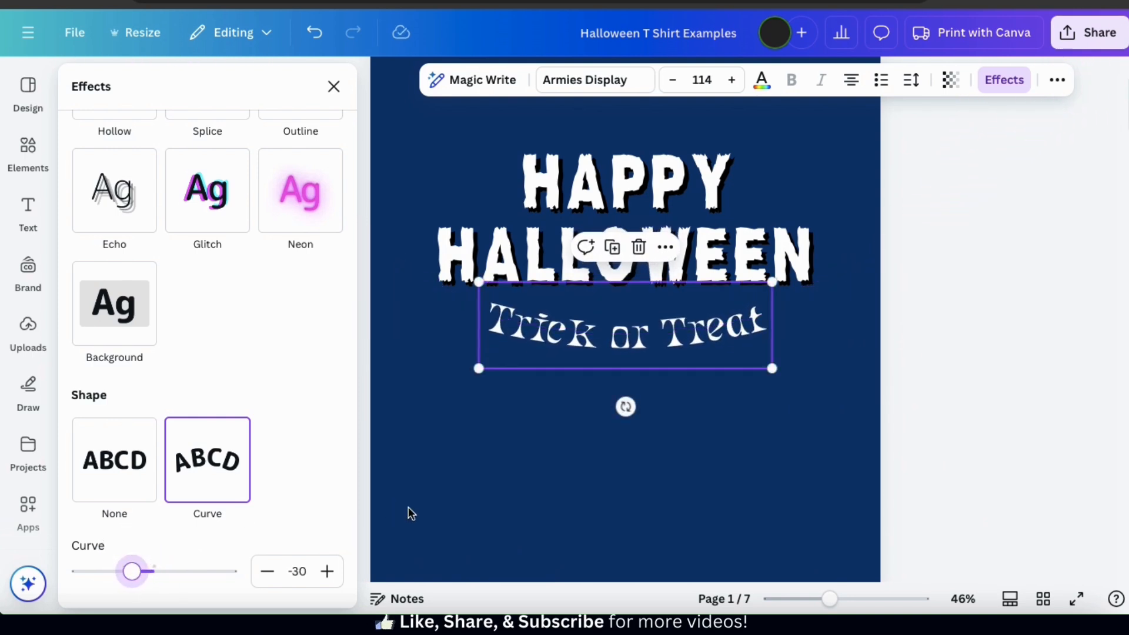
pyautogui.click(509, 492)
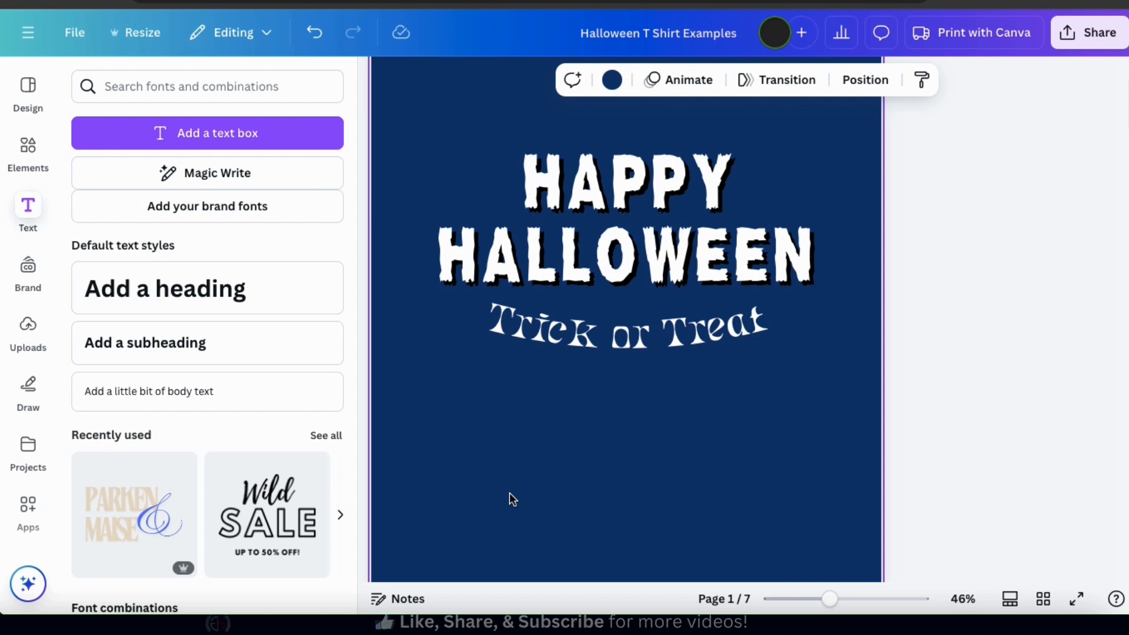
# Step: Replace the letter O in HALLOWEEN with blank space, leaving a gap between HALL and WEEN
pyautogui.press('Escape')
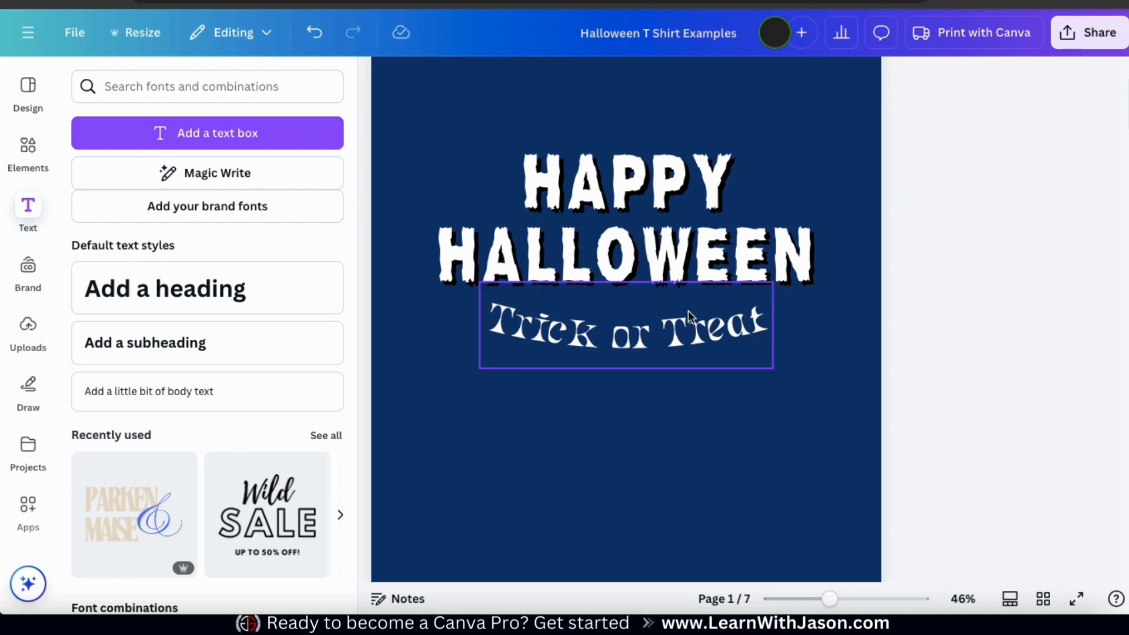
pyautogui.click(649, 260)
pyautogui.click(649, 261)
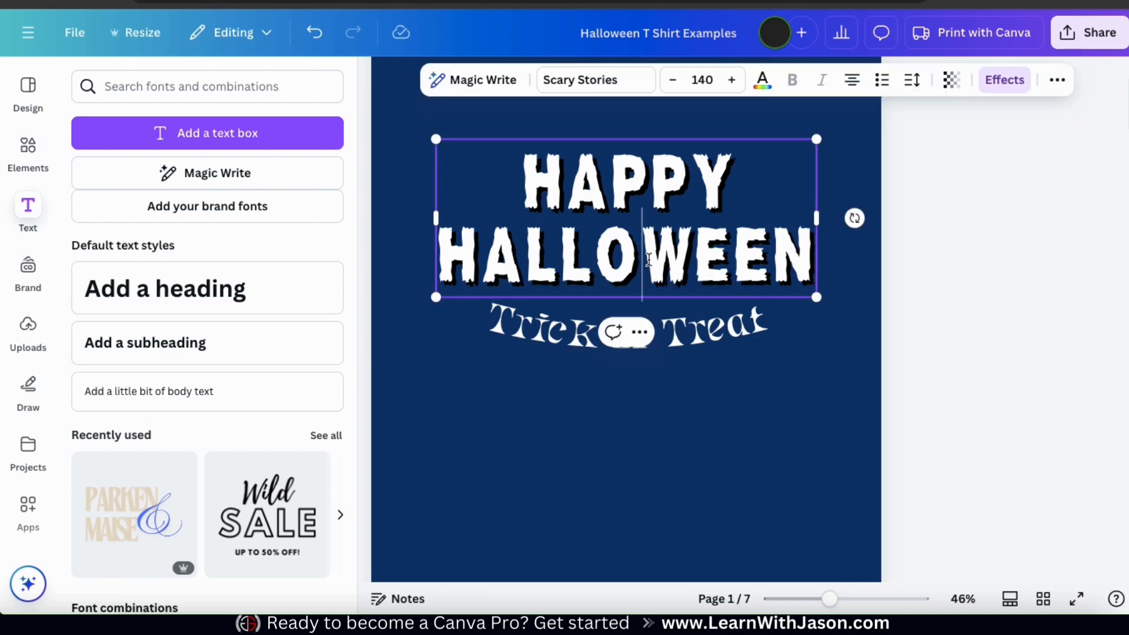
pyautogui.press('BackSpace')
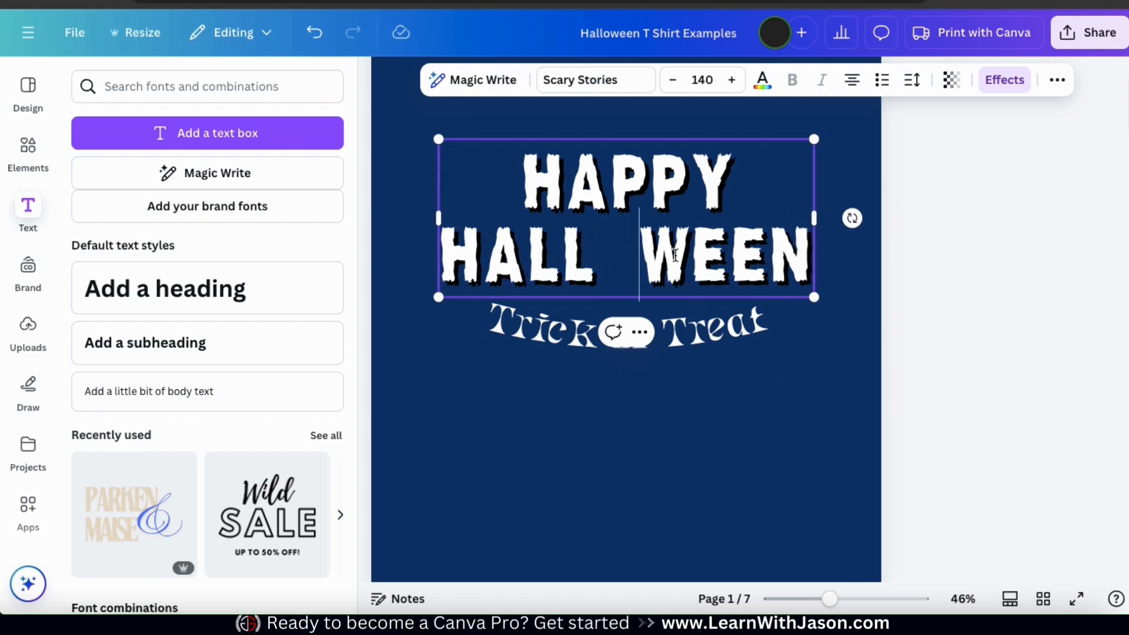
pyautogui.click(876, 418)
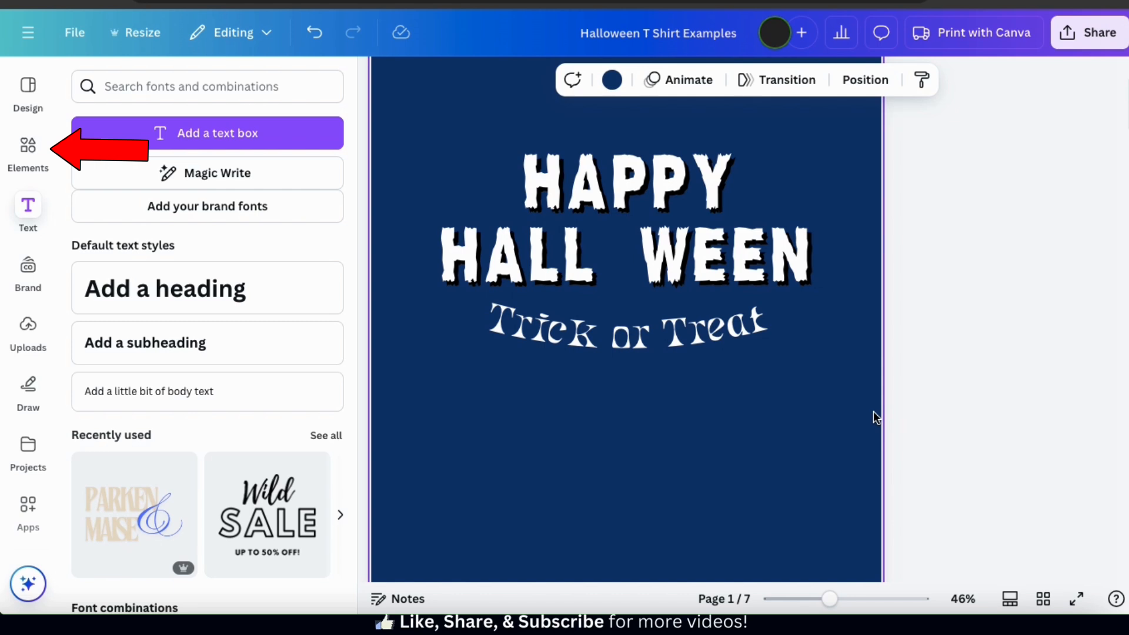
# Step: Search the design elements for "jack o lantern" and limit the results to graphics
pyautogui.click(30, 150)
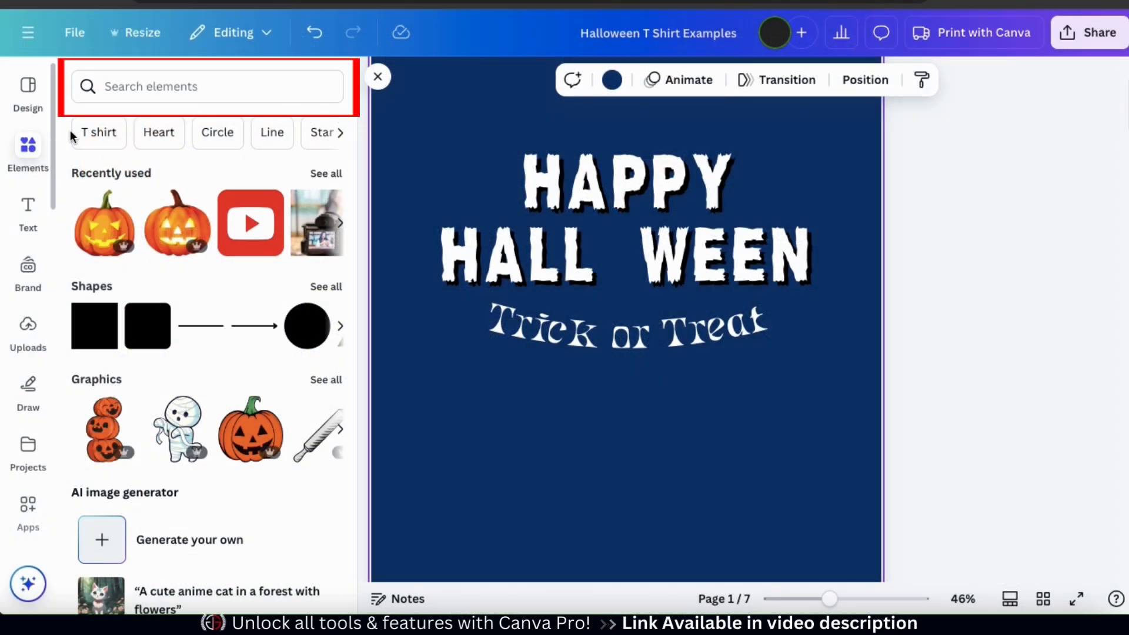
pyautogui.click(149, 88)
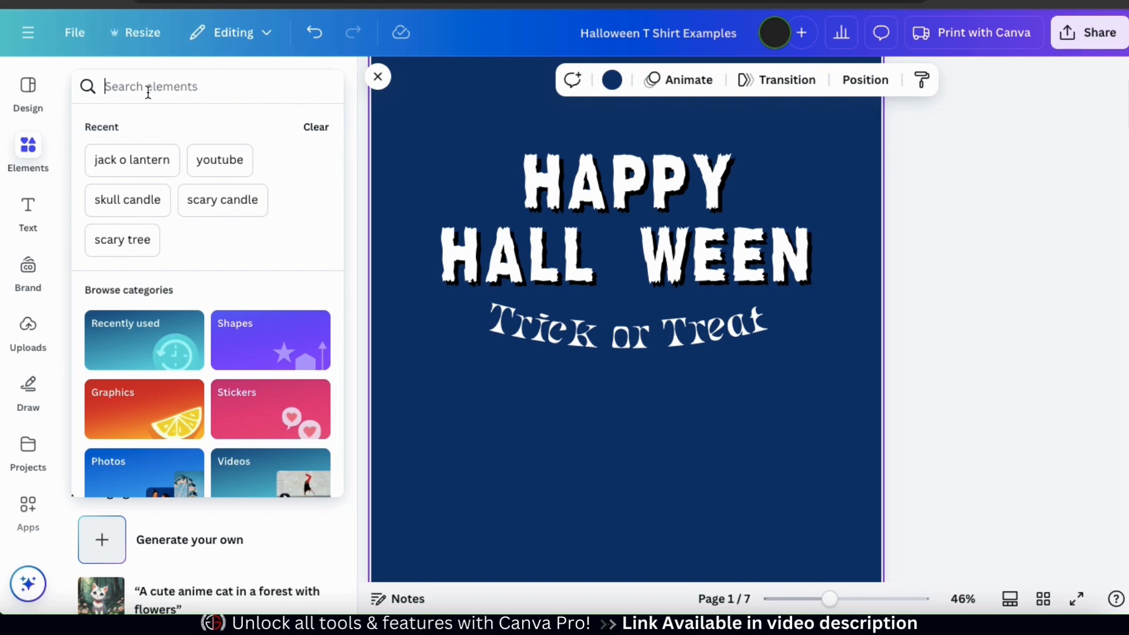
pyautogui.write('jack o lantern')
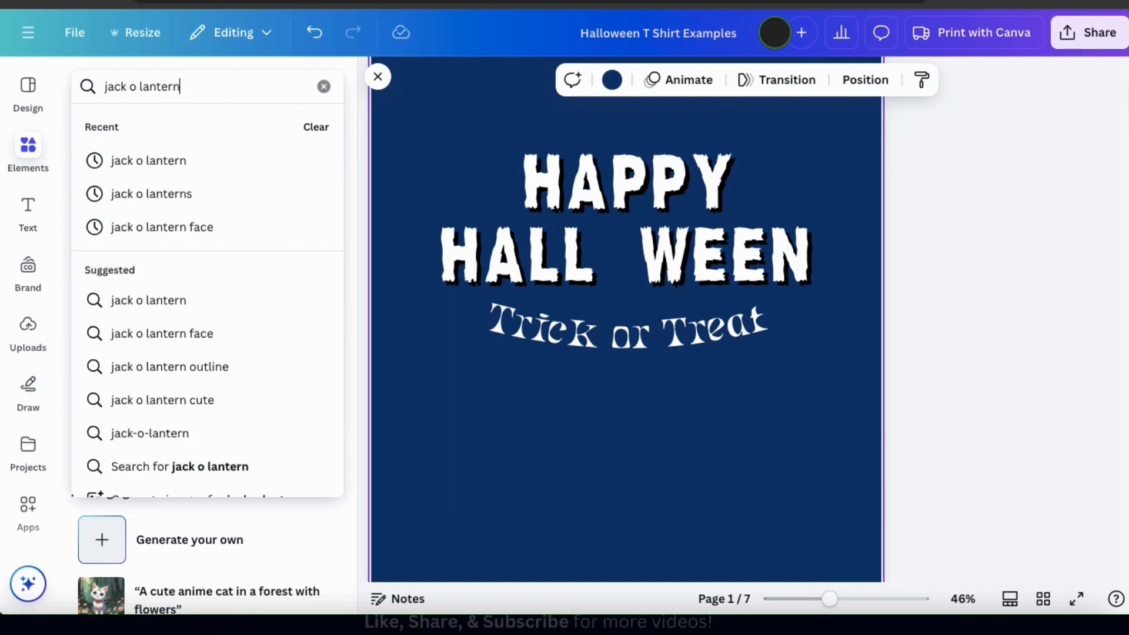
pyautogui.press('Return')
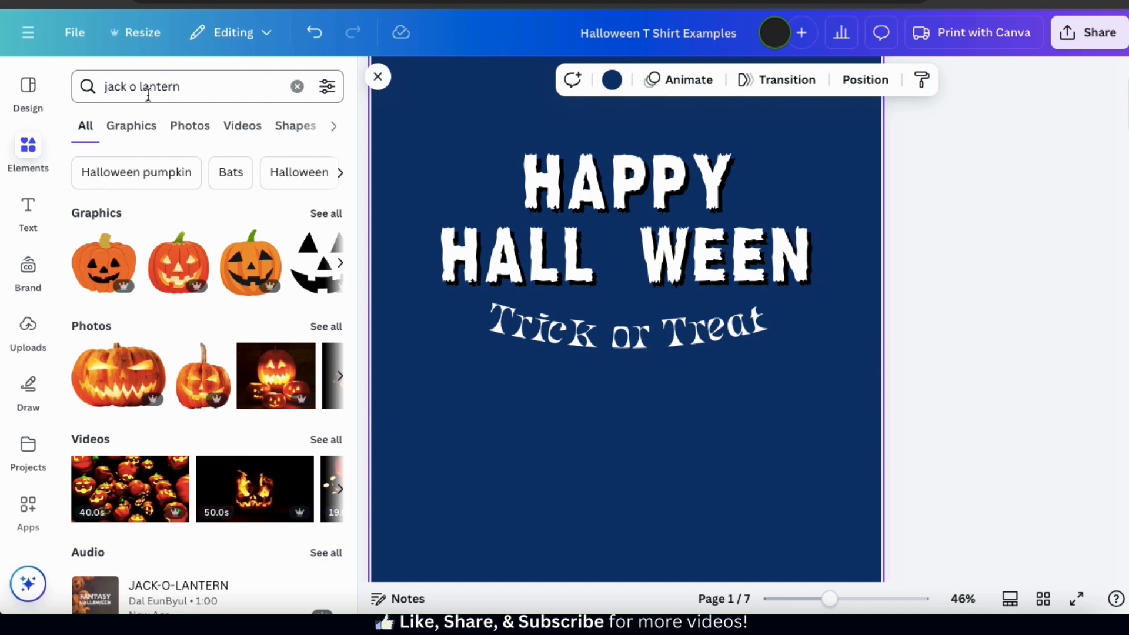
pyautogui.click(131, 125)
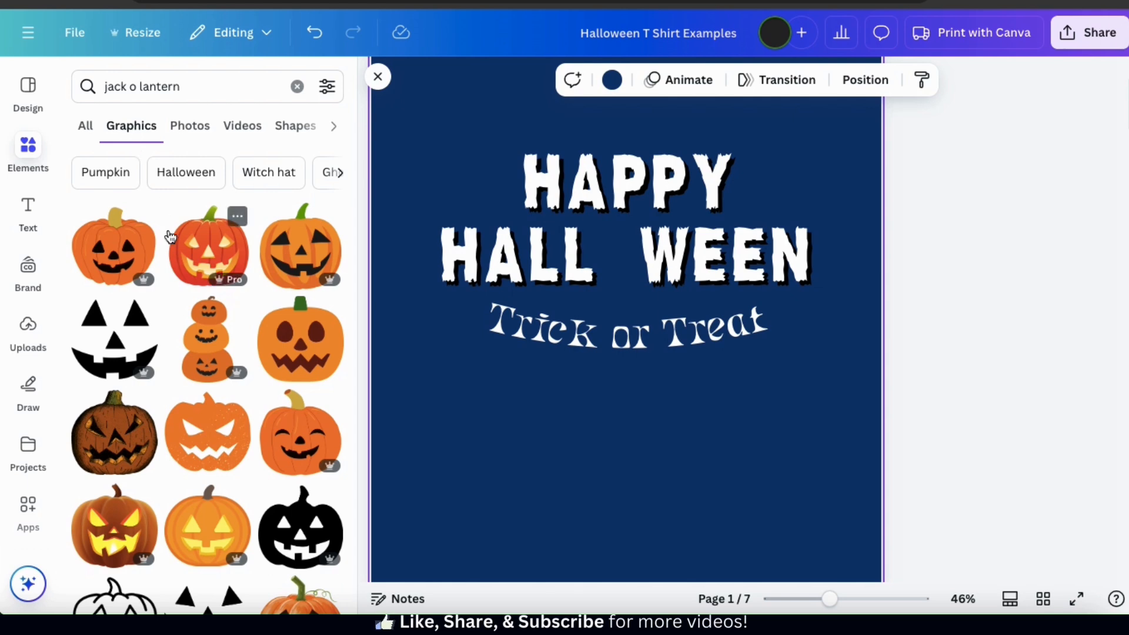
# Step: Add the red-orange jack-o'-lantern graphic with the curled green stem to the page
pyautogui.scroll(-3, 173, 236)
pyautogui.scroll(-5, 171, 237)
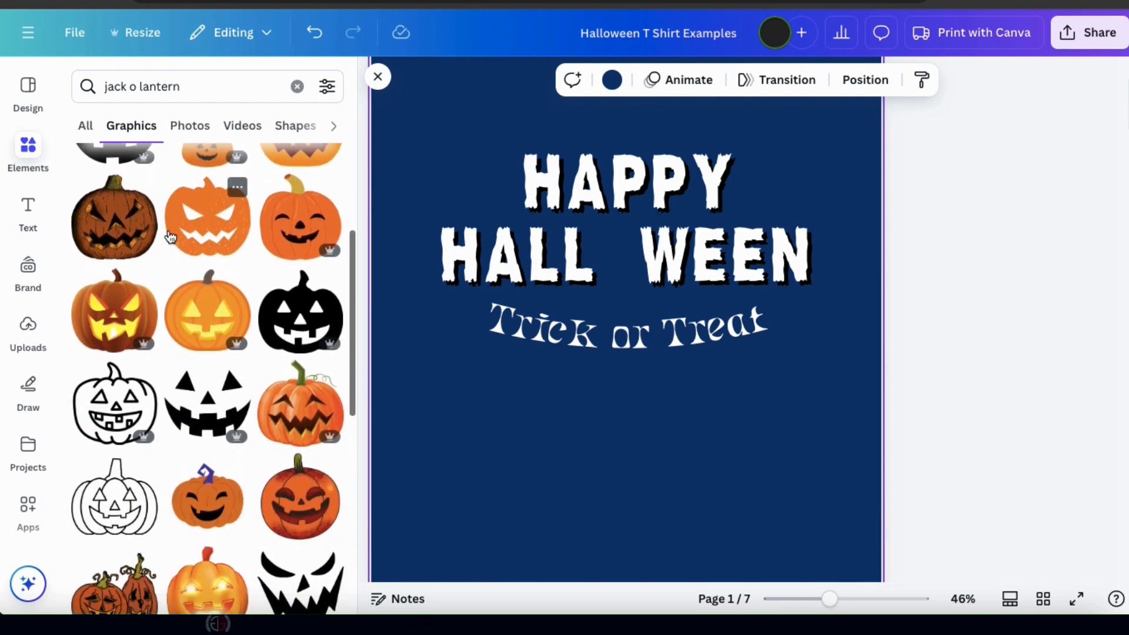
pyautogui.scroll(-3, 171, 237)
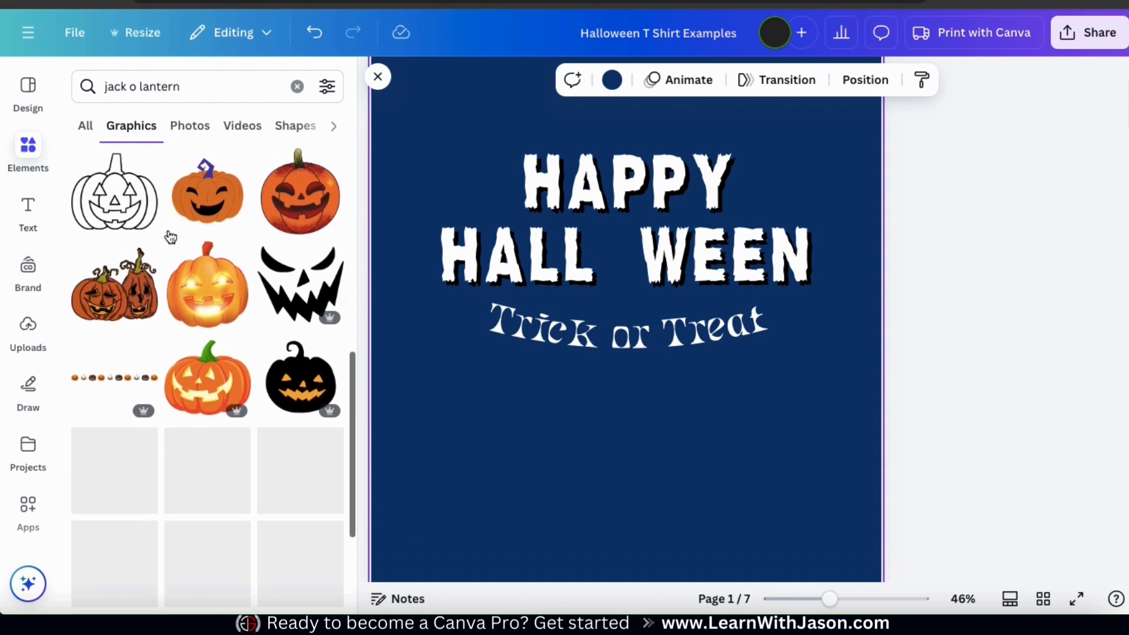
pyautogui.scroll(-5, 170, 237)
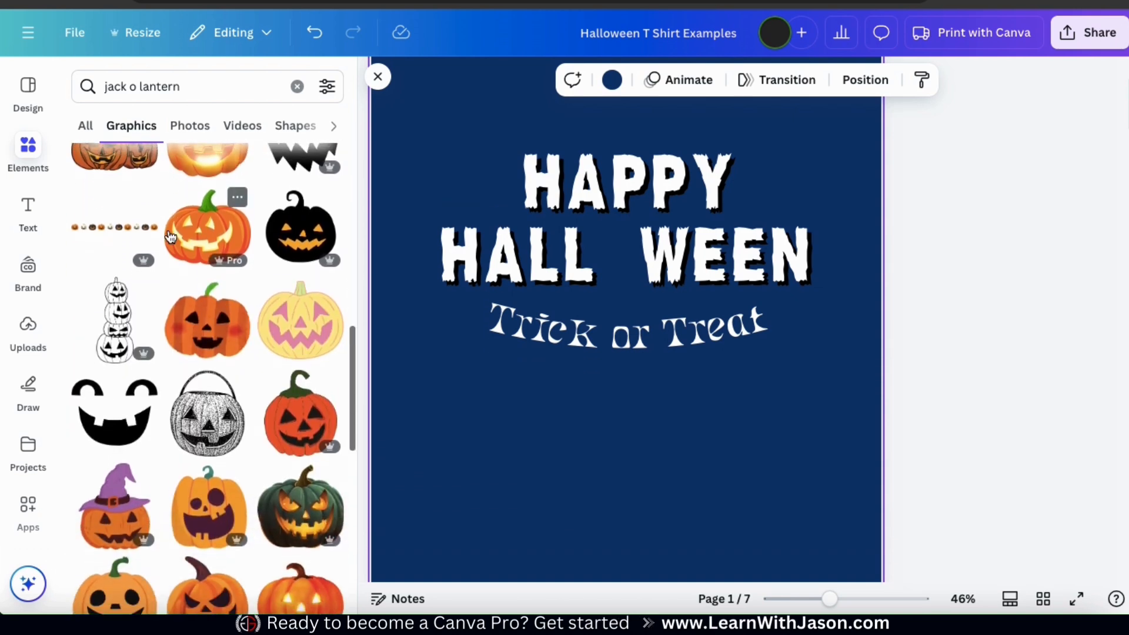
pyautogui.scroll(-4, 171, 237)
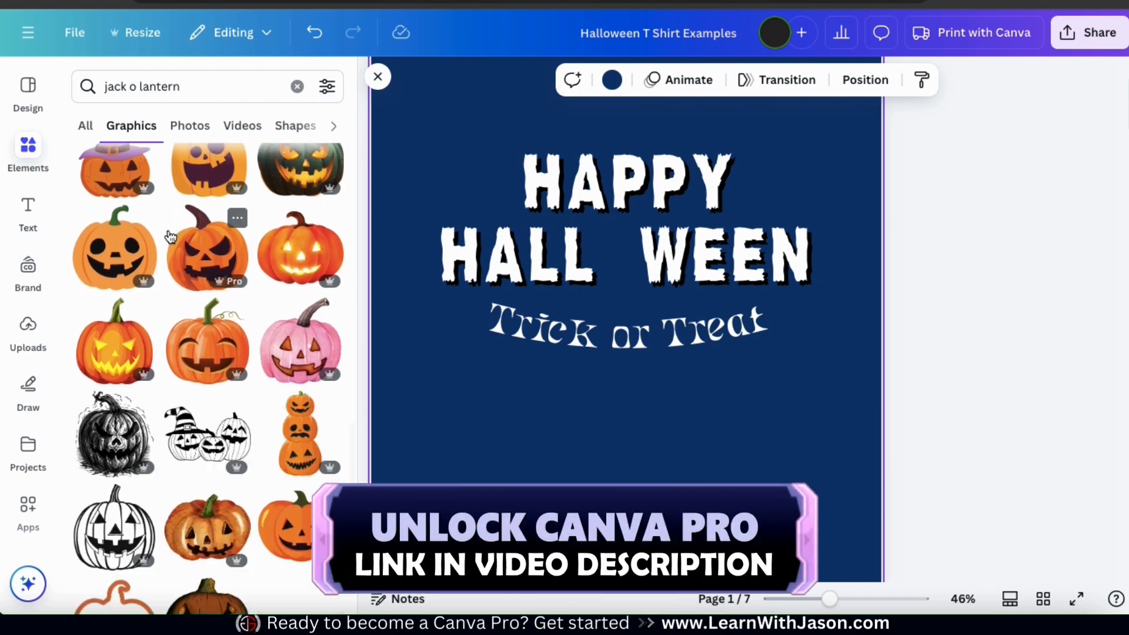
pyautogui.scroll(-3, 171, 237)
pyautogui.scroll(7, 170, 237)
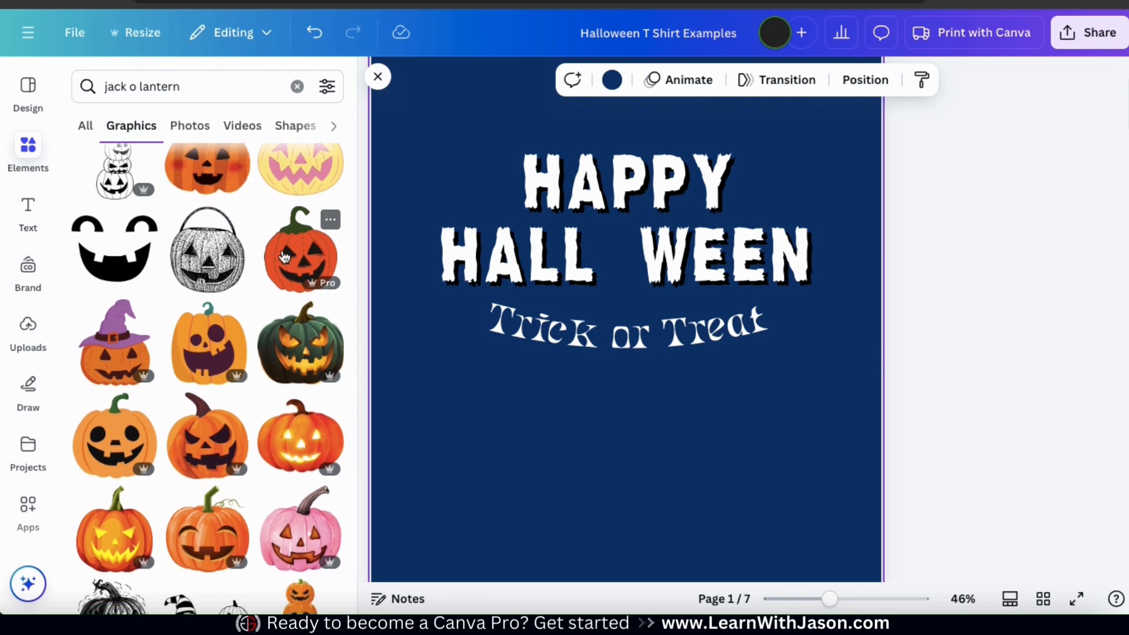
pyautogui.click(287, 261)
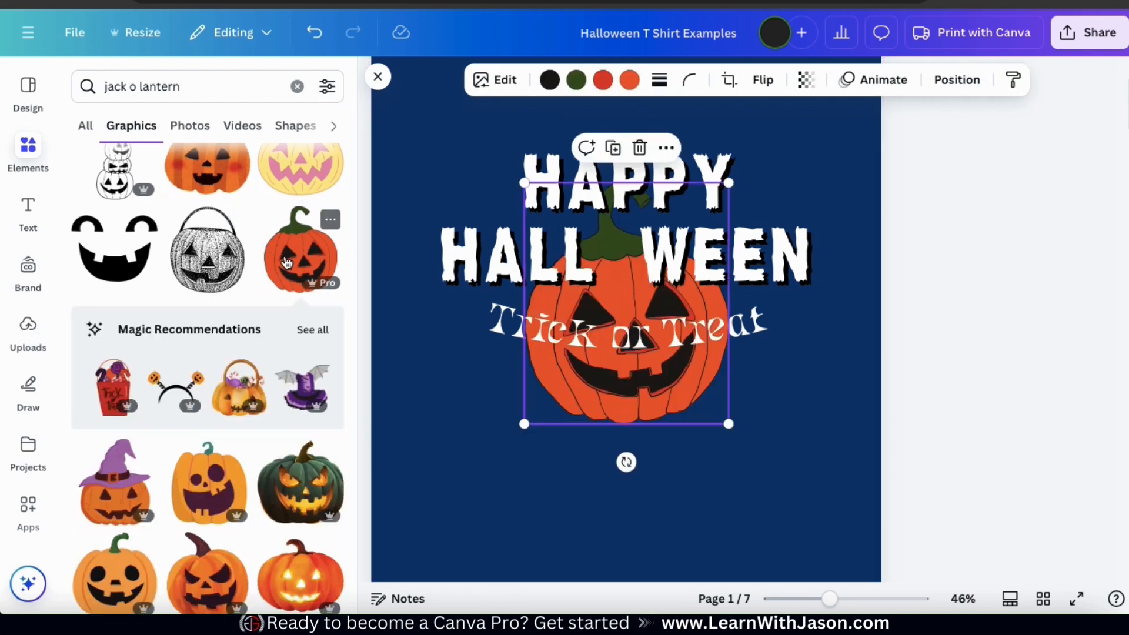
# Step: Fit the pumpkin into the gap in HALLOWEEN at about 1.78 by 2.11 in and bring it to the front
pyautogui.moveTo(628, 305); pyautogui.dragTo(627, 304)
pyautogui.moveTo(723, 215); pyautogui.dragTo(699, 219)
pyautogui.moveTo(658, 304); pyautogui.dragTo(613, 289)
pyautogui.moveTo(585, 205); pyautogui.dragTo(587, 210)
pyautogui.moveTo(617, 270); pyautogui.dragTo(611, 270)
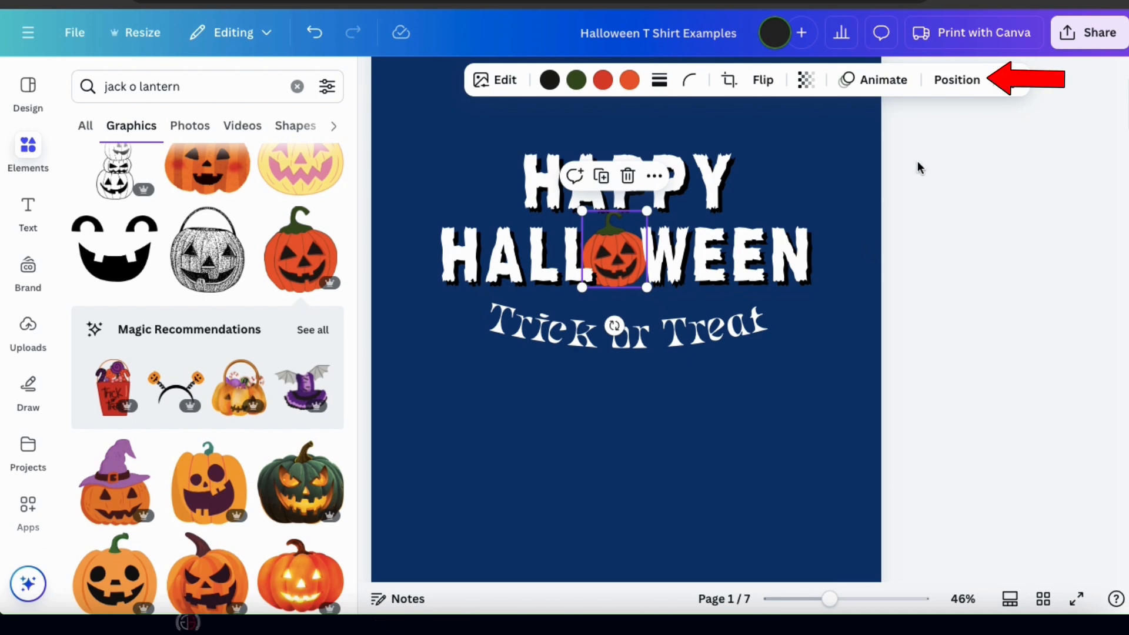
pyautogui.click(956, 89)
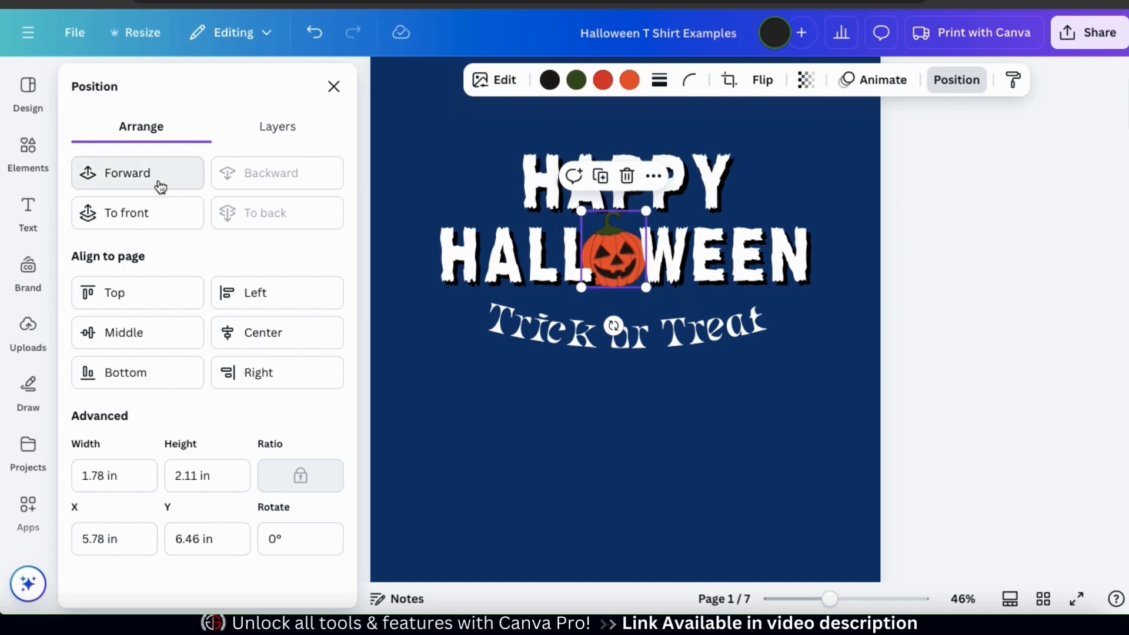
pyautogui.click(166, 218)
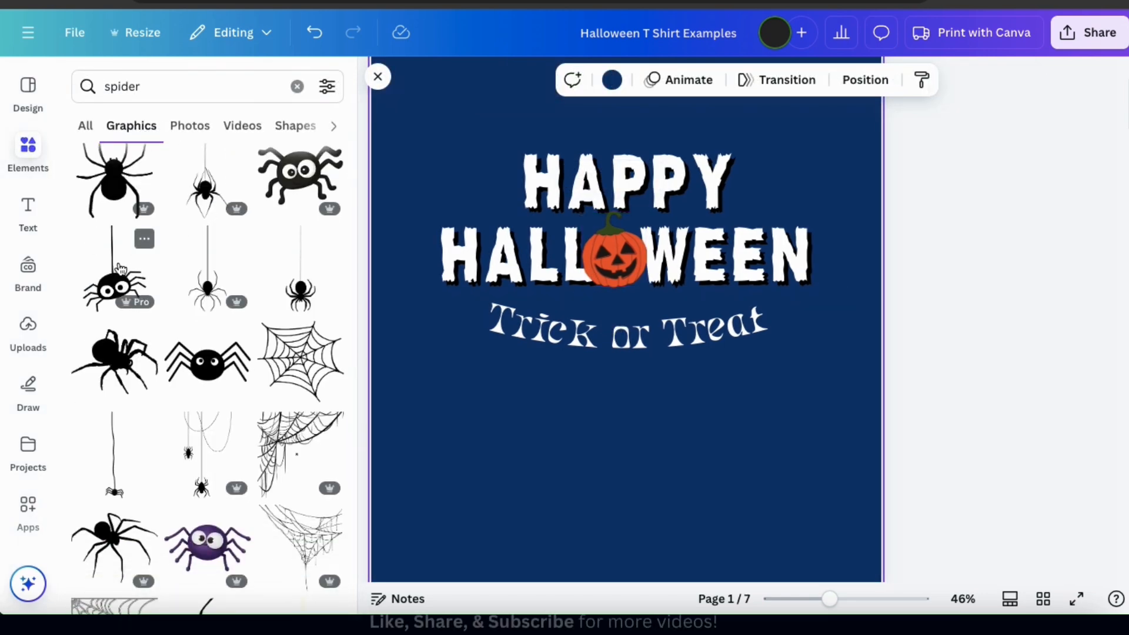
# Step: Place the hanging black spider with big eyes under the end of HALLOWEEN and send it backward behind the heading
pyautogui.moveTo(119, 269); pyautogui.dragTo(742, 320)
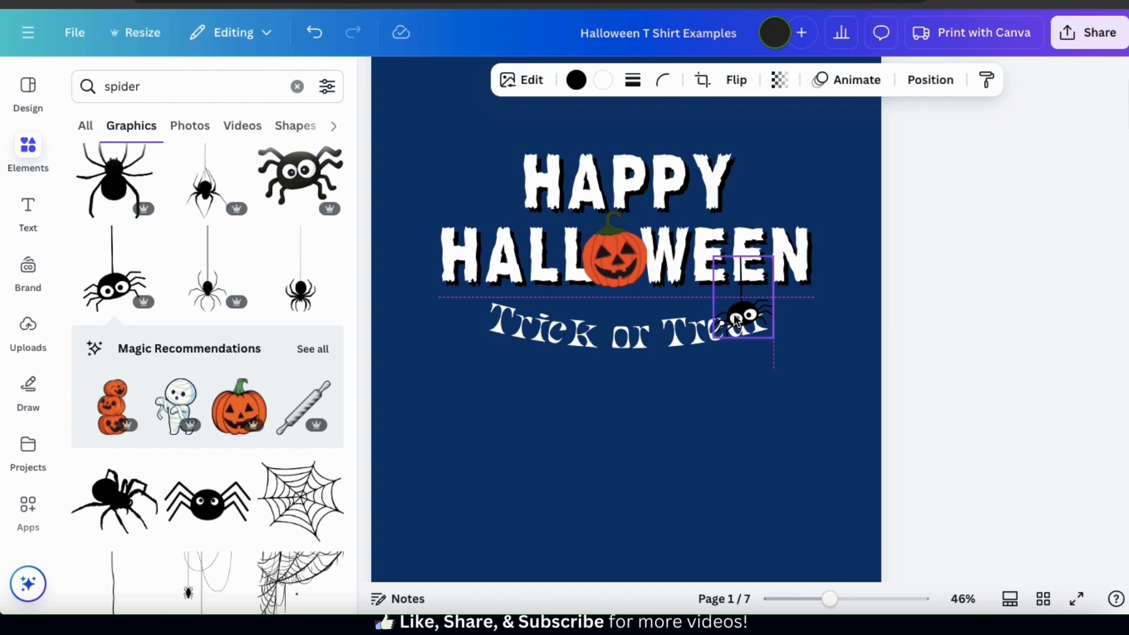
pyautogui.click(929, 79)
pyautogui.click(321, 174)
# Step: Flatten the curve of the "Trick or Treat" text, shrink it and move it directly beneath HALL
pyautogui.click(525, 325)
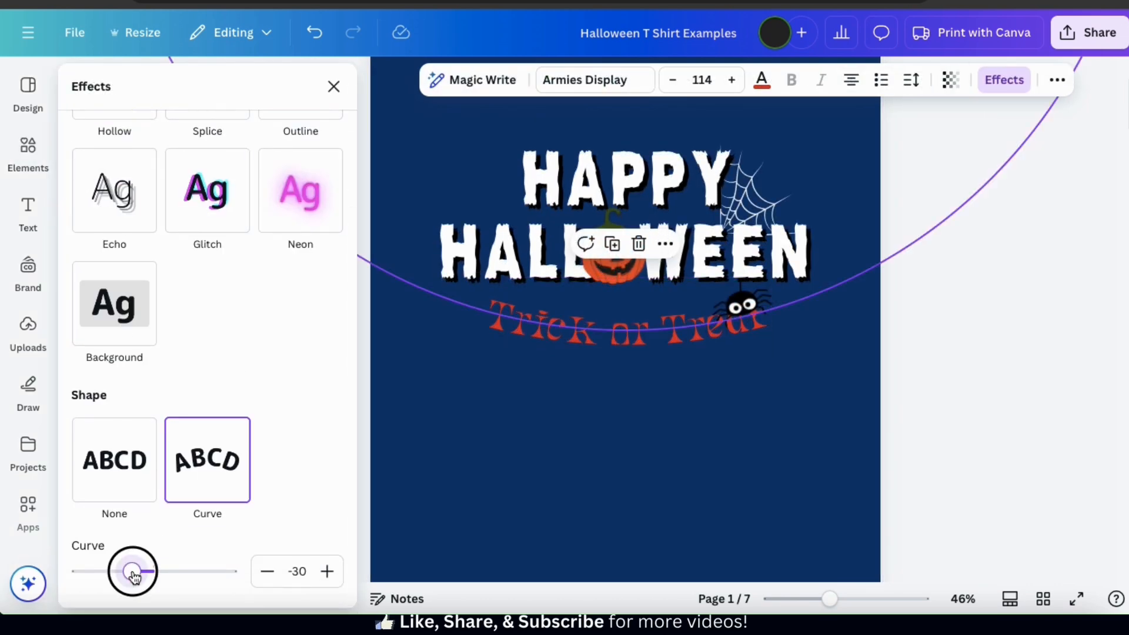
pyautogui.moveTo(134, 575); pyautogui.dragTo(154, 573)
pyautogui.moveTo(594, 329); pyautogui.dragTo(549, 310)
pyautogui.moveTo(715, 341); pyautogui.dragTo(583, 308)
pyautogui.click(763, 381)
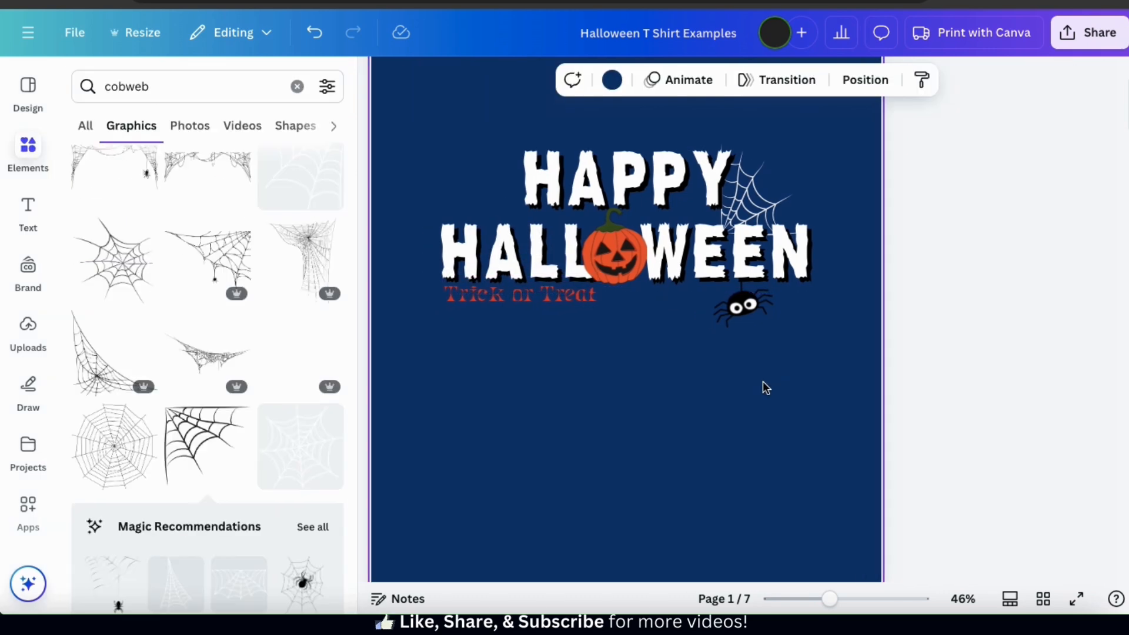
pyautogui.click(897, 292)
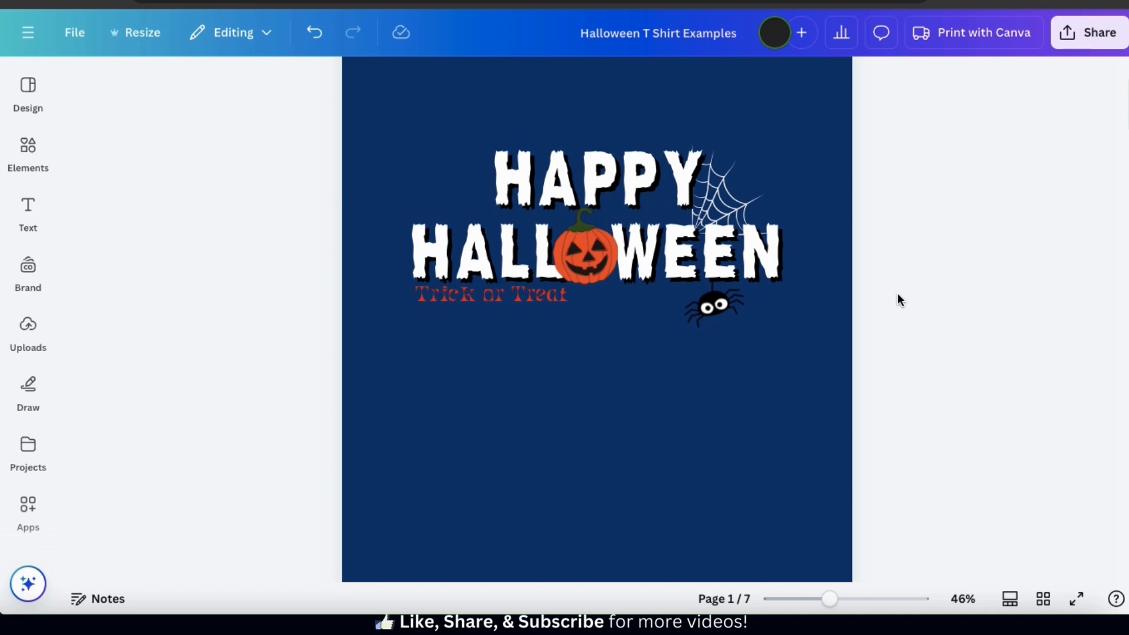
# Step: Open the T-shirt print options for the design and enlarge the shirt mockup
pyautogui.click(971, 36)
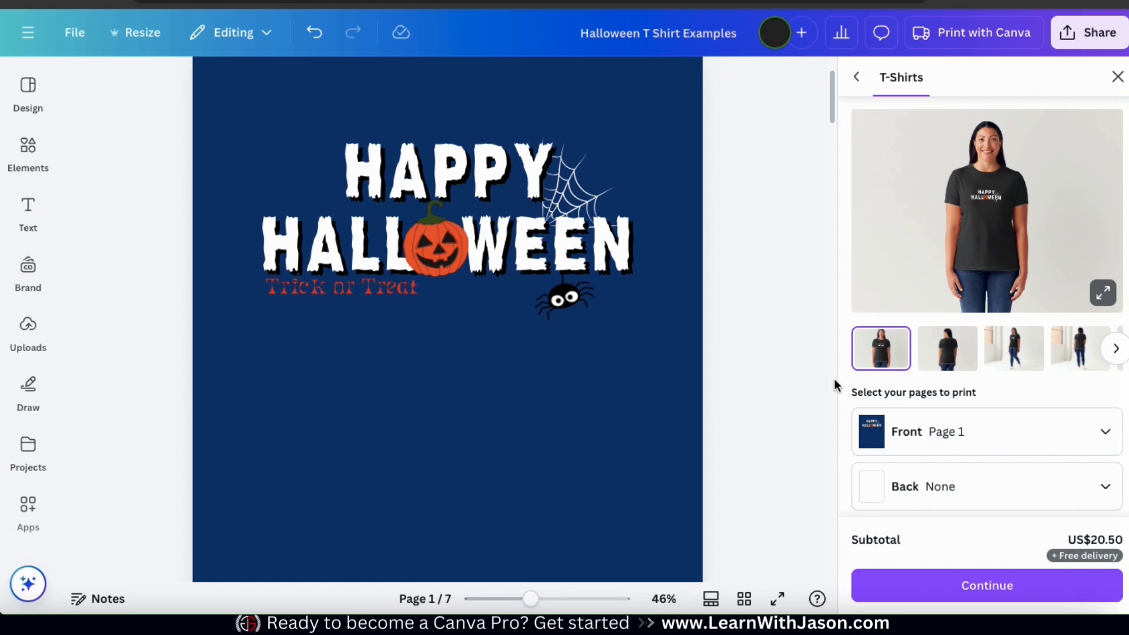
pyautogui.click(1103, 292)
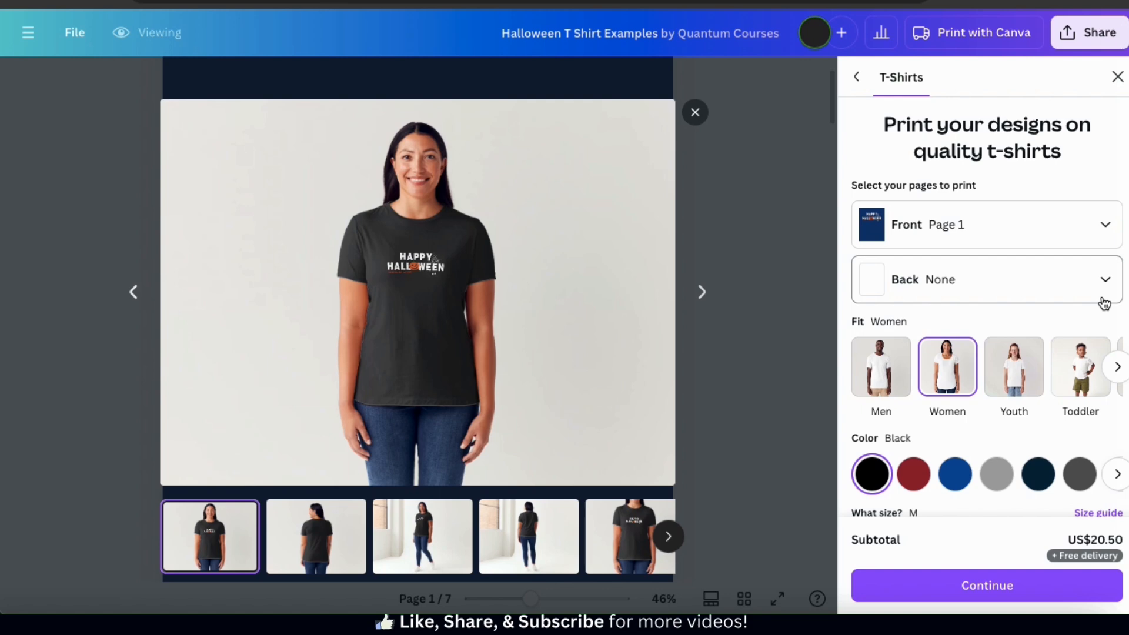
# Step: View the women's black T-shirt mockup in the walking, seated and close-up front poses, and close the print preview
pyautogui.click(424, 546)
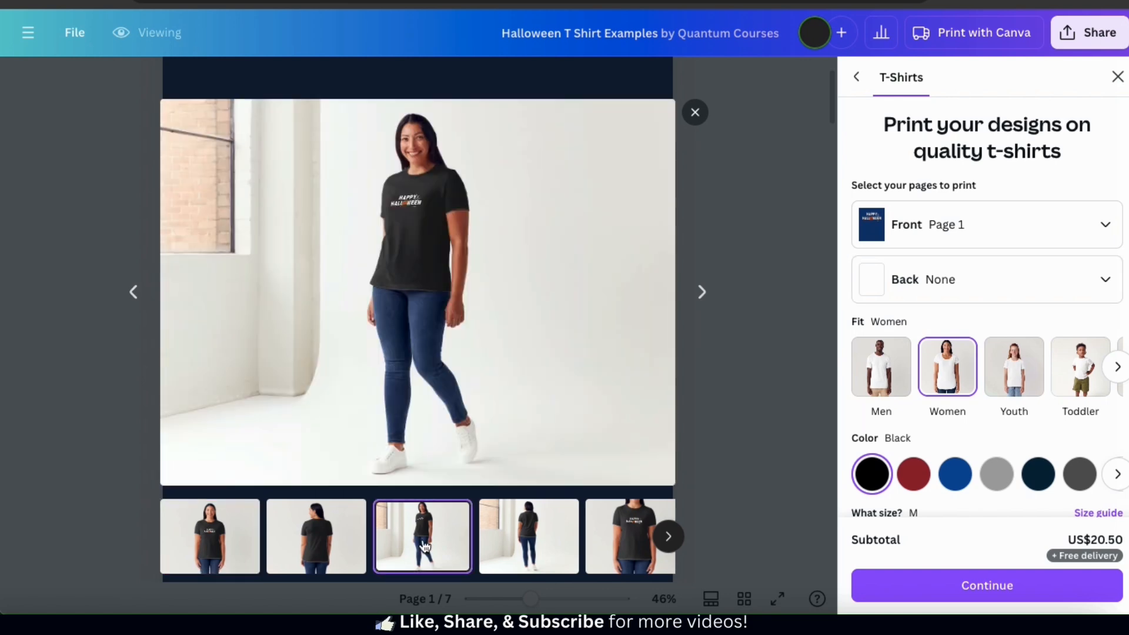
pyautogui.hscroll(3, 566, 534)
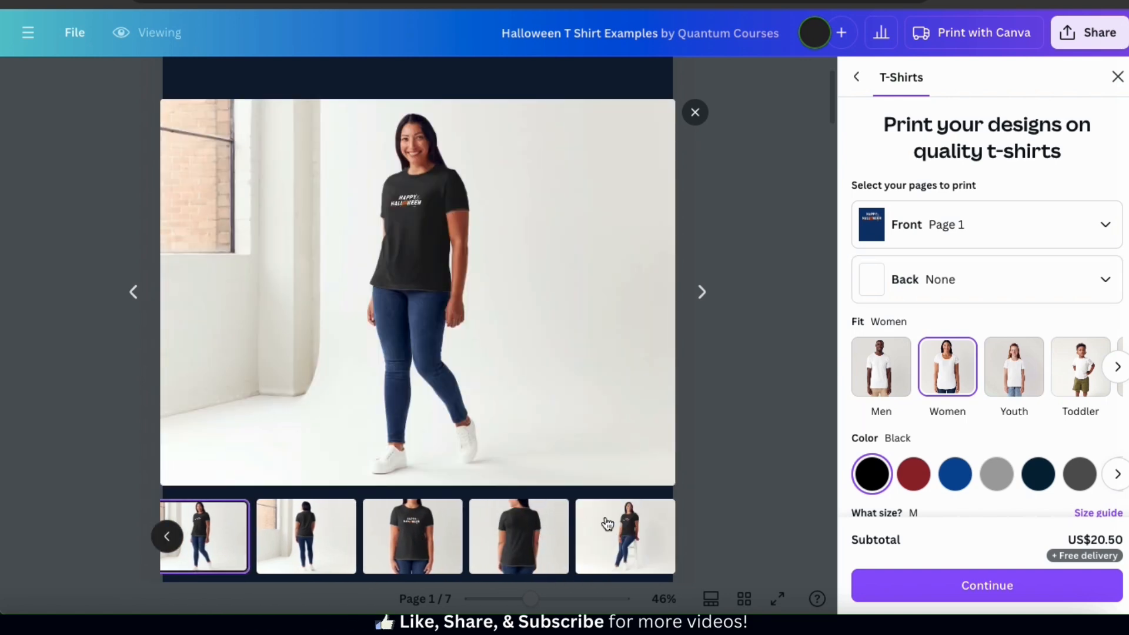
pyautogui.click(618, 527)
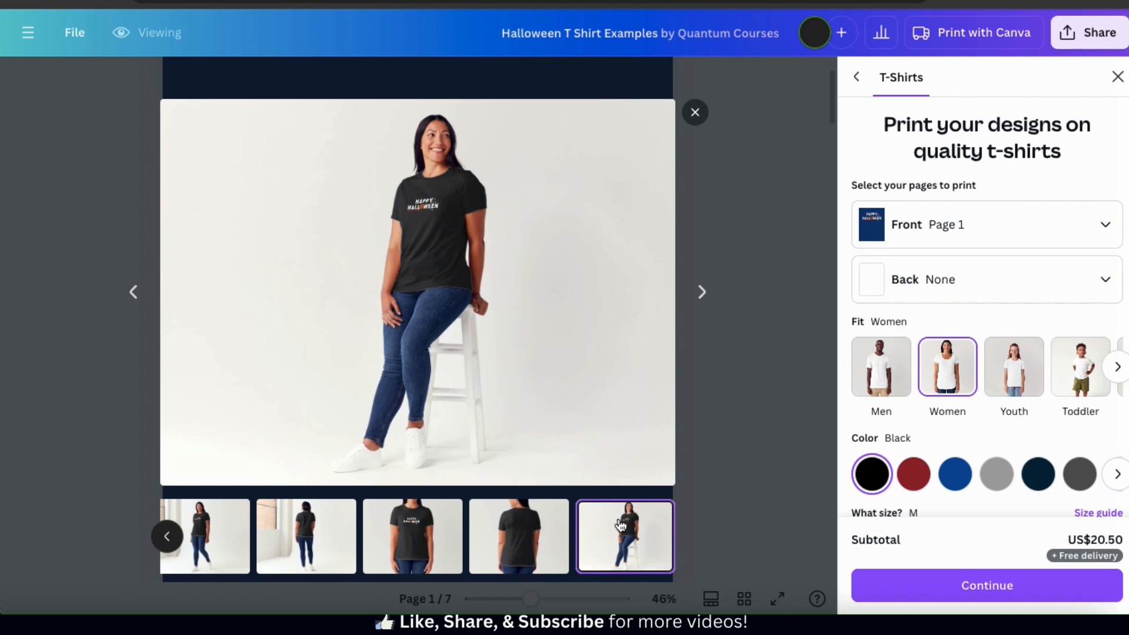
pyautogui.click(442, 546)
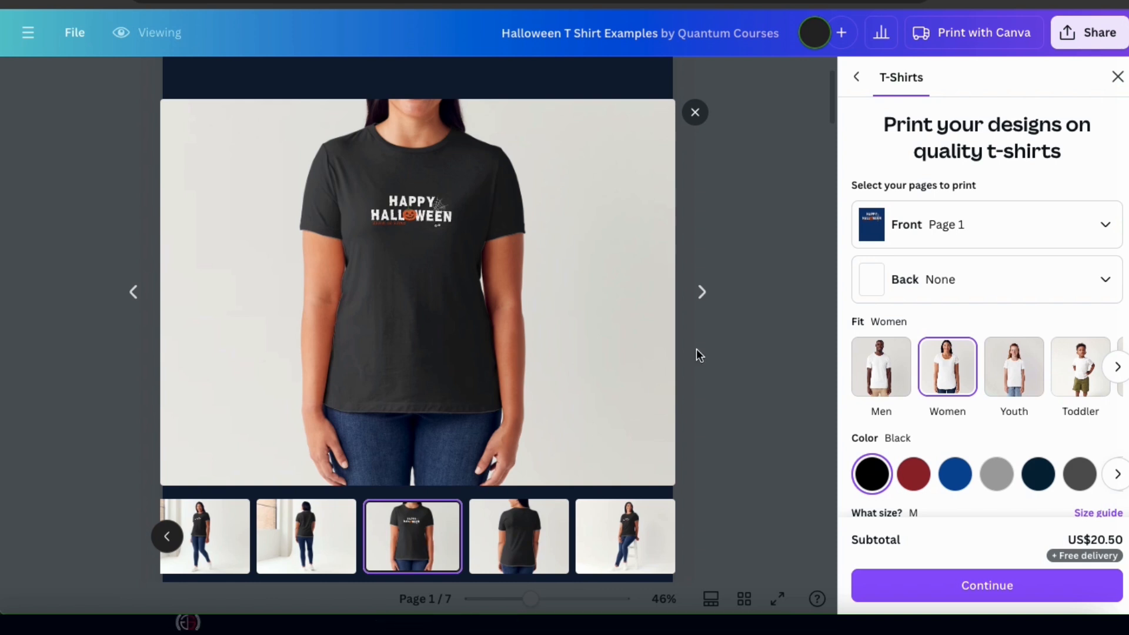
pyautogui.click(1117, 76)
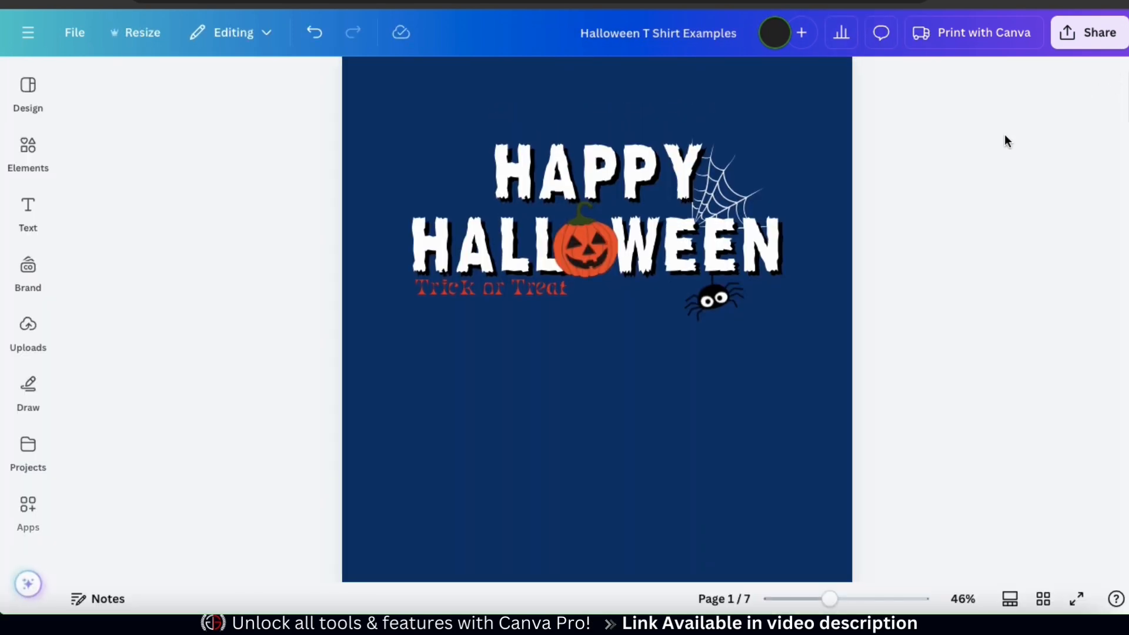
# Step: Download page 1 as a PNG at size 2.25 (3,500 × 4,500 px) with a transparent background
pyautogui.click(1095, 39)
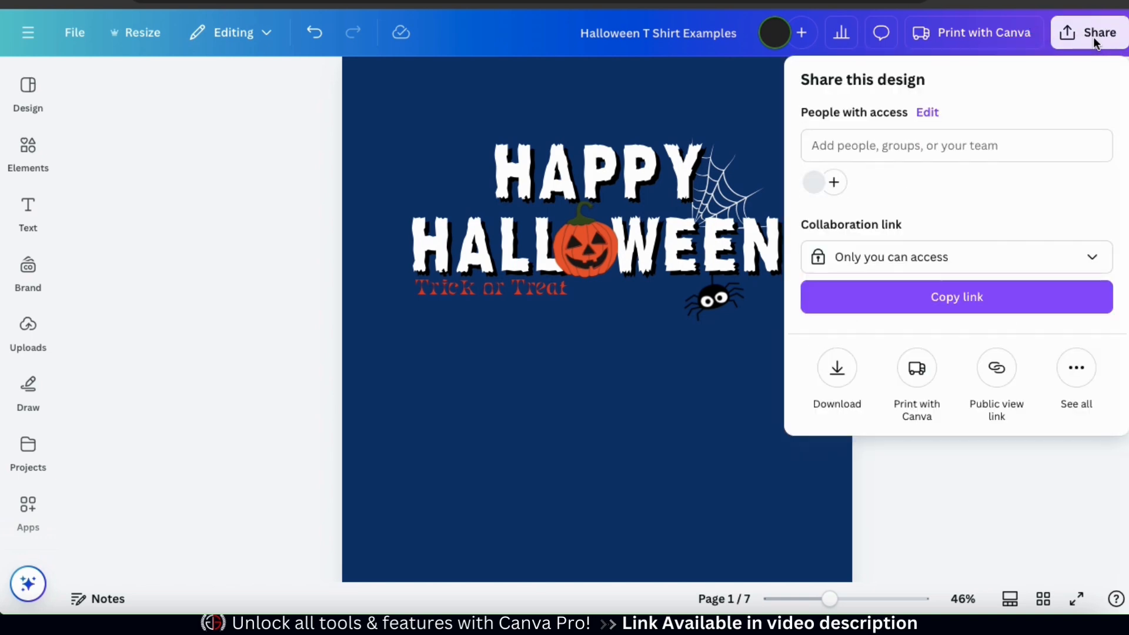
pyautogui.click(847, 373)
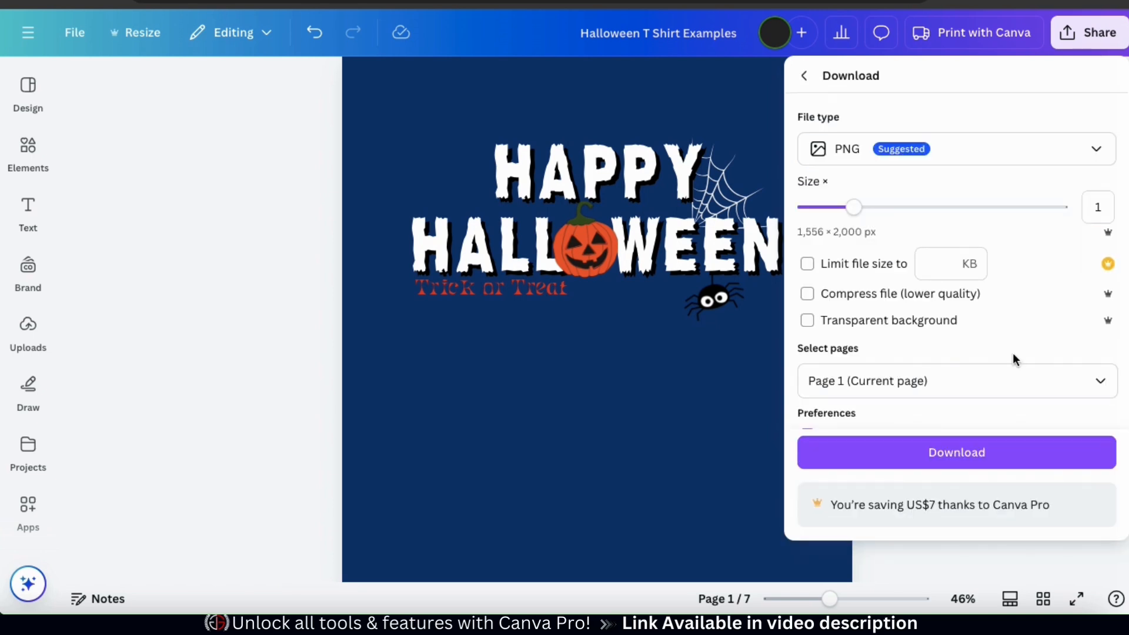
pyautogui.click(1097, 154)
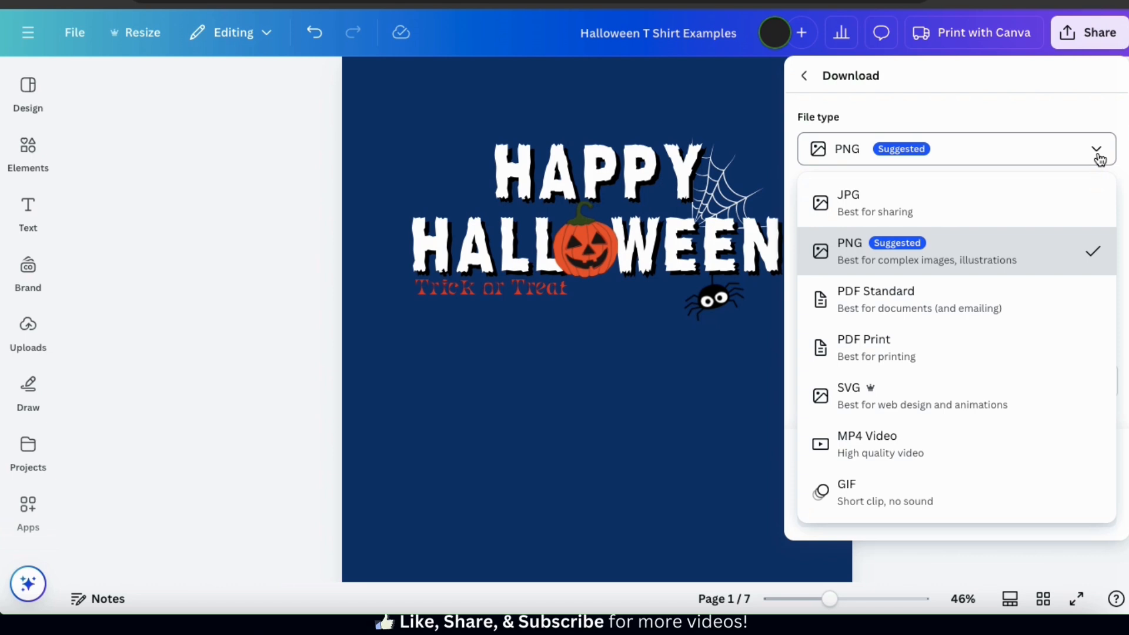
pyautogui.click(1099, 156)
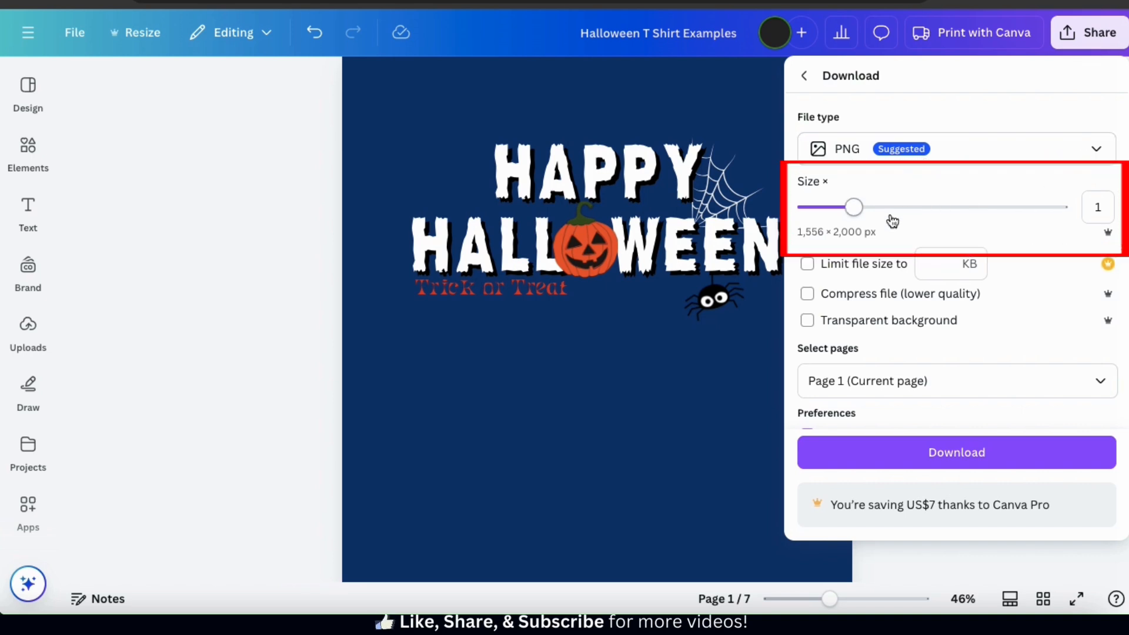
pyautogui.click(869, 213)
pyautogui.moveTo(869, 213); pyautogui.dragTo(974, 218)
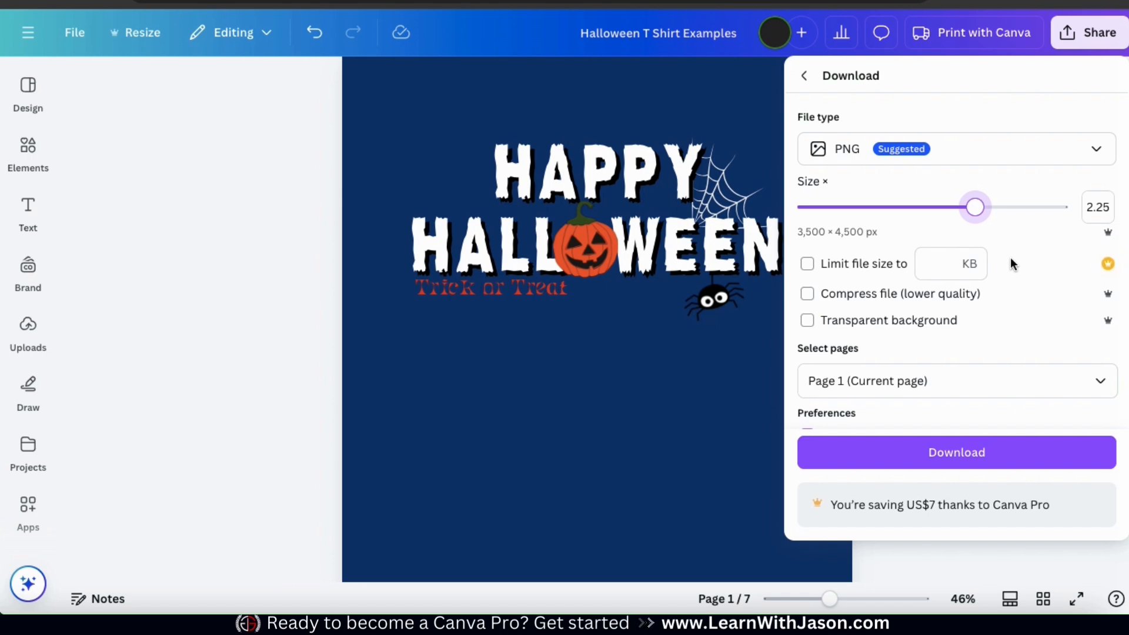
pyautogui.click(854, 328)
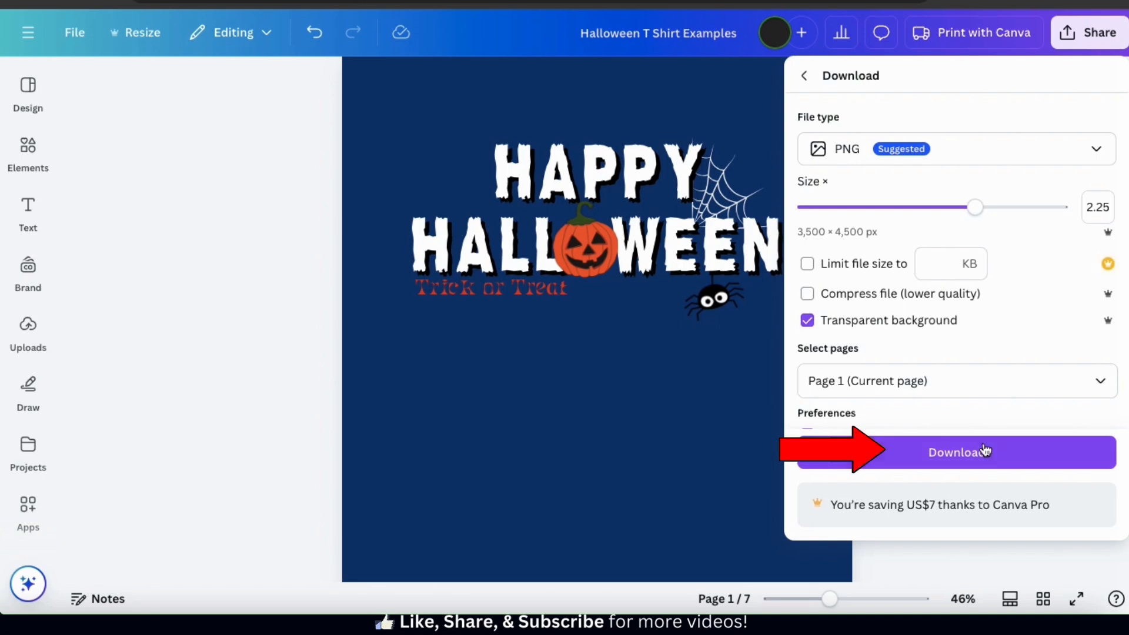
pyautogui.click(952, 464)
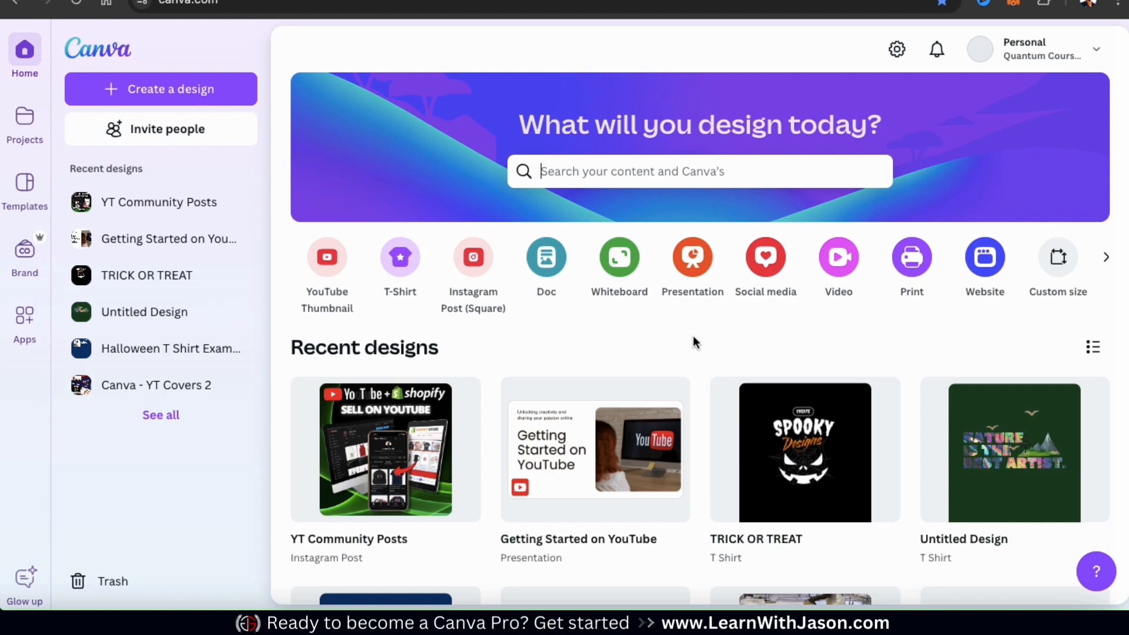
# Step: Search Canva's home page for Halloween T-shirt, open the 14 × 18 in Halloween T-Shirt category and create a blank design
pyautogui.click(683, 174)
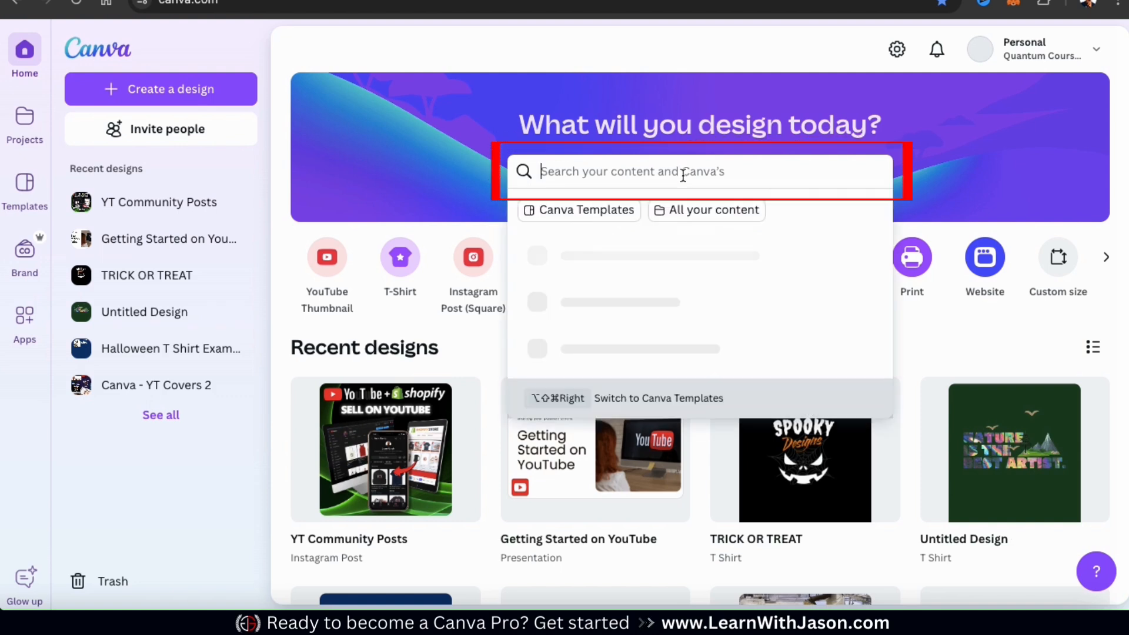
pyautogui.write('Hallowee')
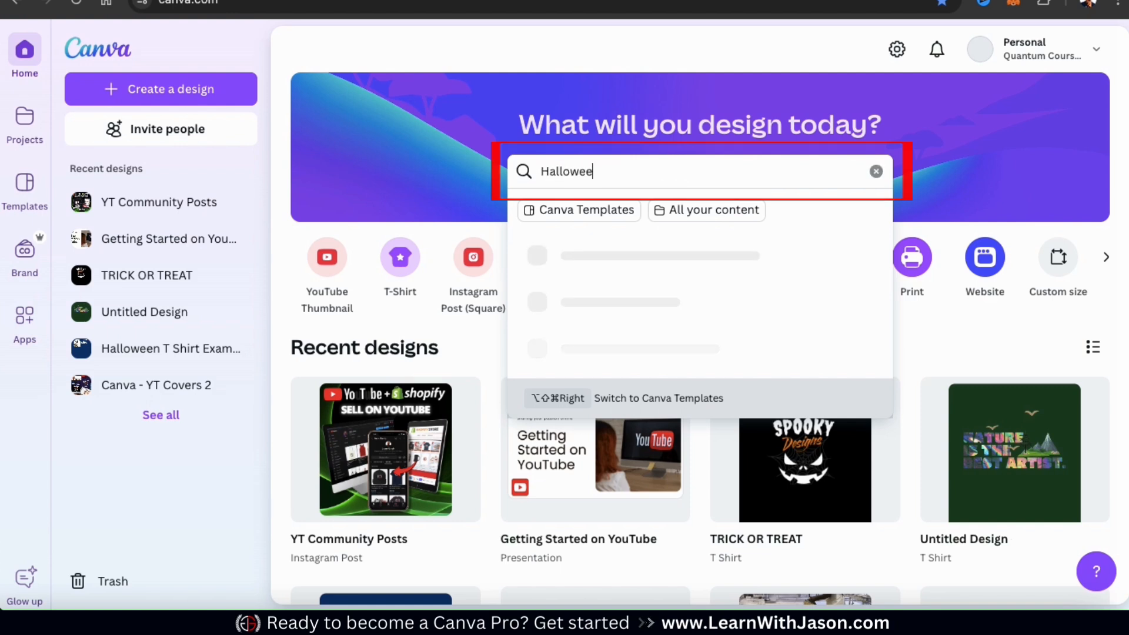
pyautogui.write('n T-shirt')
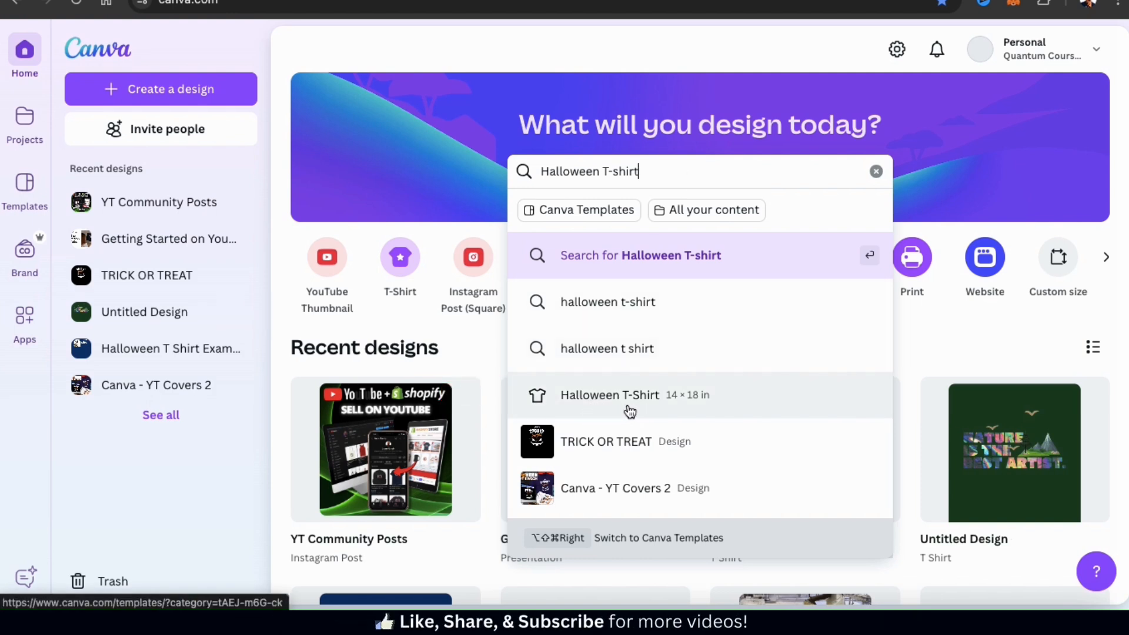
pyautogui.click(608, 406)
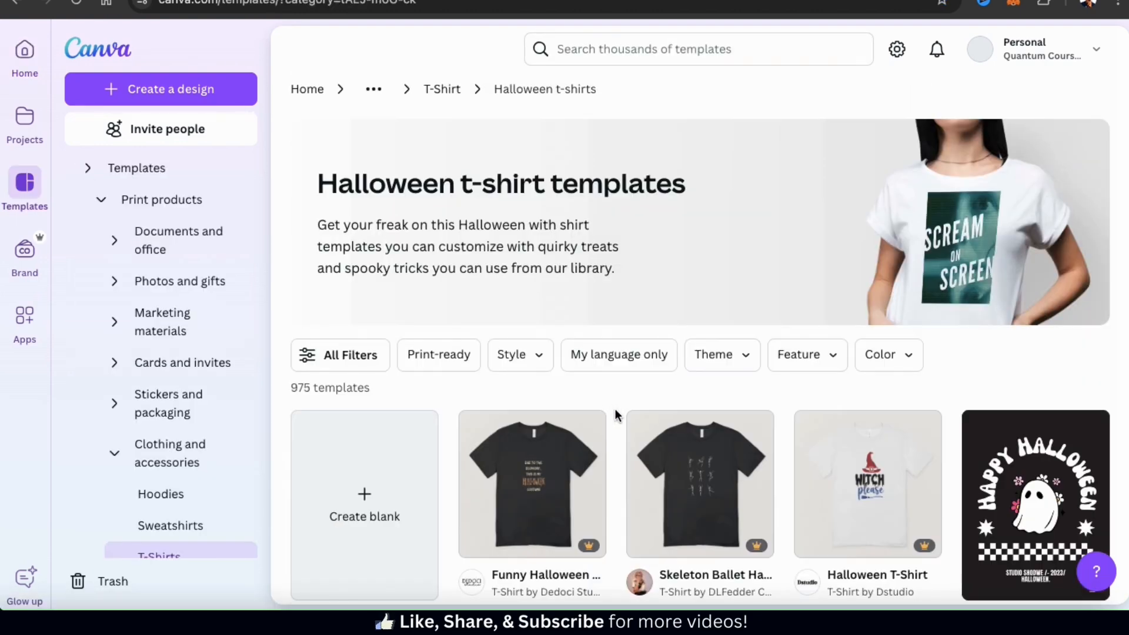
pyautogui.scroll(-2, 615, 412)
pyautogui.scroll(-2, 615, 415)
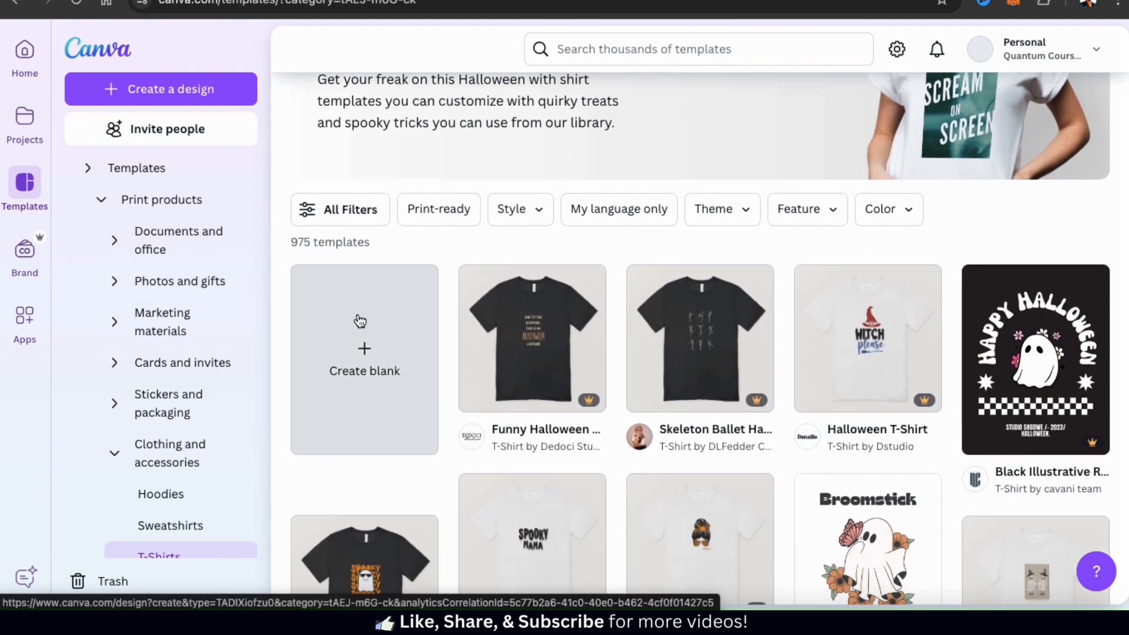
pyautogui.click(370, 404)
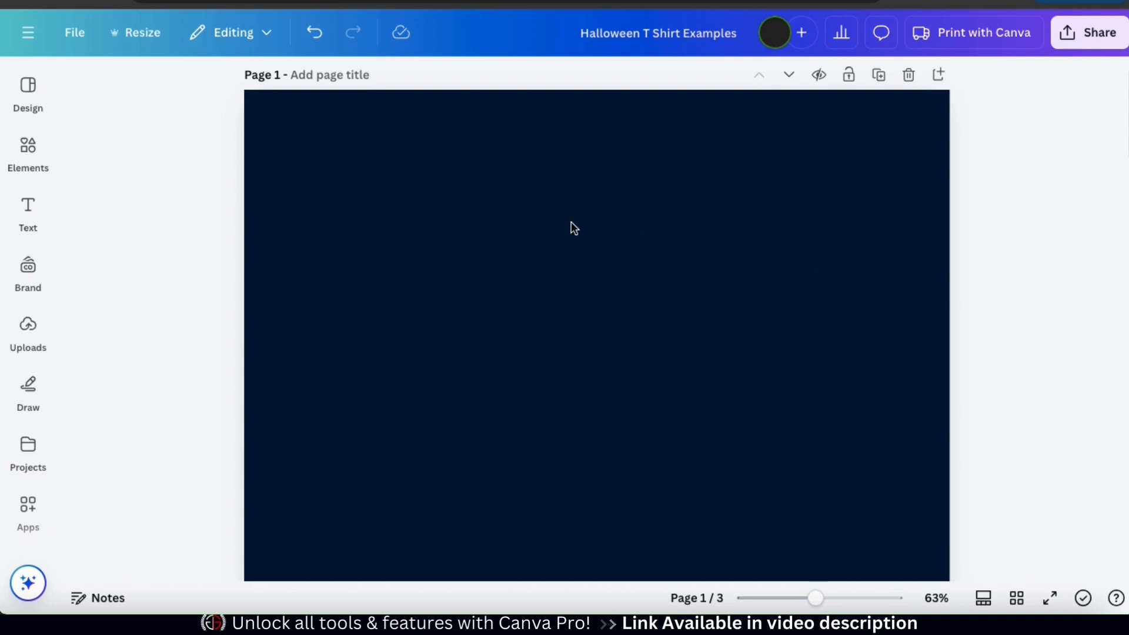
# Step: Add the "SCARY story" font combination to the dark navy page 1
pyautogui.click(34, 218)
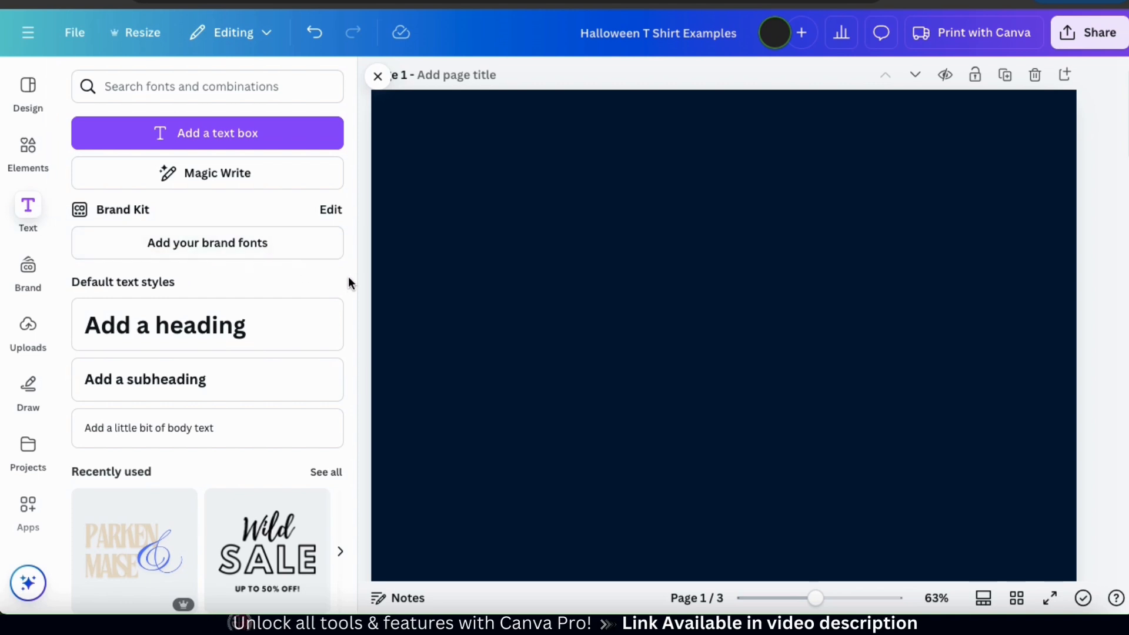
pyautogui.scroll(-6, 348, 277)
pyautogui.scroll(-2, 349, 283)
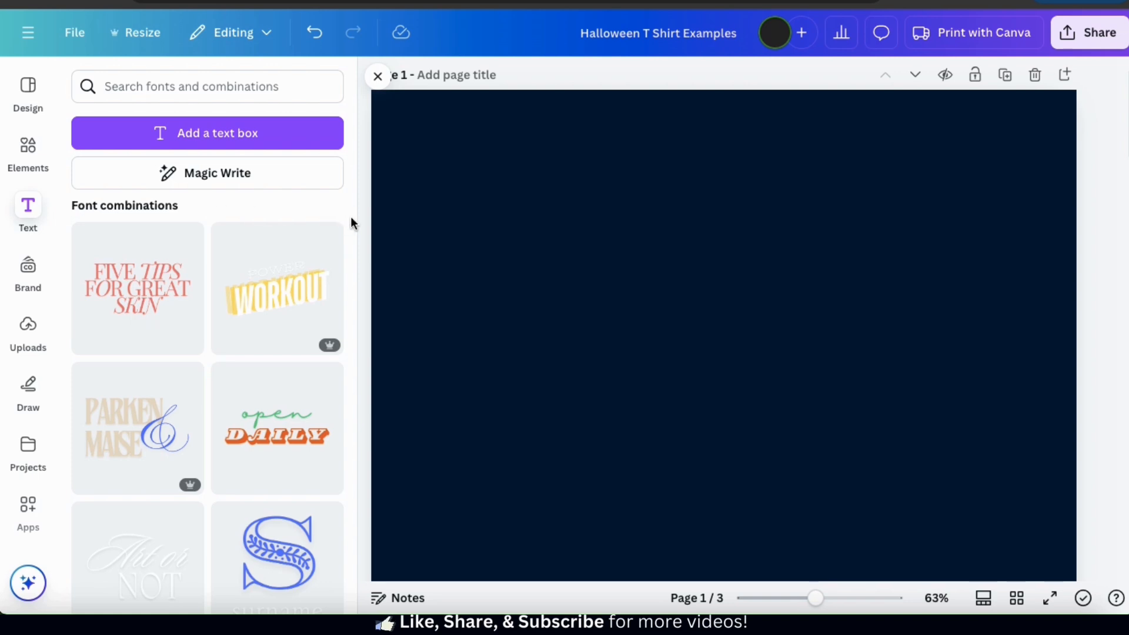
pyautogui.scroll(-6, 350, 217)
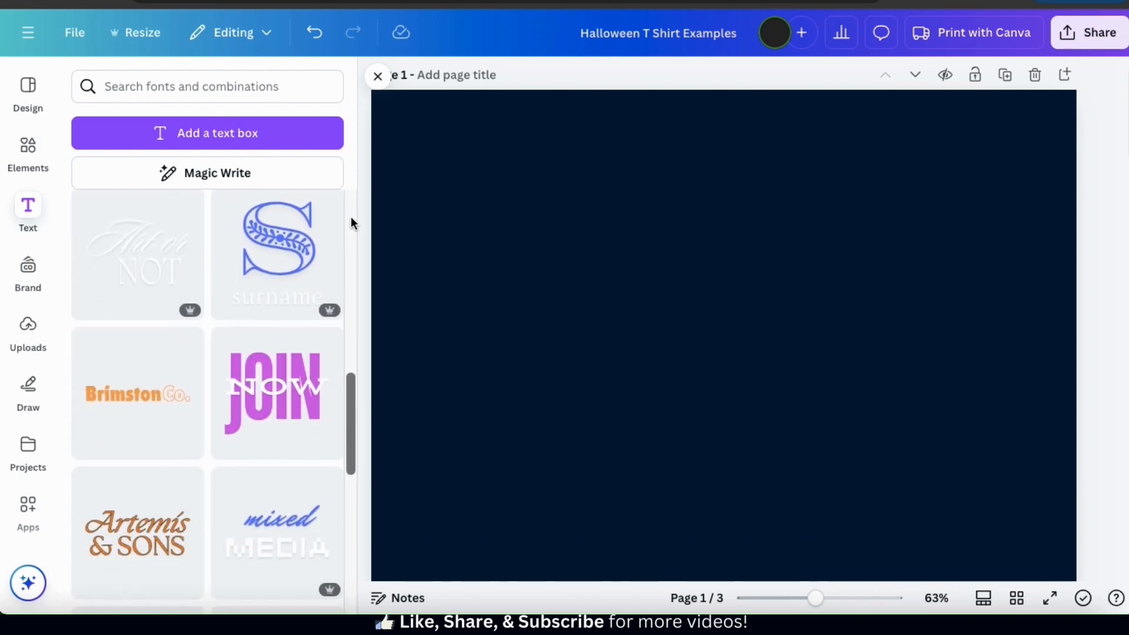
pyautogui.scroll(-5, 351, 217)
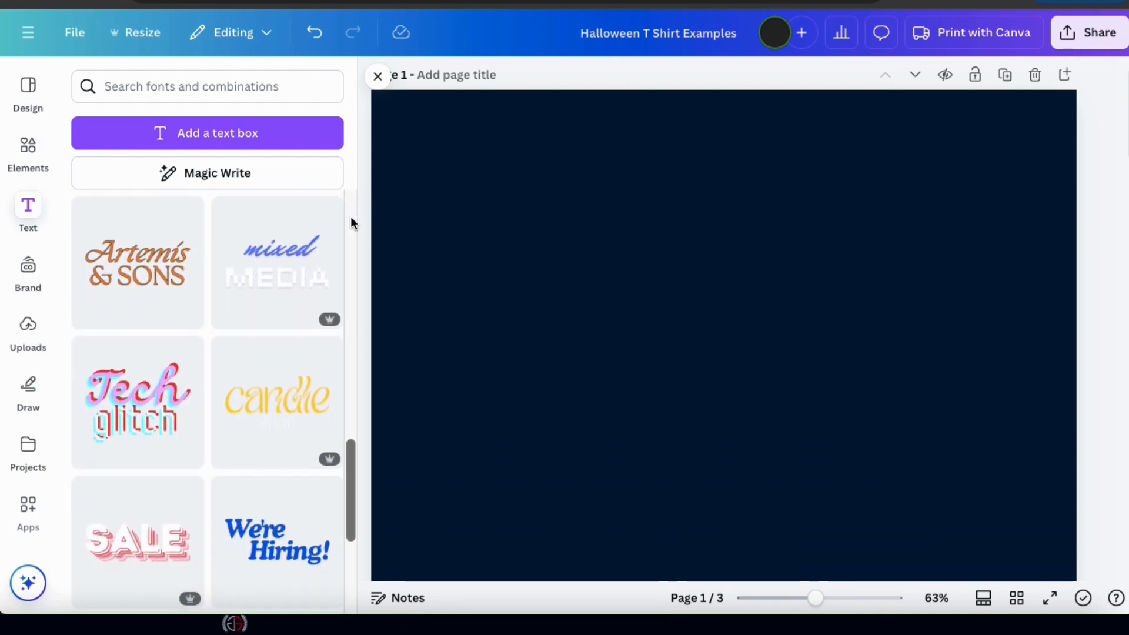
pyautogui.scroll(-7, 350, 222)
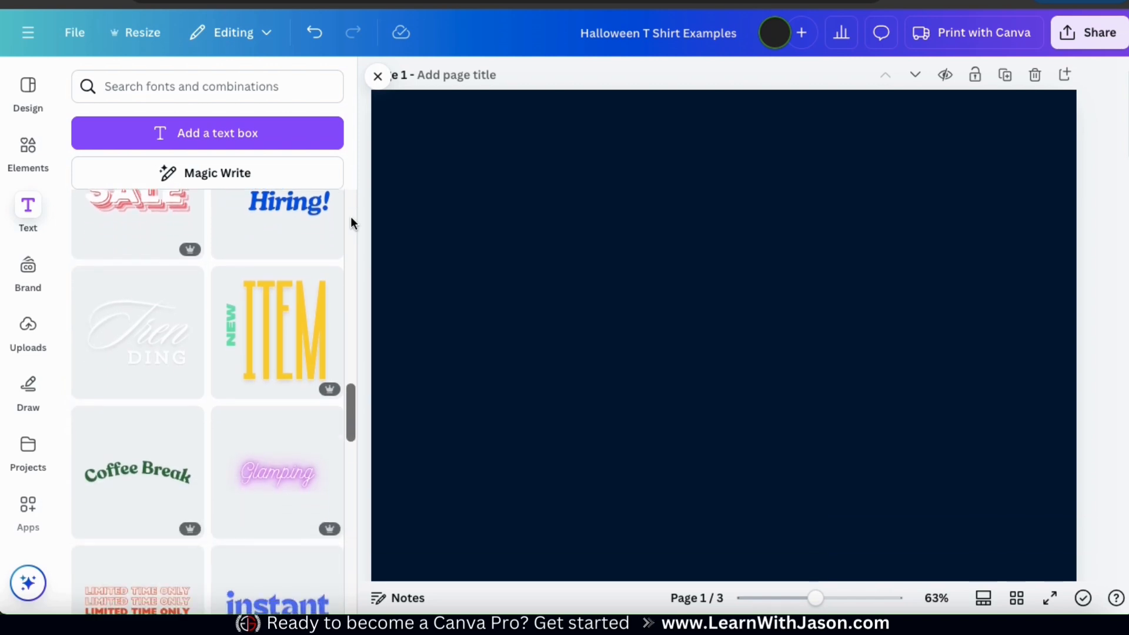
pyautogui.scroll(-8, 351, 222)
pyautogui.scroll(-8, 351, 219)
pyautogui.scroll(-3, 351, 219)
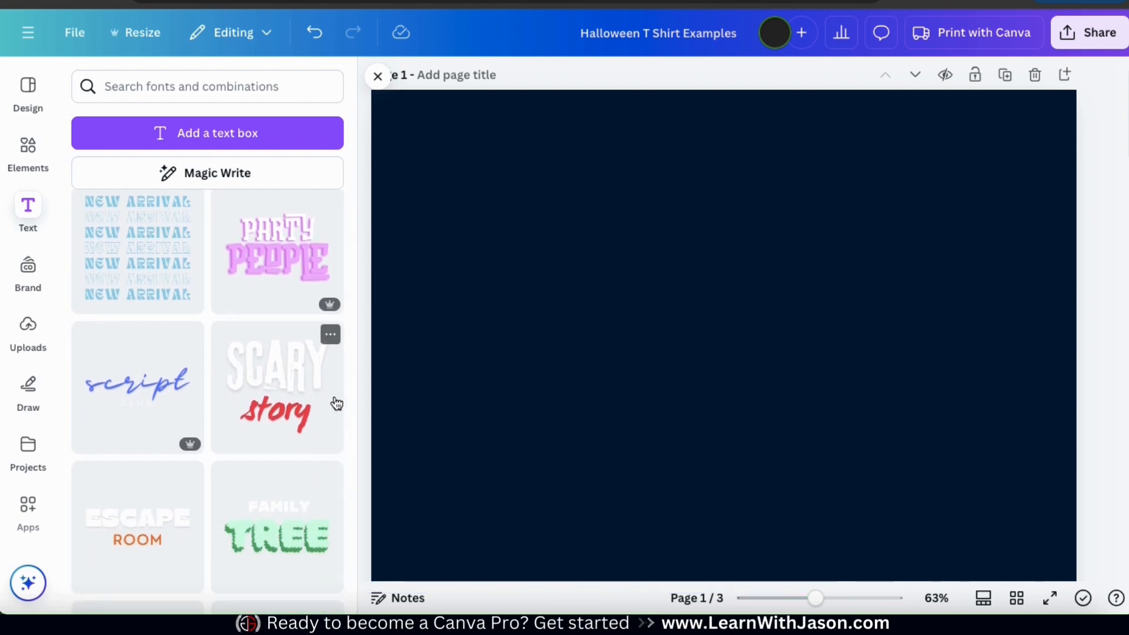
pyautogui.click(286, 432)
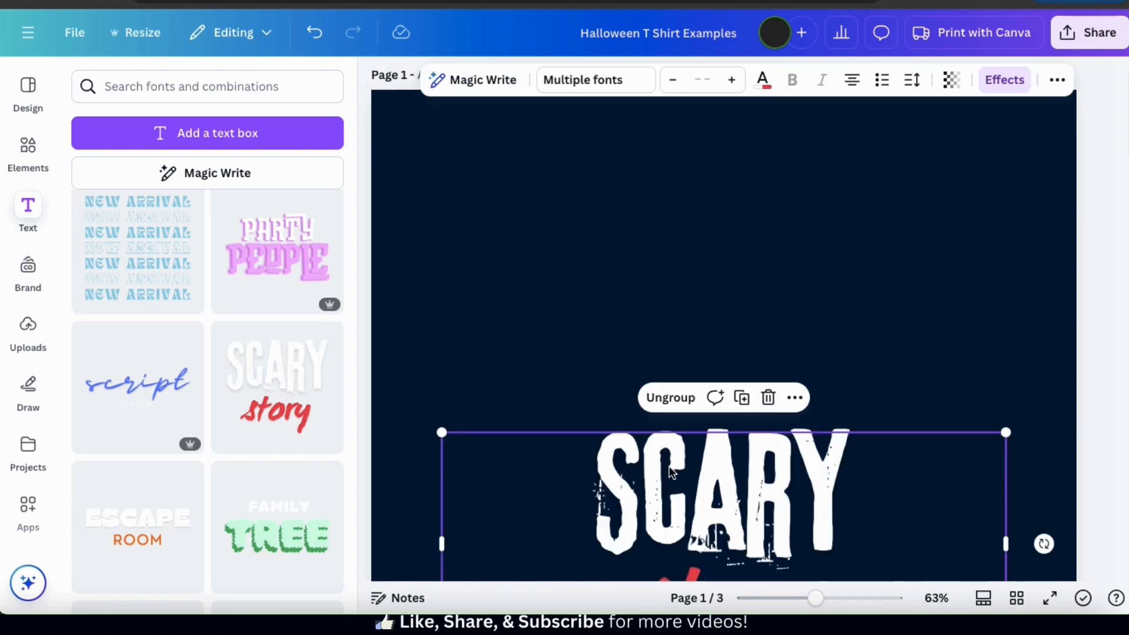
# Step: Move the "SCARY story" text group to the upper part of the page and enlarge it to about 13.7 by 5.4 in
pyautogui.moveTo(670, 467); pyautogui.dragTo(670, 217)
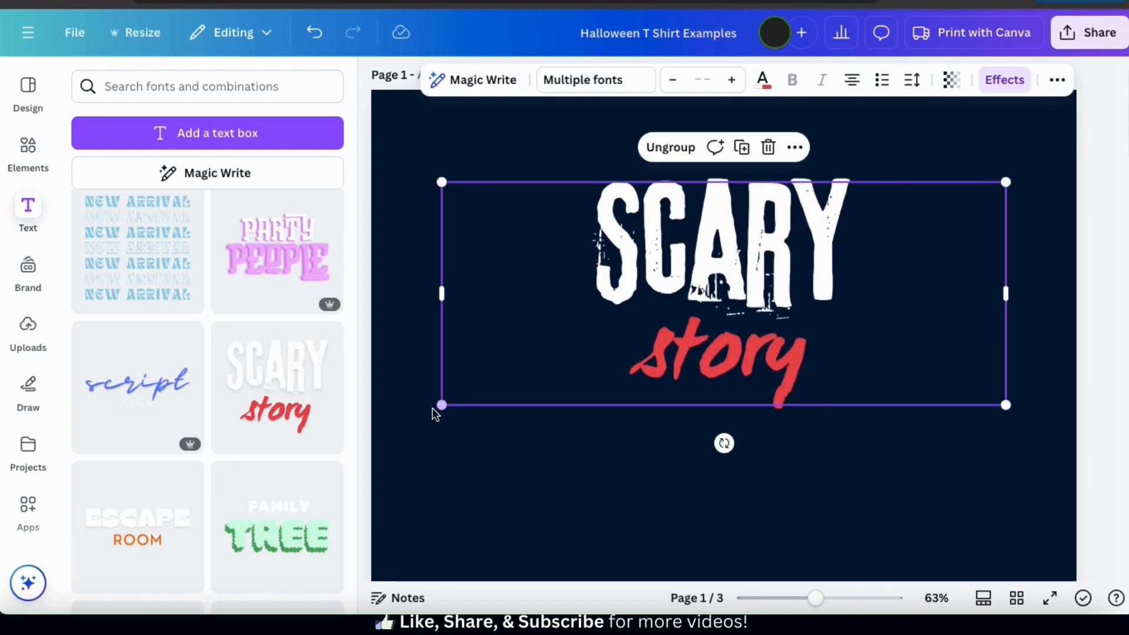
pyautogui.moveTo(438, 405); pyautogui.dragTo(378, 428)
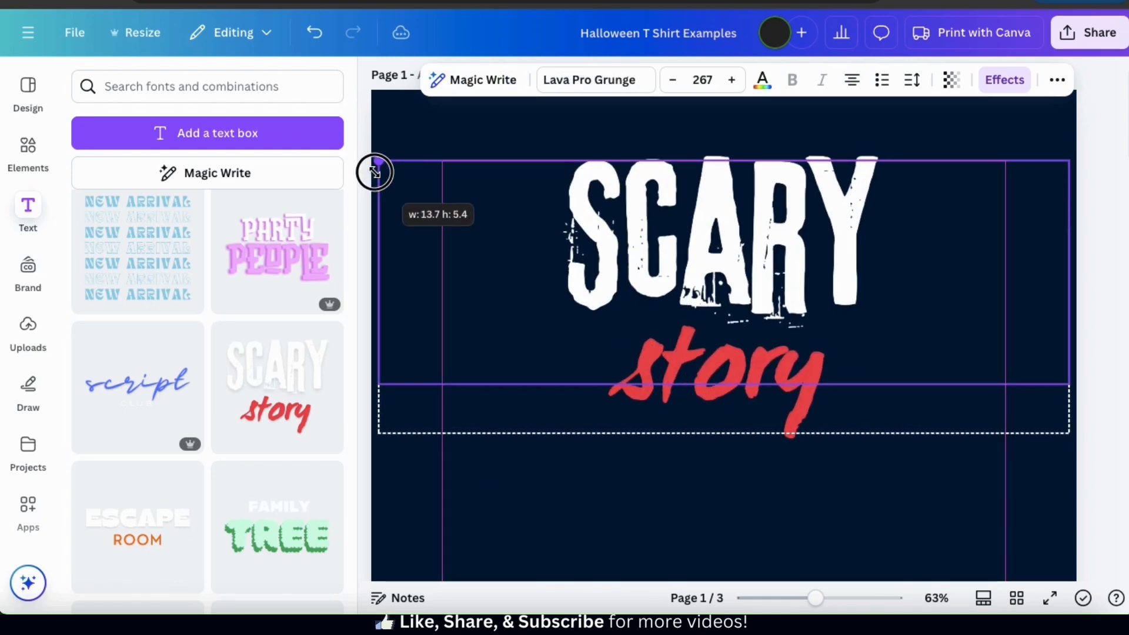
pyautogui.moveTo(373, 171); pyautogui.dragTo(378, 161)
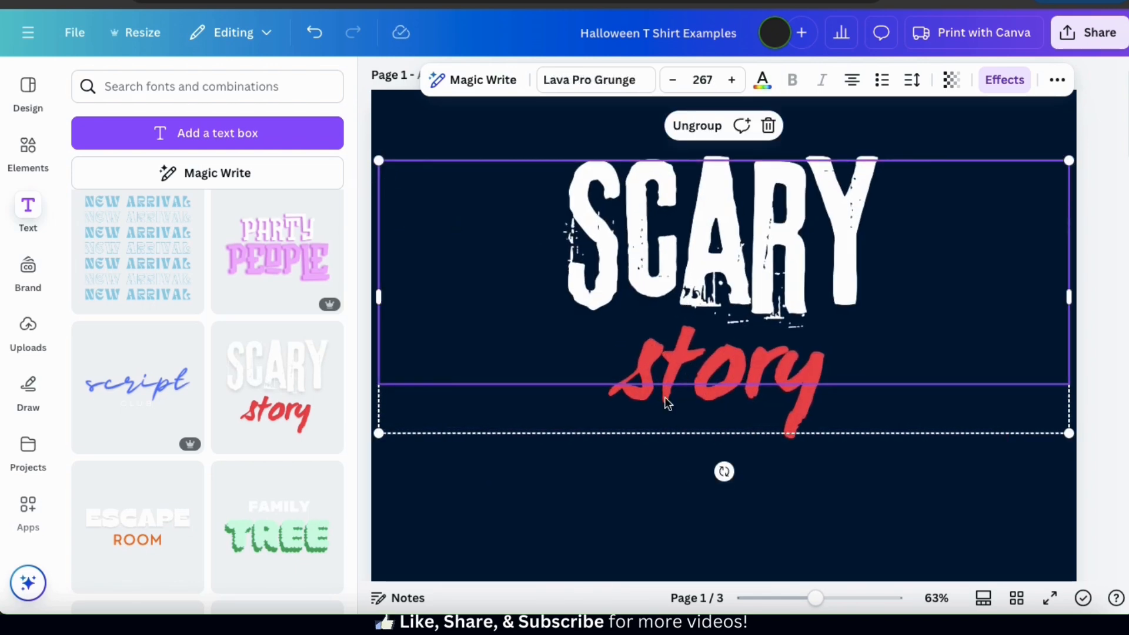
pyautogui.click(775, 486)
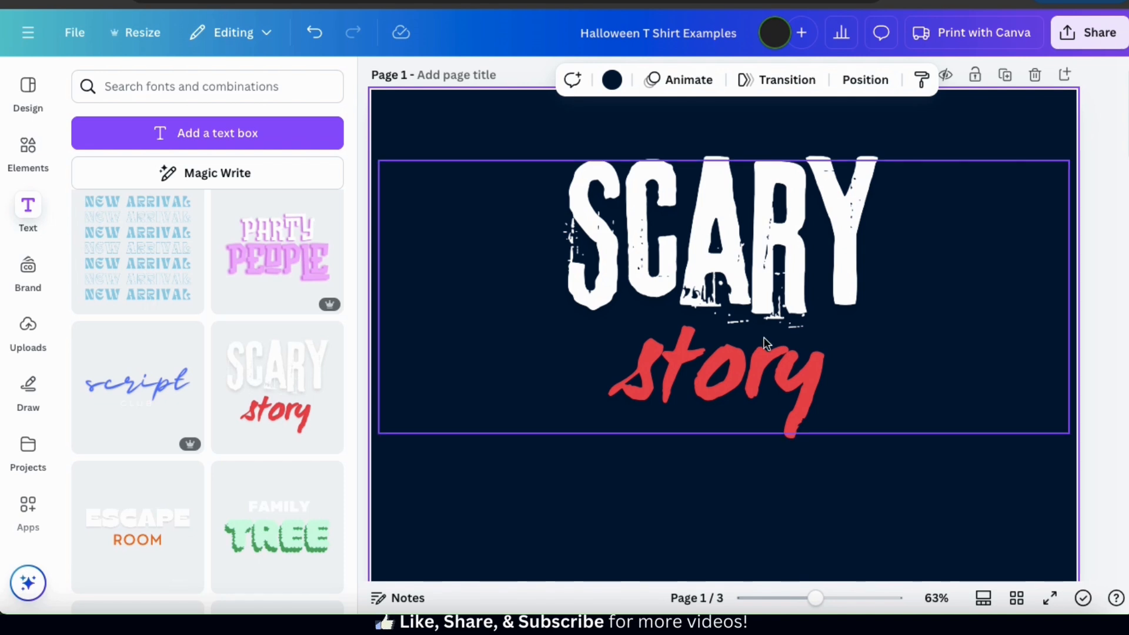
# Step: Replace the word SCARY in the text group with "WITCHES BE"
pyautogui.click(747, 250)
pyautogui.click(745, 246)
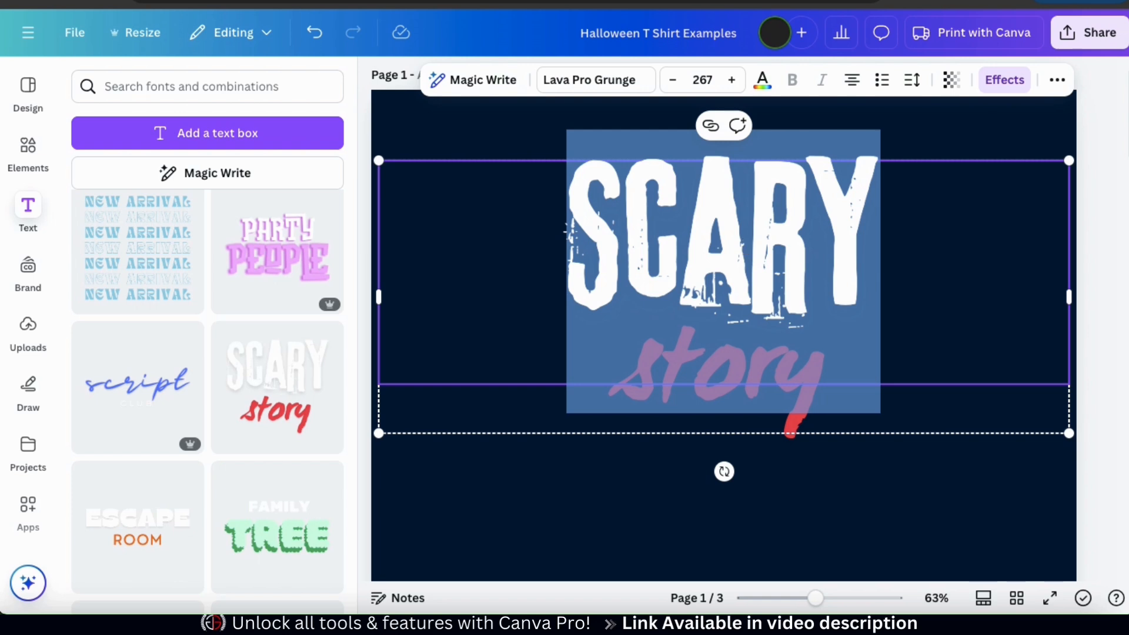
pyautogui.write('WITCHES BE')
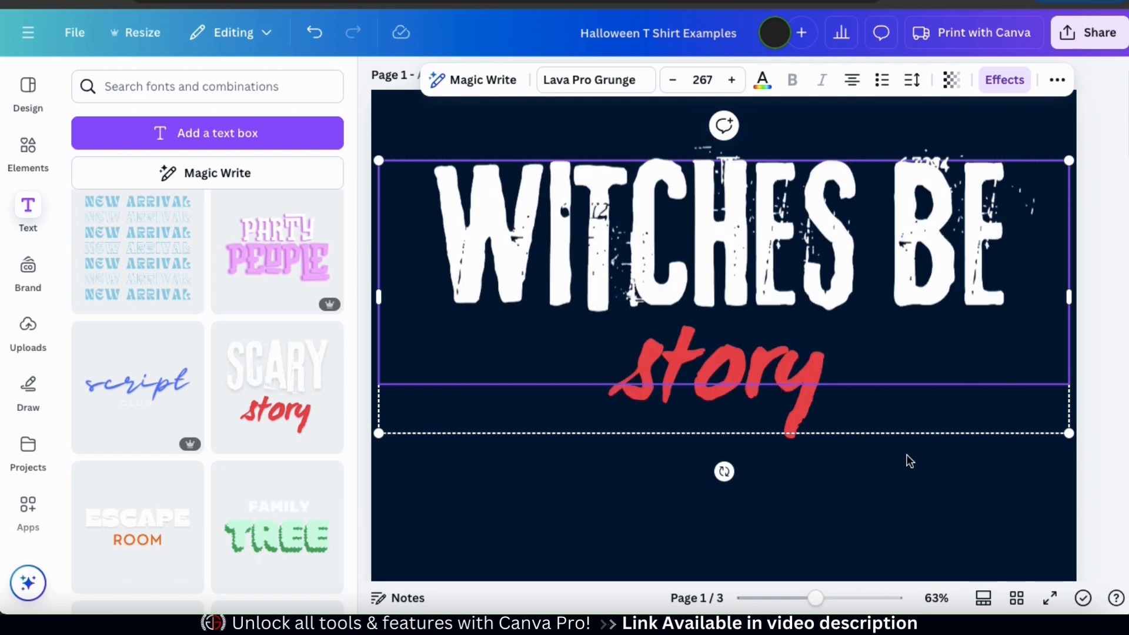
pyautogui.click(908, 459)
# Step: Replace the red word "story" with "Crazy." and keep that text box selected
pyautogui.click(881, 411)
pyautogui.click(881, 411)
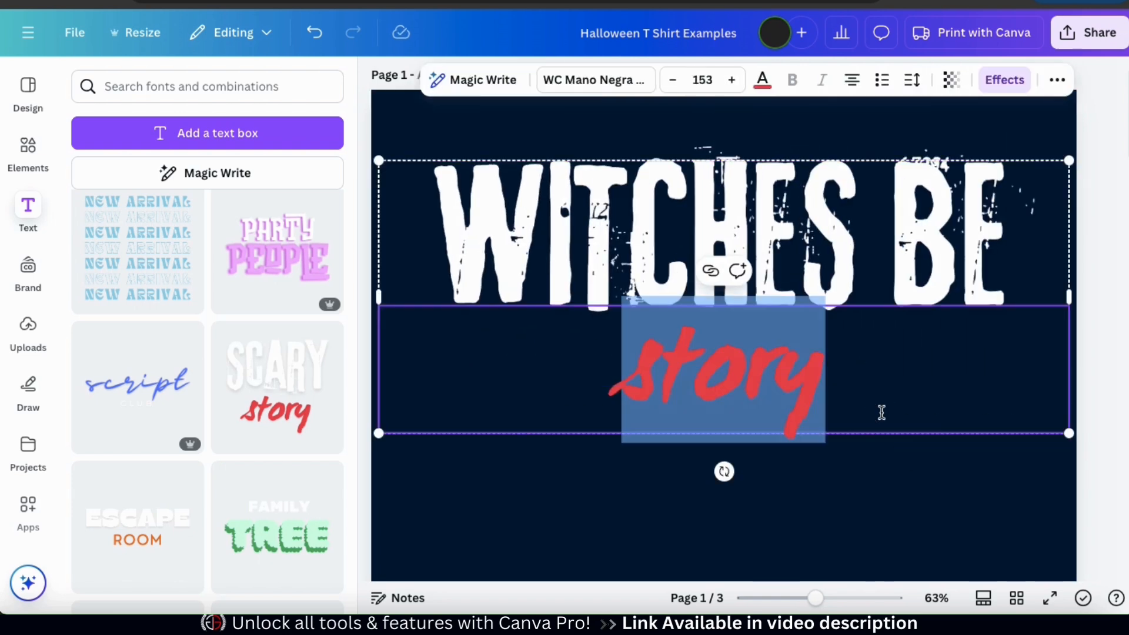
pyautogui.write('Crazy.')
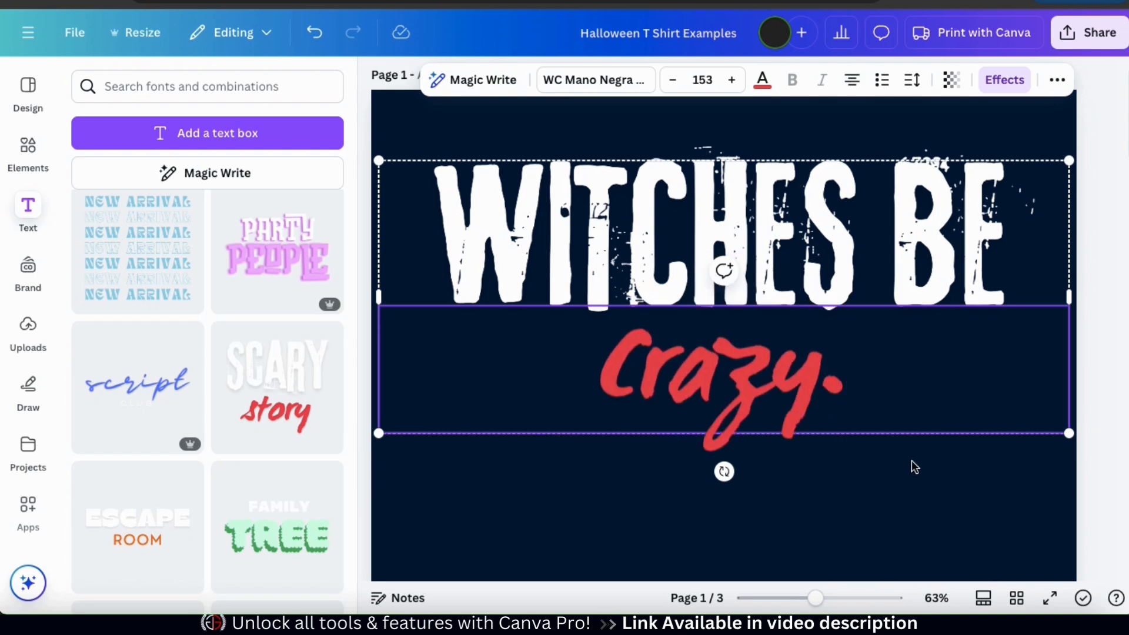
pyautogui.click(949, 506)
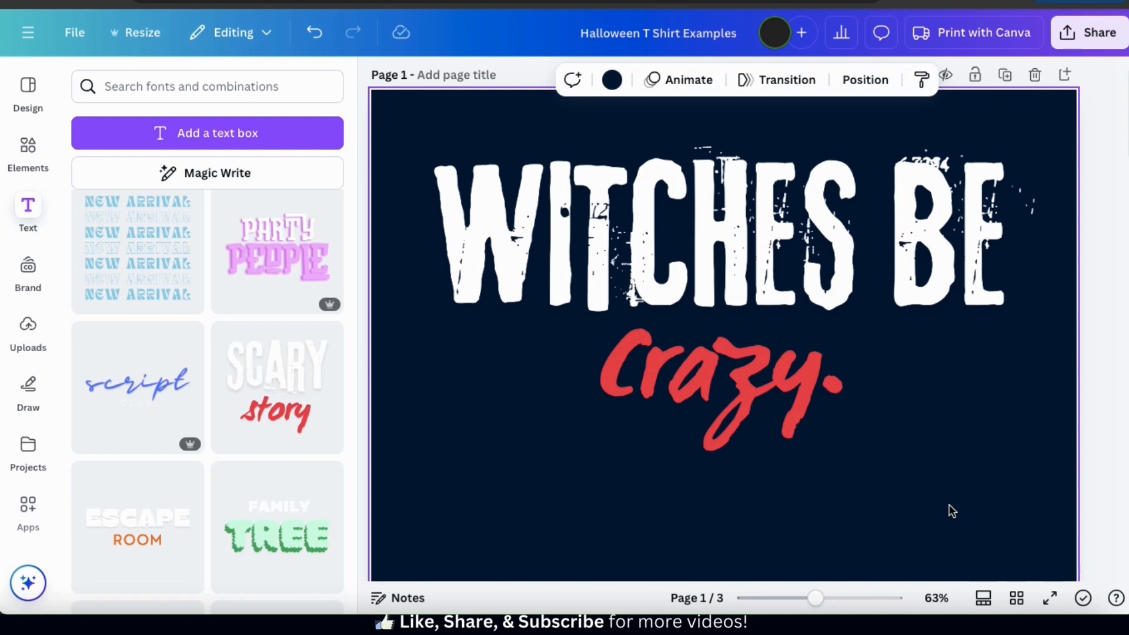
pyautogui.click(902, 418)
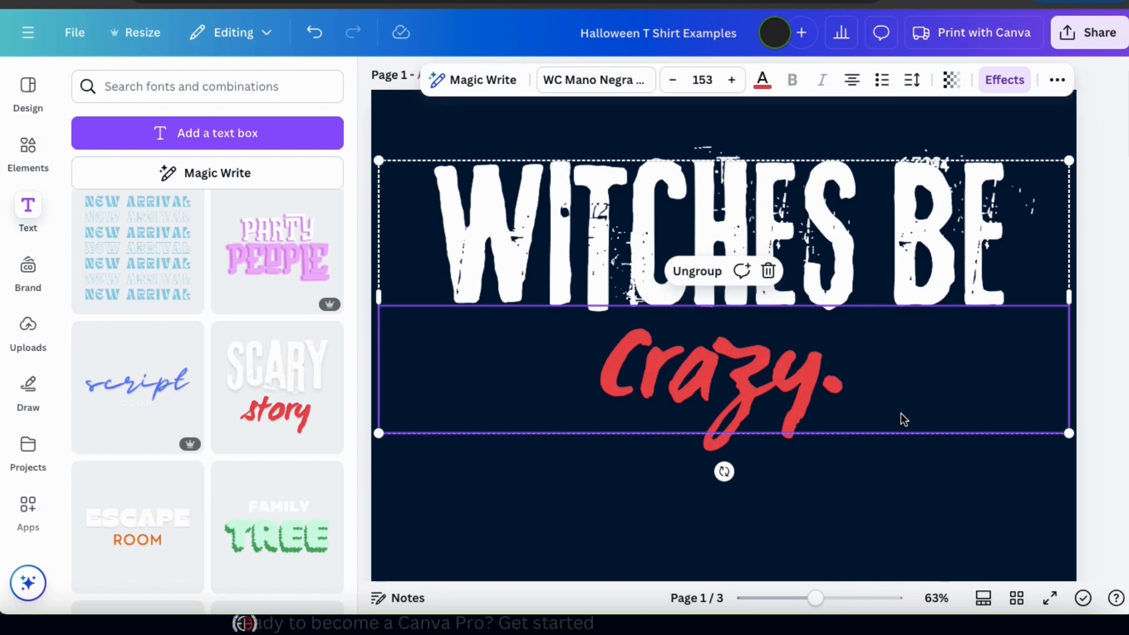
# Step: Increase the font size of the red word "Crazy." to 172
pyautogui.doubleClick(900, 414)
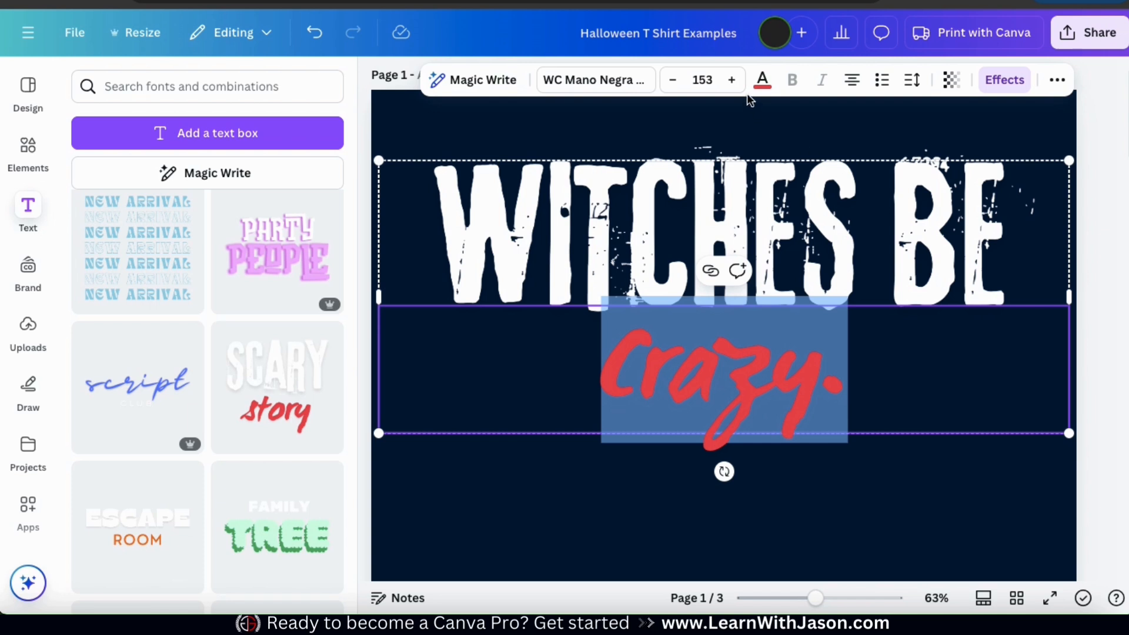
pyautogui.click(732, 79)
pyautogui.click(732, 80)
pyautogui.click(732, 79)
pyautogui.click(732, 79)
pyautogui.click(732, 79)
pyautogui.click(732, 79)
pyautogui.click(732, 80)
pyautogui.click(732, 80)
pyautogui.click(732, 79)
pyautogui.click(733, 80)
pyautogui.click(732, 79)
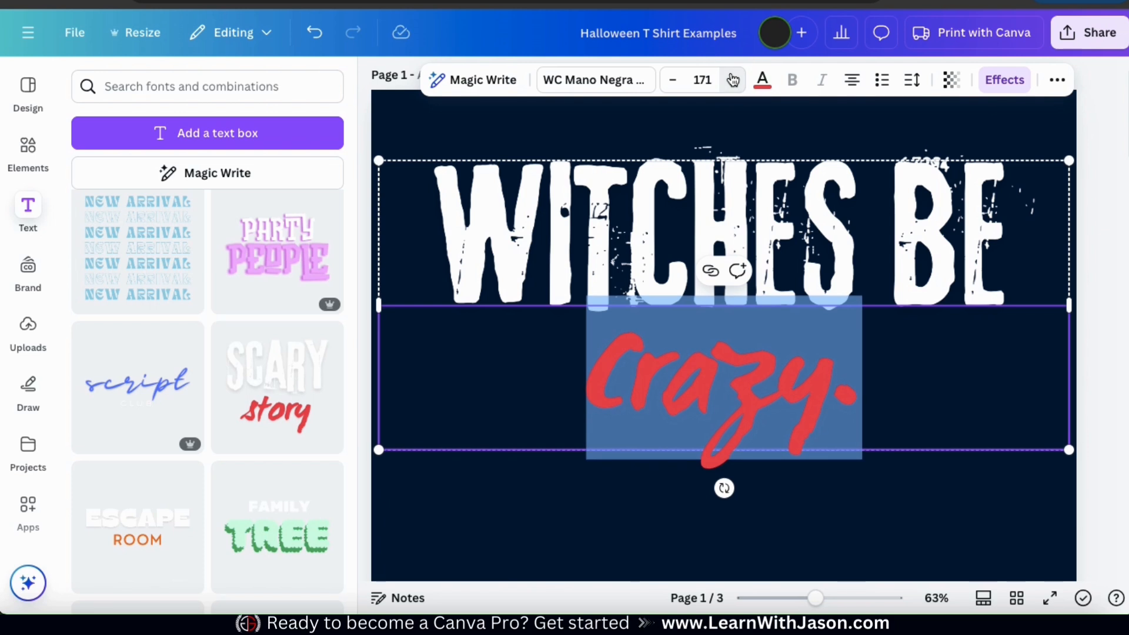
pyautogui.click(732, 79)
pyautogui.click(935, 486)
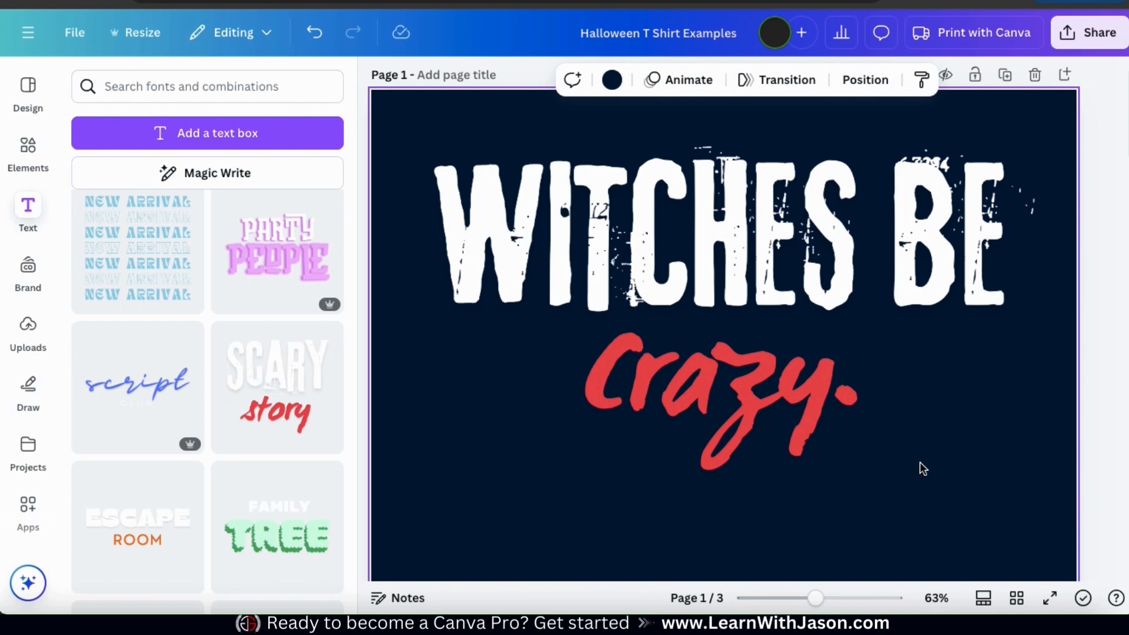
# Step: Try Charu Chandan HardStroke and Chapbook among other fonts on "Crazy.", and settle on Charu Chandan Blood Drip
pyautogui.click(814, 405)
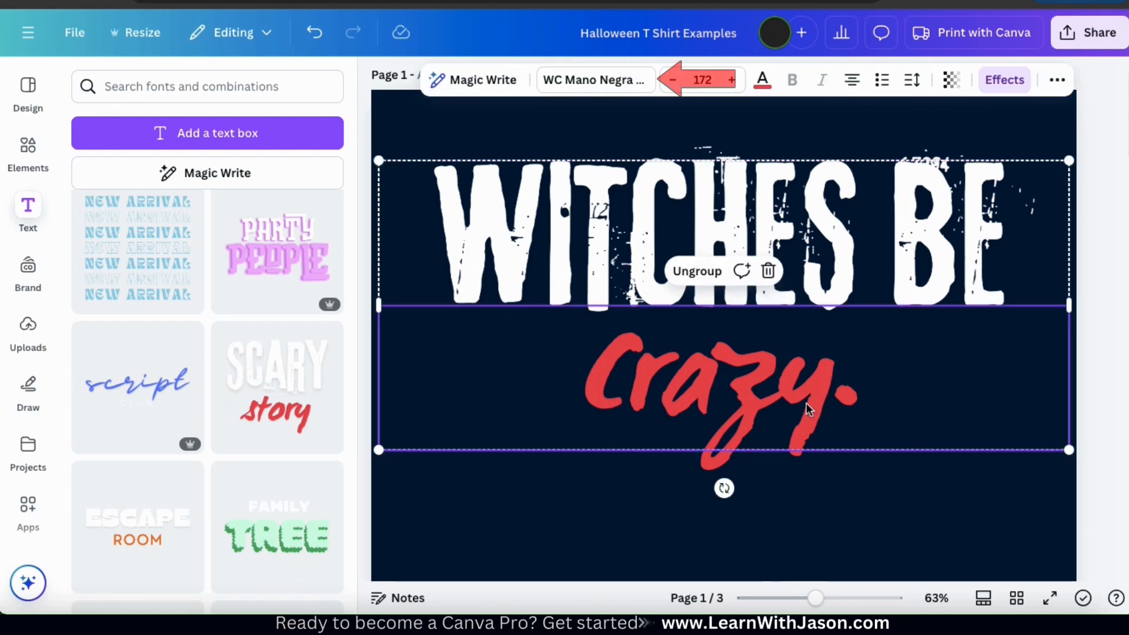
pyautogui.click(605, 93)
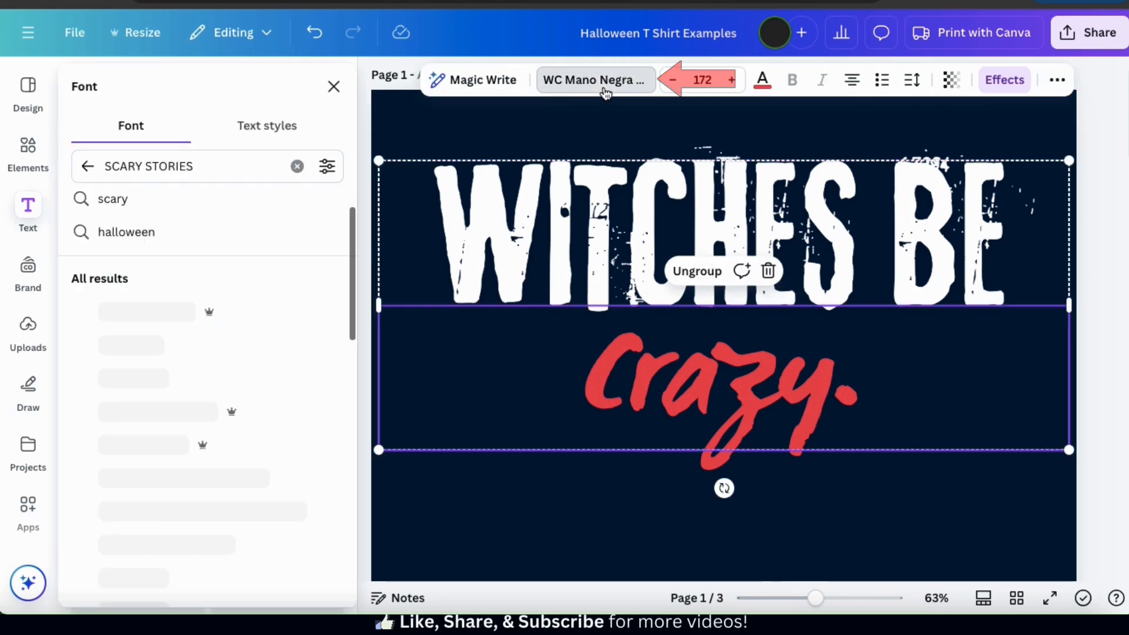
pyautogui.scroll(-6, 259, 374)
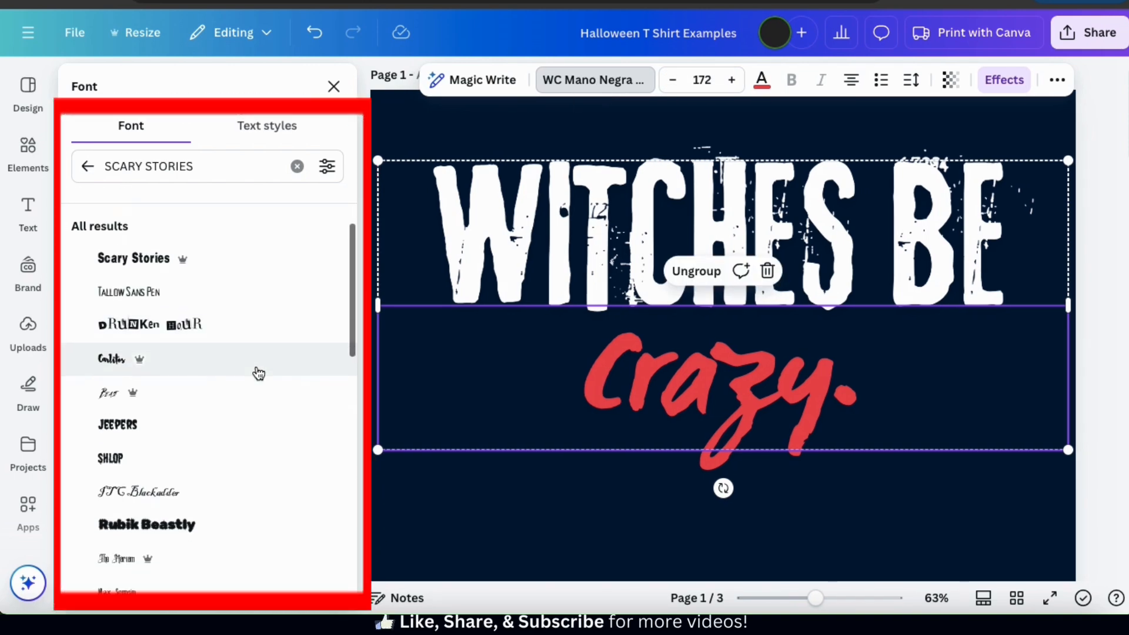
pyautogui.scroll(-10, 259, 374)
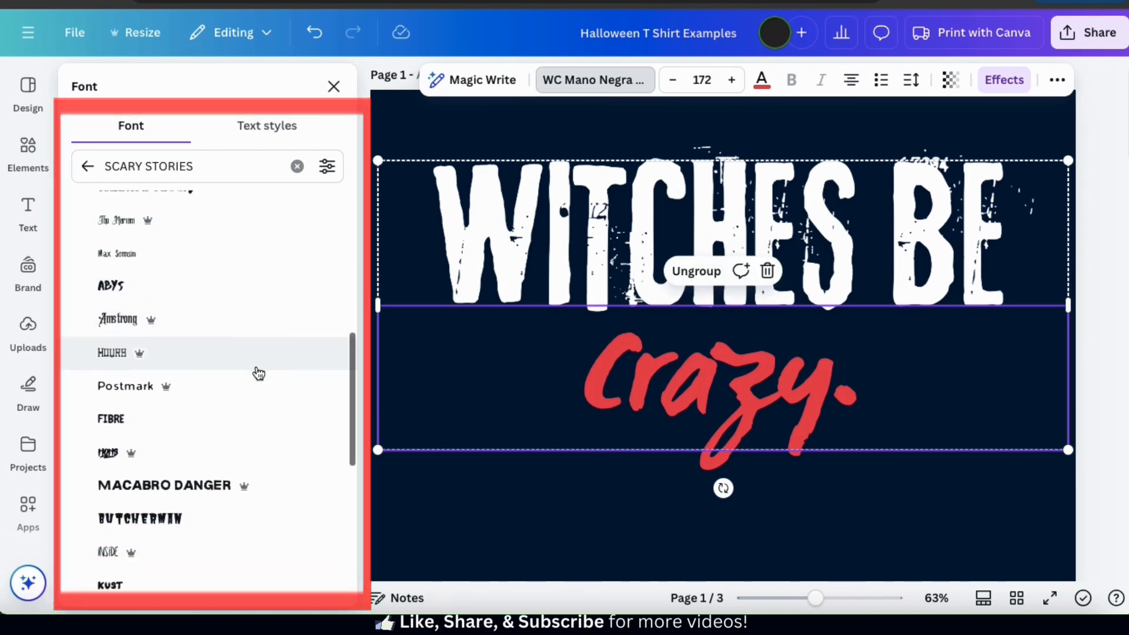
pyautogui.click(265, 276)
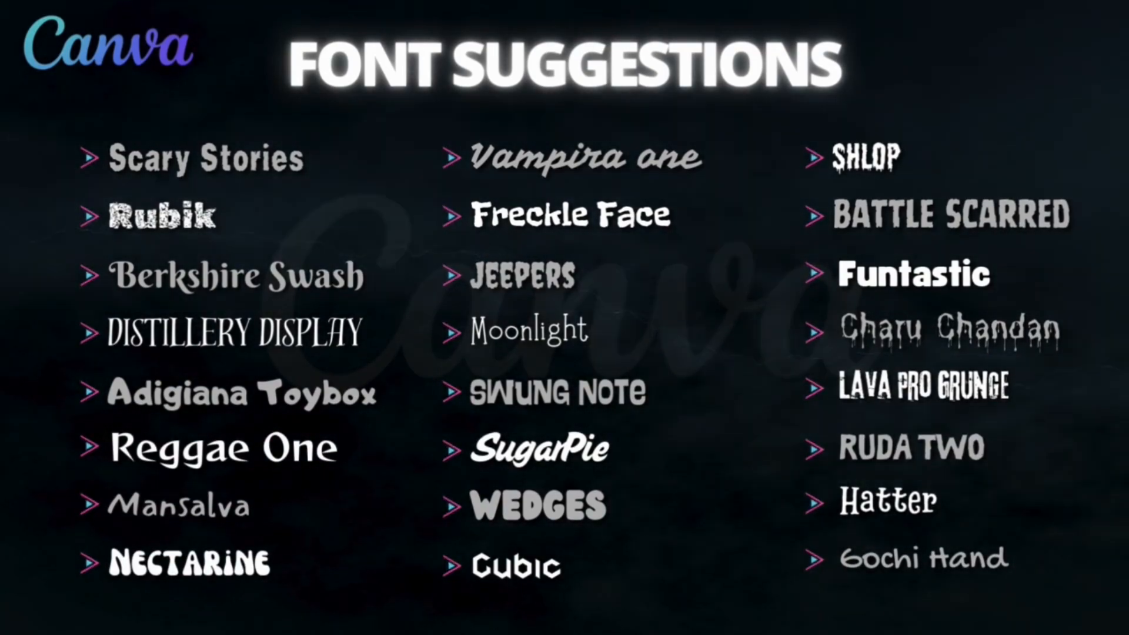
pyautogui.click(202, 540)
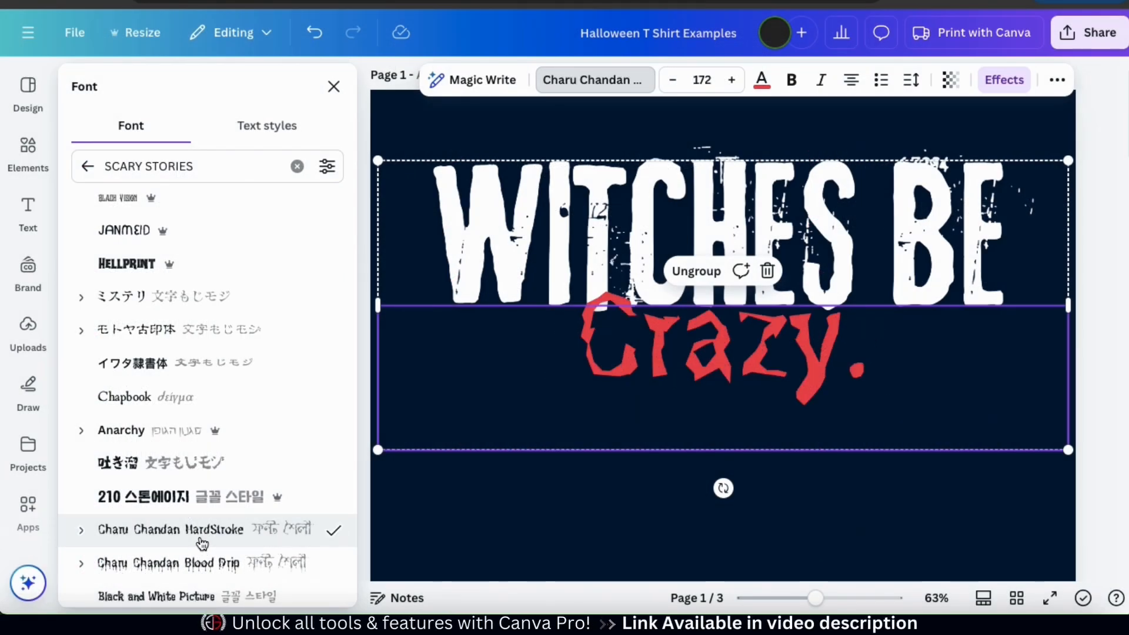
pyautogui.click(224, 563)
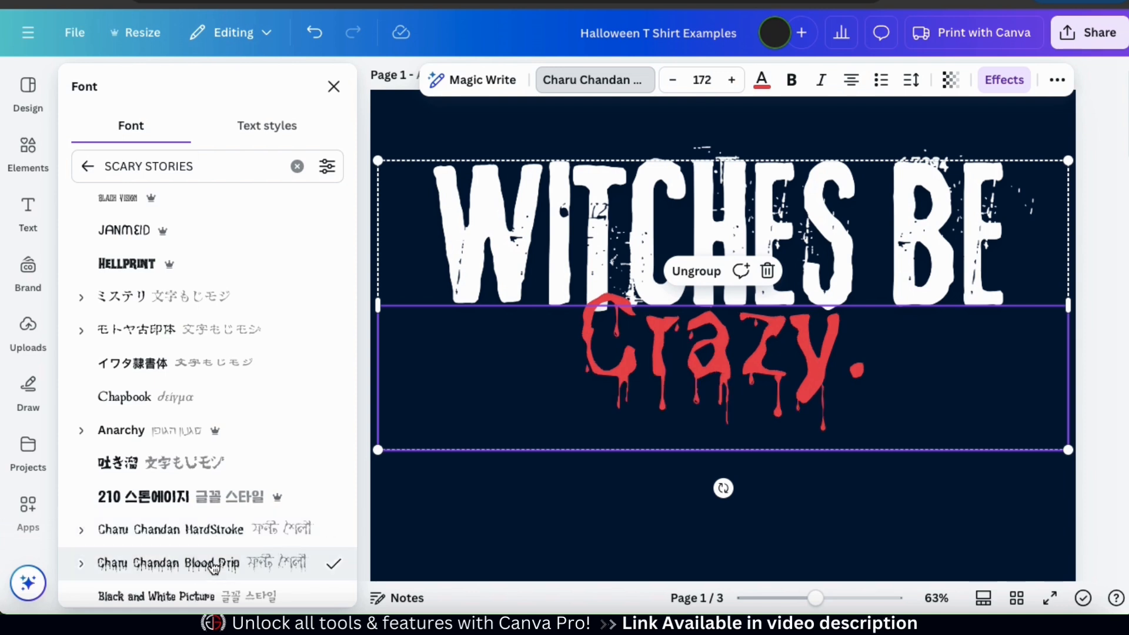
pyautogui.click(177, 228)
pyautogui.click(152, 392)
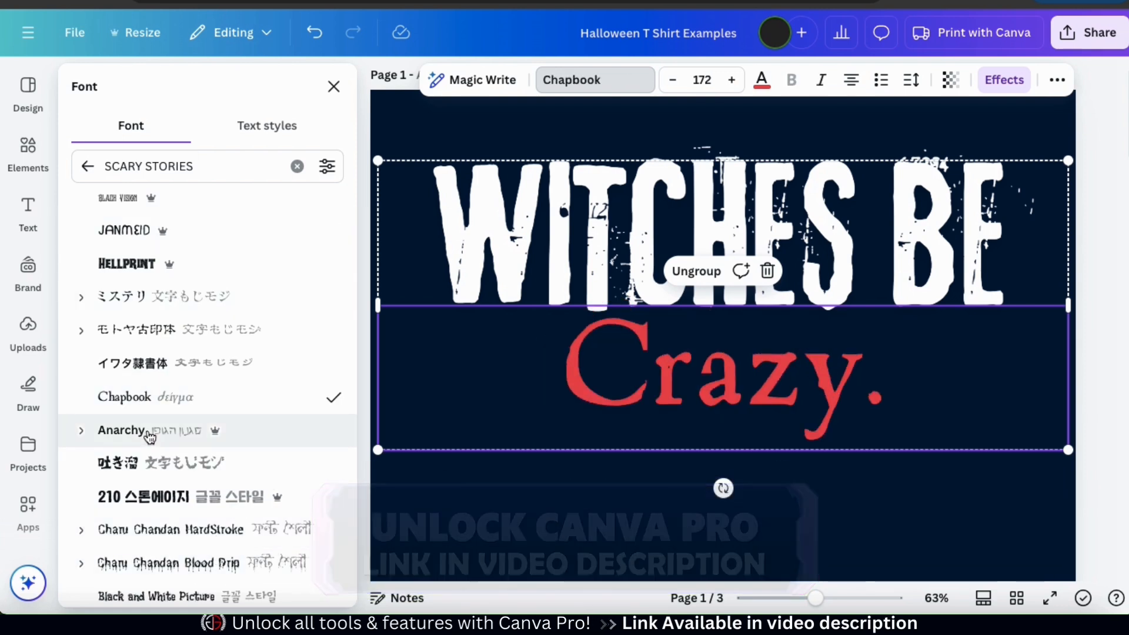
pyautogui.click(138, 563)
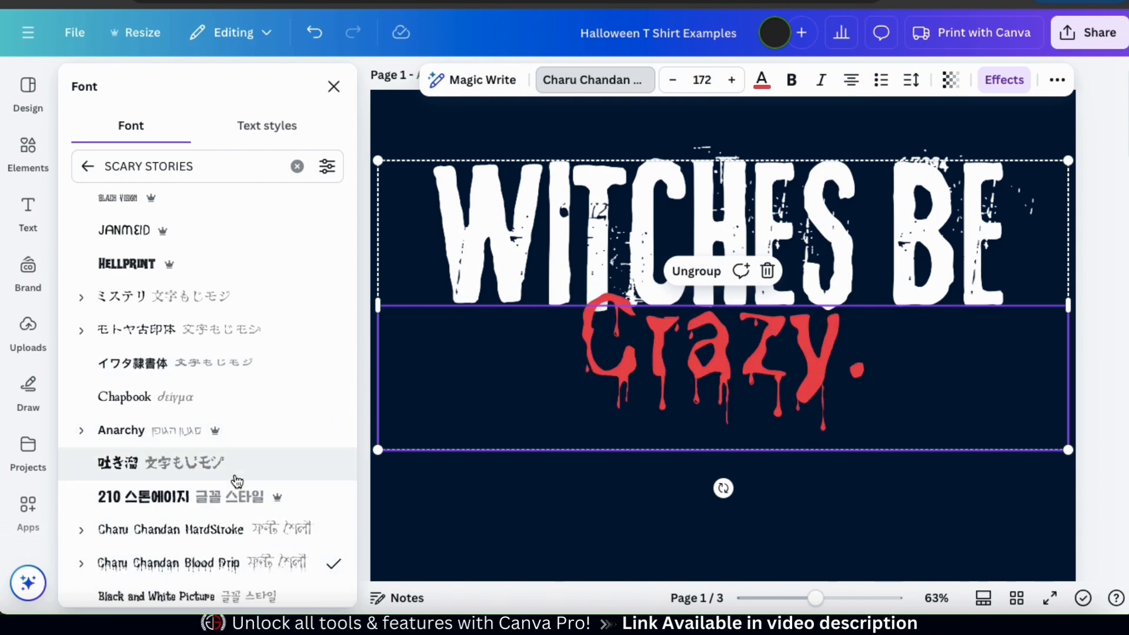
pyautogui.click(333, 85)
pyautogui.click(958, 524)
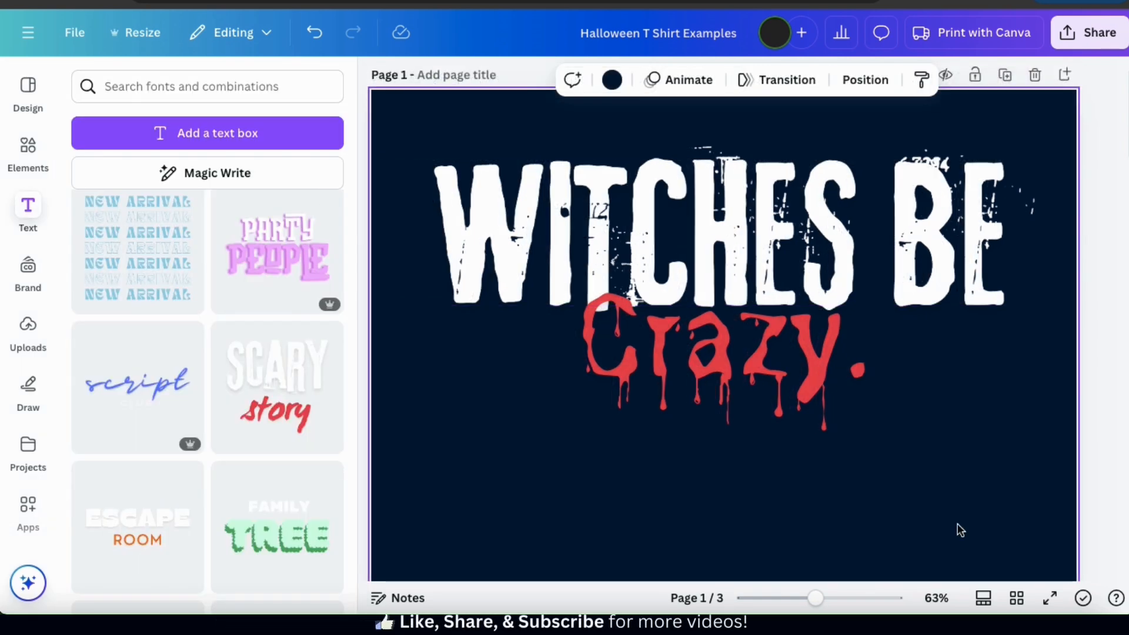
# Step: Look through the text effect styles for "Crazy." and set its Lift intensity to 17
pyautogui.click(918, 425)
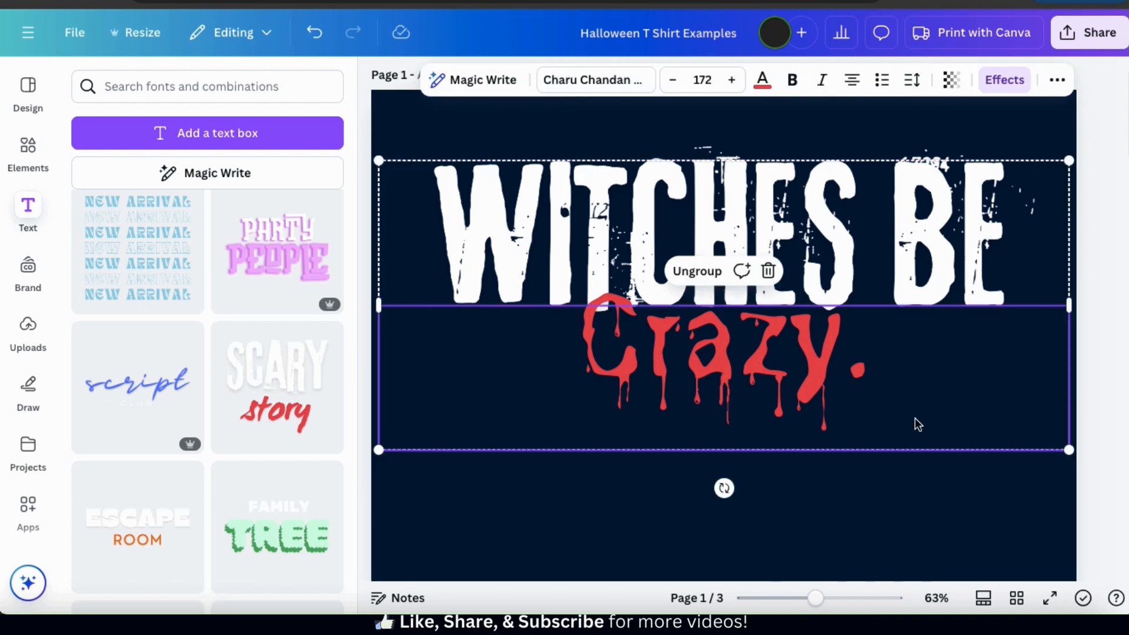
pyautogui.click(1002, 91)
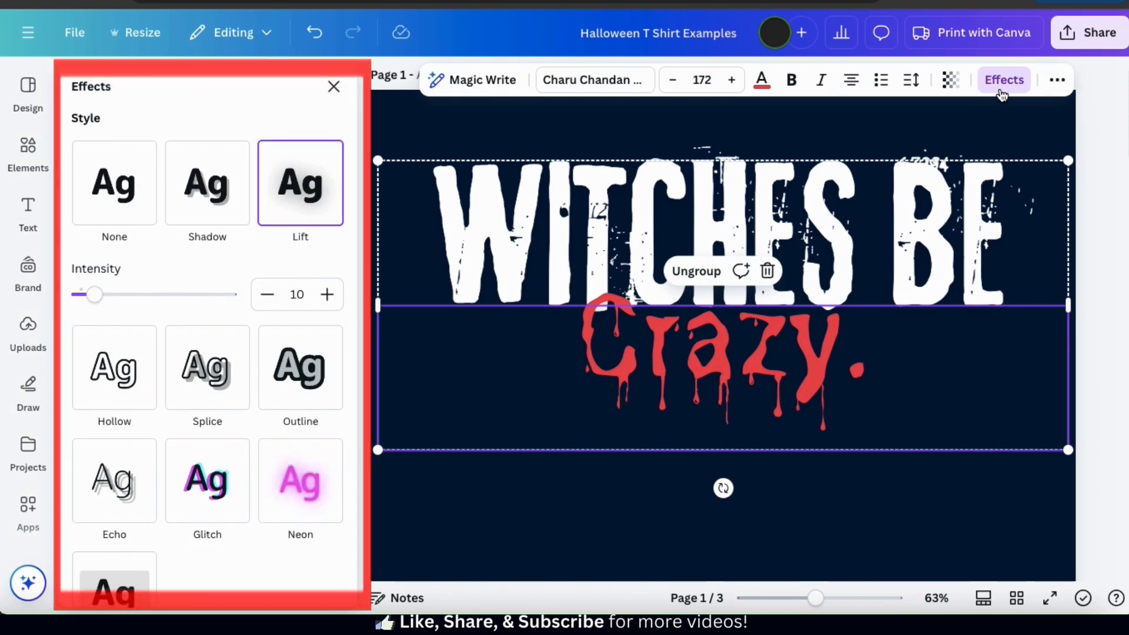
pyautogui.scroll(-1, 344, 228)
pyautogui.scroll(-3, 345, 228)
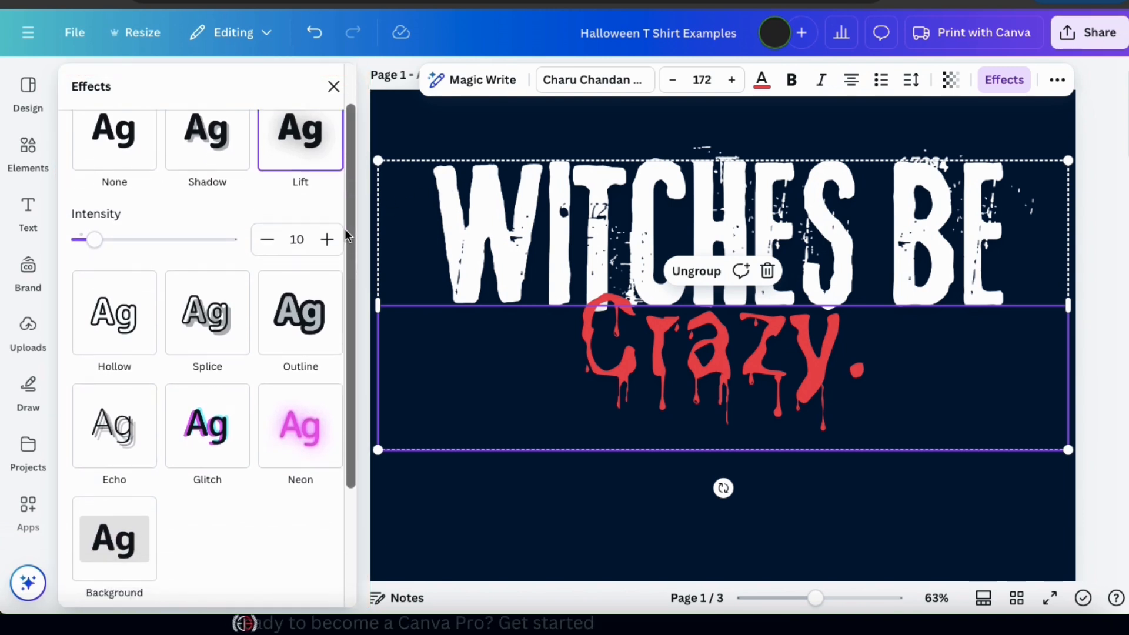
pyautogui.scroll(1, 344, 228)
pyautogui.scroll(2, 344, 228)
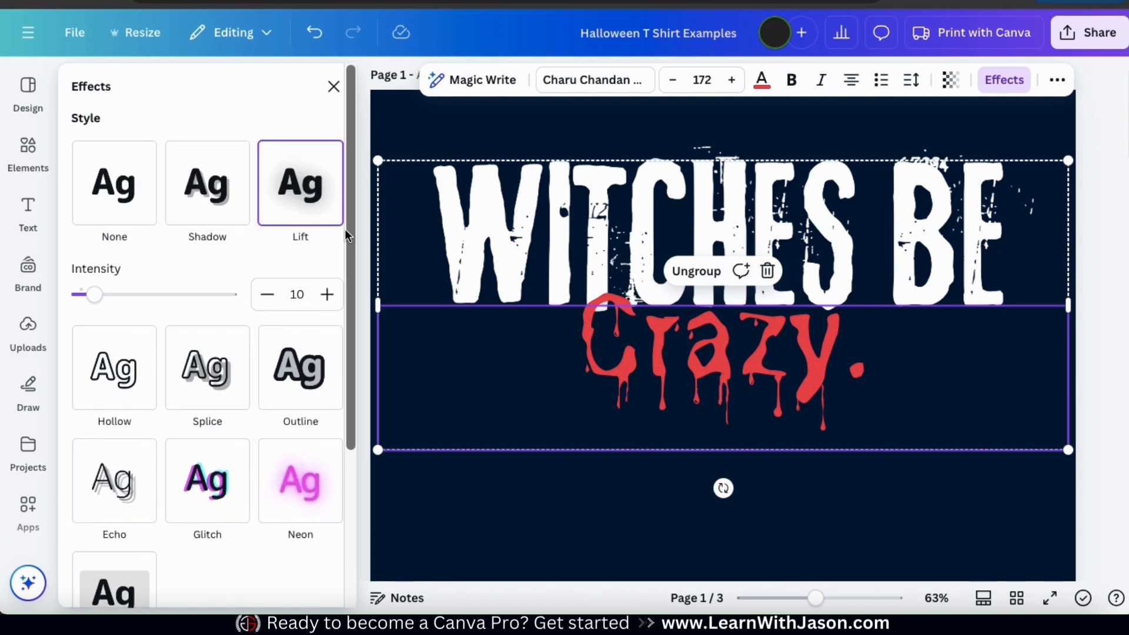
pyautogui.scroll(-1, 345, 228)
pyautogui.scroll(1, 344, 228)
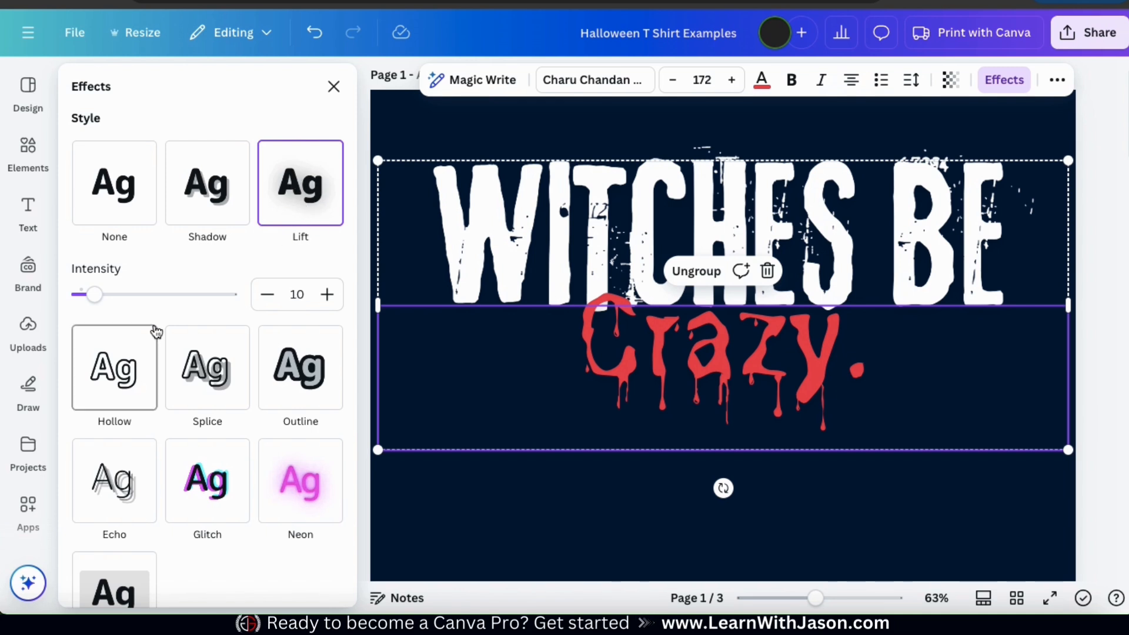
pyautogui.moveTo(95, 295)
pyautogui.mouseDown()
pyautogui.moveTo(163, 305)
pyautogui.moveTo(91, 301)
pyautogui.moveTo(107, 306)
pyautogui.mouseUp()
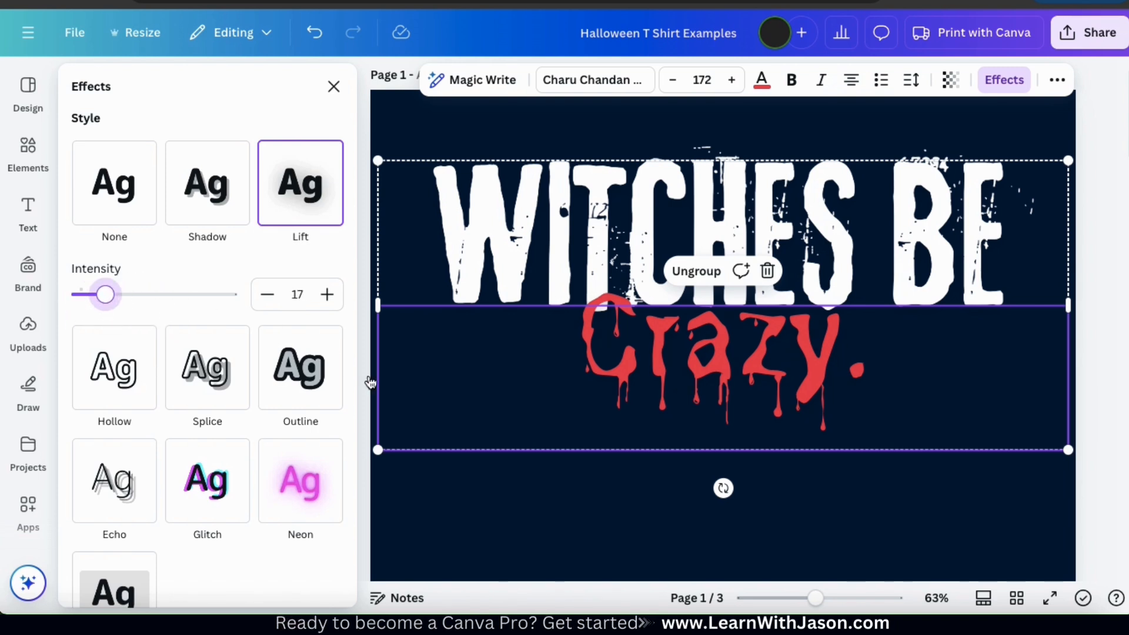
# Step: Change the background of page 1 from navy to the light gray document color
pyautogui.click(470, 154)
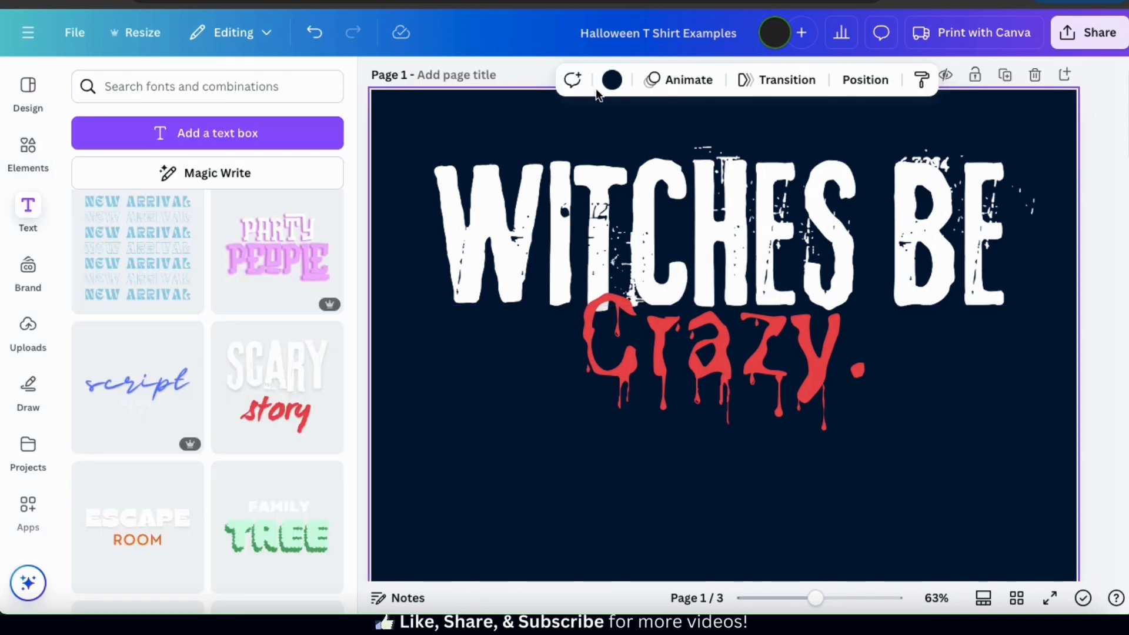
pyautogui.click(612, 80)
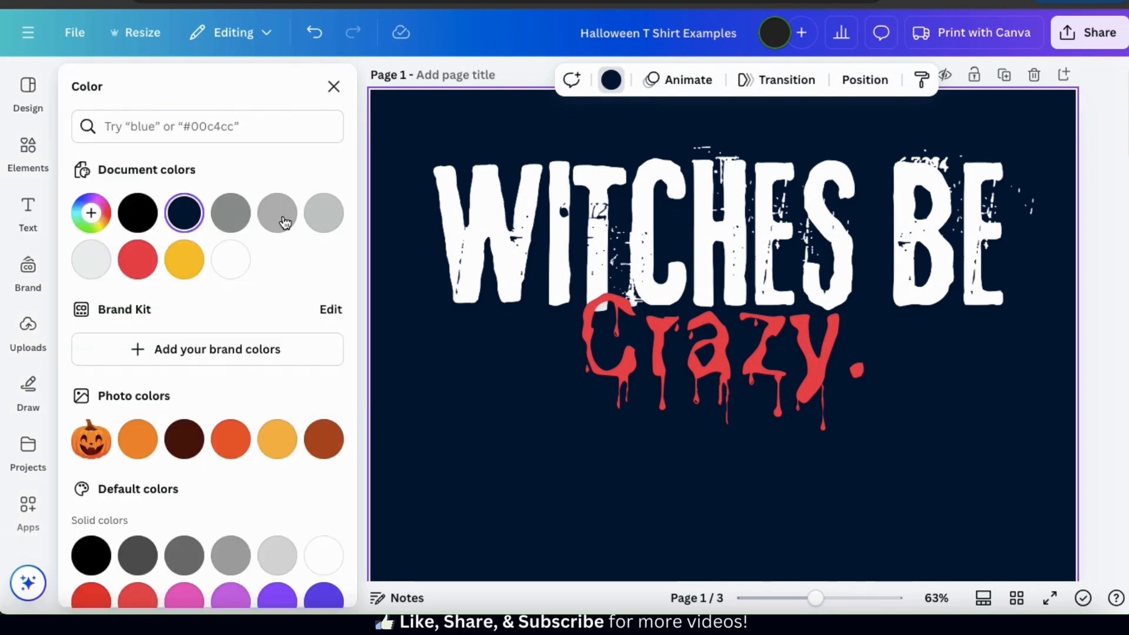
pyautogui.click(324, 215)
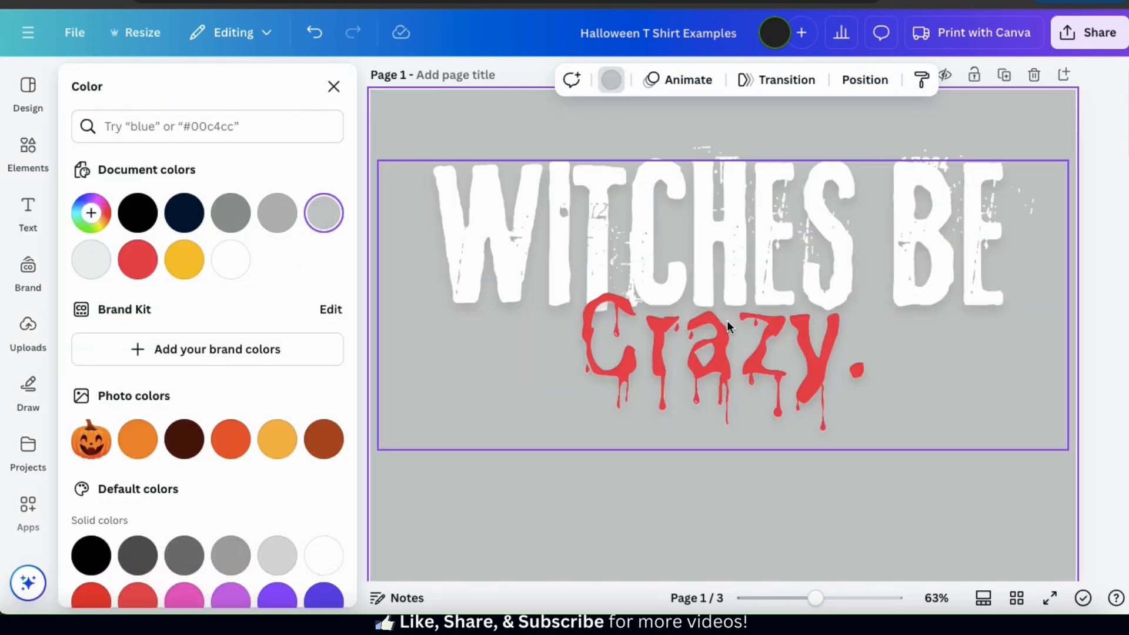
# Step: Replace the Lift effect on "Crazy." with a Shadow effect and set the shadow color to black
pyautogui.click(752, 359)
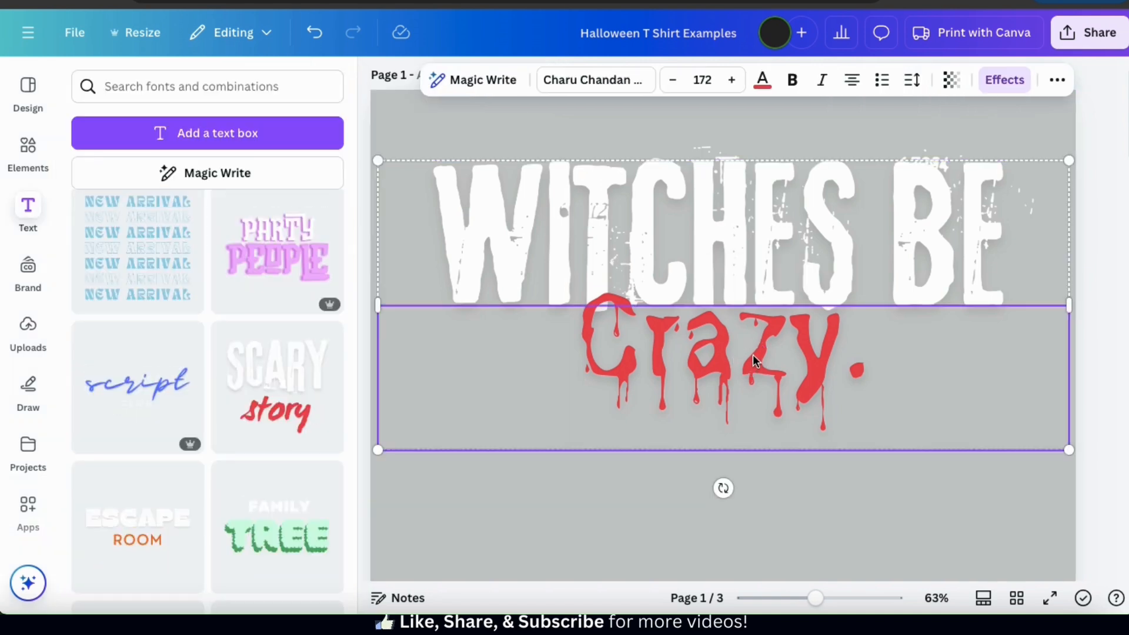
pyautogui.click(1002, 82)
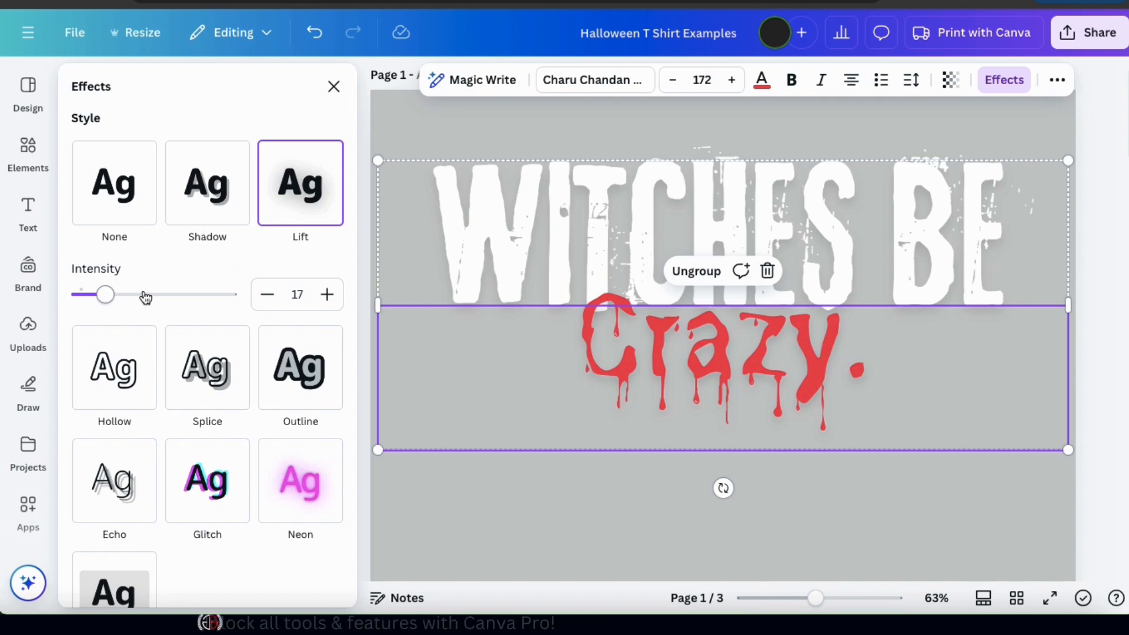
pyautogui.moveTo(110, 298); pyautogui.dragTo(135, 302)
pyautogui.click(189, 203)
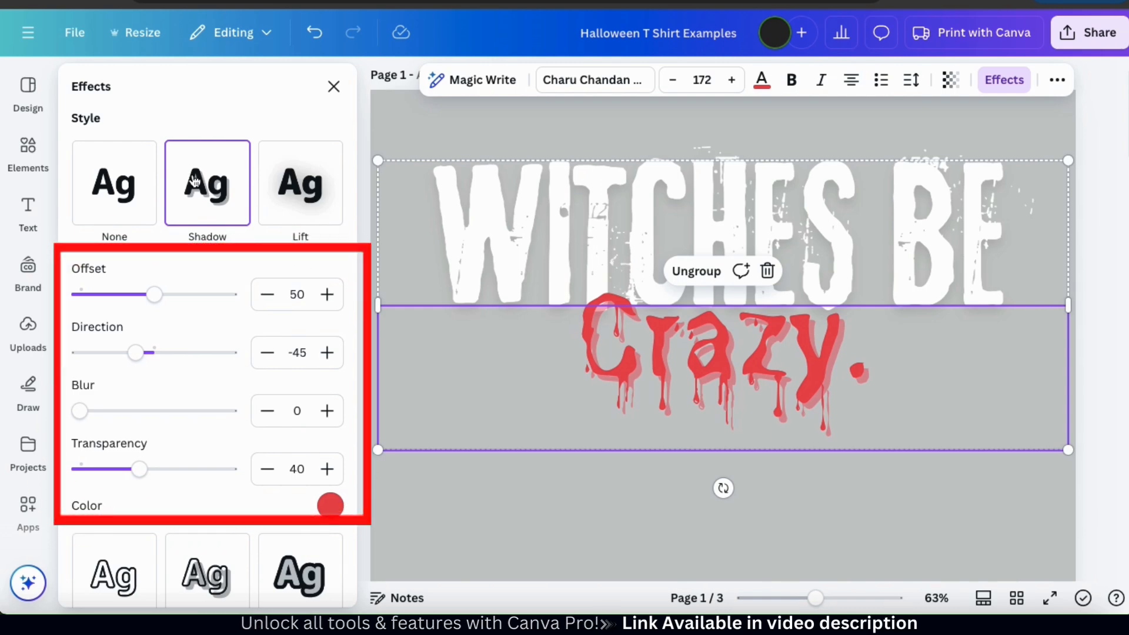
pyautogui.click(330, 506)
pyautogui.click(167, 310)
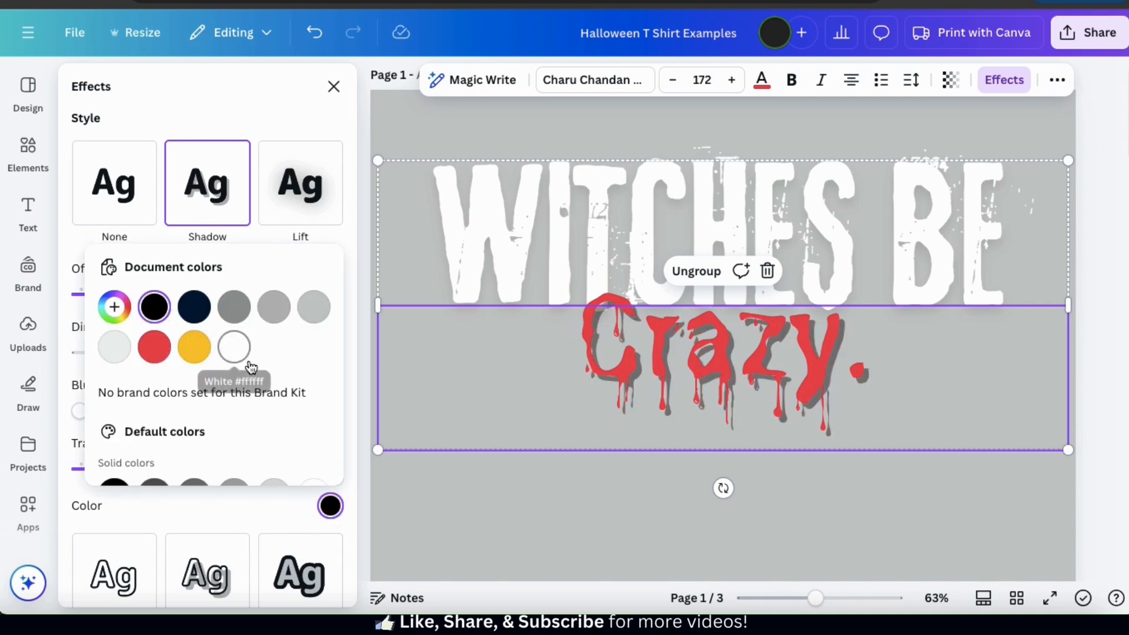
pyautogui.click(257, 124)
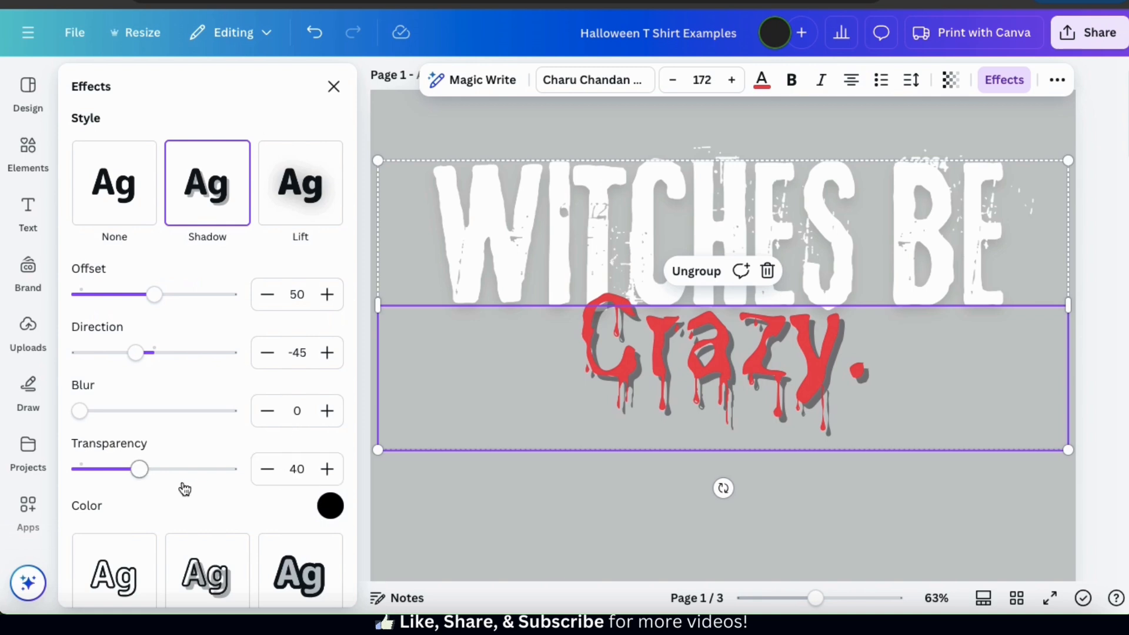
# Step: Set the transparency of the black shadow on "Crazy." to 82
pyautogui.click(171, 470)
pyautogui.click(201, 470)
pyautogui.click(168, 470)
pyautogui.moveTo(188, 477); pyautogui.dragTo(206, 478)
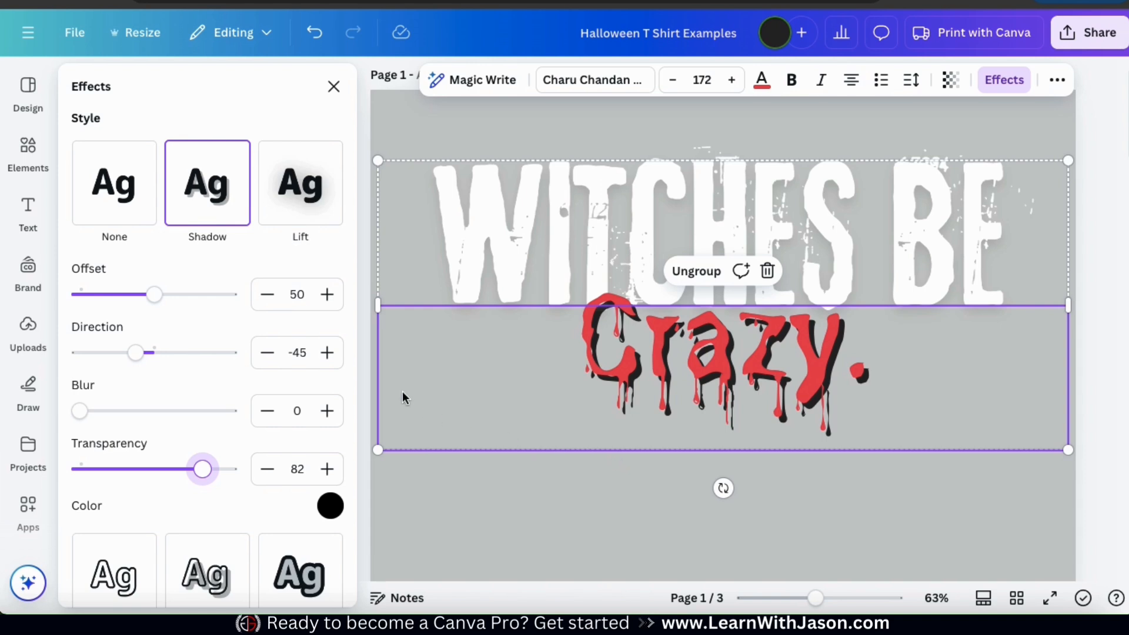
# Step: Try a Lift intensity of 100 on "WITCHES BE" and apply the Shadow effect to it instead
pyautogui.click(485, 216)
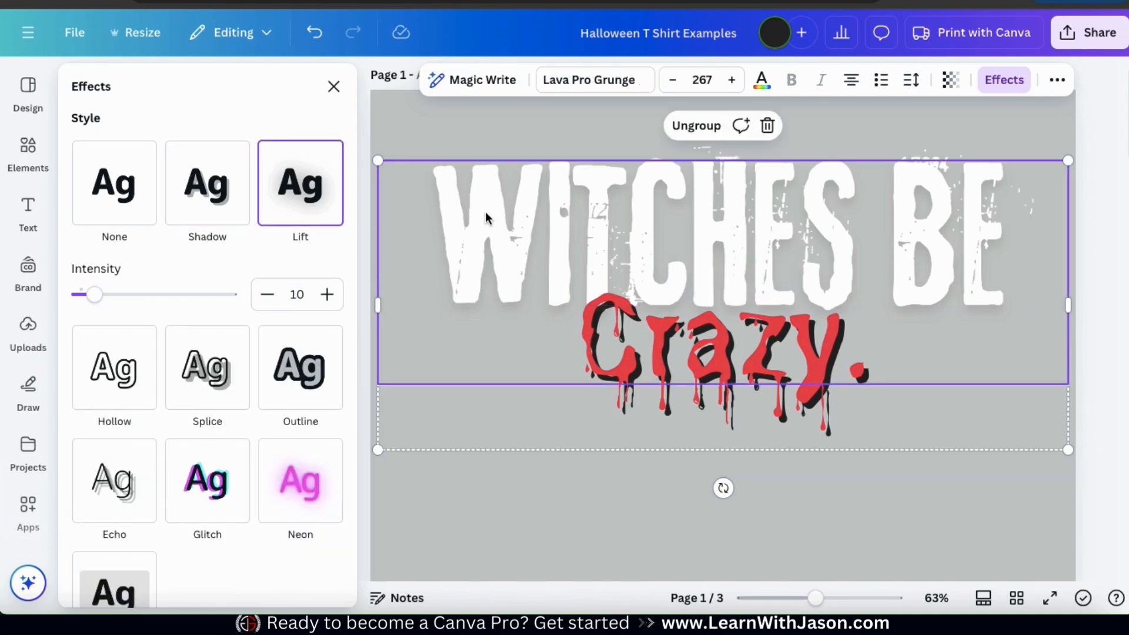
pyautogui.moveTo(102, 302); pyautogui.dragTo(244, 309)
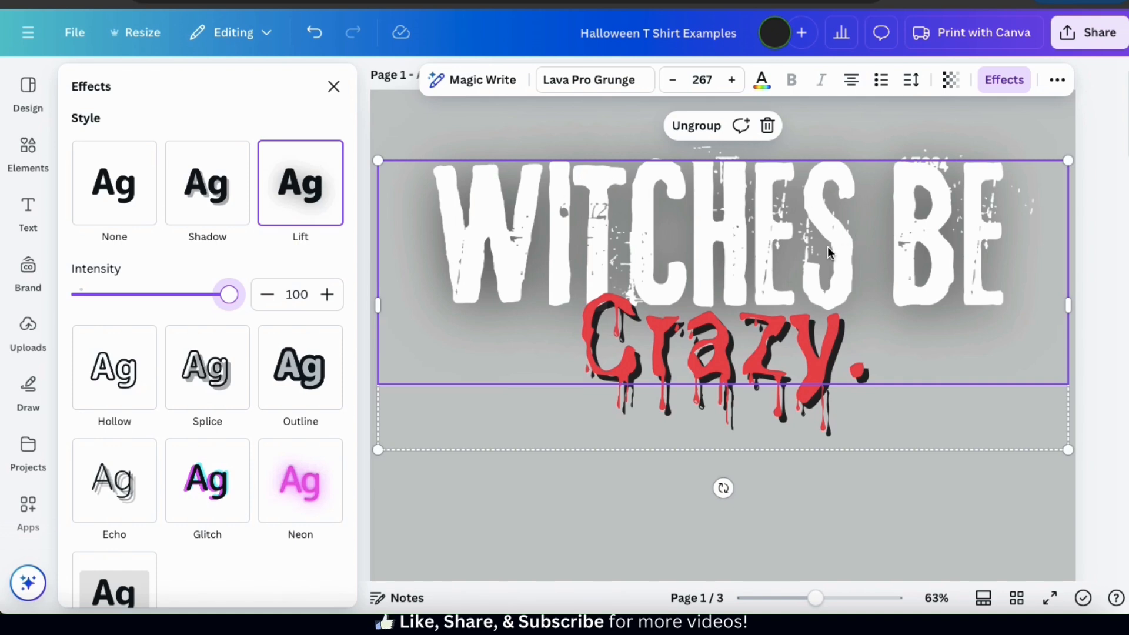
pyautogui.click(204, 214)
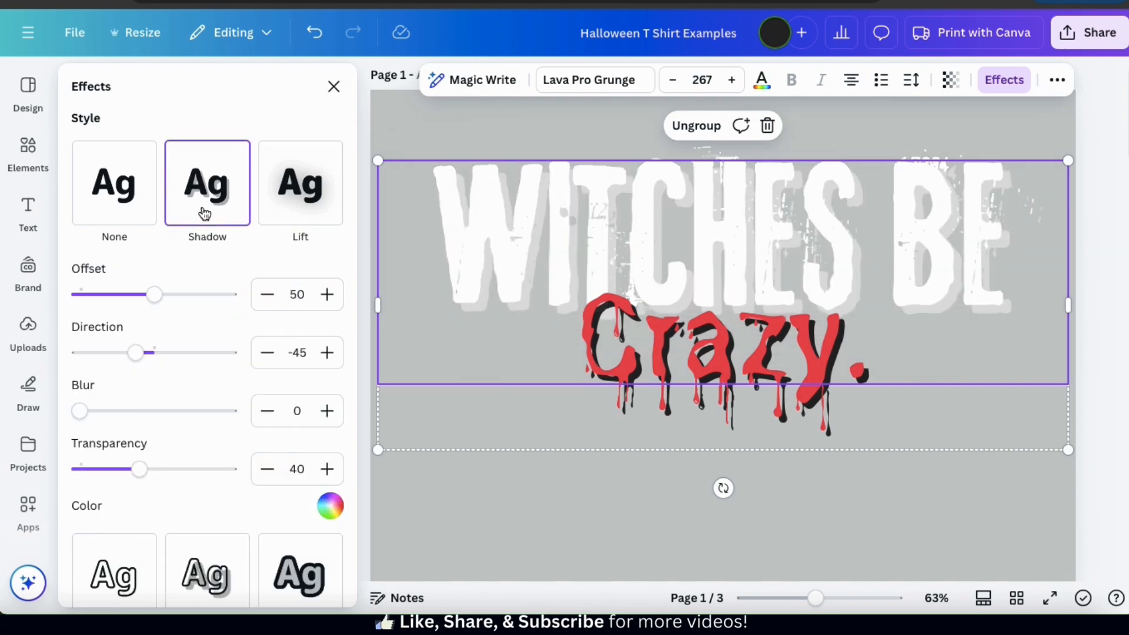
# Step: Make the WITCHES BE text shadow black with 76 transparency and an offset of 18
pyautogui.click(329, 506)
pyautogui.click(153, 305)
pyautogui.click(290, 196)
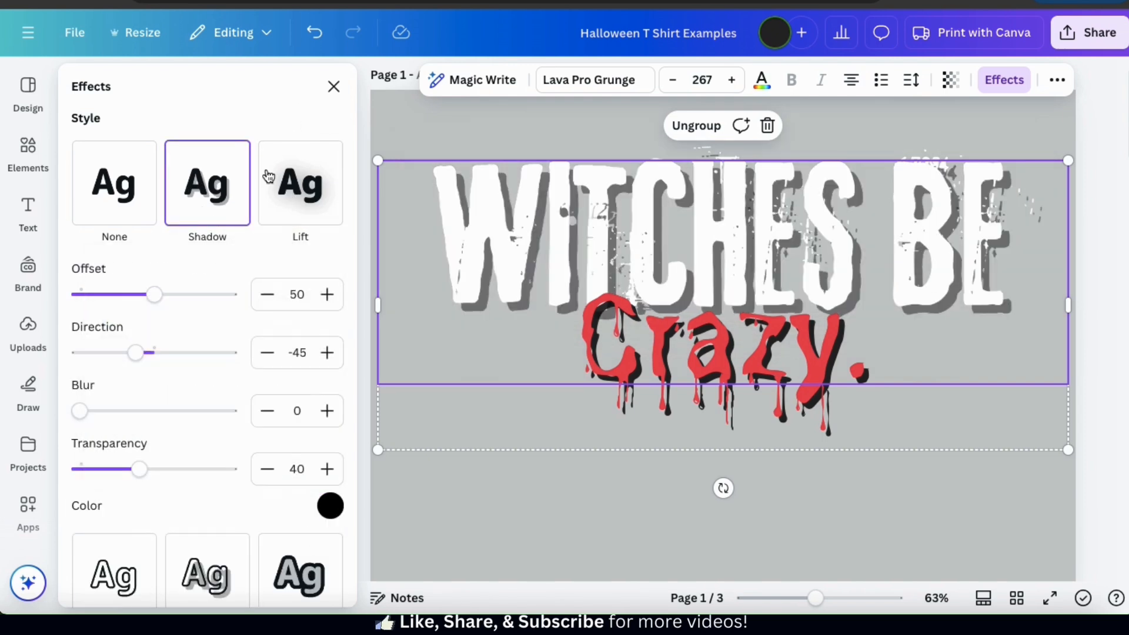
pyautogui.moveTo(144, 469); pyautogui.dragTo(193, 468)
pyautogui.moveTo(154, 294); pyautogui.dragTo(106, 297)
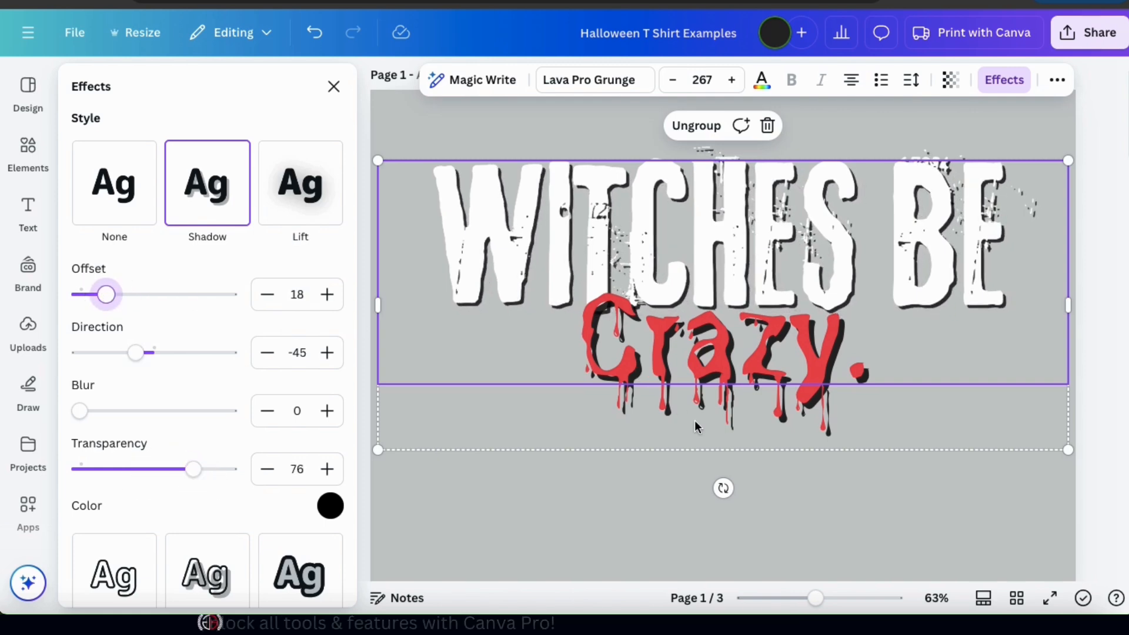
pyautogui.click(791, 470)
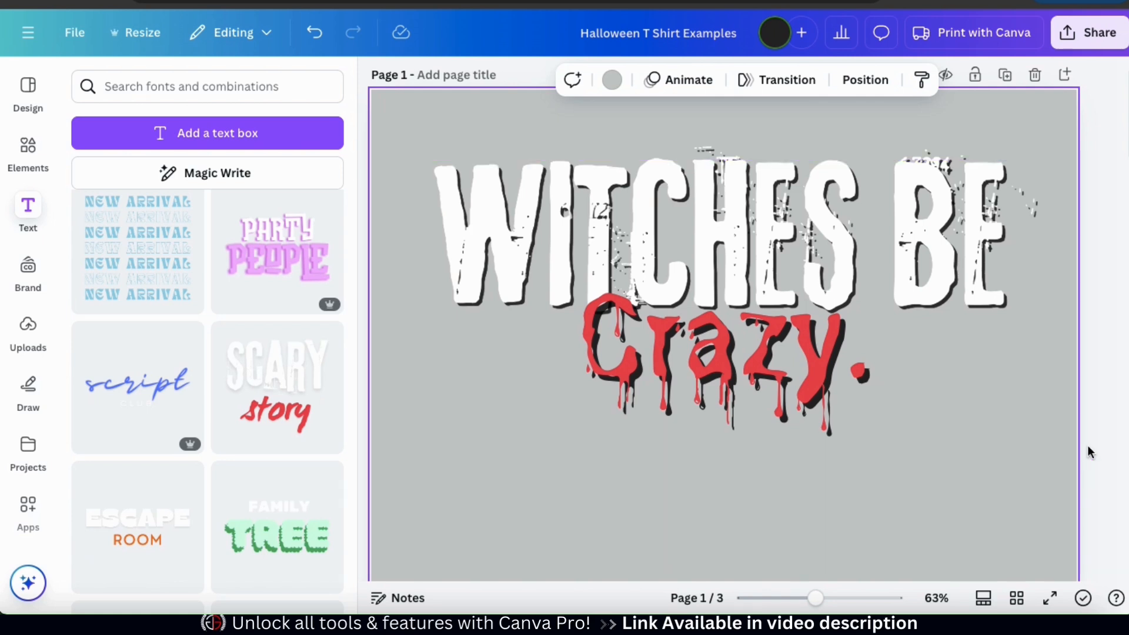
pyautogui.click(1095, 446)
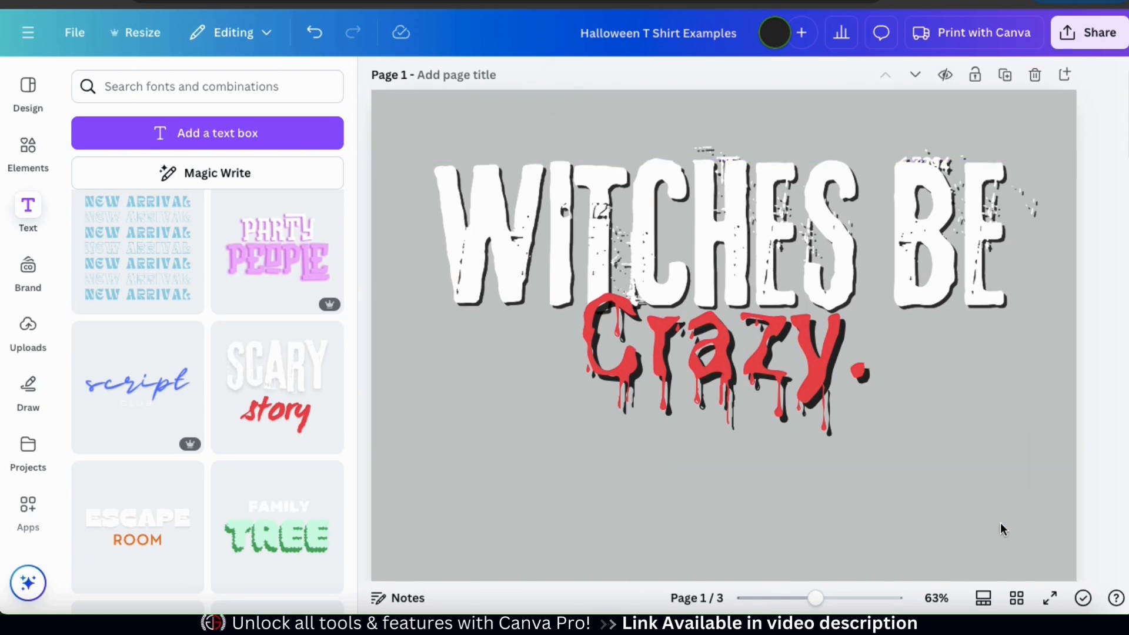
# Step: Change the page background from grey to dark blue
pyautogui.click(870, 429)
pyautogui.click(612, 79)
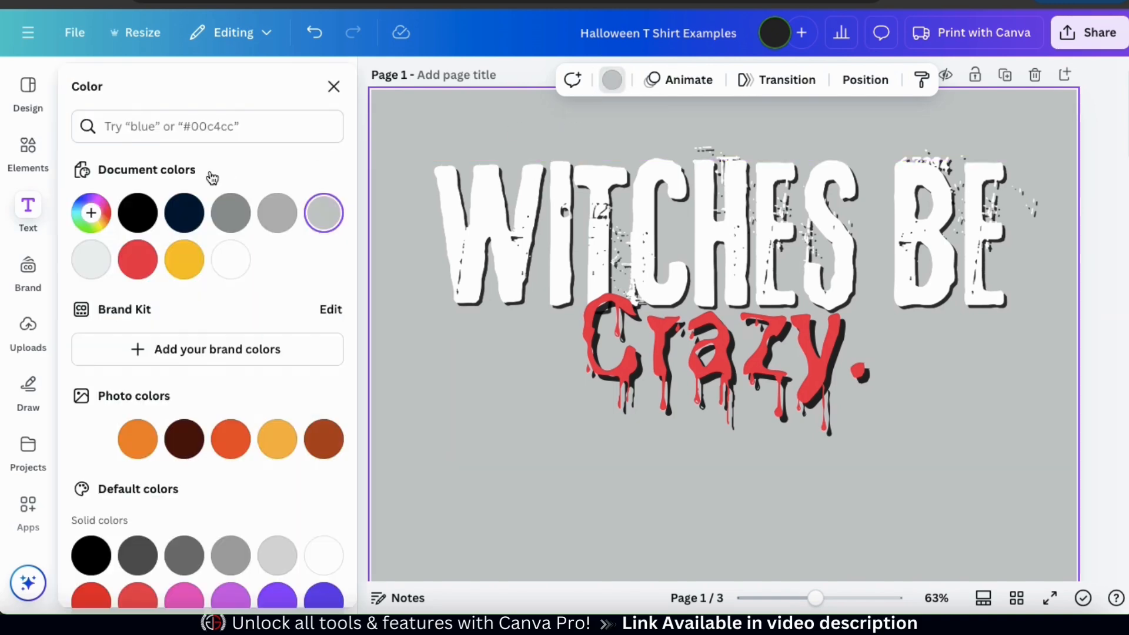
pyautogui.click(185, 212)
pyautogui.click(1089, 387)
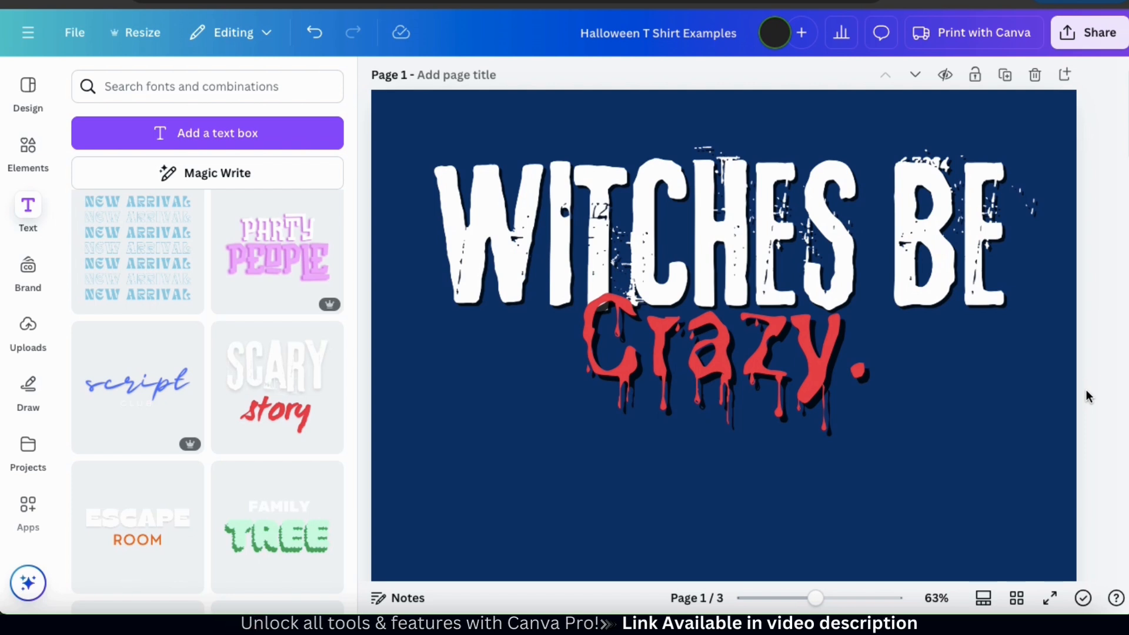
pyautogui.click(881, 478)
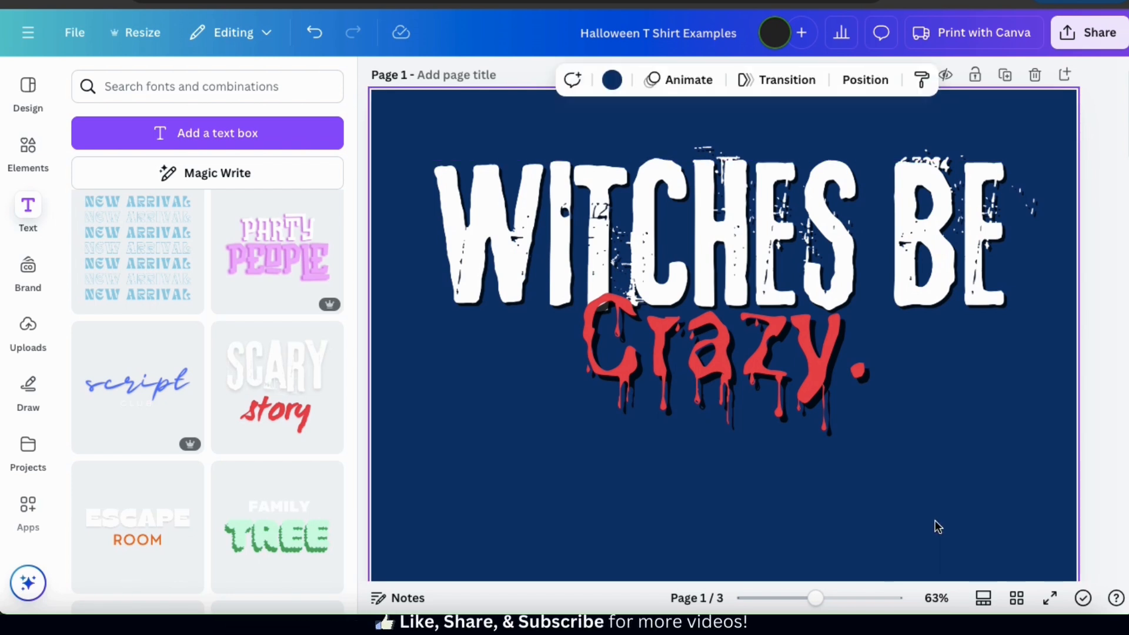
# Step: Ungroup the text and separate the two lines, nudging Crazy down and WITCHES BE up
pyautogui.click(799, 328)
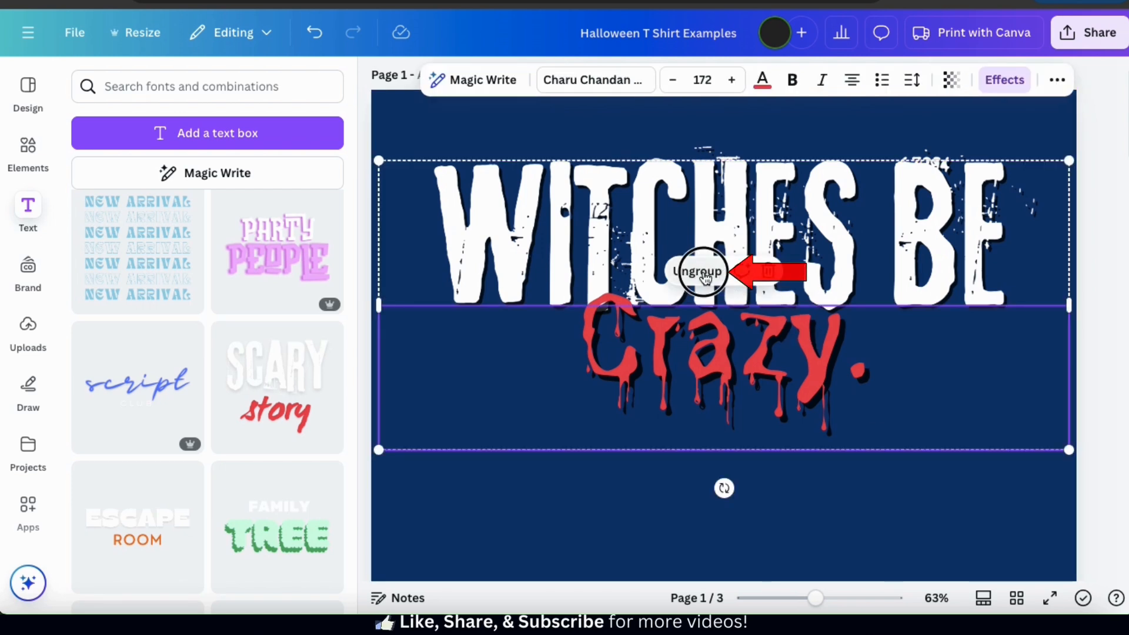
pyautogui.click(705, 272)
pyautogui.click(890, 471)
pyautogui.click(781, 327)
pyautogui.moveTo(781, 328)
pyautogui.mouseDown()
pyautogui.moveTo(763, 344)
pyautogui.moveTo(782, 337)
pyautogui.mouseUp()
pyautogui.click(618, 195)
pyautogui.moveTo(617, 196)
pyautogui.mouseDown()
pyautogui.moveTo(618, 212)
pyautogui.moveTo(609, 188)
pyautogui.mouseUp()
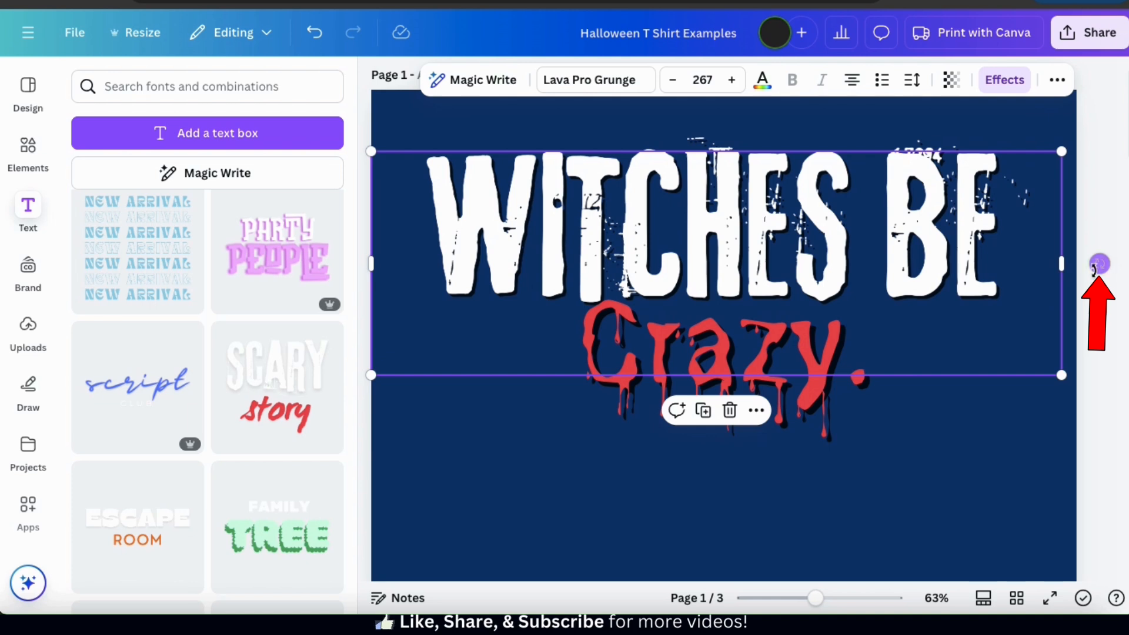
# Step: Tilt WITCHES BE slightly counter-clockwise and shrink both text lines lower on the page, with WITCHES BE at size 173
pyautogui.moveTo(1097, 264); pyautogui.dragTo(1095, 222)
pyautogui.moveTo(967, 200)
pyautogui.mouseDown()
pyautogui.moveTo(965, 221)
pyautogui.moveTo(978, 214)
pyautogui.mouseUp()
pyautogui.moveTo(933, 491); pyautogui.dragTo(736, 277)
pyautogui.moveTo(1052, 152); pyautogui.dragTo(824, 245)
pyautogui.moveTo(681, 266); pyautogui.dragTo(806, 303)
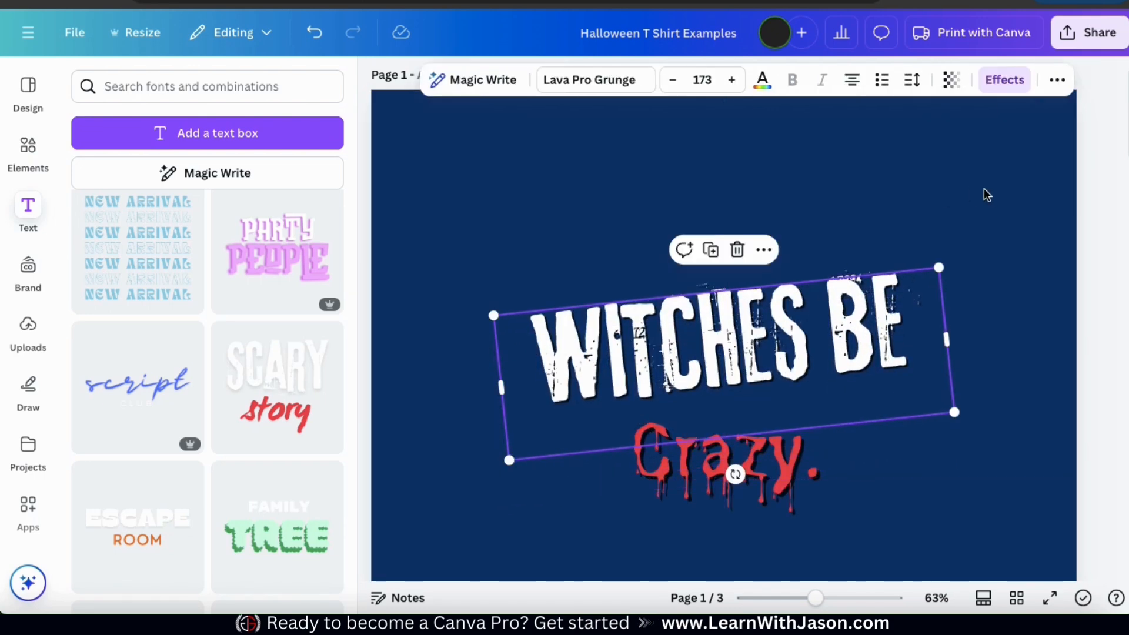
pyautogui.click(990, 198)
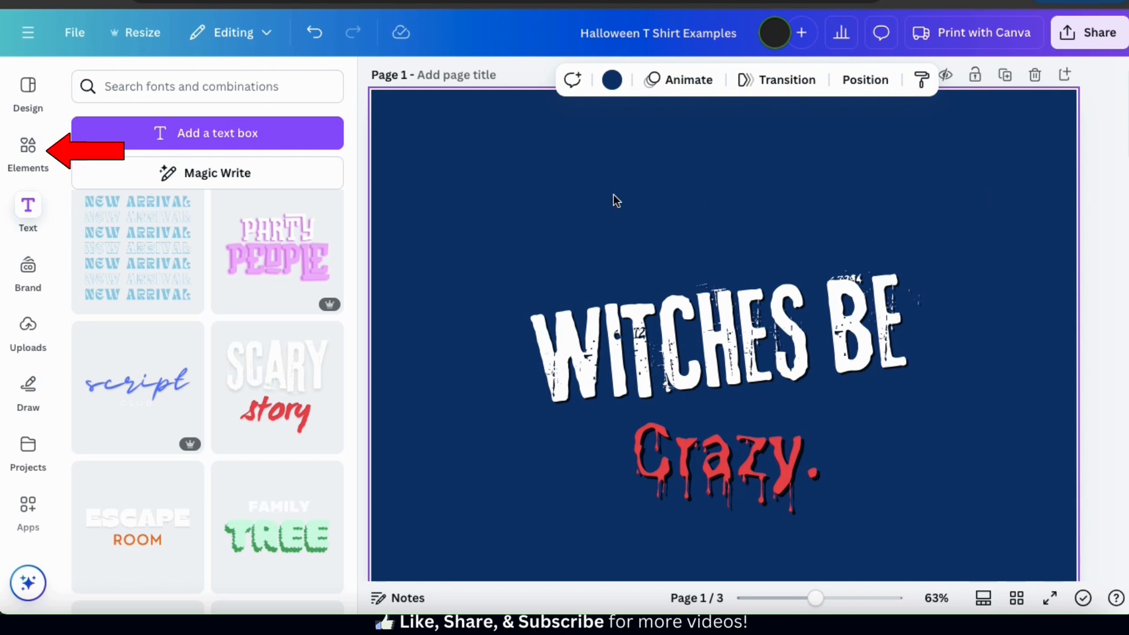
# Step: Search the elements library for "witch hat" and limit the results to graphics
pyautogui.click(23, 149)
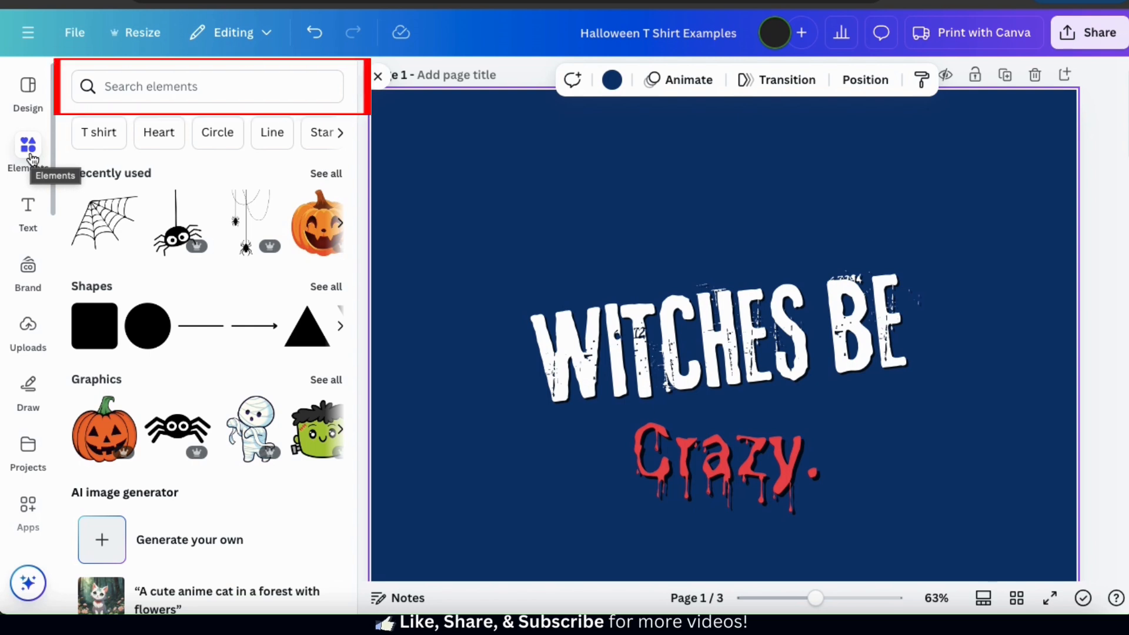
pyautogui.click(177, 87)
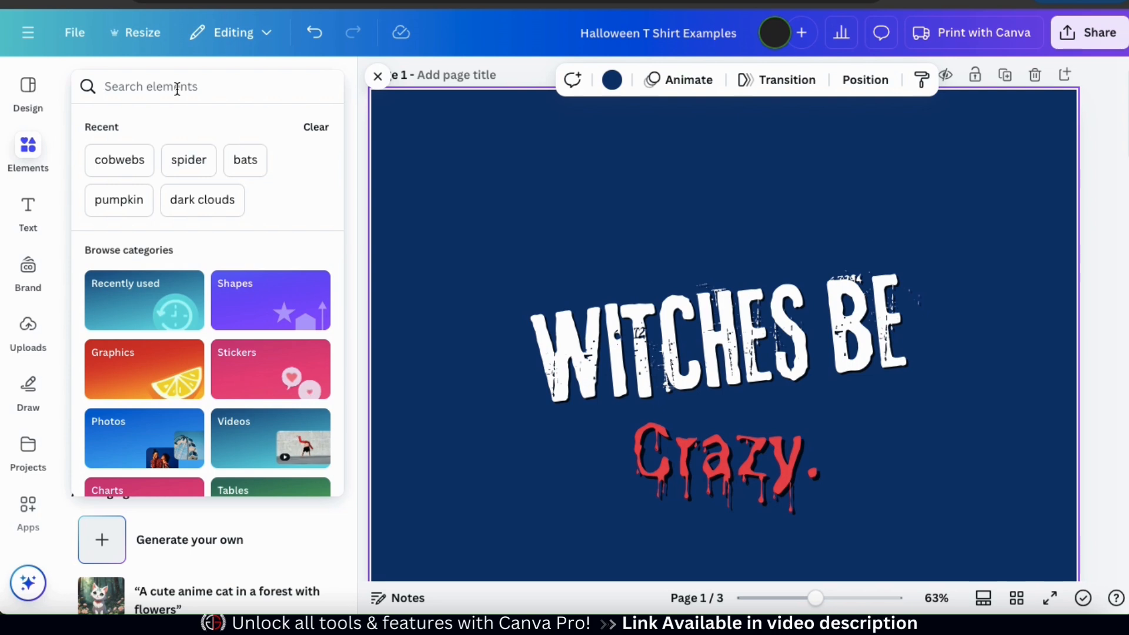
pyautogui.write('witch hat')
pyautogui.press('Return')
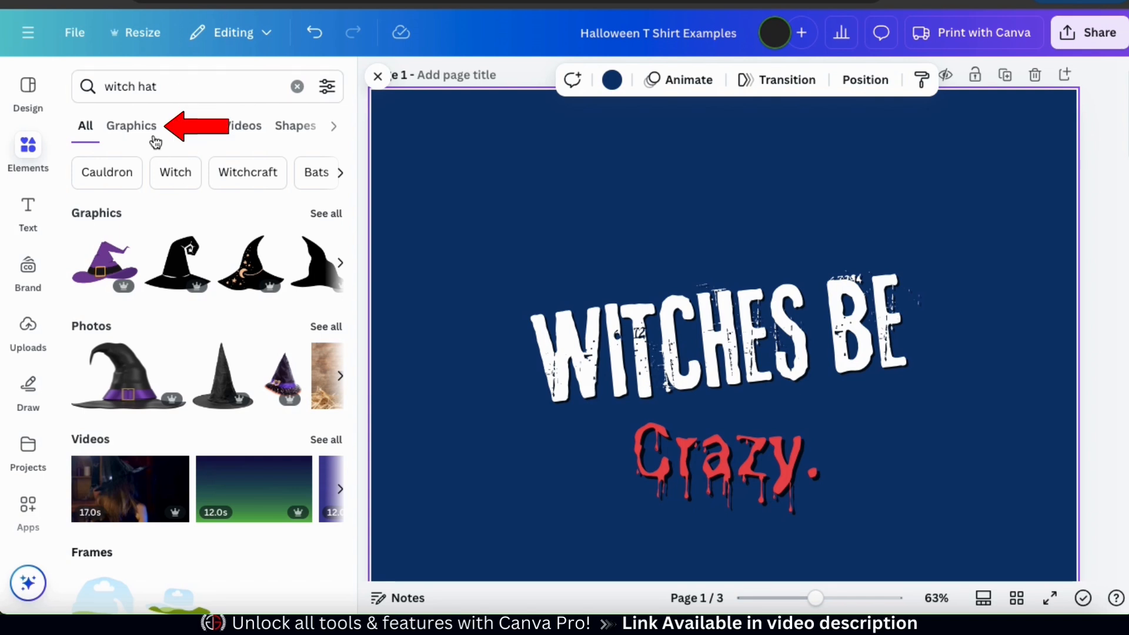
pyautogui.click(132, 134)
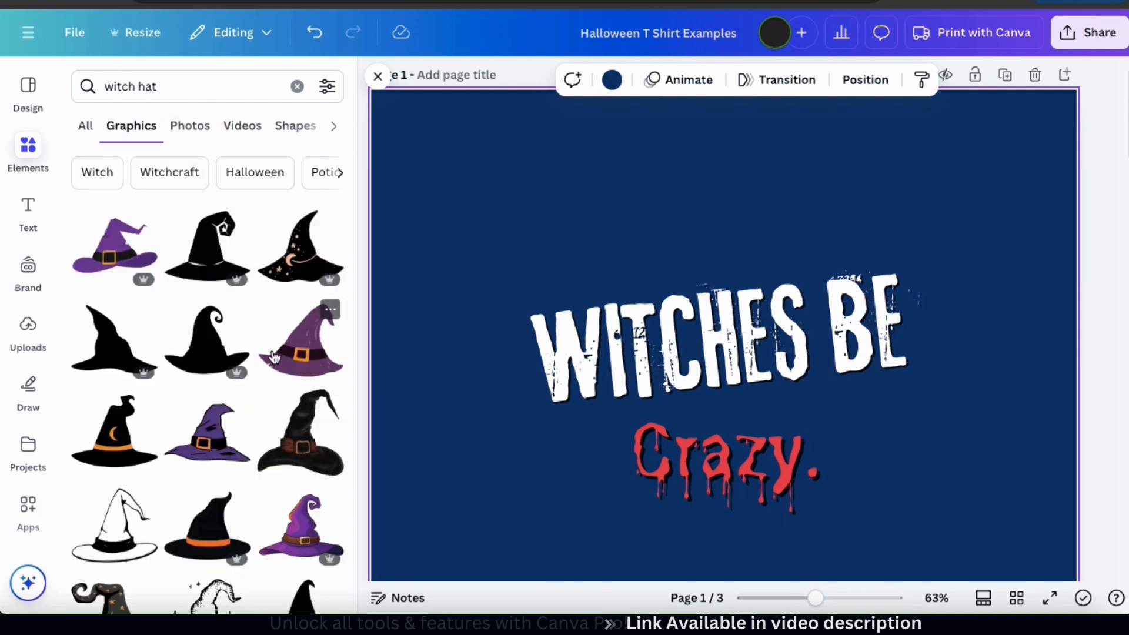
# Step: Add the navy witch hat with the orange band to the design
pyautogui.scroll(-2, 274, 357)
pyautogui.scroll(-4, 274, 357)
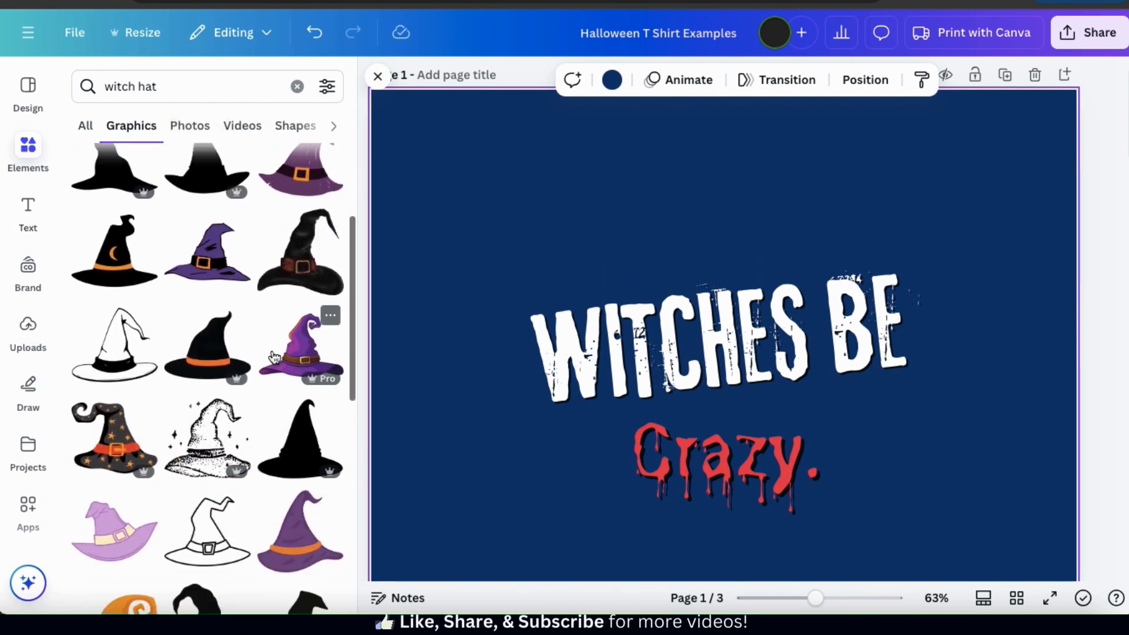
pyautogui.scroll(-5, 274, 358)
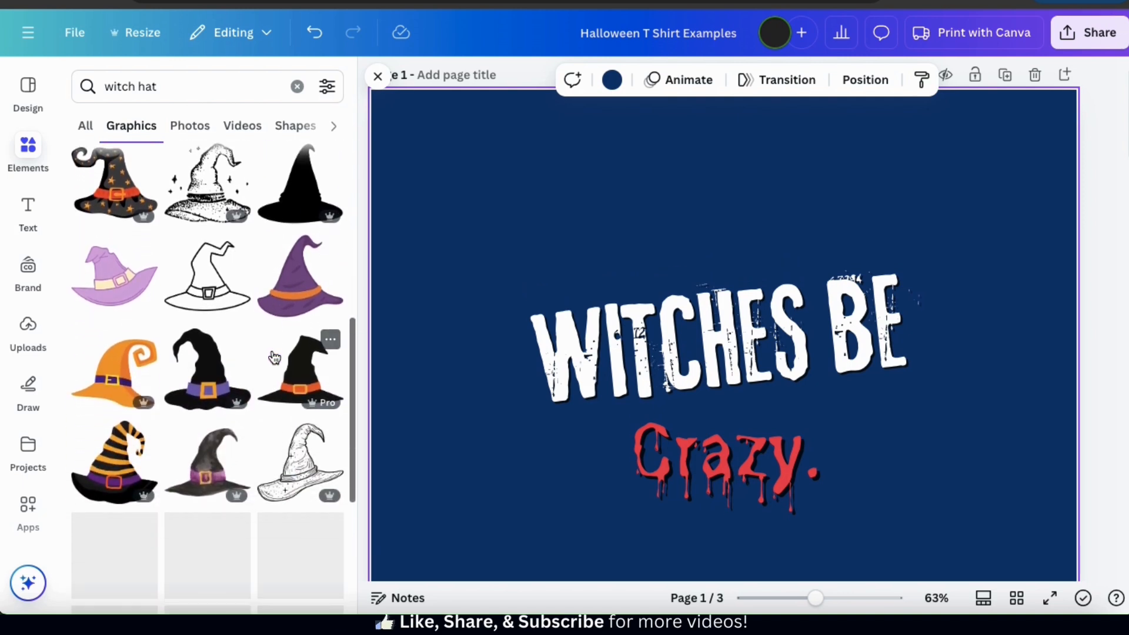
pyautogui.scroll(-3, 274, 358)
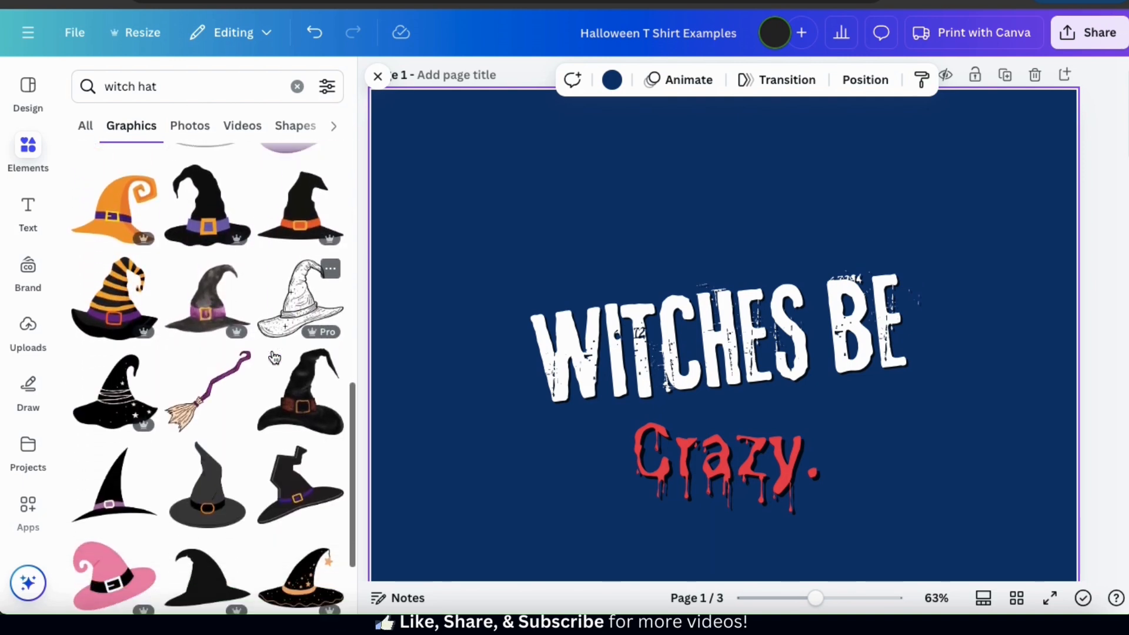
pyautogui.scroll(-2, 274, 358)
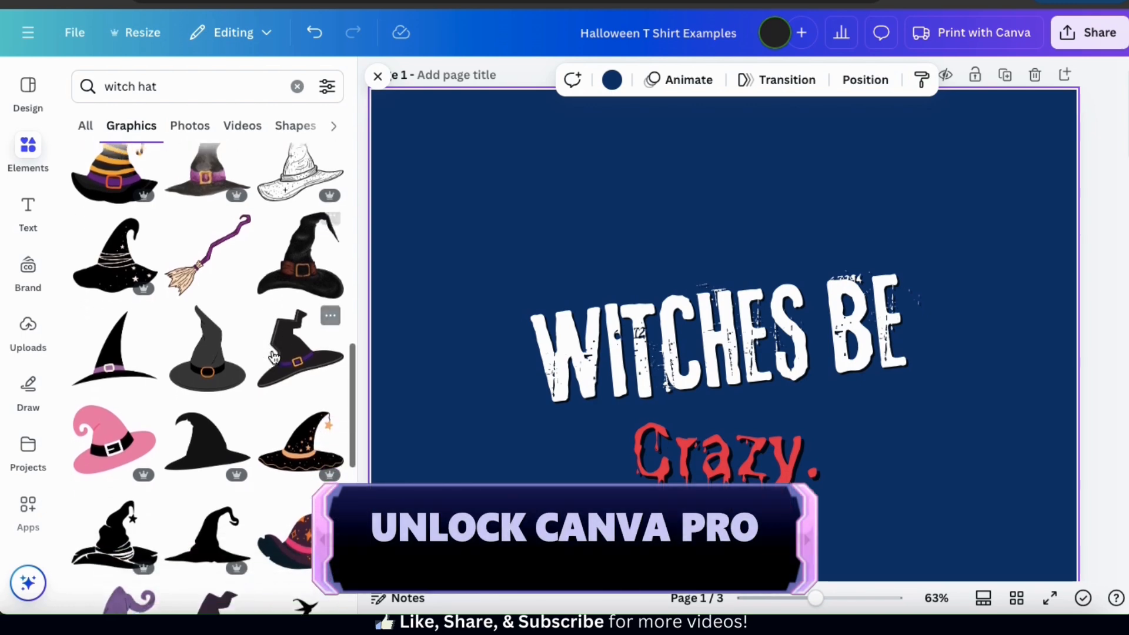
pyautogui.scroll(-6, 274, 357)
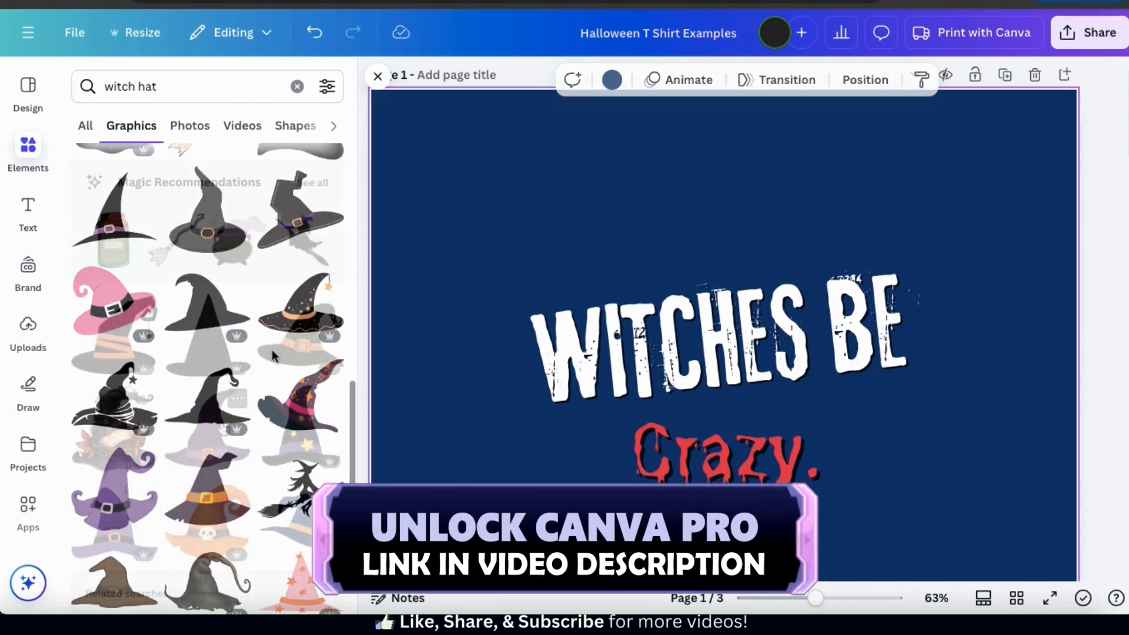
pyautogui.scroll(-1, 223, 428)
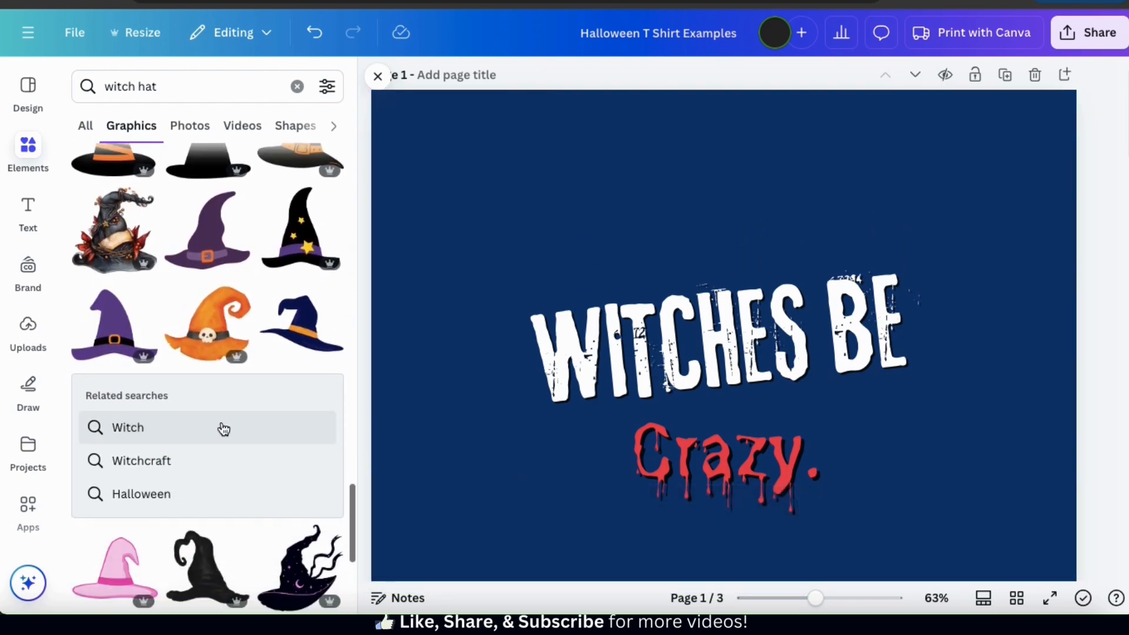
pyautogui.click(318, 351)
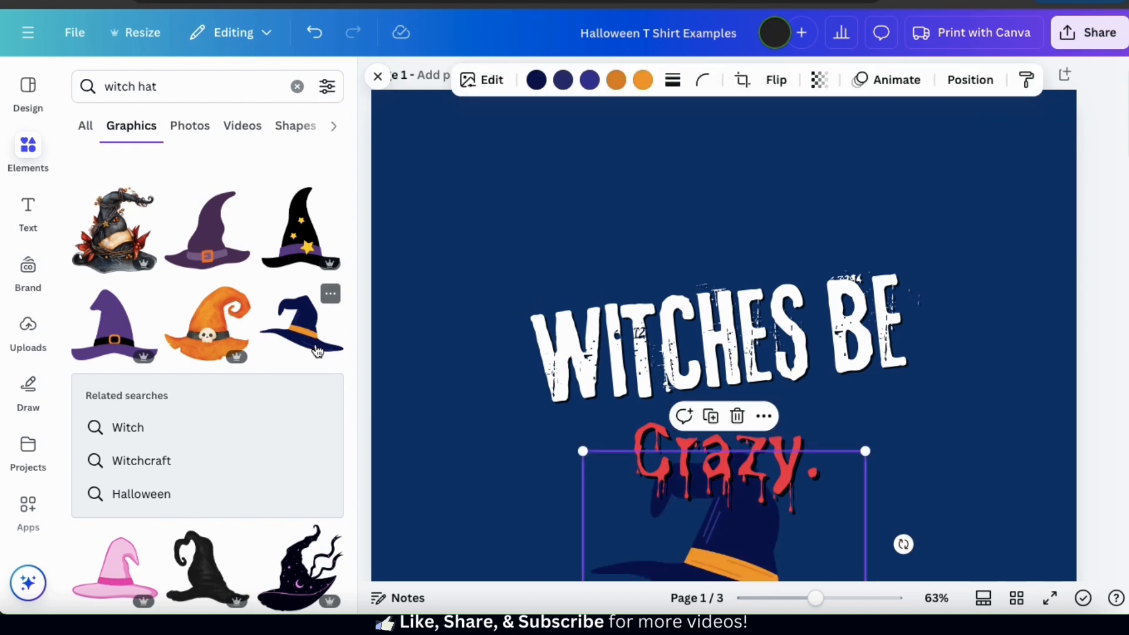
# Step: Enlarge and tilt the witch hat so it rests on the start of WITCHES BE
pyautogui.moveTo(733, 542); pyautogui.dragTo(671, 217)
pyautogui.moveTo(843, 210); pyautogui.dragTo(789, 151)
pyautogui.moveTo(698, 196); pyautogui.dragTo(647, 218)
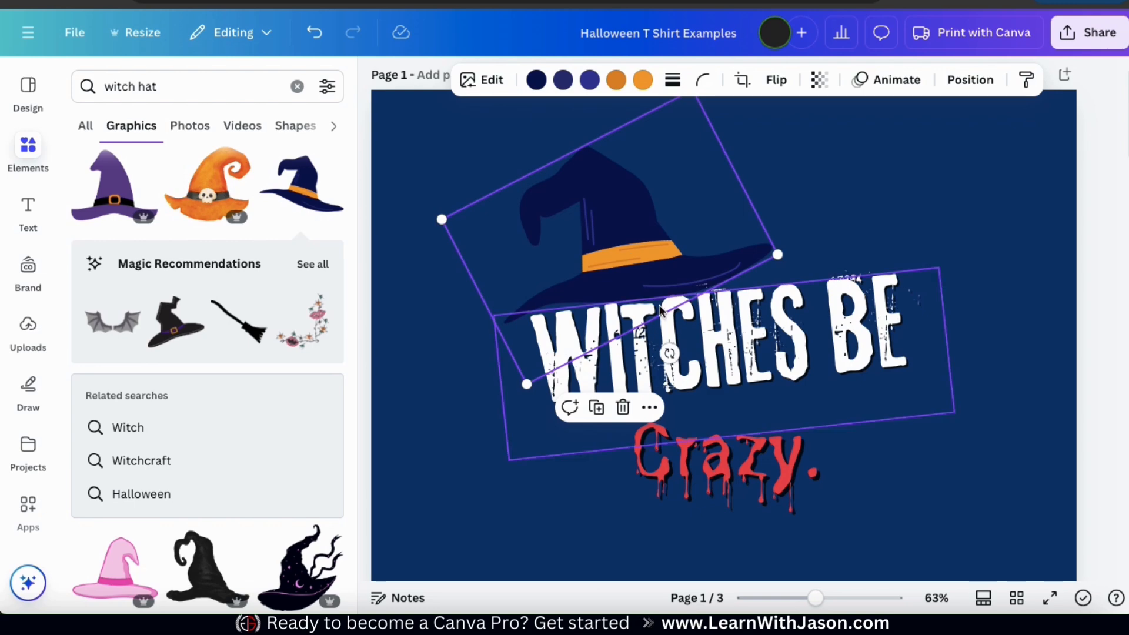
pyautogui.click(988, 423)
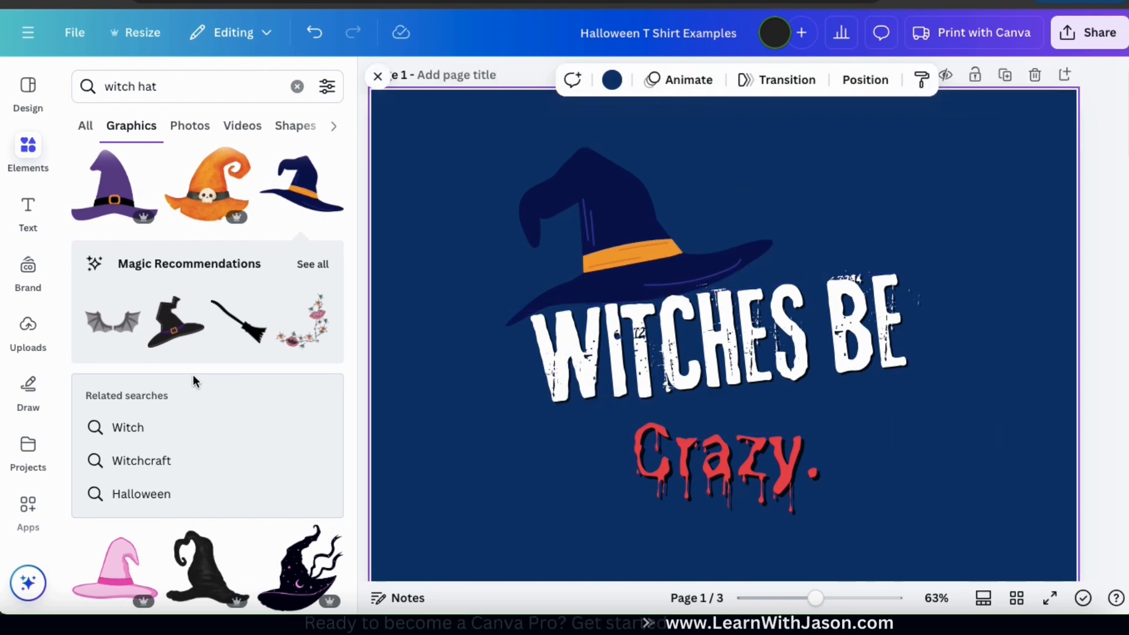
# Step: Search the graphics for "broken broom stick"
pyautogui.click(297, 86)
pyautogui.write('brown')
pyautogui.press('BackSpace')
pyautogui.press('BackSpace')
pyautogui.write('ken broom stick')
pyautogui.press('Return')
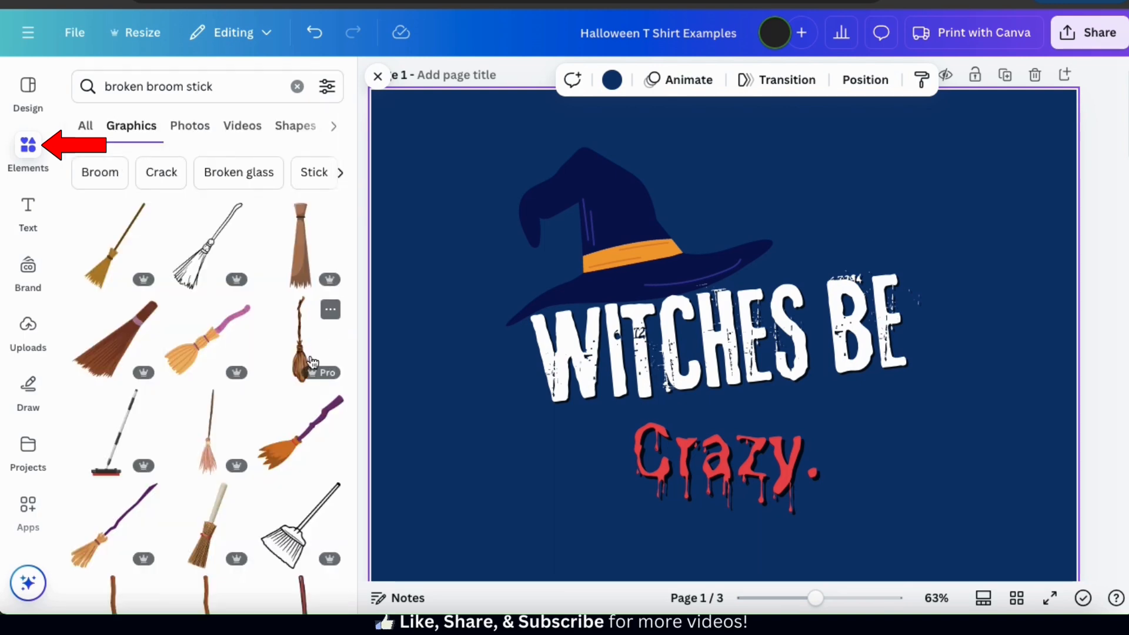
# Step: Add the blue-bristled broom from a "witches broom stick" search and rotate it nearly horizontal between the two text lines
pyautogui.scroll(-3, 312, 362)
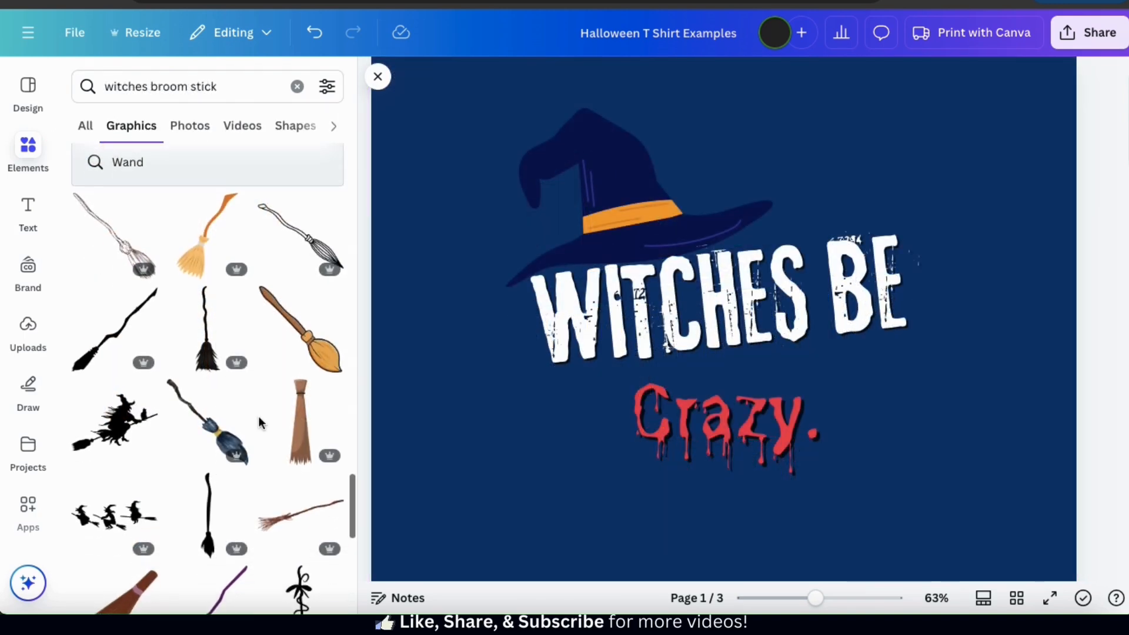
pyautogui.scroll(-3, 259, 422)
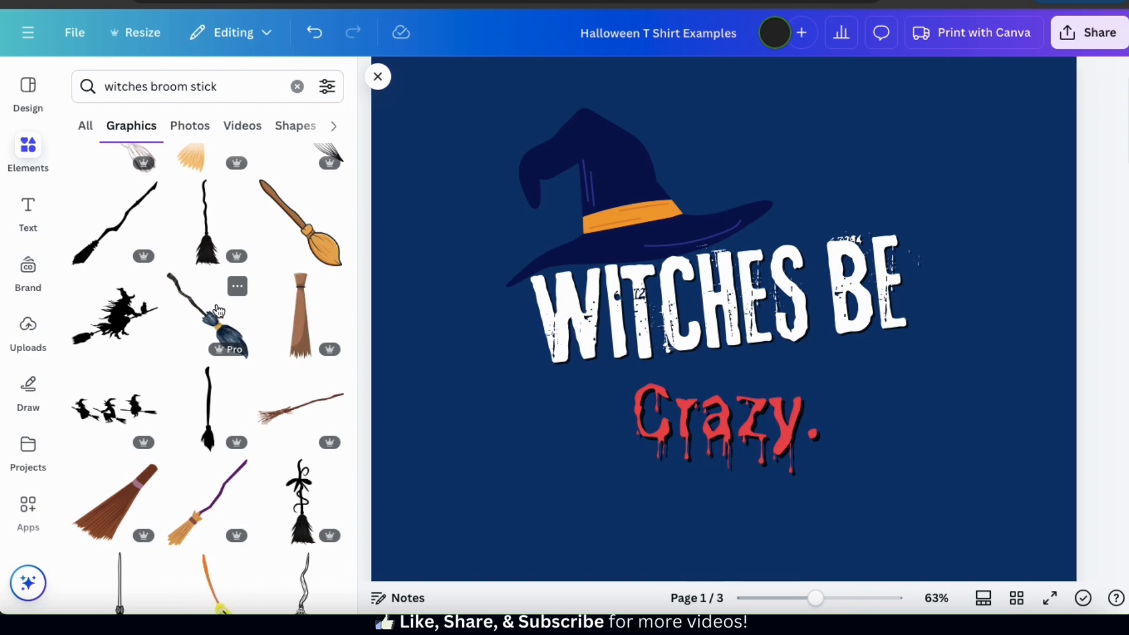
pyautogui.click(219, 310)
pyautogui.moveTo(442, 203); pyautogui.dragTo(705, 477)
pyautogui.moveTo(864, 518); pyautogui.dragTo(857, 294)
pyautogui.moveTo(799, 232); pyautogui.dragTo(600, 294)
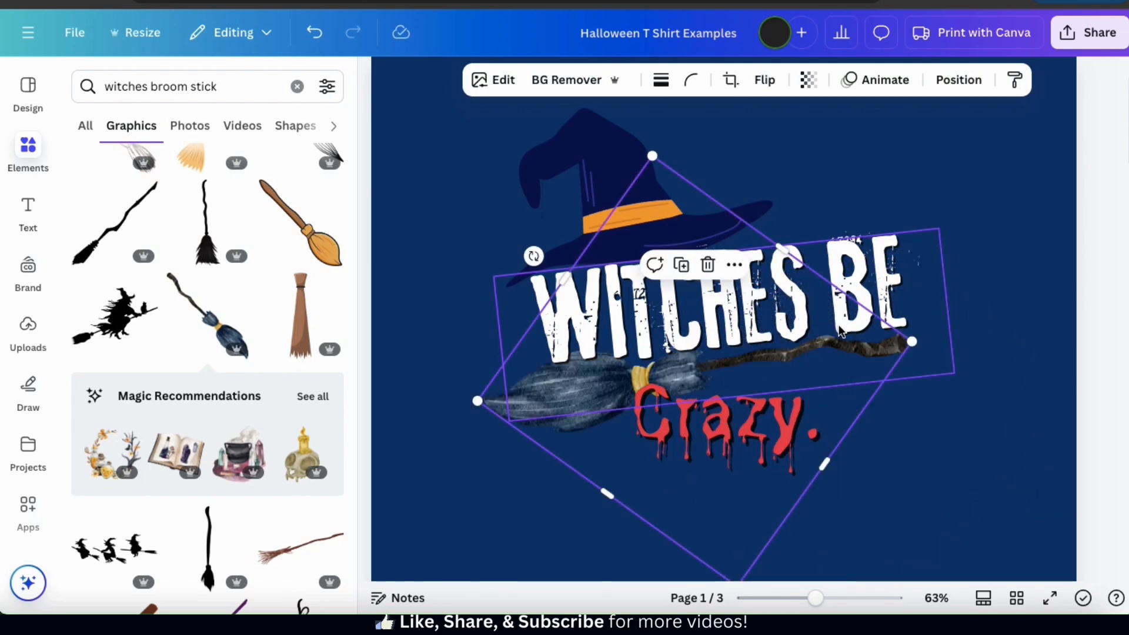
pyautogui.click(986, 431)
# Step: Enlarge the Crazy text to size 123, narrow its text box and place it just under the broom handle
pyautogui.click(732, 427)
pyautogui.moveTo(732, 427); pyautogui.dragTo(811, 386)
pyautogui.moveTo(1031, 449); pyautogui.dragTo(1071, 475)
pyautogui.moveTo(1076, 414); pyautogui.dragTo(910, 405)
pyautogui.moveTo(773, 403); pyautogui.dragTo(846, 394)
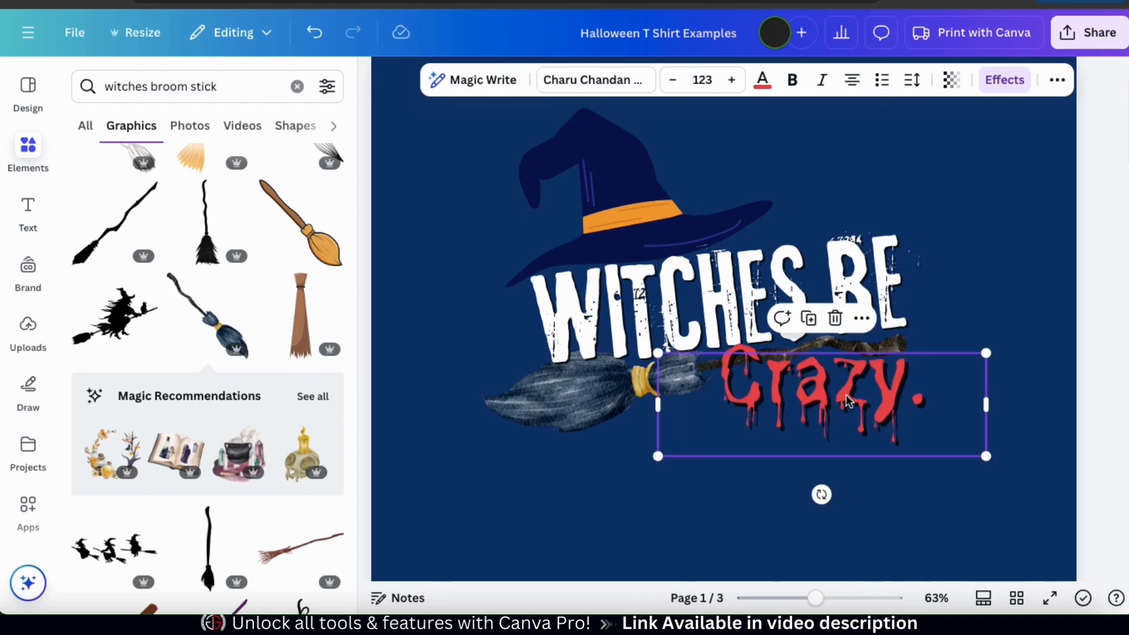
pyautogui.click(1048, 318)
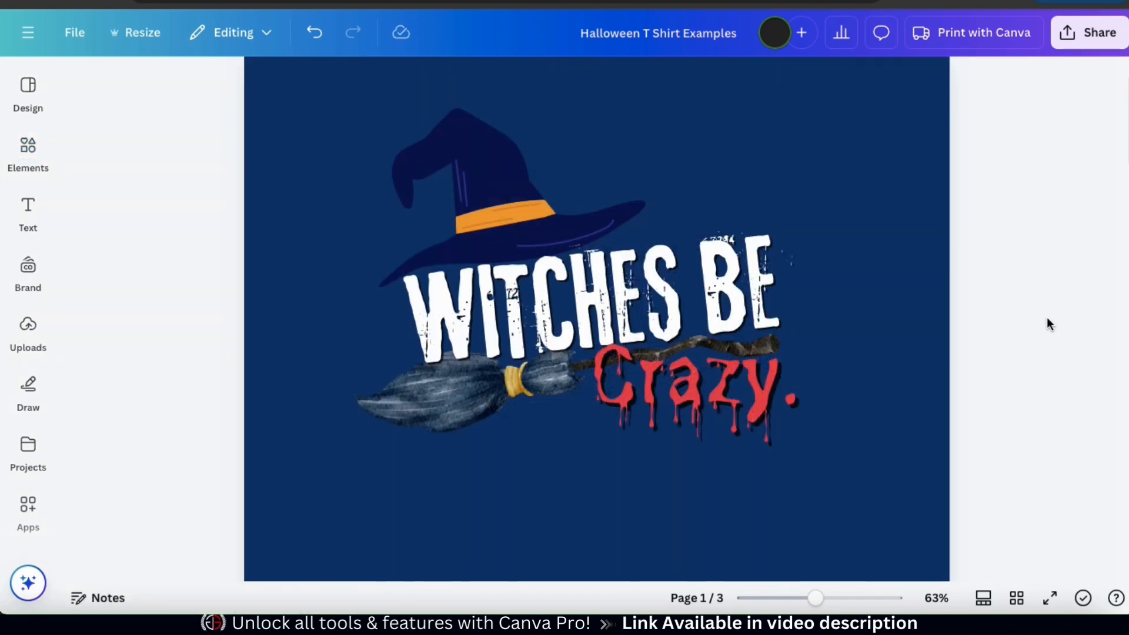
# Step: Recolor the witch hat's navy body black (#000000), its dark indigo details light grey and its purple accent lines grey
pyautogui.click(561, 191)
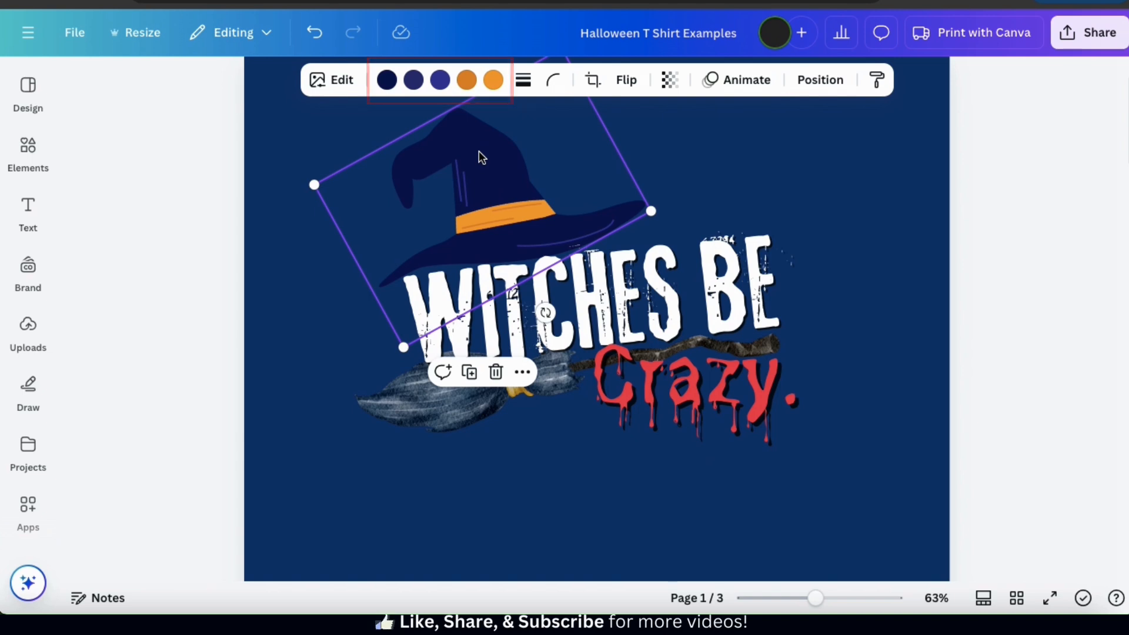
pyautogui.click(395, 82)
pyautogui.click(138, 212)
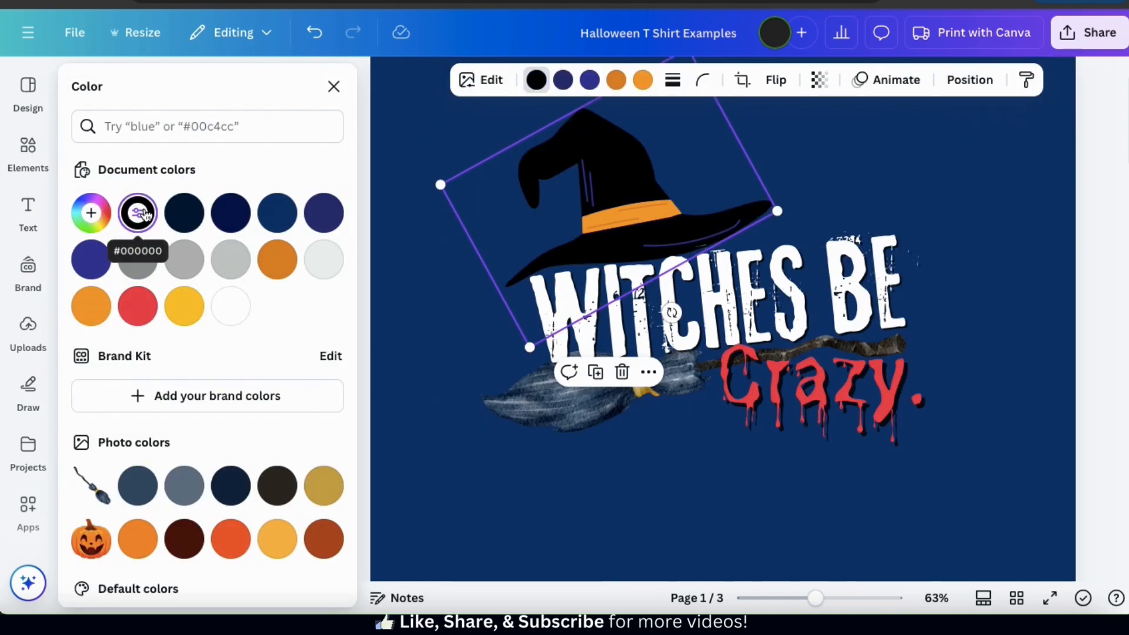
pyautogui.click(562, 80)
pyautogui.click(231, 254)
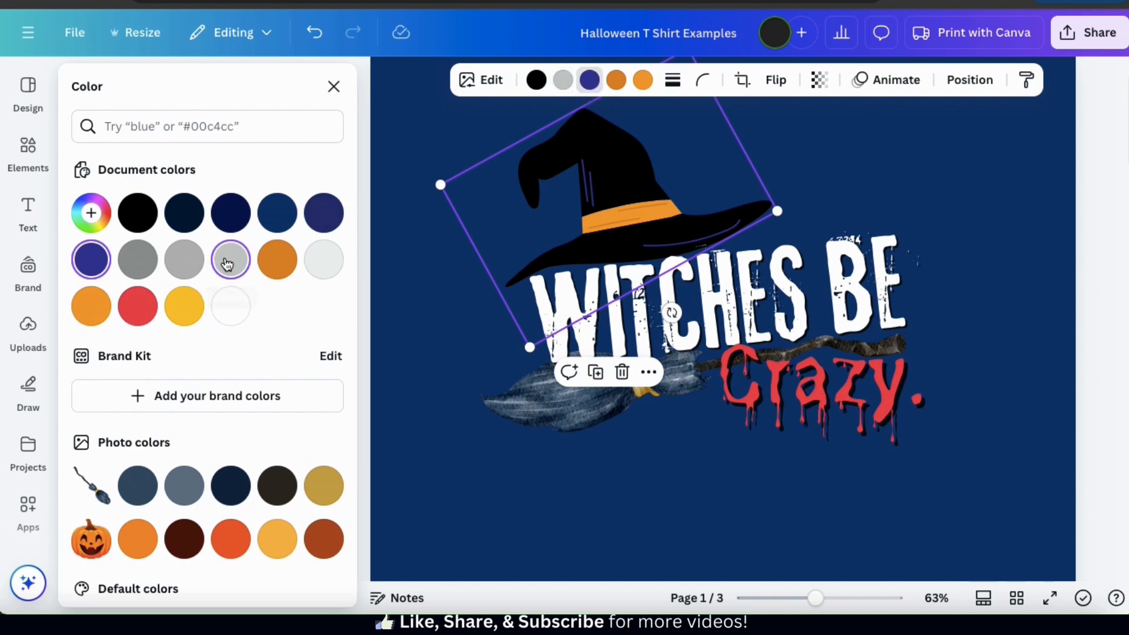
pyautogui.click(277, 259)
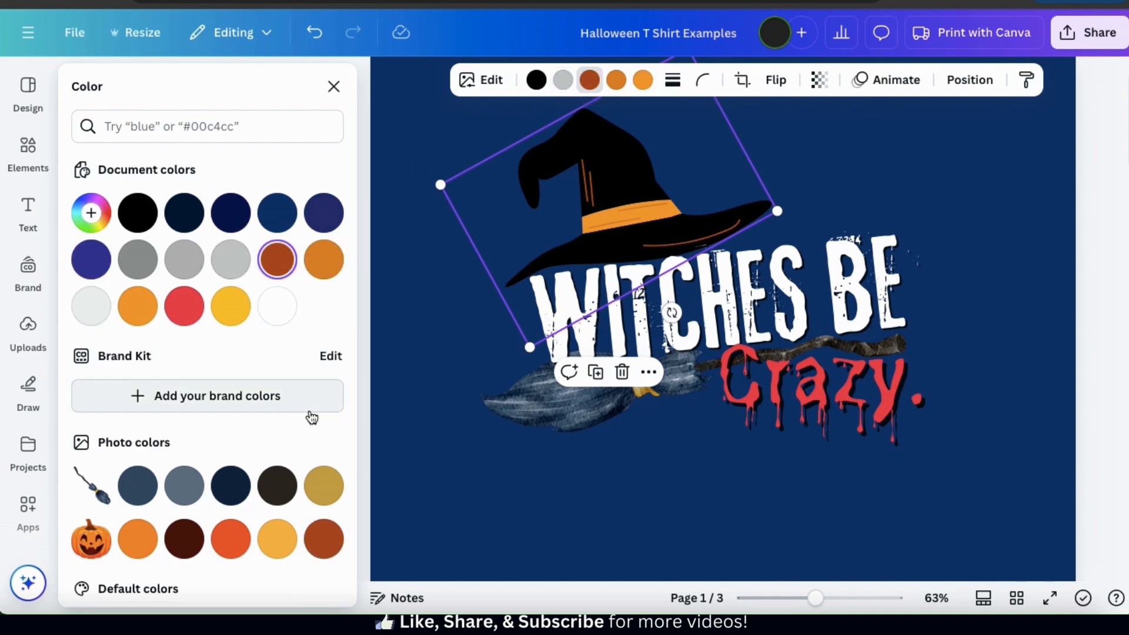
pyautogui.click(148, 261)
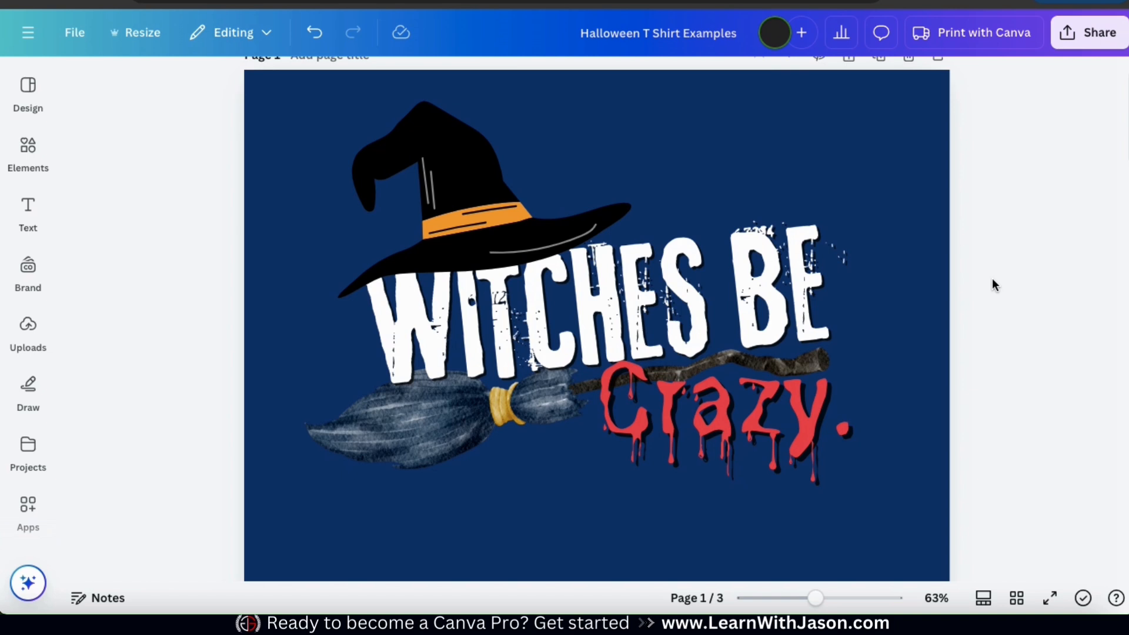
# Step: Preview the design printed on the front of a women's T-shirt in Royal blue
pyautogui.click(974, 46)
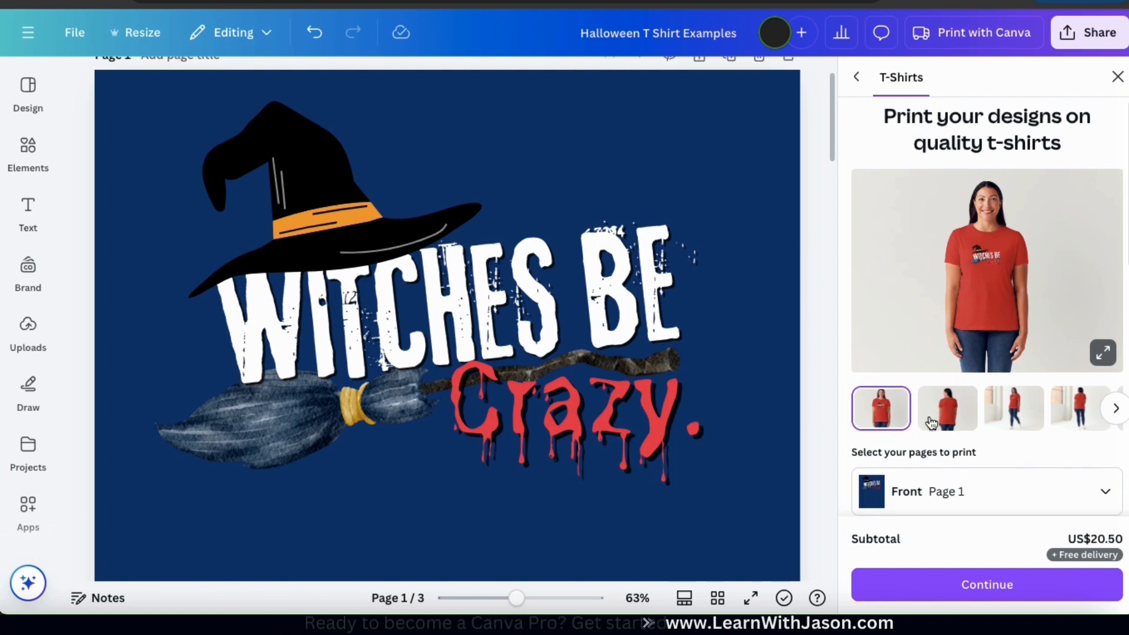
pyautogui.scroll(-5, 930, 421)
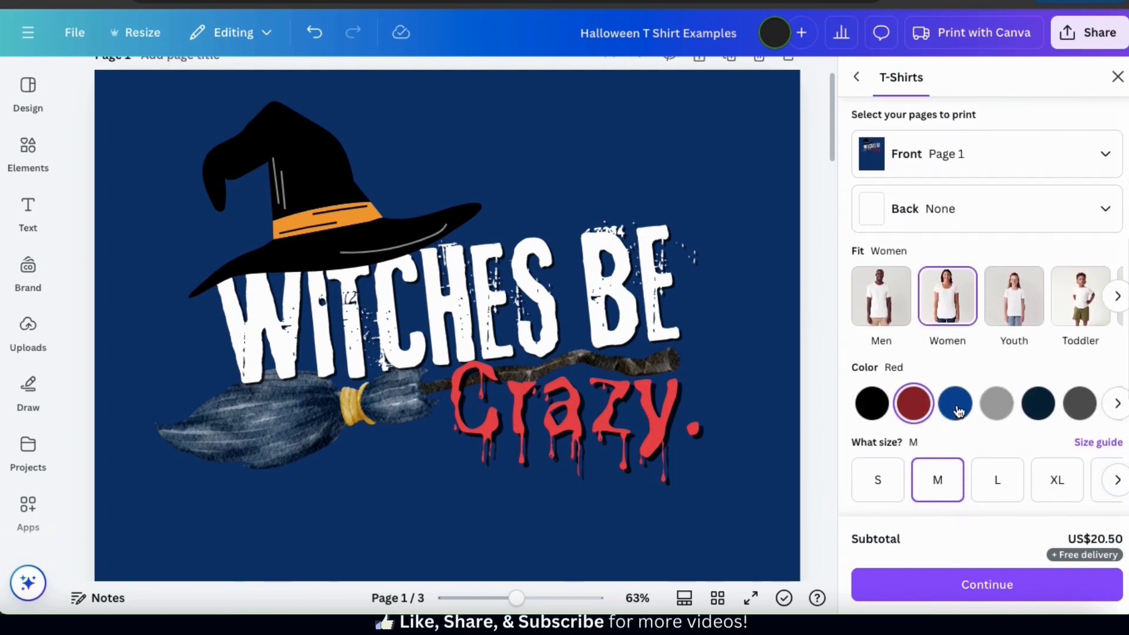
pyautogui.click(956, 408)
pyautogui.scroll(5, 955, 382)
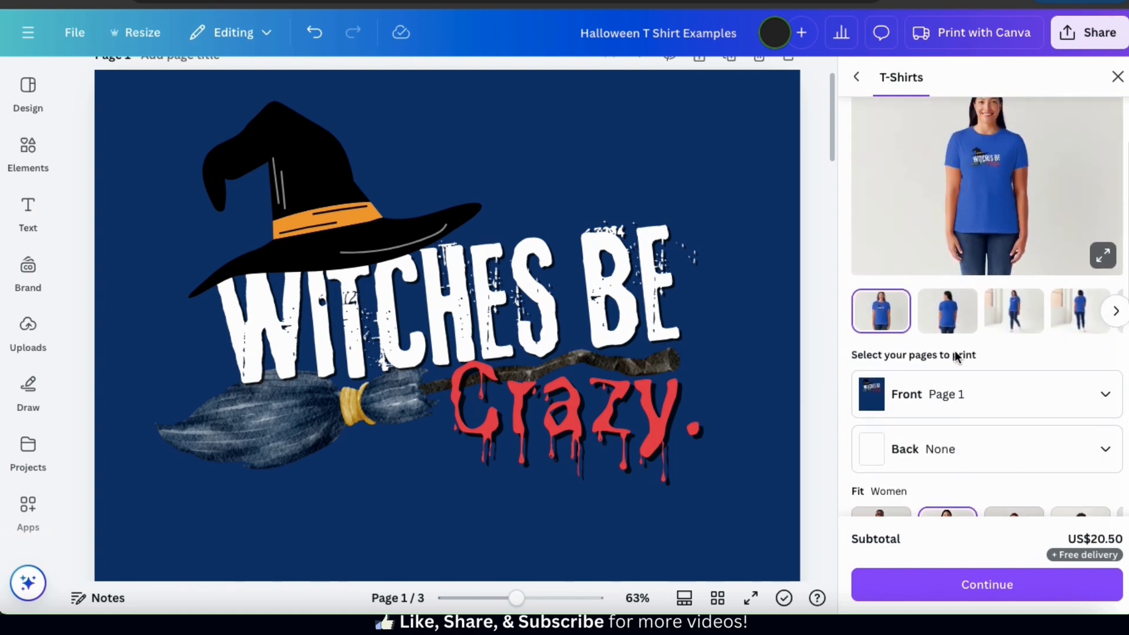
pyautogui.scroll(2, 956, 359)
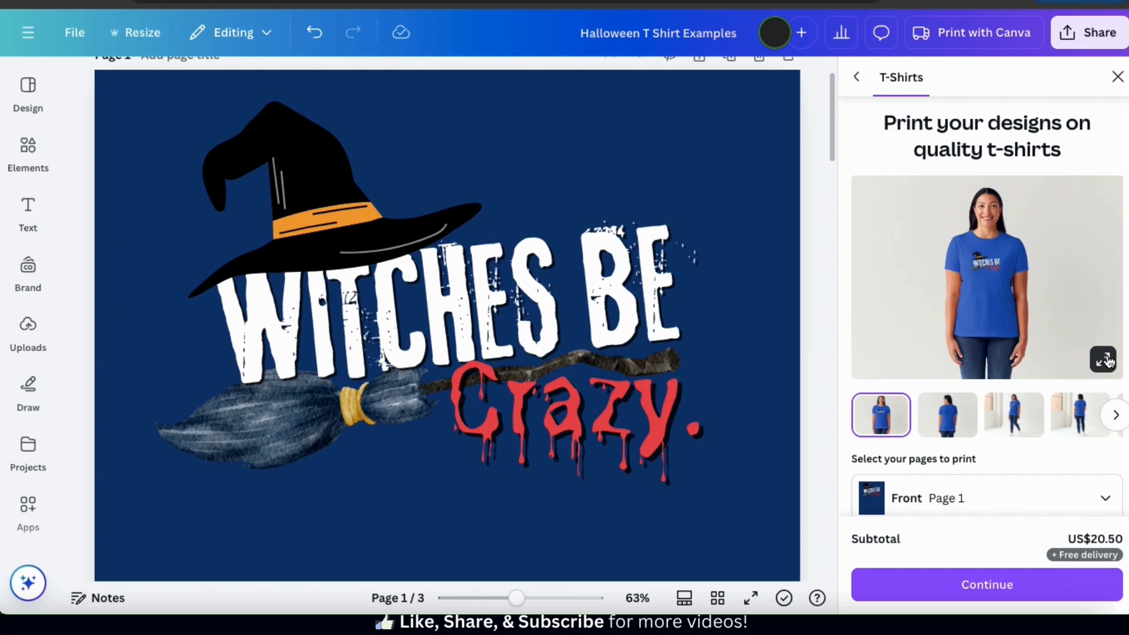
# Step: Enlarge the T-shirt mockup, compare the close-up and seated-model views, and close the print preview
pyautogui.click(1104, 360)
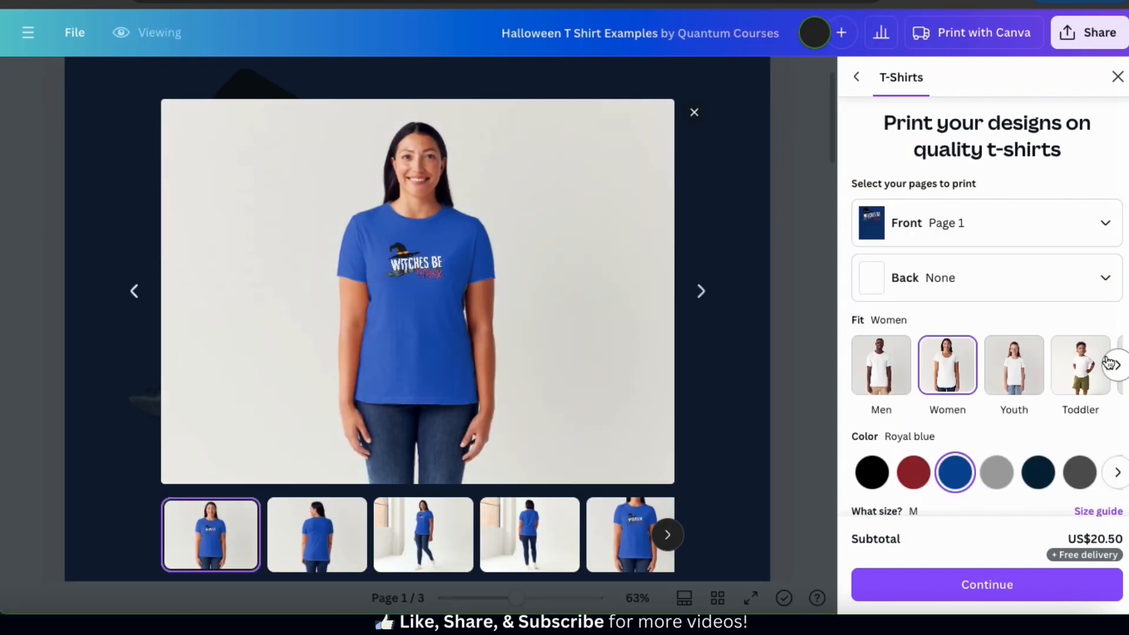
pyautogui.click(614, 523)
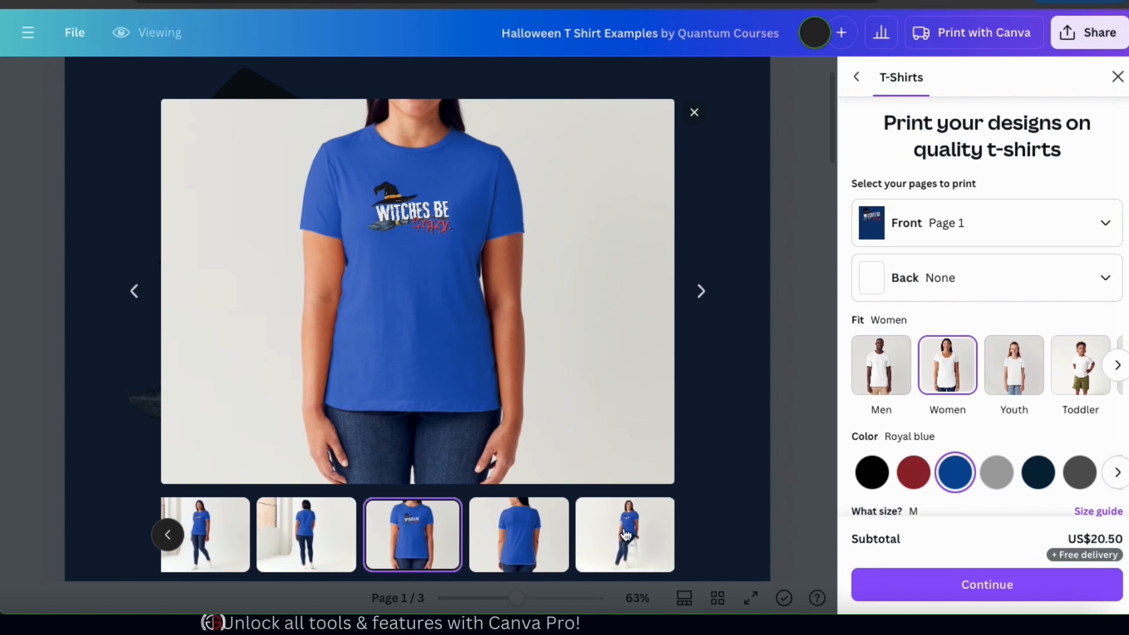
pyautogui.click(626, 535)
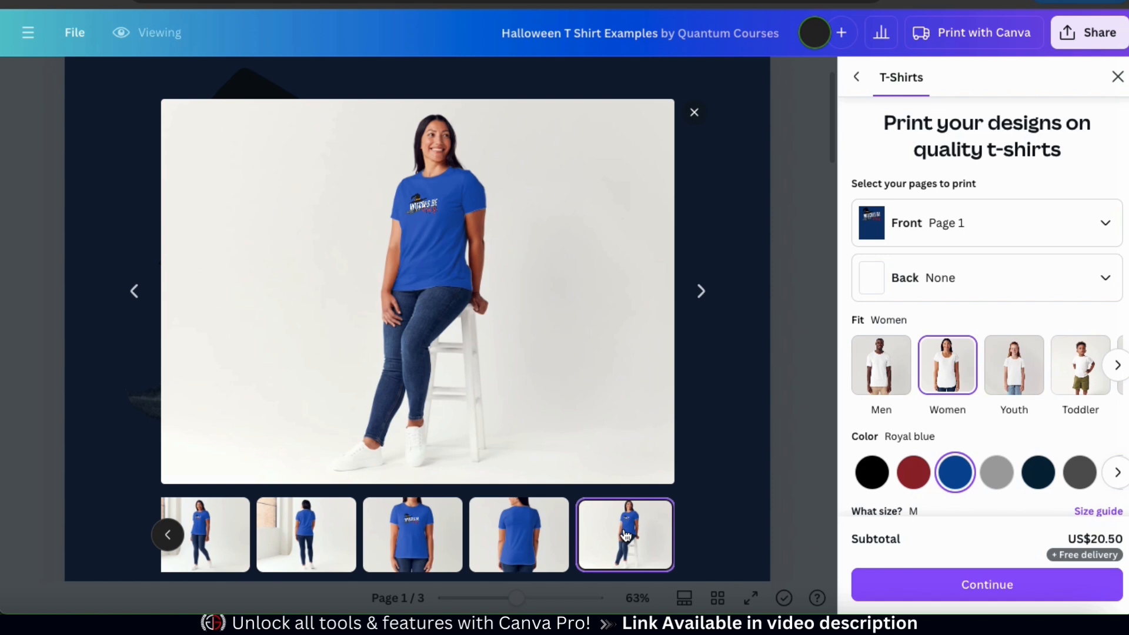
pyautogui.click(432, 529)
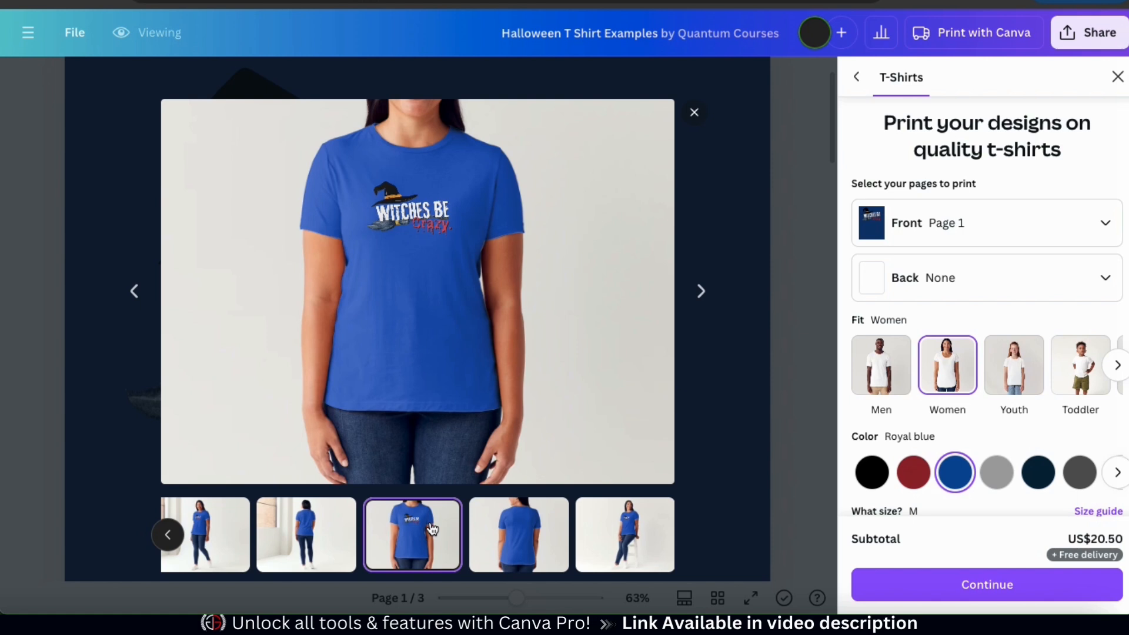
pyautogui.click(1115, 82)
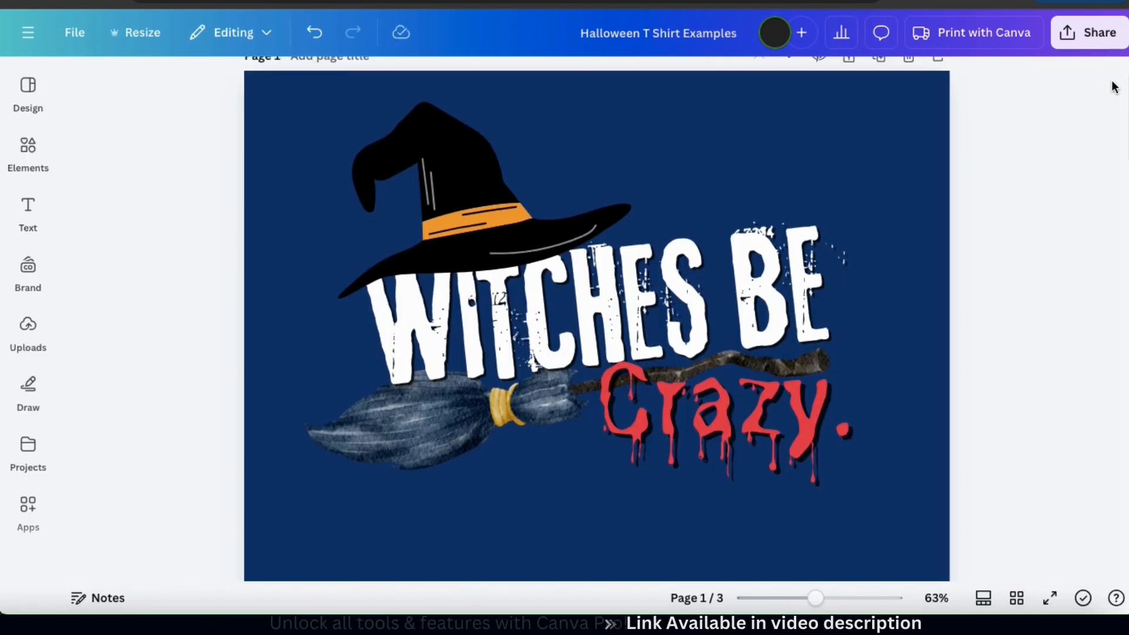
# Step: Download page 1 as a PNG at size 2.25 (3,500 × 4,500 px) with a transparent background
pyautogui.click(1087, 46)
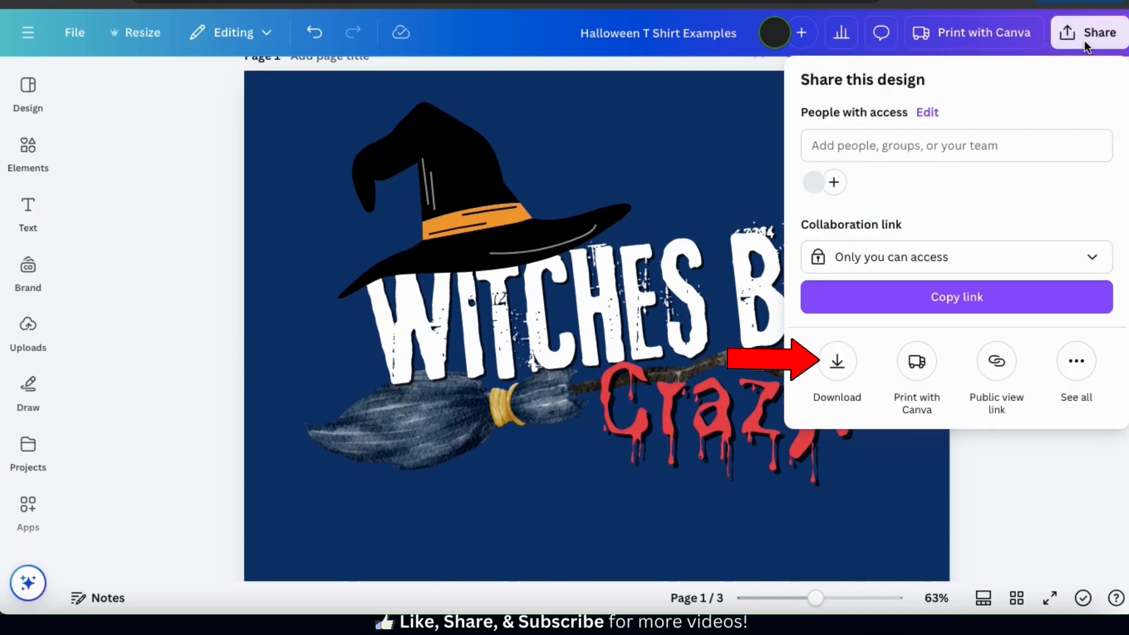
pyautogui.click(843, 364)
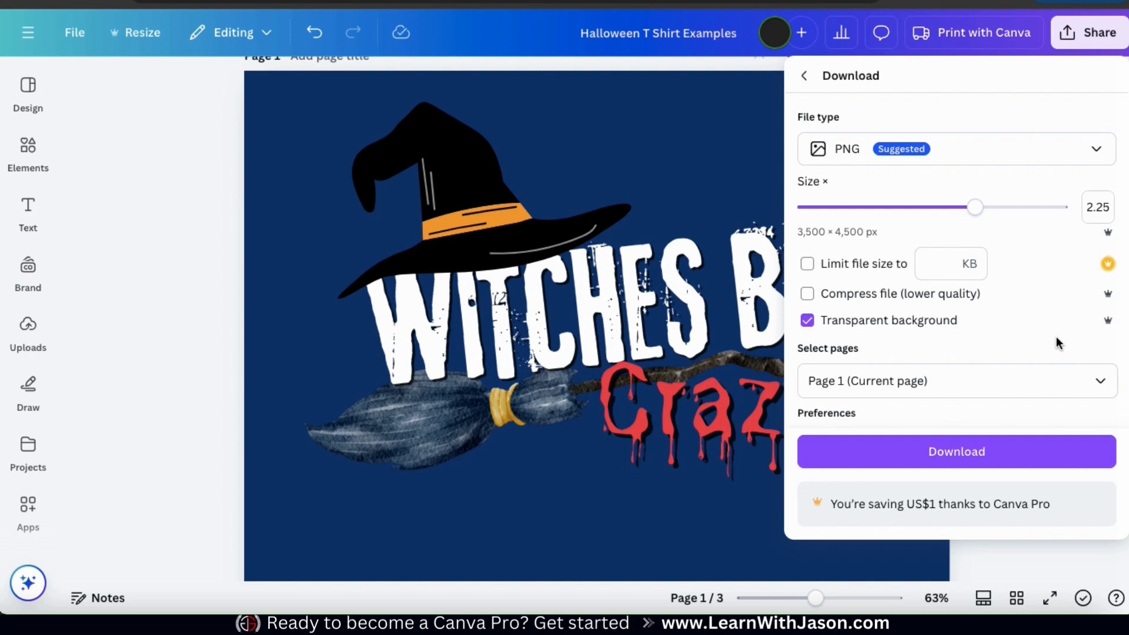
pyautogui.click(976, 454)
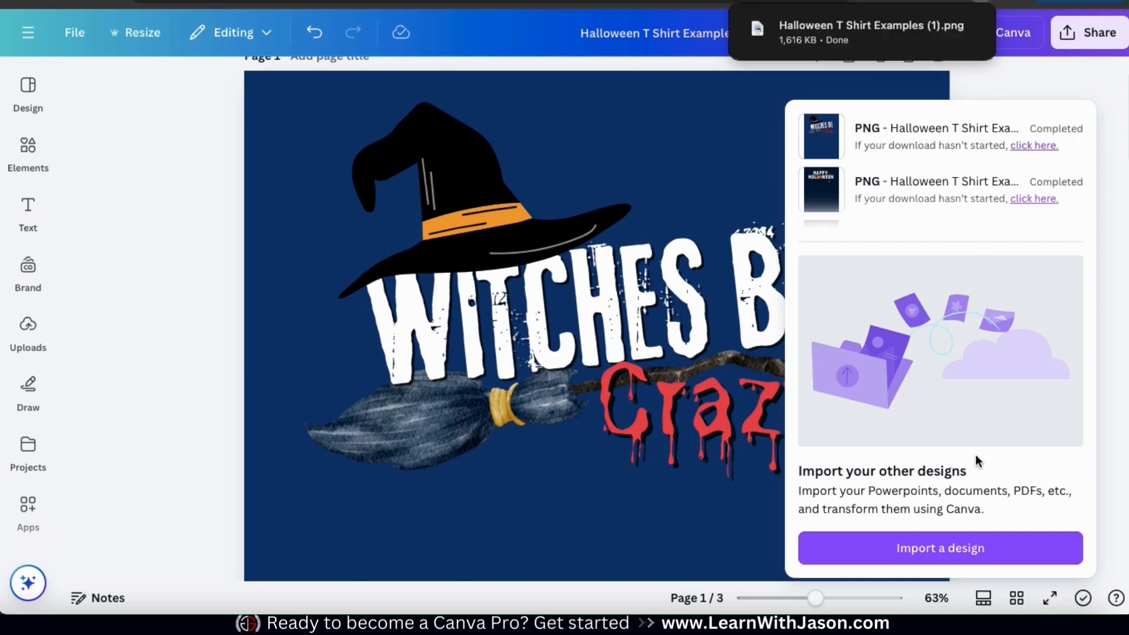
pyautogui.click(1108, 419)
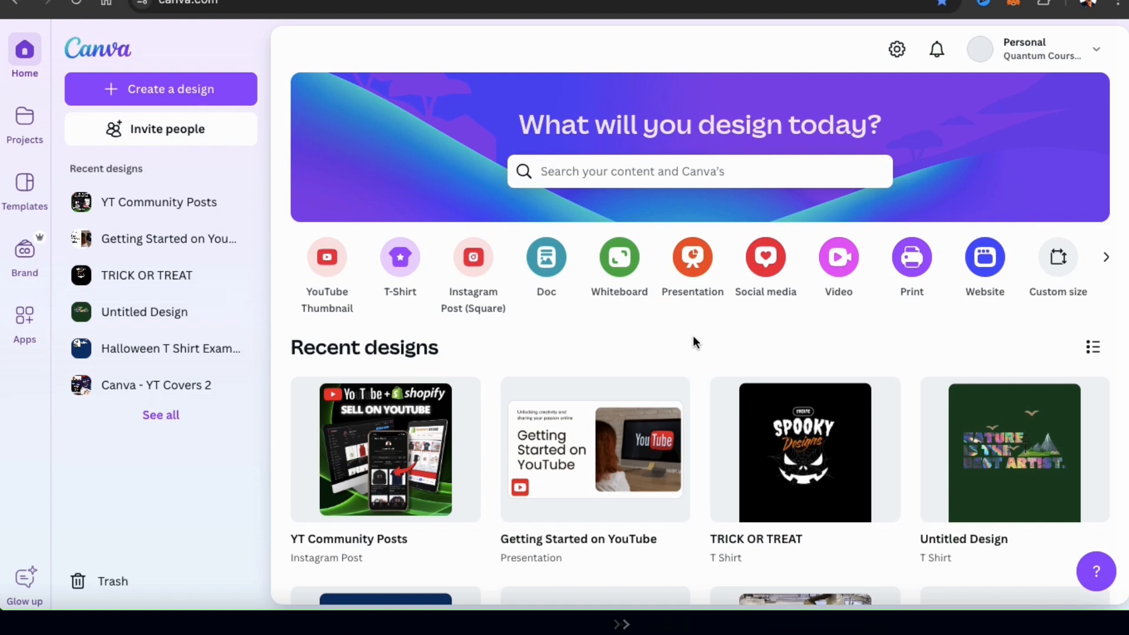
# Step: Find the Halloween T-Shirt (14 × 18 in) templates from the home page and start a blank design
pyautogui.click(684, 174)
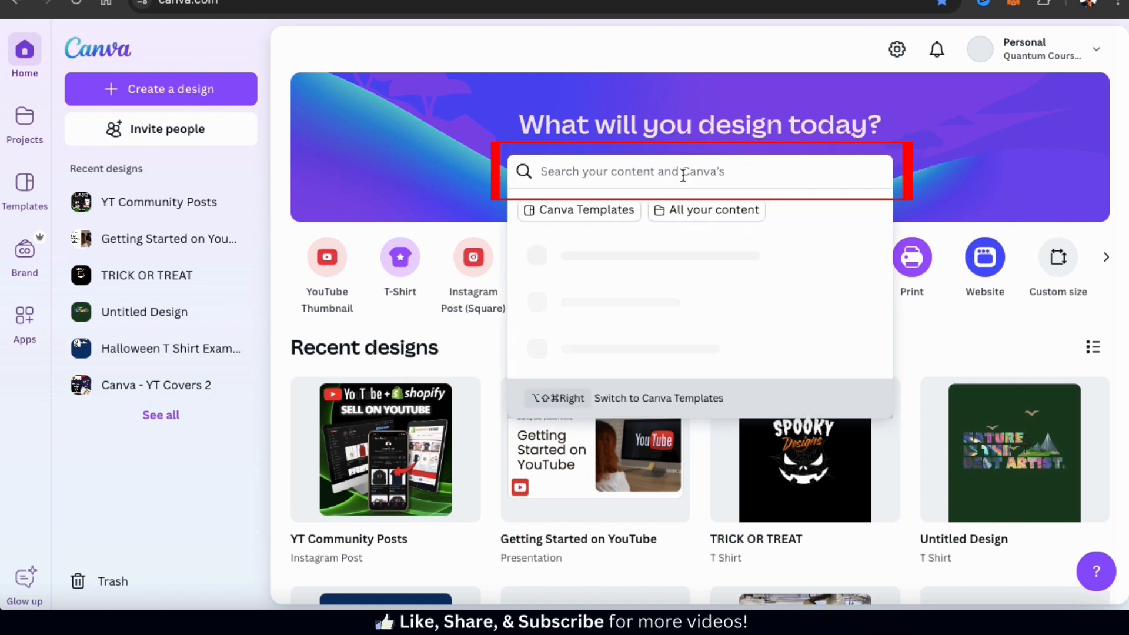
pyautogui.write('Halloween T-shirt')
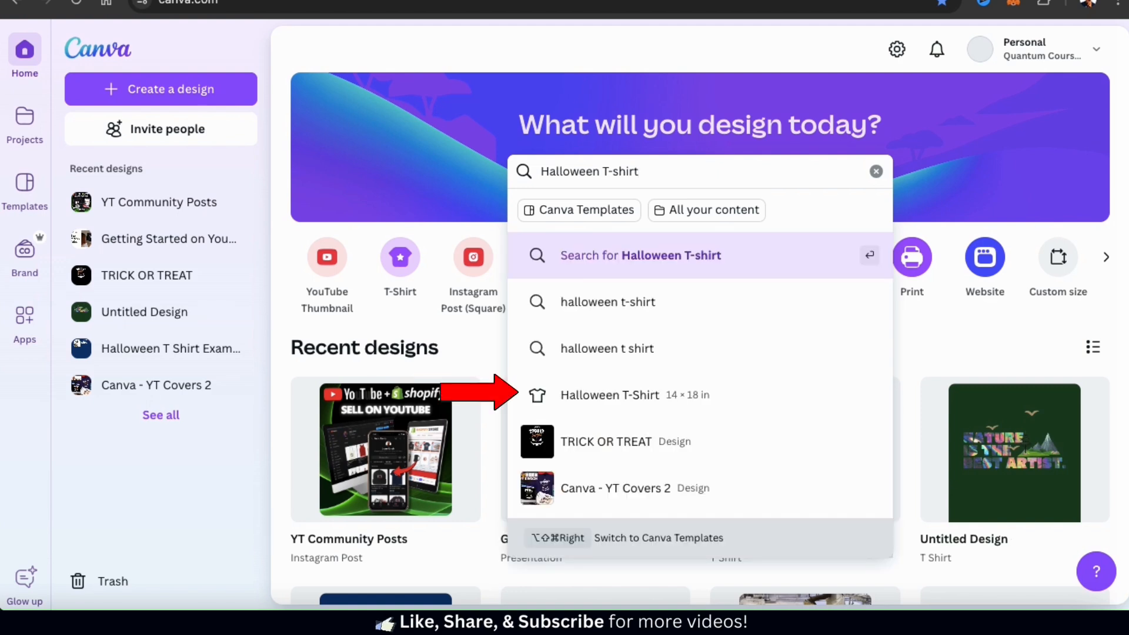
pyautogui.click(609, 407)
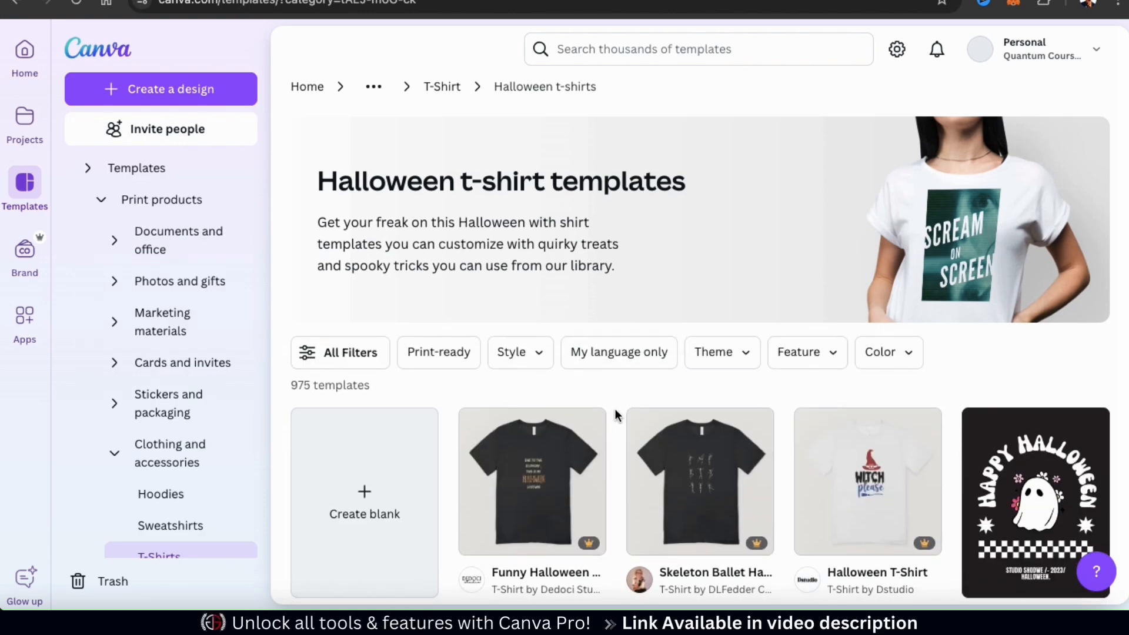
pyautogui.scroll(-3, 615, 415)
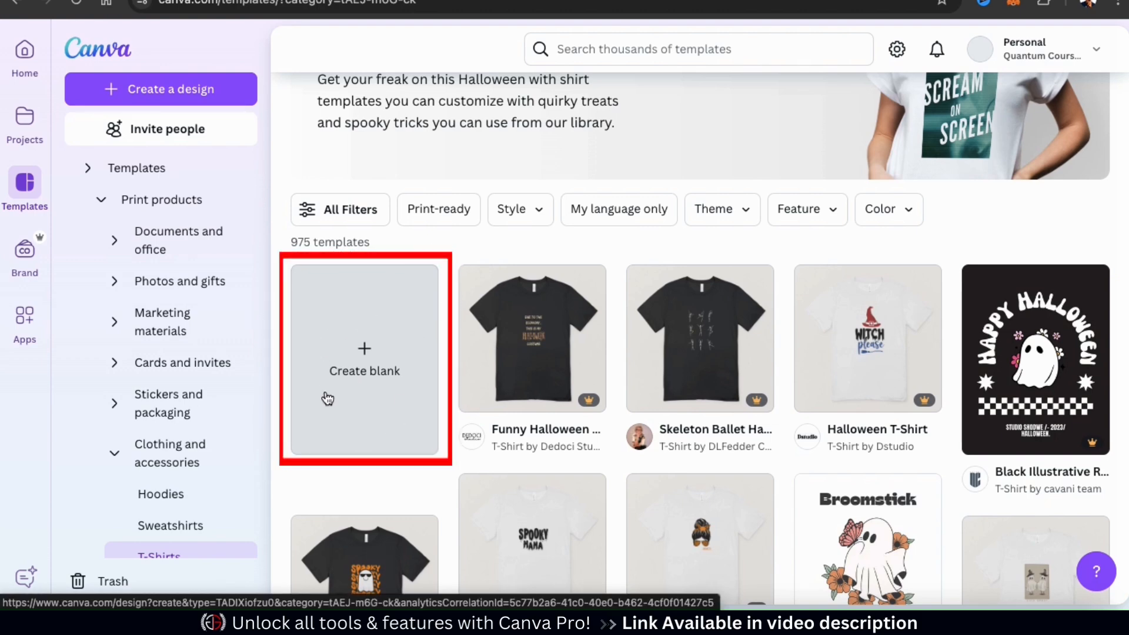
pyautogui.click(369, 401)
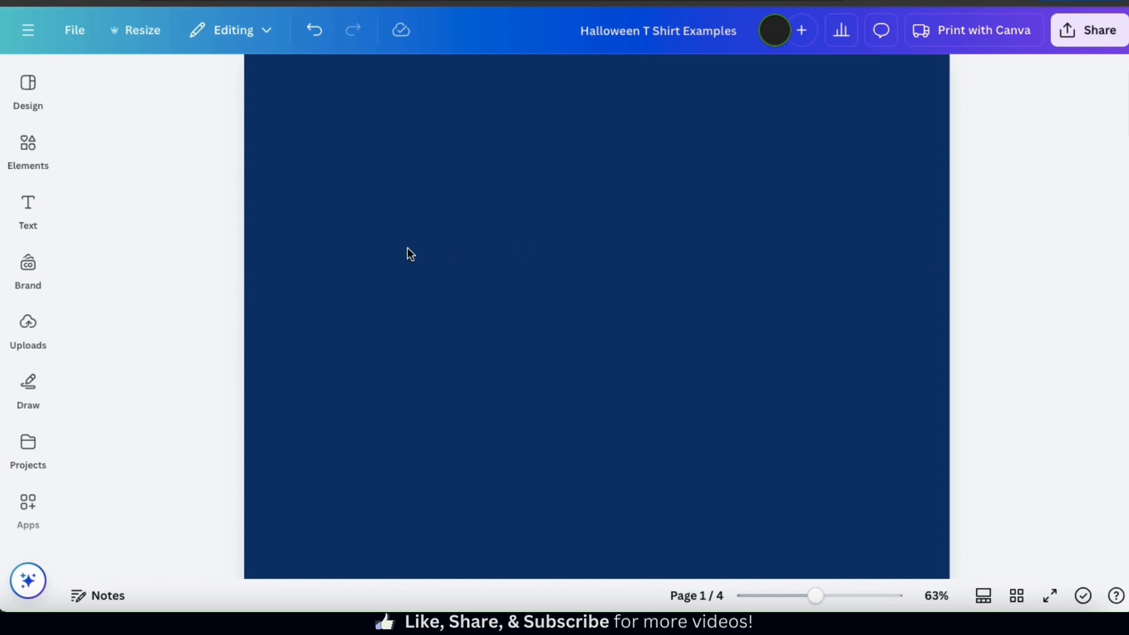
# Step: Search the elements for "ghost" and show all the matching graphics
pyautogui.click(28, 154)
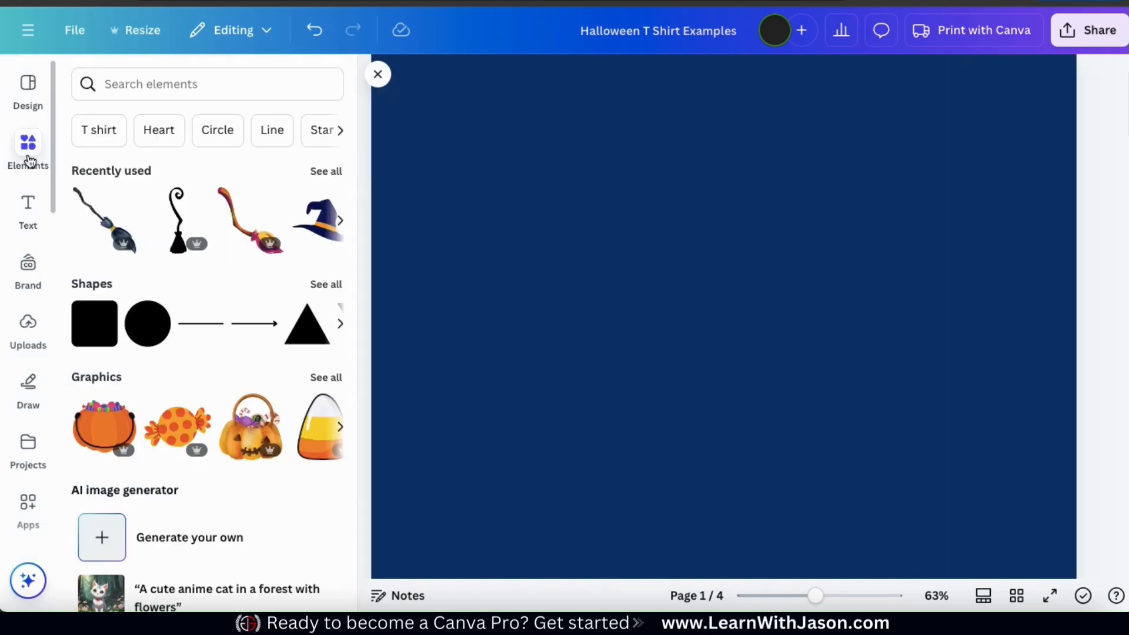
pyautogui.click(125, 84)
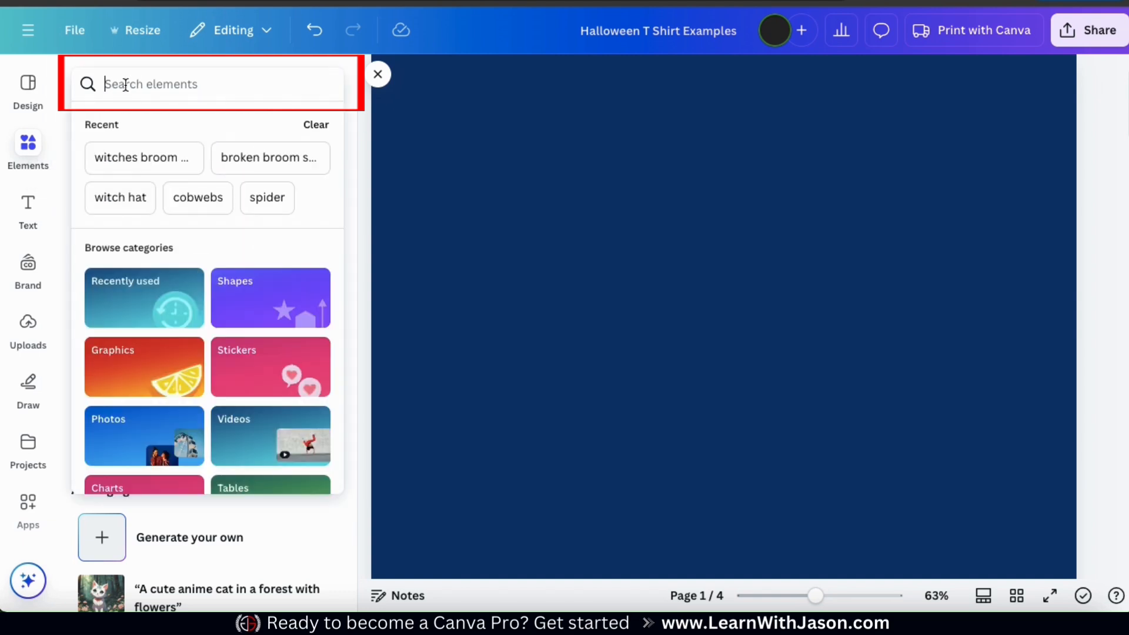
pyautogui.write('ghost')
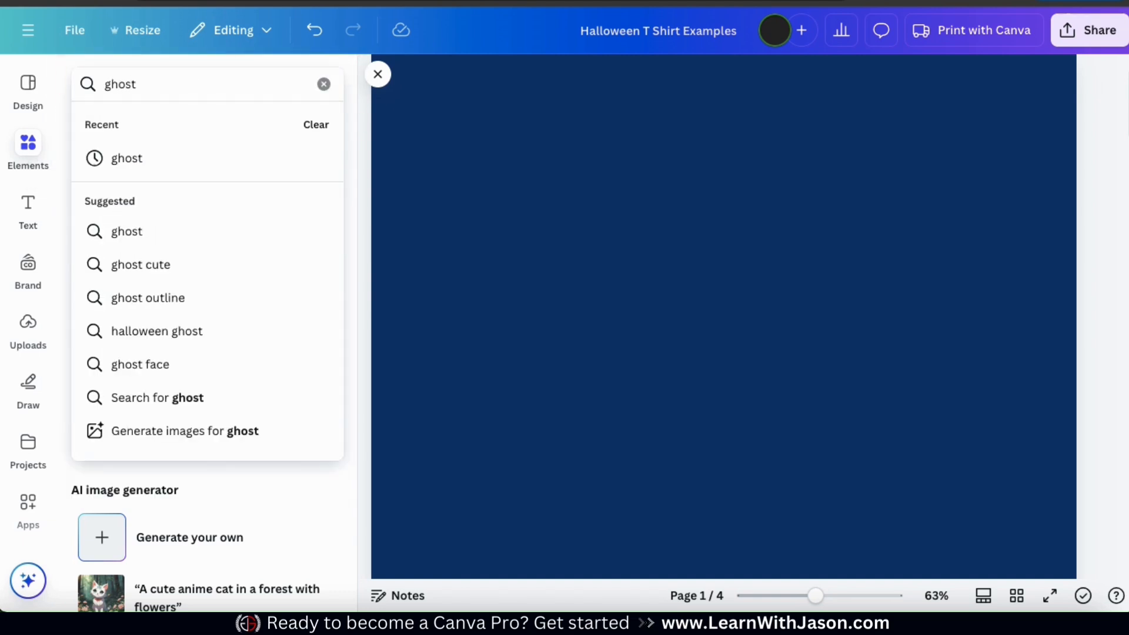
pyautogui.press('Return')
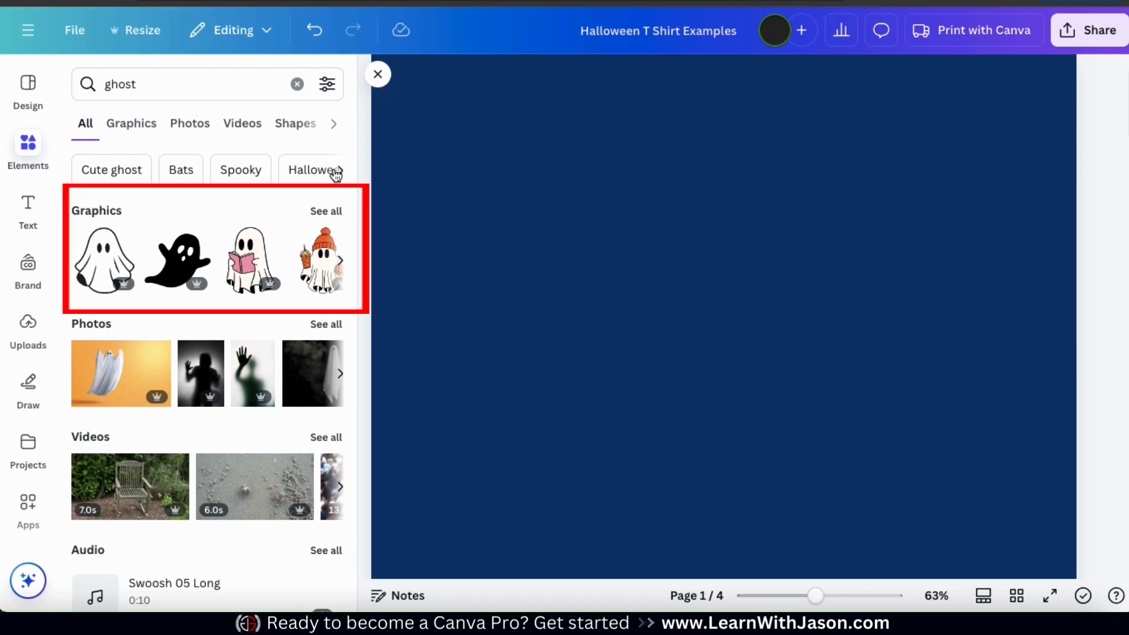
pyautogui.click(333, 212)
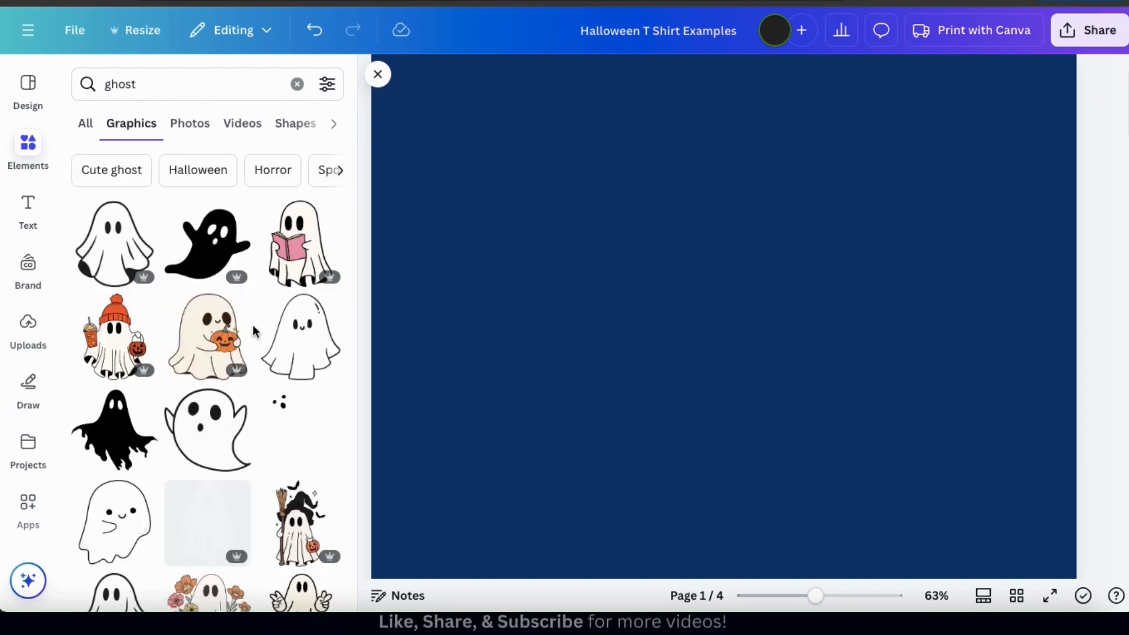
# Step: Add the book-reading ghost to the left of the two plain ghosts and recolor its cream body white and its book red
pyautogui.scroll(-2, 252, 324)
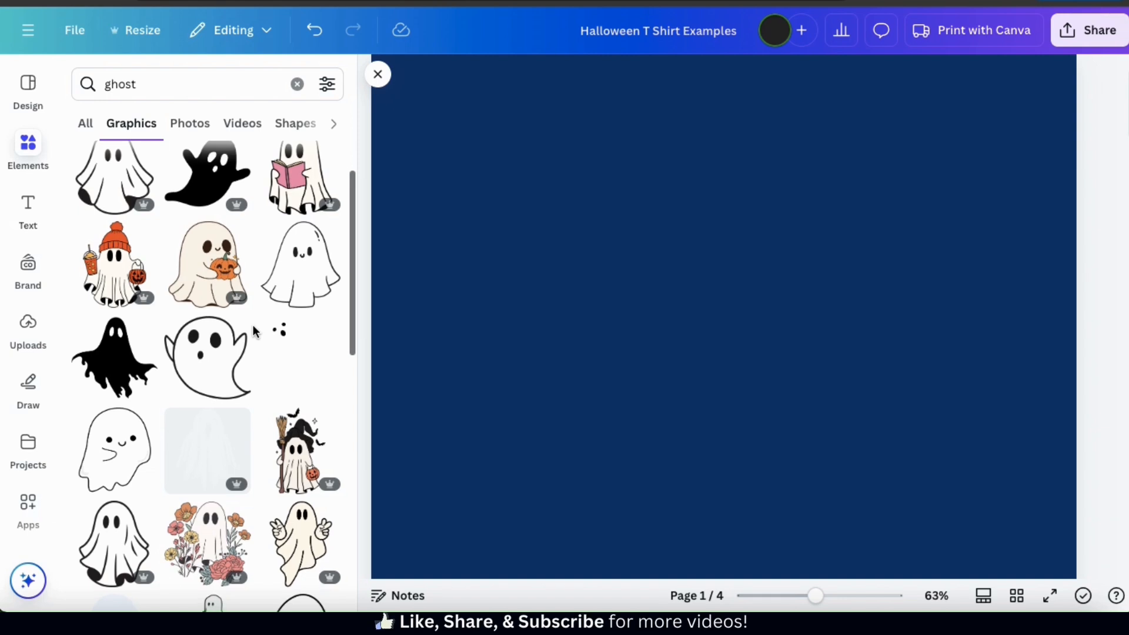
pyautogui.scroll(-3, 254, 329)
pyautogui.scroll(-3, 253, 330)
pyautogui.scroll(-3, 252, 324)
pyautogui.scroll(-3, 254, 331)
pyautogui.scroll(-1, 252, 326)
pyautogui.scroll(-2, 253, 324)
pyautogui.scroll(-3, 253, 325)
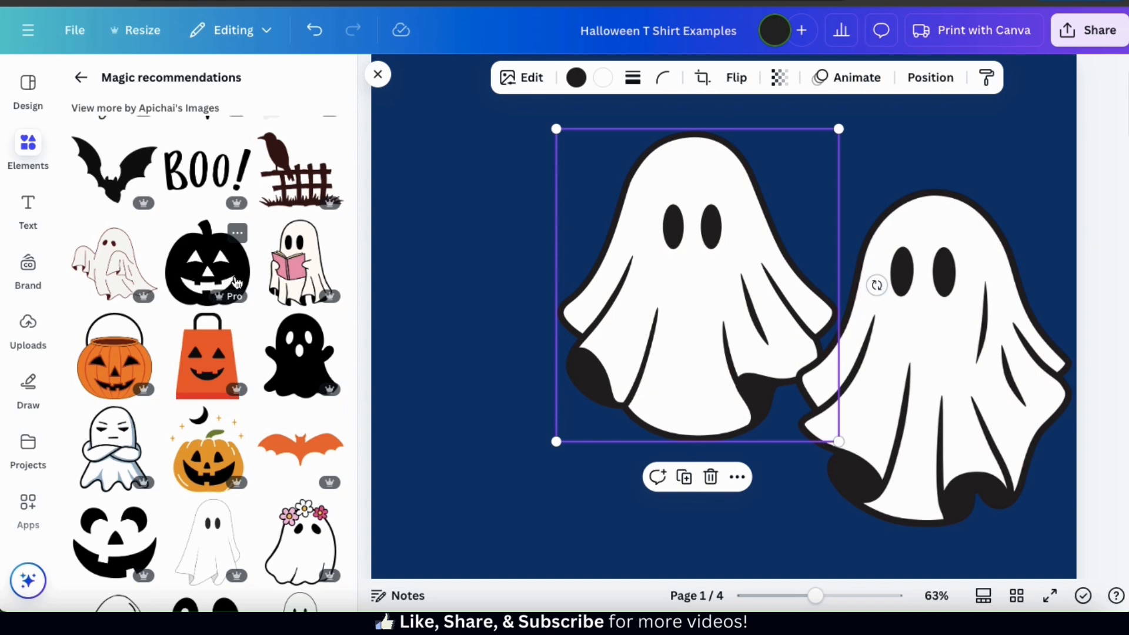
pyautogui.click(307, 276)
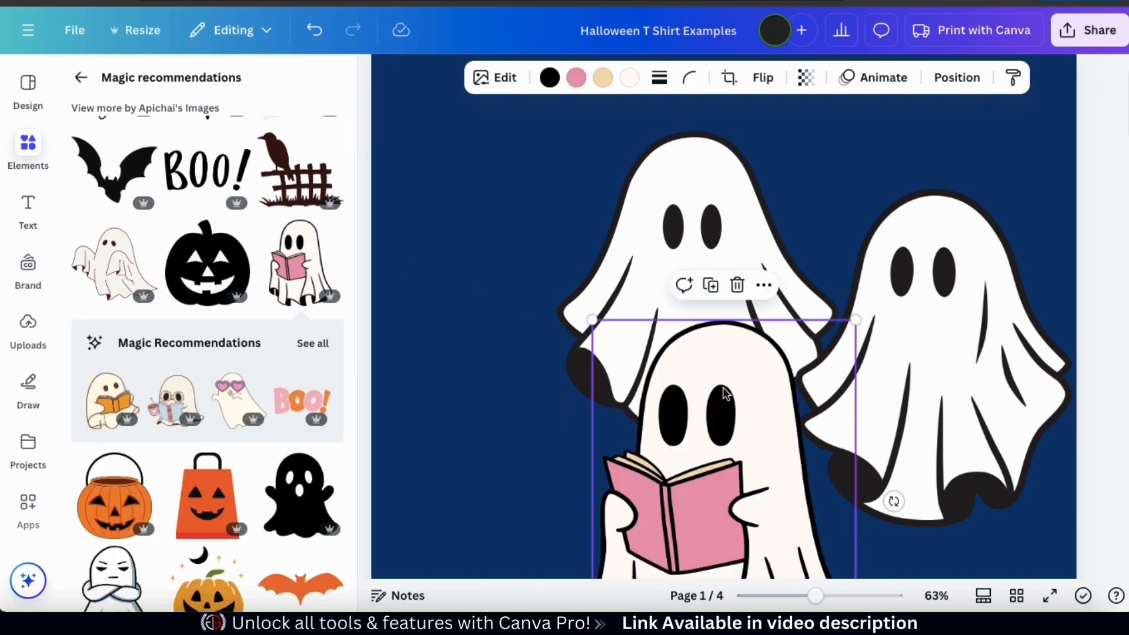
pyautogui.moveTo(713, 396); pyautogui.dragTo(565, 278)
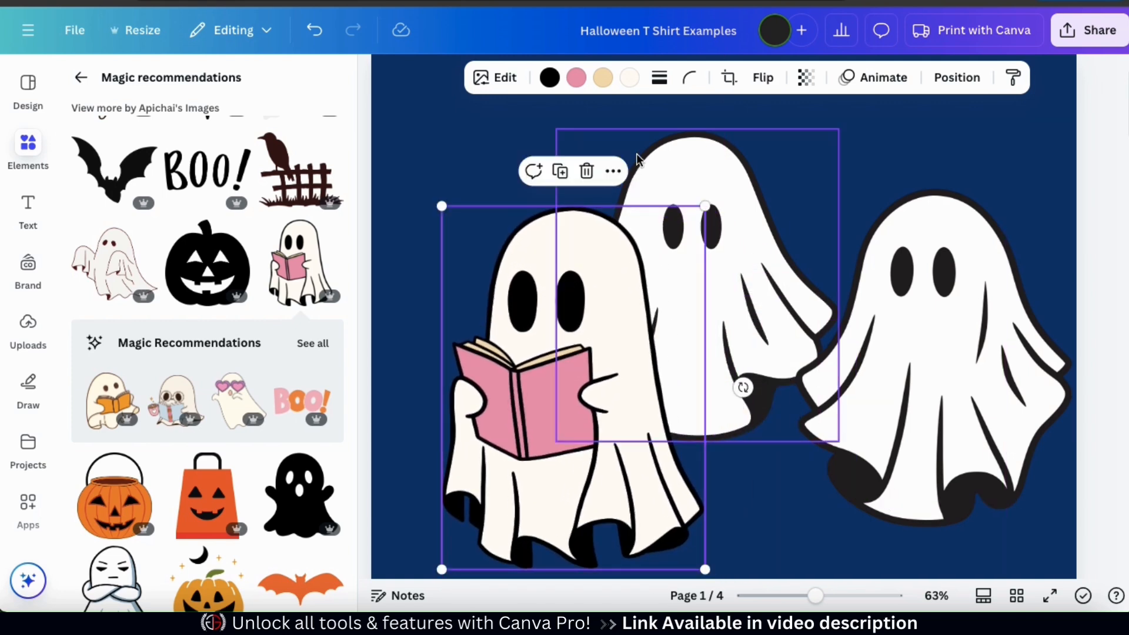
pyautogui.click(629, 77)
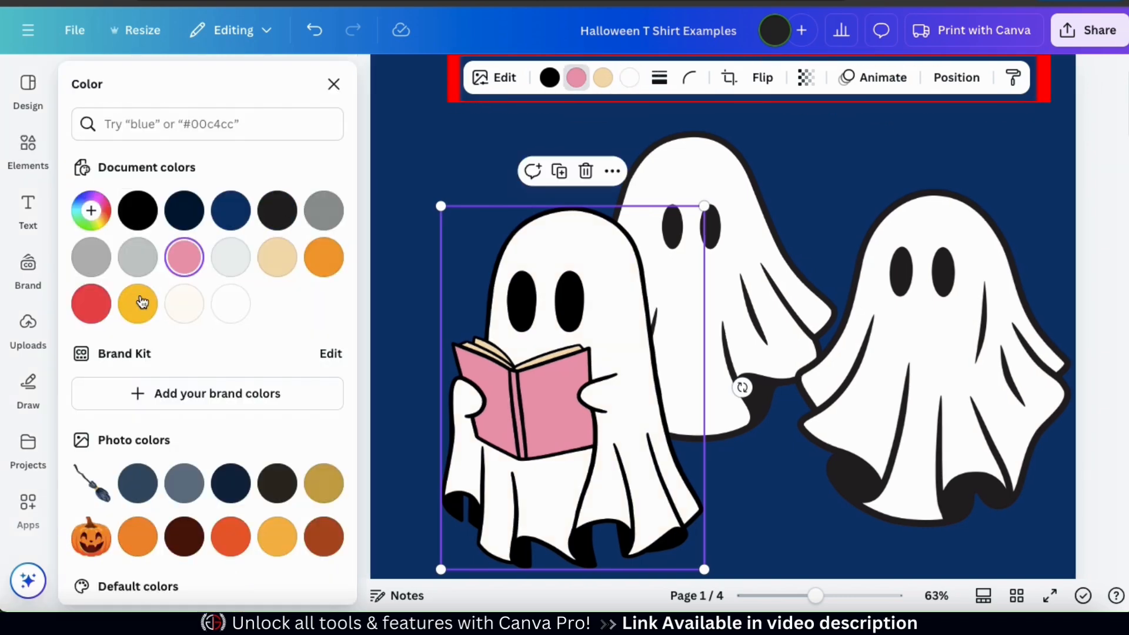
pyautogui.click(99, 307)
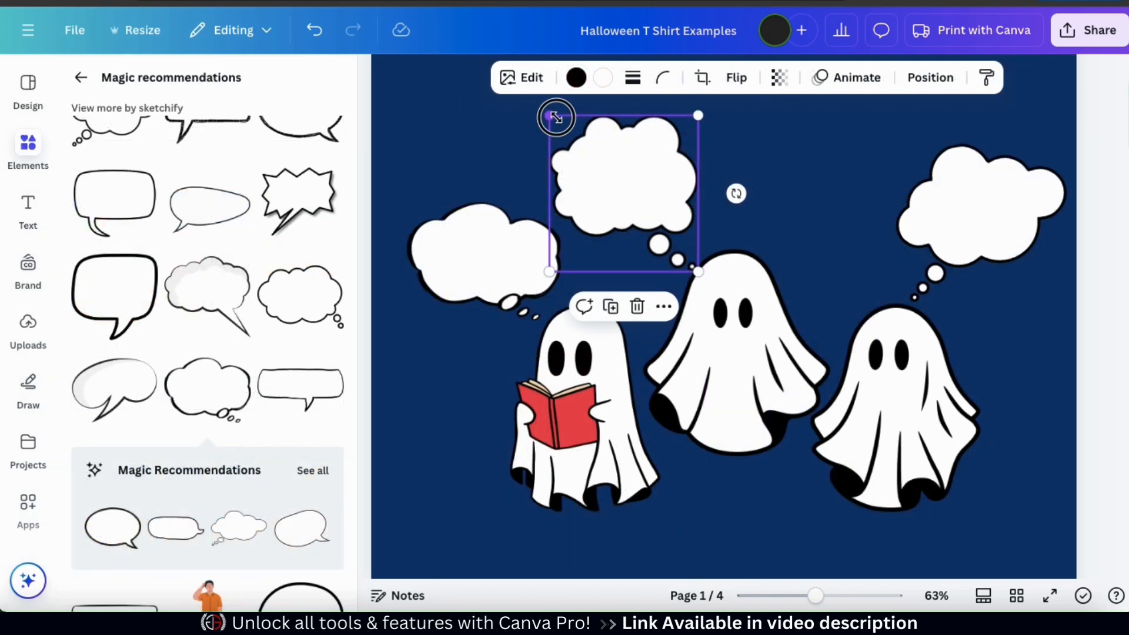
# Step: Shrink the middle ghost's thought bubble and tilt it clockwise just above that ghost's head
pyautogui.moveTo(554, 116); pyautogui.dragTo(569, 136)
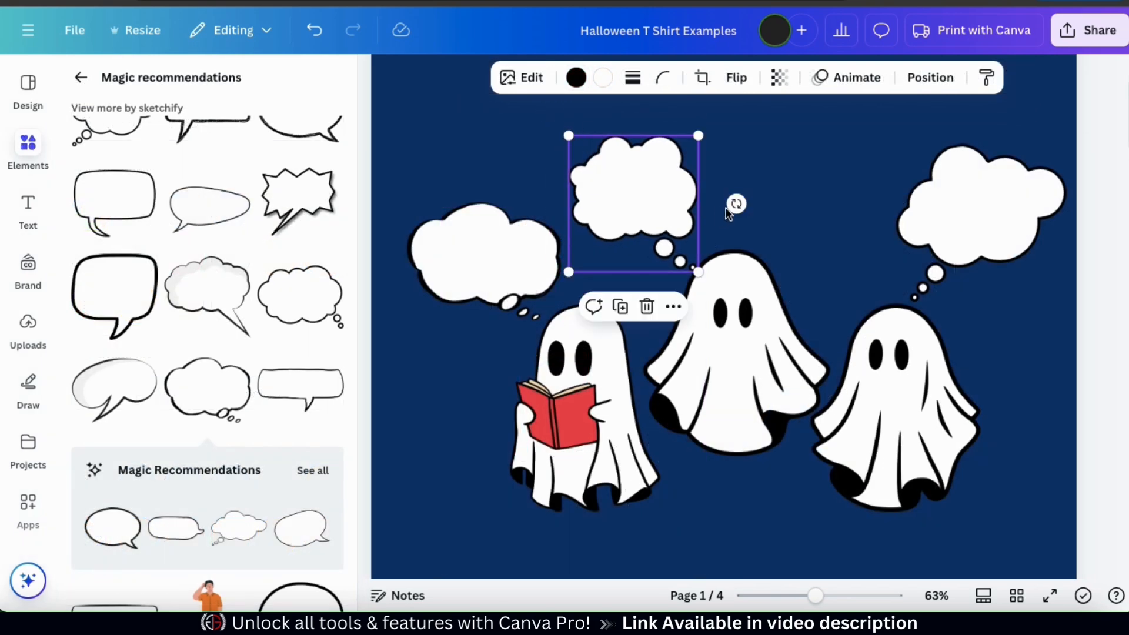
pyautogui.moveTo(740, 206); pyautogui.dragTo(701, 176)
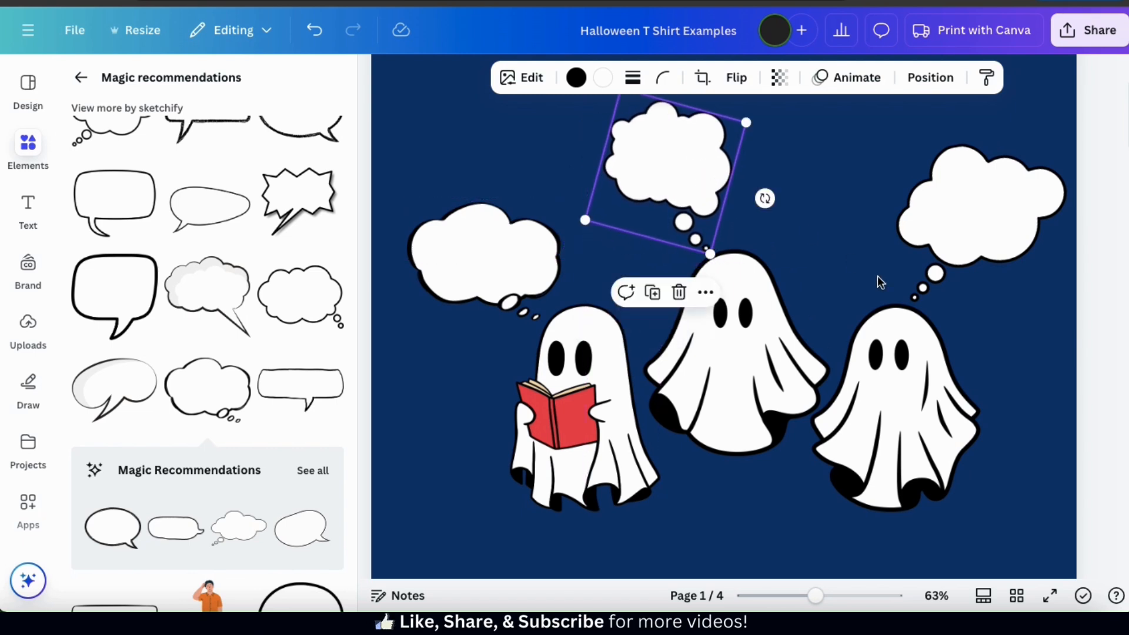
pyautogui.click(998, 320)
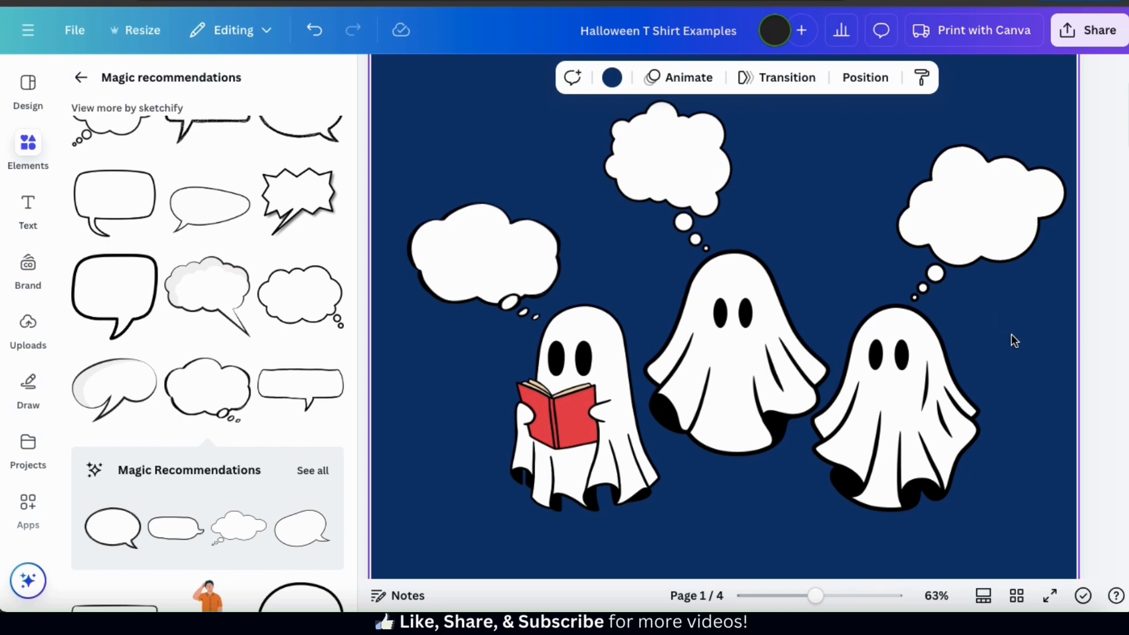
pyautogui.click(1086, 330)
pyautogui.click(379, 73)
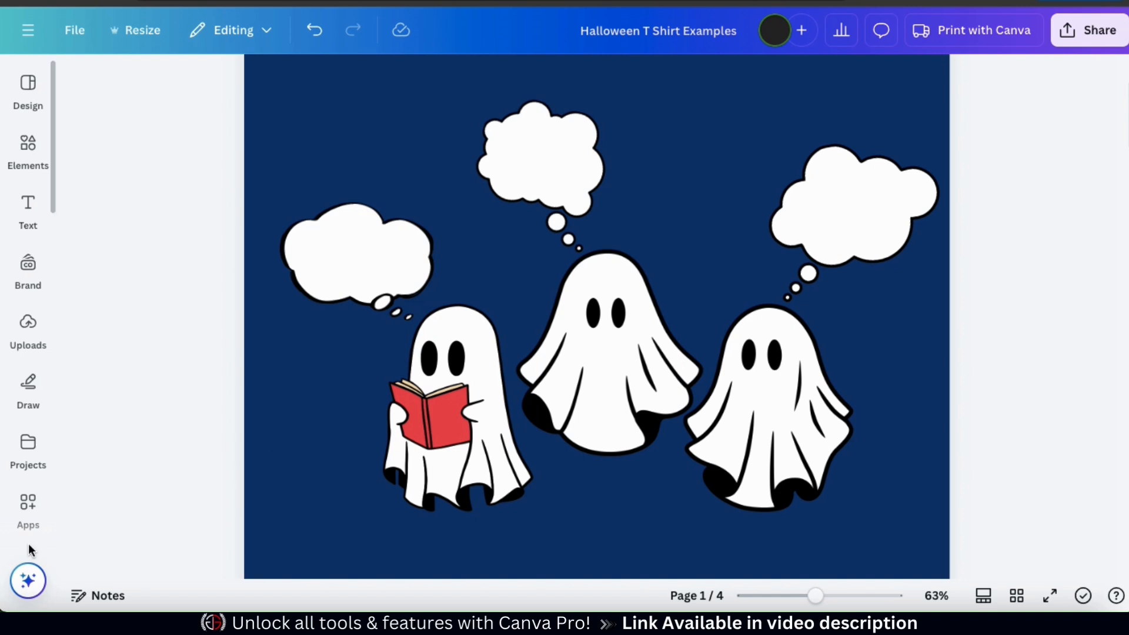
# Step: Open TypeCraft and warp the BOO lettering so its upper and lower edges bulge outward, with a taller right end
pyautogui.click(42, 526)
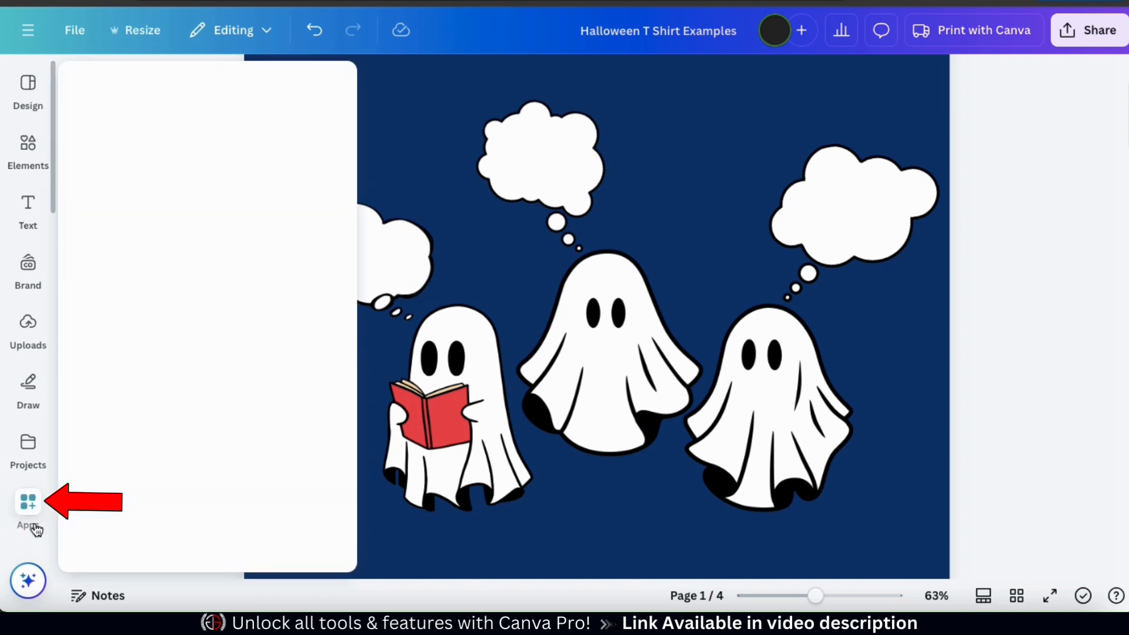
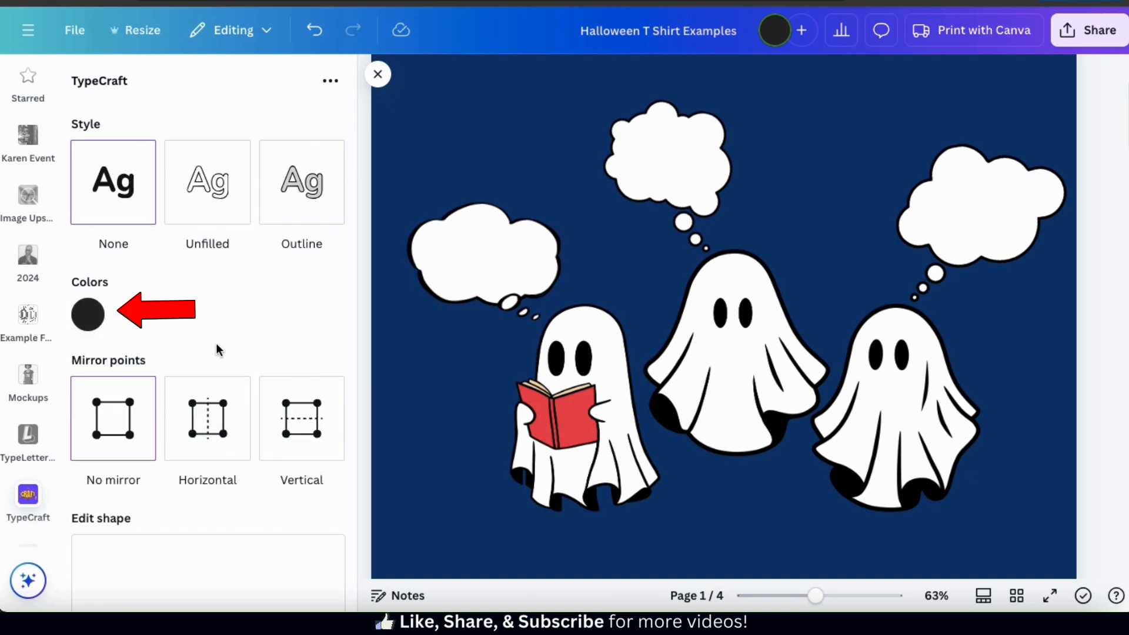
pyautogui.click(88, 316)
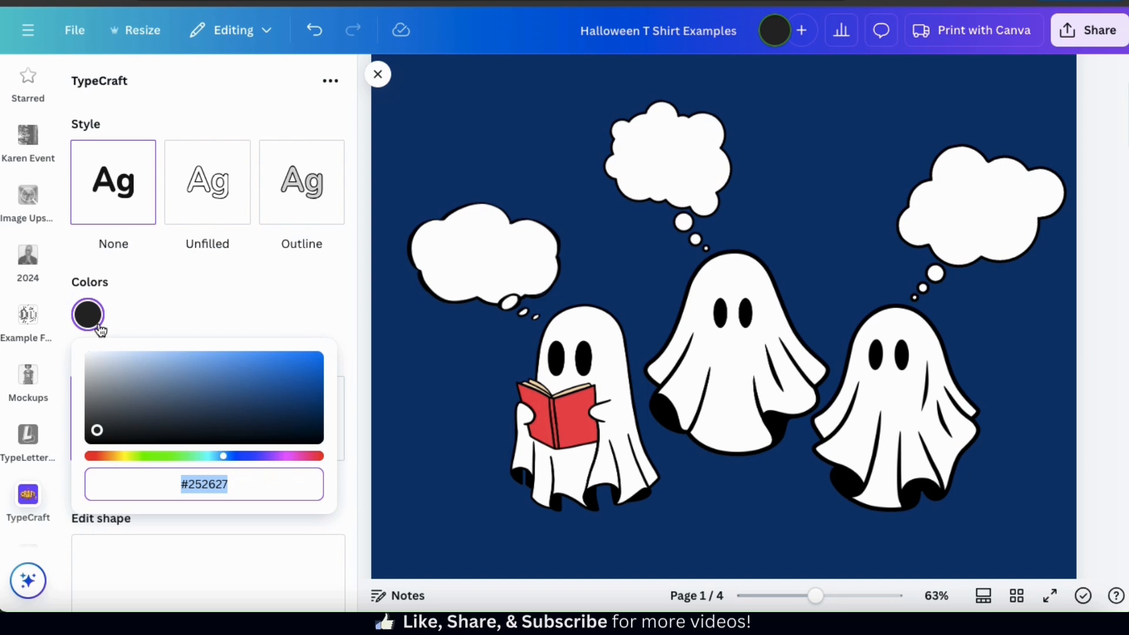
pyautogui.click(99, 327)
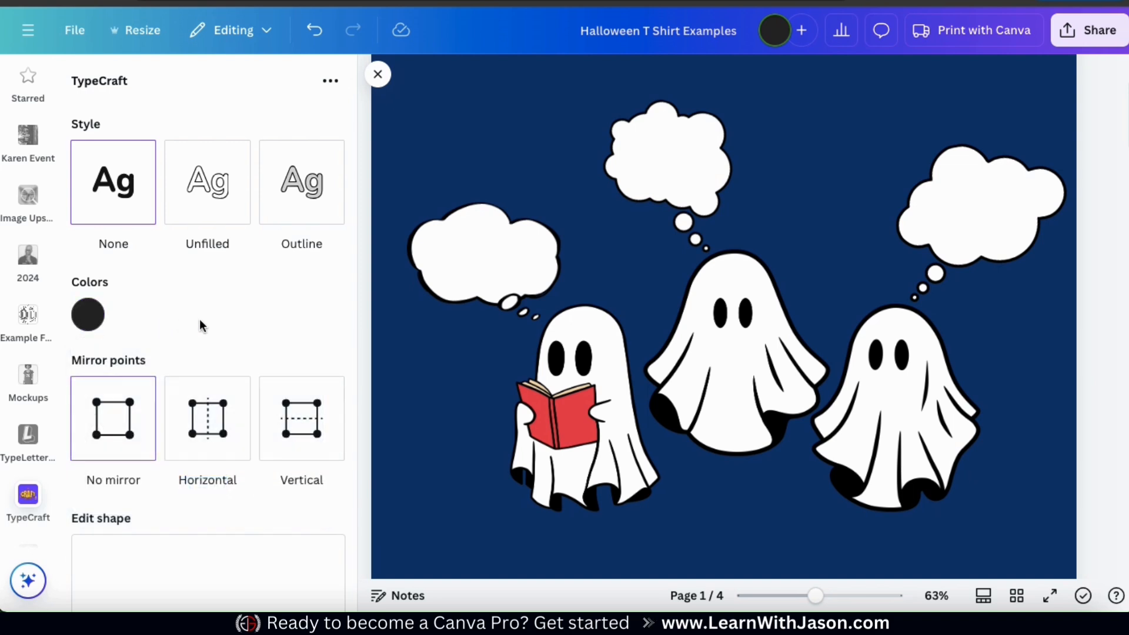
pyautogui.scroll(-3, 200, 320)
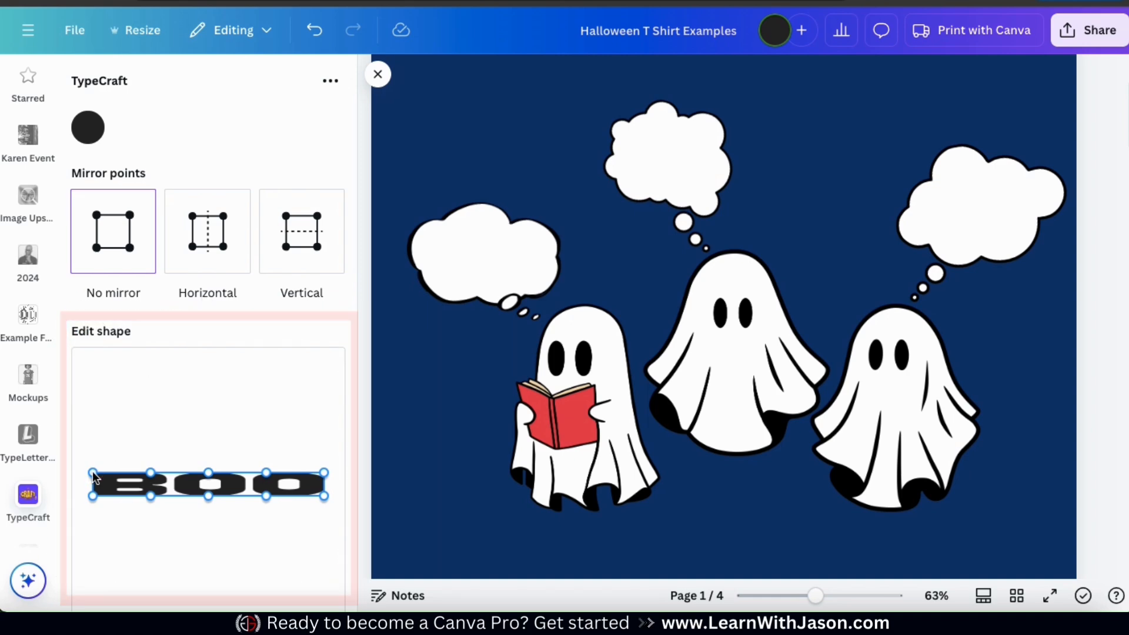
pyautogui.moveTo(94, 475); pyautogui.dragTo(93, 443)
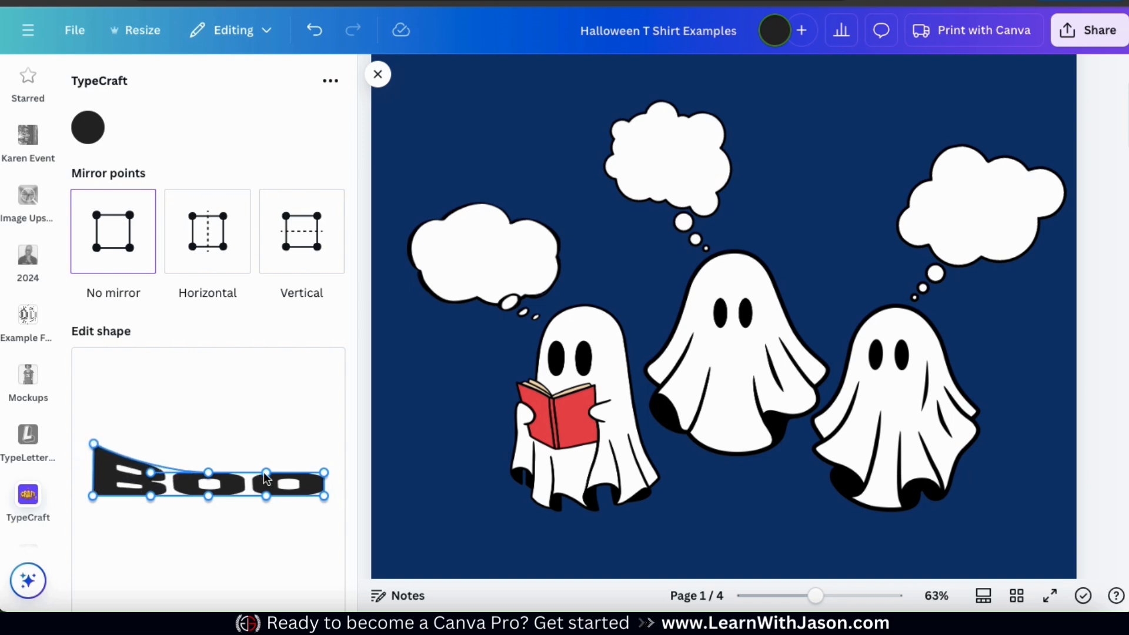
pyautogui.moveTo(214, 474); pyautogui.dragTo(202, 423)
pyautogui.moveTo(209, 498); pyautogui.dragTo(211, 534)
pyautogui.moveTo(324, 474); pyautogui.dragTo(324, 449)
pyautogui.moveTo(323, 497)
pyautogui.mouseDown()
pyautogui.moveTo(316, 505)
pyautogui.moveTo(334, 509)
pyautogui.mouseUp()
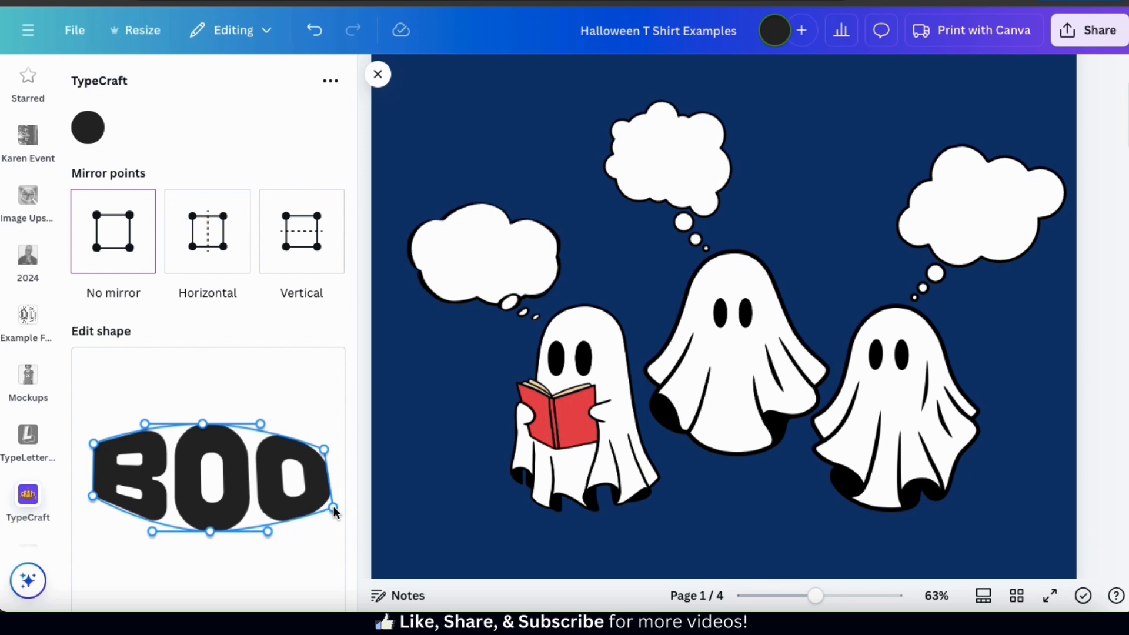
# Step: Add a period to the TypeCraft text so it reads "BOO."
pyautogui.scroll(5, 263, 372)
pyautogui.click(134, 152)
pyautogui.write('.')
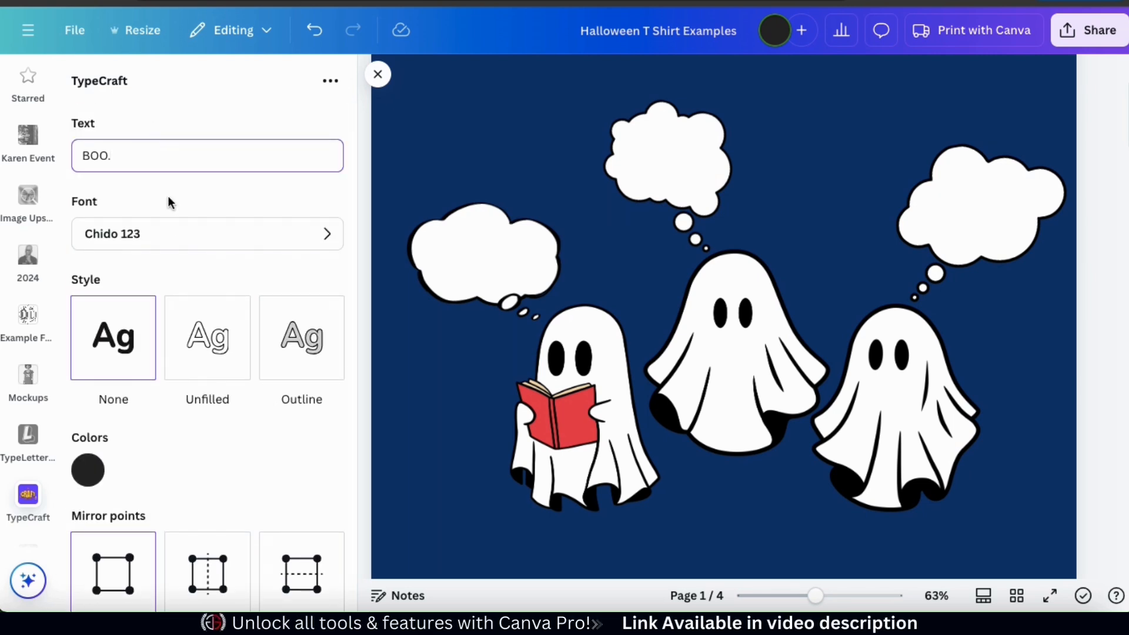
# Step: Flatten the curve over the last O, slant the left edge of "BOO." inward at its base, and add it to the design
pyautogui.scroll(-5, 168, 252)
pyautogui.scroll(-2, 167, 252)
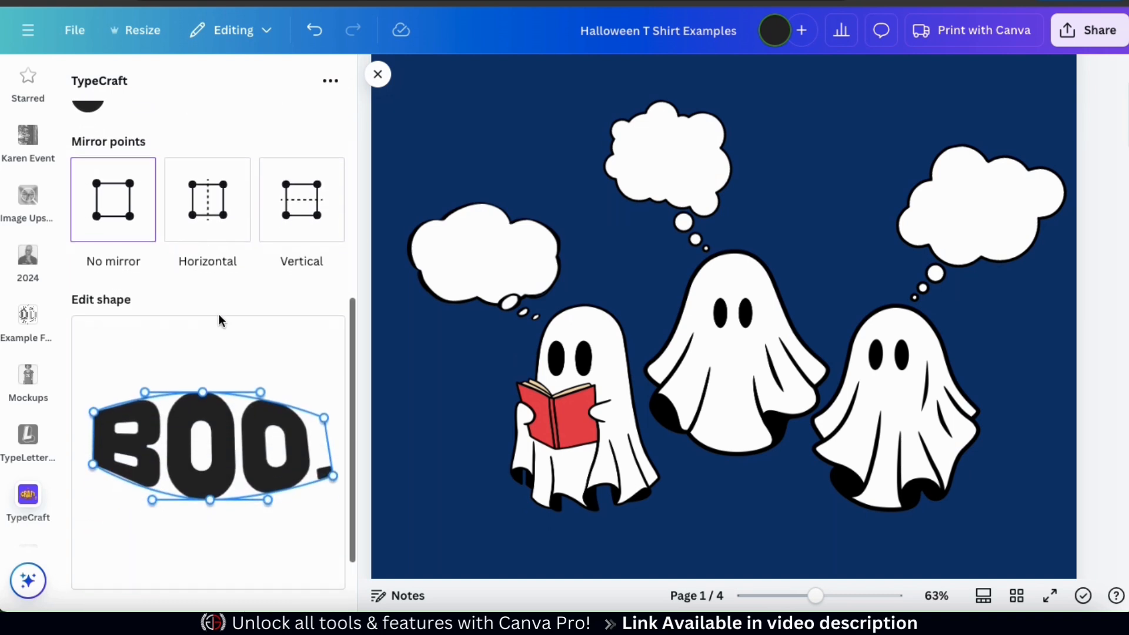
pyautogui.moveTo(260, 392); pyautogui.dragTo(292, 415)
pyautogui.scroll(-2, 292, 416)
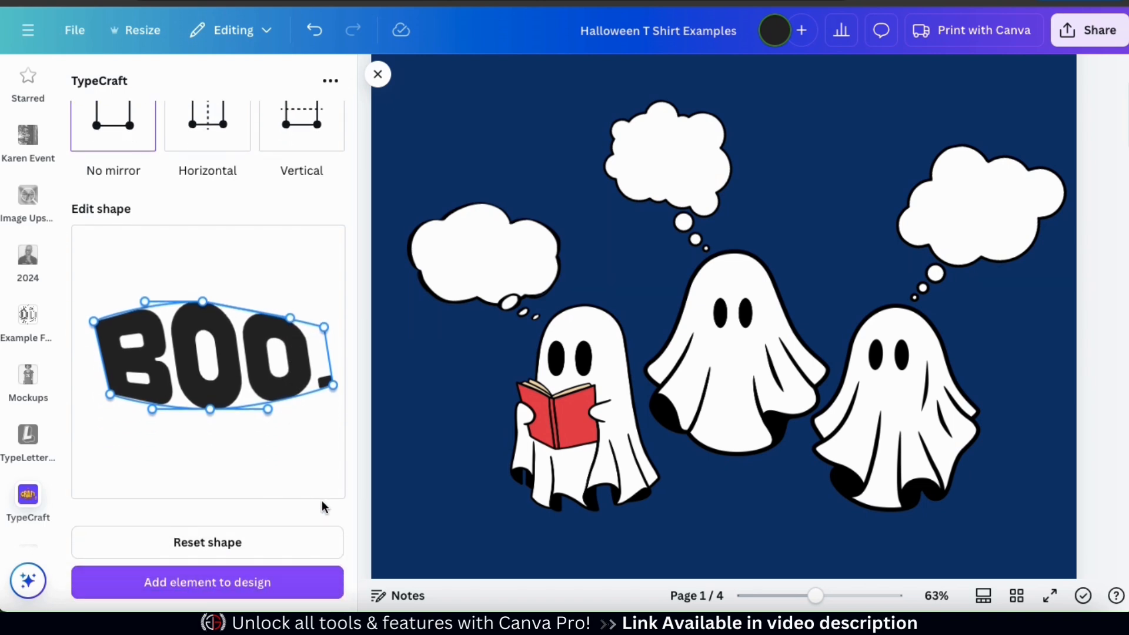
pyautogui.click(221, 591)
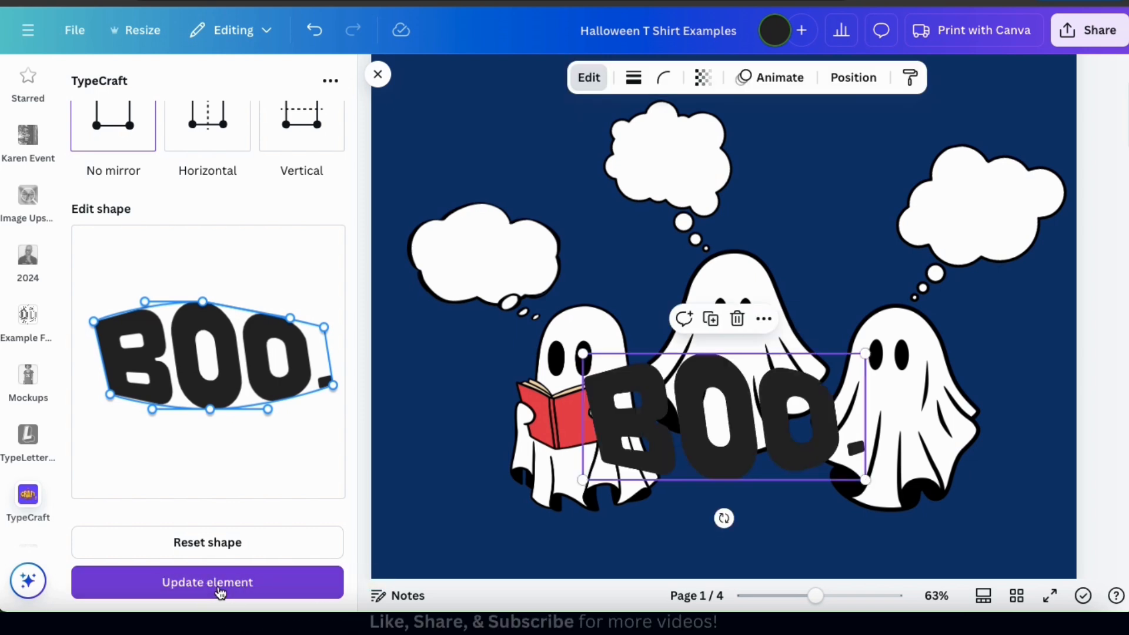
# Step: Shrink the "BOO." lettering and position it inside the book-reading ghost's thought bubble
pyautogui.click(725, 424)
pyautogui.moveTo(725, 424); pyautogui.dragTo(555, 286)
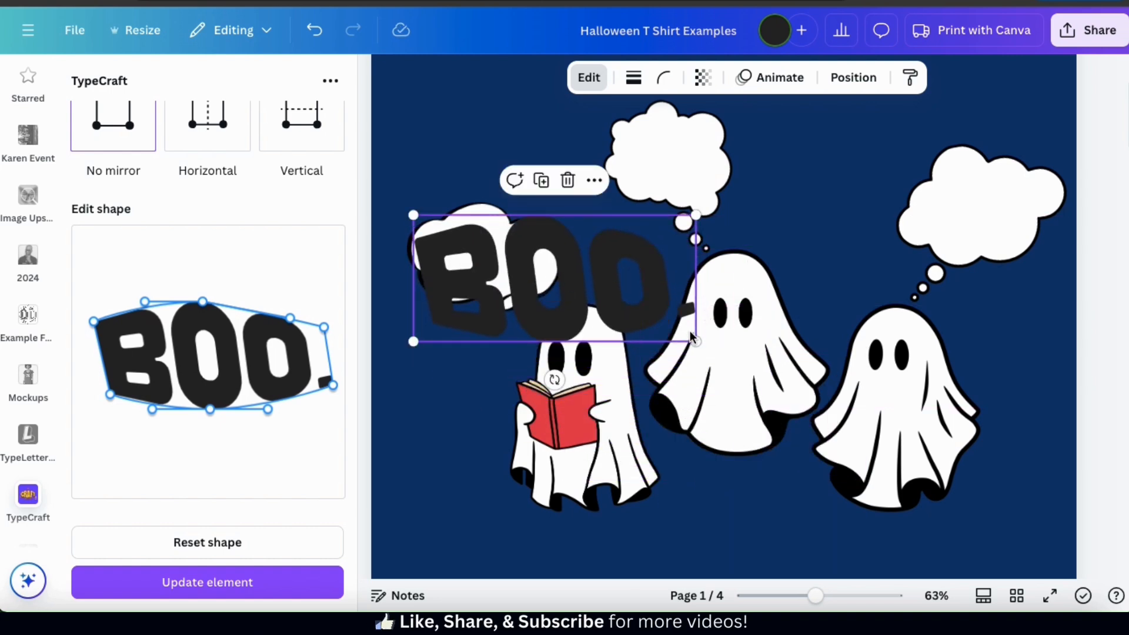
pyautogui.moveTo(695, 339); pyautogui.dragTo(537, 300)
pyautogui.moveTo(509, 249); pyautogui.dragTo(517, 255)
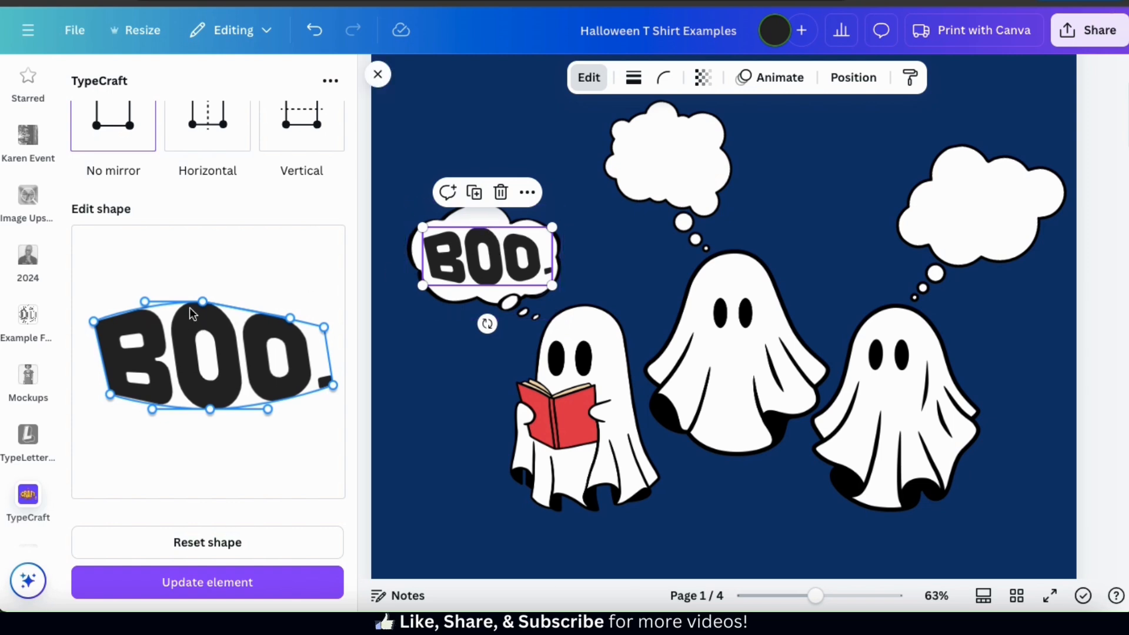
# Step: Stretch the middle of "BOO." taller above and below, lower the curve near the last O, and update the element in the design
pyautogui.moveTo(203, 306); pyautogui.dragTo(204, 281)
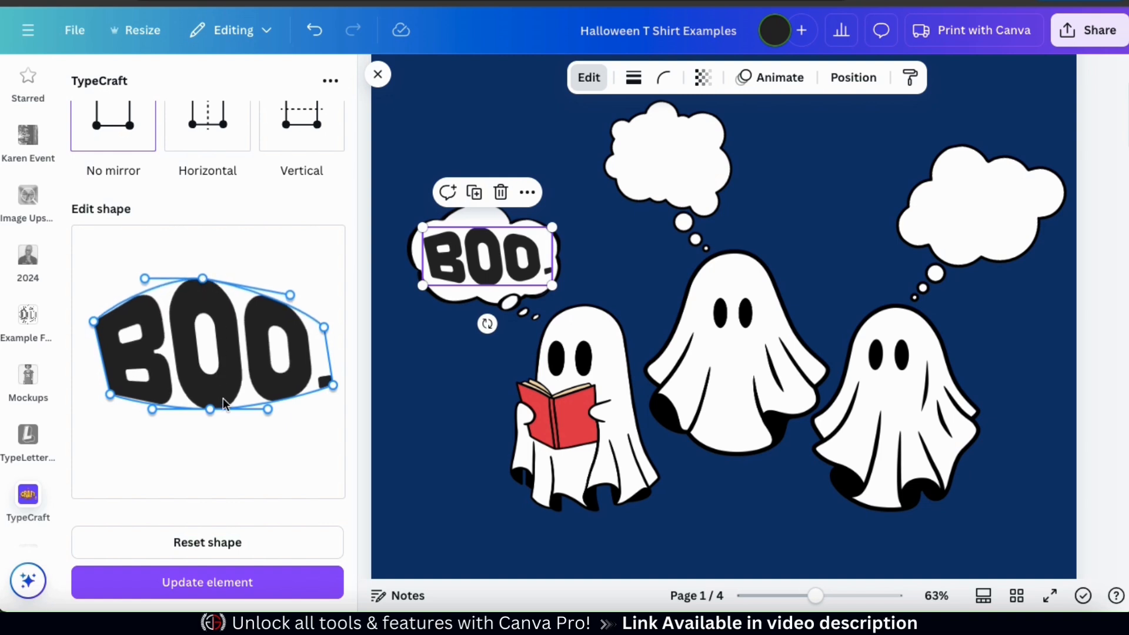
pyautogui.moveTo(210, 408); pyautogui.dragTo(213, 432)
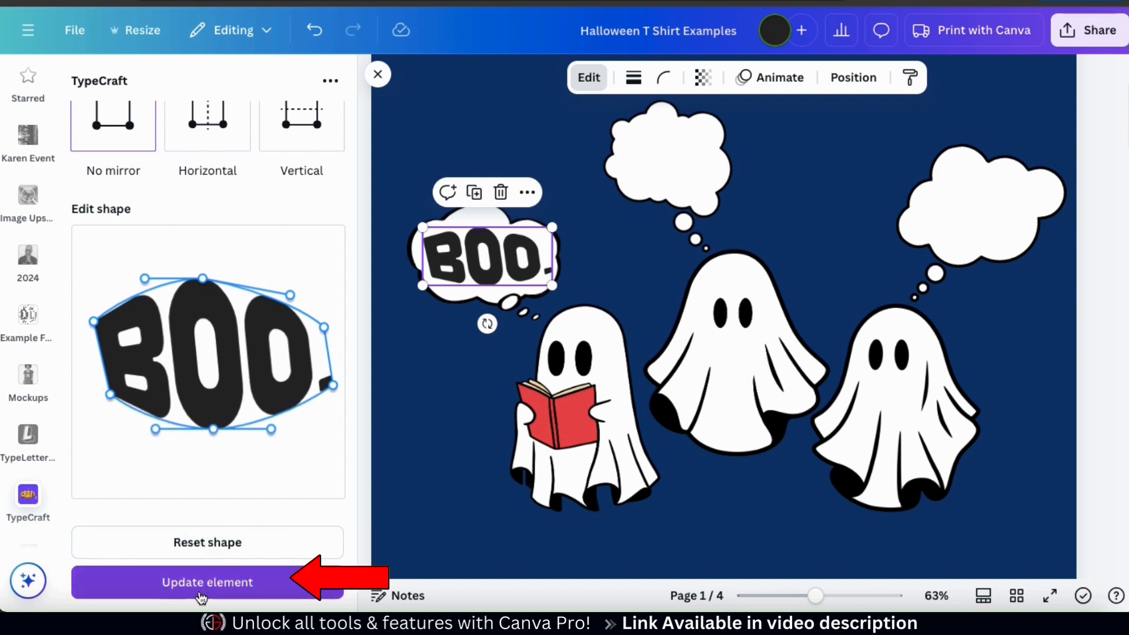
pyautogui.click(219, 588)
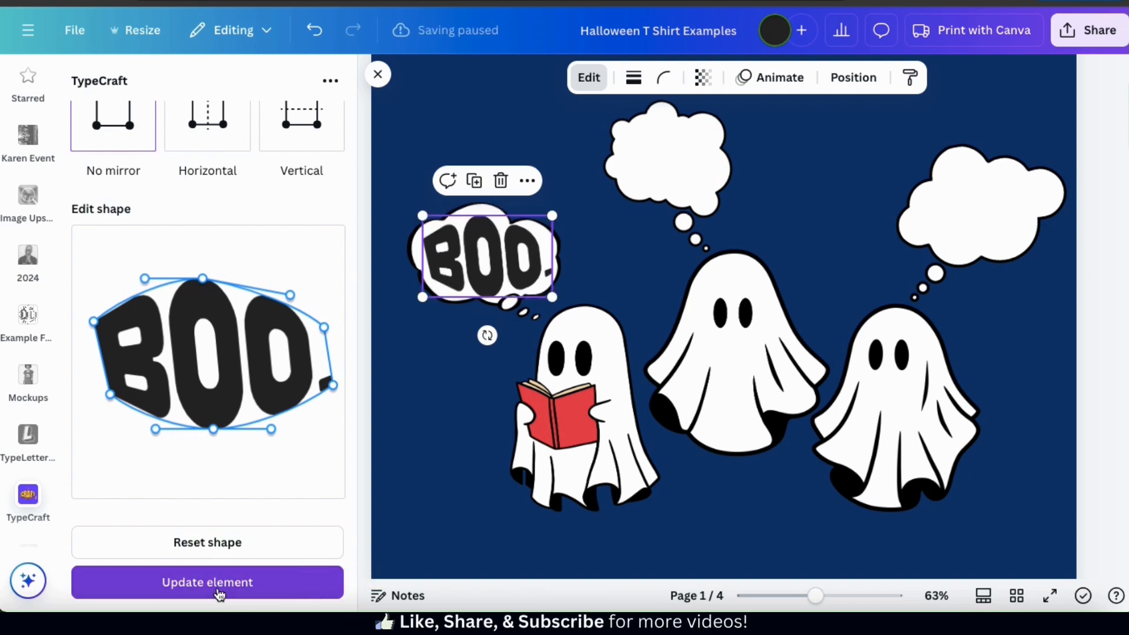
pyautogui.moveTo(290, 295); pyautogui.dragTo(287, 308)
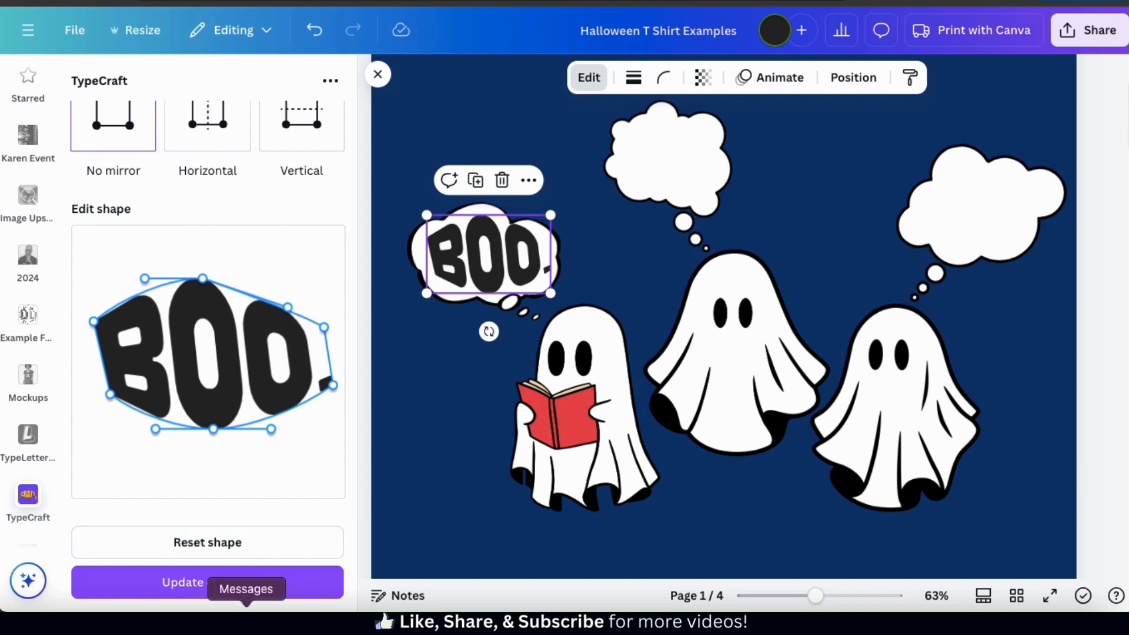
pyautogui.click(274, 583)
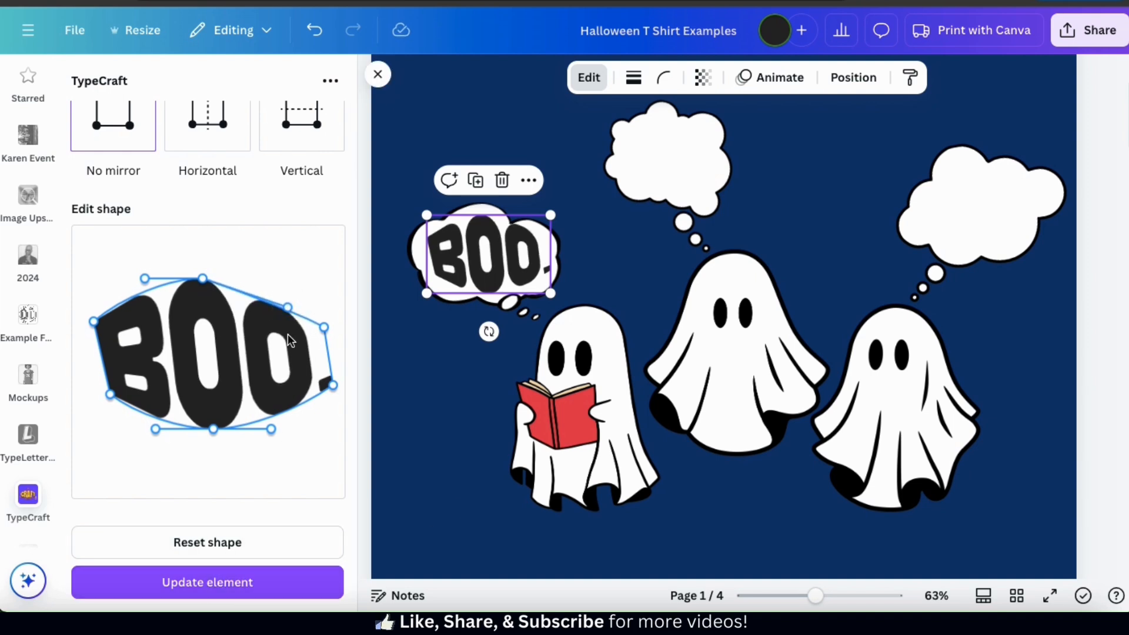
pyautogui.click(273, 584)
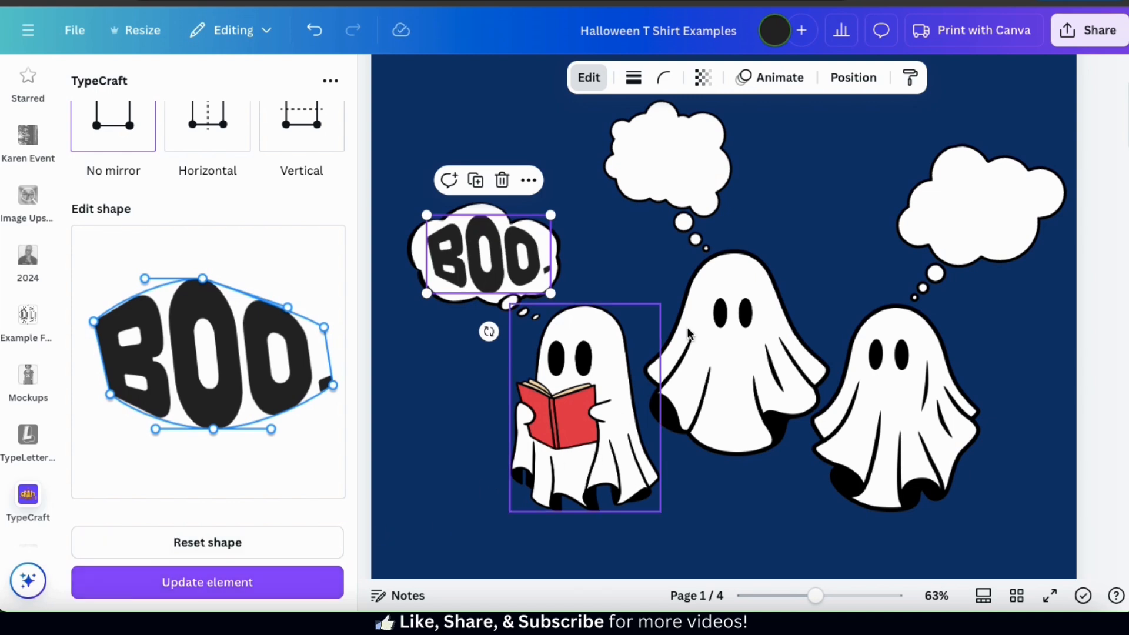
# Step: Deselect the finished lettering and start a new TypeCraft text reading "BOO" for the middle ghost
pyautogui.click(610, 280)
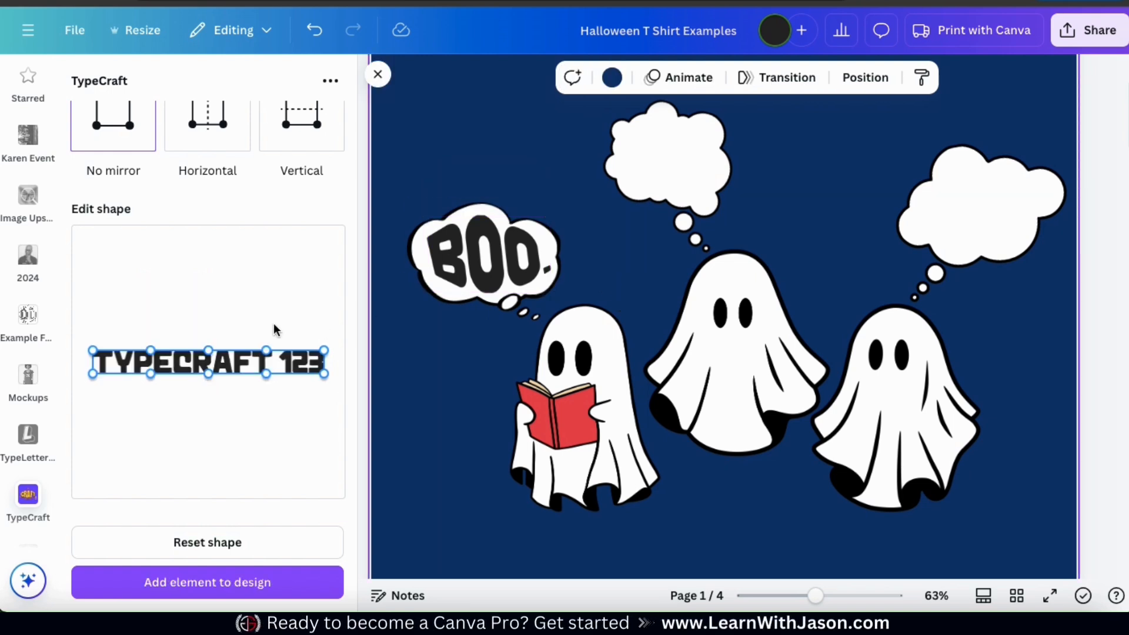
pyautogui.scroll(5, 273, 323)
pyautogui.click(167, 158)
pyautogui.tripleClick(168, 158)
pyautogui.write('BOO!')
pyautogui.click(323, 234)
pyautogui.click(94, 135)
# Step: Warp the new BOO lettering into a tall arch with narrowed upper corners and a lowered right end, and add it to the design
pyautogui.scroll(-1, 270, 373)
pyautogui.moveTo(94, 434); pyautogui.dragTo(97, 374)
pyautogui.moveTo(189, 398); pyautogui.dragTo(192, 345)
pyautogui.moveTo(324, 436); pyautogui.dragTo(287, 378)
pyautogui.moveTo(324, 460); pyautogui.dragTo(285, 505)
pyautogui.scroll(-2, 207, 470)
pyautogui.click(206, 581)
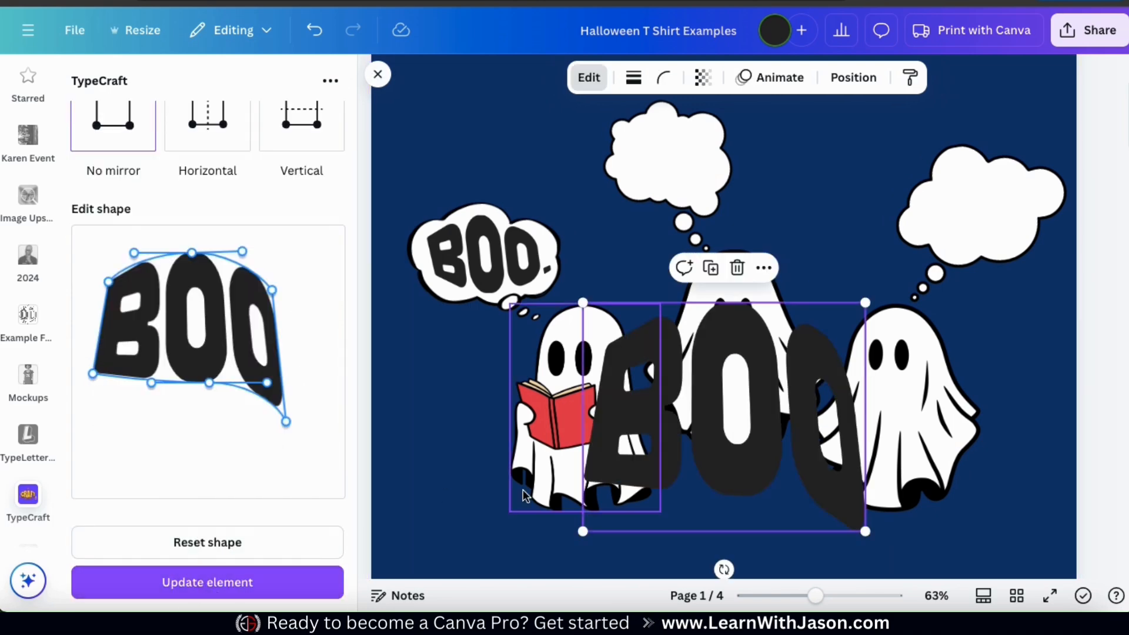
# Step: Move the new BOO lettering into the middle ghost's thought bubble and shrink it to fit
pyautogui.moveTo(765, 415); pyautogui.dragTo(765, 221)
pyautogui.moveTo(866, 335); pyautogui.dragTo(689, 194)
pyautogui.moveTo(655, 152); pyautogui.dragTo(682, 156)
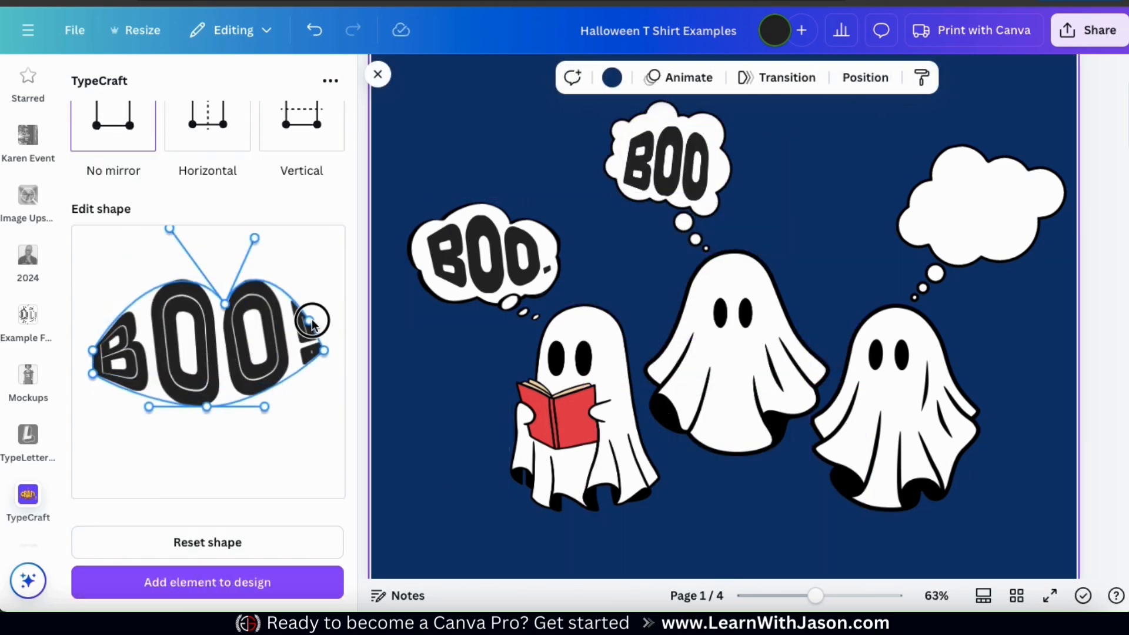
# Step: Raise the upper edge of the outlined "BOO!" lettering, add it to the design, and fit it inside the right ghost's thought bubble
pyautogui.moveTo(312, 324); pyautogui.dragTo(310, 307)
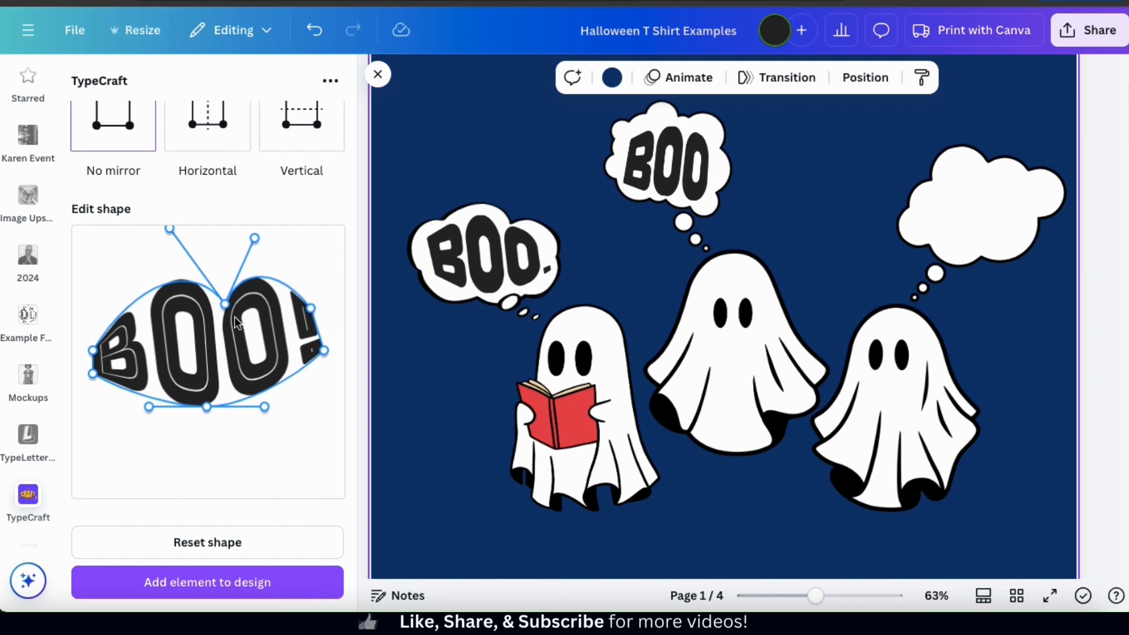
pyautogui.moveTo(228, 307)
pyautogui.mouseDown()
pyautogui.moveTo(223, 276)
pyautogui.moveTo(223, 299)
pyautogui.mouseUp()
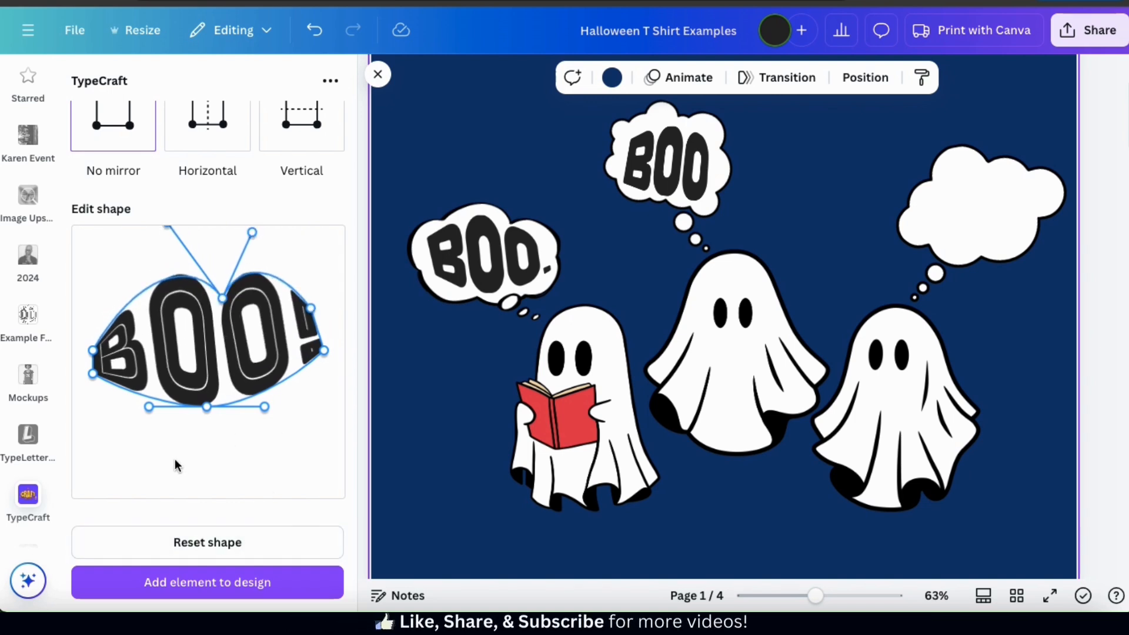
pyautogui.click(207, 565)
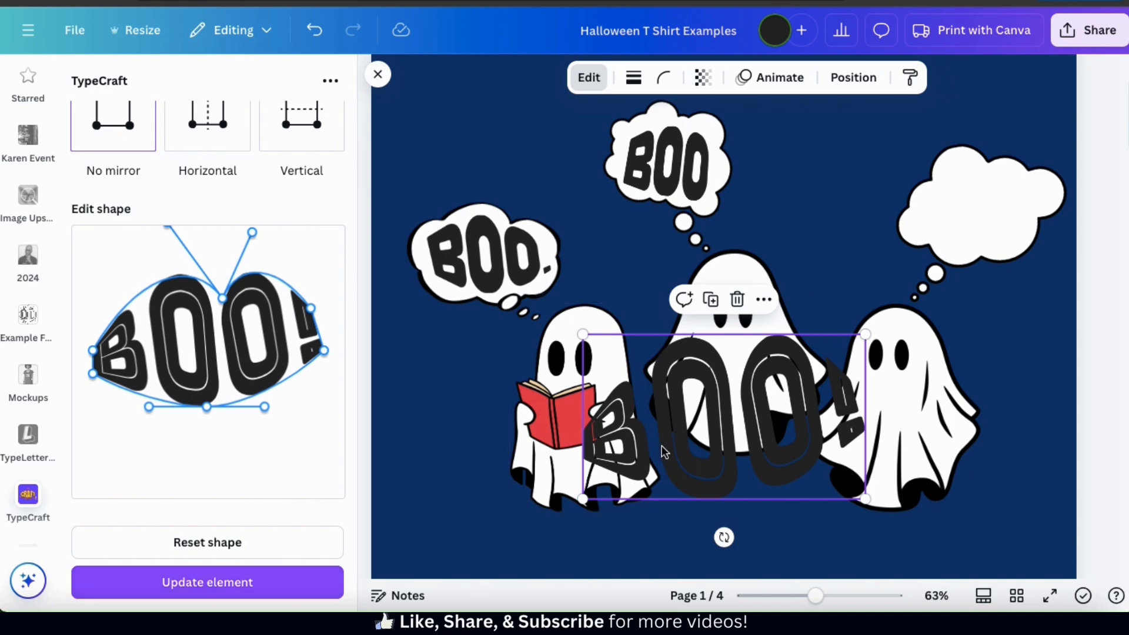
pyautogui.moveTo(739, 329); pyautogui.dragTo(859, 237)
pyautogui.moveTo(765, 143); pyautogui.dragTo(933, 186)
pyautogui.moveTo(966, 240); pyautogui.dragTo(976, 185)
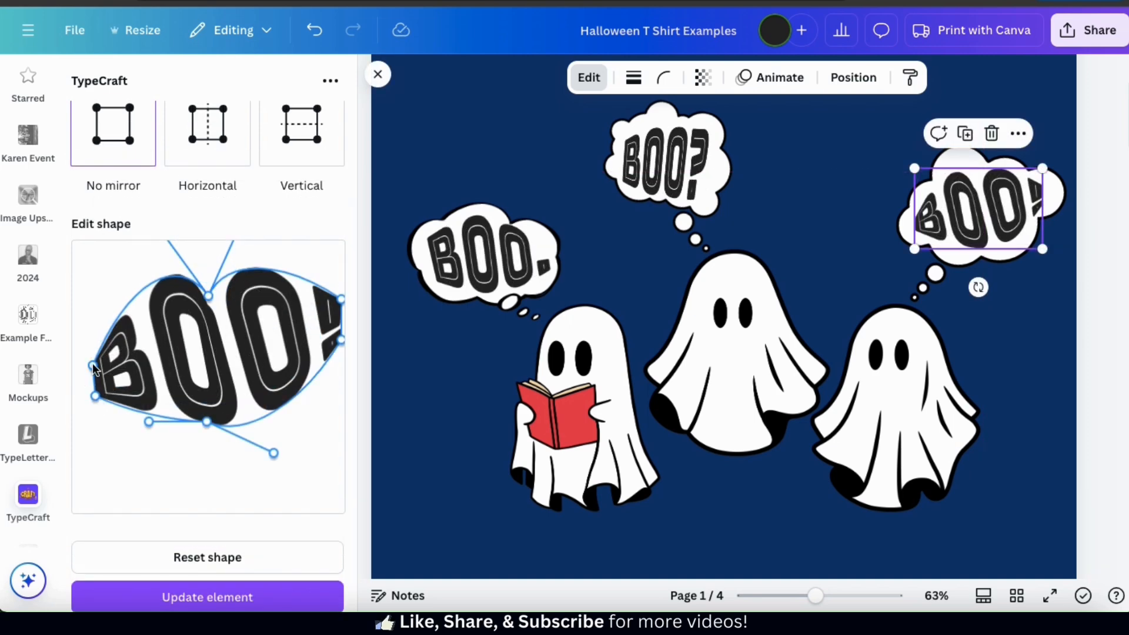
# Step: Raise the upper-left corner of the "BOO!" shape slightly and update the element in the design
pyautogui.moveTo(93, 367); pyautogui.dragTo(93, 359)
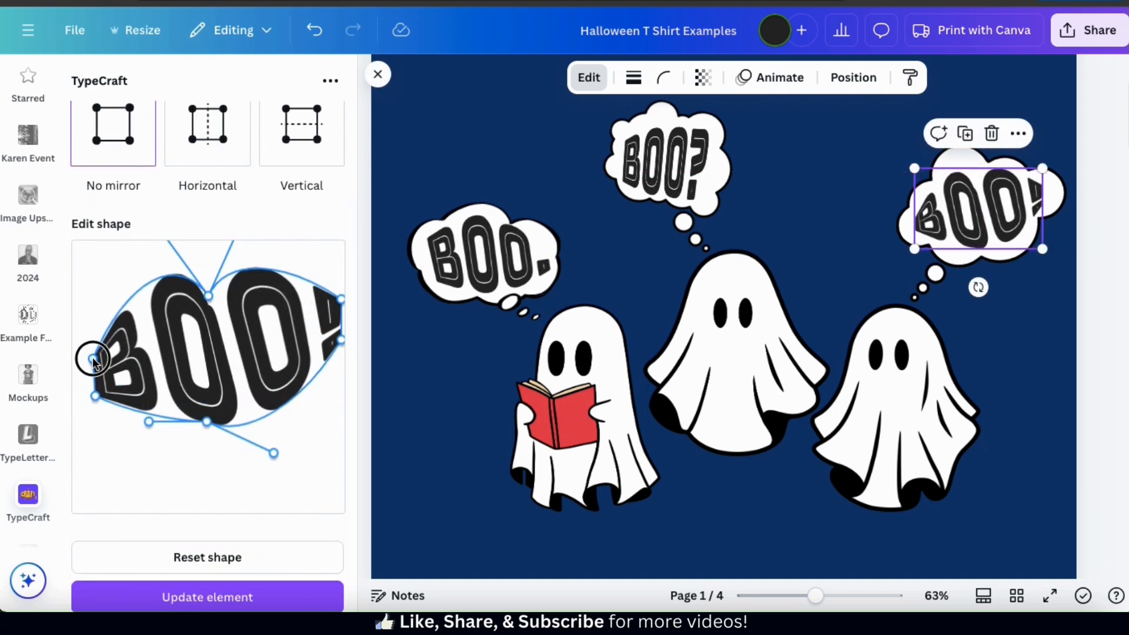
pyautogui.click(234, 597)
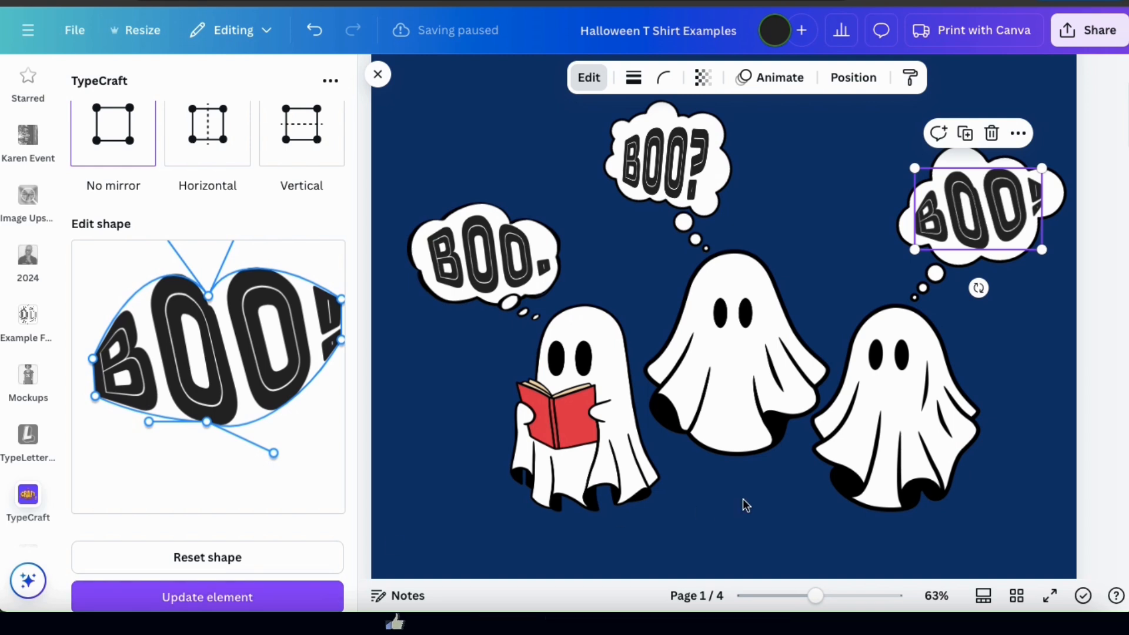
pyautogui.click(1069, 376)
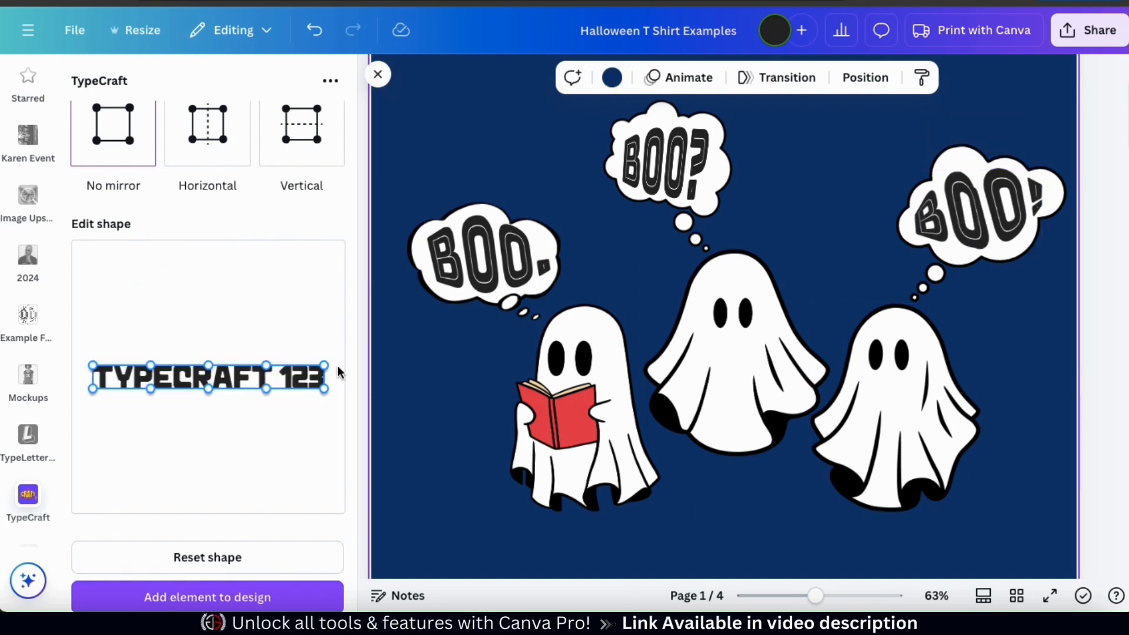
# Step: Add a subheading reading "HAUNTING PRACTICE." and place it centered below the three ghosts
pyautogui.scroll(8, 338, 371)
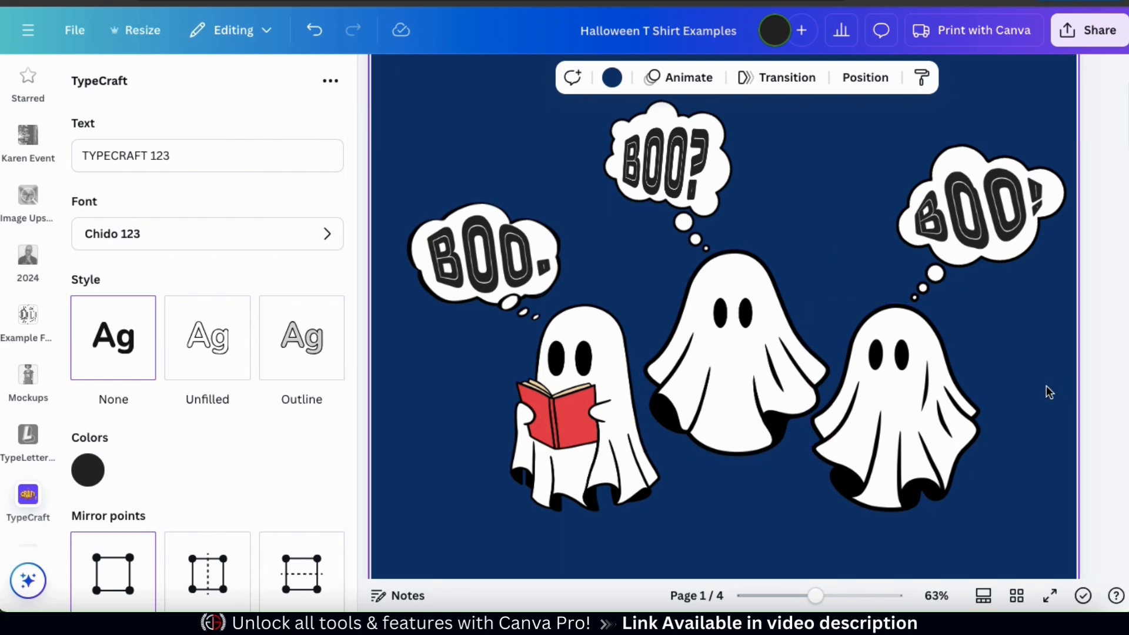
pyautogui.click(28, 206)
pyautogui.click(181, 377)
pyautogui.write('HAUNTING PRACTICE.')
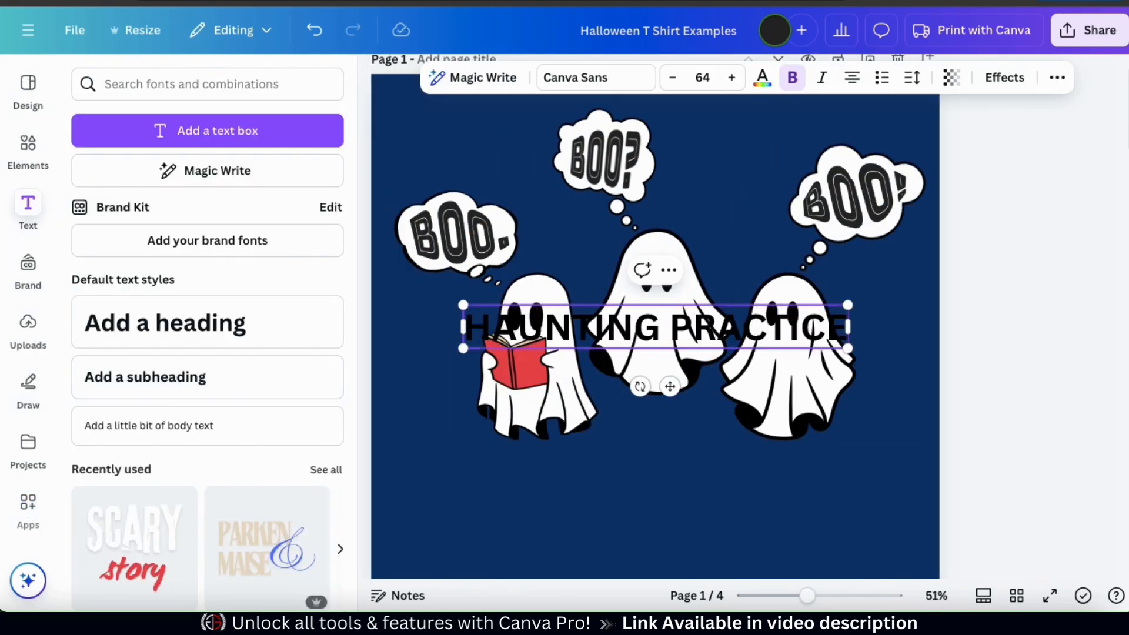
pyautogui.moveTo(671, 386); pyautogui.dragTo(685, 551)
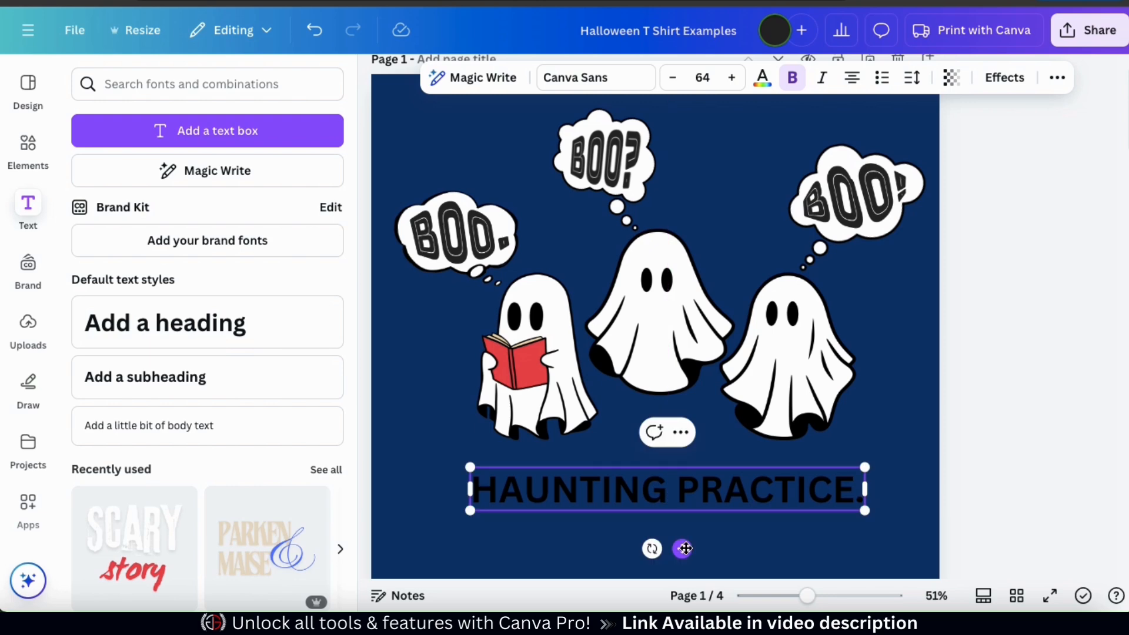
# Step: Recolor the "HAUNTING PRACTICE." text white (#FFFFFF) and give it a black offset shadow effect
pyautogui.click(762, 77)
pyautogui.click(106, 307)
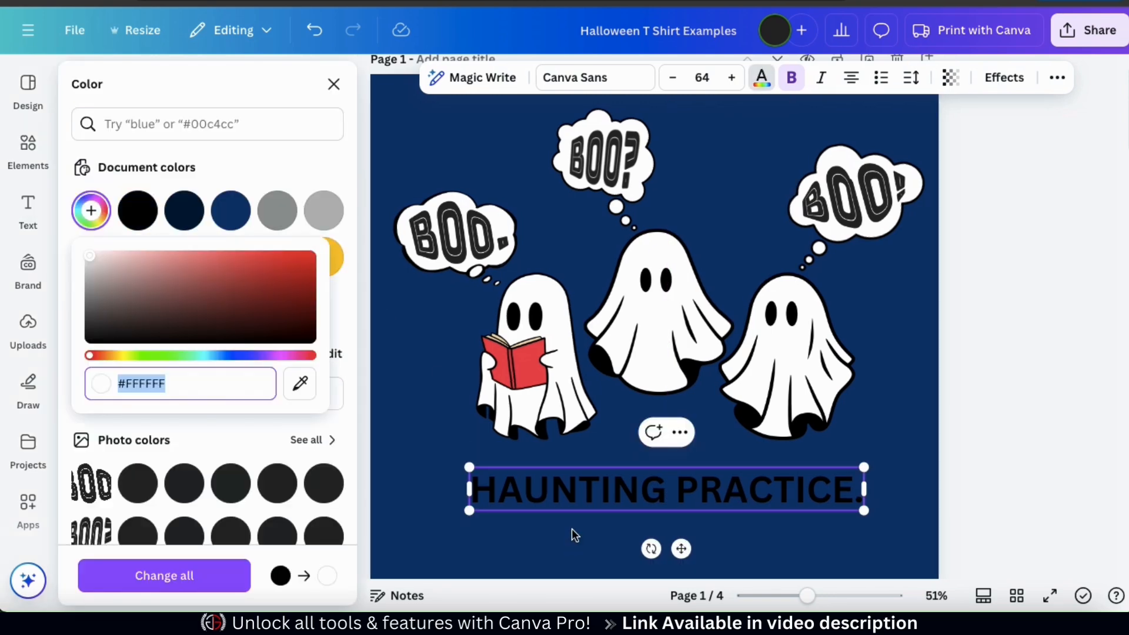
pyautogui.click(92, 304)
pyautogui.click(1004, 77)
pyautogui.click(207, 180)
pyautogui.click(330, 503)
pyautogui.click(144, 468)
pyautogui.moveTo(139, 467); pyautogui.dragTo(230, 467)
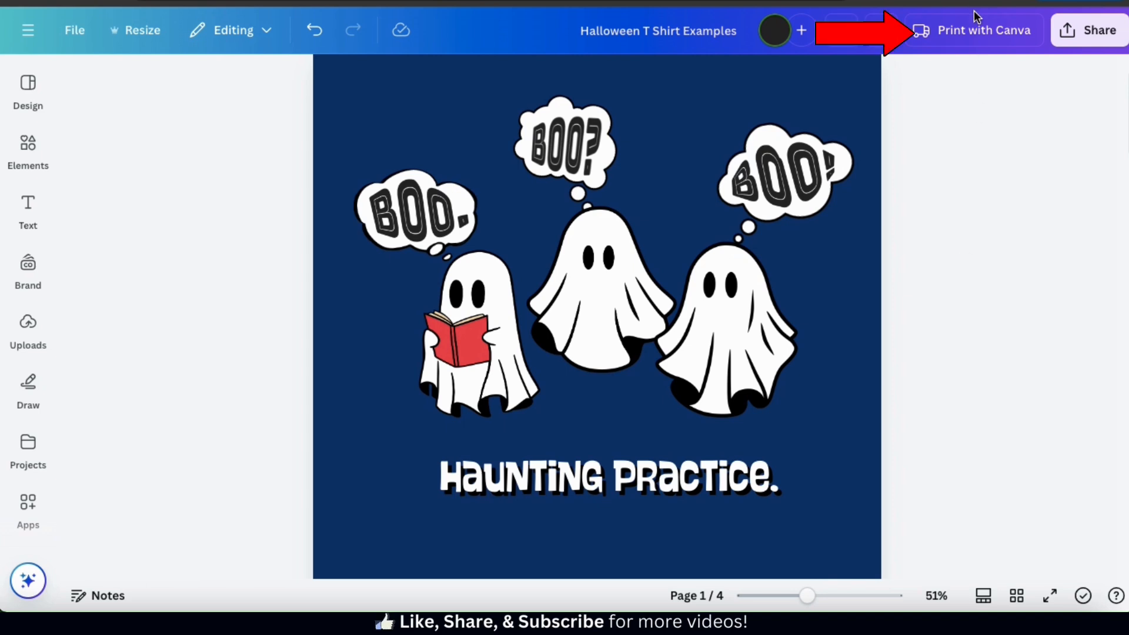
# Step: Open the T-shirt print options with the ghost design on the front
pyautogui.click(995, 45)
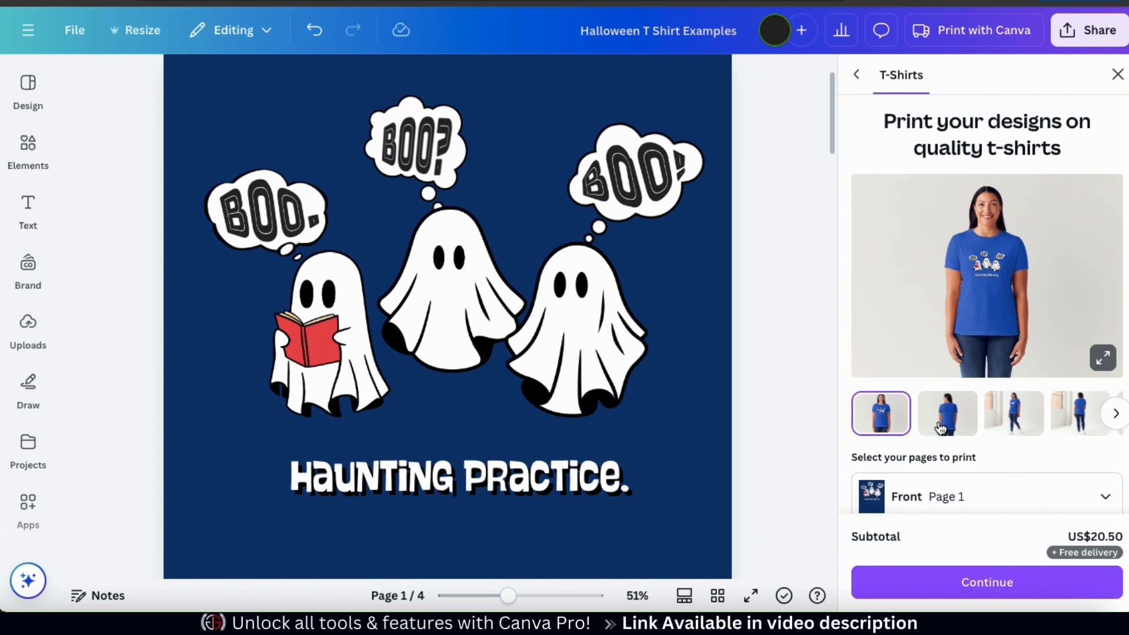
# Step: Change the T-shirt color from the print options to Black
pyautogui.scroll(-5, 941, 427)
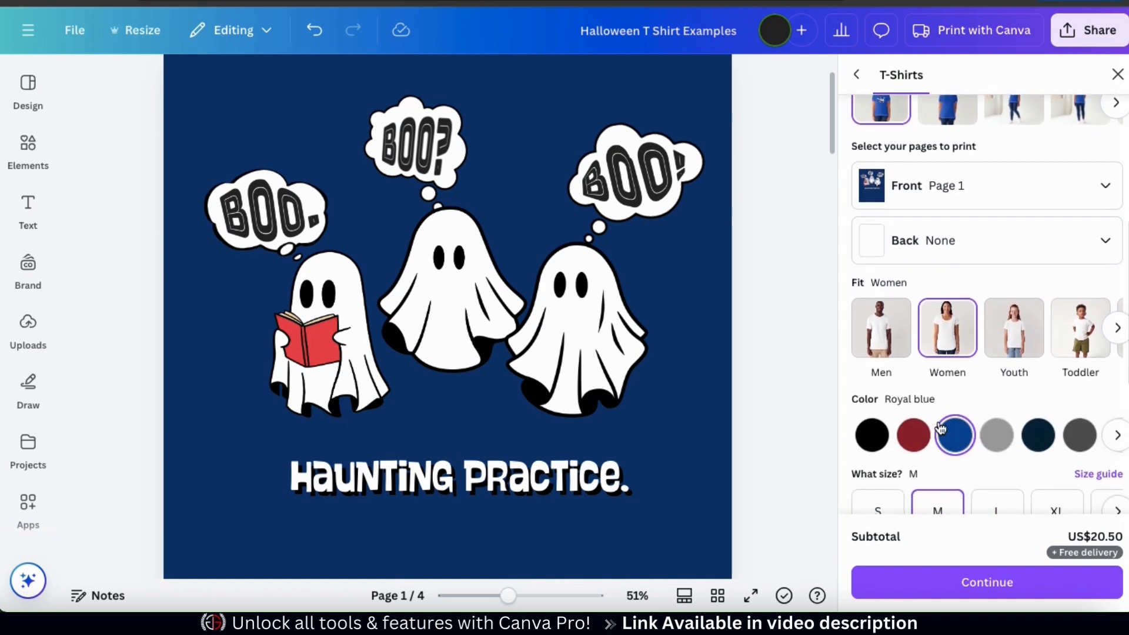
pyautogui.click(888, 440)
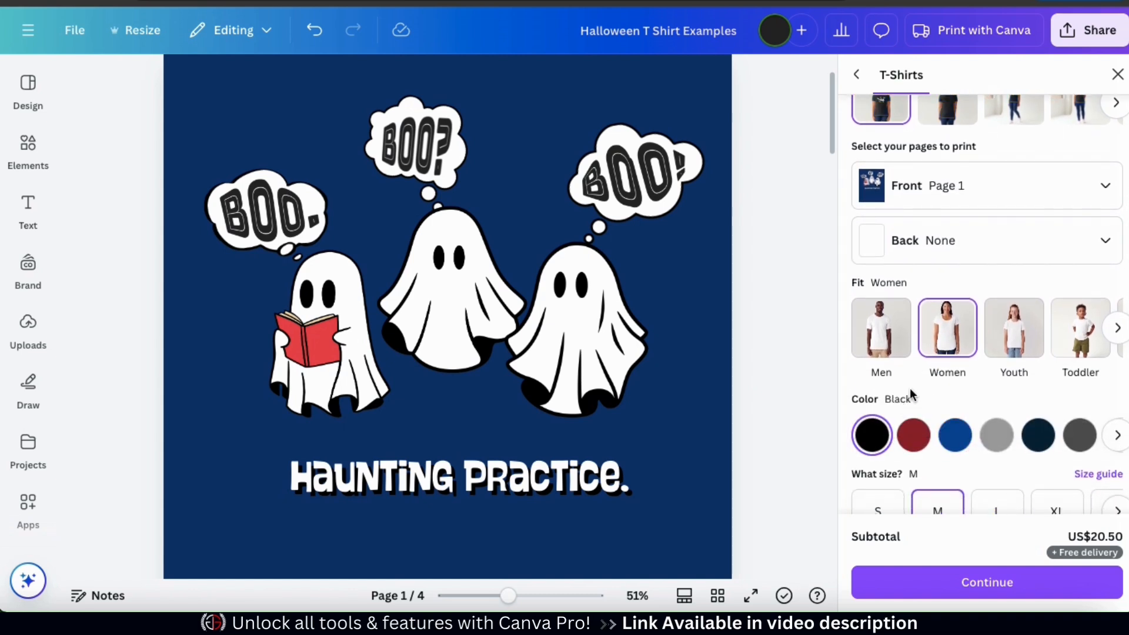
pyautogui.scroll(5, 907, 400)
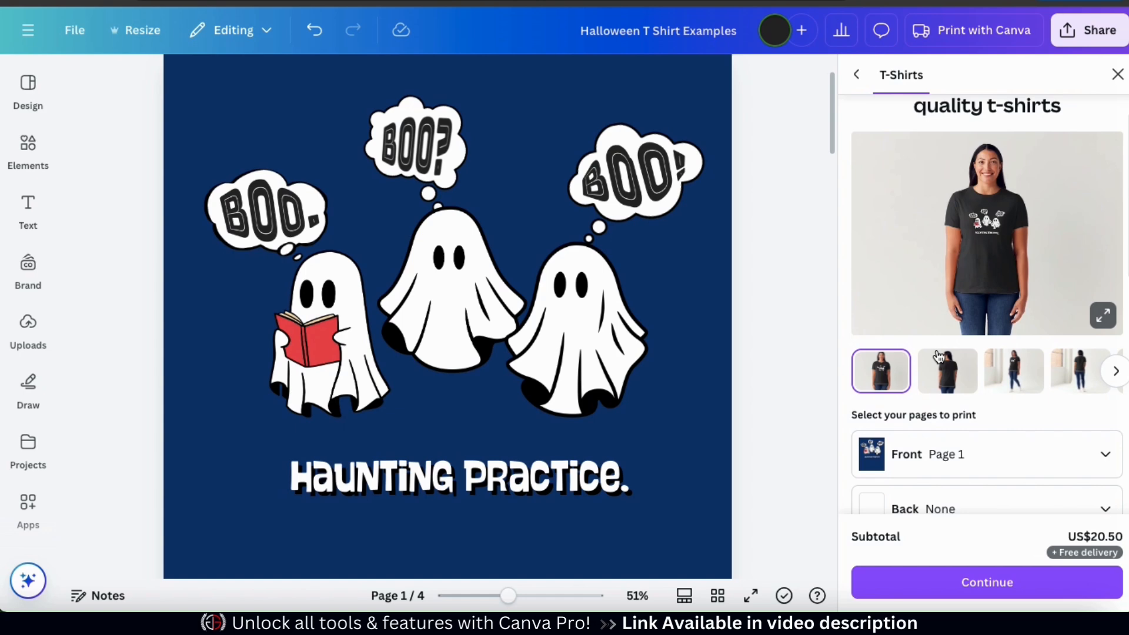
pyautogui.scroll(1, 939, 355)
# Step: Enlarge the black T-shirt mockup and examine the ghost design in the close-up front and seated model views
pyautogui.click(1103, 361)
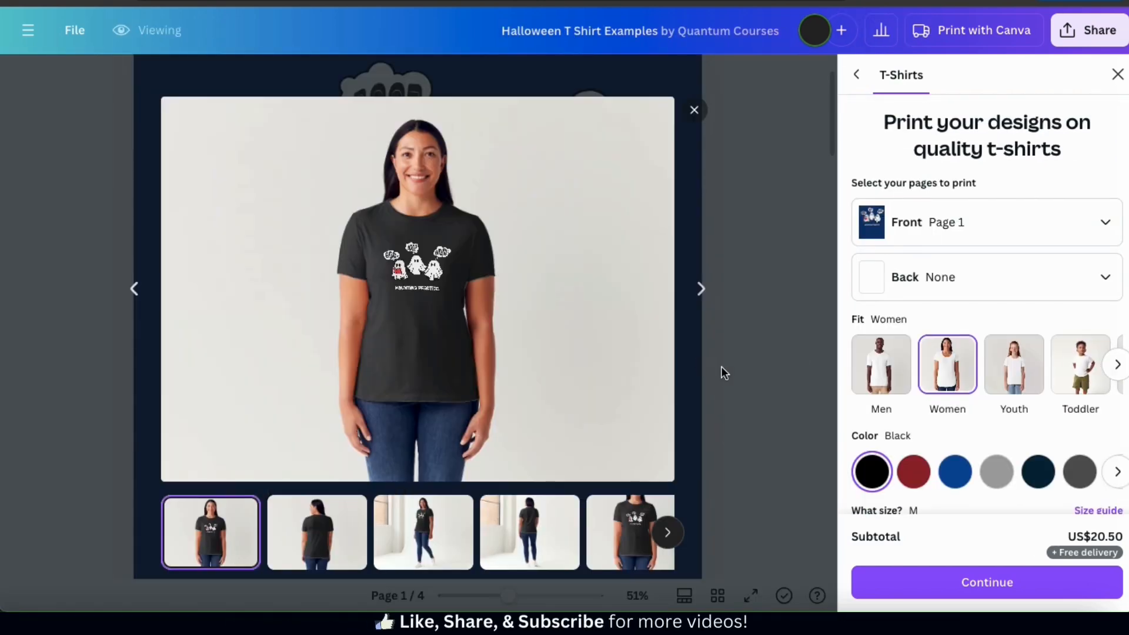
pyautogui.click(636, 542)
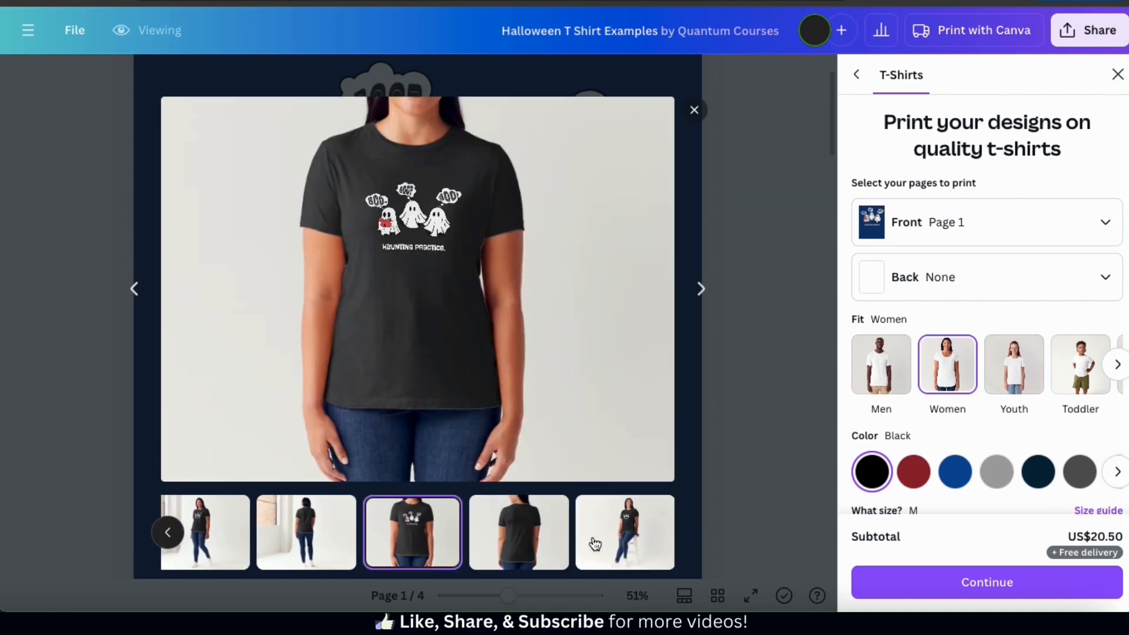
pyautogui.click(606, 547)
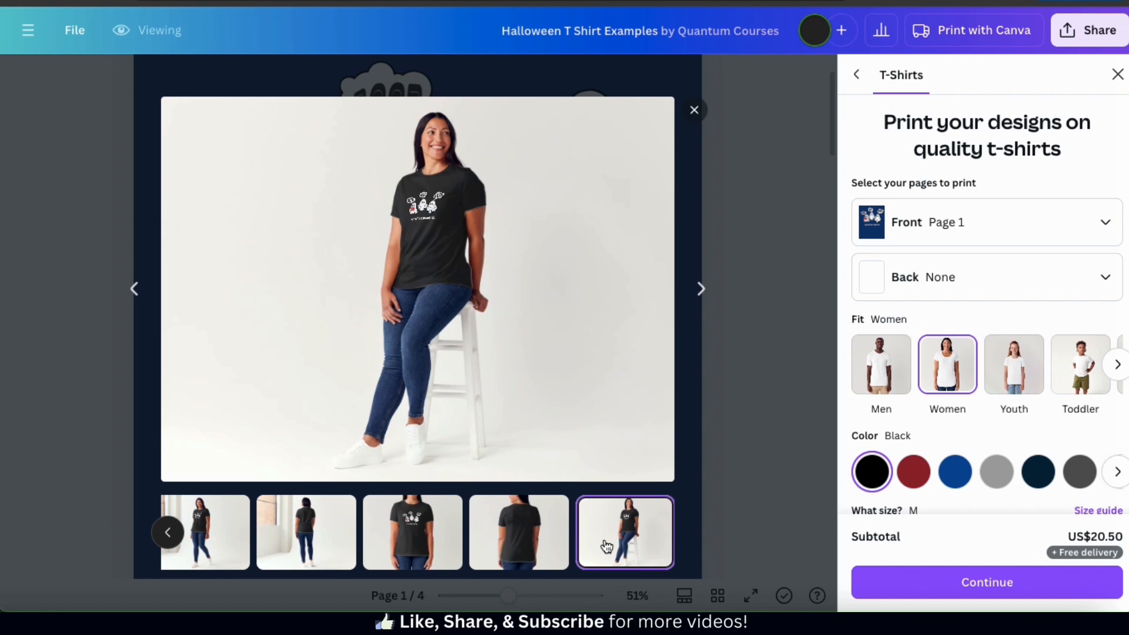
pyautogui.click(438, 554)
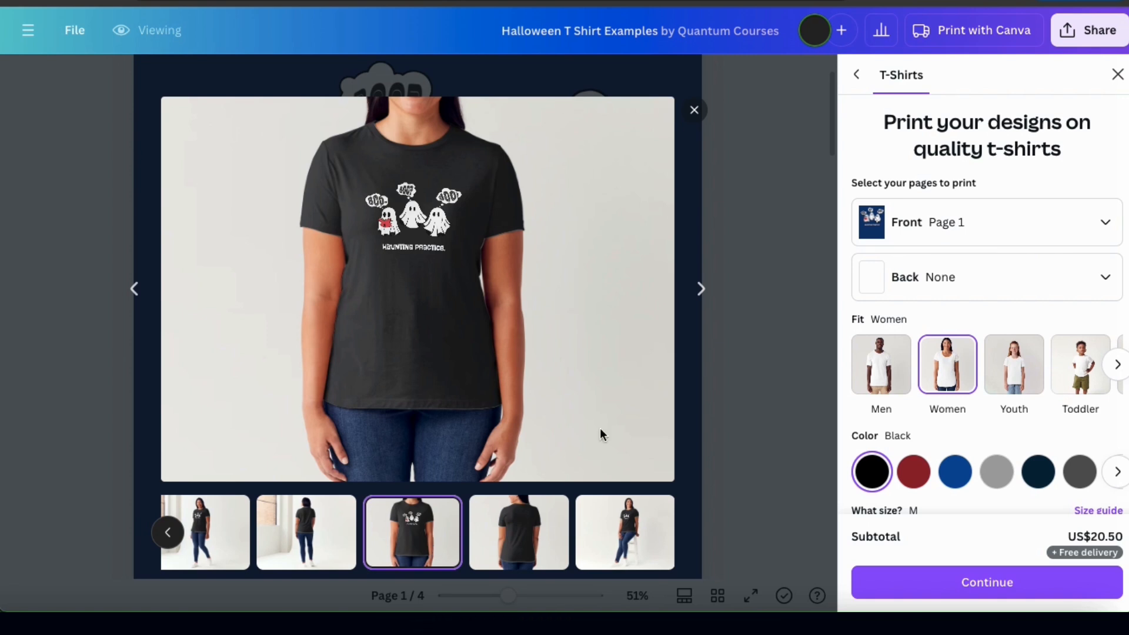
# Step: Close the T-shirt print options and open the sharing options for the ghost design
pyautogui.click(1116, 74)
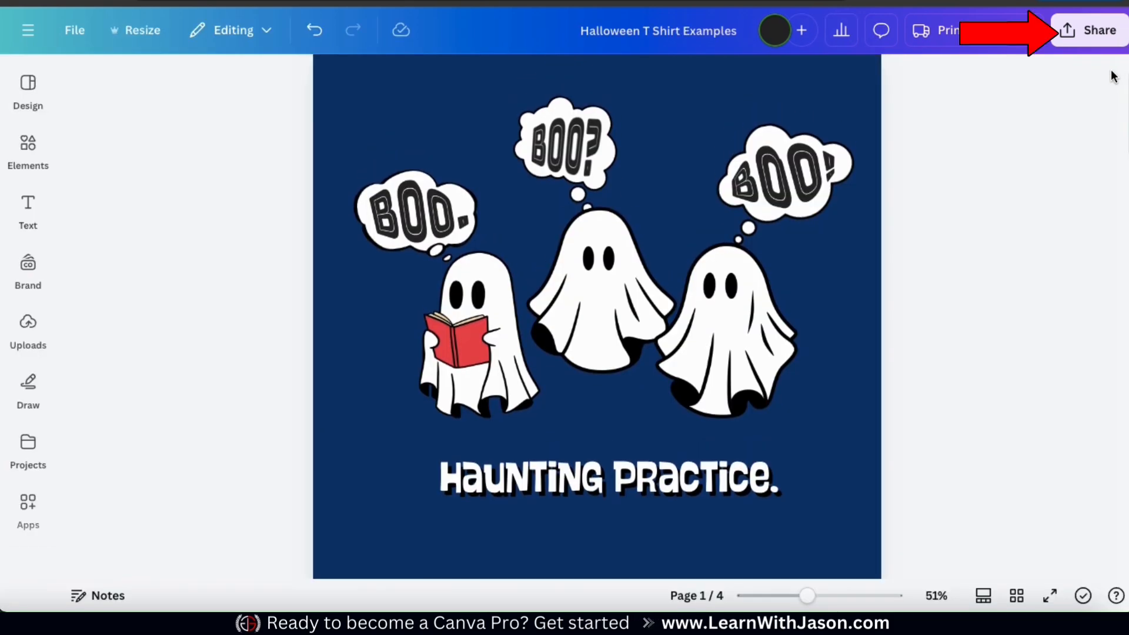
pyautogui.click(1089, 35)
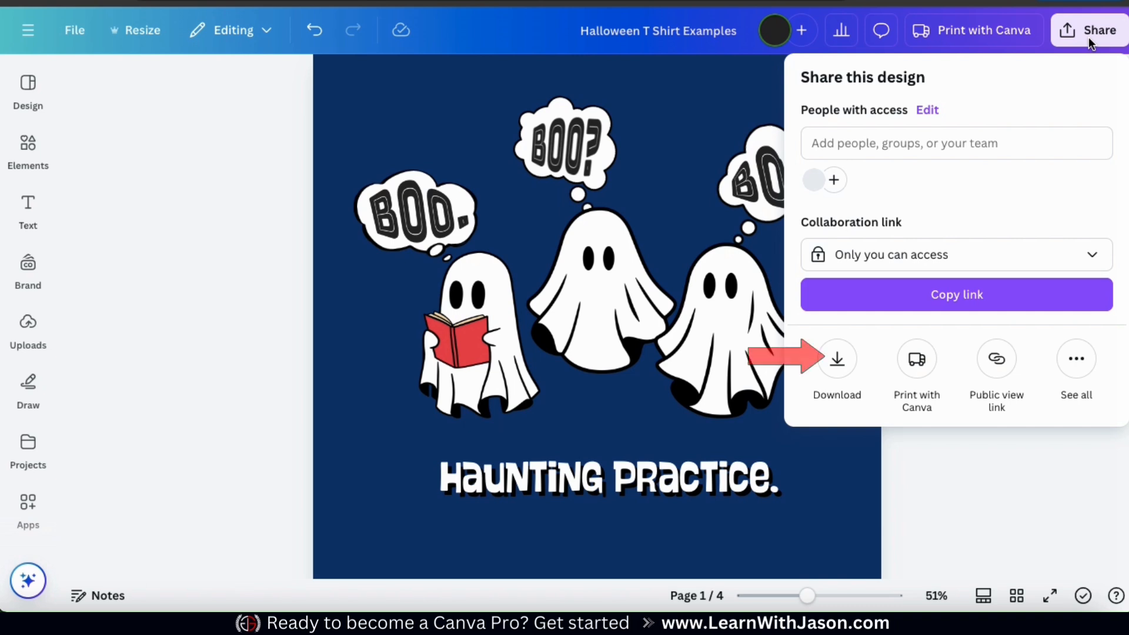
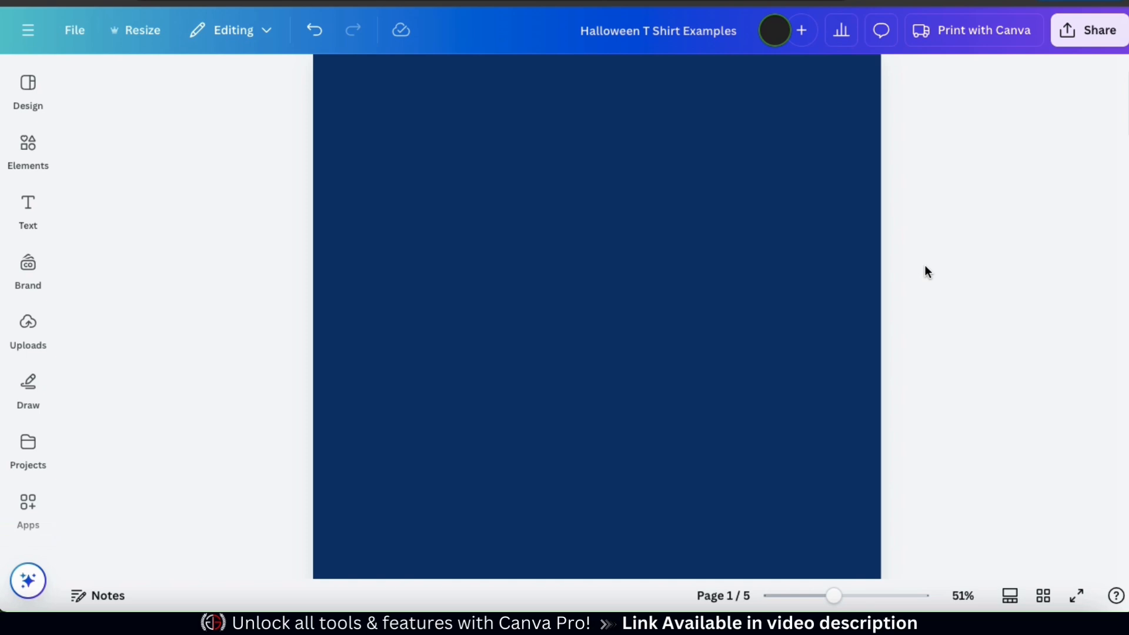
# Step: Add the rounded-top arch shape from the full shapes collection to the blank navy page
pyautogui.click(35, 158)
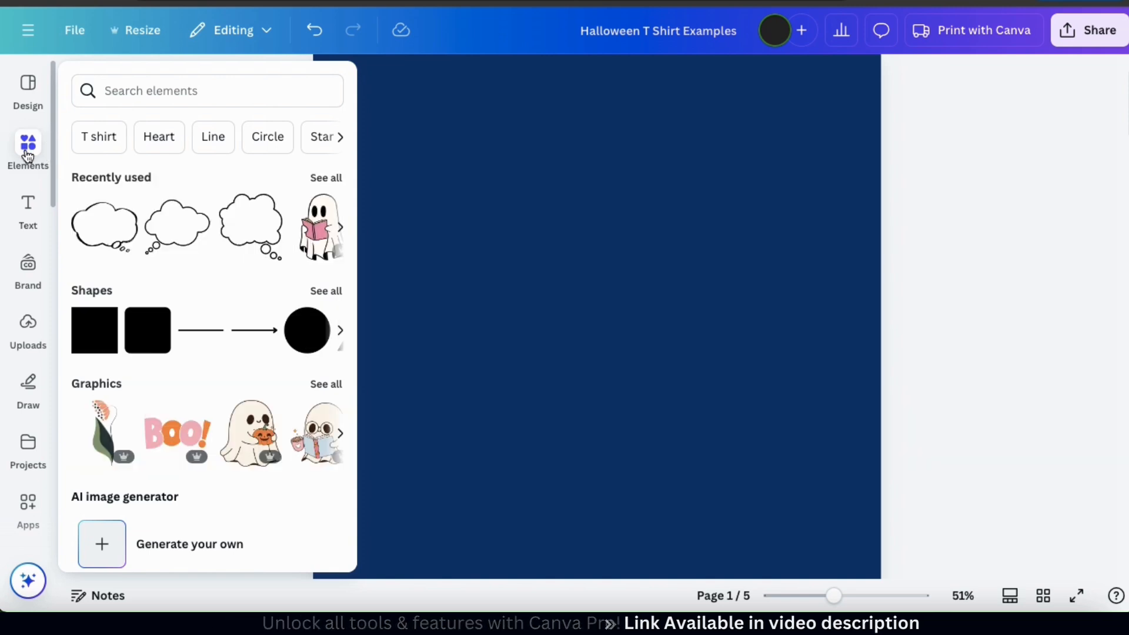
pyautogui.scroll(-3, 128, 272)
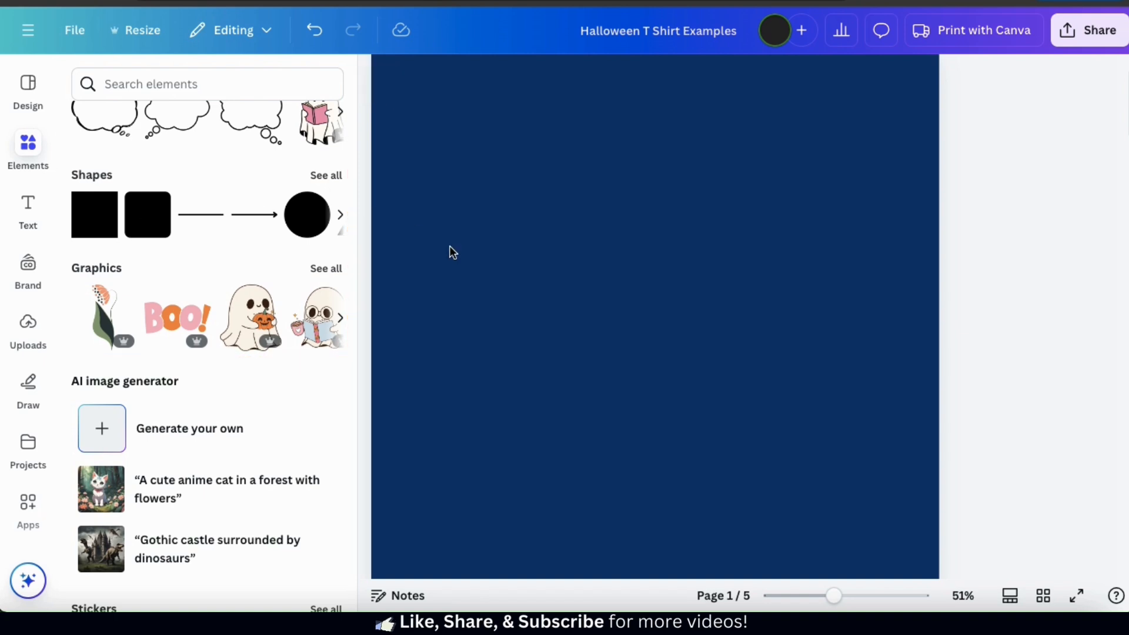
pyautogui.click(327, 176)
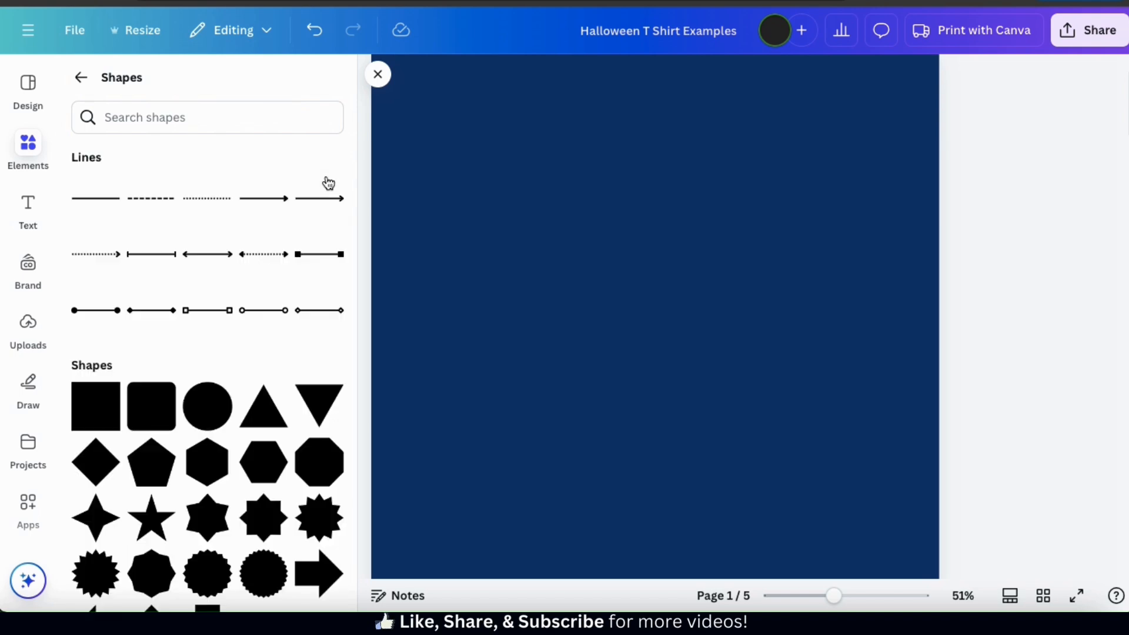
pyautogui.scroll(-5, 329, 183)
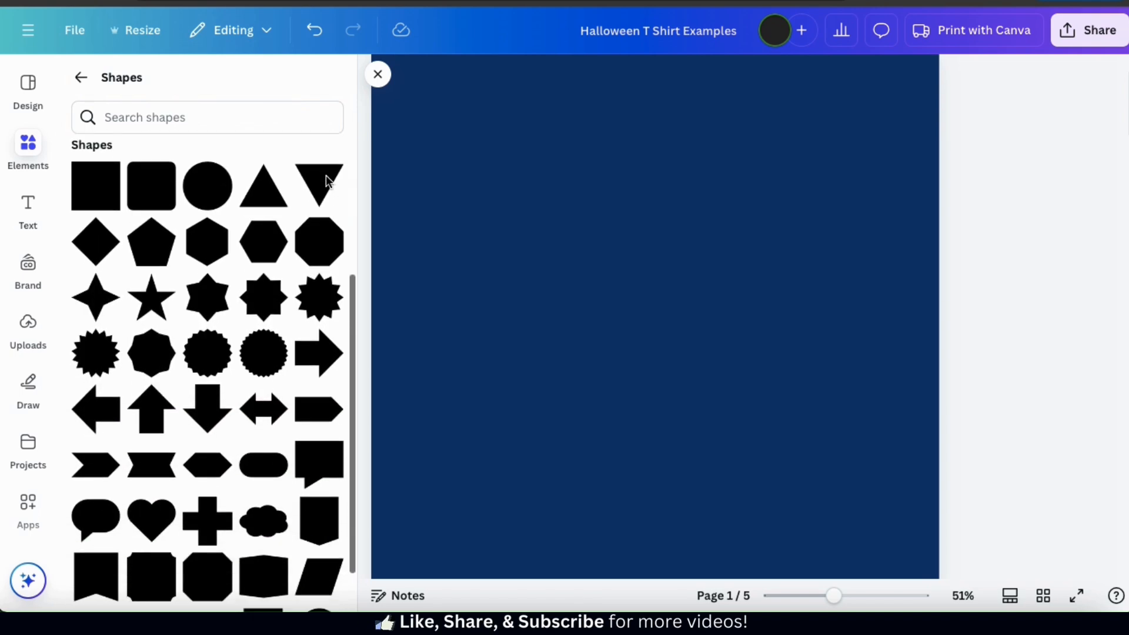
pyautogui.scroll(-2, 328, 183)
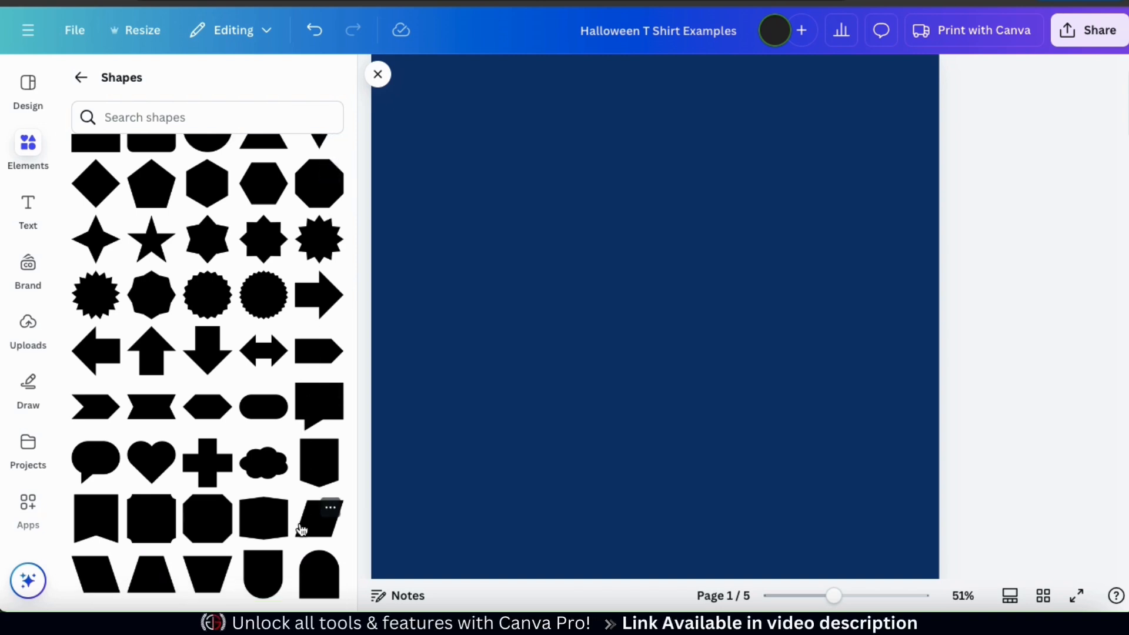
pyautogui.click(320, 582)
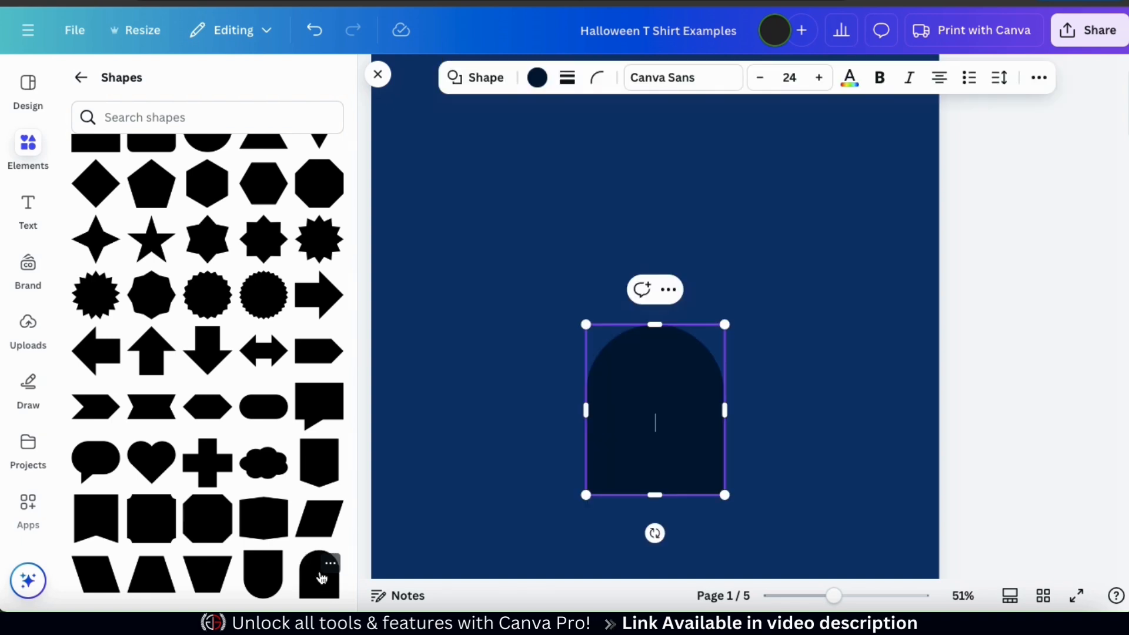
# Step: Enlarge the arch to over half the page width and shorten it from below into a wide dome
pyautogui.moveTo(586, 324); pyautogui.dragTo(399, 170)
pyautogui.moveTo(728, 490); pyautogui.dragTo(782, 564)
pyautogui.moveTo(728, 400); pyautogui.dragTo(760, 397)
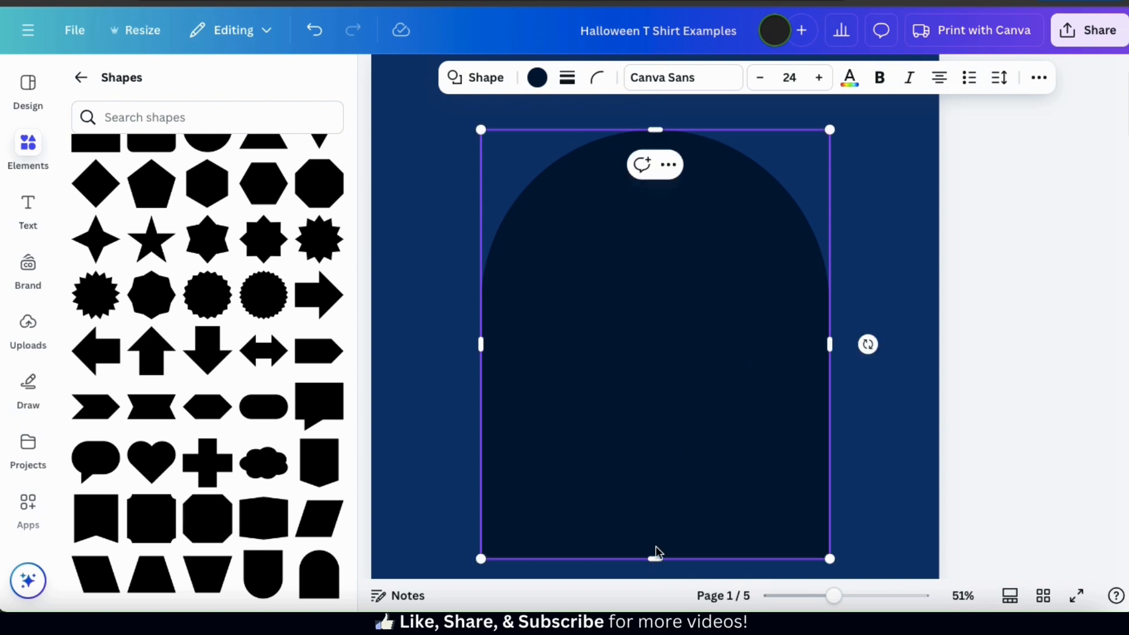
pyautogui.moveTo(656, 558); pyautogui.dragTo(656, 363)
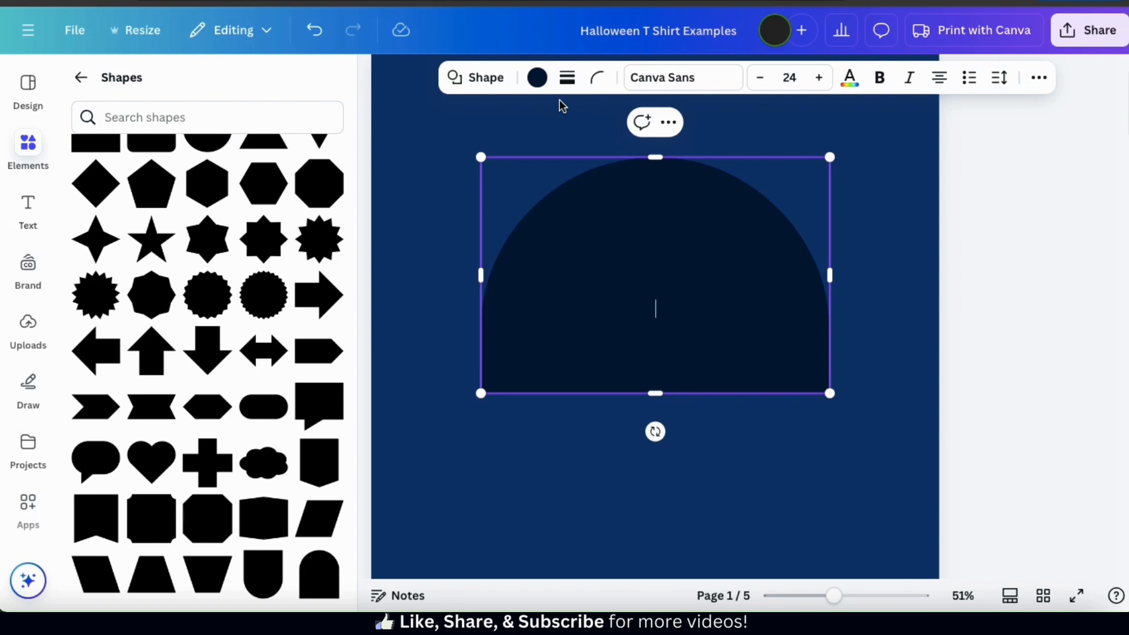
pyautogui.click(564, 112)
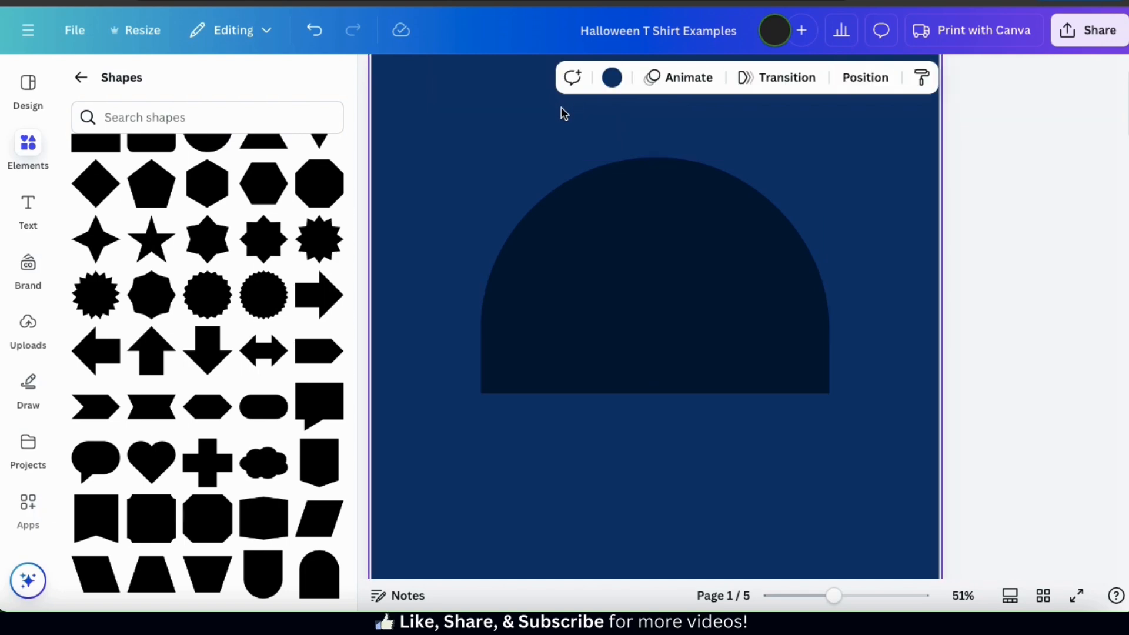
# Step: Recolor the dome's fill to golden orange (#FFB801) using a custom solid color
pyautogui.click(601, 223)
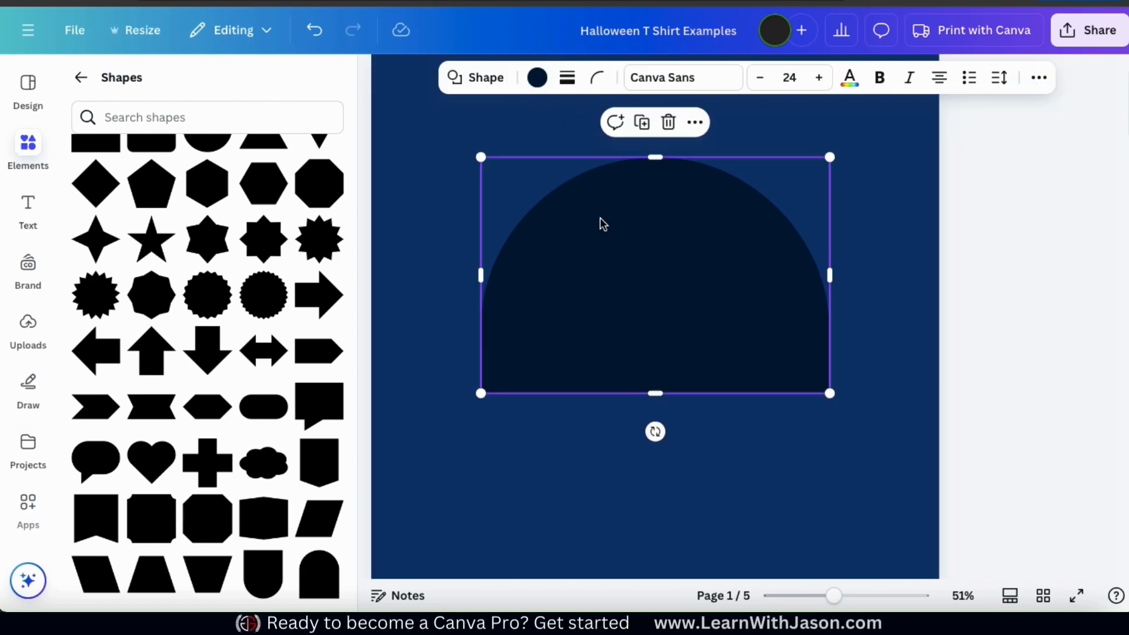
pyautogui.click(537, 83)
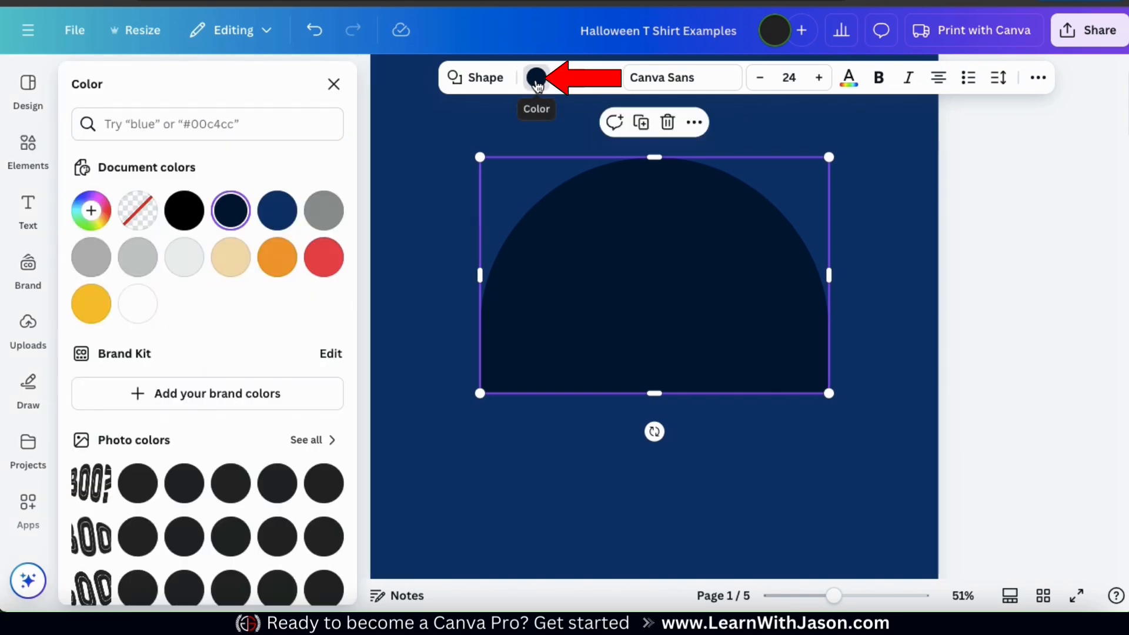
pyautogui.click(91, 210)
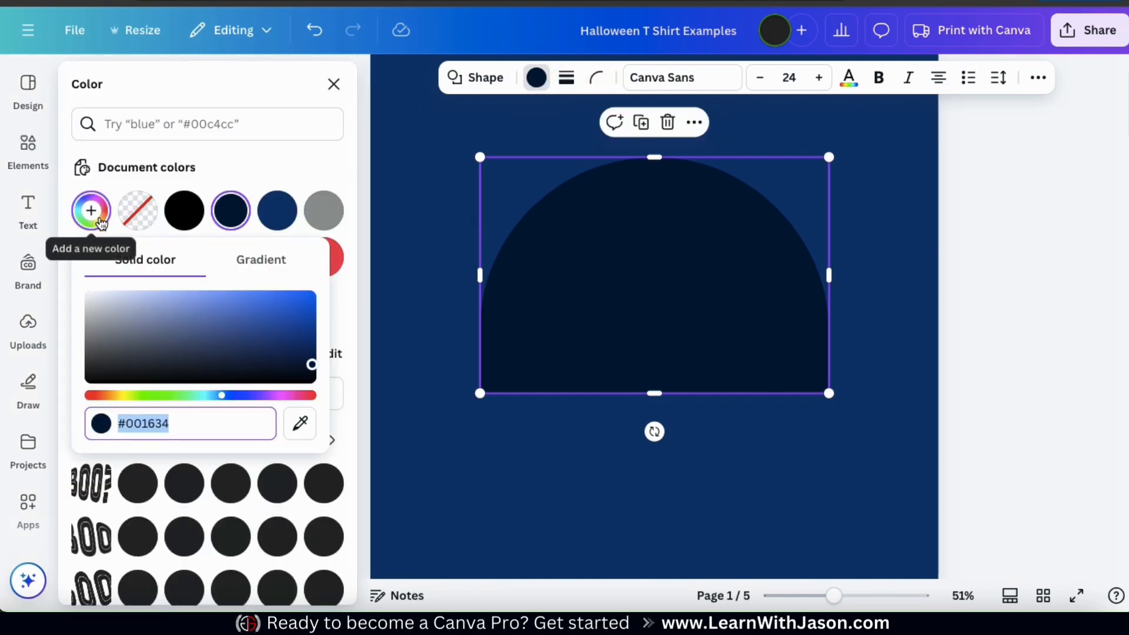
pyautogui.click(151, 395)
pyautogui.moveTo(188, 316); pyautogui.dragTo(298, 347)
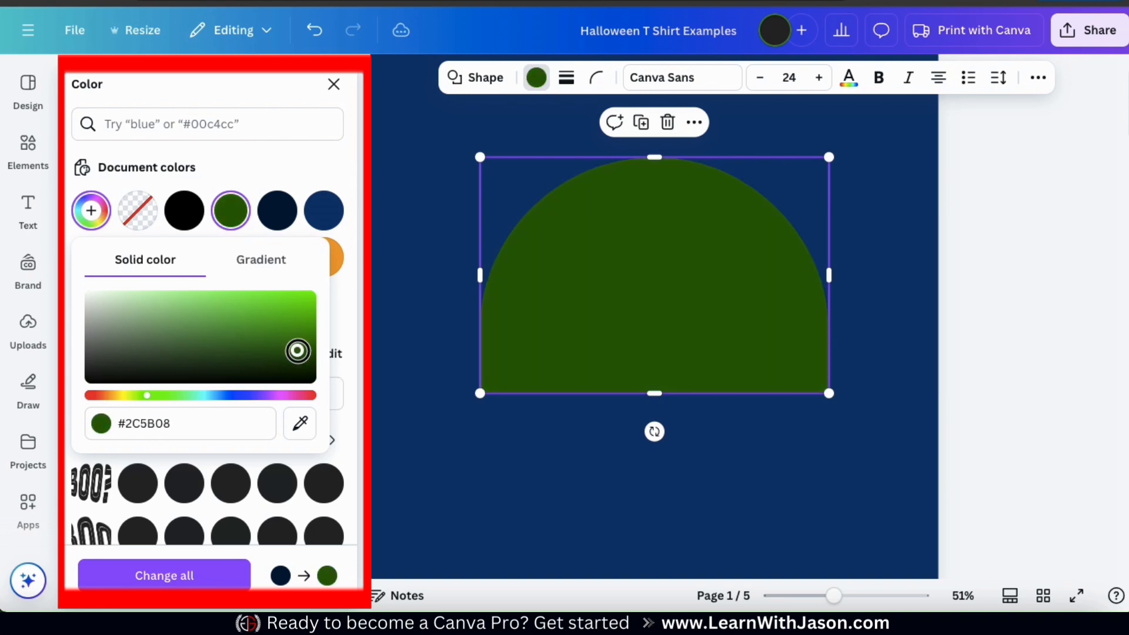
pyautogui.click(301, 322)
pyautogui.click(206, 295)
pyautogui.click(116, 395)
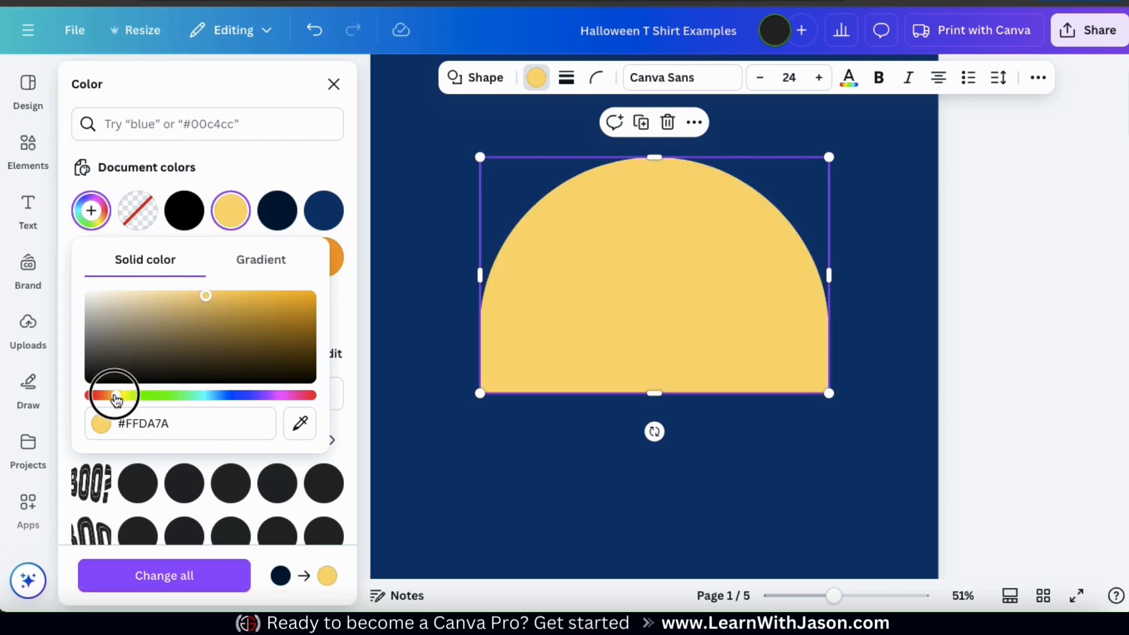
pyautogui.moveTo(169, 298); pyautogui.dragTo(316, 290)
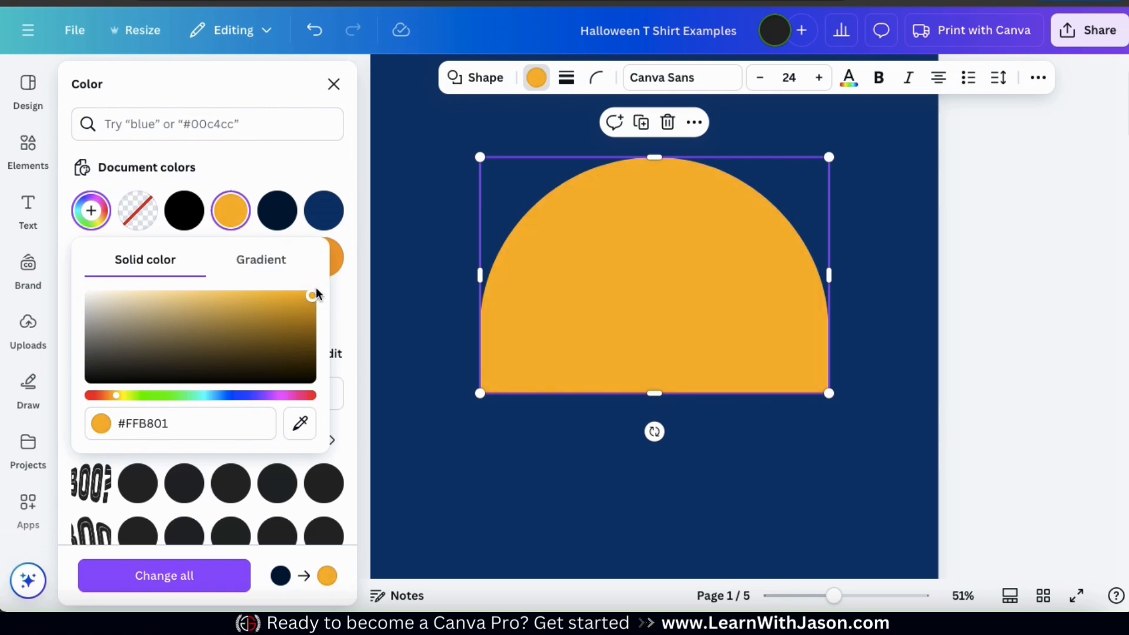
pyautogui.click(895, 386)
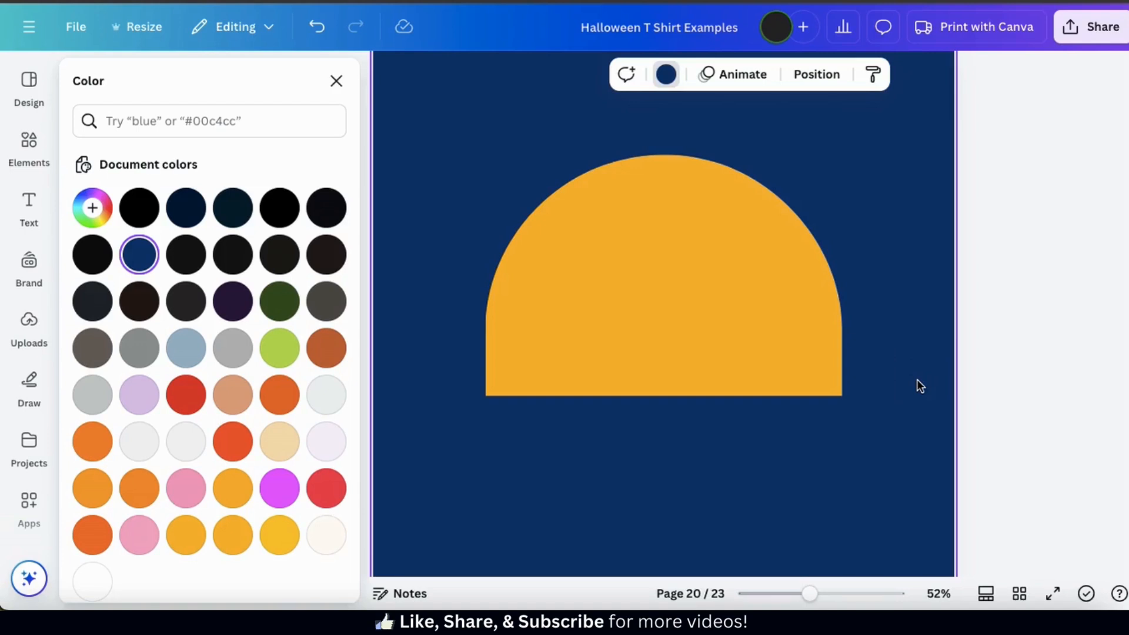
# Step: Give the orange dome a solid black border with a weight of 14
pyautogui.click(738, 320)
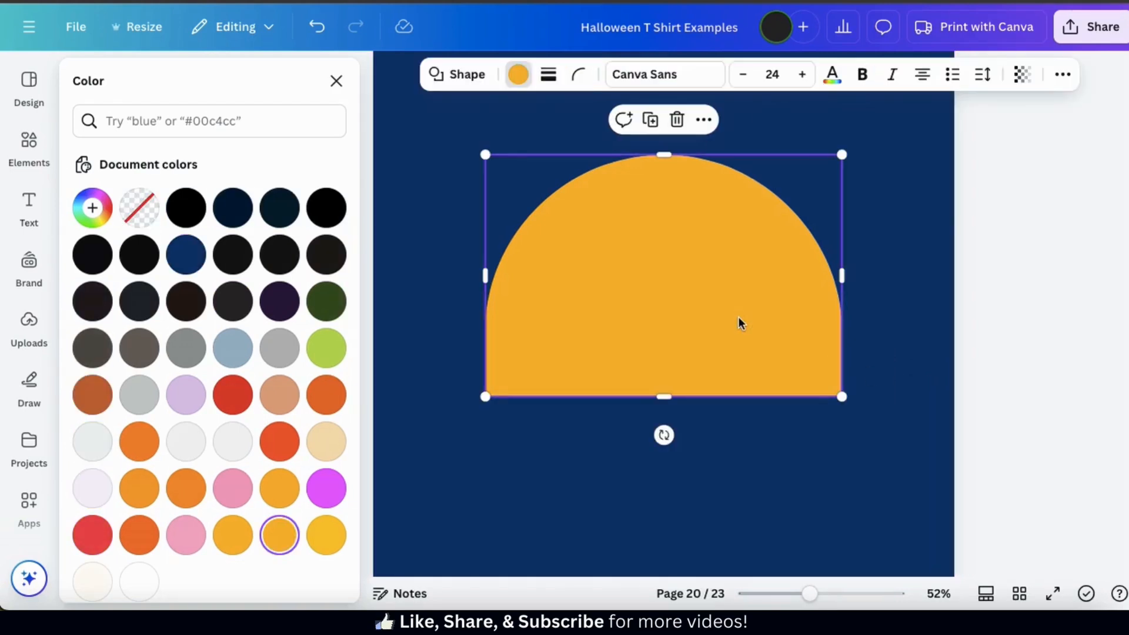
pyautogui.click(553, 81)
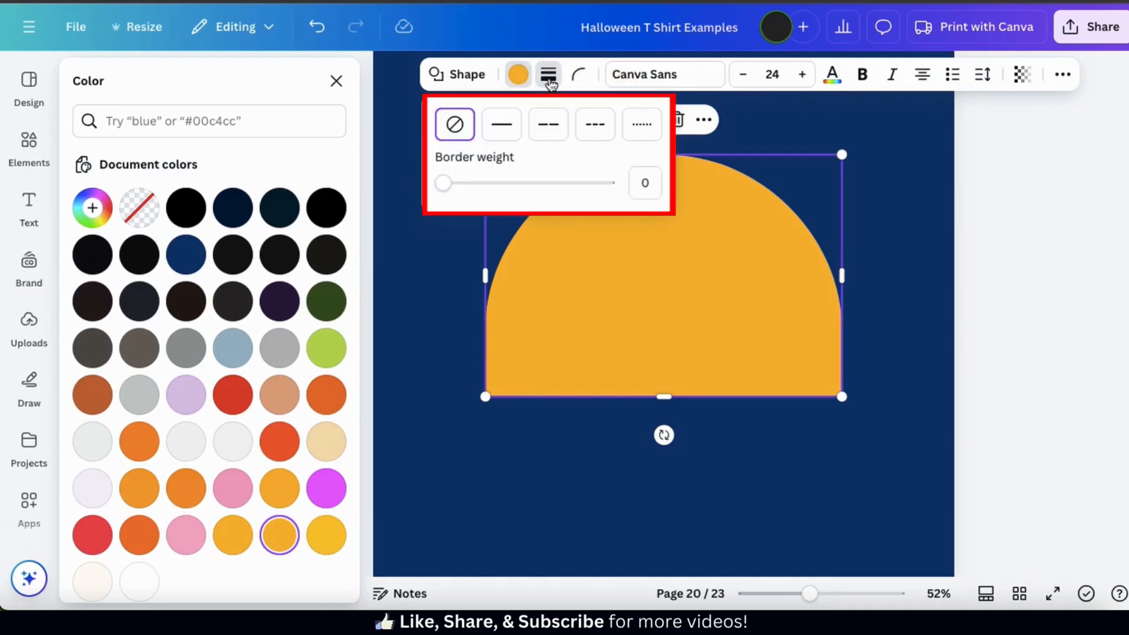
pyautogui.click(508, 141)
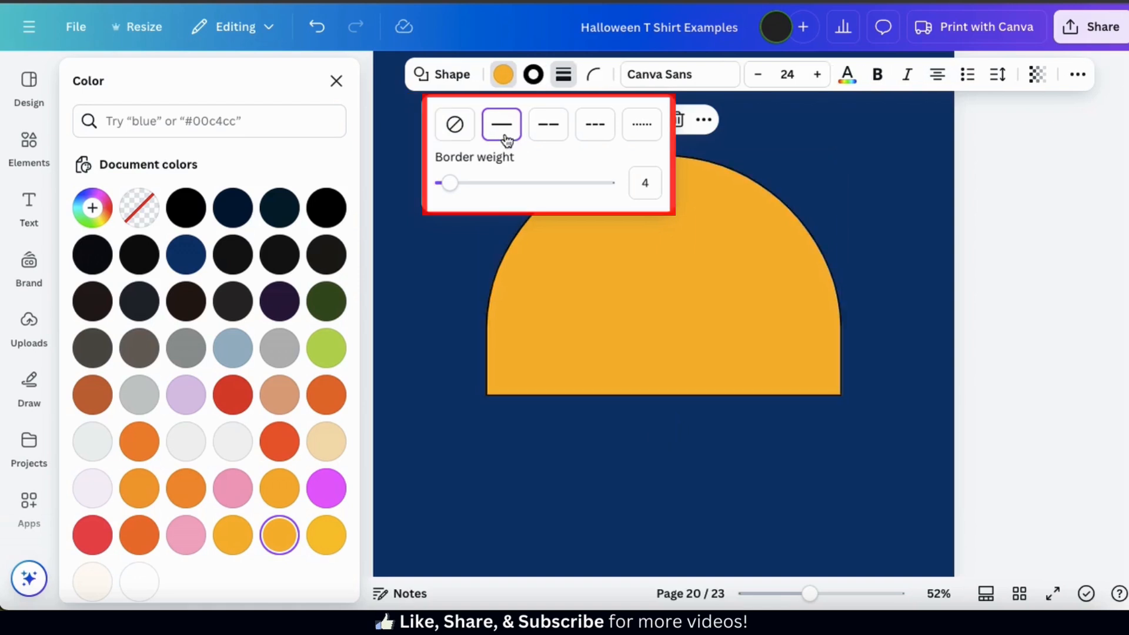
pyautogui.click(547, 135)
pyautogui.click(588, 139)
pyautogui.click(638, 126)
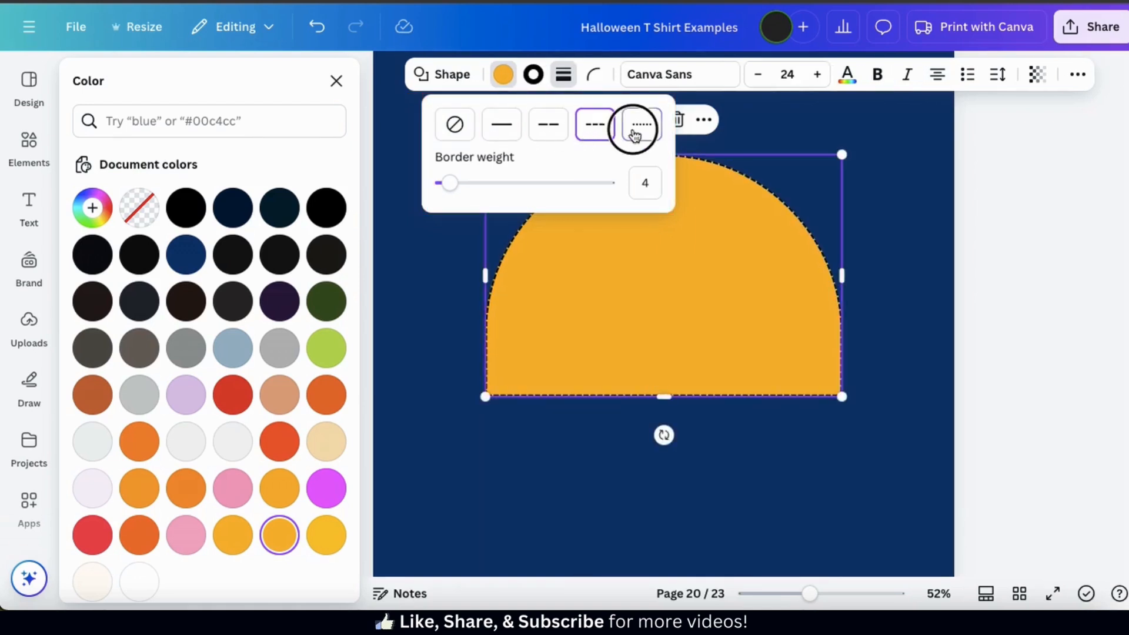
pyautogui.click(502, 131)
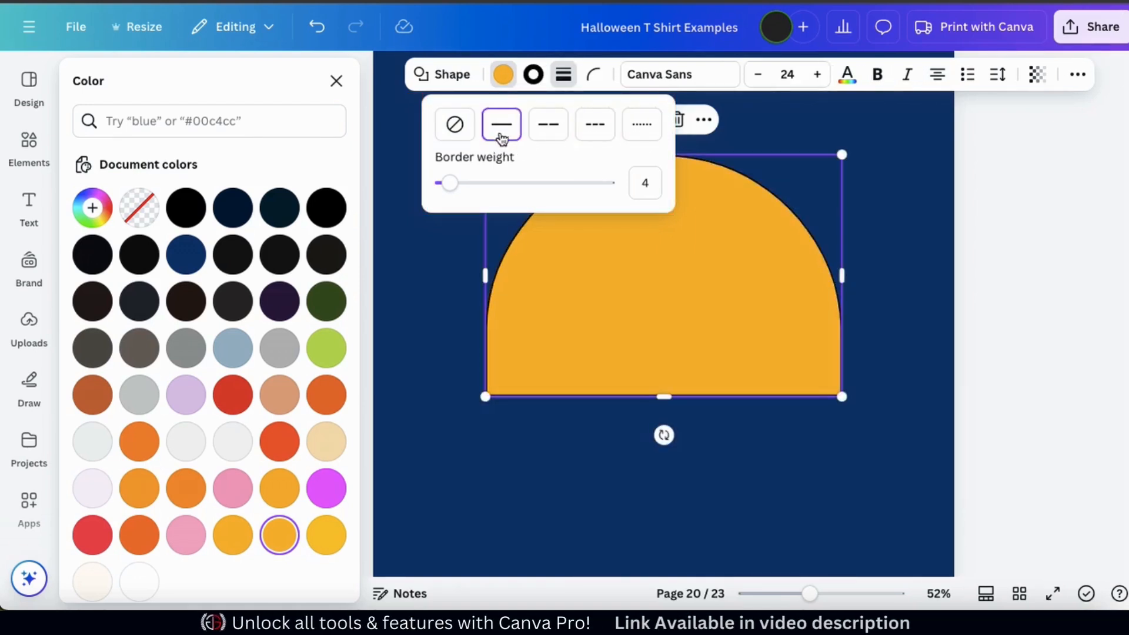
pyautogui.click(450, 182)
pyautogui.moveTo(450, 183); pyautogui.dragTo(468, 188)
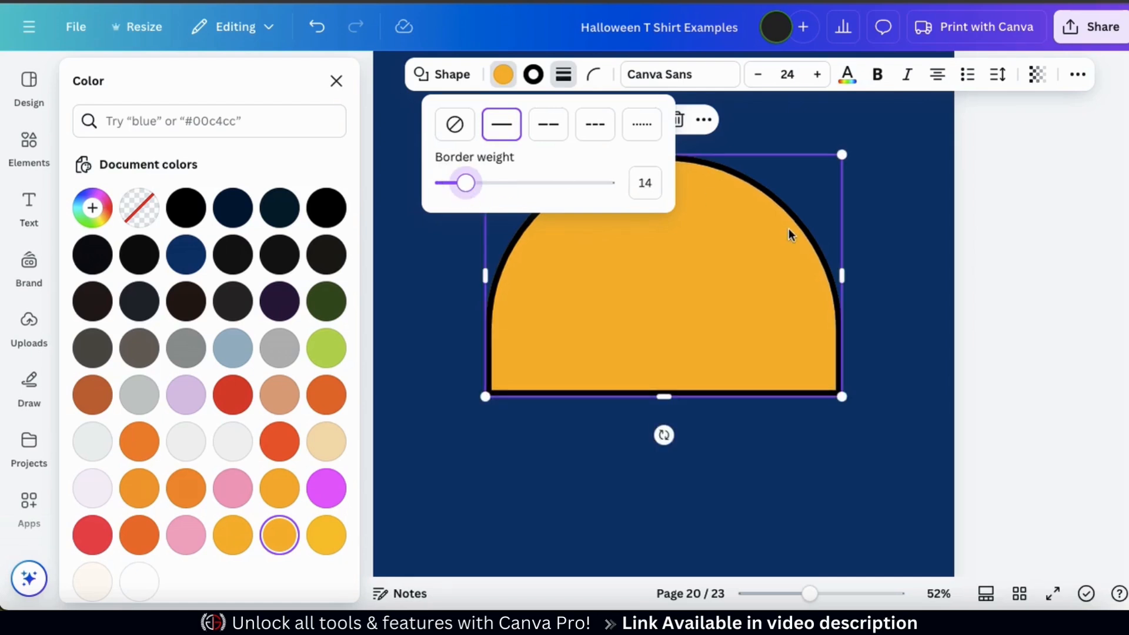
pyautogui.click(916, 250)
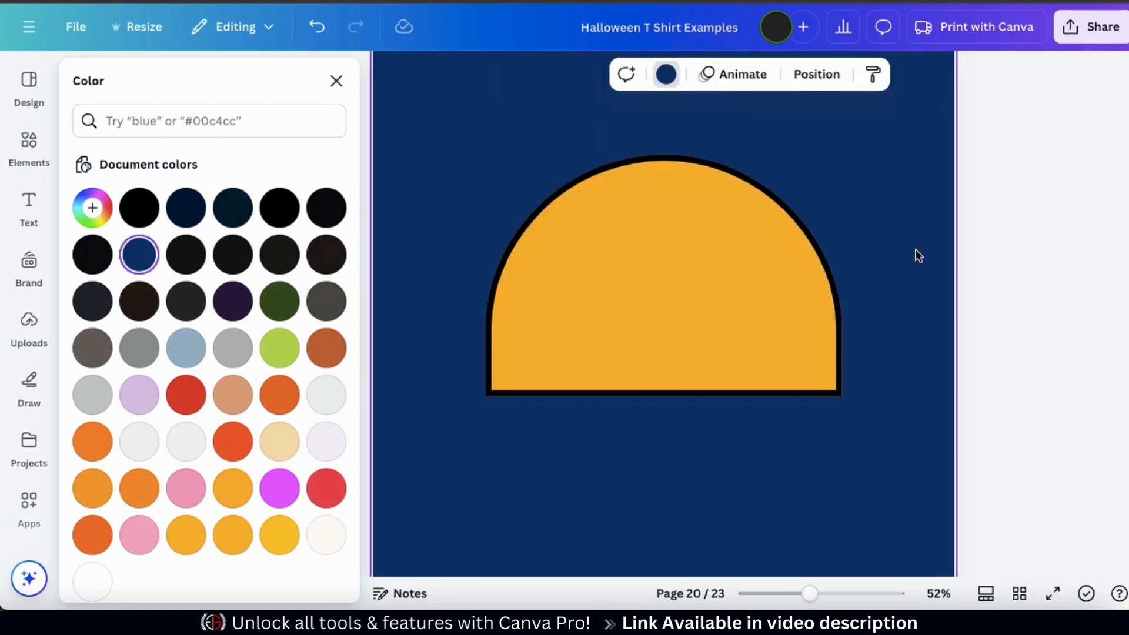
# Step: Close the color settings and search the elements library for "haunted house", limiting the results to graphics
pyautogui.click(337, 80)
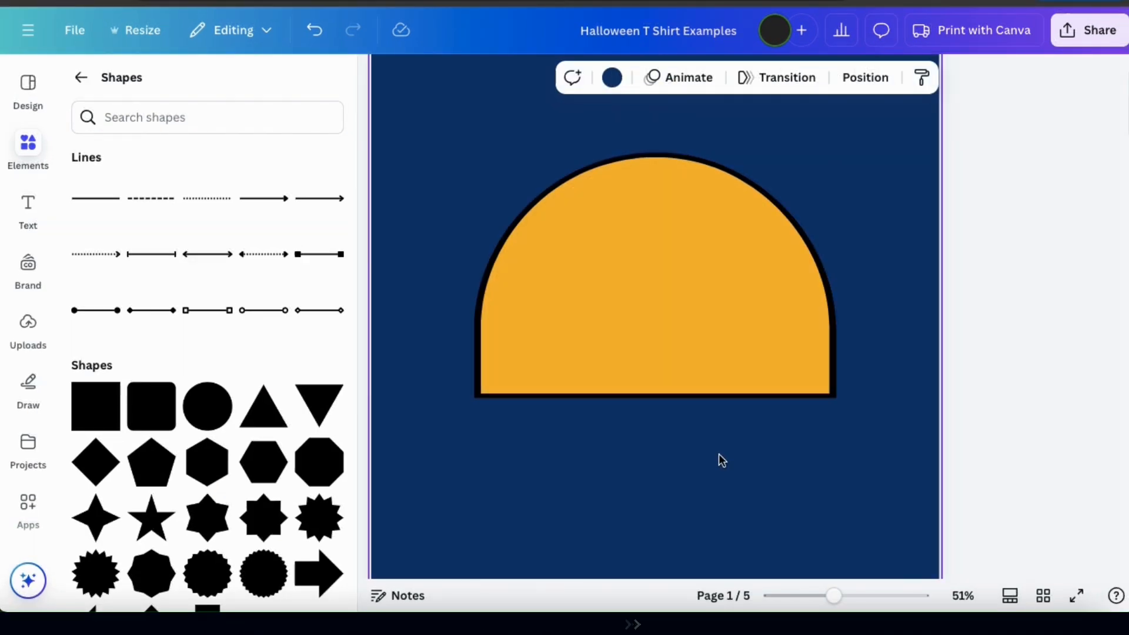
pyautogui.click(77, 84)
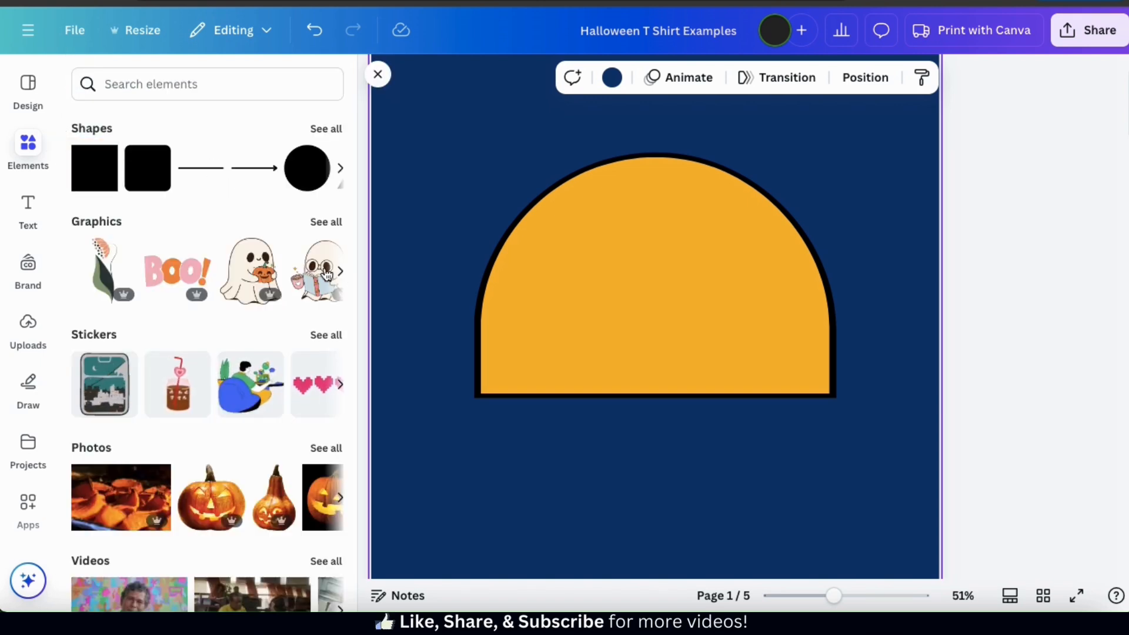
pyautogui.scroll(2, 327, 274)
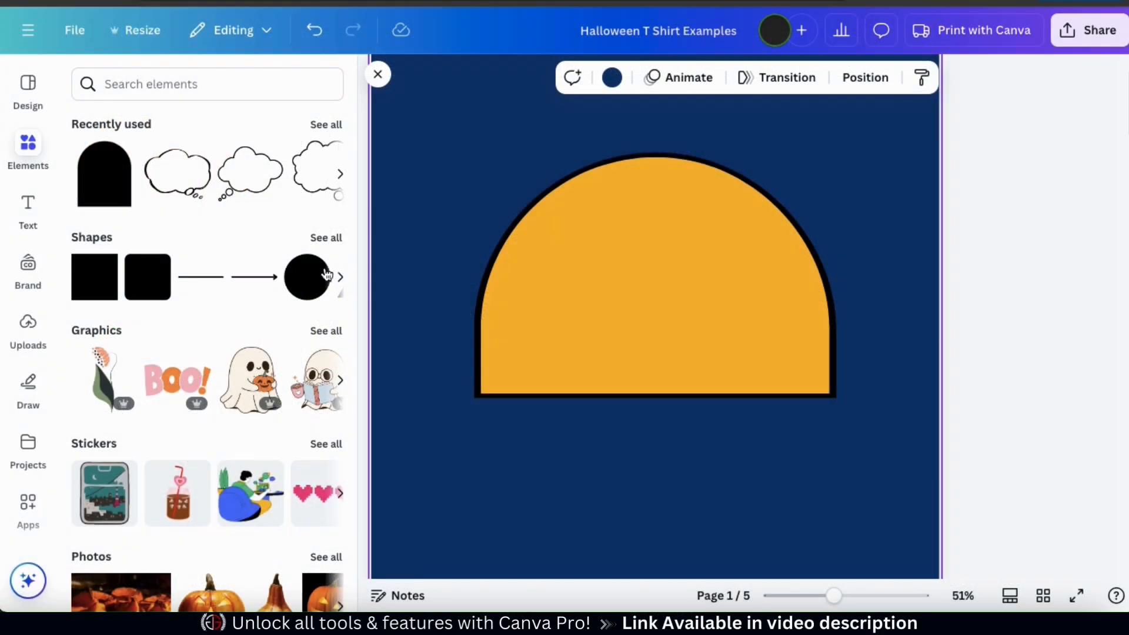
pyautogui.click(200, 92)
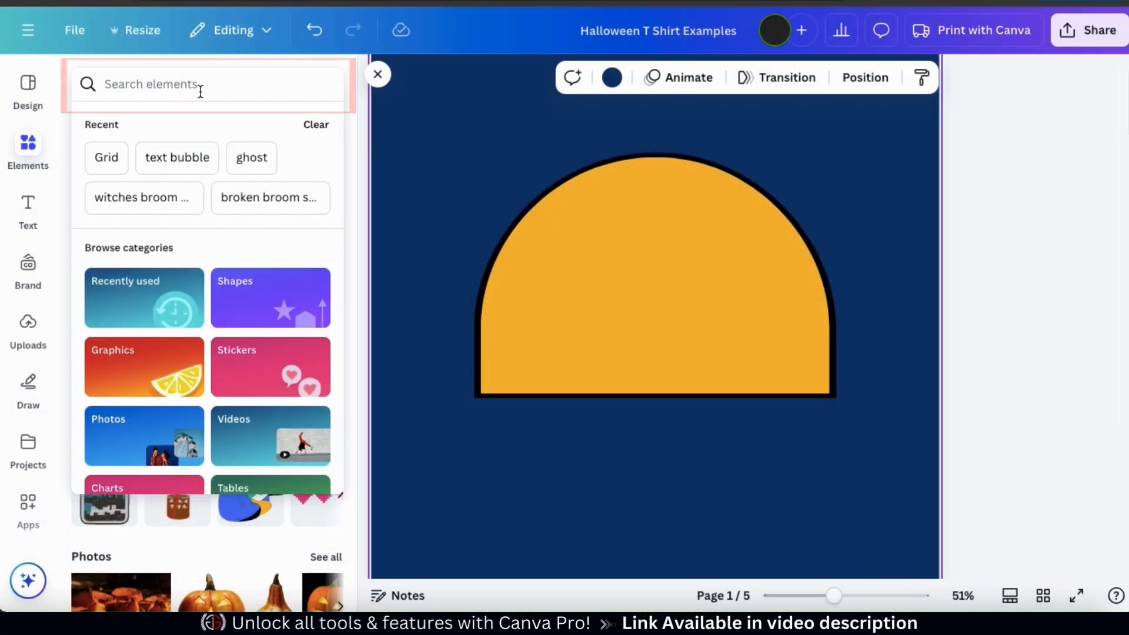
pyautogui.write('h')
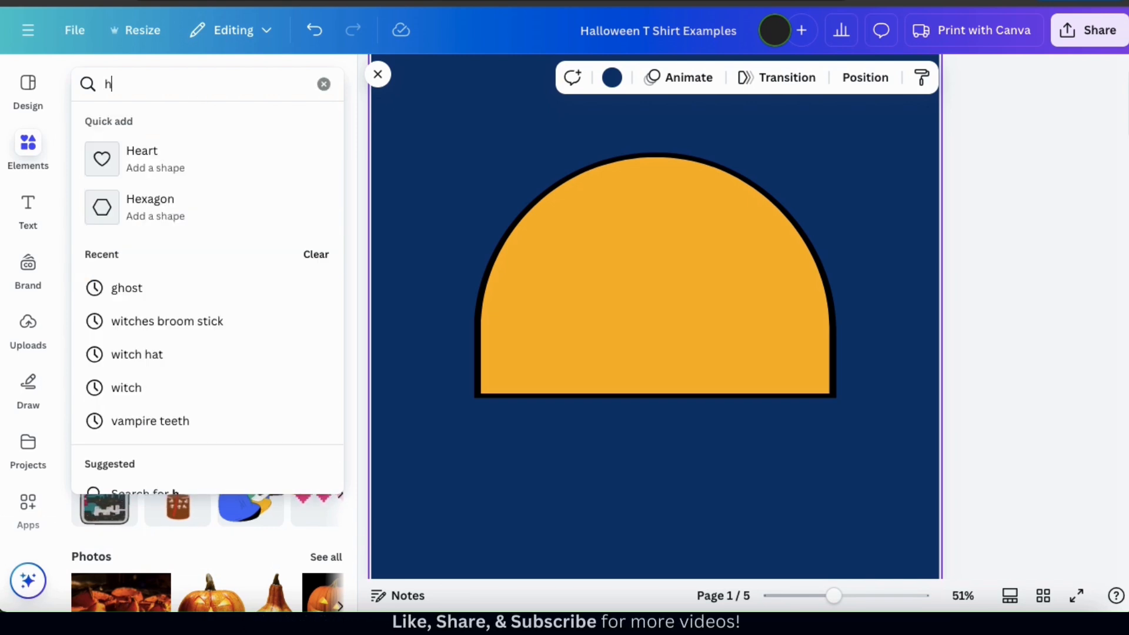
pyautogui.write('aunted house')
pyautogui.press('Return')
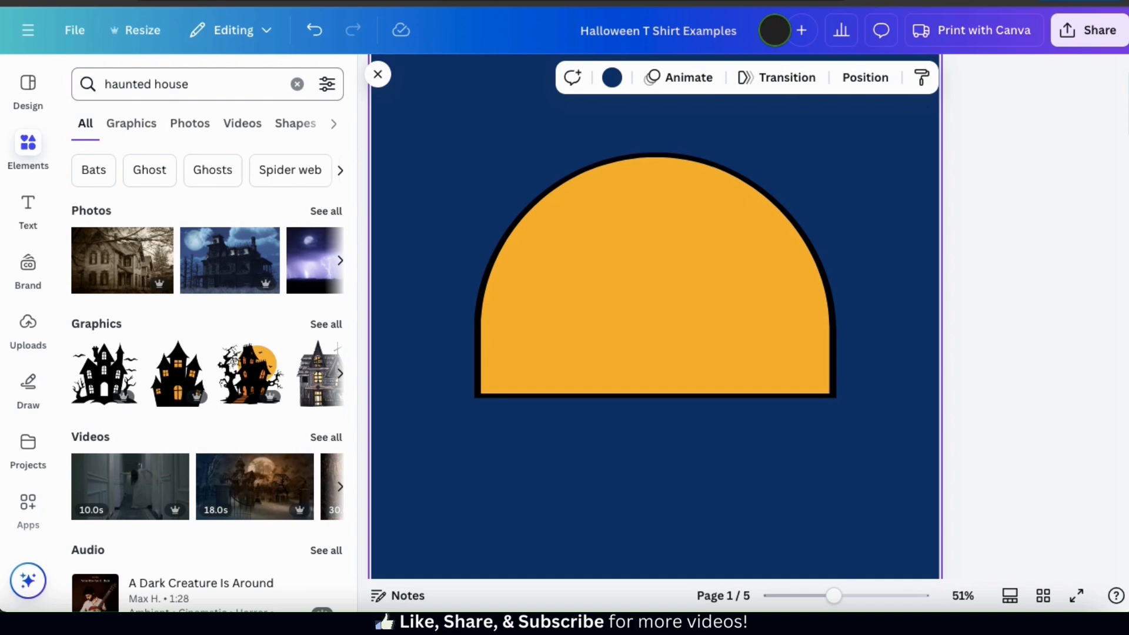
pyautogui.click(131, 124)
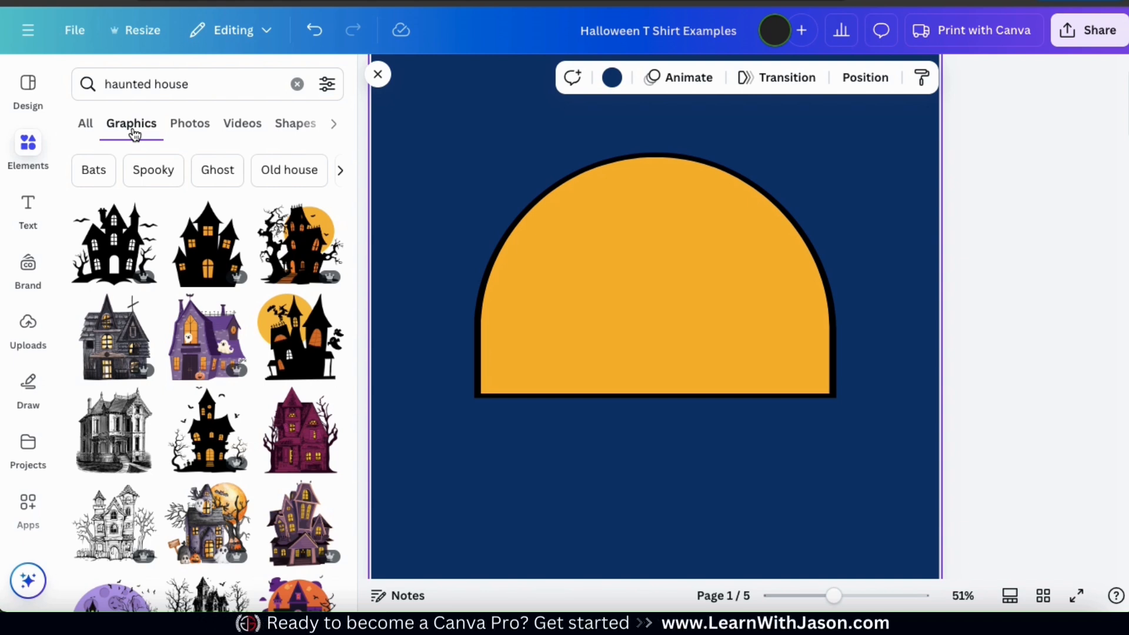
# Step: Add the black haunted house graphic with the orange door, orange windows and small fences to the page
pyautogui.scroll(-3, 262, 234)
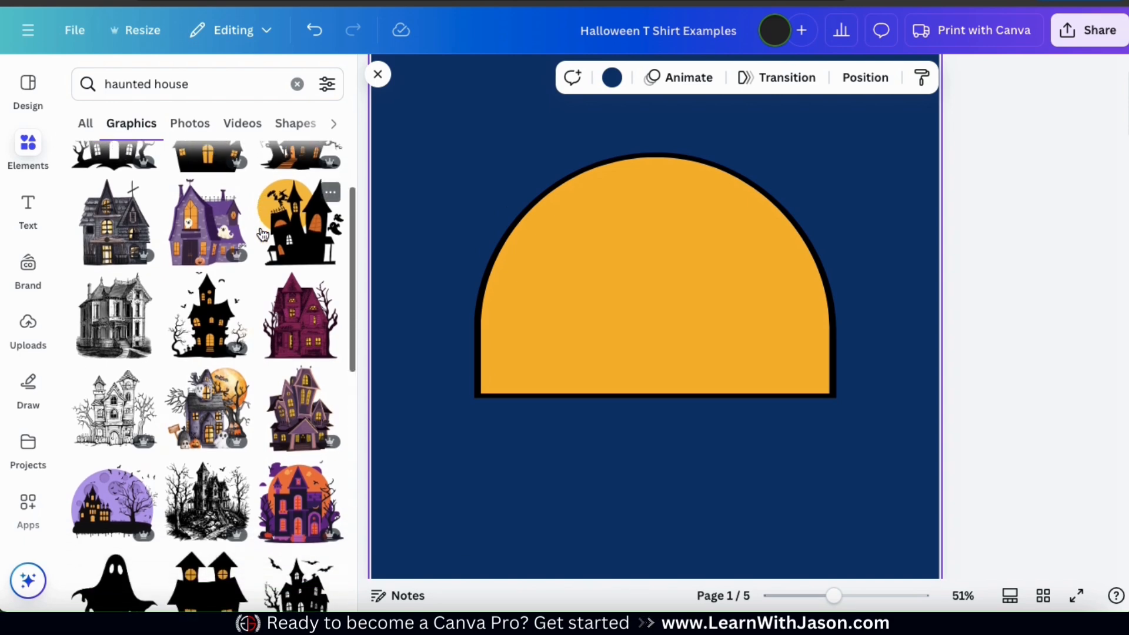
pyautogui.scroll(-5, 263, 234)
pyautogui.scroll(-3, 262, 234)
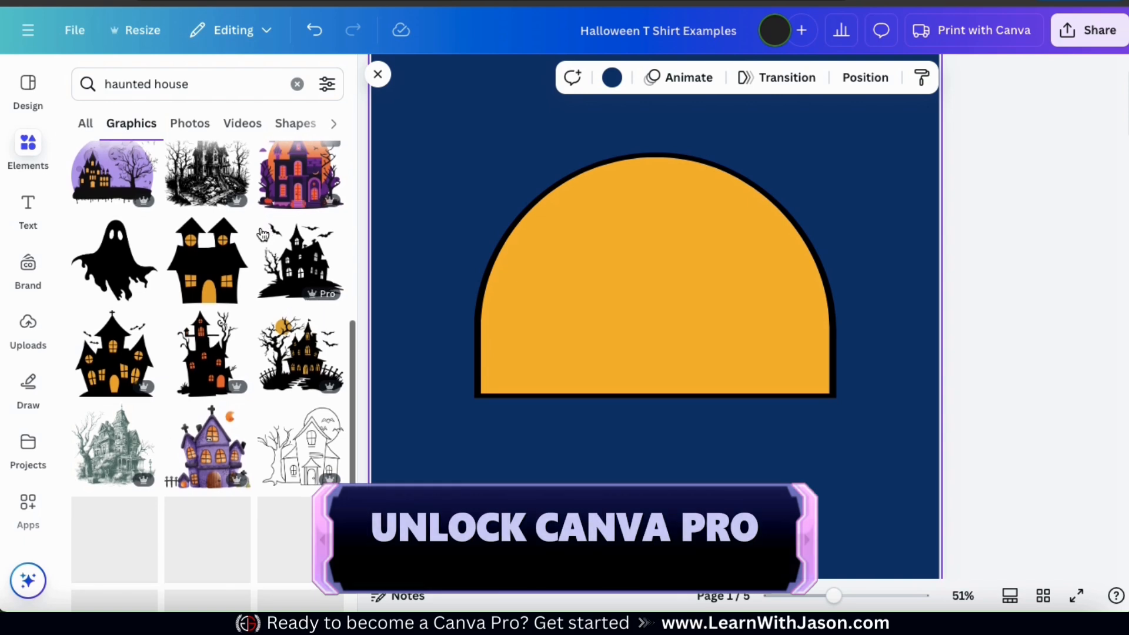
pyautogui.scroll(-6, 262, 234)
pyautogui.scroll(-6, 262, 234)
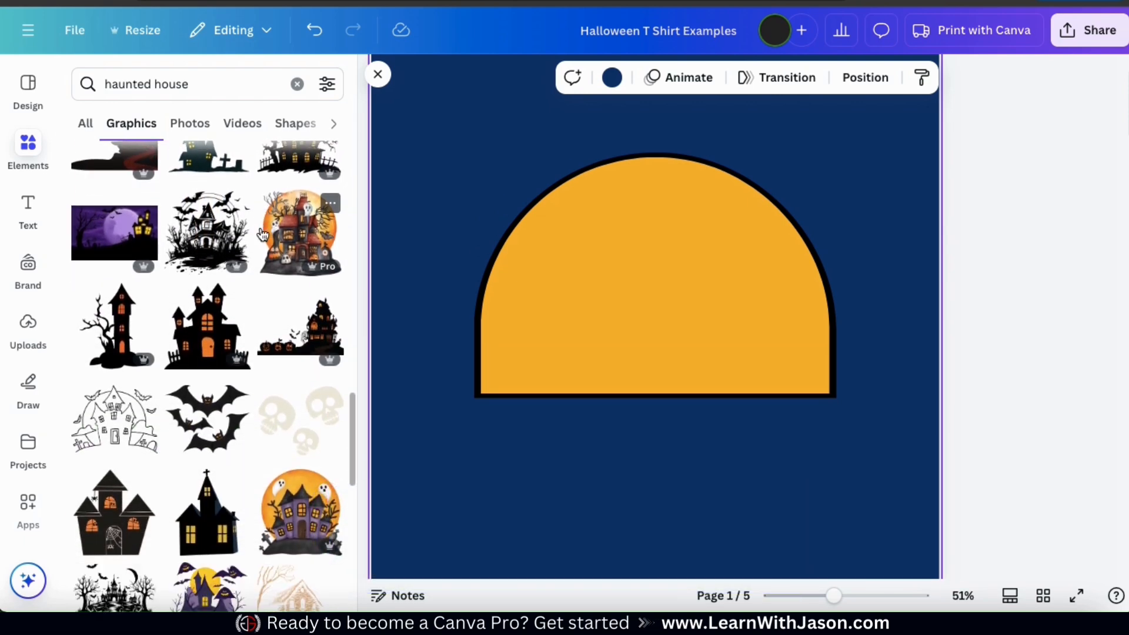
pyautogui.click(213, 341)
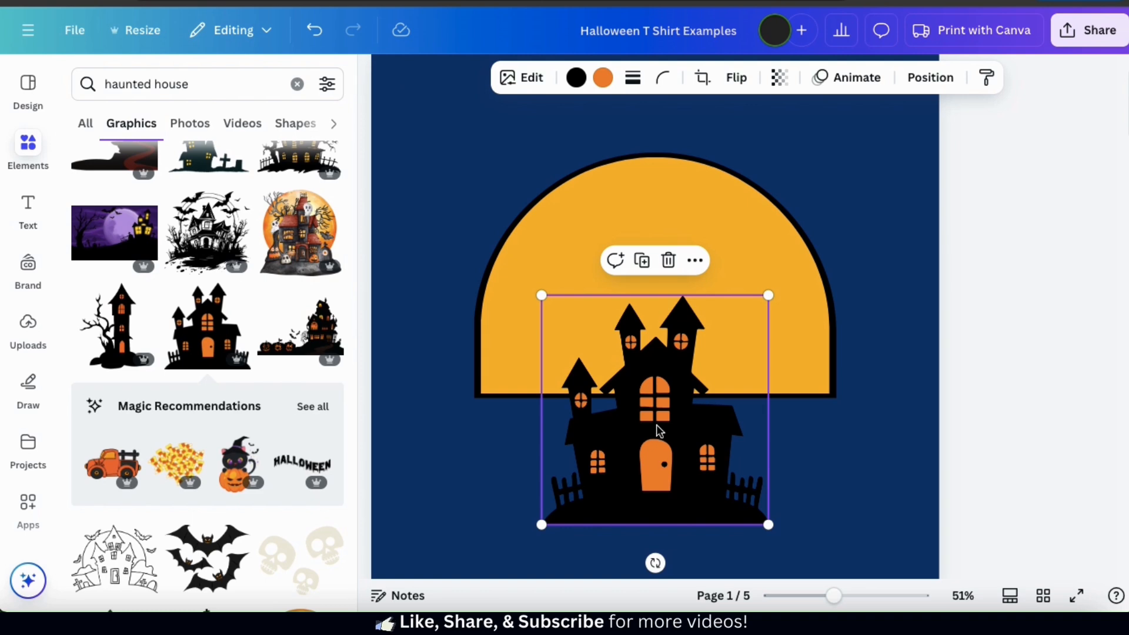
# Step: Enlarge the haunted house and center it on the orange dome, base on the lower border and towers rising past the arch
pyautogui.moveTo(658, 428); pyautogui.dragTo(659, 306)
pyautogui.moveTo(541, 175); pyautogui.dragTo(509, 148)
pyautogui.moveTo(634, 255); pyautogui.dragTo(648, 244)
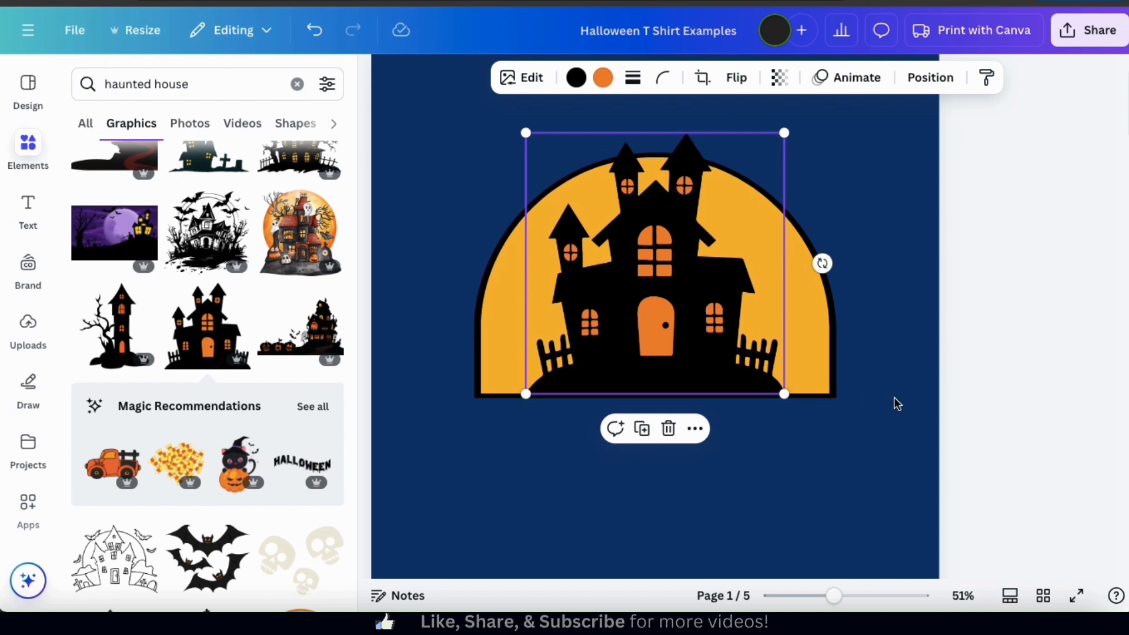
pyautogui.click(915, 410)
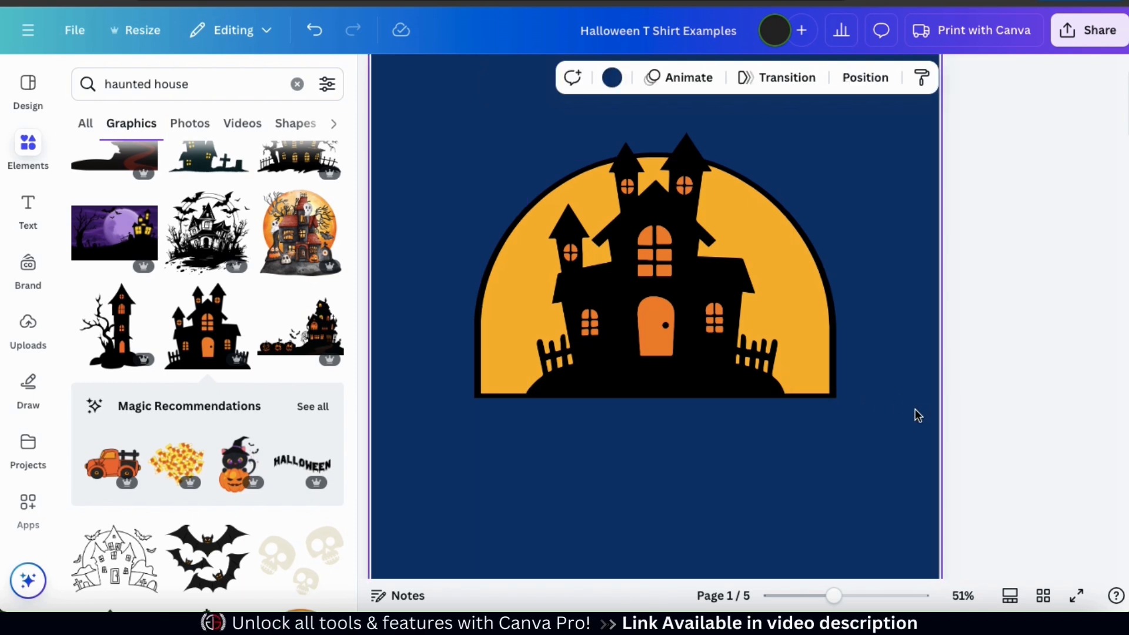
# Step: Search the graphics for "moon" and add the solid black crescent moon to the page
pyautogui.click(294, 86)
pyautogui.click(227, 83)
pyautogui.write('moon')
pyautogui.press('Return')
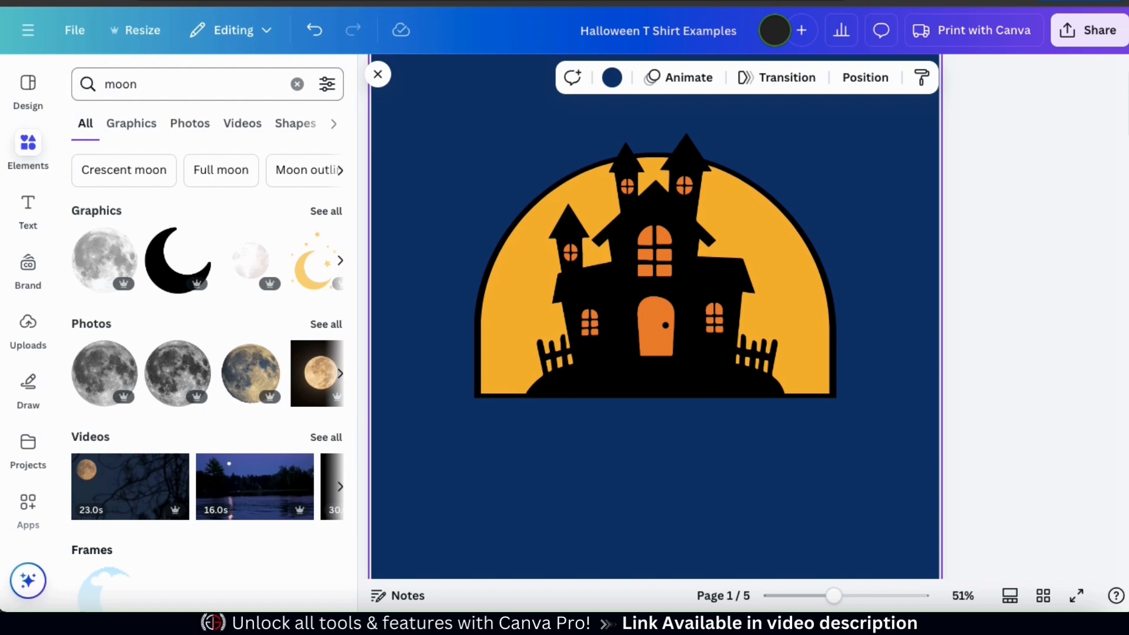
pyautogui.click(156, 126)
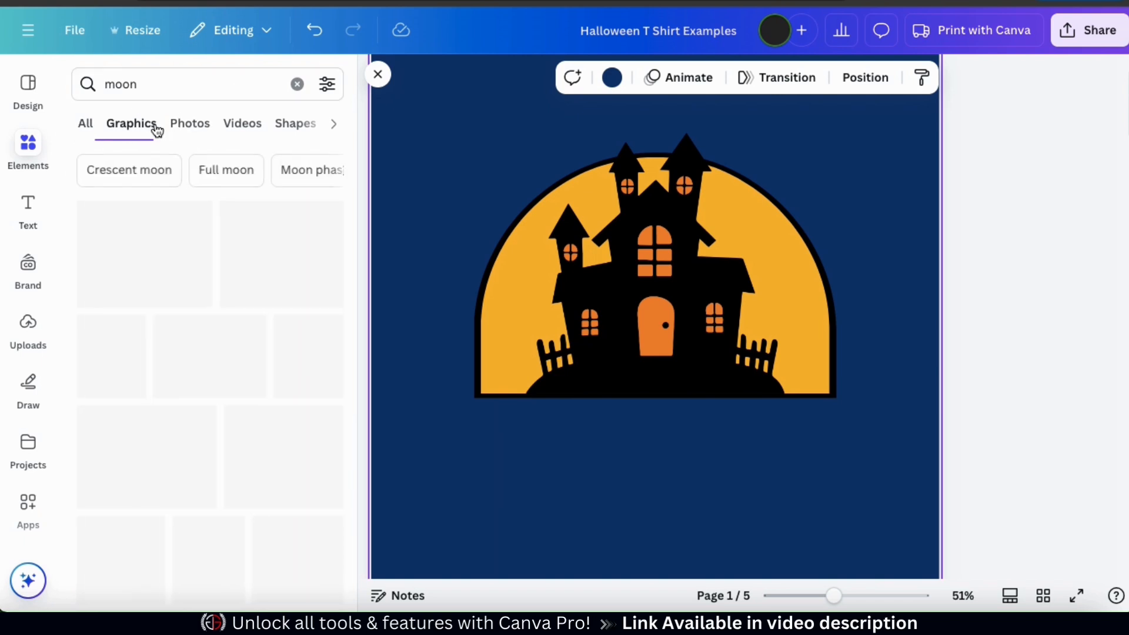
pyautogui.scroll(-3, 215, 353)
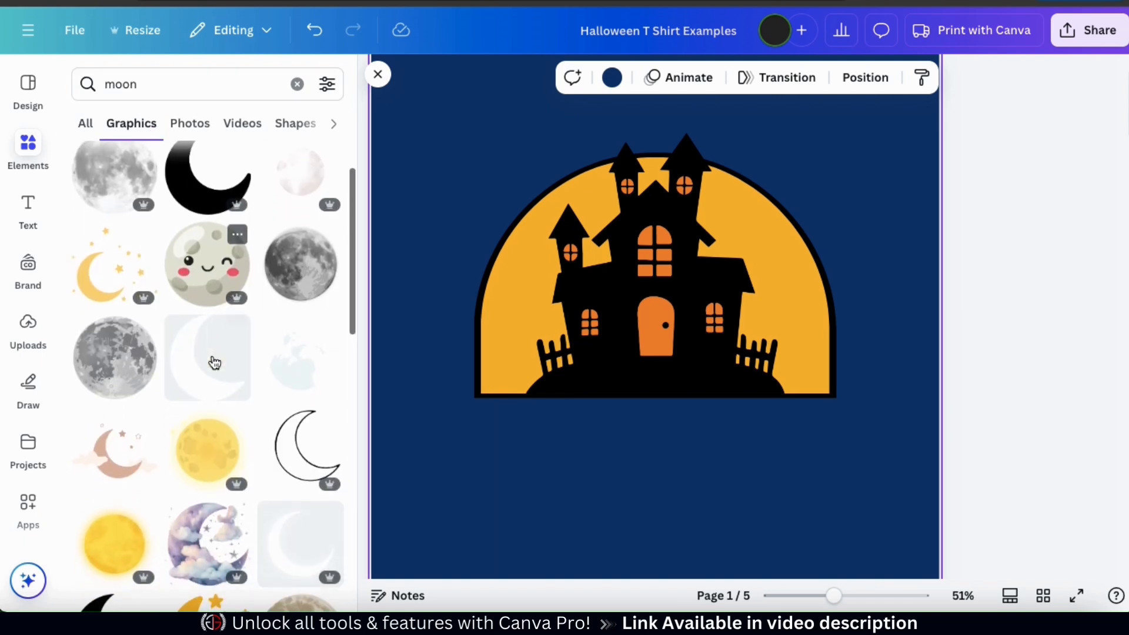
pyautogui.scroll(-5, 215, 362)
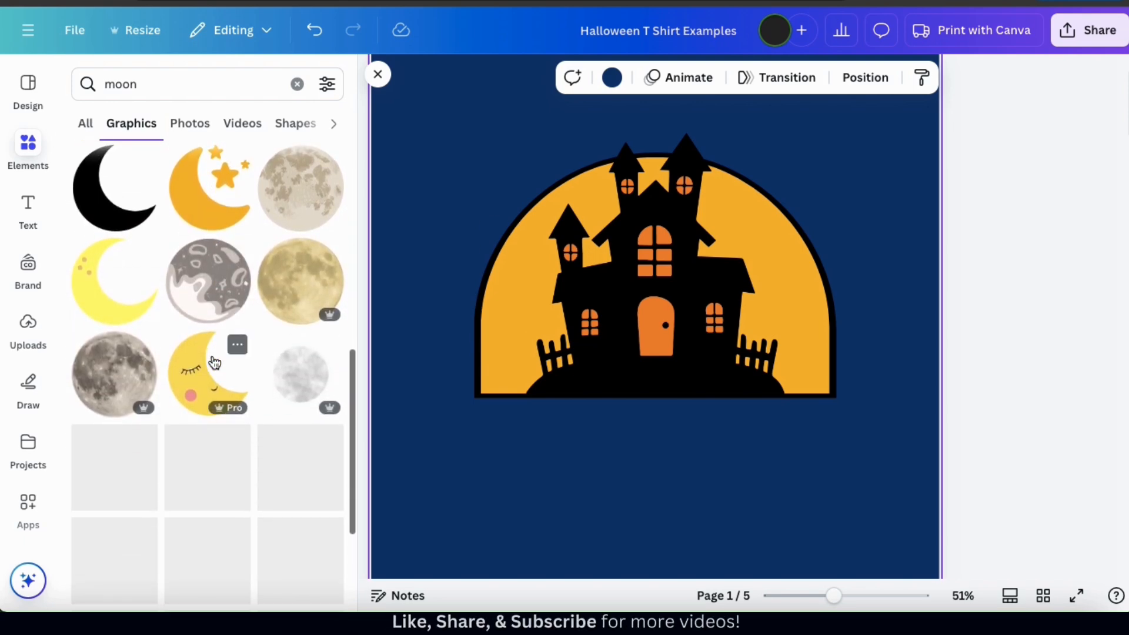
pyautogui.scroll(10, 215, 362)
pyautogui.scroll(-1, 215, 362)
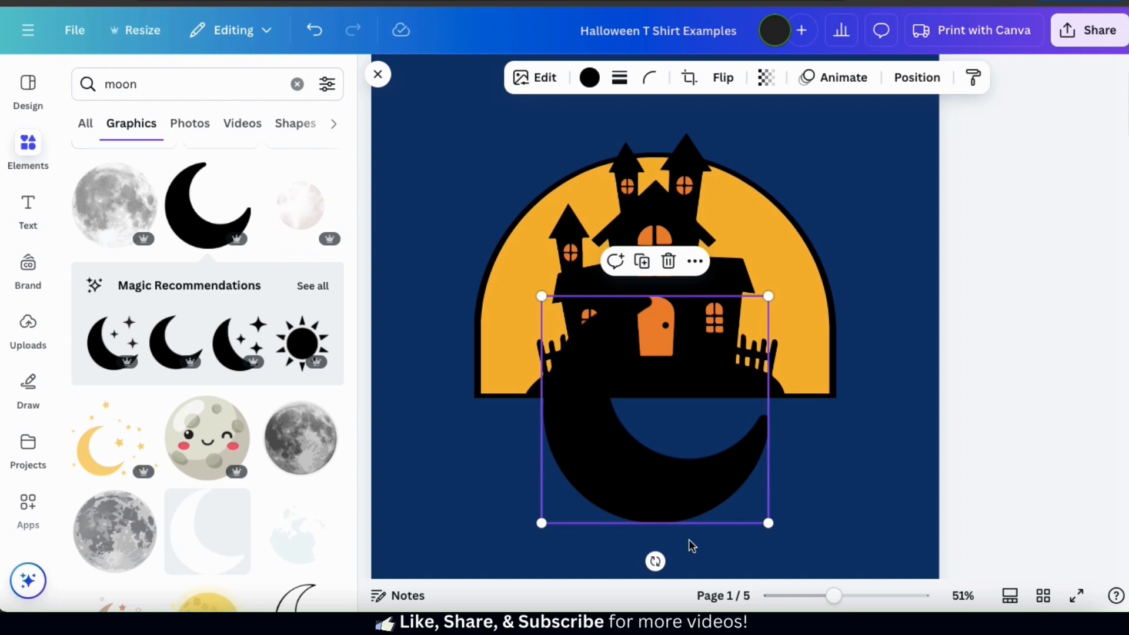
# Step: Shrink the crescent moon and place it, flipped horizontally, in the orange sky just right of the tallest tower
pyautogui.moveTo(770, 526); pyautogui.dragTo(628, 385)
pyautogui.moveTo(576, 350); pyautogui.dragTo(570, 183)
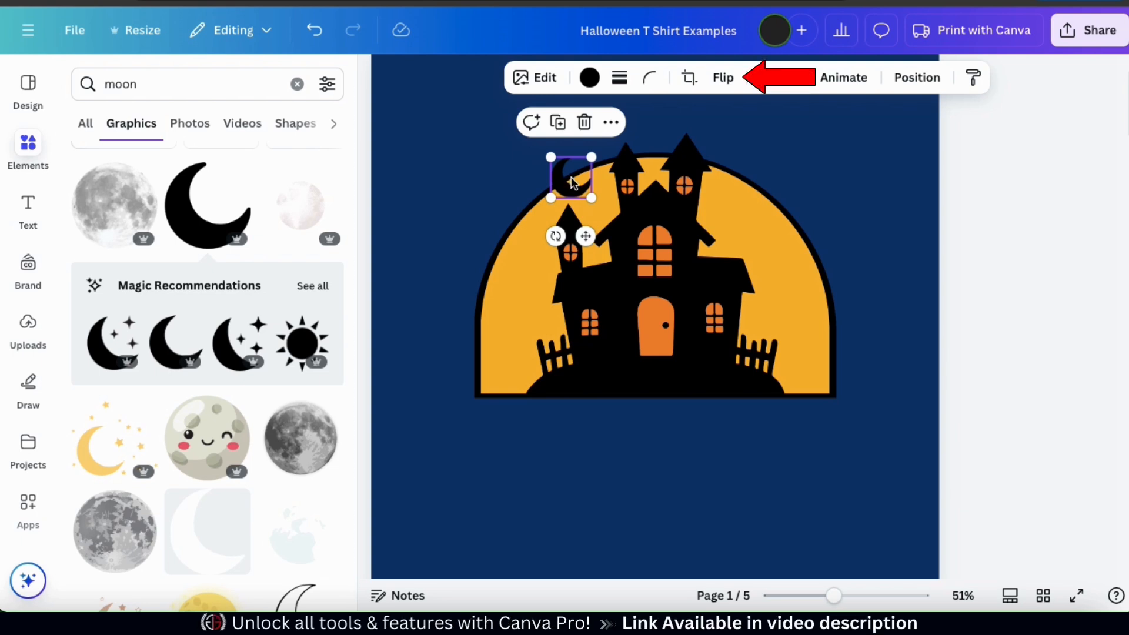
pyautogui.click(724, 81)
pyautogui.click(727, 124)
pyautogui.moveTo(582, 187); pyautogui.dragTo(741, 220)
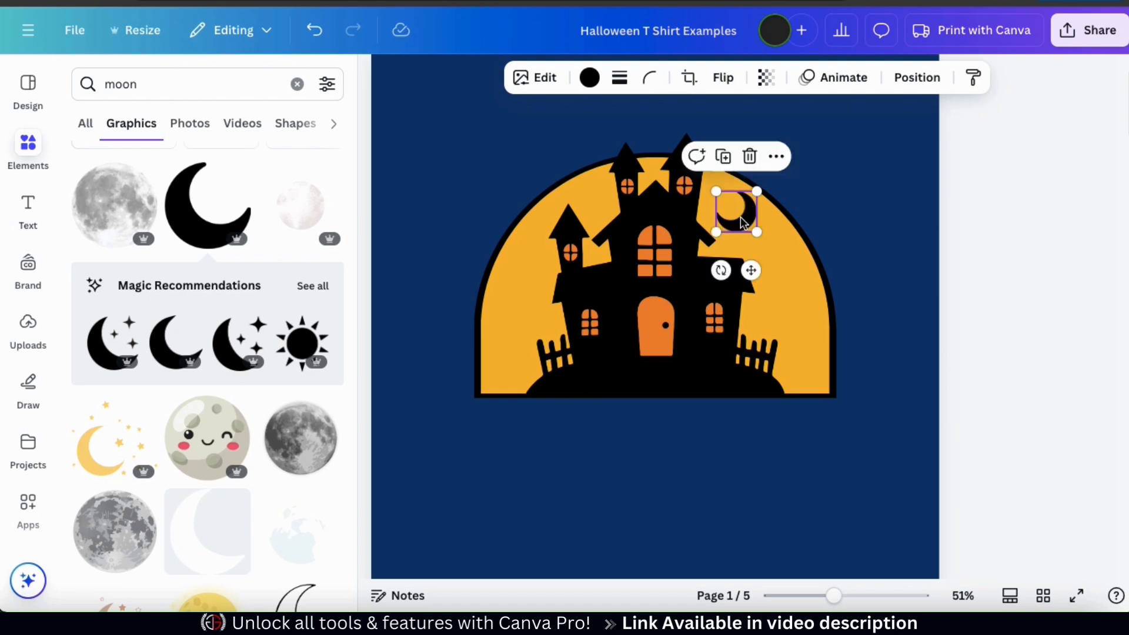
pyautogui.click(879, 196)
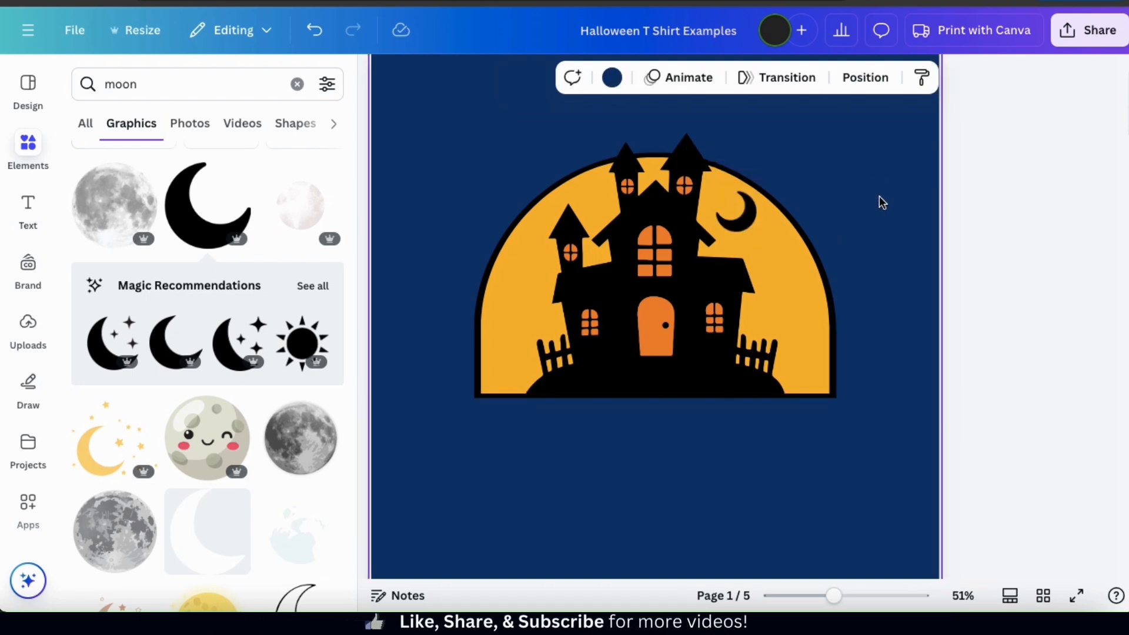
# Step: Search the graphics for "bats" and add the black group of scattered flying bats to the page
pyautogui.click(296, 84)
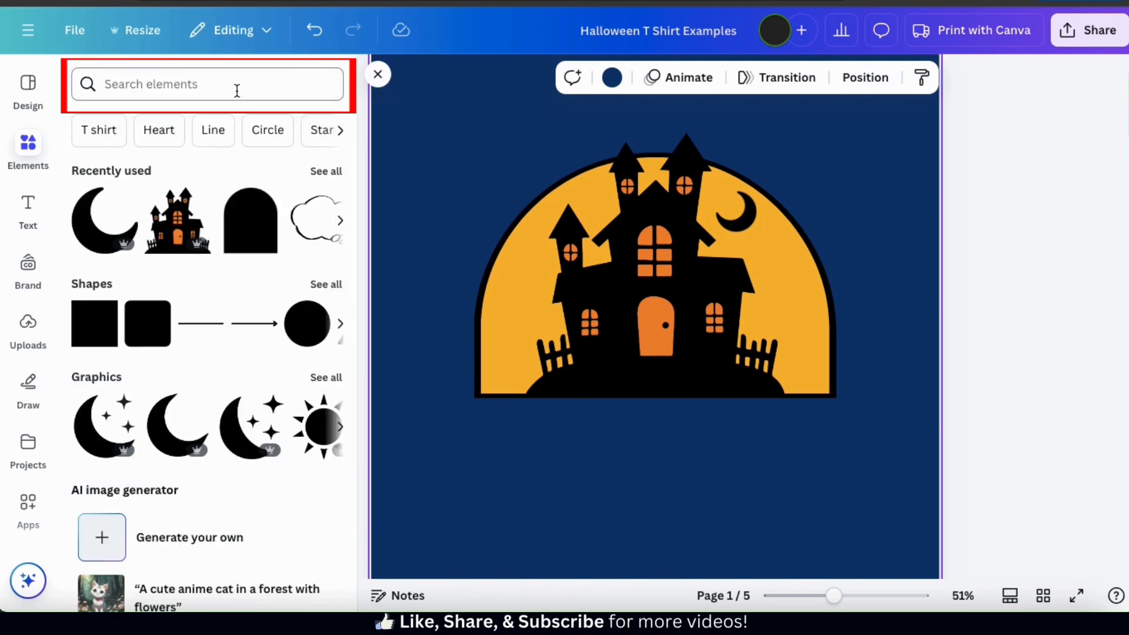
pyautogui.click(237, 91)
pyautogui.write('bats')
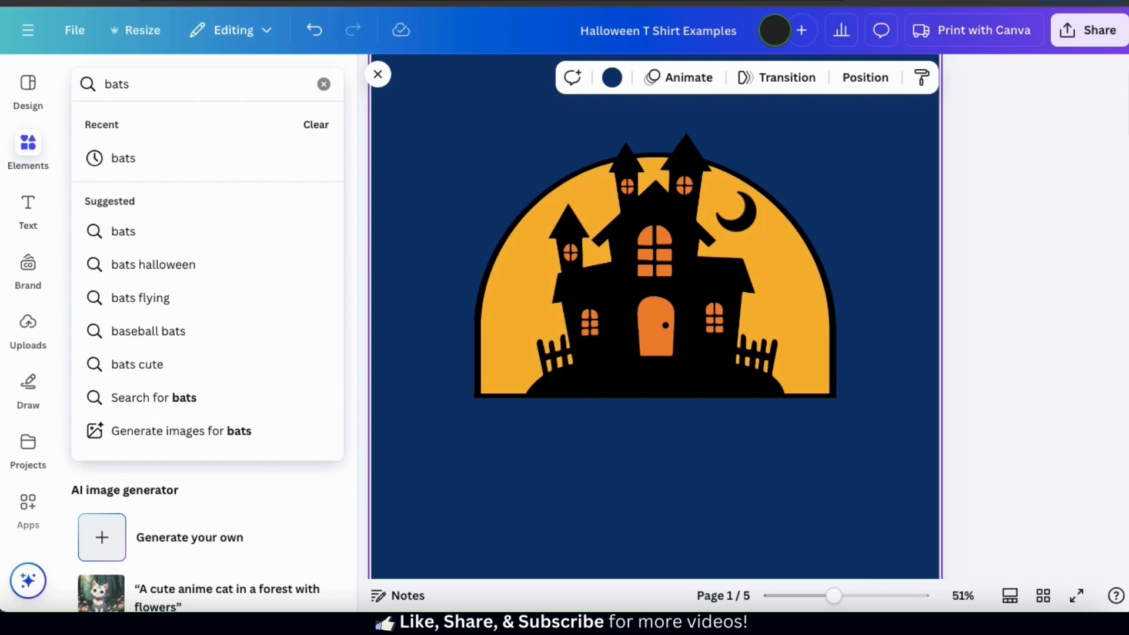
pyautogui.press('Return')
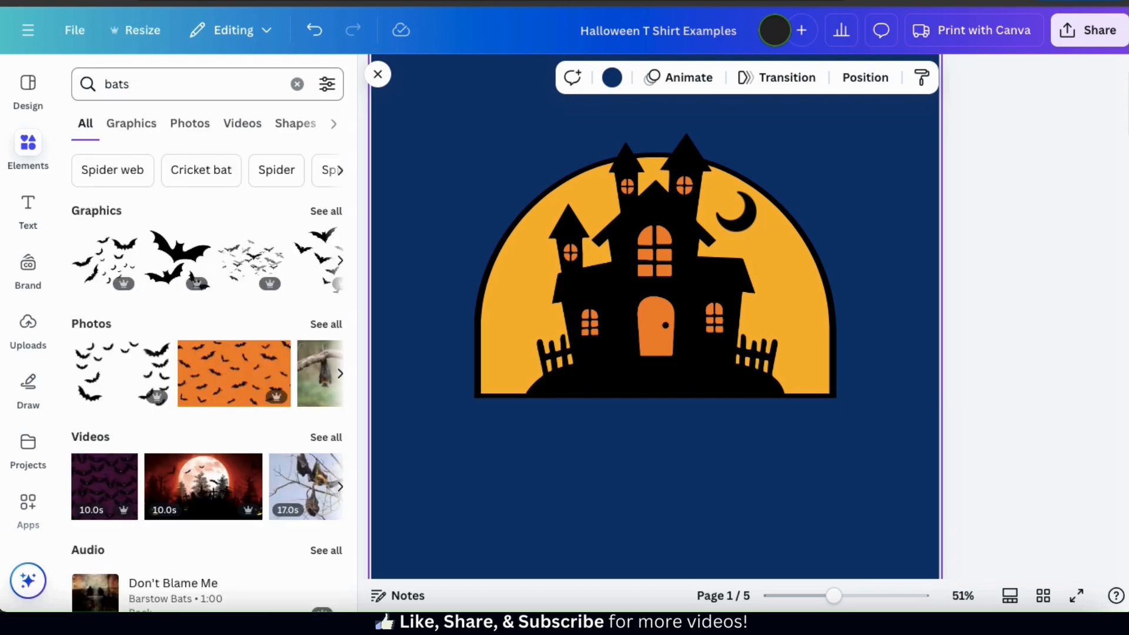
pyautogui.click(156, 129)
pyautogui.scroll(-7, 208, 305)
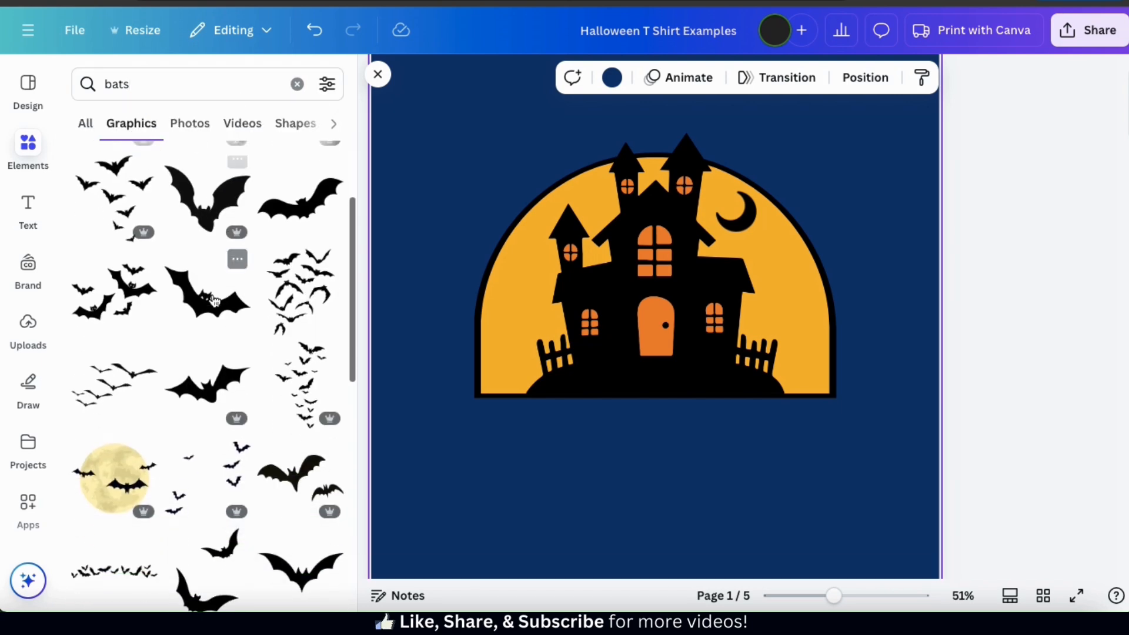
pyautogui.scroll(-5, 215, 301)
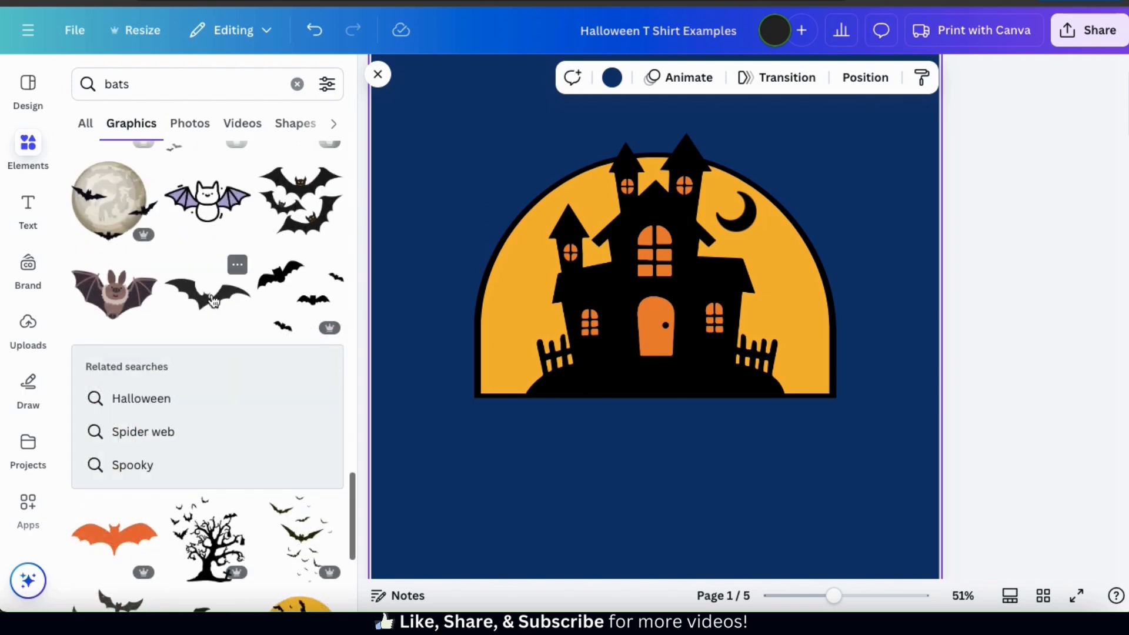
pyautogui.click(300, 308)
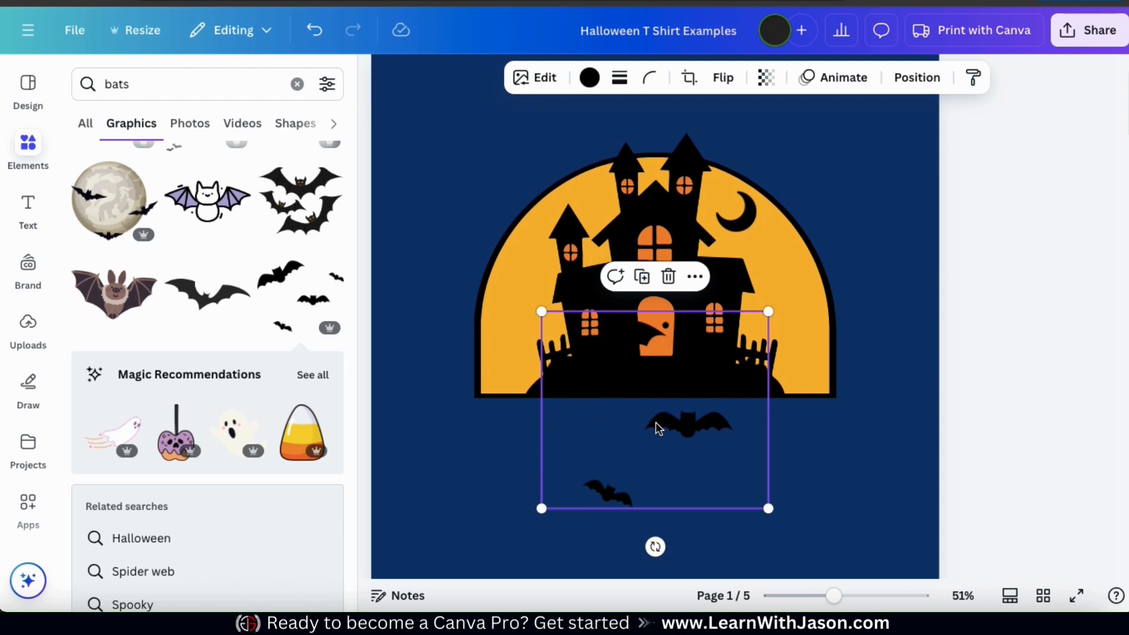
# Step: Shrink the bat group and place it in the orange sky beside the house's left tower
pyautogui.moveTo(656, 426); pyautogui.dragTo(605, 322)
pyautogui.moveTo(717, 399); pyautogui.dragTo(570, 269)
pyautogui.moveTo(523, 232); pyautogui.dragTo(554, 263)
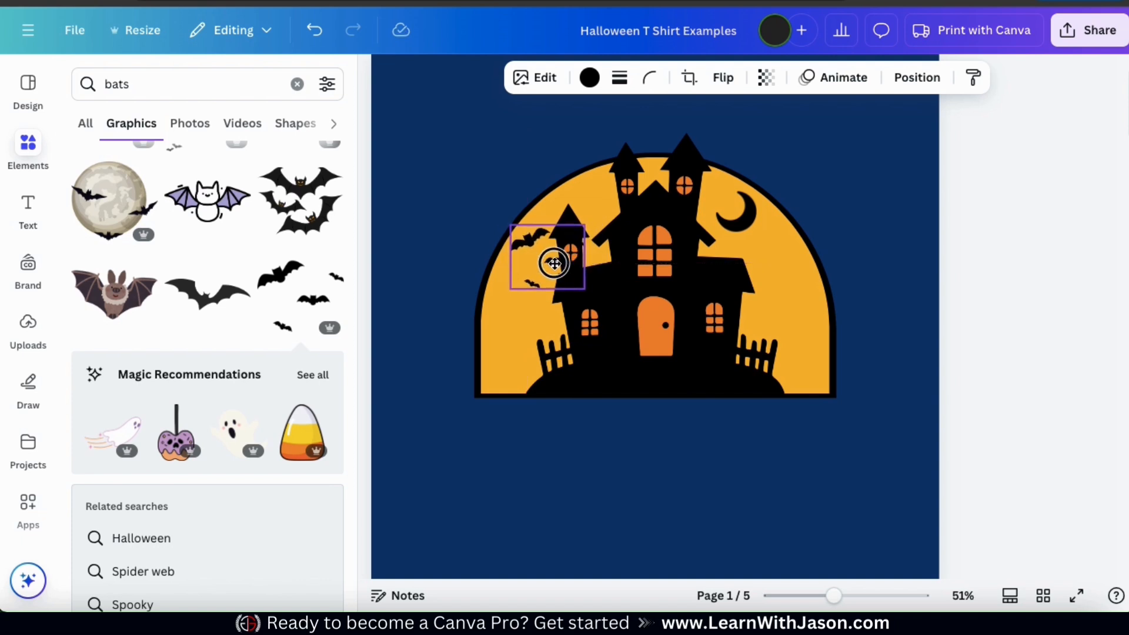
pyautogui.click(917, 300)
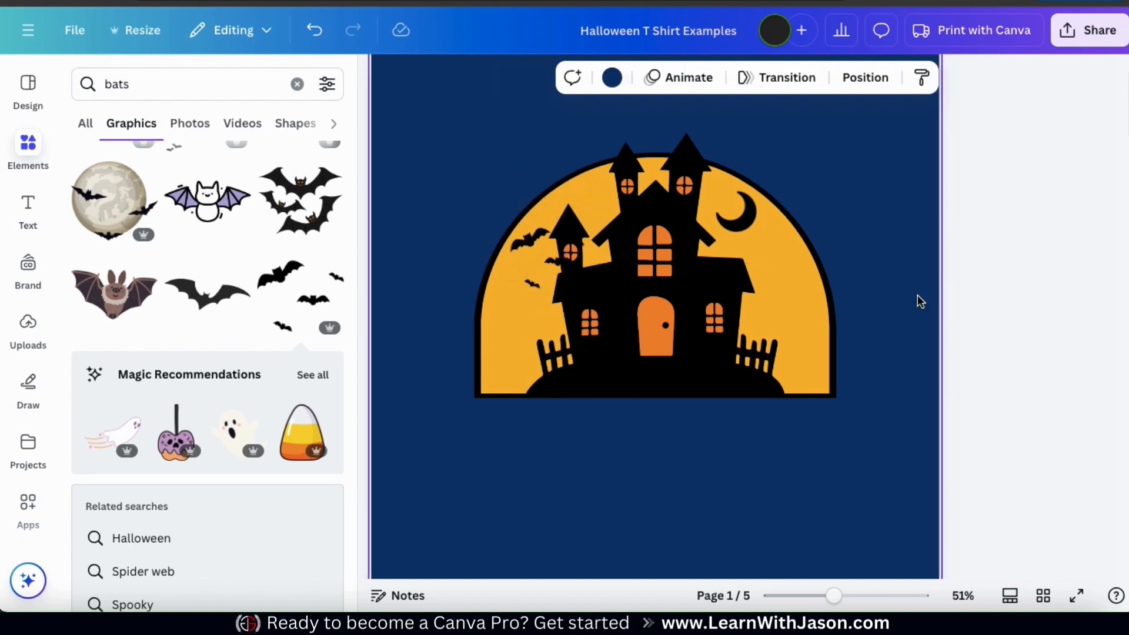
# Step: Duplicate the bat group and place a slightly smaller, horizontally flipped copy below the moon on the dome's right side
pyautogui.click(543, 271)
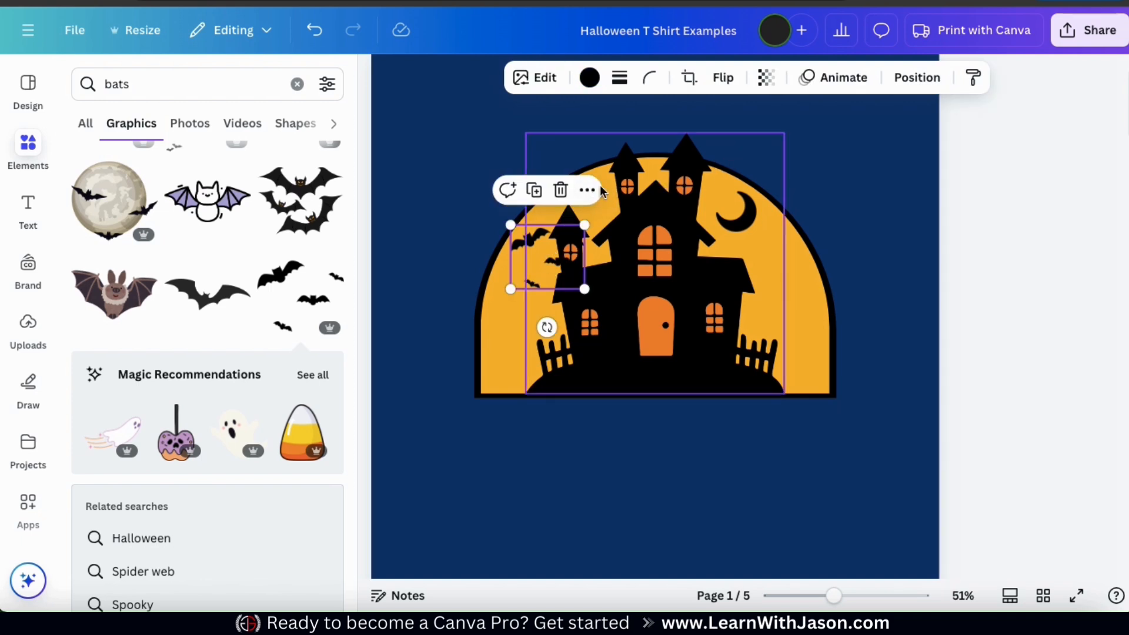
pyautogui.click(536, 192)
pyautogui.moveTo(549, 259); pyautogui.dragTo(745, 261)
pyautogui.click(726, 77)
pyautogui.click(680, 120)
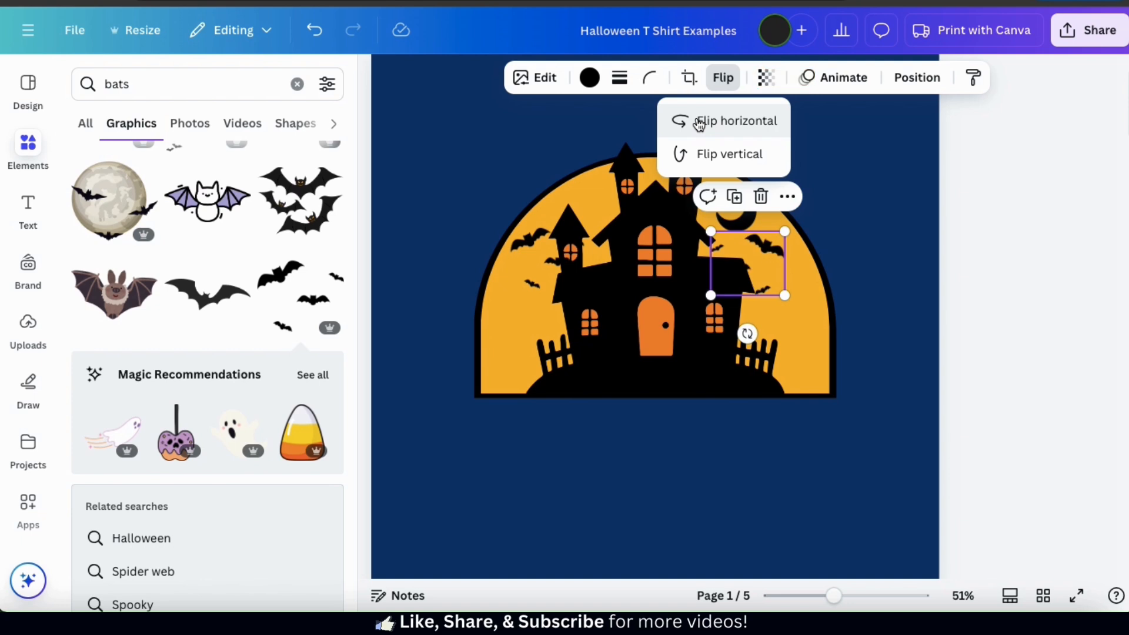
pyautogui.moveTo(751, 263); pyautogui.dragTo(768, 293)
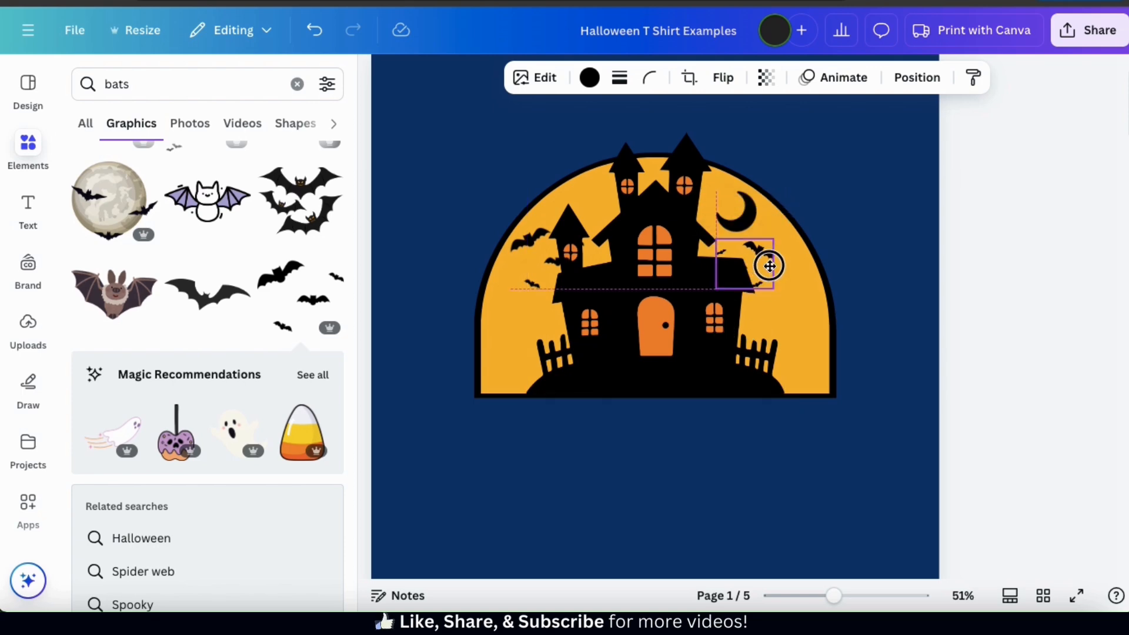
pyautogui.click(1021, 398)
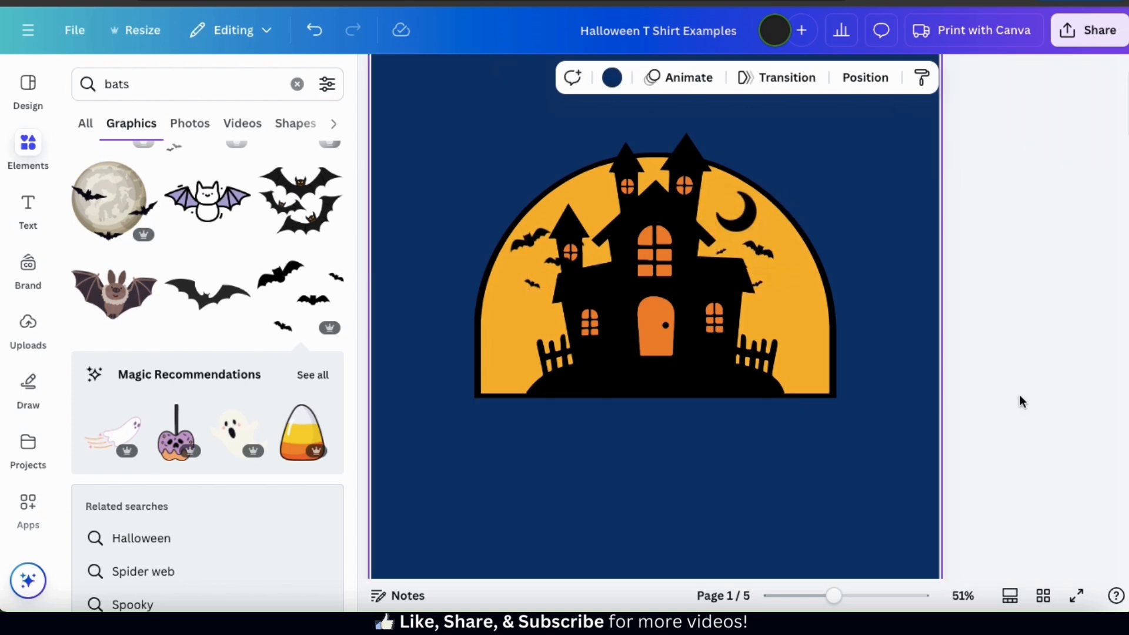
# Step: Search the graphics for "Cemetery ground" and place a shrunken group of three grey RIP tombstones at the dome's lower-left corner
pyautogui.click(297, 85)
pyautogui.write('Cemetery ground')
pyautogui.press('Return')
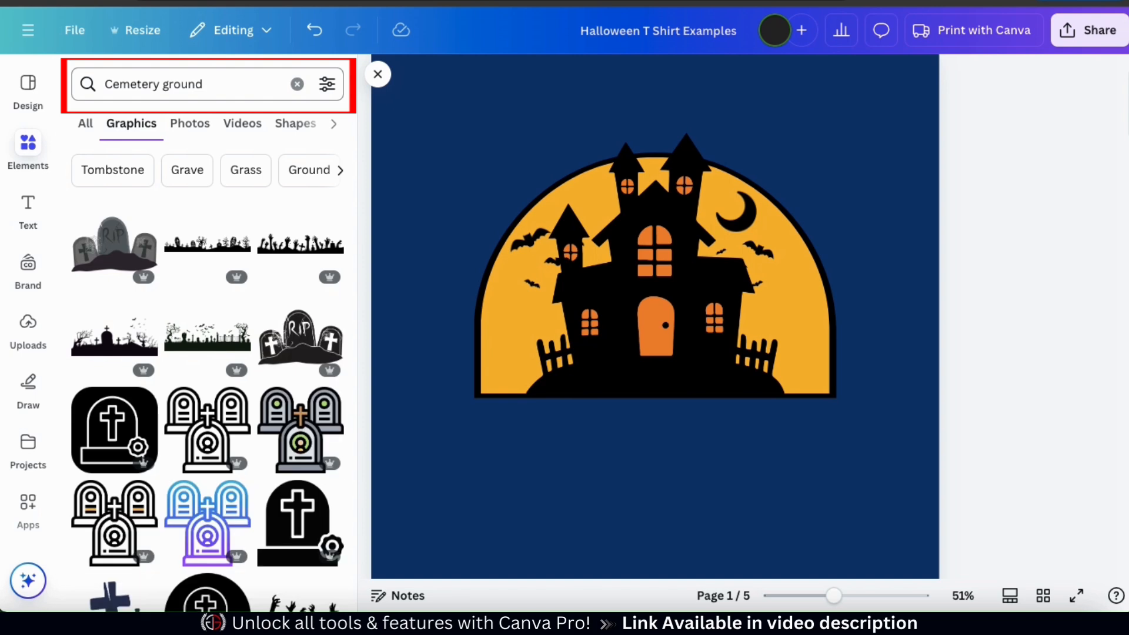
pyautogui.moveTo(233, 212)
pyautogui.scroll(-7, 240, 303)
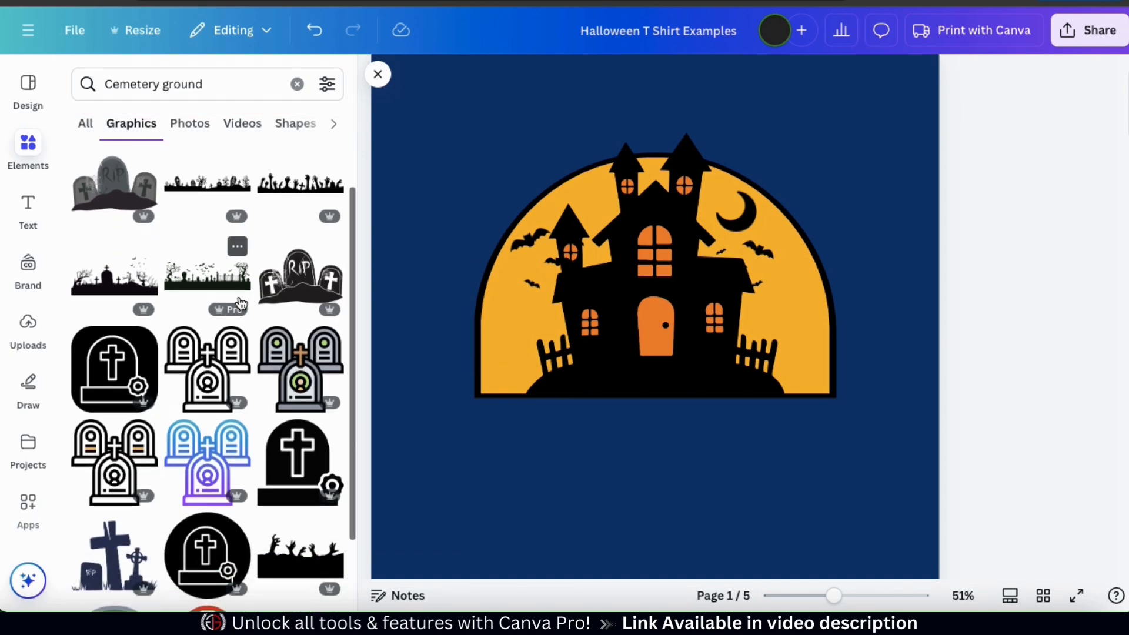
pyautogui.scroll(-5, 240, 301)
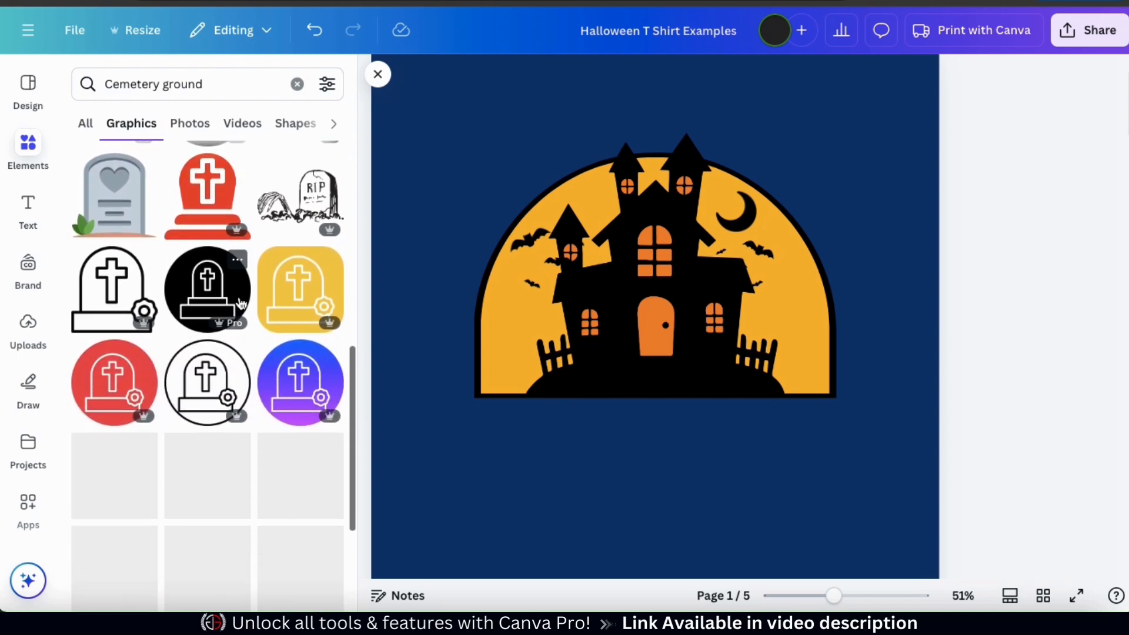
pyautogui.scroll(-5, 240, 303)
pyautogui.moveTo(106, 238)
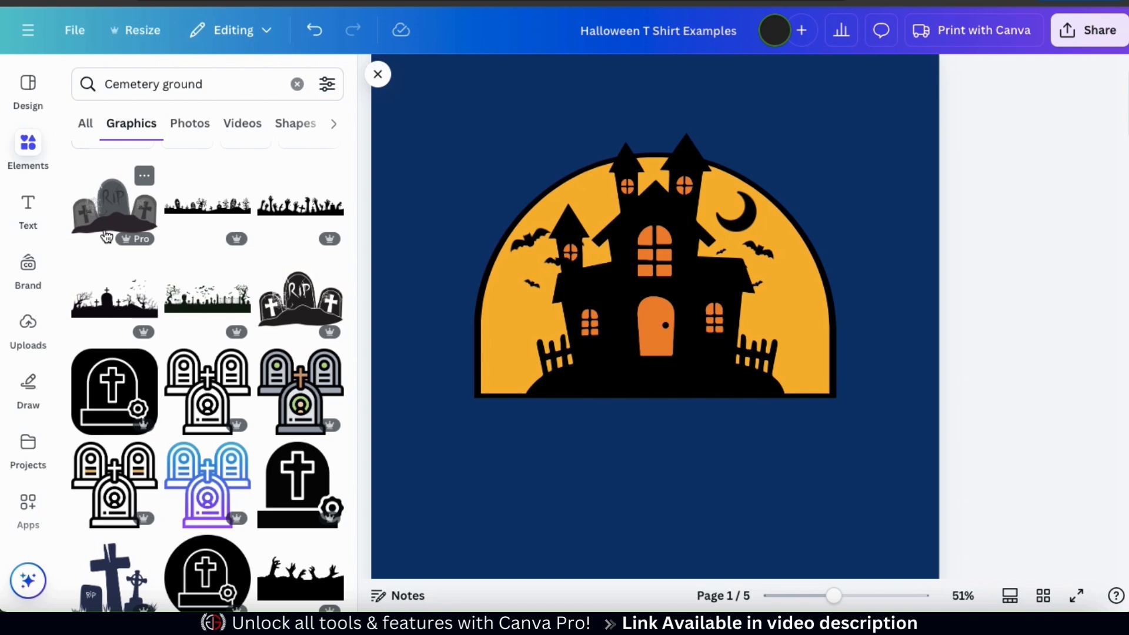
pyautogui.click(106, 235)
pyautogui.moveTo(638, 438); pyautogui.dragTo(531, 388)
pyautogui.moveTo(663, 288); pyautogui.dragTo(570, 347)
pyautogui.moveTo(526, 430); pyautogui.dragTo(549, 416)
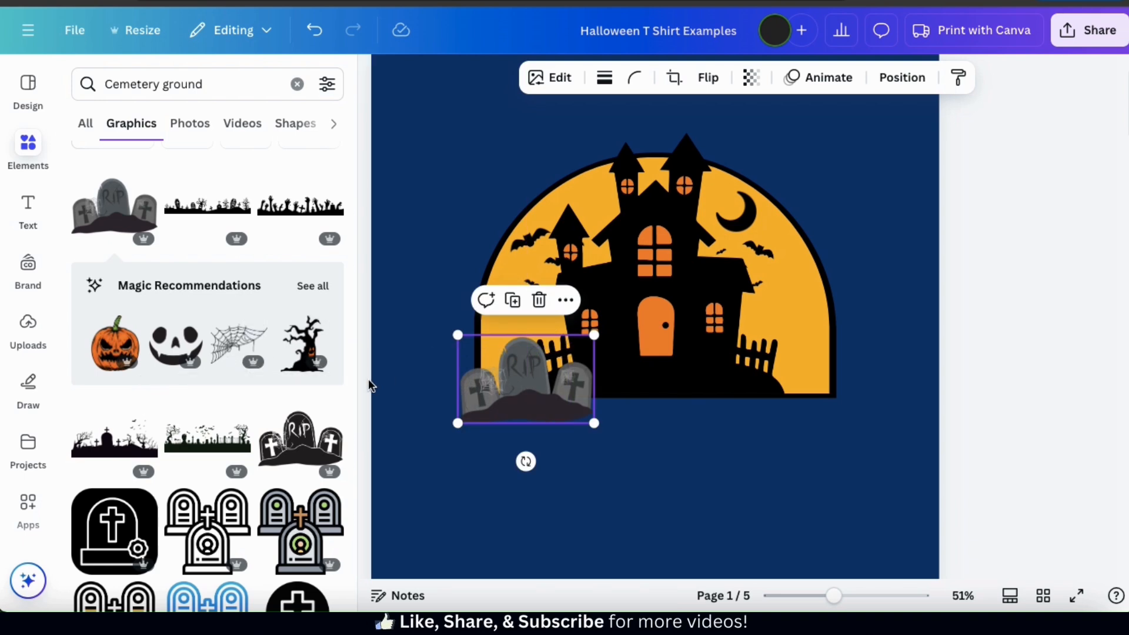
# Step: Add the recommended spooky tree with a glowing face, shrink it, and stand it beside the grey tombstones at the dome's left edge
pyautogui.click(305, 353)
pyautogui.moveTo(615, 404); pyautogui.dragTo(769, 277)
pyautogui.moveTo(918, 134); pyautogui.dragTo(777, 295)
pyautogui.moveTo(746, 400); pyautogui.dragTo(456, 383)
pyautogui.moveTo(574, 386); pyautogui.dragTo(582, 383)
pyautogui.click(954, 334)
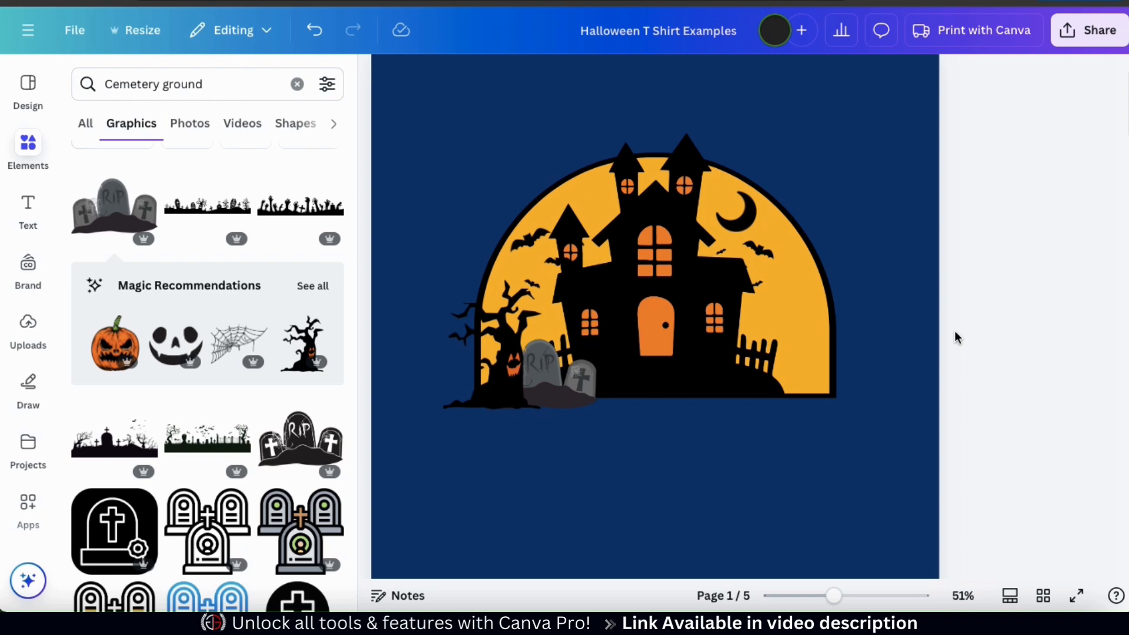
# Step: Add the black graveyard graphic with a bare tree, spider and rising hands, and place it at the dome's lower-right corner
pyautogui.scroll(-10, 202, 310)
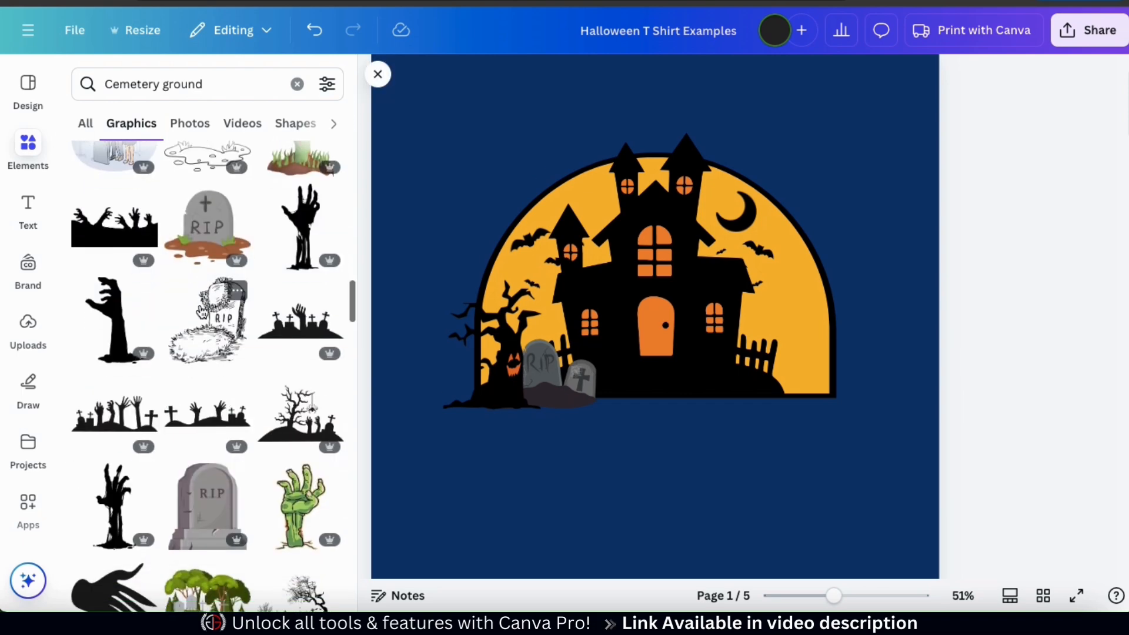
pyautogui.scroll(-3, 202, 310)
pyautogui.scroll(2, 202, 310)
pyautogui.scroll(-1, 202, 312)
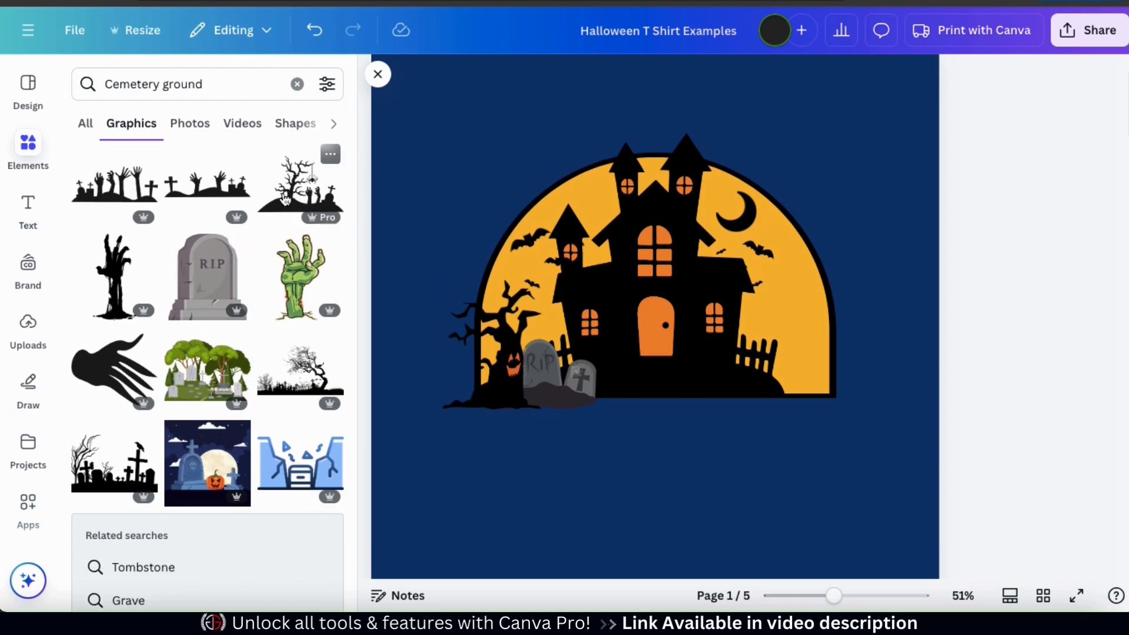
pyautogui.click(307, 194)
pyautogui.moveTo(678, 438); pyautogui.dragTo(807, 356)
# Step: Add the dark tombstone graphic with a large cross-topped grave, shrink it, and place it between the house and the right-hand tree
pyautogui.scroll(-5, 218, 307)
pyautogui.click(218, 307)
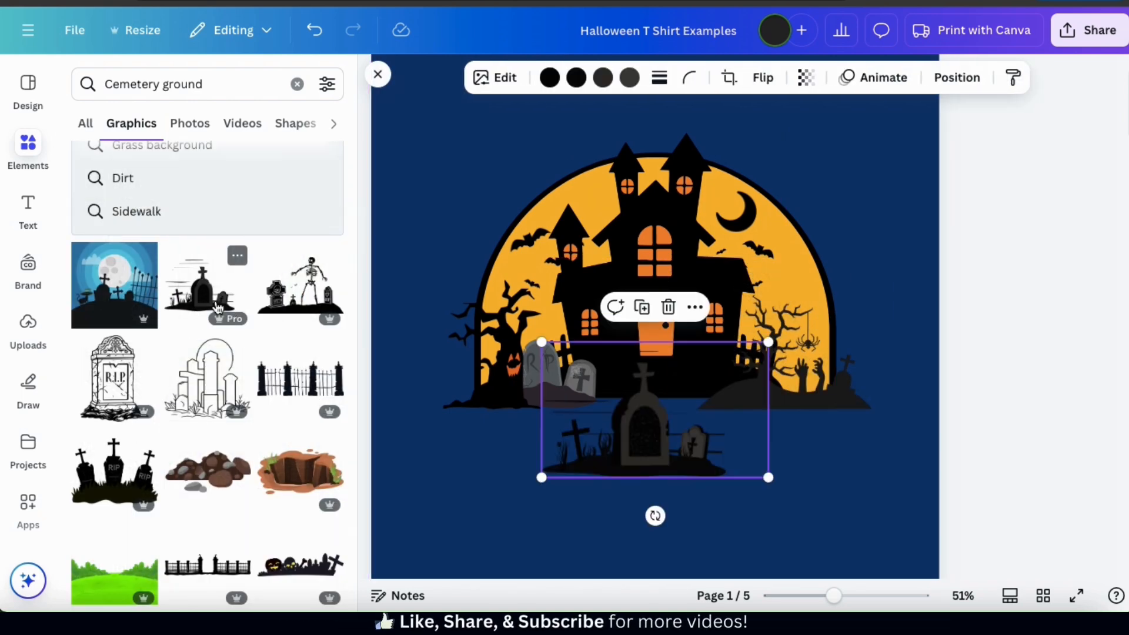
pyautogui.moveTo(630, 456); pyautogui.dragTo(771, 383)
pyautogui.moveTo(686, 273); pyautogui.dragTo(726, 287)
pyautogui.moveTo(788, 376); pyautogui.dragTo(743, 382)
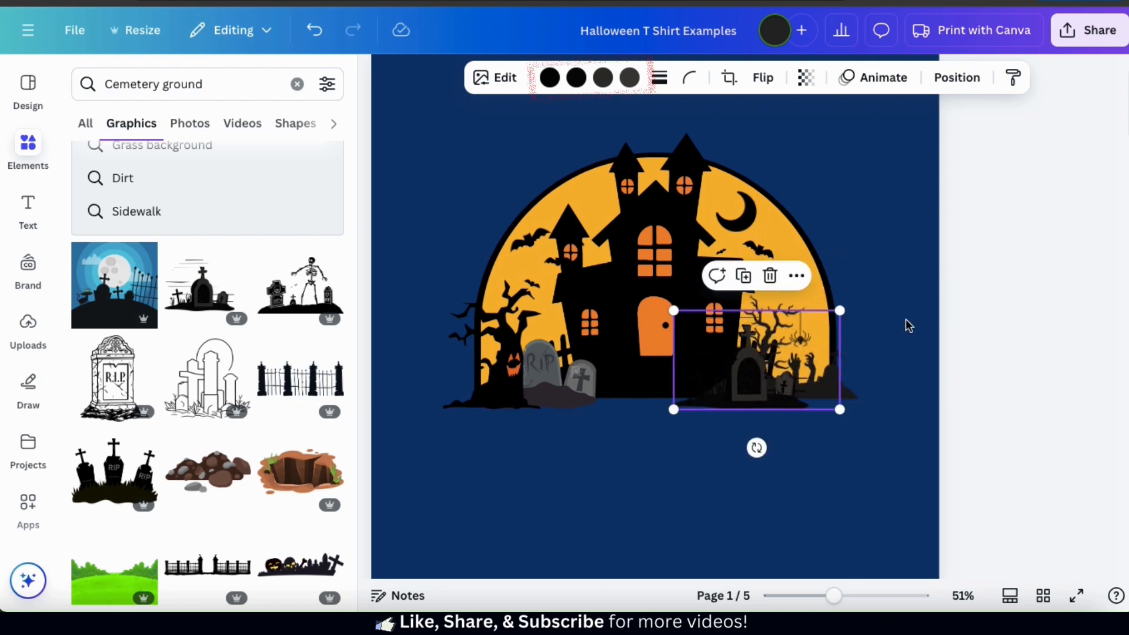
# Step: Recolour the cross-topped tombstone graphic in lighter greys, using #6B6560 for its lightest tone
pyautogui.click(631, 82)
pyautogui.click(91, 210)
pyautogui.click(108, 305)
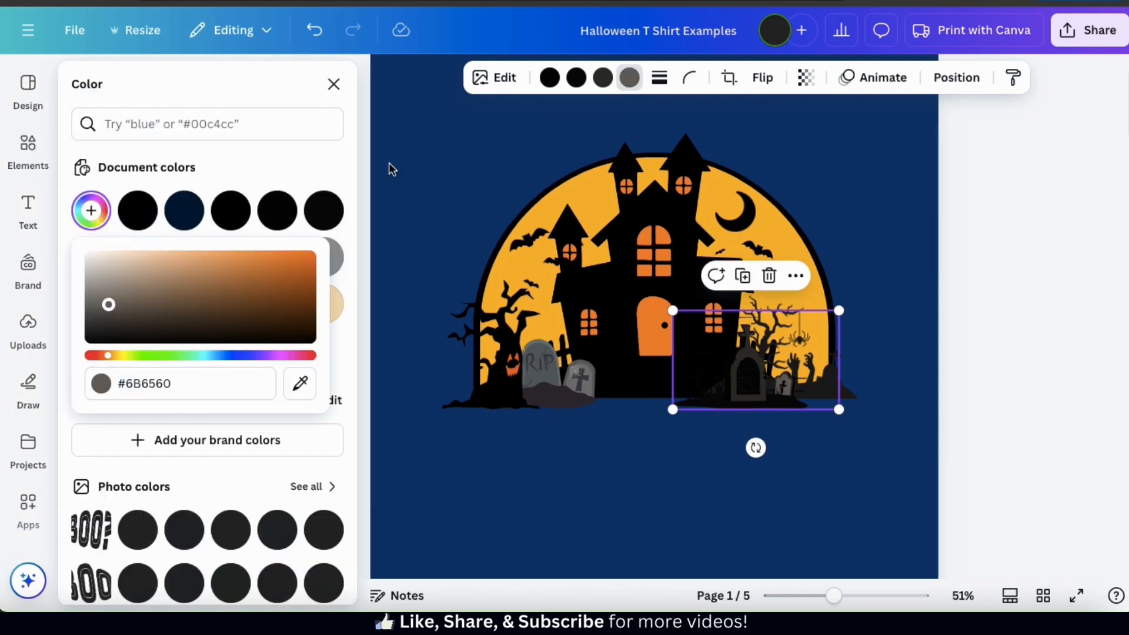
pyautogui.click(603, 77)
pyautogui.click(91, 209)
pyautogui.click(106, 304)
pyautogui.click(106, 314)
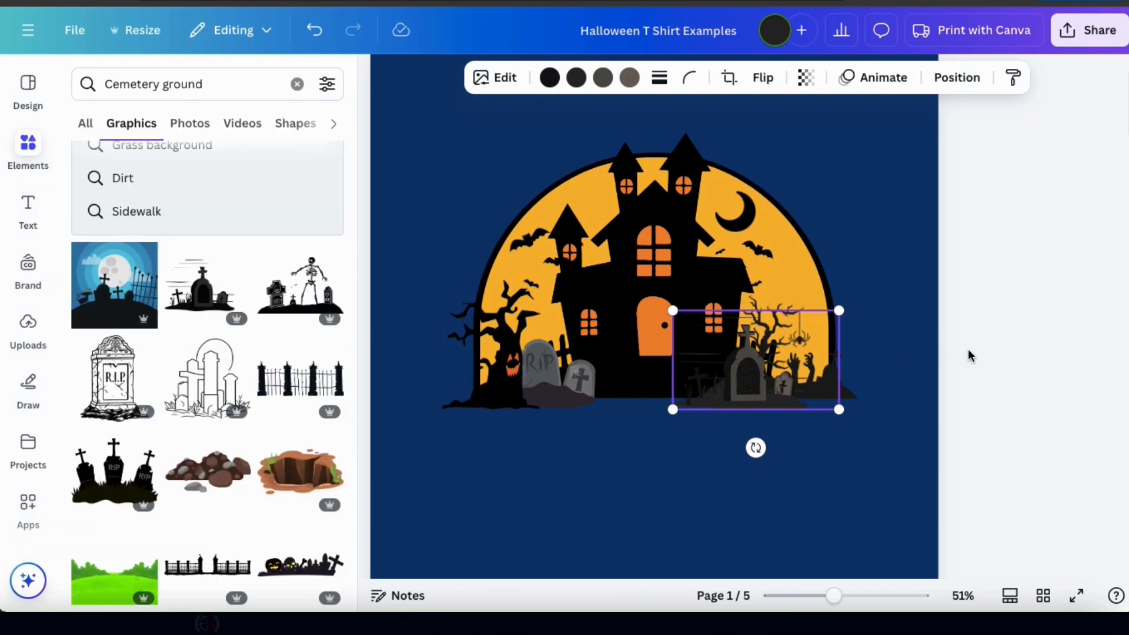
pyautogui.click(969, 355)
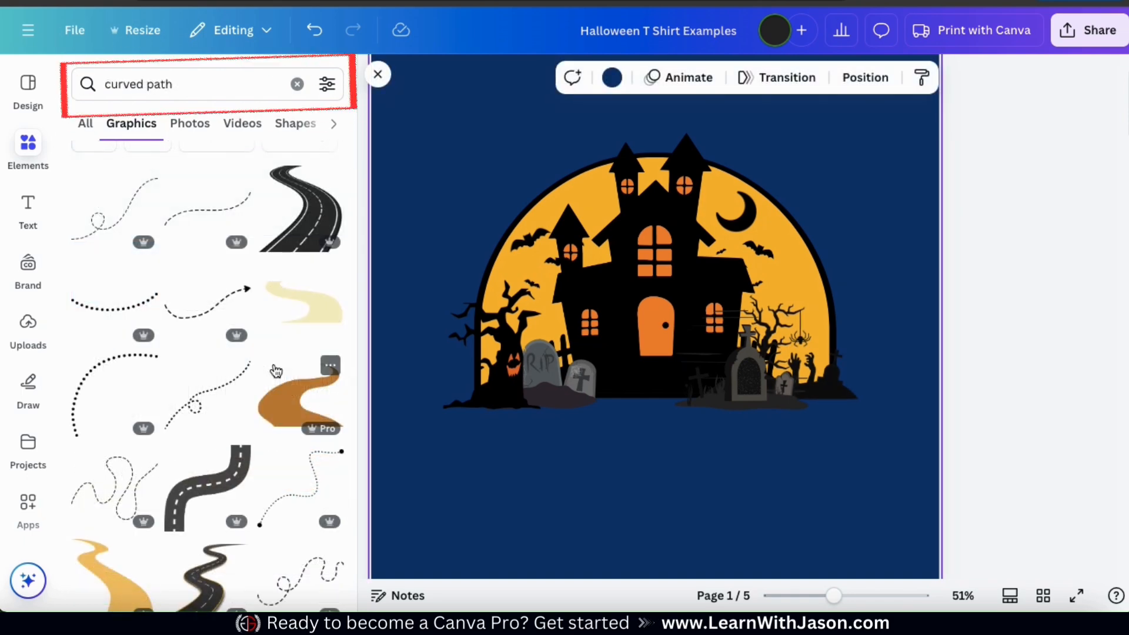
# Step: Search the graphics for "curved path" and add an orange winding path to the page
pyautogui.scroll(-5, 275, 371)
pyautogui.scroll(-5, 275, 370)
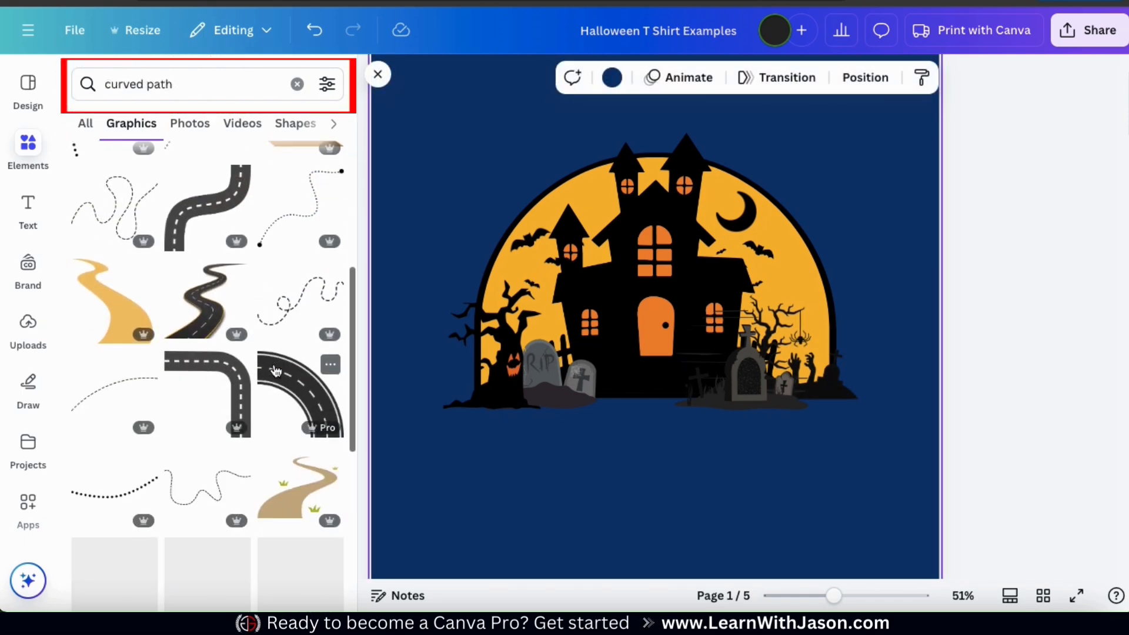
pyautogui.scroll(10, 275, 370)
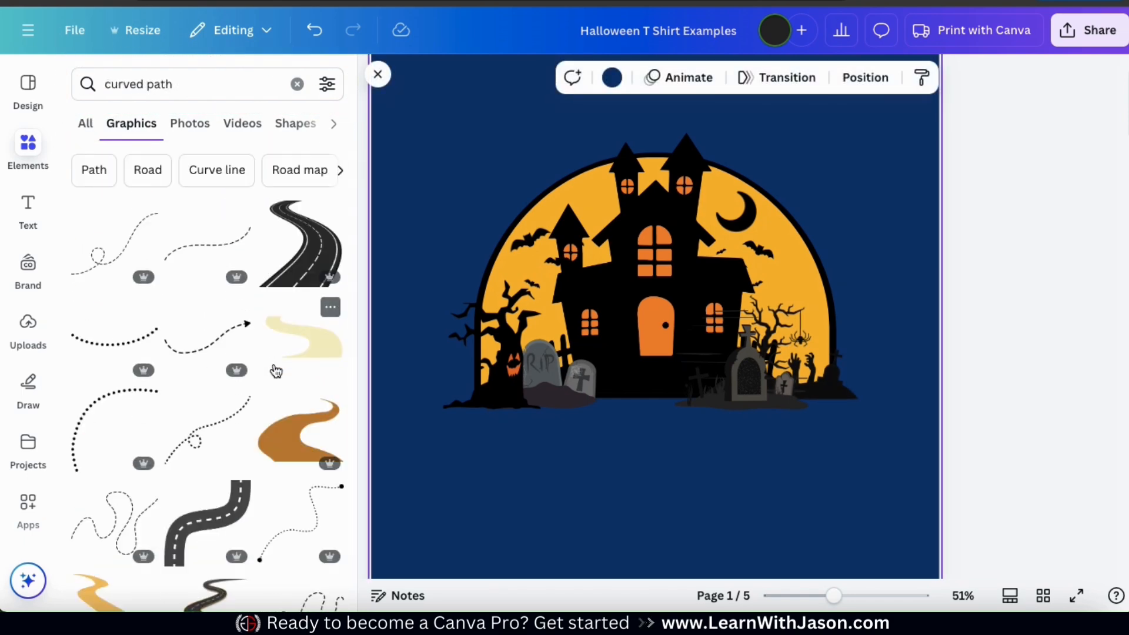
pyautogui.click(316, 360)
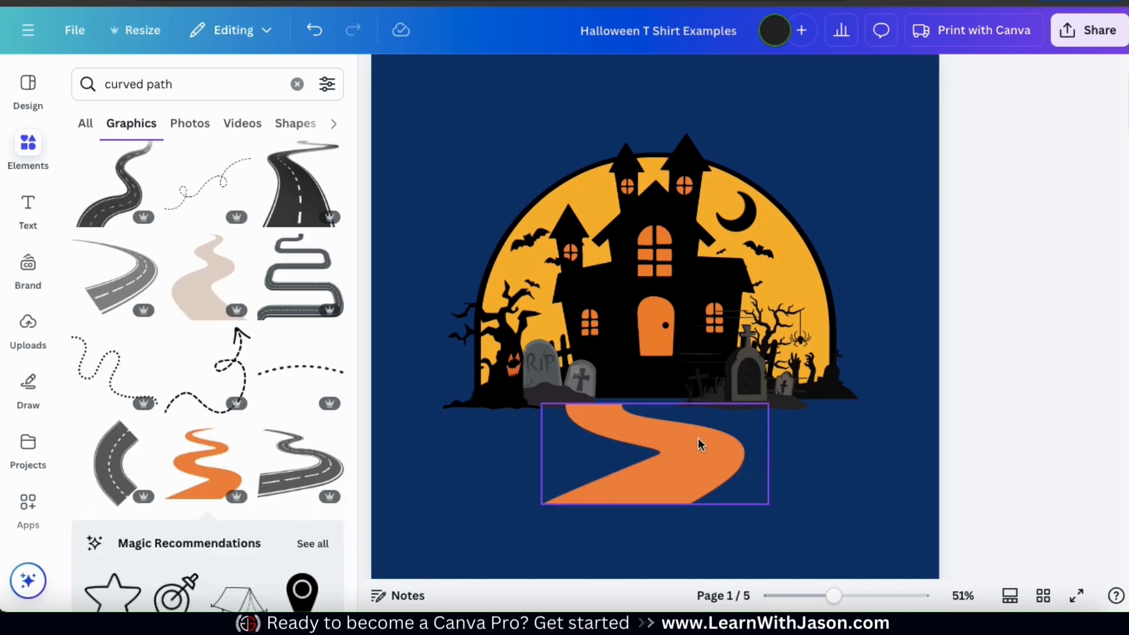
# Step: Position the winding path below the house's front door and recolour it black
pyautogui.moveTo(691, 448); pyautogui.dragTo(744, 436)
pyautogui.click(591, 81)
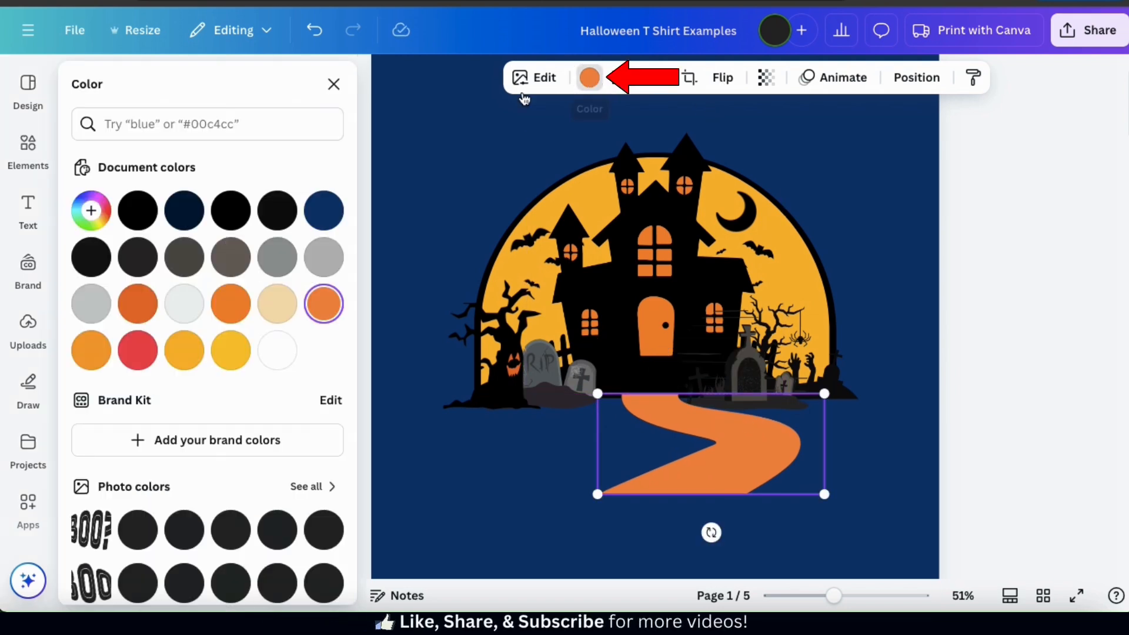
pyautogui.click(139, 210)
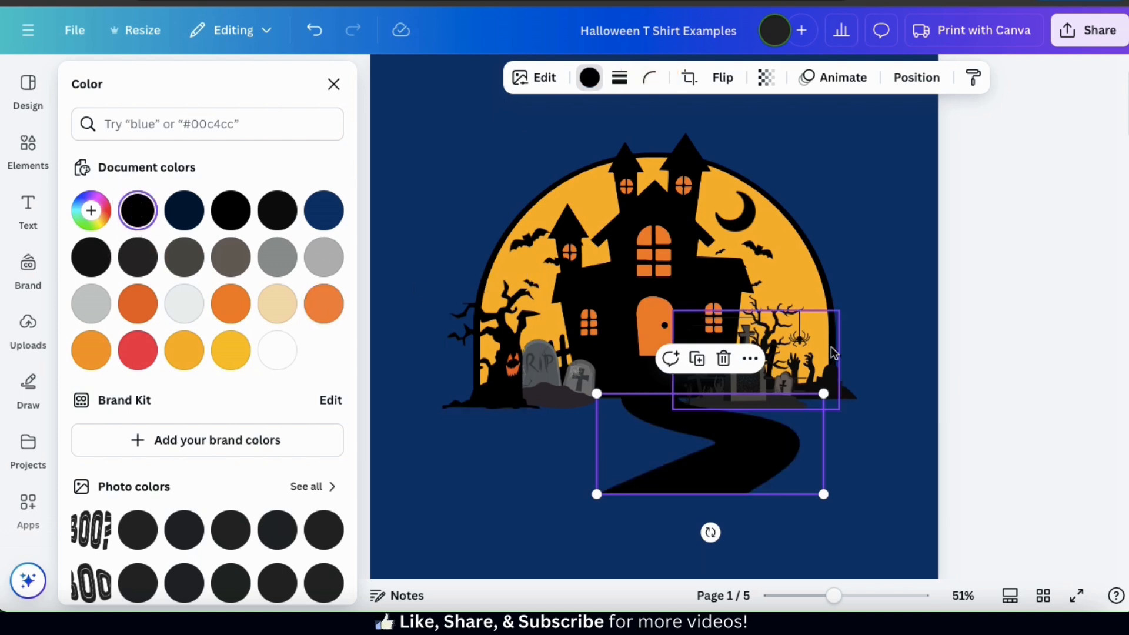
pyautogui.click(929, 376)
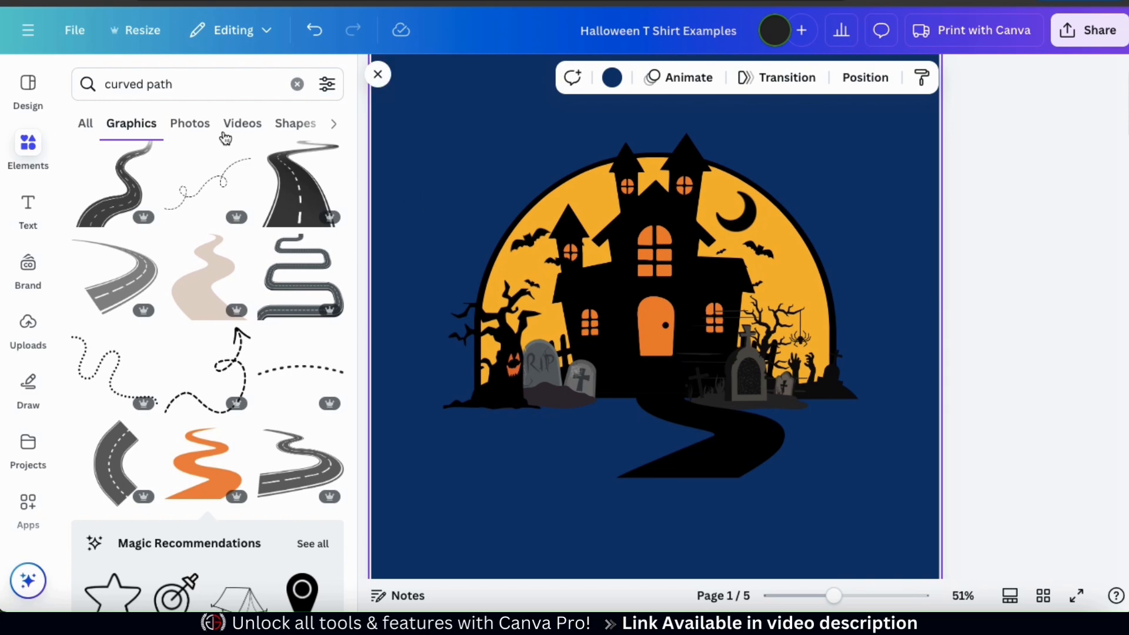
# Step: Search the graphics for "dancing skeletons" and place a shrunken pink-cheeked cartoon skeleton just in front of the house door
pyautogui.click(151, 93)
pyautogui.hotkey('ctrl', 'a')
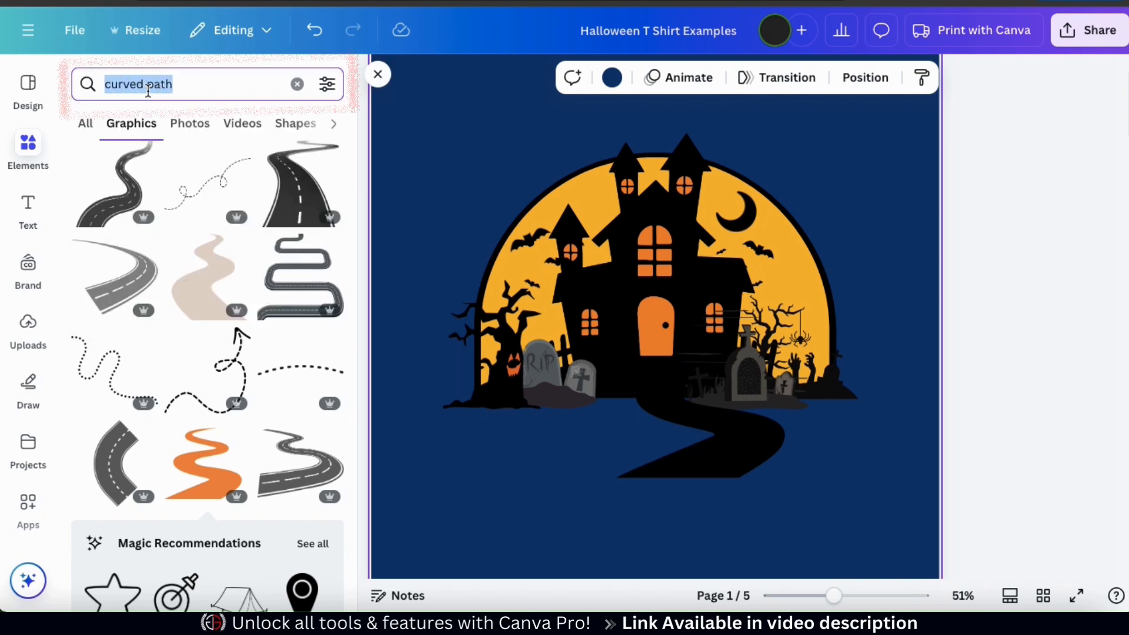
pyautogui.write('dancing skeletons')
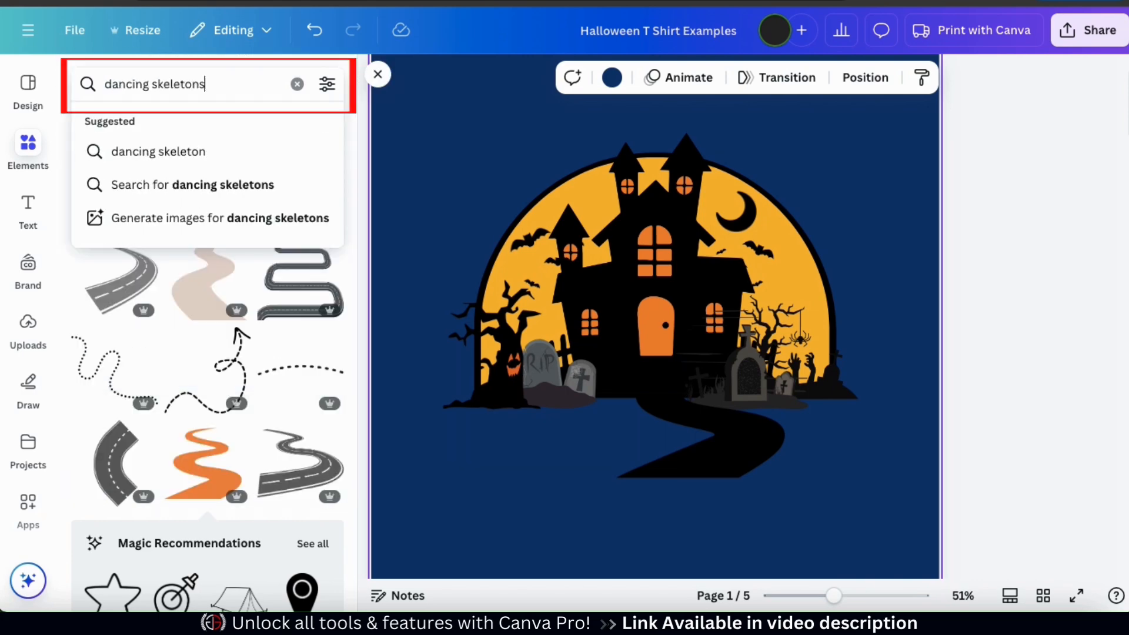
pyautogui.press('Return')
pyautogui.scroll(-5, 281, 294)
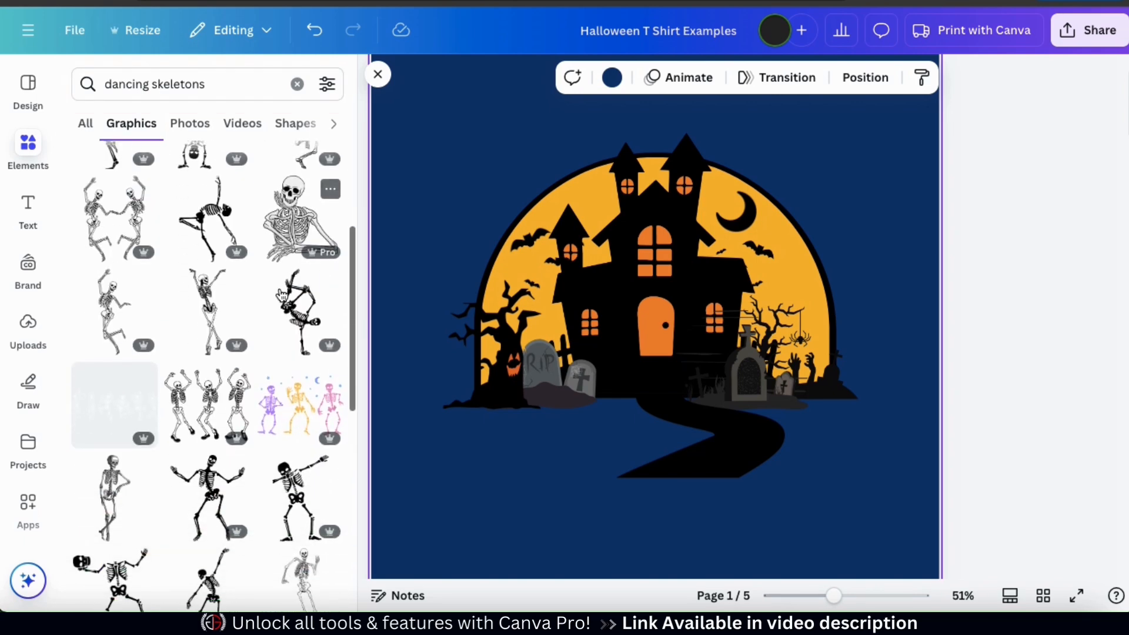
pyautogui.scroll(-4, 281, 295)
pyautogui.scroll(-10, 281, 295)
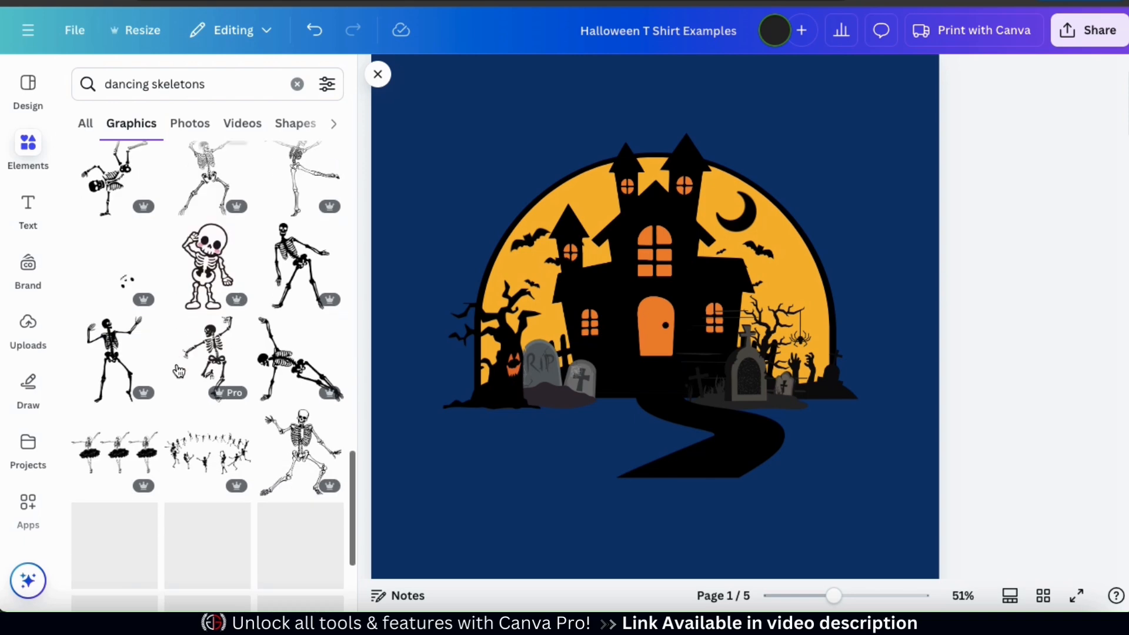
pyautogui.click(216, 289)
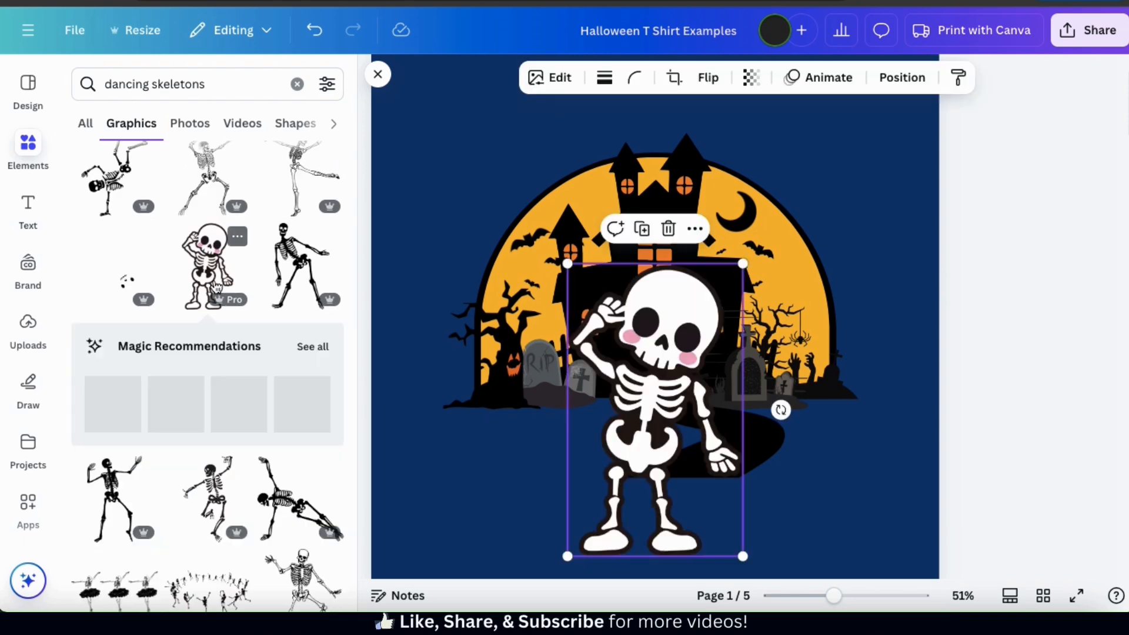
pyautogui.moveTo(567, 556); pyautogui.dragTo(674, 379)
pyautogui.moveTo(692, 318); pyautogui.dragTo(617, 374)
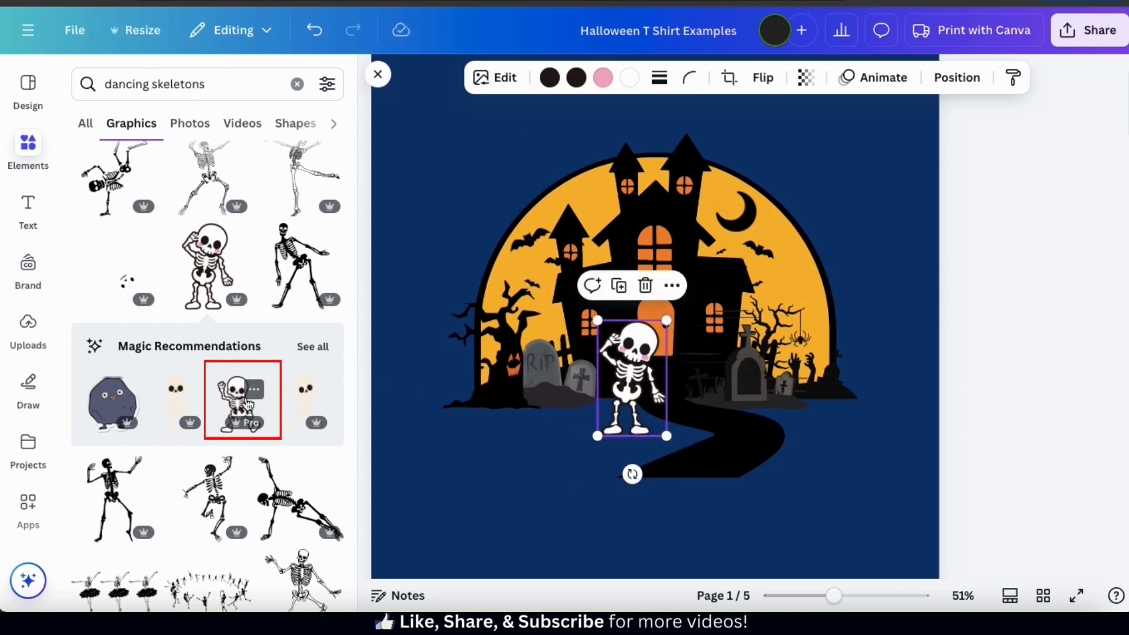
# Step: Add the recommended skeleton with a raised hand, shrink it, and place it in front of the first skeleton
pyautogui.click(230, 409)
pyautogui.moveTo(588, 382); pyautogui.dragTo(500, 367)
pyautogui.moveTo(460, 238); pyautogui.dragTo(553, 377)
pyautogui.moveTo(628, 424); pyautogui.dragTo(610, 383)
pyautogui.click(534, 336)
pyautogui.click(547, 360)
pyautogui.moveTo(536, 337); pyautogui.dragTo(558, 365)
pyautogui.moveTo(609, 405); pyautogui.dragTo(601, 388)
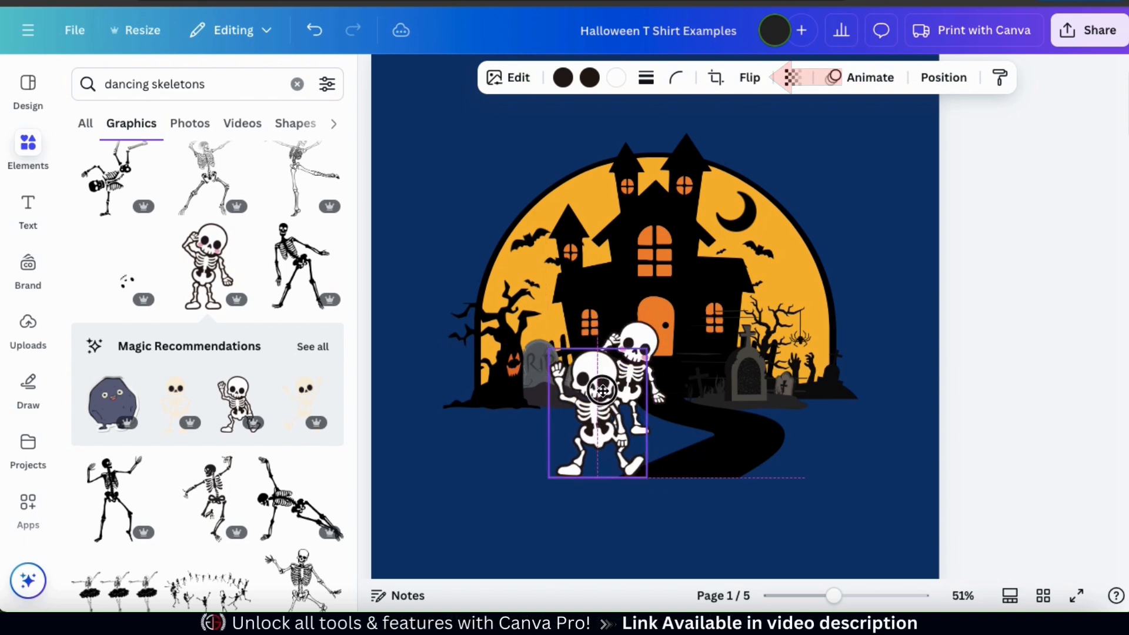
# Step: Flip the second skeleton horizontally and move it onto the black path to the right of the first skeleton
pyautogui.click(755, 92)
pyautogui.click(750, 120)
pyautogui.moveTo(612, 399); pyautogui.dragTo(705, 391)
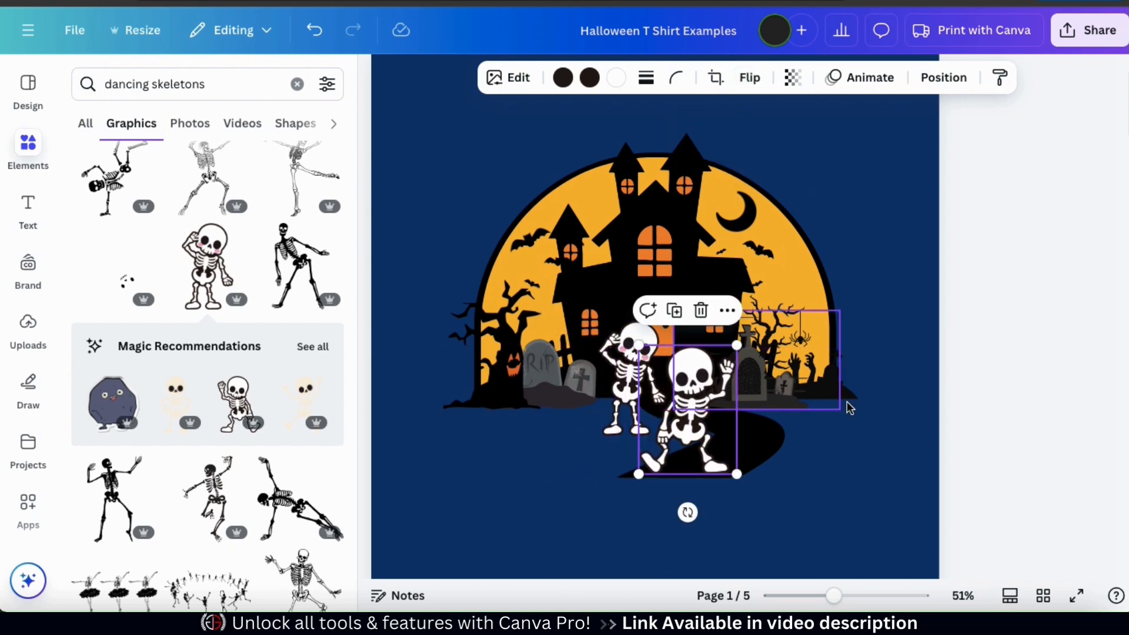
pyautogui.click(947, 422)
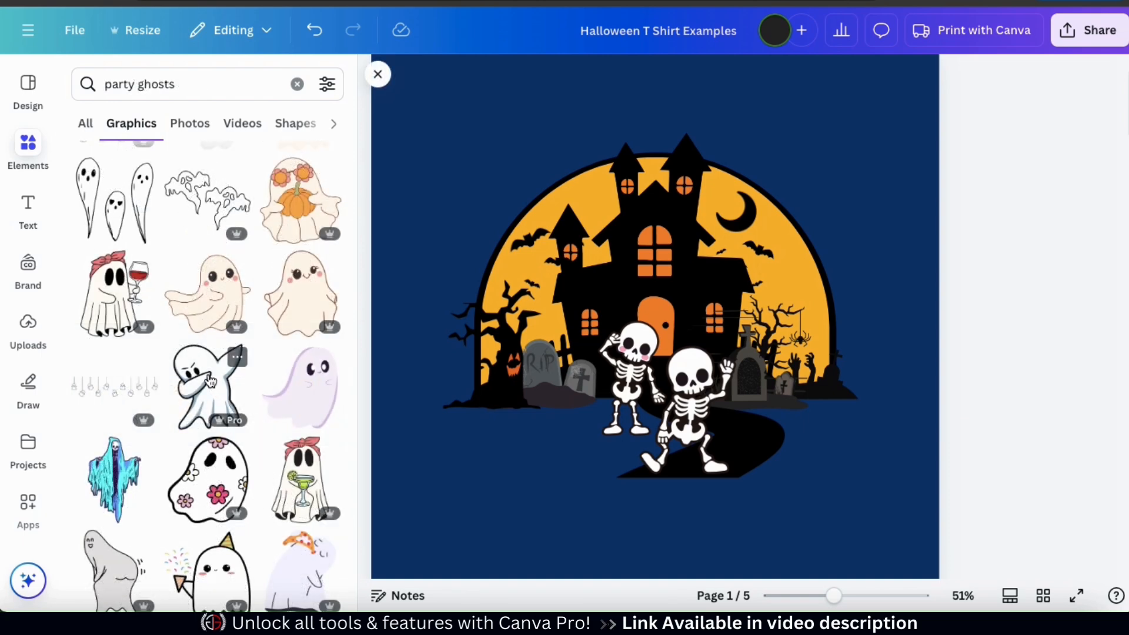
# Step: Add the dabbing ghost from the "party ghosts" graphics, shrink it, and place it by the graves at the dome's right edge
pyautogui.click(208, 386)
pyautogui.moveTo(542, 270); pyautogui.dragTo(698, 461)
pyautogui.moveTo(729, 495)
pyautogui.mouseDown()
pyautogui.moveTo(795, 398)
pyautogui.moveTo(788, 351)
pyautogui.moveTo(803, 340)
pyautogui.mouseUp()
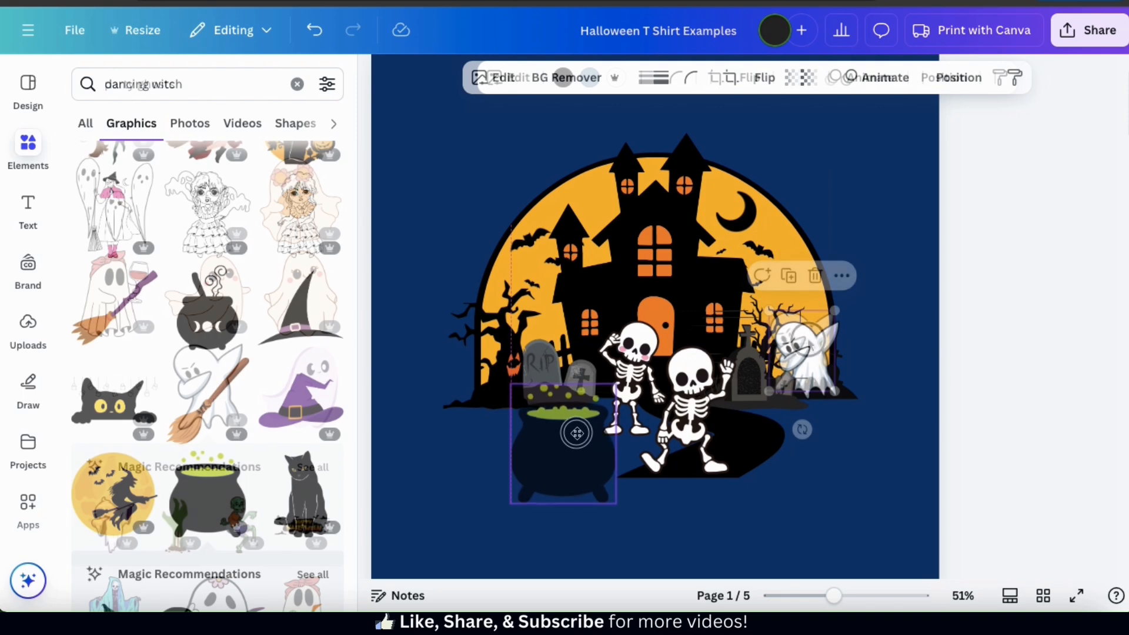
# Step: Shrink the bubbling cauldron from the "dancing witch" graphics and place it left of the skeletons, level with the path's lower end
pyautogui.moveTo(575, 428); pyautogui.dragTo(579, 395)
pyautogui.moveTo(622, 348); pyautogui.dragTo(595, 389)
pyautogui.moveTo(562, 438); pyautogui.dragTo(569, 434)
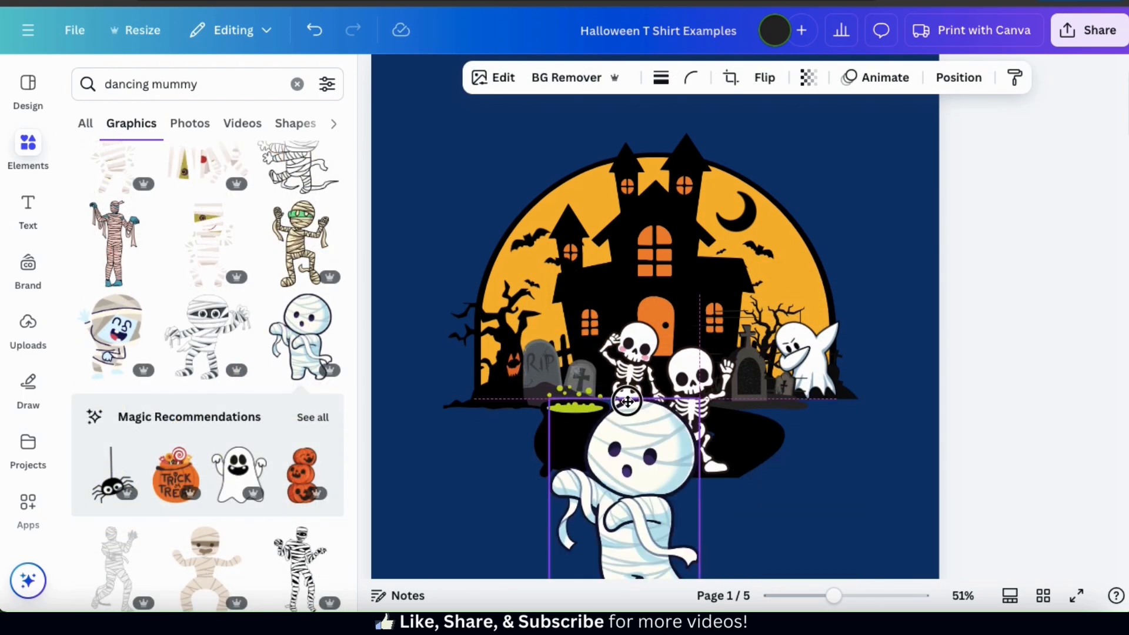
# Step: Shrink the mummy from the "dancing mummy" graphics, place it left of the spooky tree, and layer the dabbing ghost behind the right-hand graves
pyautogui.moveTo(626, 402); pyautogui.dragTo(493, 296)
pyautogui.moveTo(416, 294); pyautogui.dragTo(479, 390)
pyautogui.moveTo(523, 447); pyautogui.dragTo(456, 398)
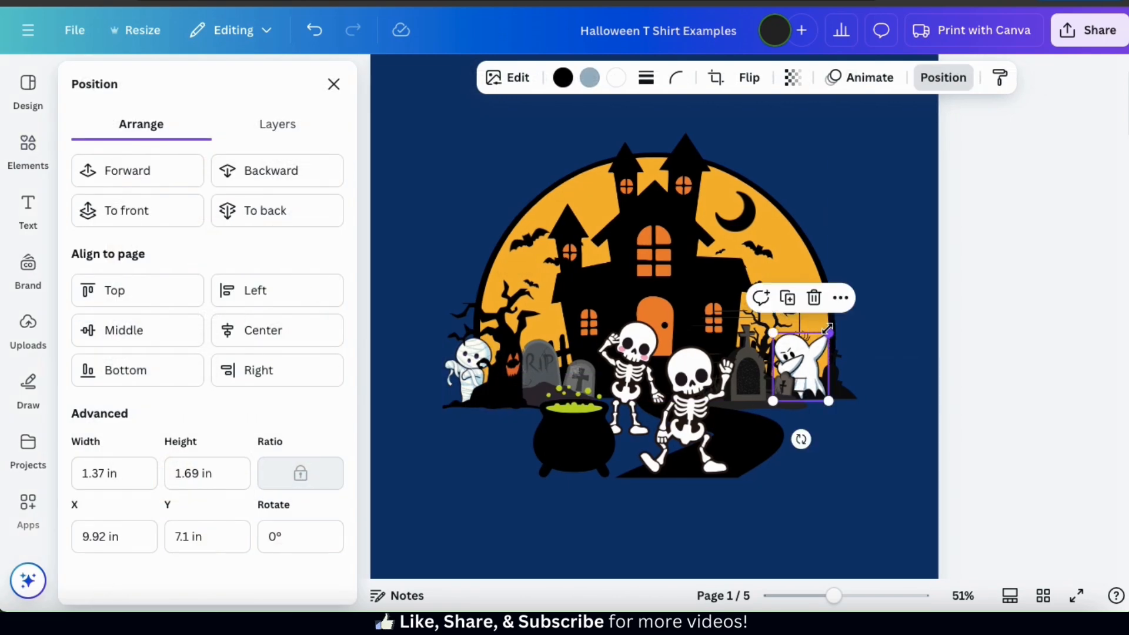
pyautogui.click(894, 327)
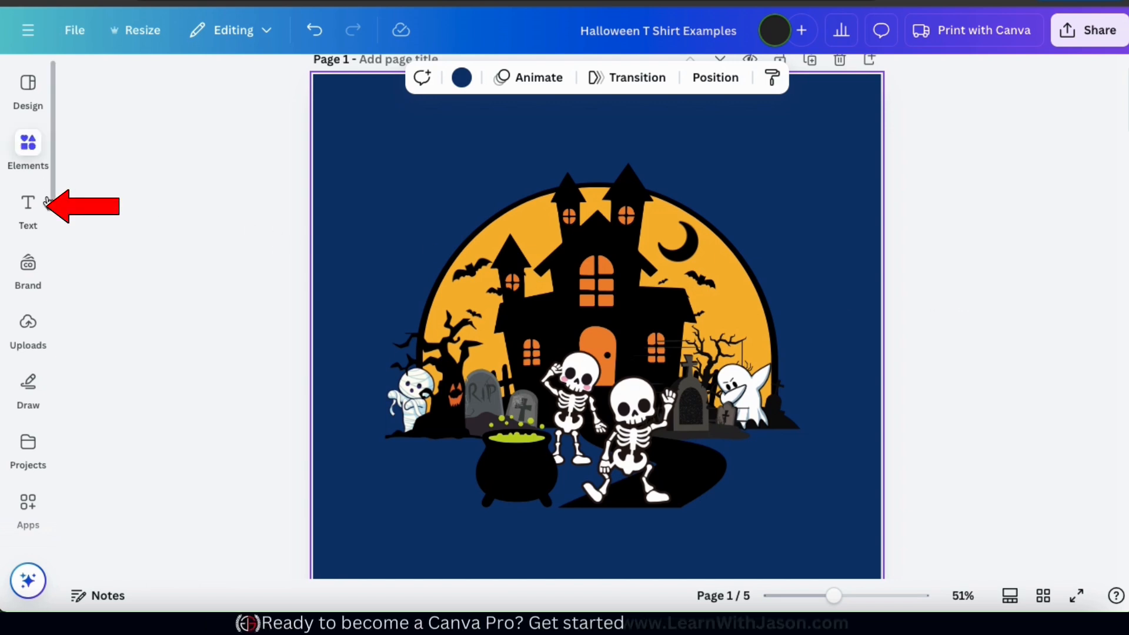
# Step: Add the text "HAUNTED HOUSE" and move it above the house's towers
pyautogui.click(29, 206)
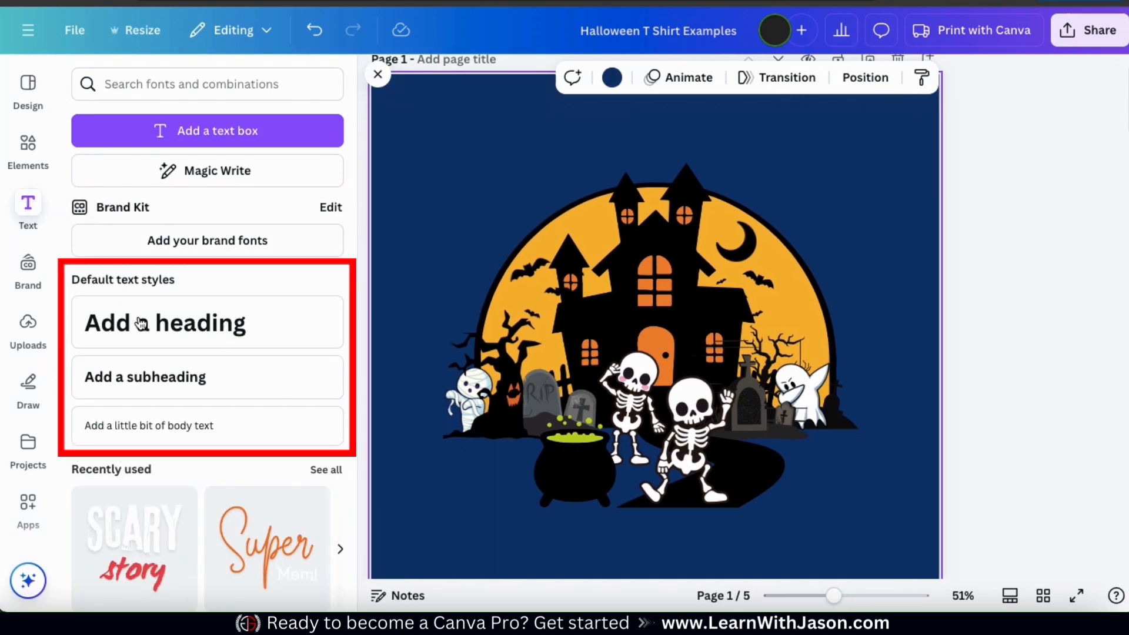
pyautogui.click(158, 383)
pyautogui.write('HAUNTED HOUSE')
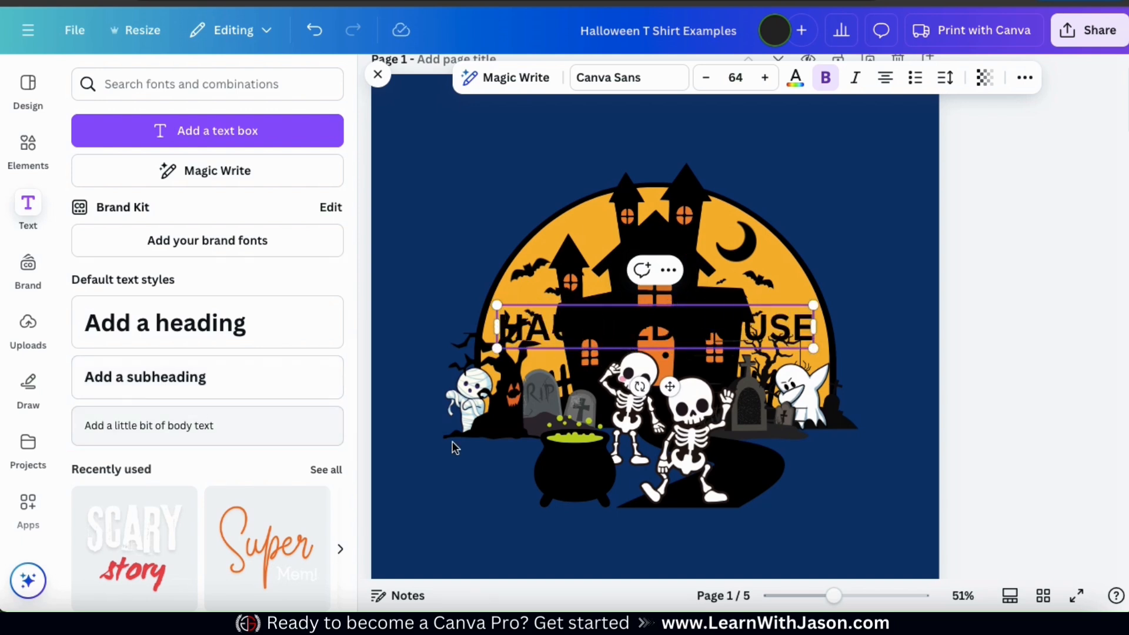
pyautogui.moveTo(669, 386); pyautogui.dragTo(670, 219)
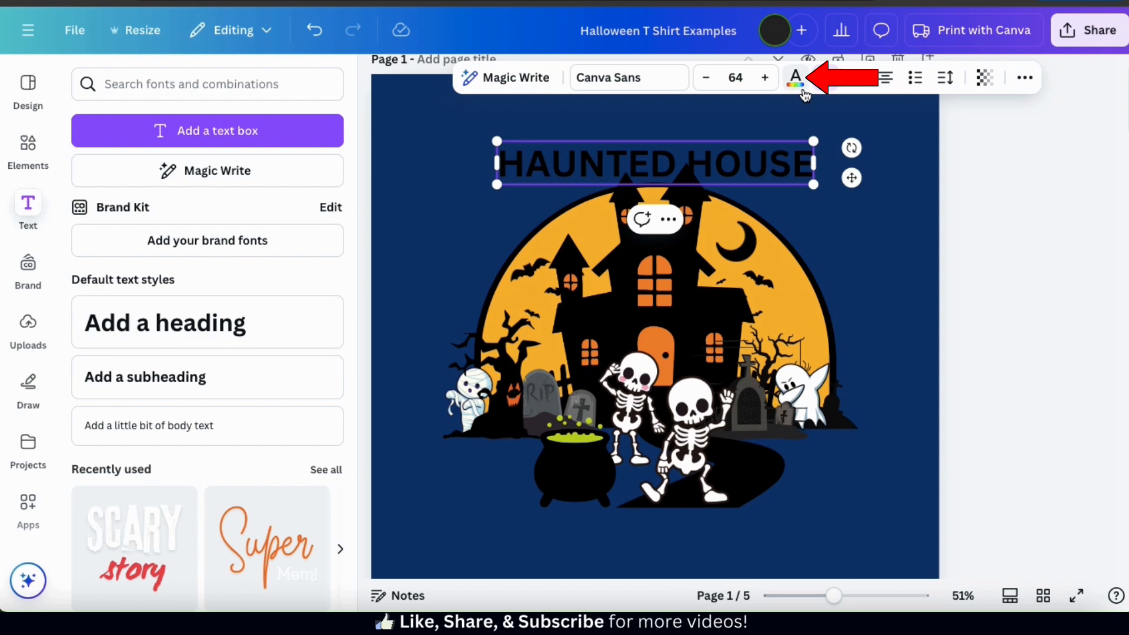
# Step: Recolor the "HAUNTED HOUSE" text white (#ffffff)
pyautogui.click(796, 79)
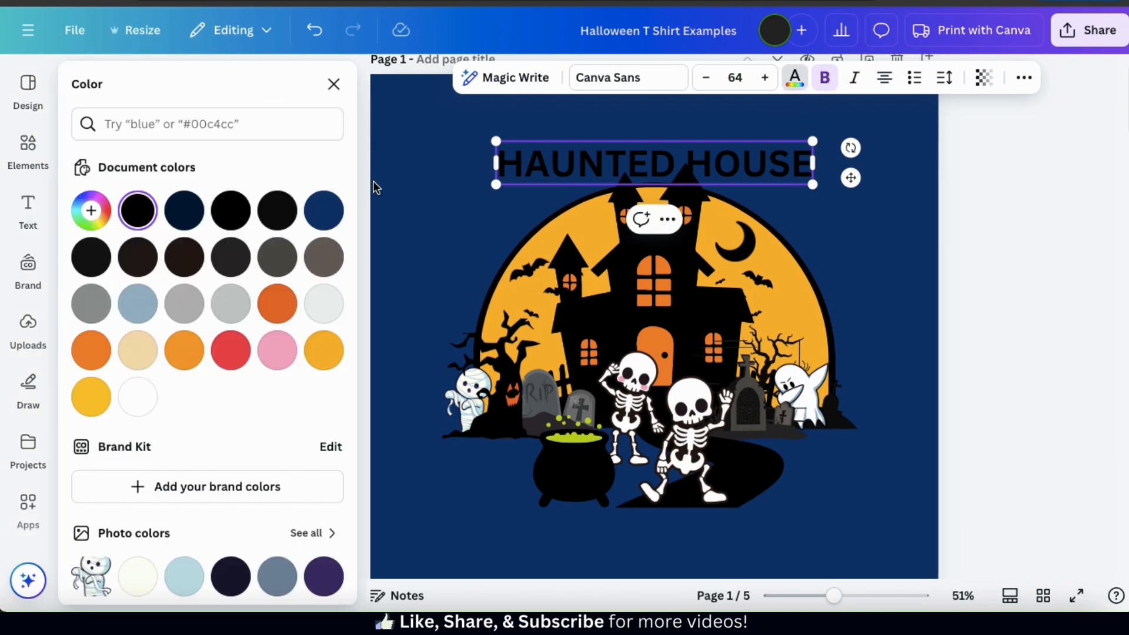
pyautogui.click(138, 399)
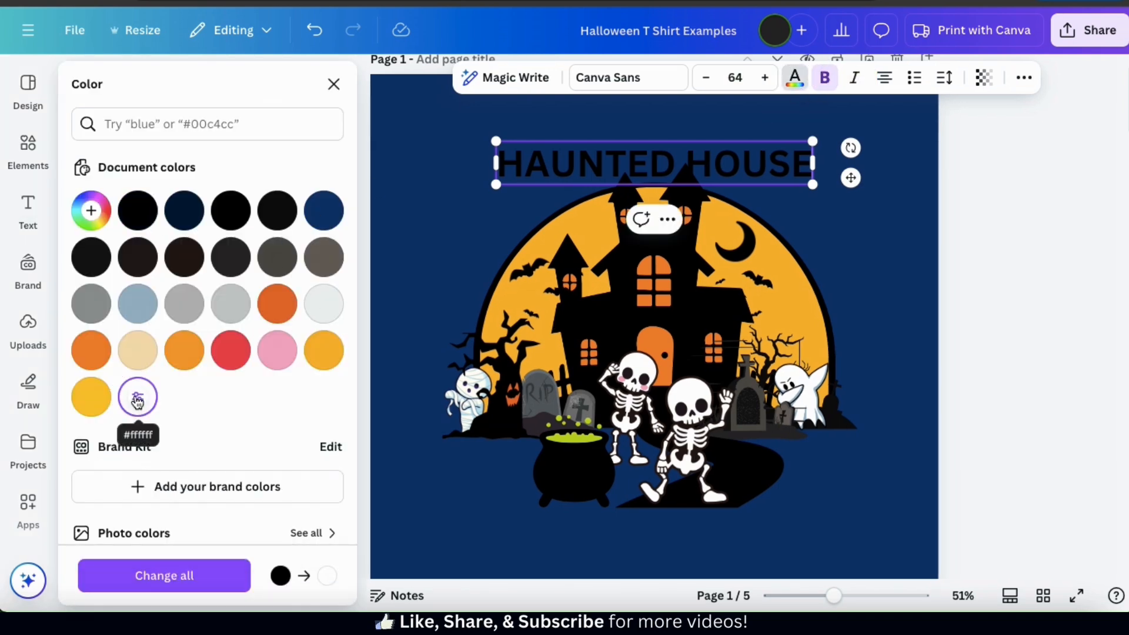
pyautogui.click(881, 311)
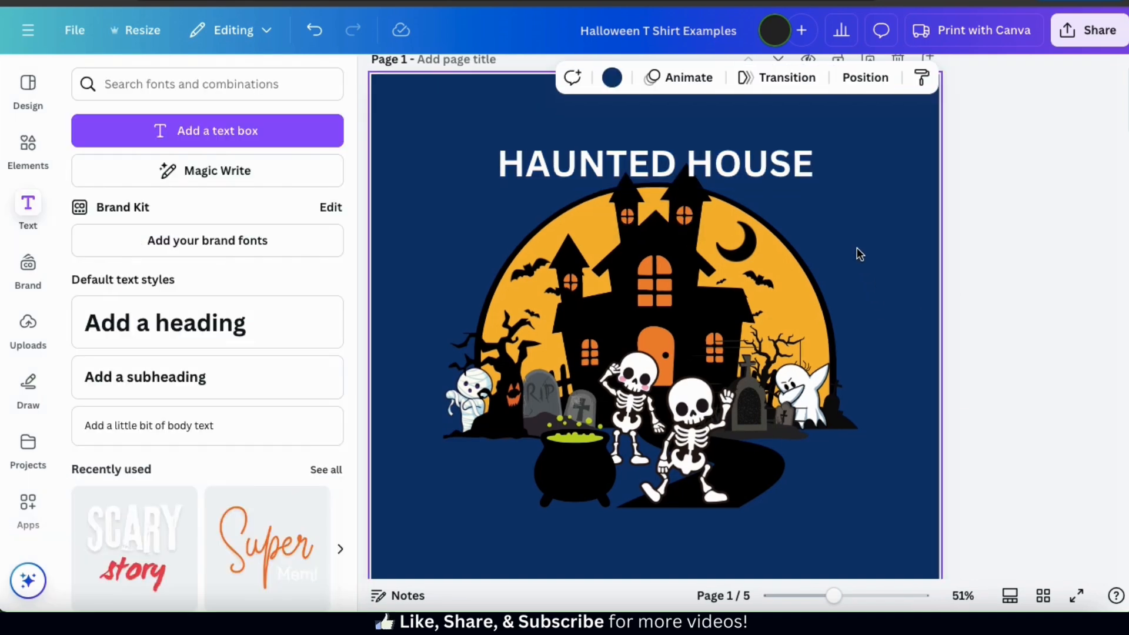
# Step: Apply a black Shadow effect to the "HAUNTED HOUSE" text with transparency 100 and offset 59
pyautogui.click(803, 167)
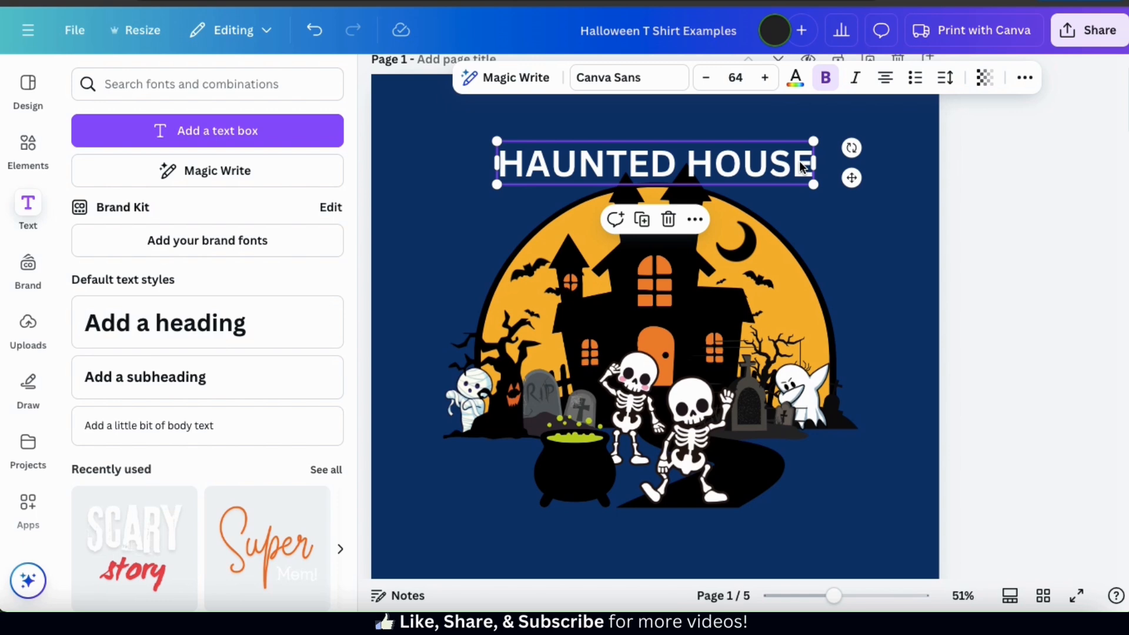
pyautogui.click(1024, 78)
pyautogui.click(817, 114)
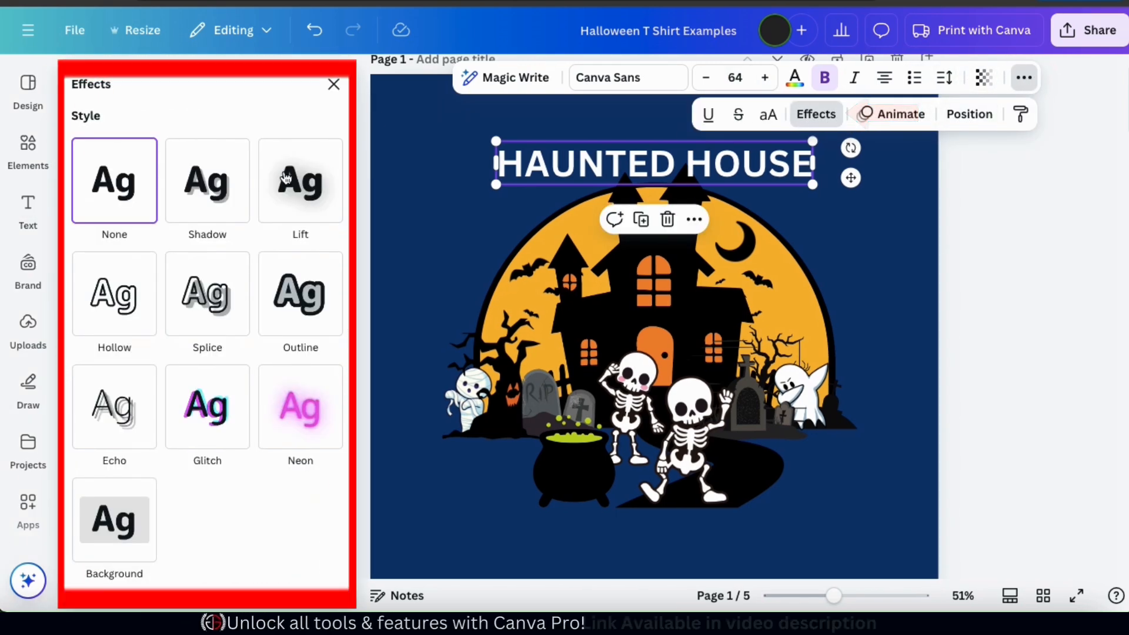
pyautogui.click(207, 184)
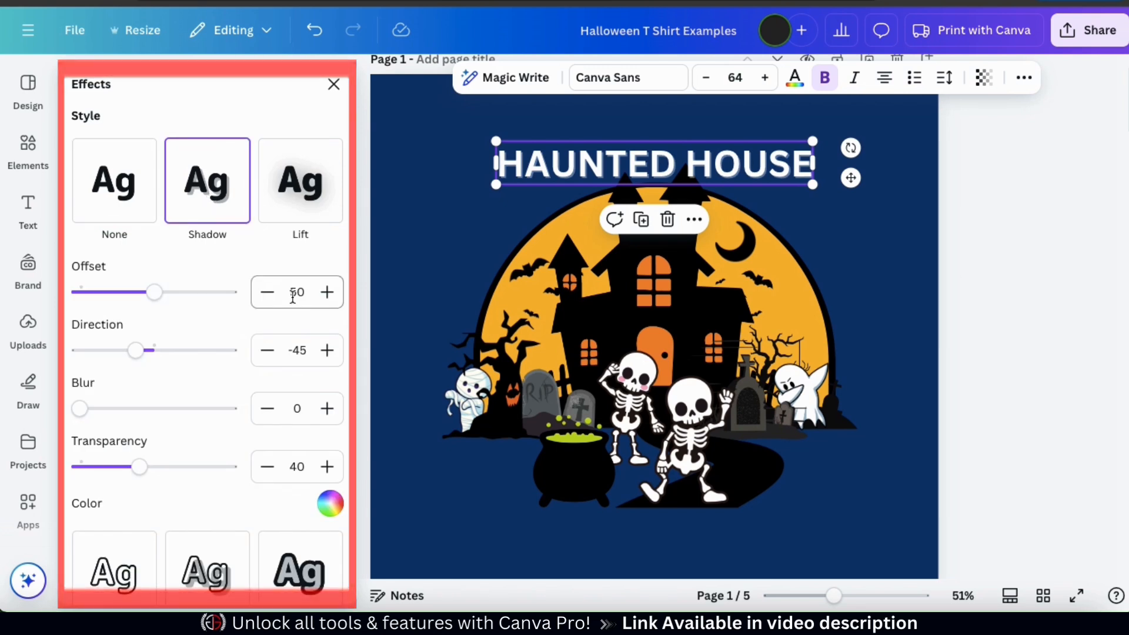
pyautogui.click(330, 503)
pyautogui.click(152, 308)
pyautogui.click(195, 507)
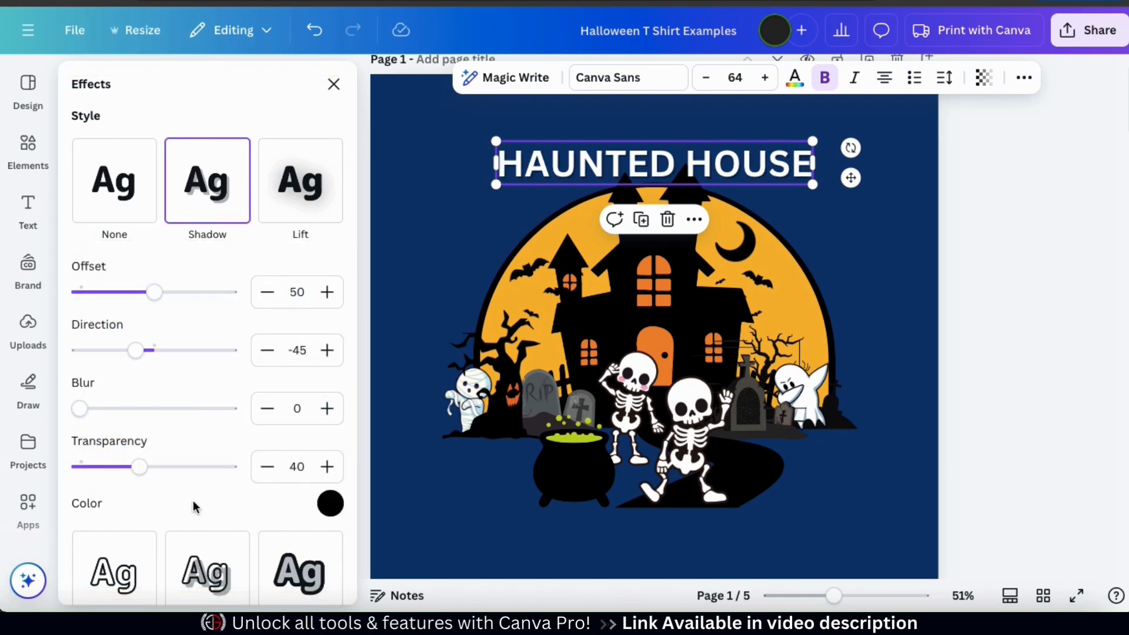
pyautogui.click(236, 467)
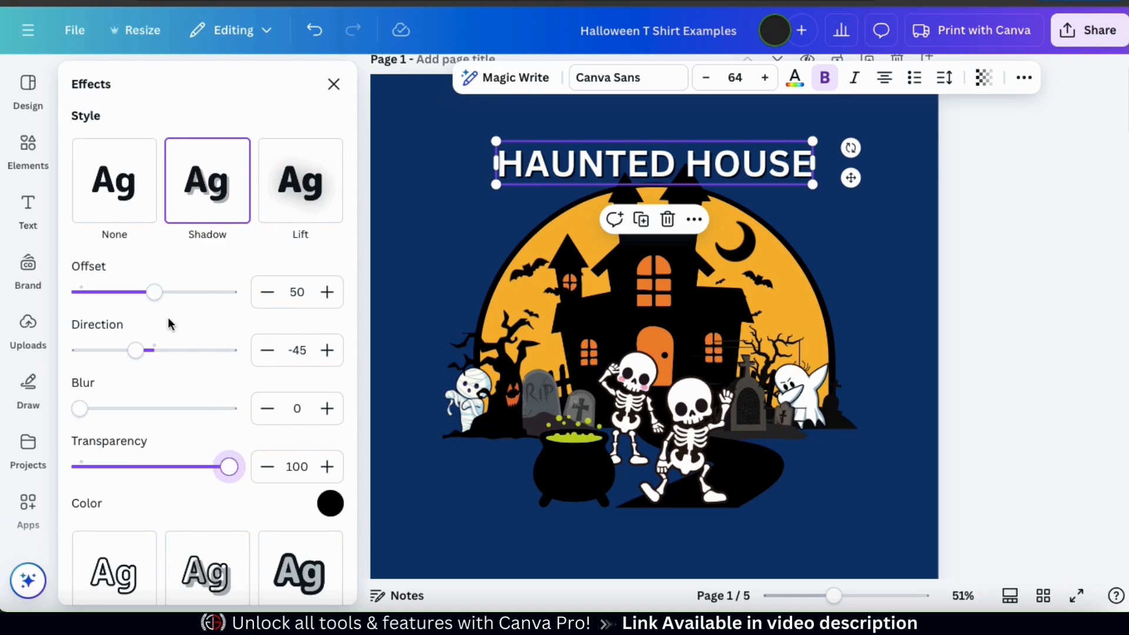
pyautogui.moveTo(154, 293); pyautogui.dragTo(167, 302)
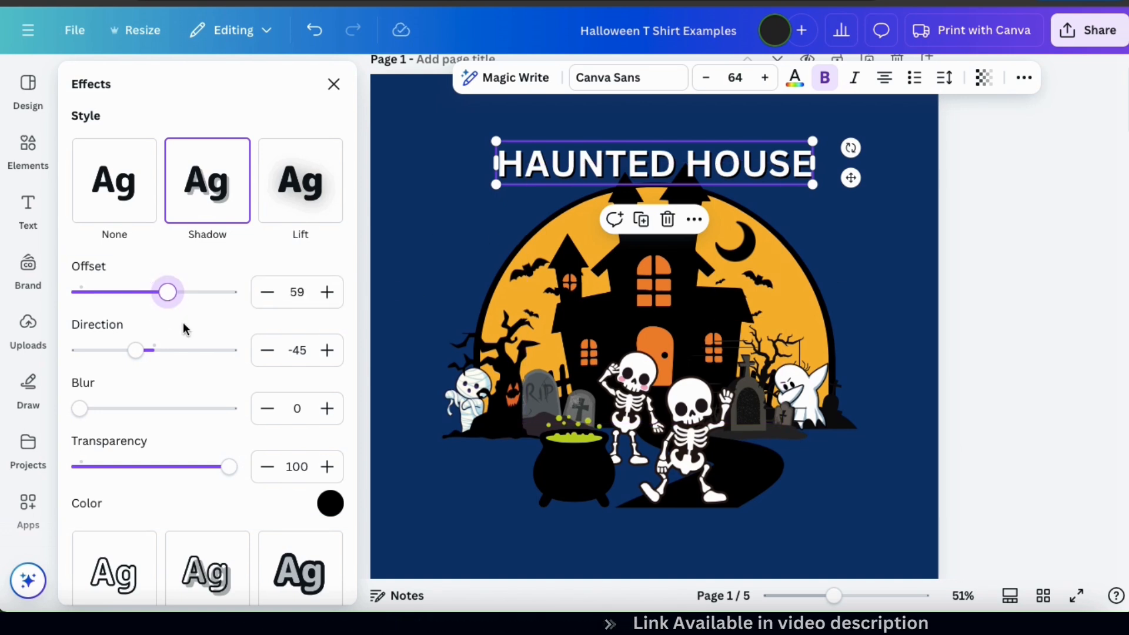
# Step: Curve the "HAUNTED HOUSE" text over the dome with a curve value of 44
pyautogui.scroll(-3, 184, 328)
pyautogui.scroll(-5, 184, 328)
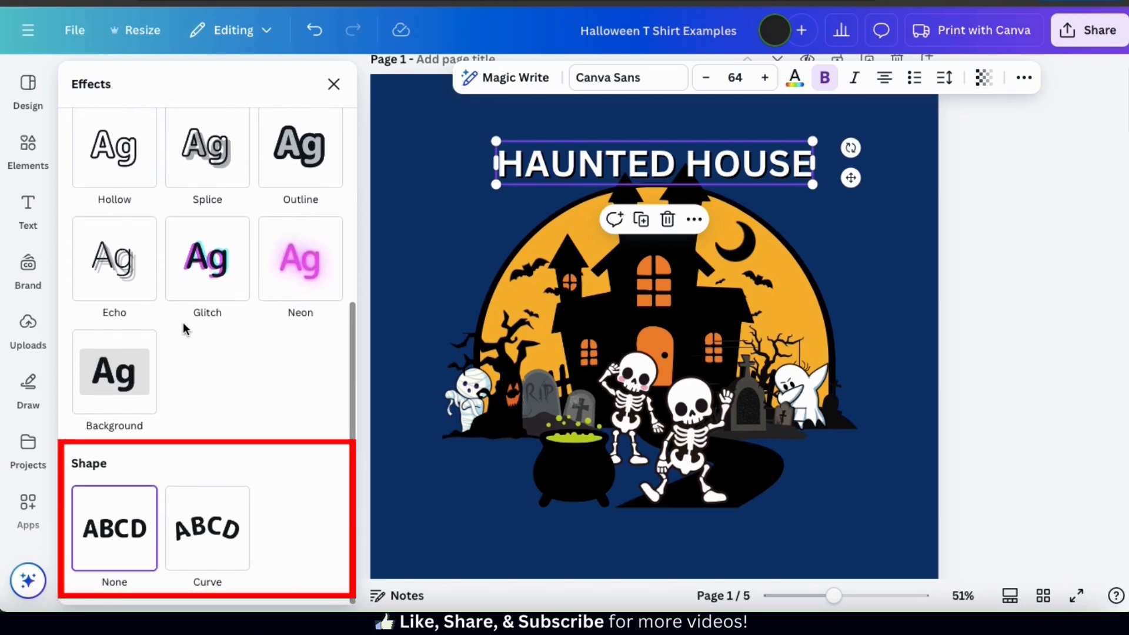
pyautogui.click(201, 553)
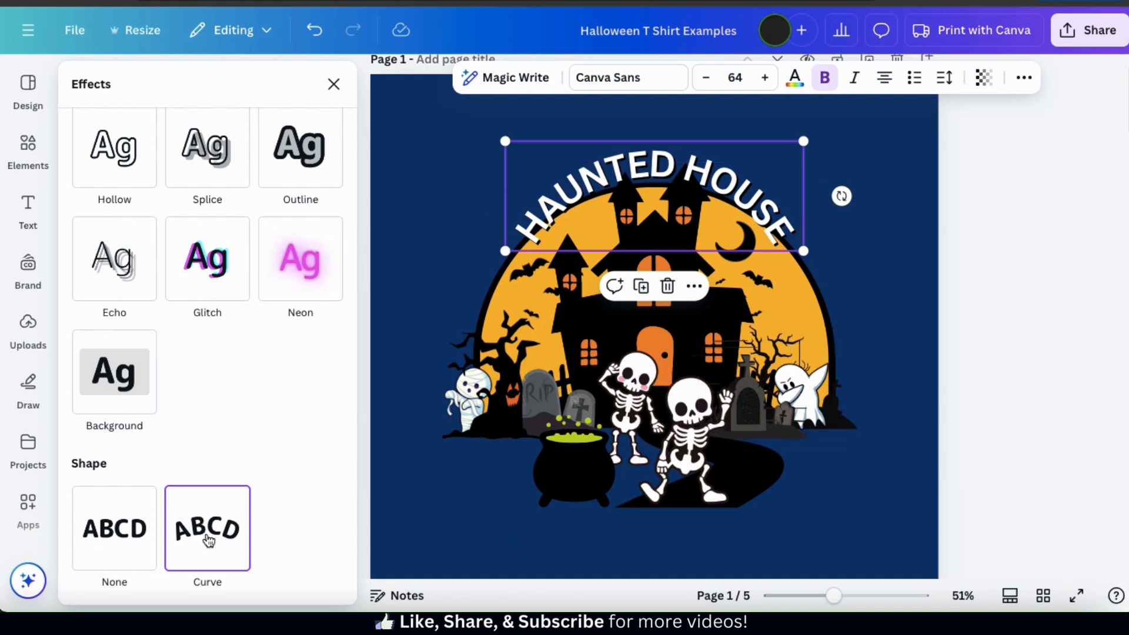
pyautogui.scroll(-2, 206, 532)
pyautogui.moveTo(200, 569); pyautogui.dragTo(189, 569)
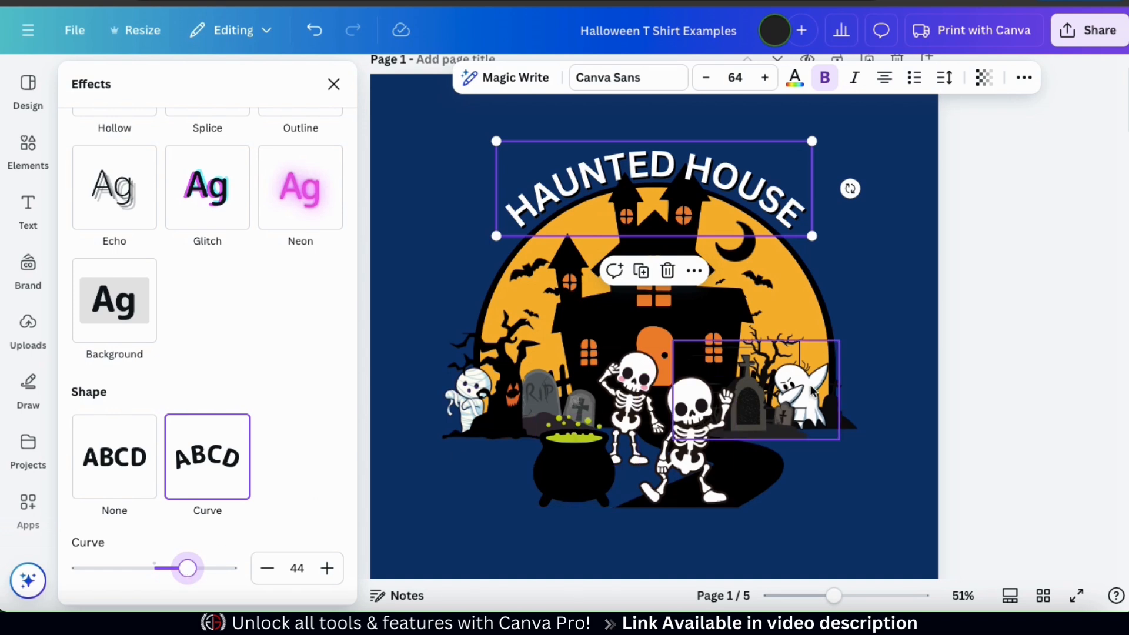
pyautogui.click(862, 255)
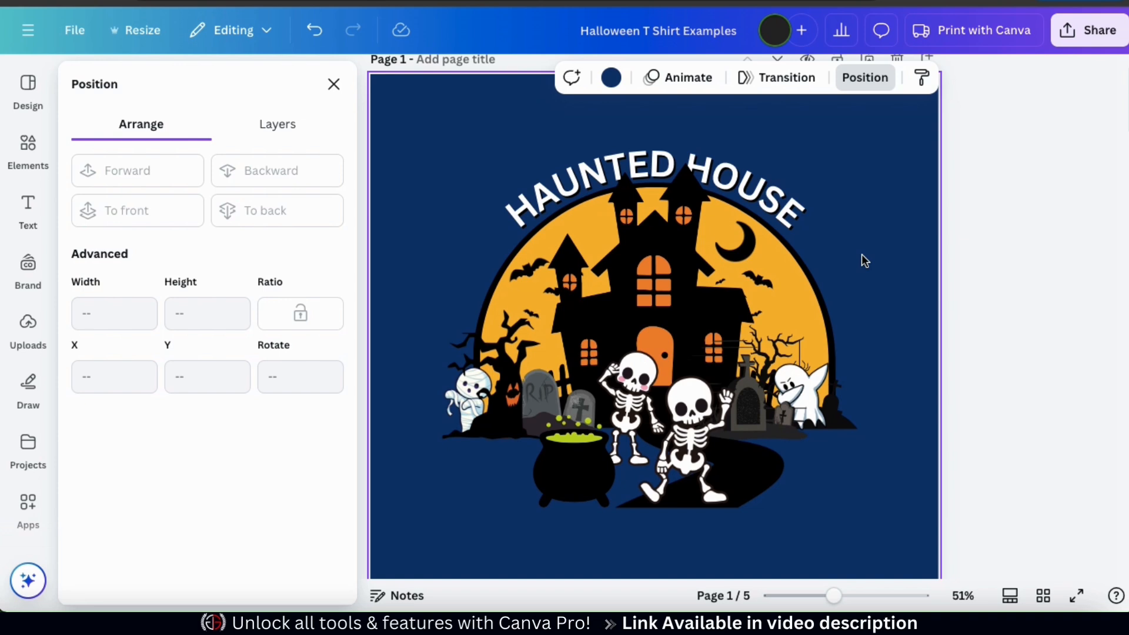
# Step: Try document fonts such as Hellprint and Scary Stories on the "HAUNTED HOUSE" text
pyautogui.click(801, 222)
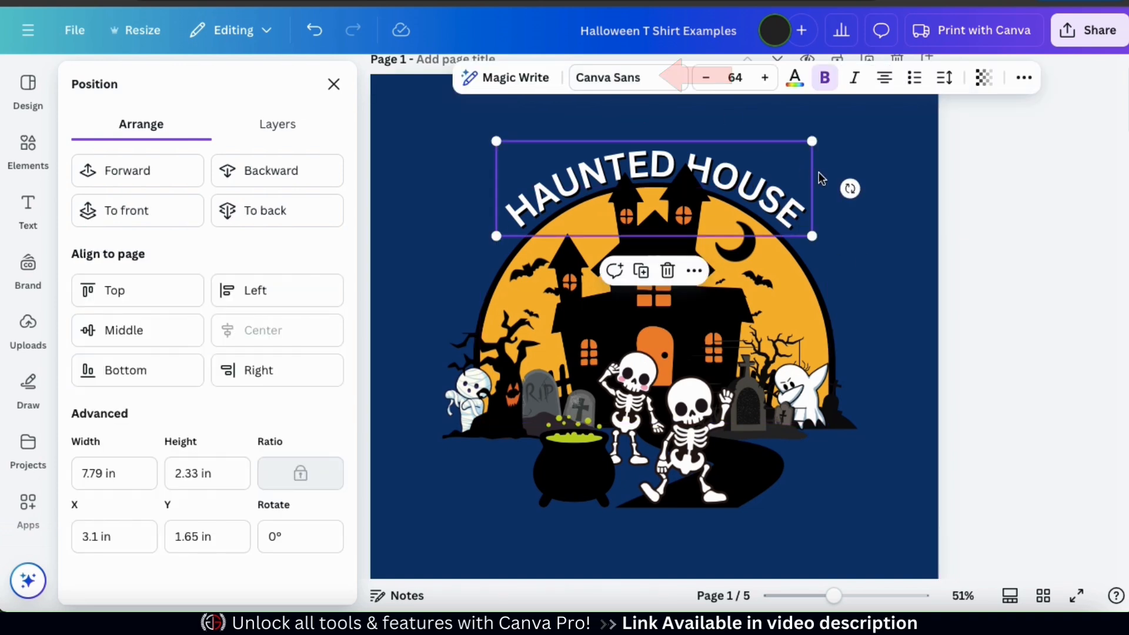
pyautogui.click(623, 83)
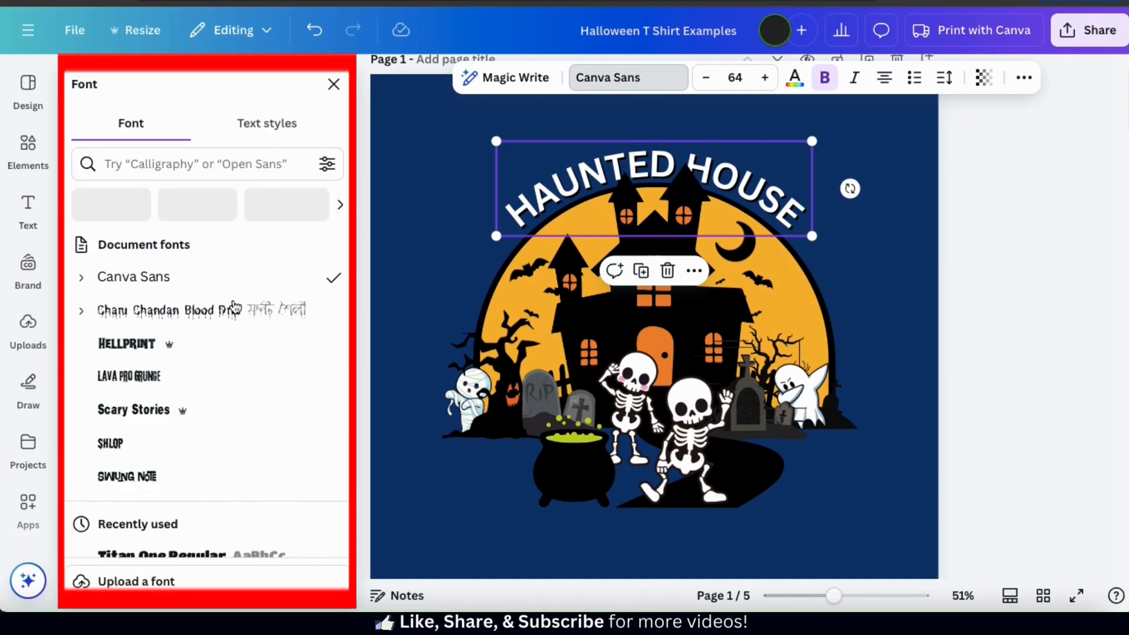
pyautogui.click(213, 344)
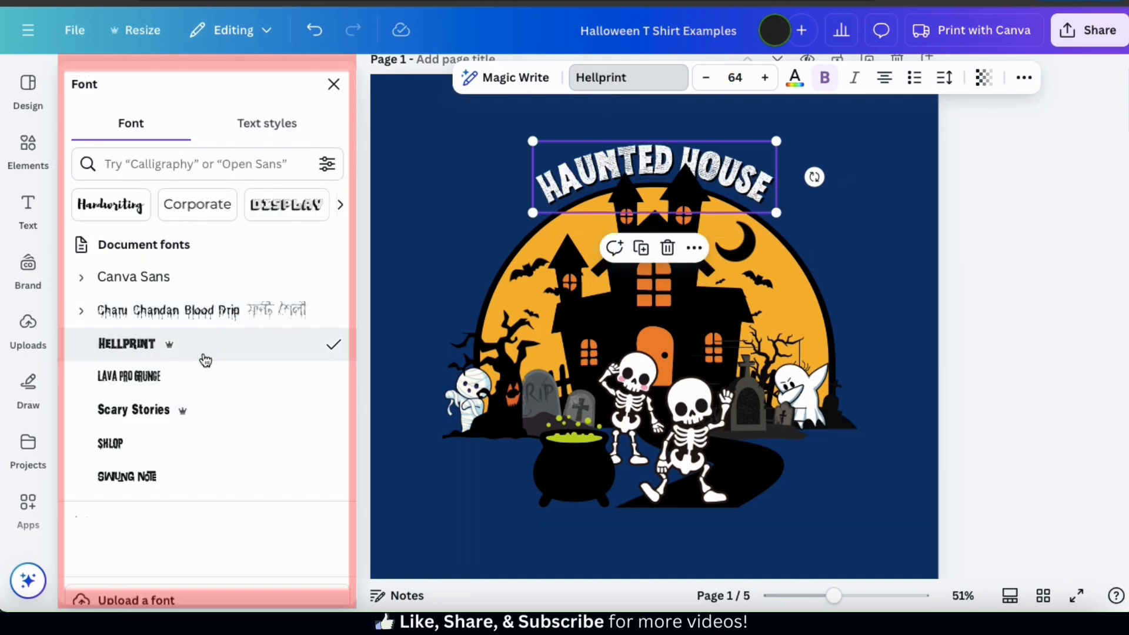
pyautogui.click(194, 386)
pyautogui.click(184, 400)
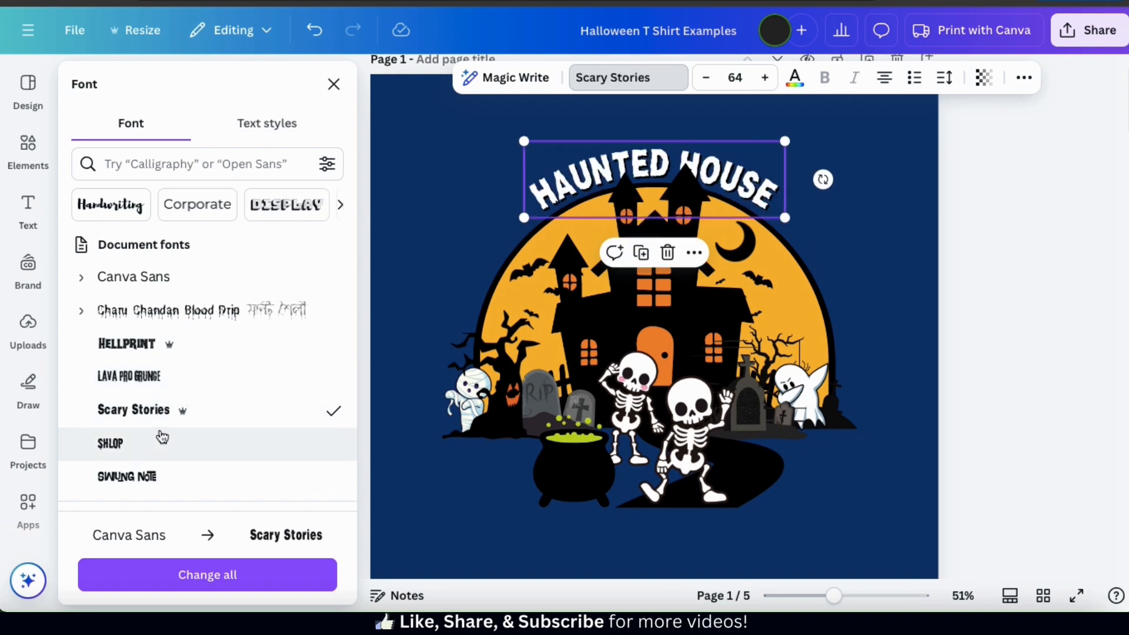
pyautogui.click(163, 438)
pyautogui.click(162, 413)
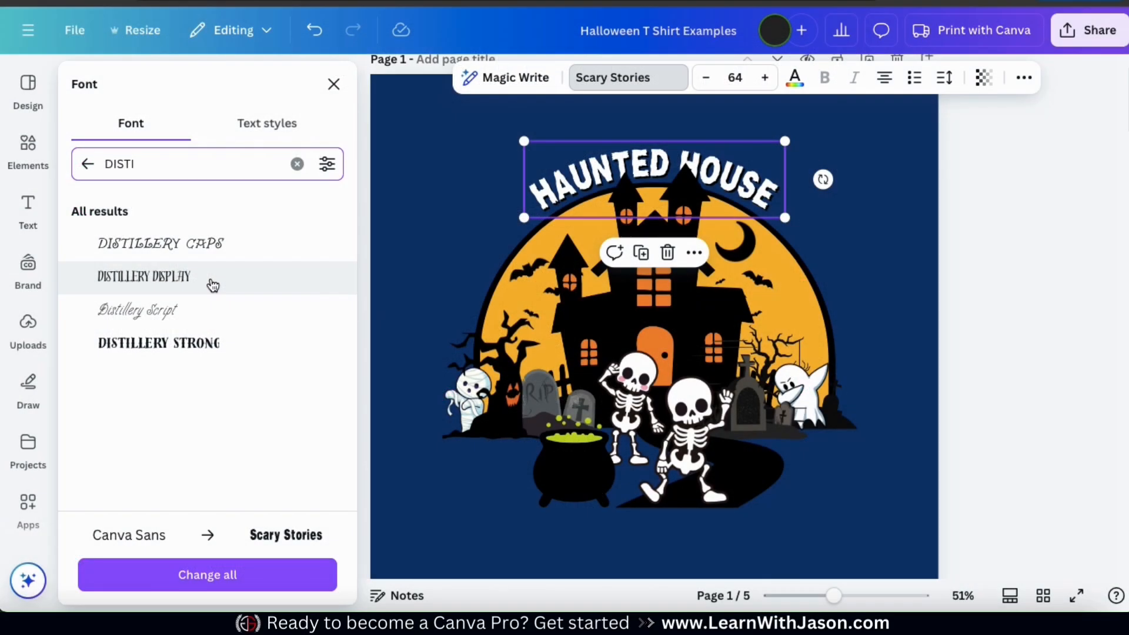
# Step: Set the "HAUNTED HOUSE" text in Distillery Display, enlarge it, and increase its curve to follow the dome
pyautogui.click(213, 285)
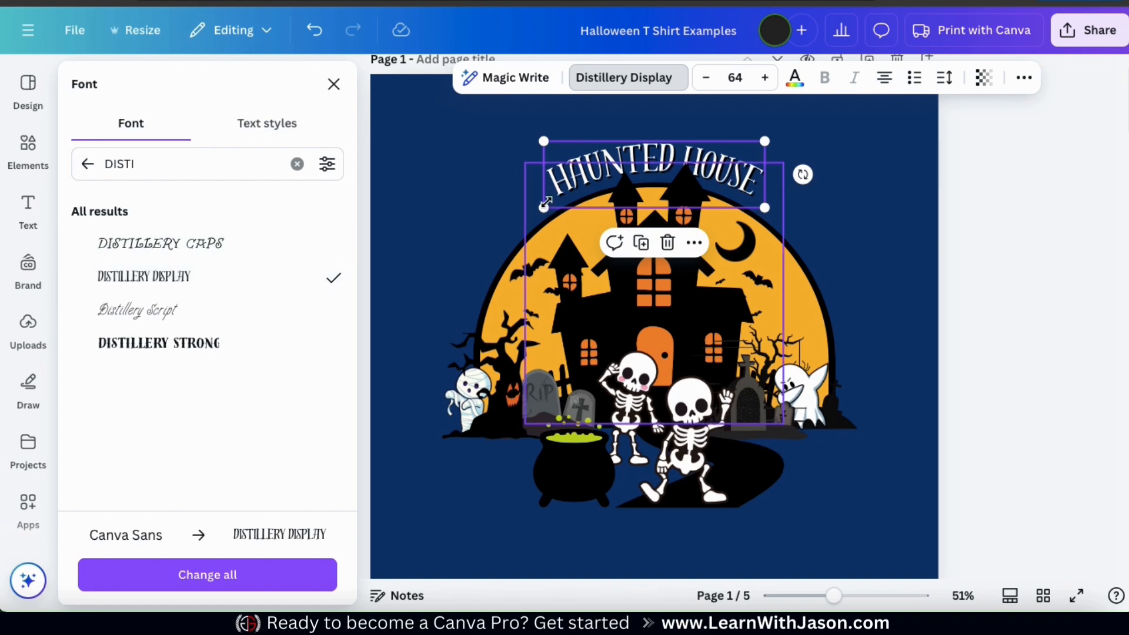
pyautogui.moveTo(544, 207); pyautogui.dragTo(478, 222)
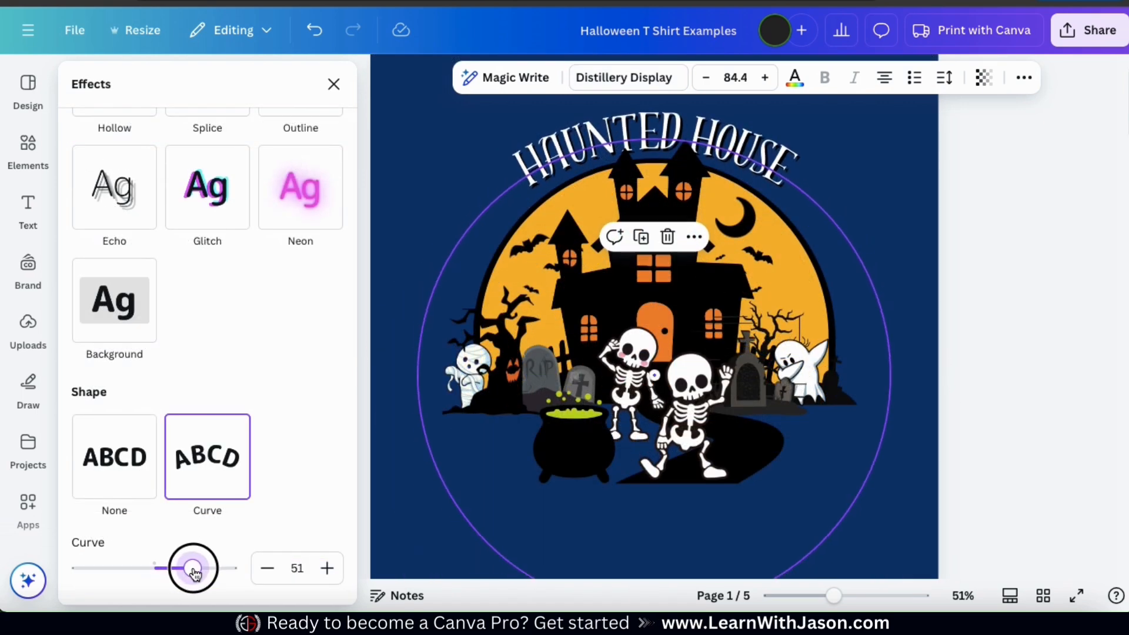
pyautogui.moveTo(195, 573); pyautogui.dragTo(197, 573)
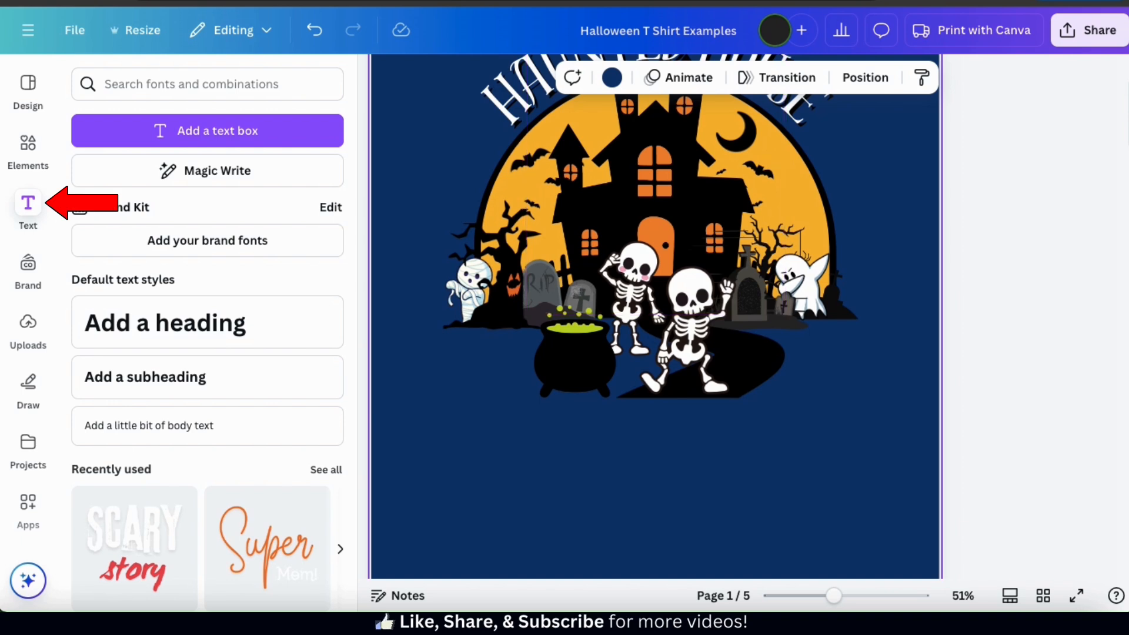
# Step: Add the heading "PARTY", move it below the haunted house scene, enlarge it to size 152, and center it
pyautogui.click(245, 327)
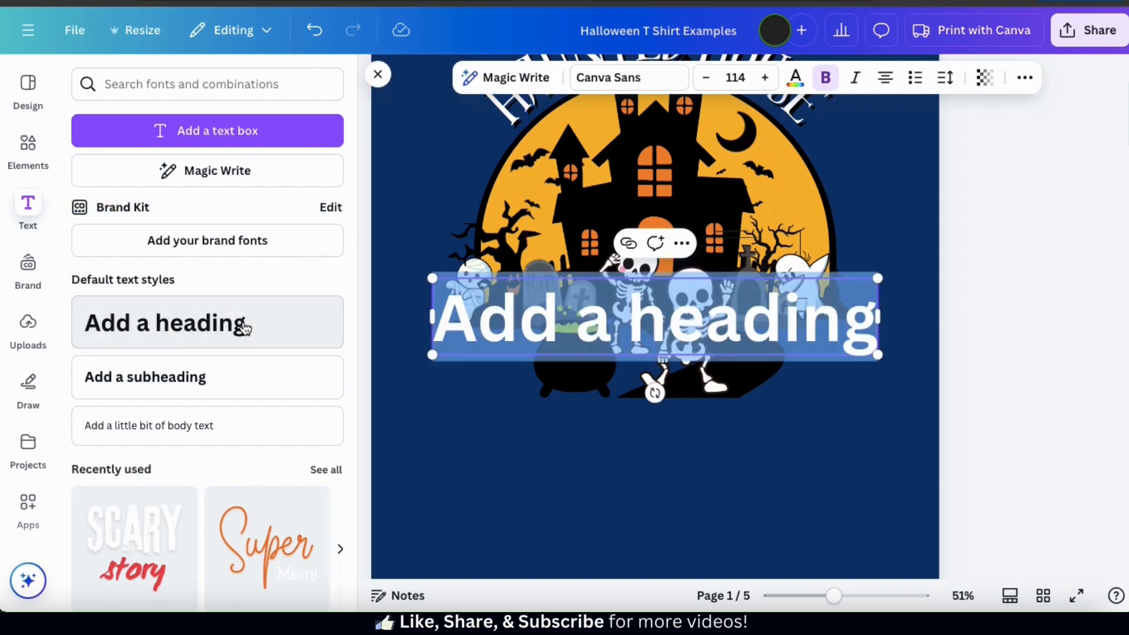
pyautogui.press('BackSpace')
pyautogui.write('PARTY')
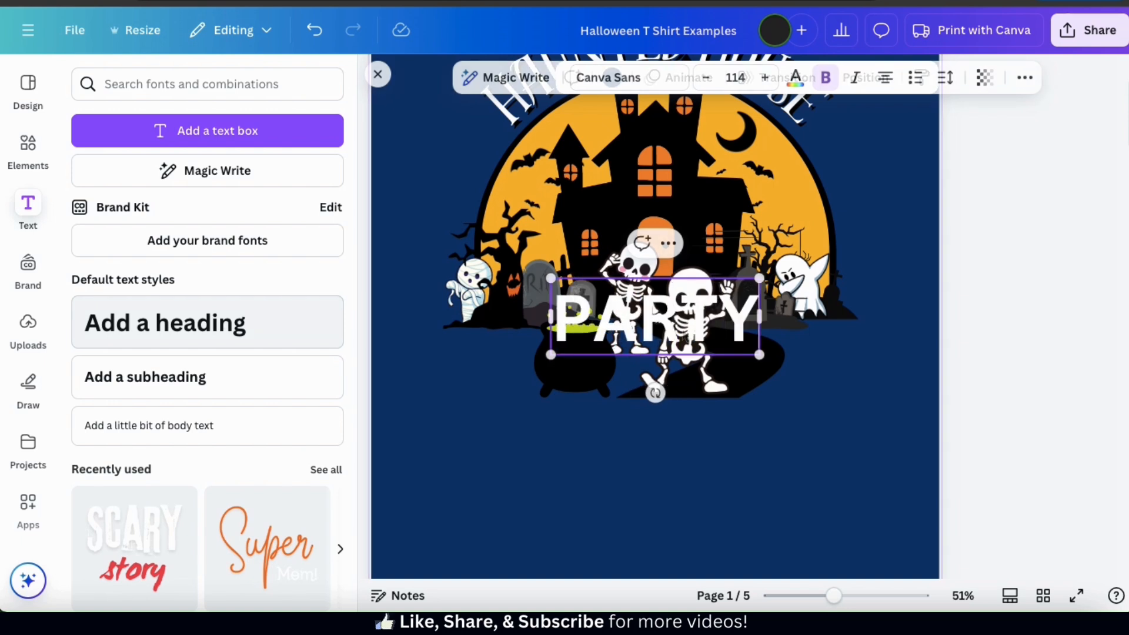
pyautogui.moveTo(683, 327); pyautogui.dragTo(680, 467)
pyautogui.moveTo(774, 506); pyautogui.dragTo(835, 526)
pyautogui.moveTo(728, 486); pyautogui.dragTo(690, 486)
# Step: Change the "PARTY" text's font to Funtastic
pyautogui.click(663, 79)
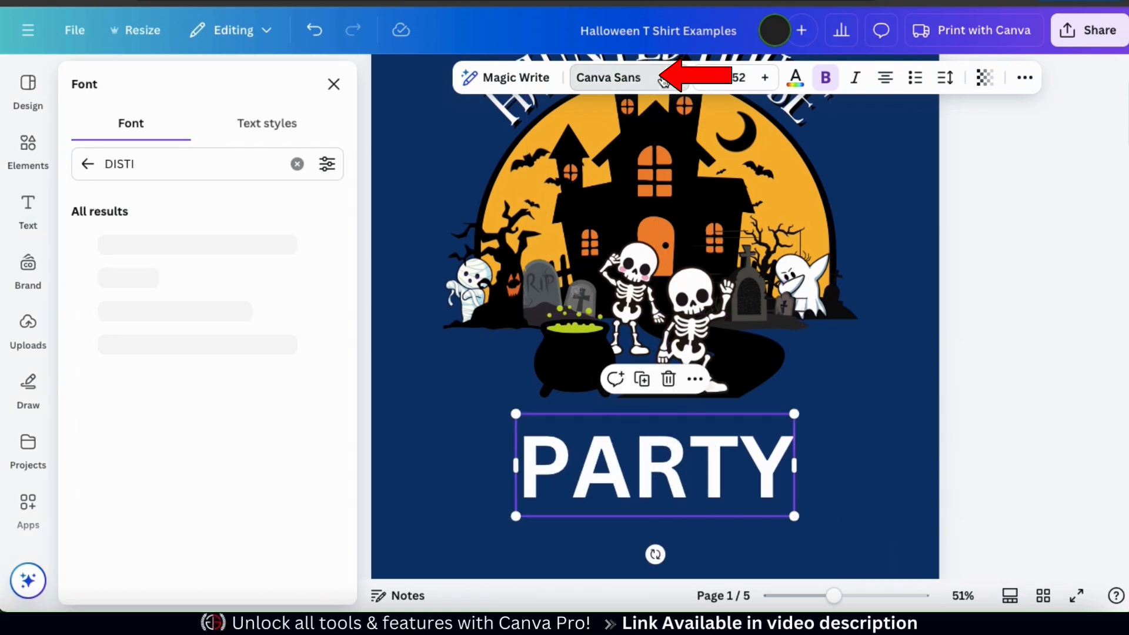
pyautogui.click(297, 164)
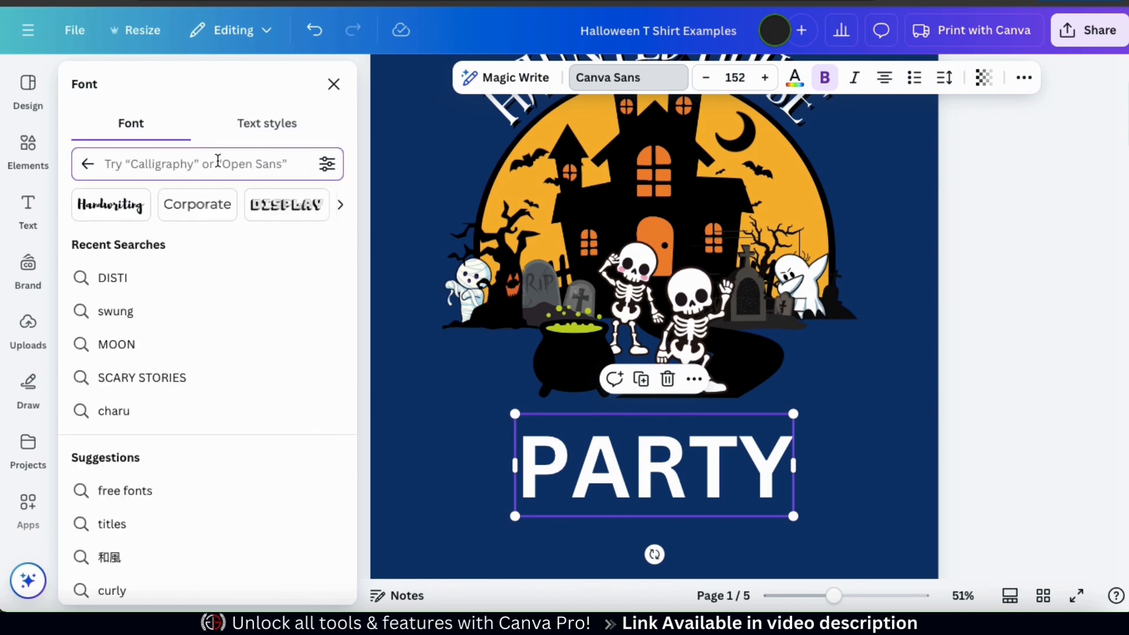
pyautogui.write('FUNT')
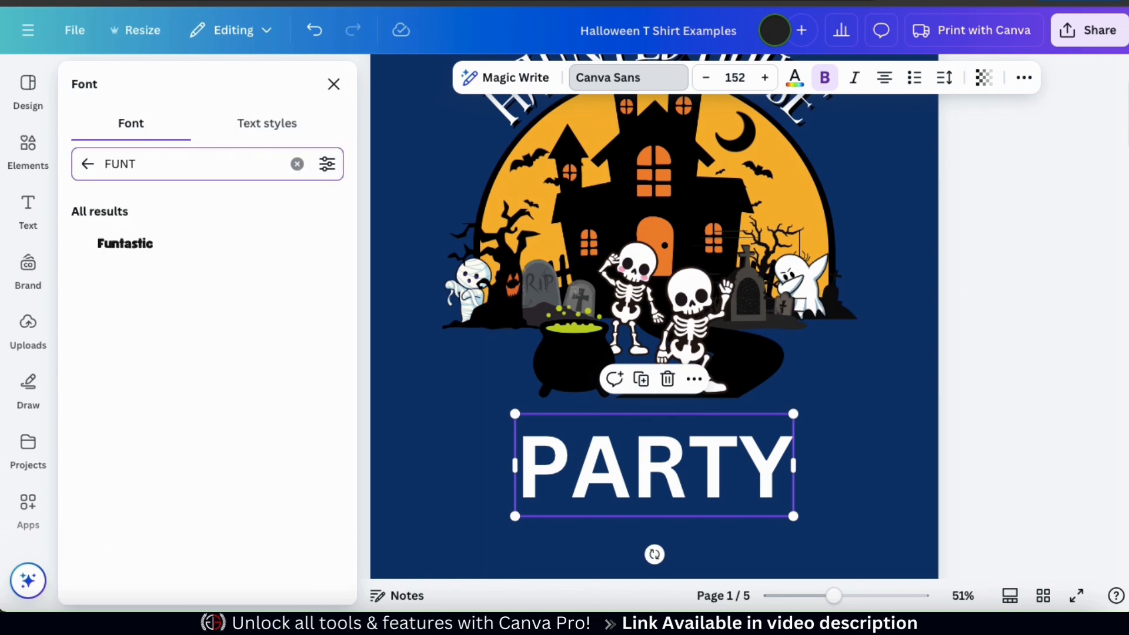
pyautogui.click(127, 243)
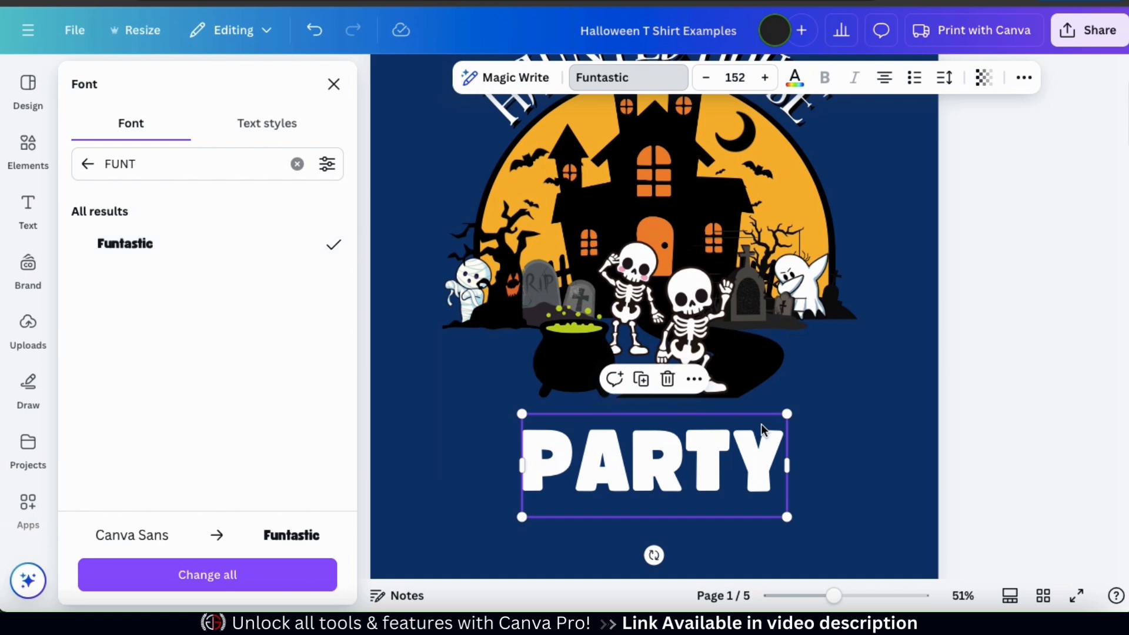
# Step: Apply a black Shadow effect to the "PARTY" text with offset 63 and the maximum transparency value
pyautogui.click(1022, 80)
pyautogui.click(832, 115)
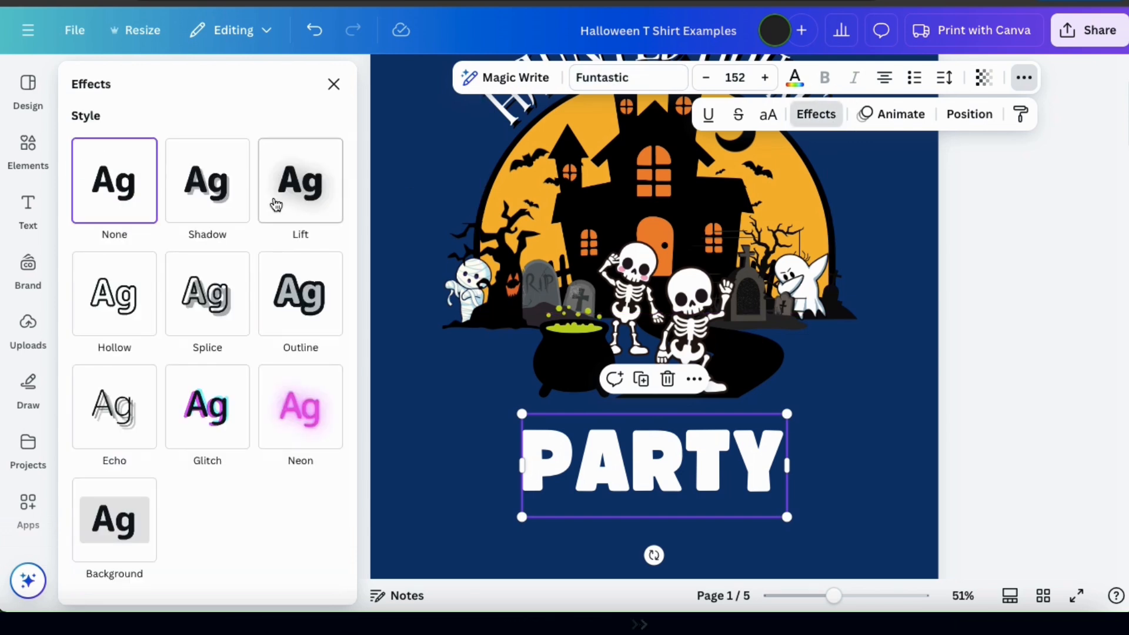
pyautogui.click(217, 191)
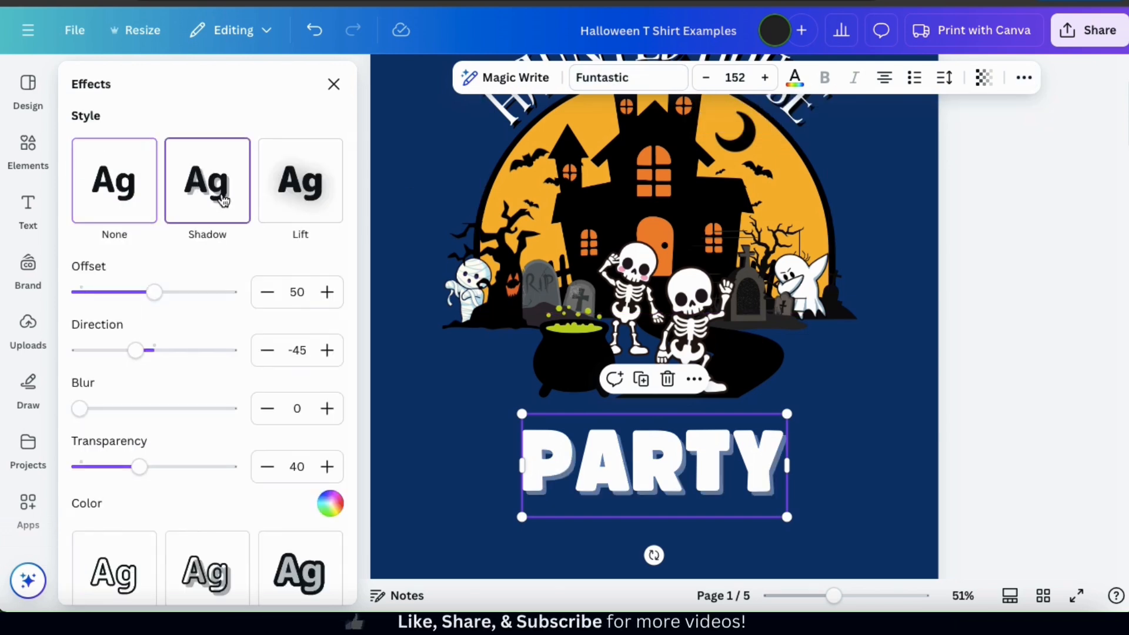
pyautogui.click(330, 503)
pyautogui.click(154, 304)
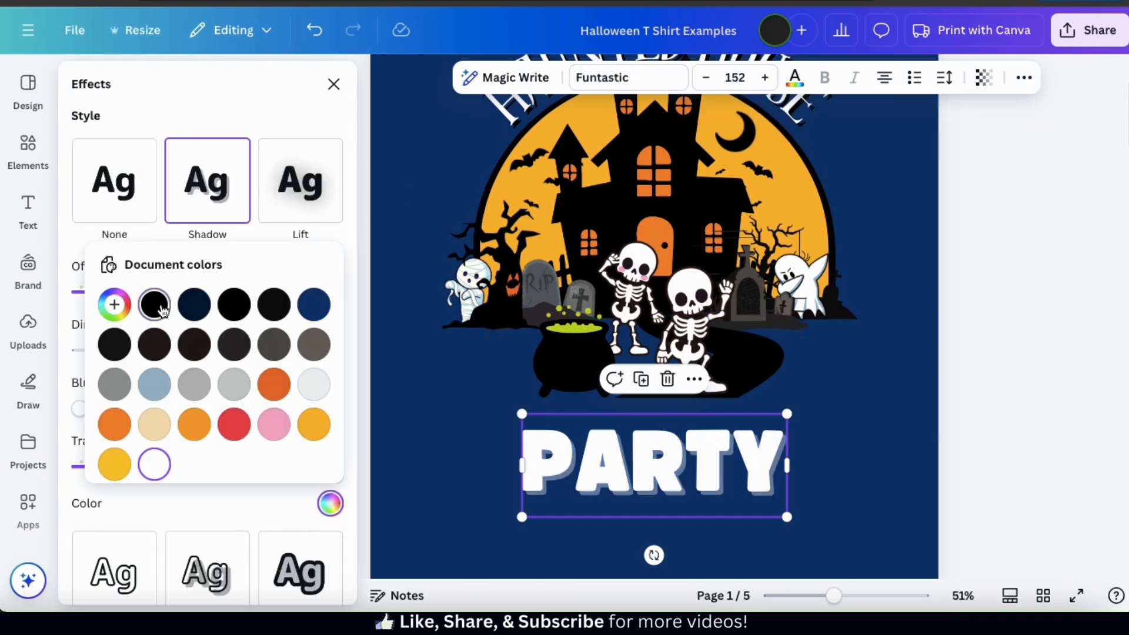
pyautogui.click(193, 498)
pyautogui.moveTo(174, 301); pyautogui.dragTo(174, 294)
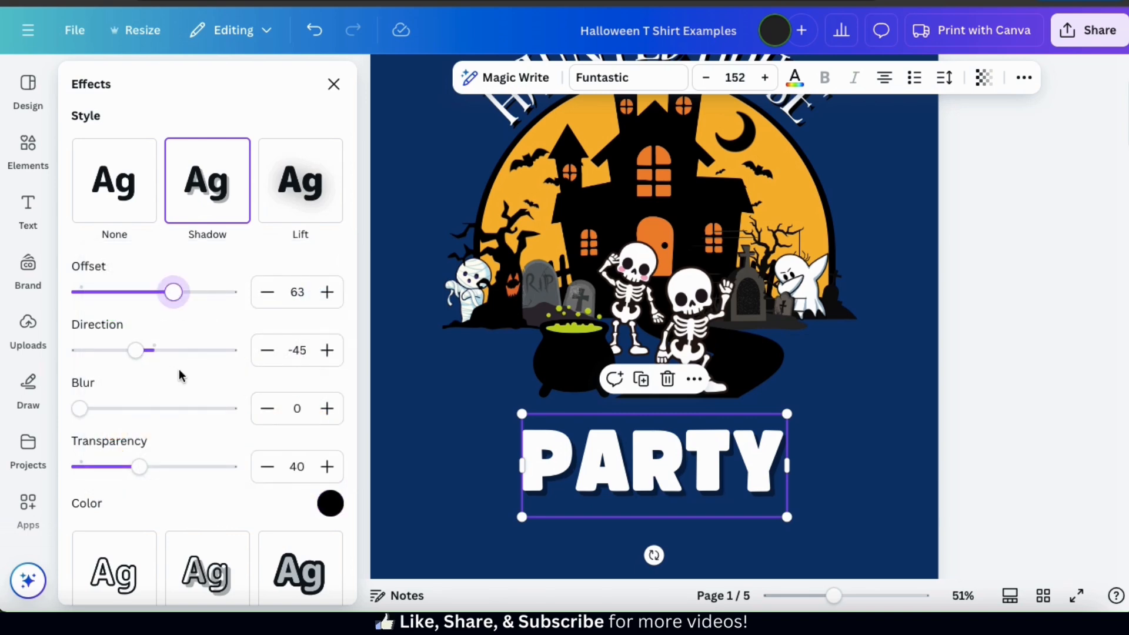
pyautogui.moveTo(206, 466); pyautogui.dragTo(247, 468)
pyautogui.scroll(-2, 964, 318)
pyautogui.click(968, 321)
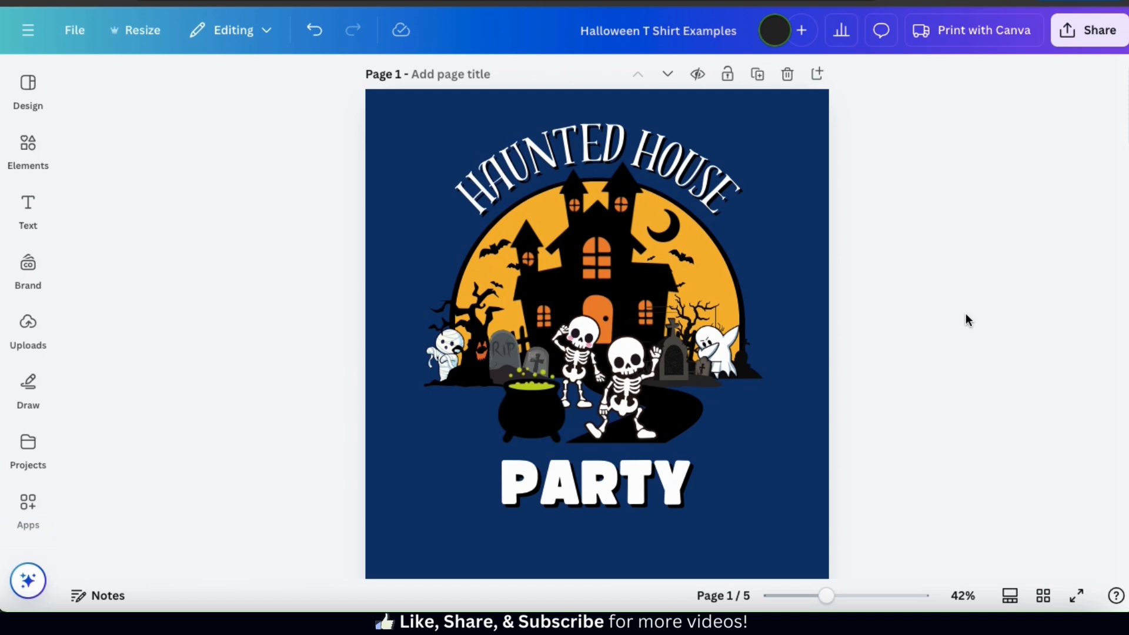
# Step: Change the curved "HAUNTED HOUSE" text's font to Funtastic to match "PARTY"
pyautogui.click(724, 169)
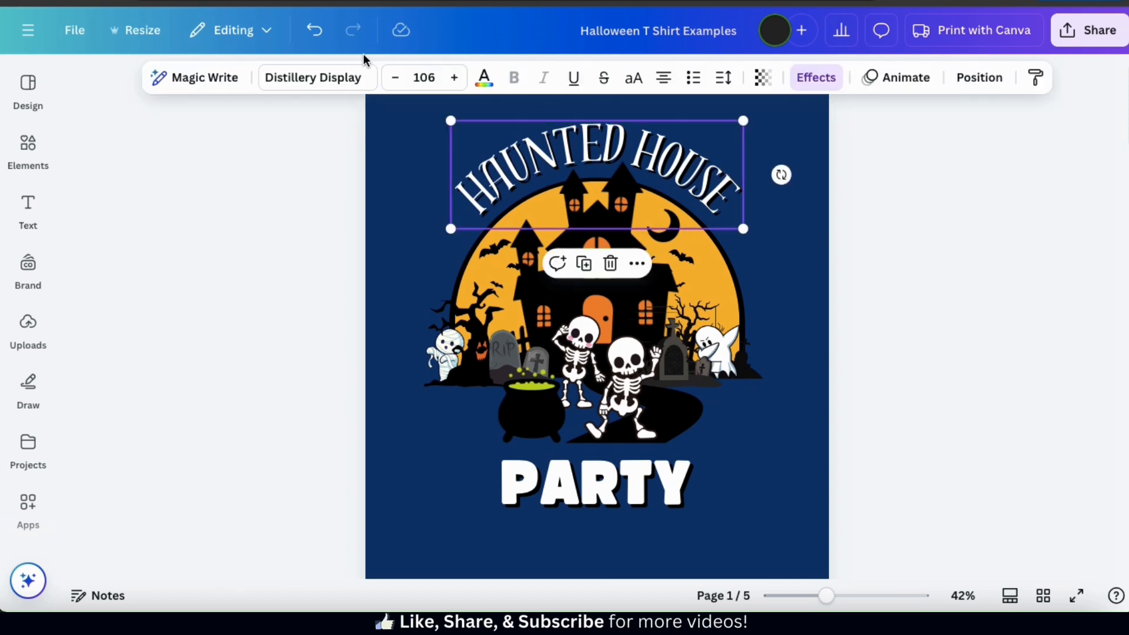
pyautogui.click(353, 76)
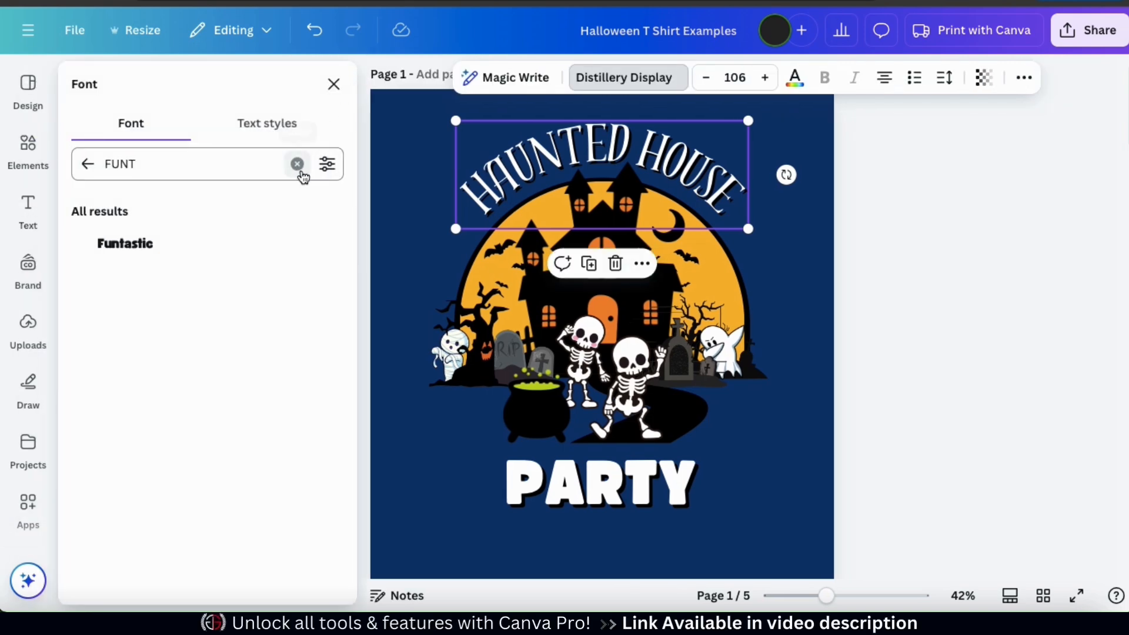
pyautogui.click(148, 253)
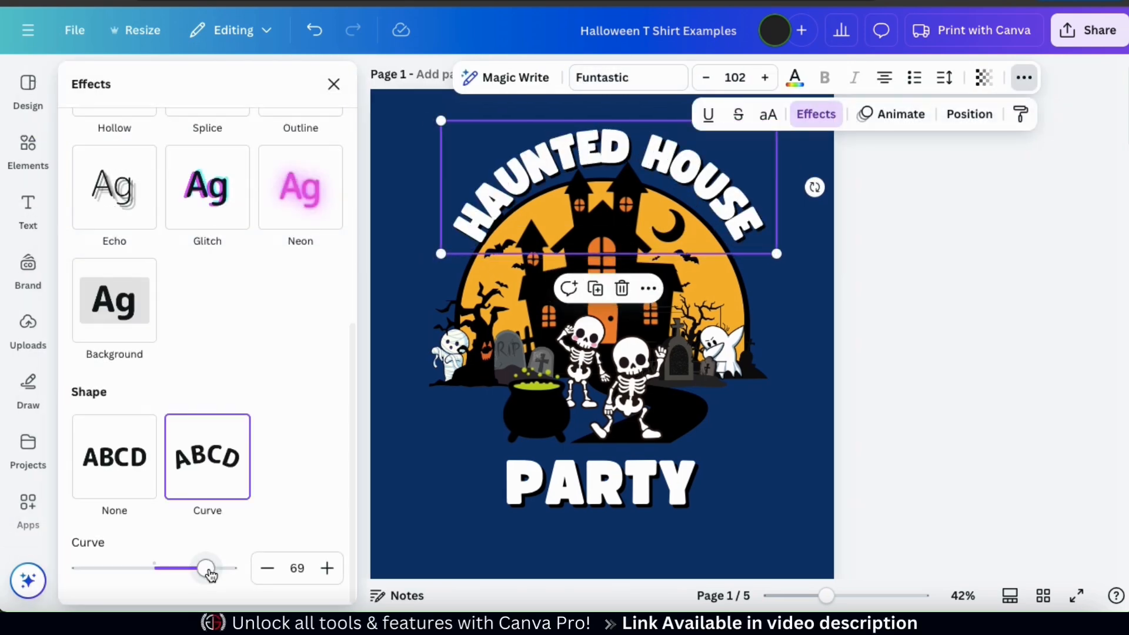
# Step: Reduce the "HAUNTED HOUSE" text's curve to 60 and deselect it
pyautogui.moveTo(207, 570); pyautogui.dragTo(200, 568)
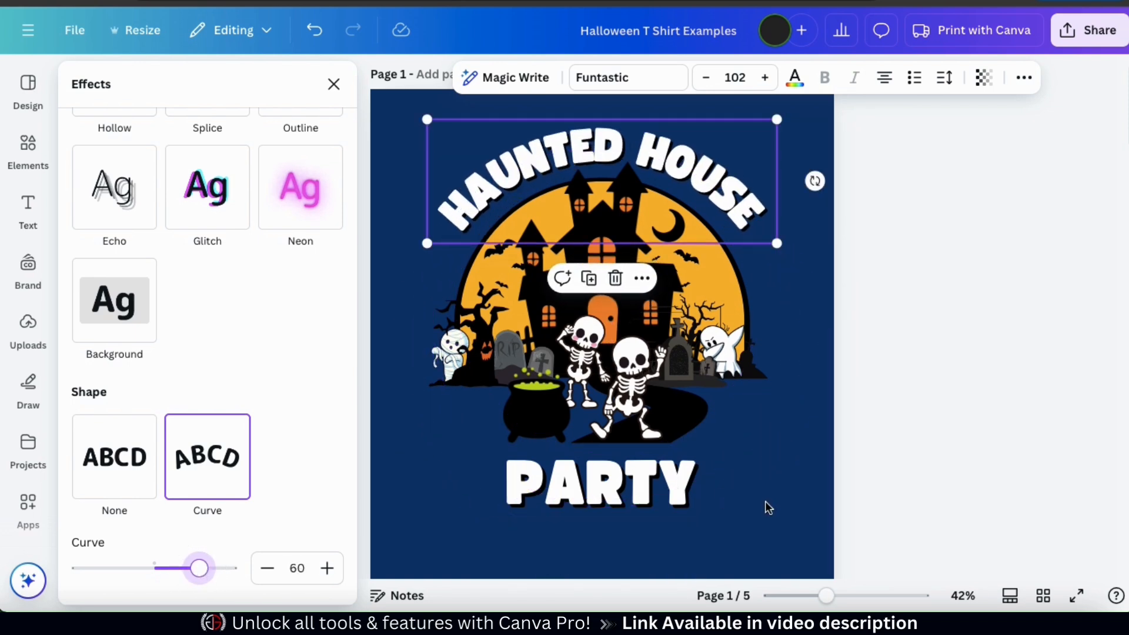
pyautogui.click(765, 501)
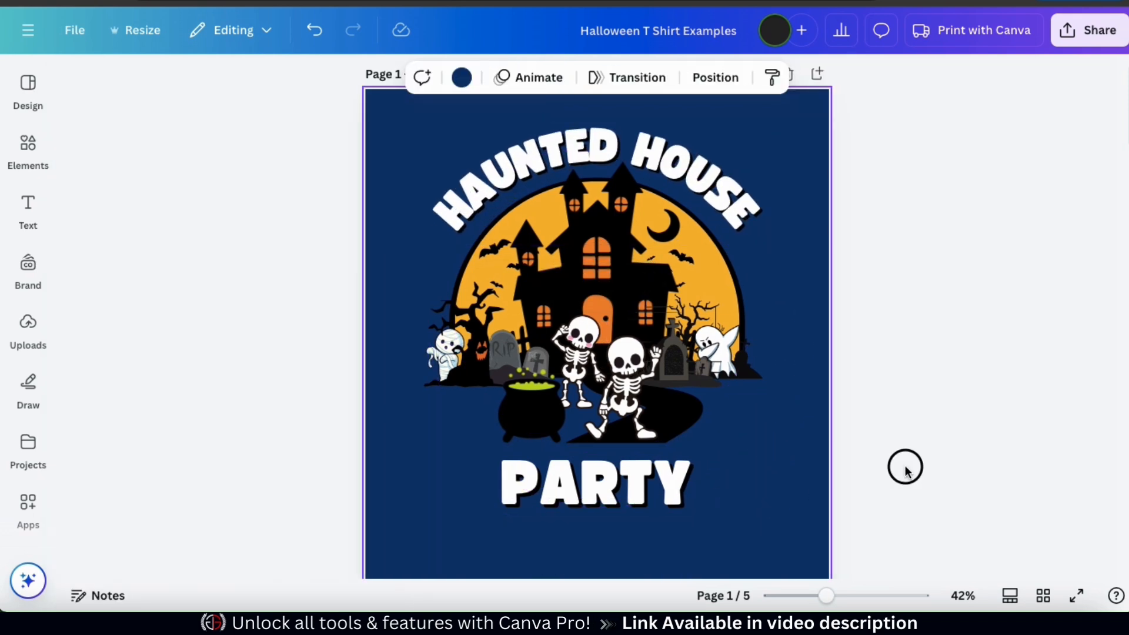
pyautogui.click(905, 464)
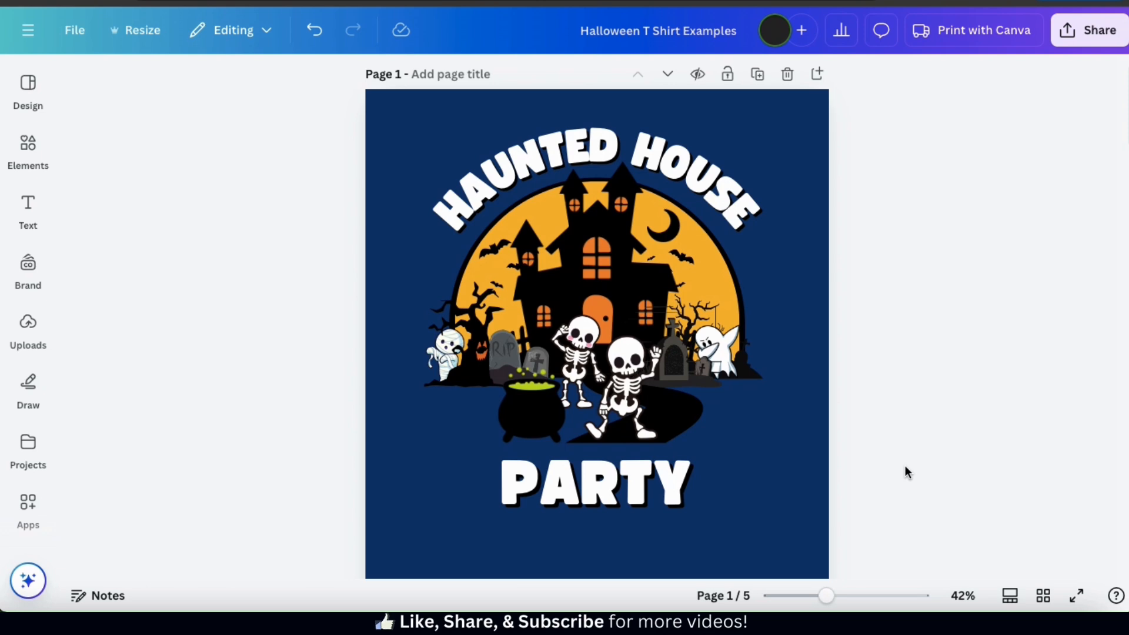
# Step: Preview the haunted house design on a printed women's T-shirt in enlarged mockups from several angles
pyautogui.click(983, 43)
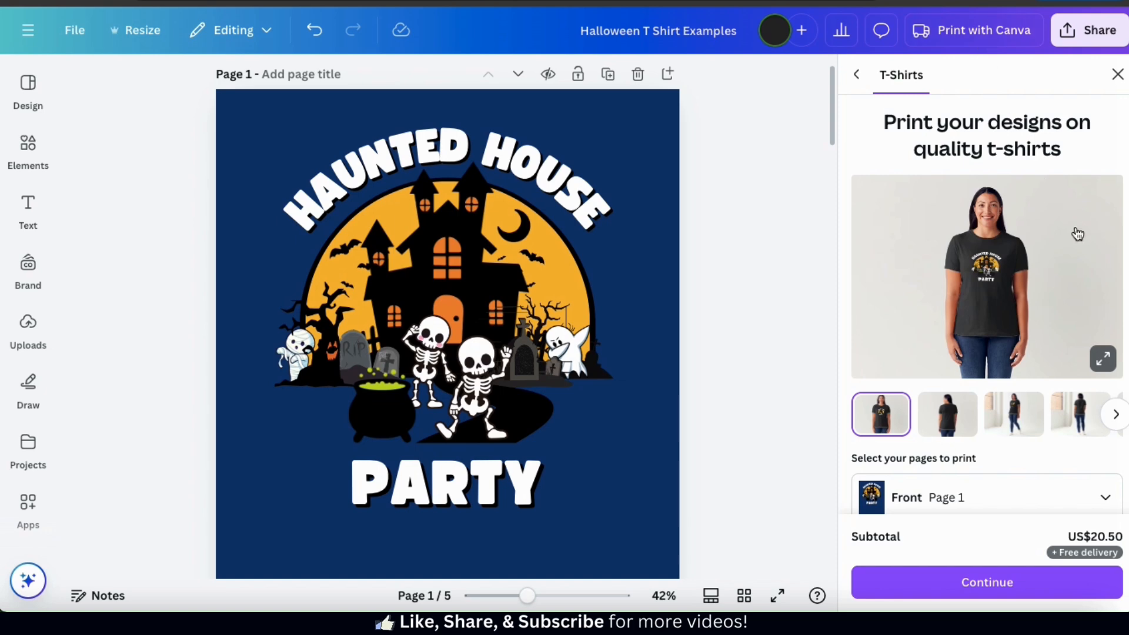
pyautogui.click(1104, 358)
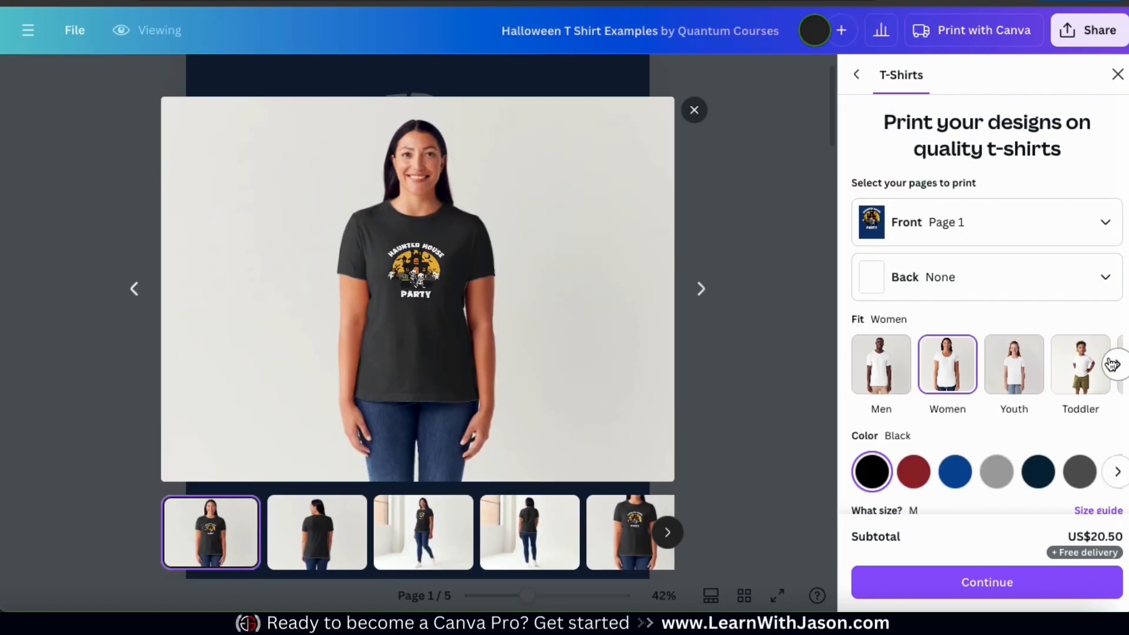
pyautogui.click(433, 535)
pyautogui.click(627, 525)
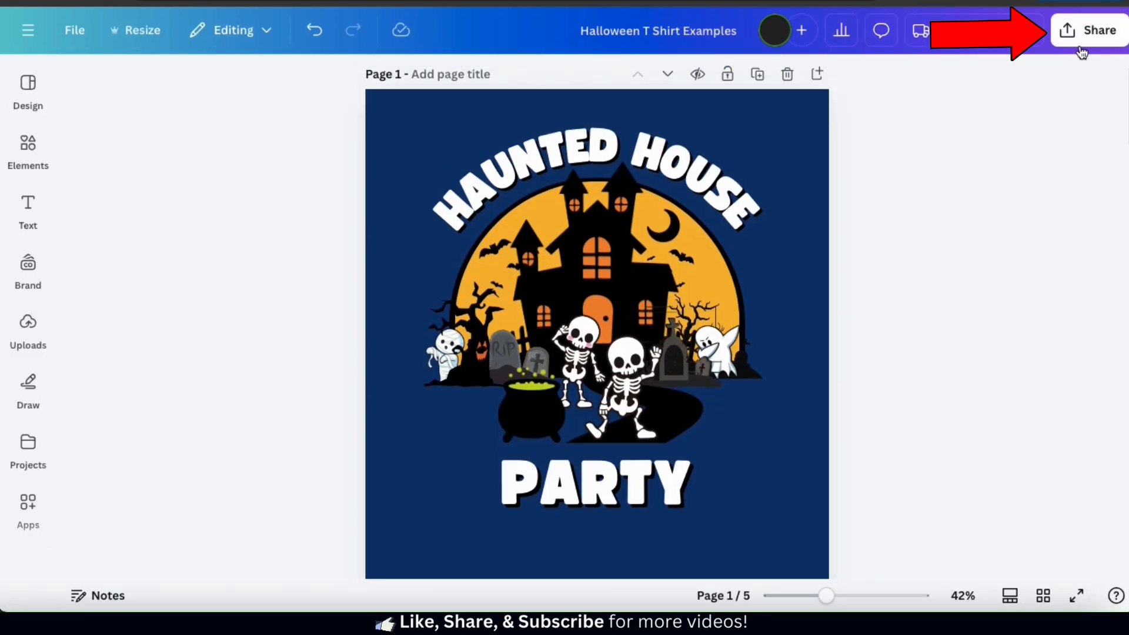
# Step: Download page 1 as a PNG with a transparent background at size 2.25 (3,500 × 4,500 px)
pyautogui.click(1106, 43)
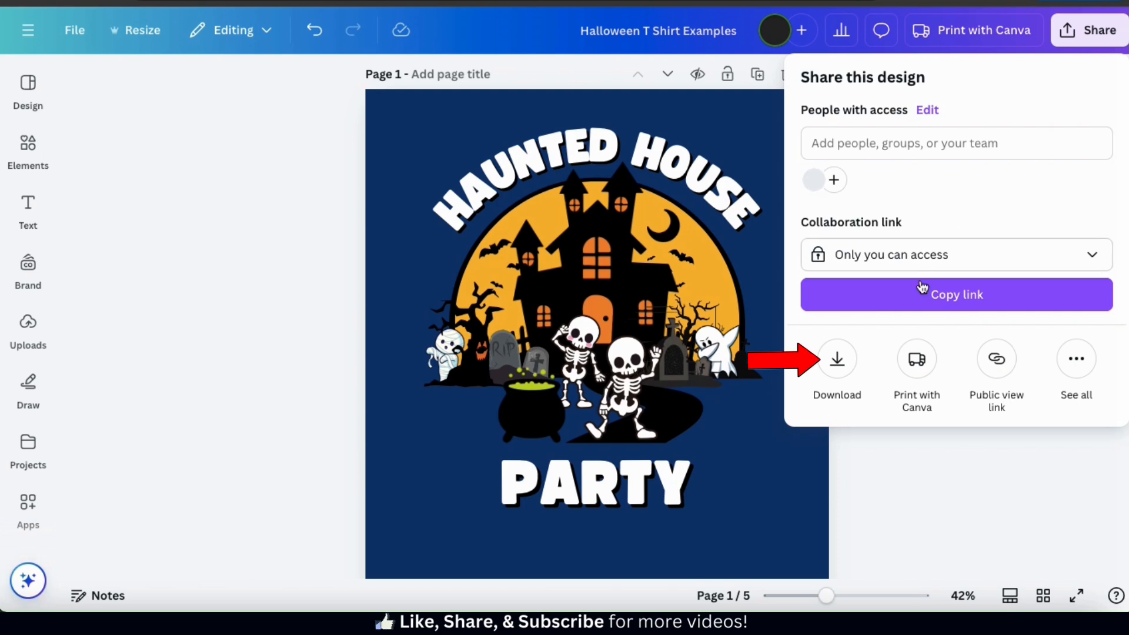
pyautogui.click(837, 359)
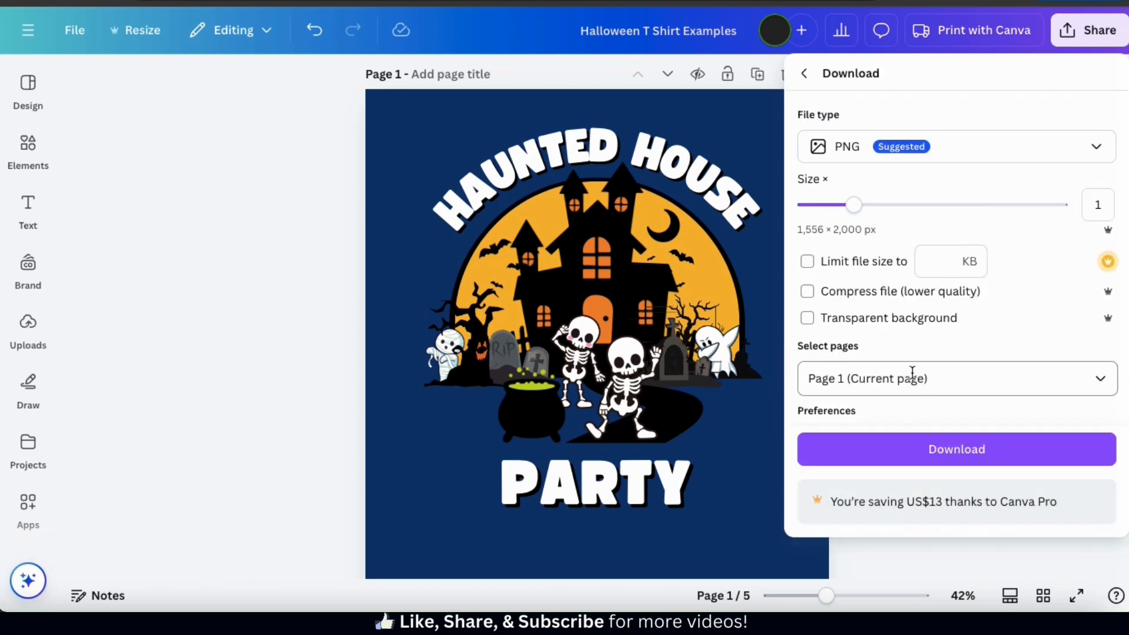
pyautogui.click(911, 374)
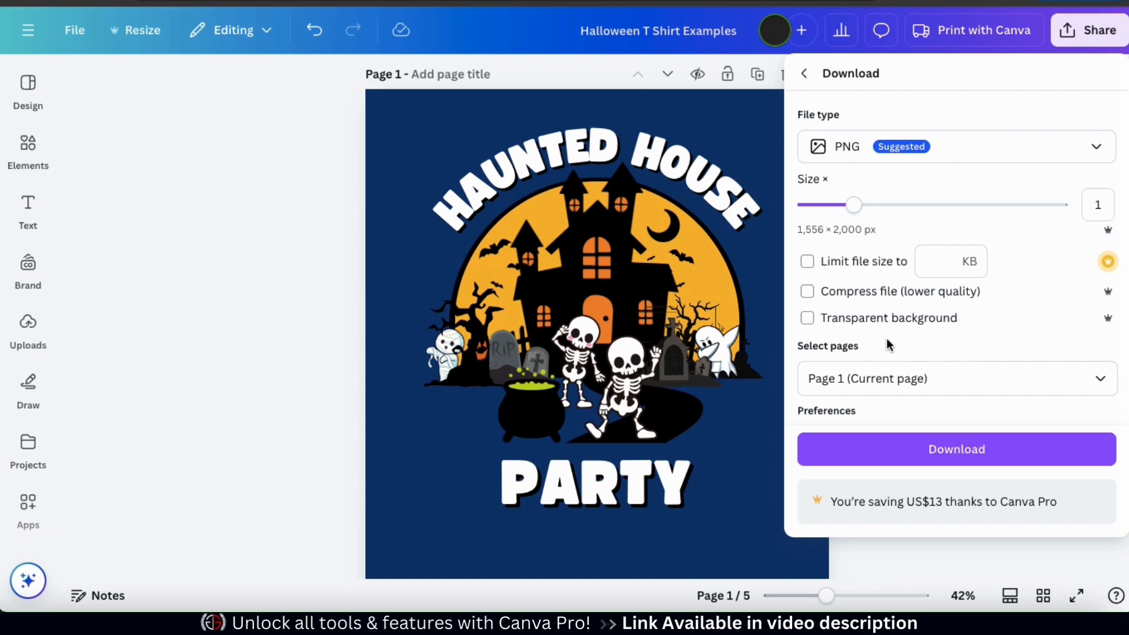
pyautogui.click(850, 328)
pyautogui.click(810, 322)
pyautogui.moveTo(854, 206); pyautogui.dragTo(981, 213)
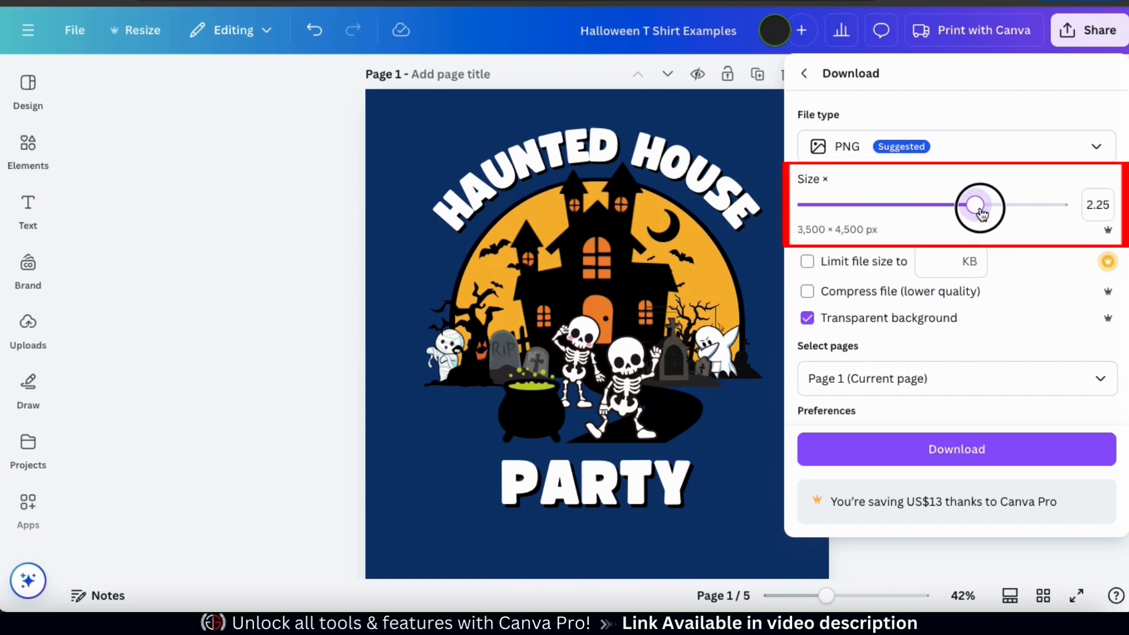
pyautogui.click(1008, 233)
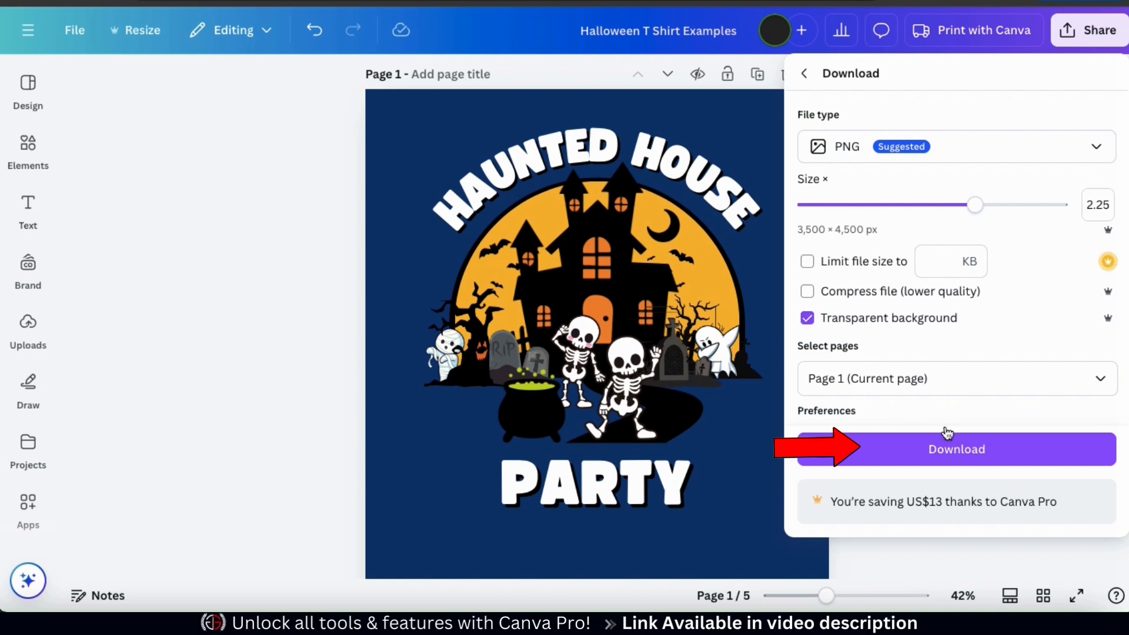
pyautogui.click(933, 462)
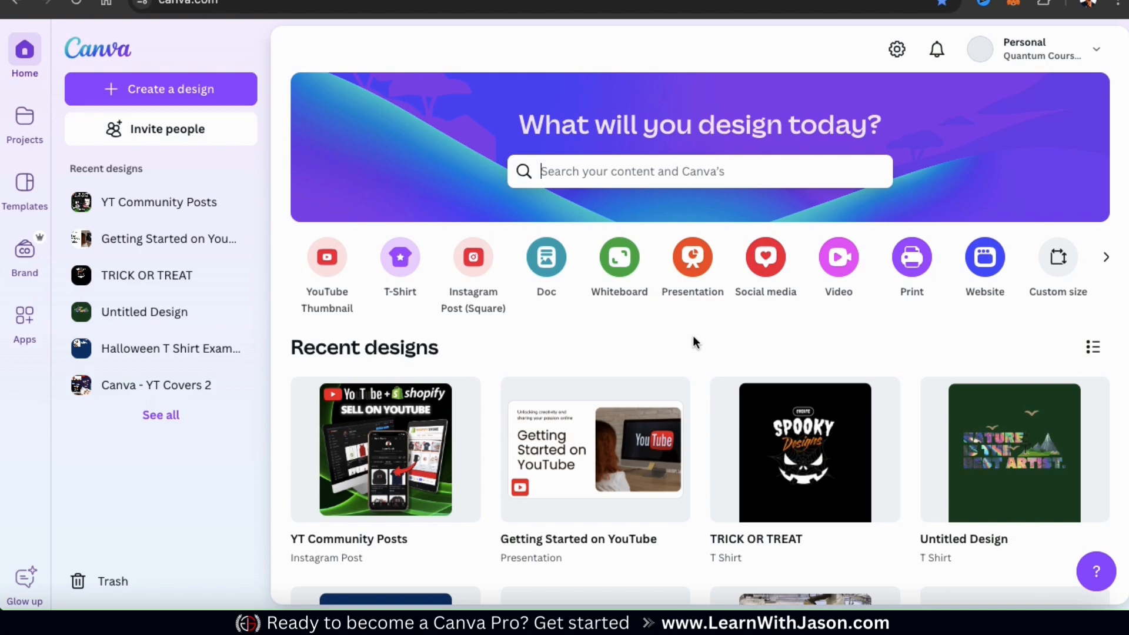
# Step: Search for "Halloween T-shirt" from the home page, open the Halloween T-Shirt 14 × 18 in category, and create a blank design
pyautogui.click(684, 174)
pyautogui.write('H')
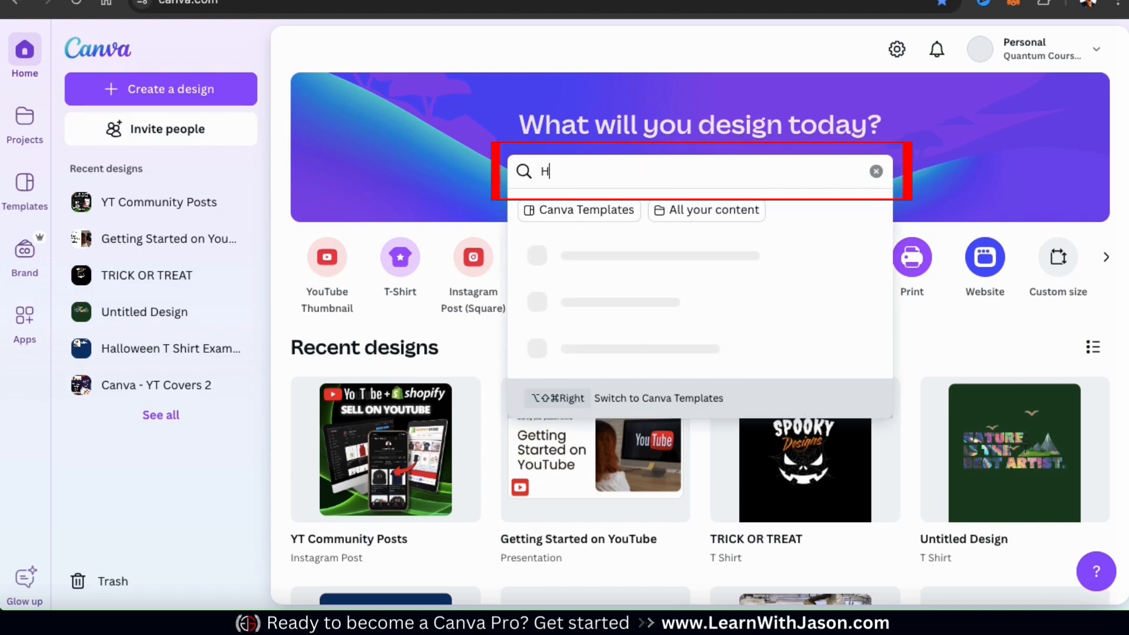
pyautogui.write('alloween T-shirt')
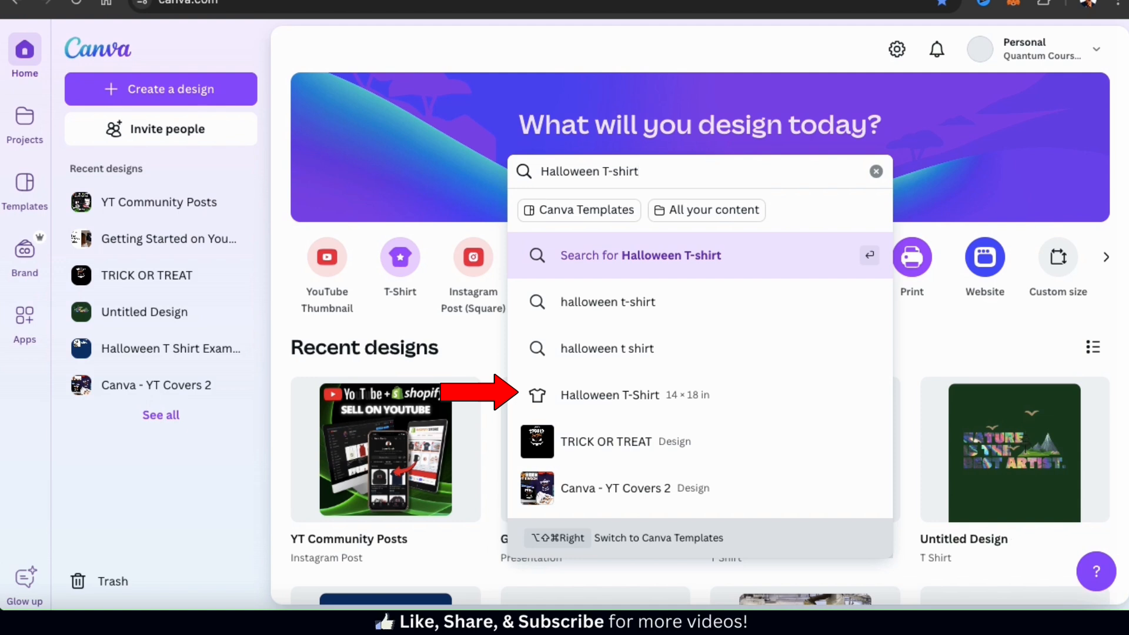
pyautogui.click(608, 407)
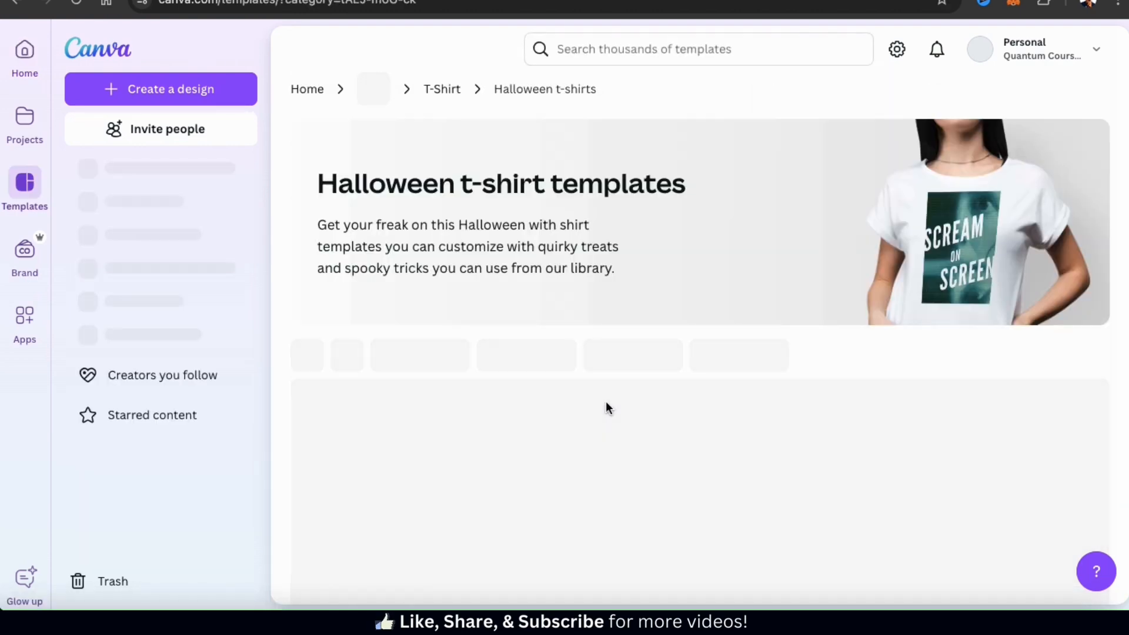
pyautogui.scroll(-3, 616, 415)
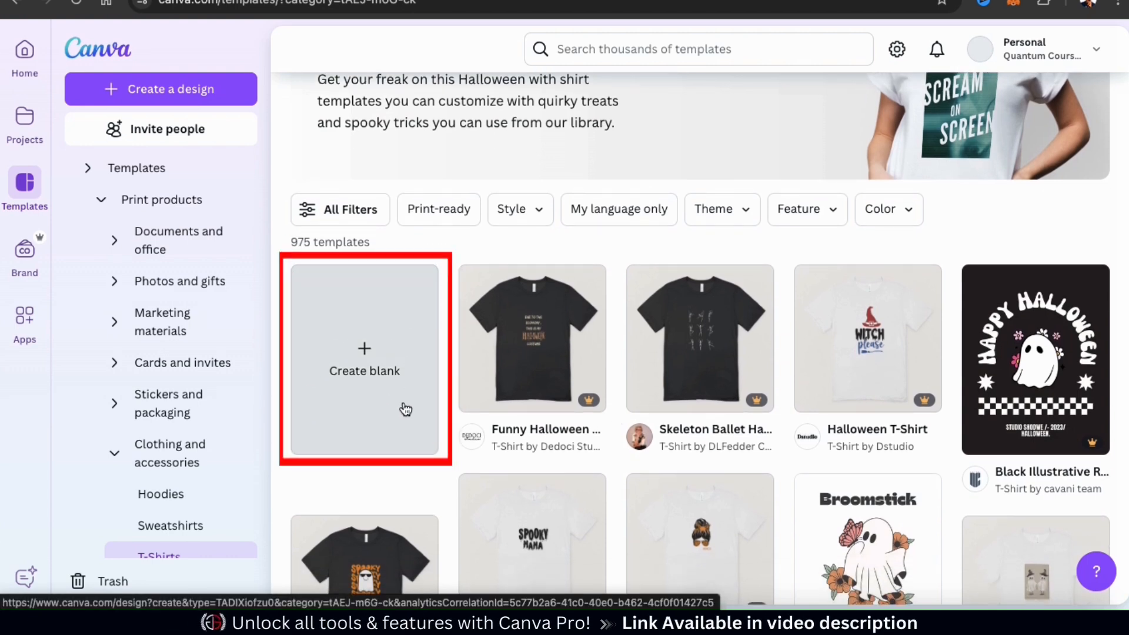
pyautogui.click(369, 397)
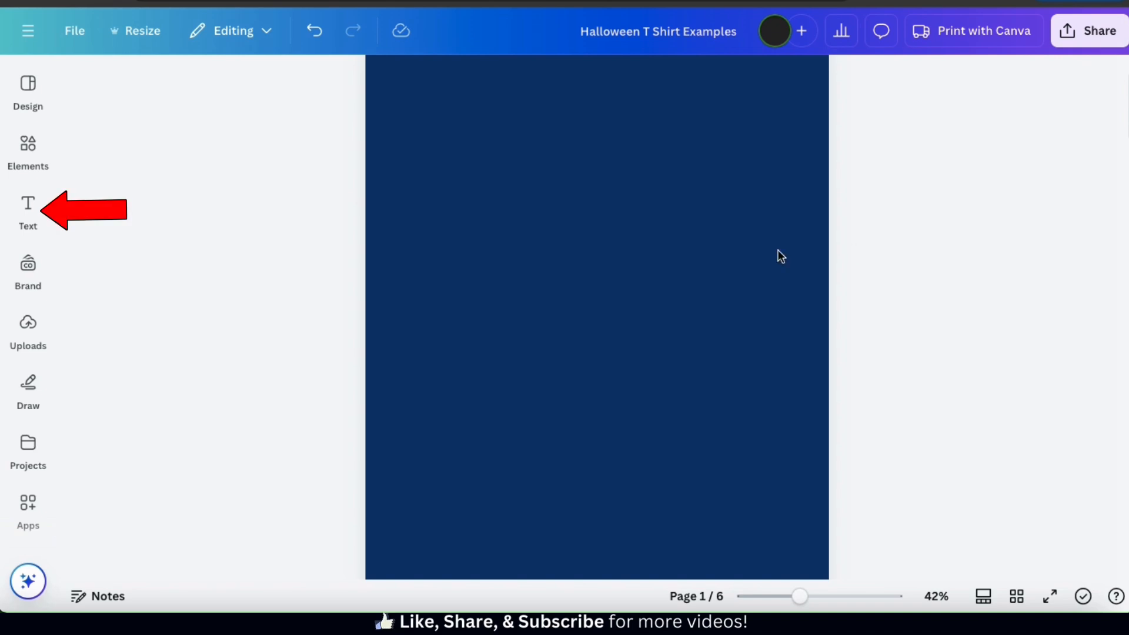
# Step: Add the subheadings "I'm just here" and "for the" on the blank page, left-aligning the second line
pyautogui.click(39, 219)
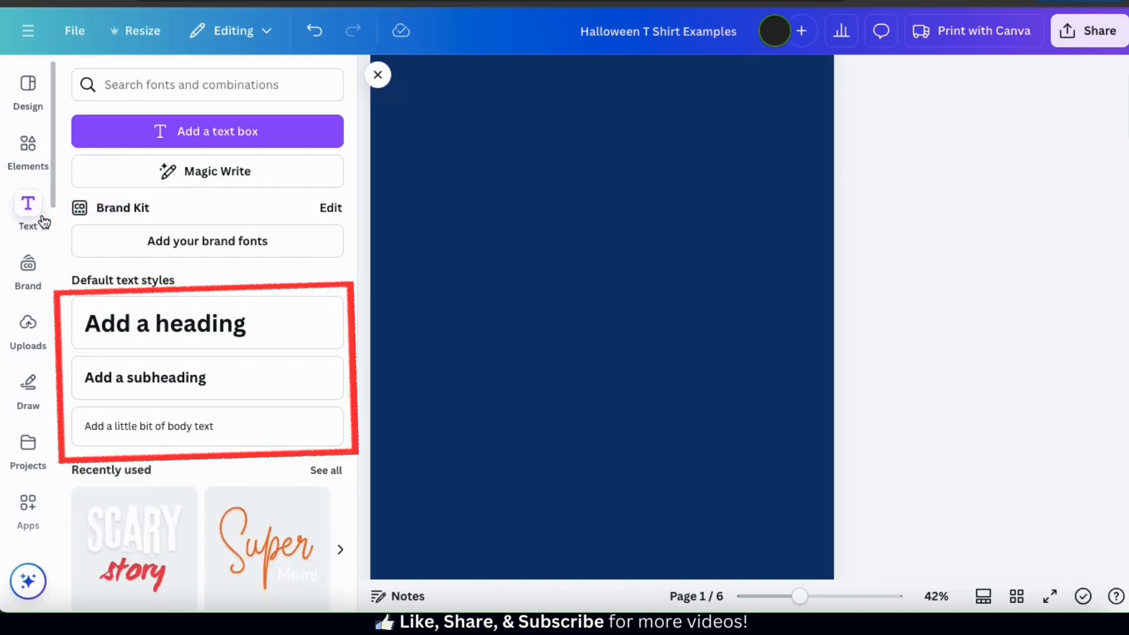
pyautogui.click(146, 374)
pyautogui.write("I'm just here")
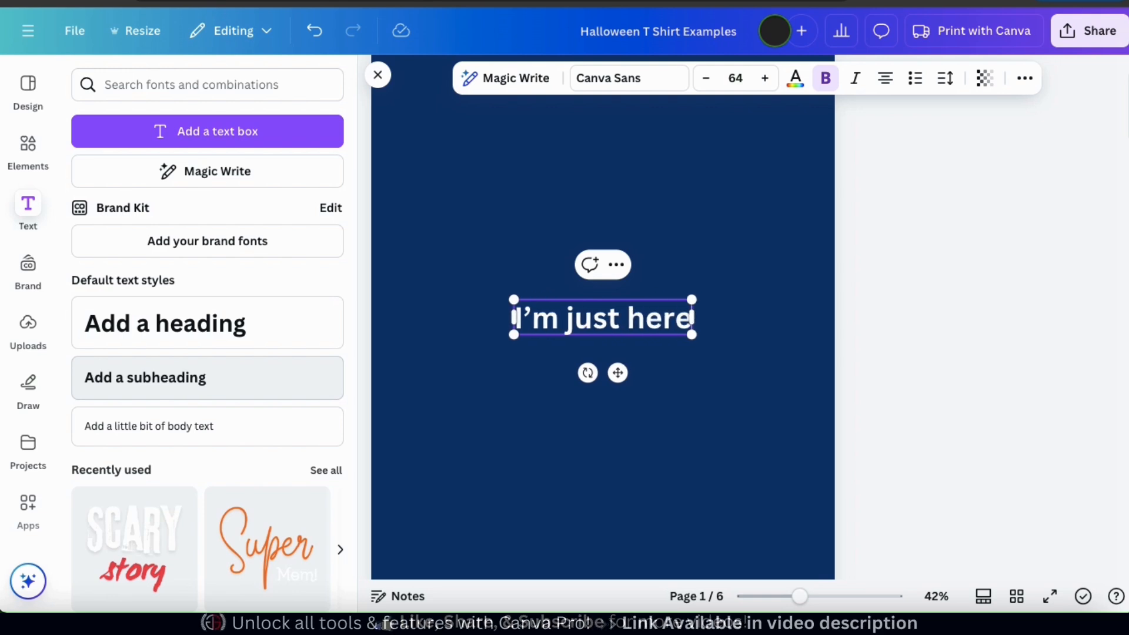
pyautogui.click(151, 379)
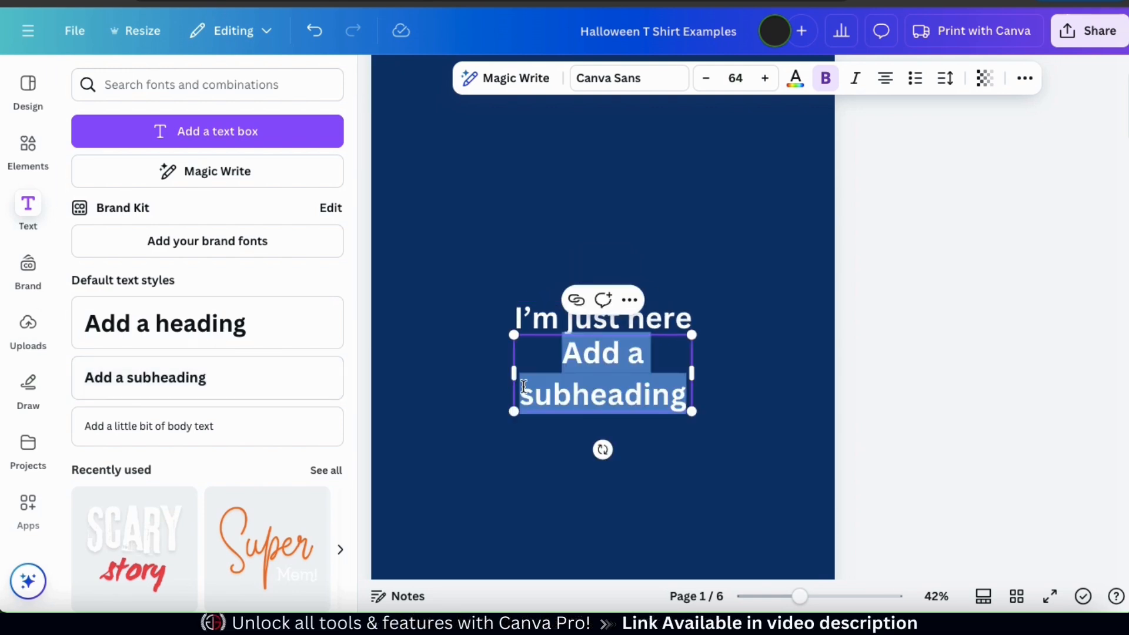
pyautogui.write('for the')
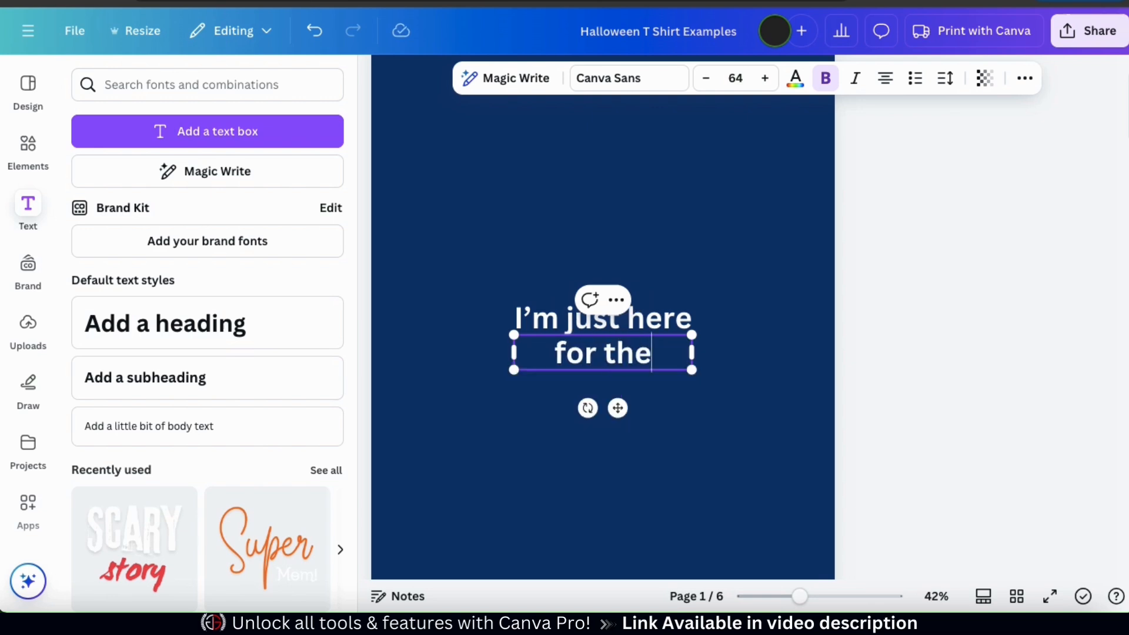
pyautogui.click(885, 83)
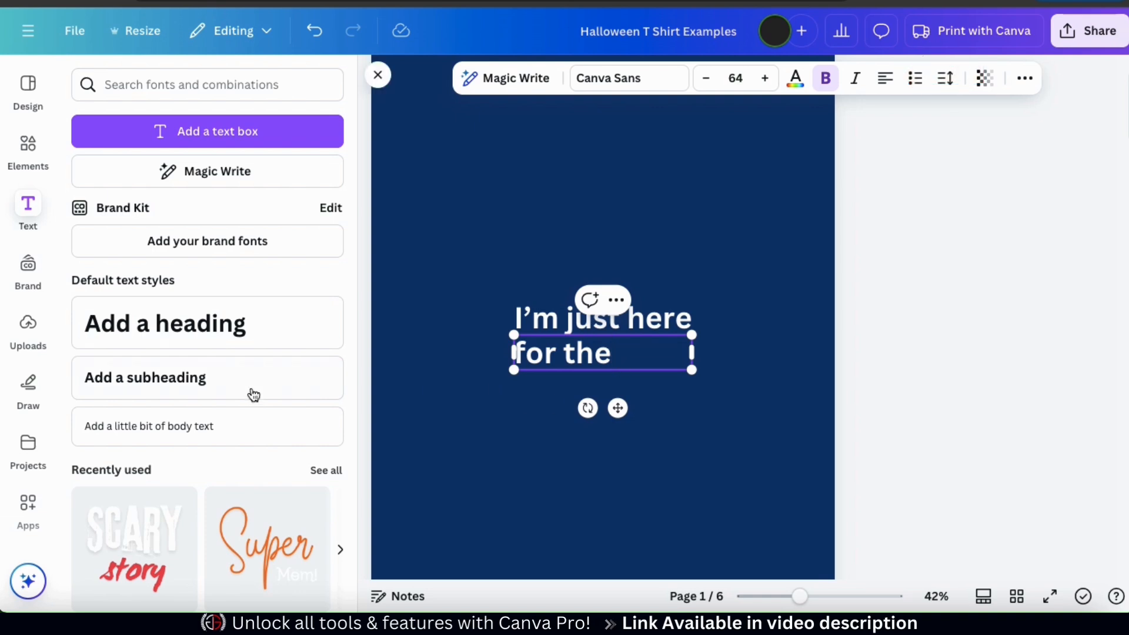
# Step: Add a left-aligned subheading "BOO's" as the third line, enlarge it, and arrange the three lines on the page's right half
pyautogui.click(209, 367)
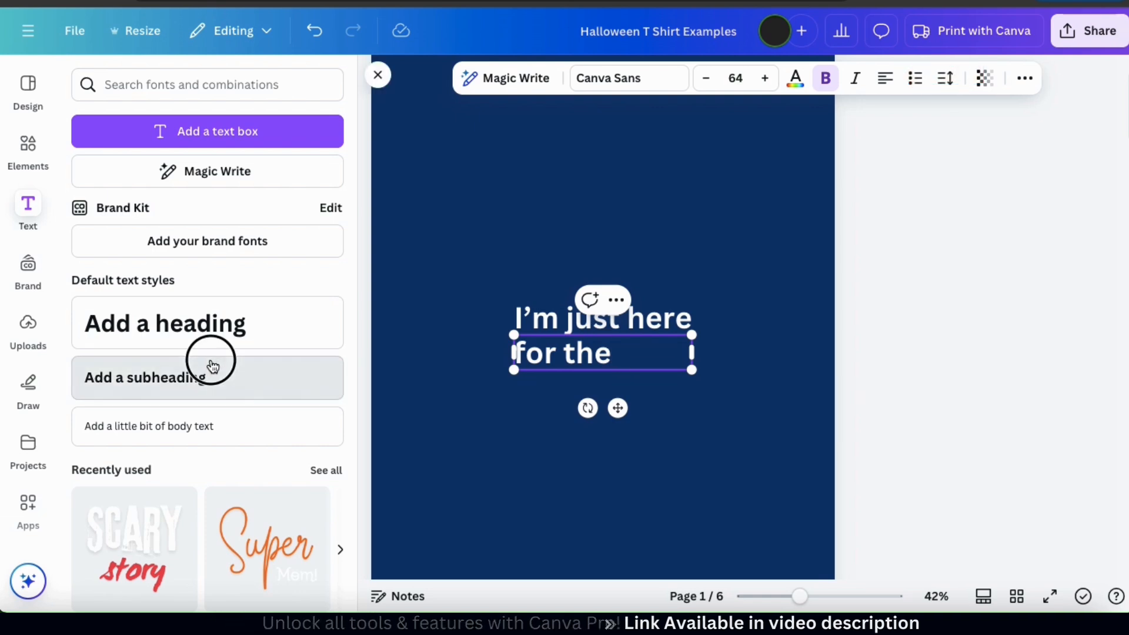
pyautogui.write("BOO's")
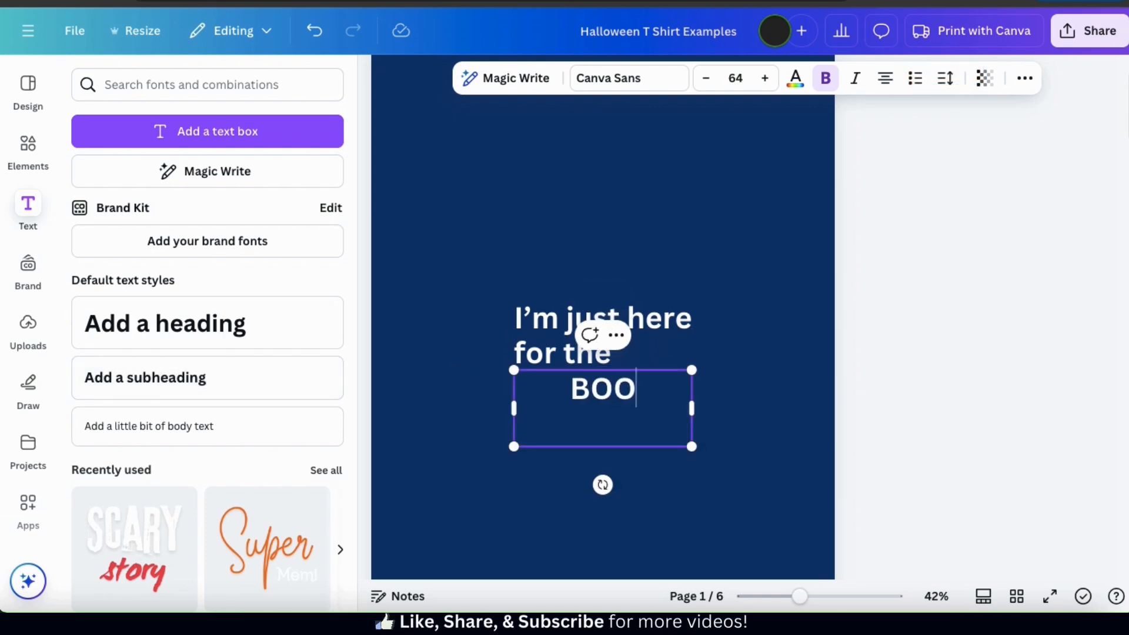
pyautogui.press('Escape')
pyautogui.click(887, 76)
pyautogui.moveTo(692, 408); pyautogui.dragTo(738, 252)
pyautogui.moveTo(696, 323); pyautogui.dragTo(741, 314)
pyautogui.click(763, 430)
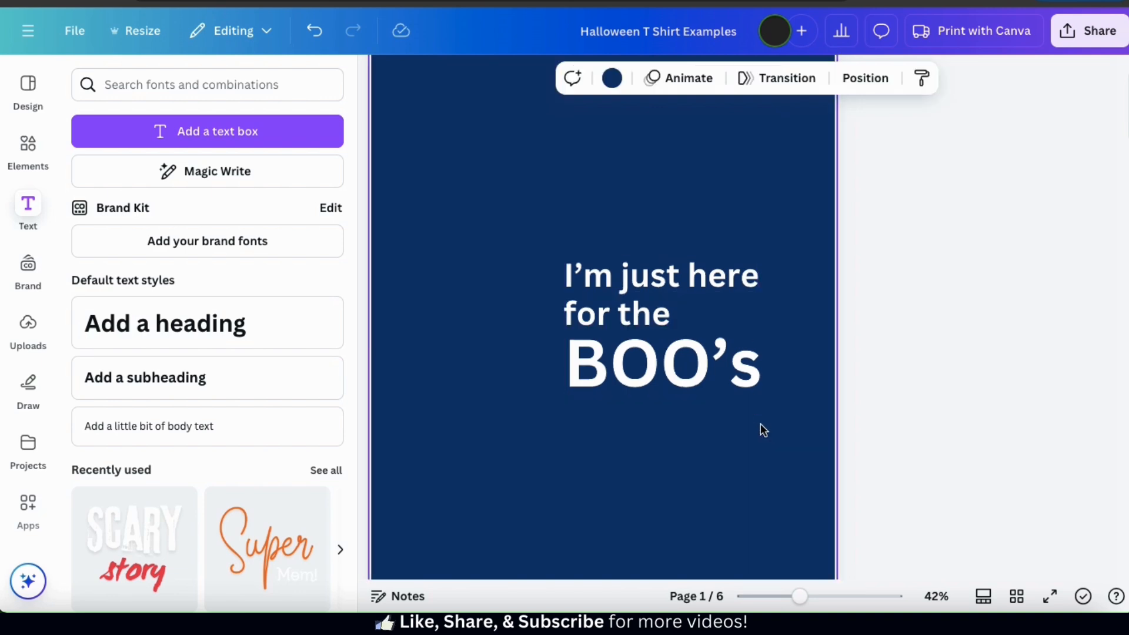
# Step: Set the font of "I'm just here" and "for the" to Swung Note and of "BOO's" to Funtastic
pyautogui.click(667, 273)
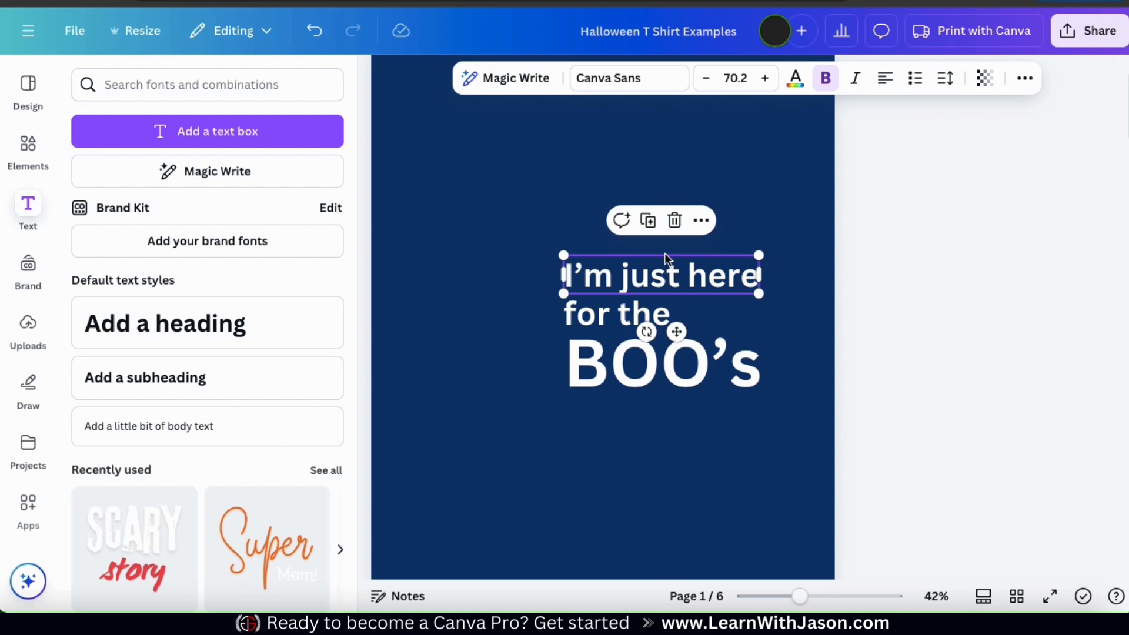
pyautogui.click(612, 82)
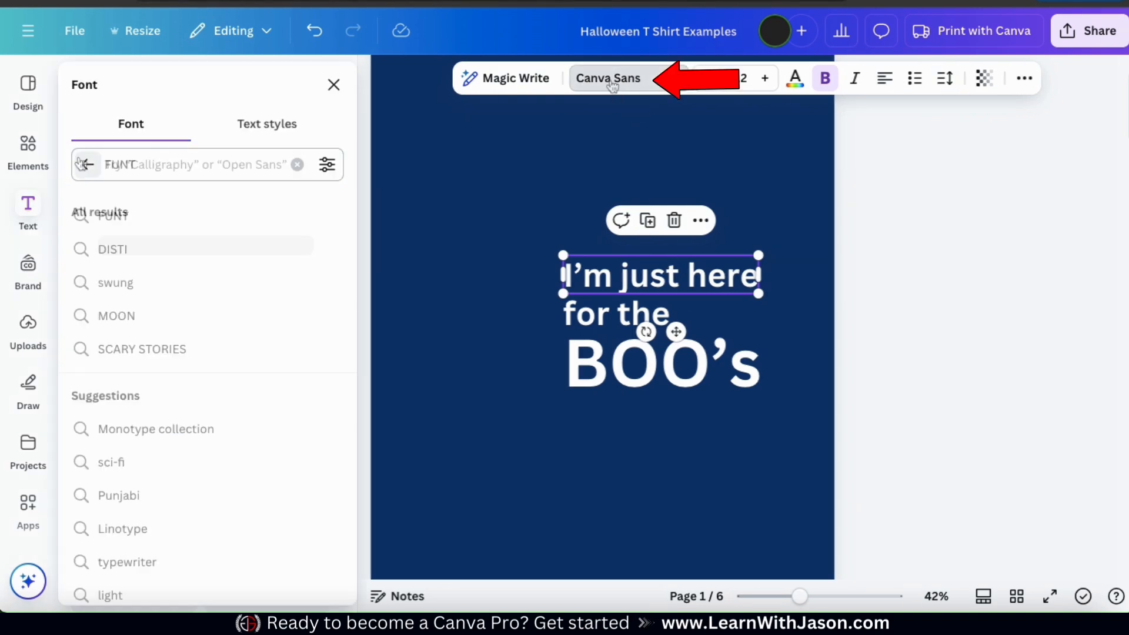
pyautogui.scroll(-3, 244, 323)
pyautogui.click(202, 398)
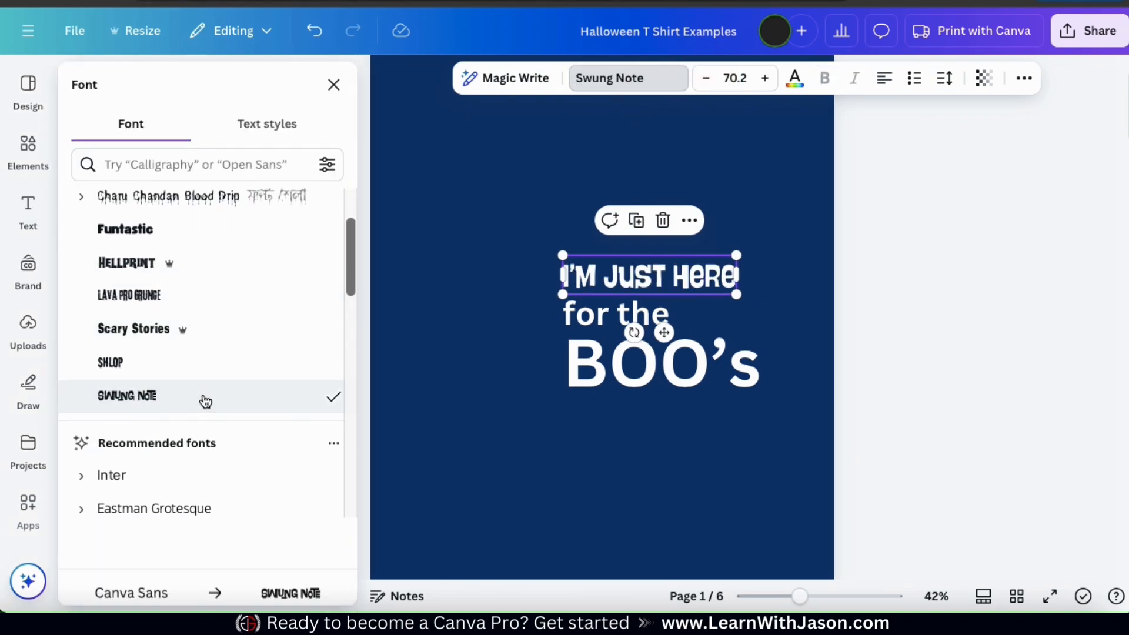
pyautogui.press('Tab')
pyautogui.click(185, 399)
pyautogui.press('Tab')
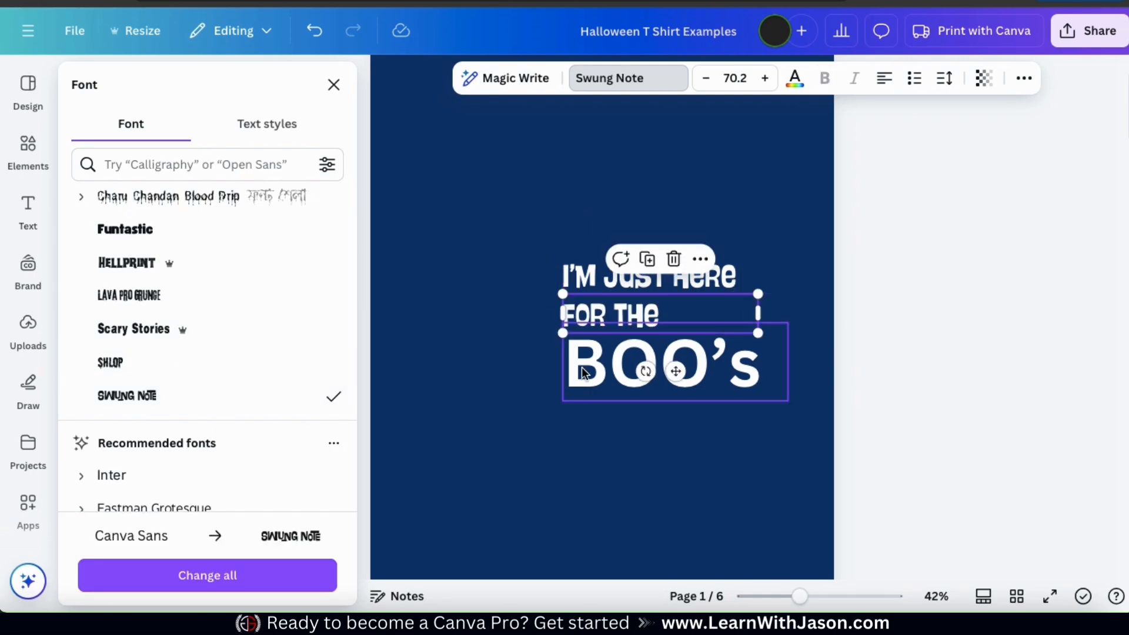
pyautogui.click(206, 232)
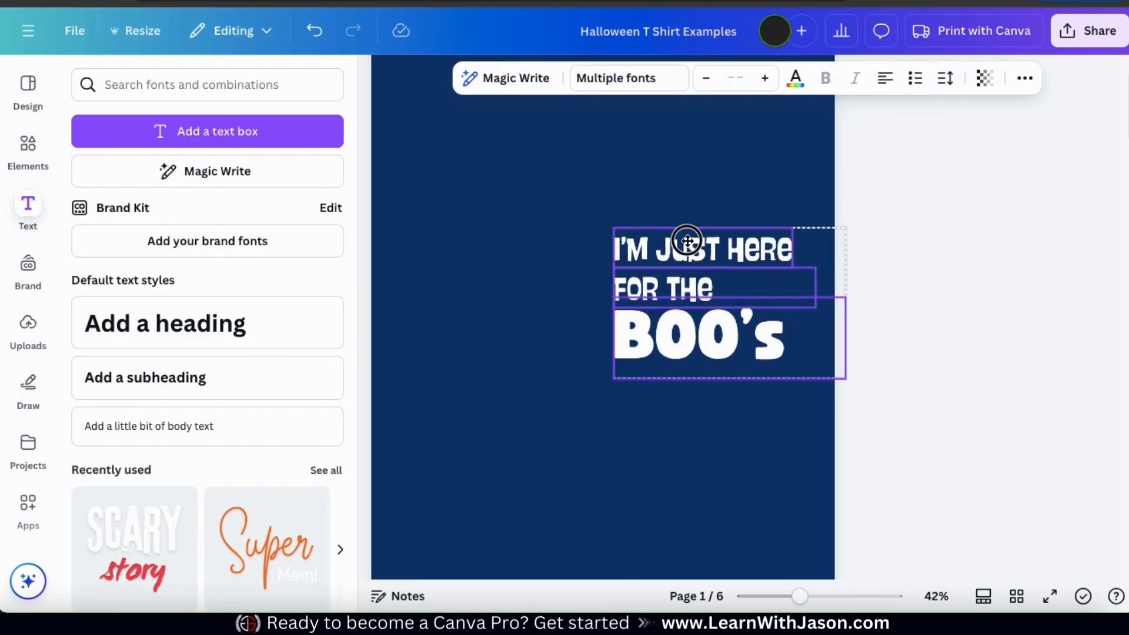
# Step: Move all three text lines together slightly above the middle of the page, near its right edge, and deselect them
pyautogui.moveTo(686, 243); pyautogui.dragTo(695, 223)
pyautogui.click(927, 329)
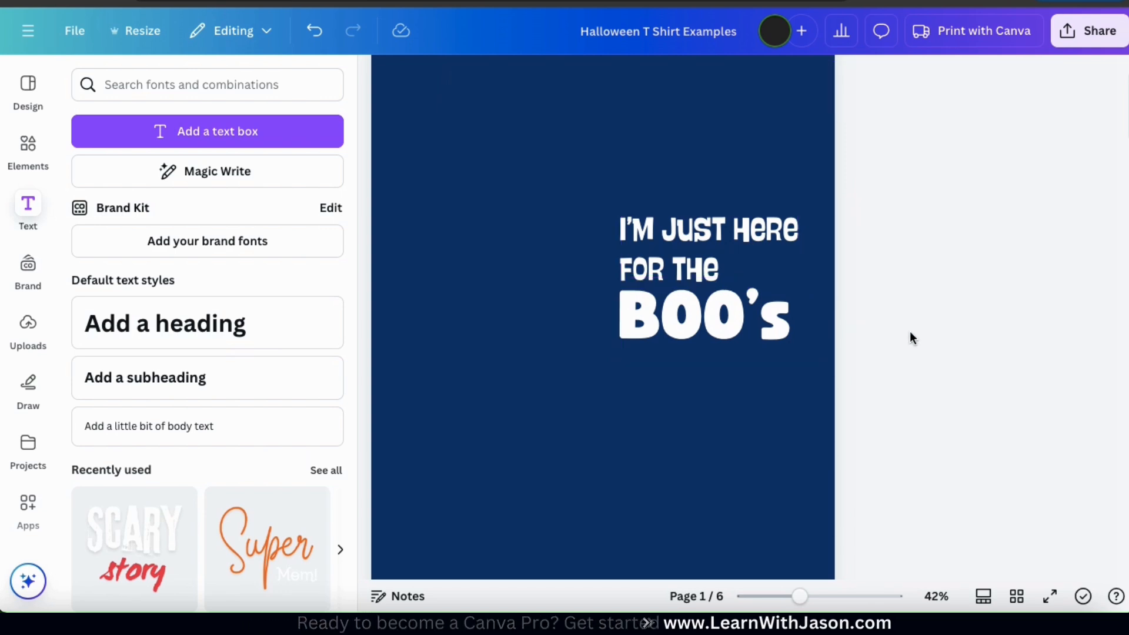
pyautogui.click(374, 80)
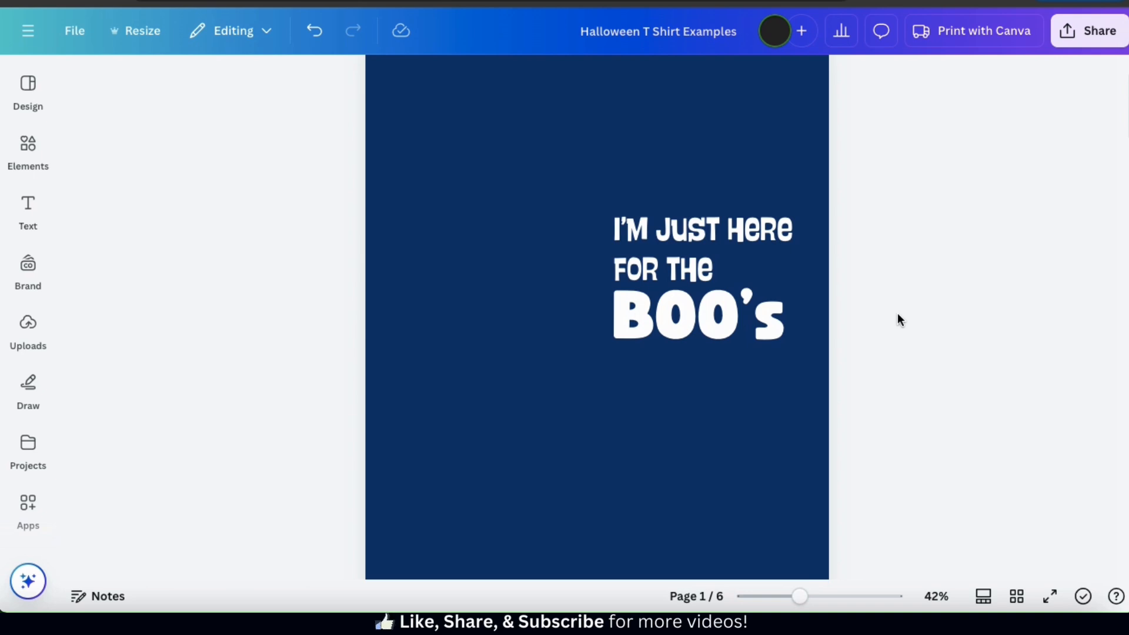
# Step: Find the Magic Media app by searching the Canva apps for "Magic Media" and open it
pyautogui.click(38, 528)
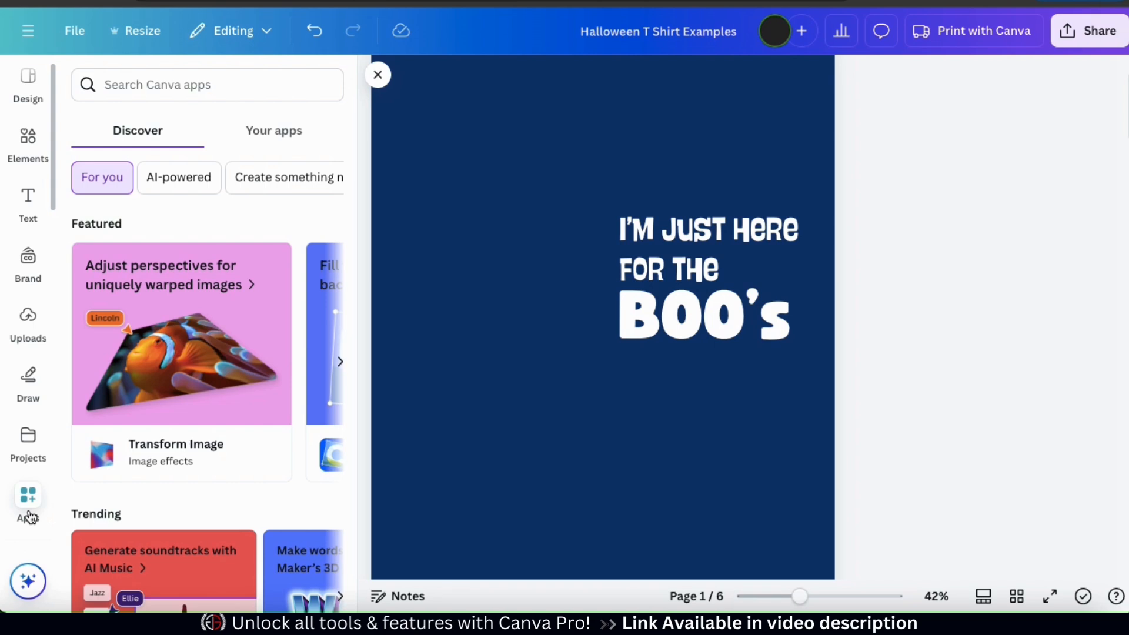
pyautogui.click(186, 88)
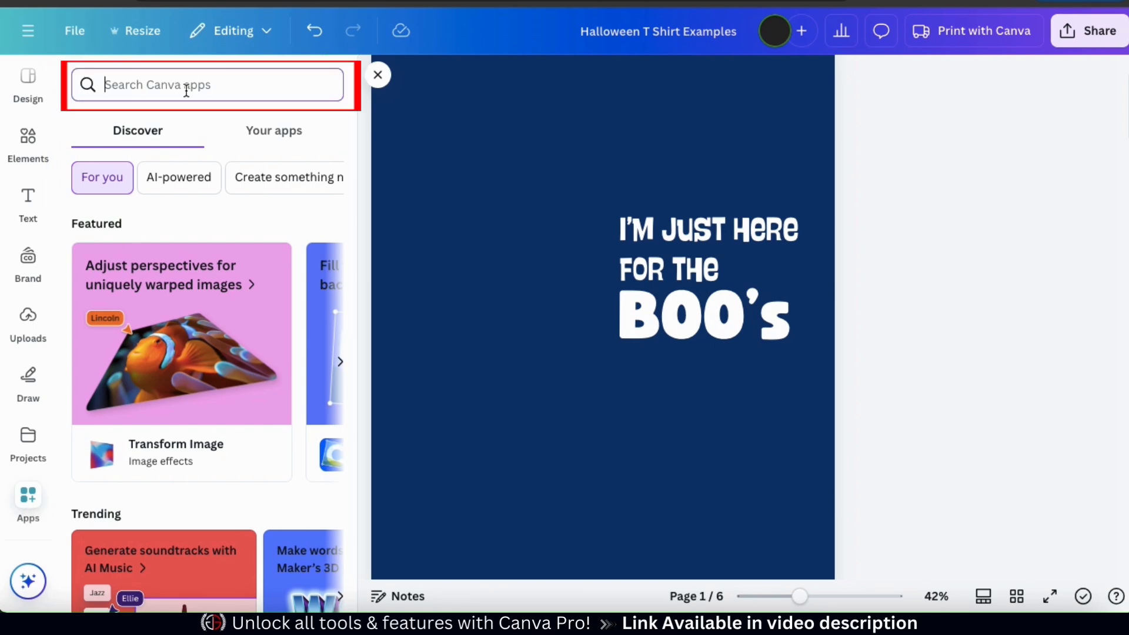
pyautogui.write('Ma')
pyautogui.press('BackSpace')
pyautogui.write('Media')
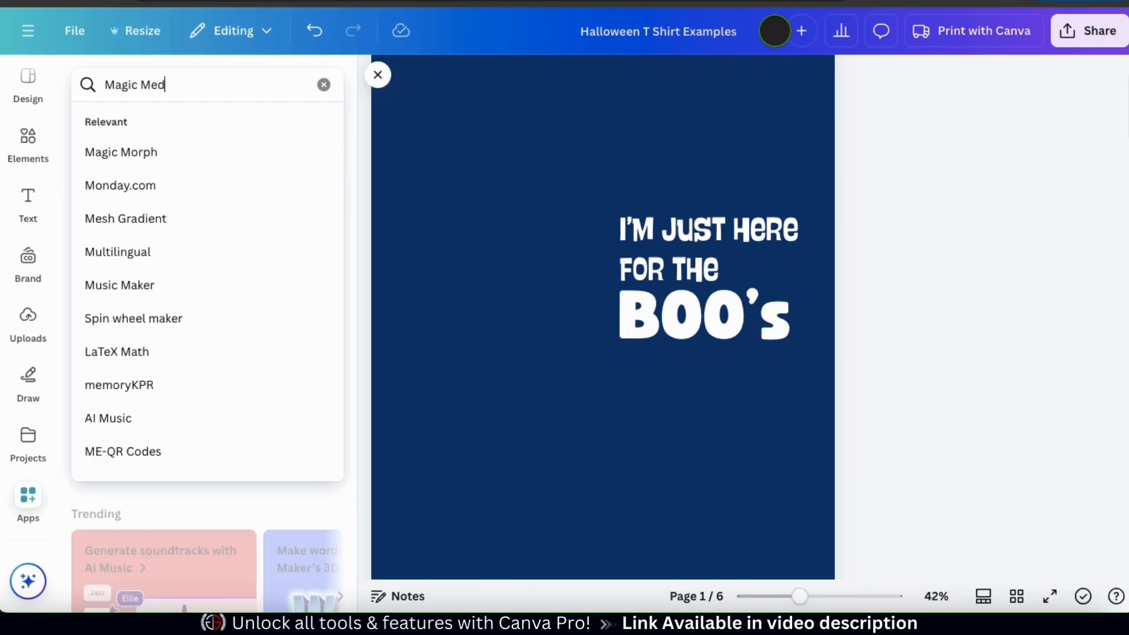
pyautogui.press('Return')
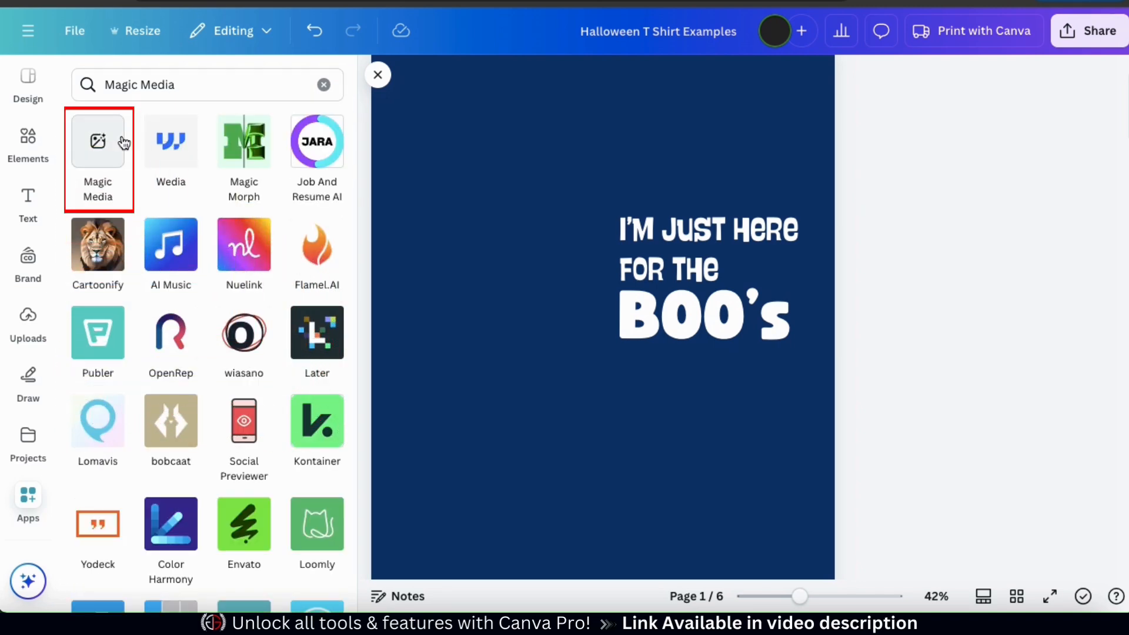
pyautogui.click(97, 159)
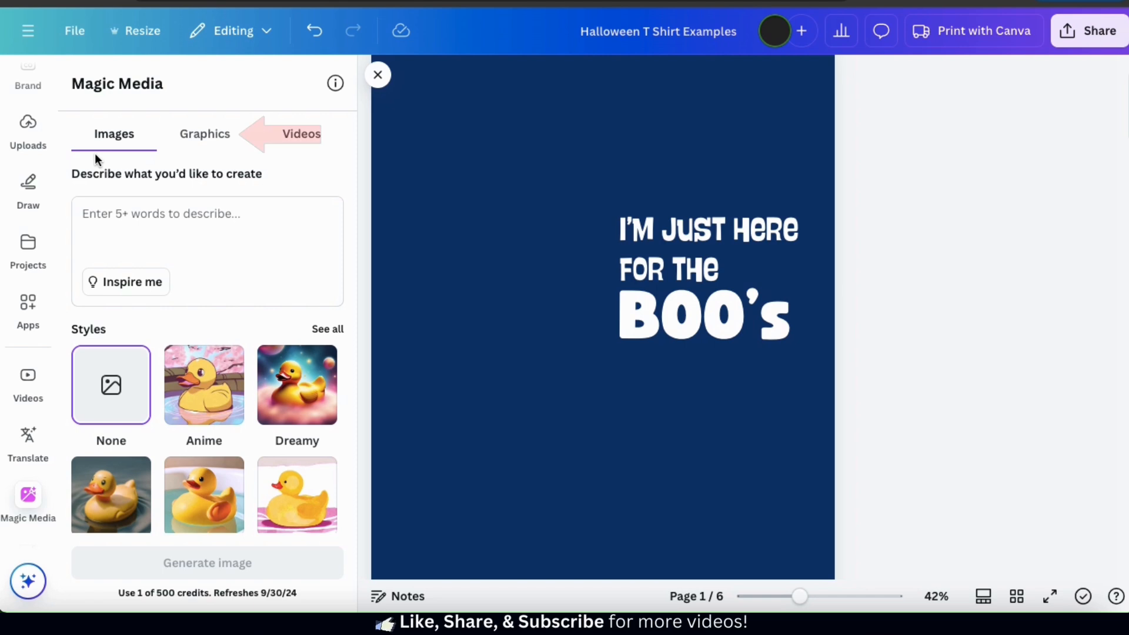
# Step: Switch Magic Media to generating graphics and enter the description "Happy ghost holding a mug of beer."
pyautogui.click(216, 146)
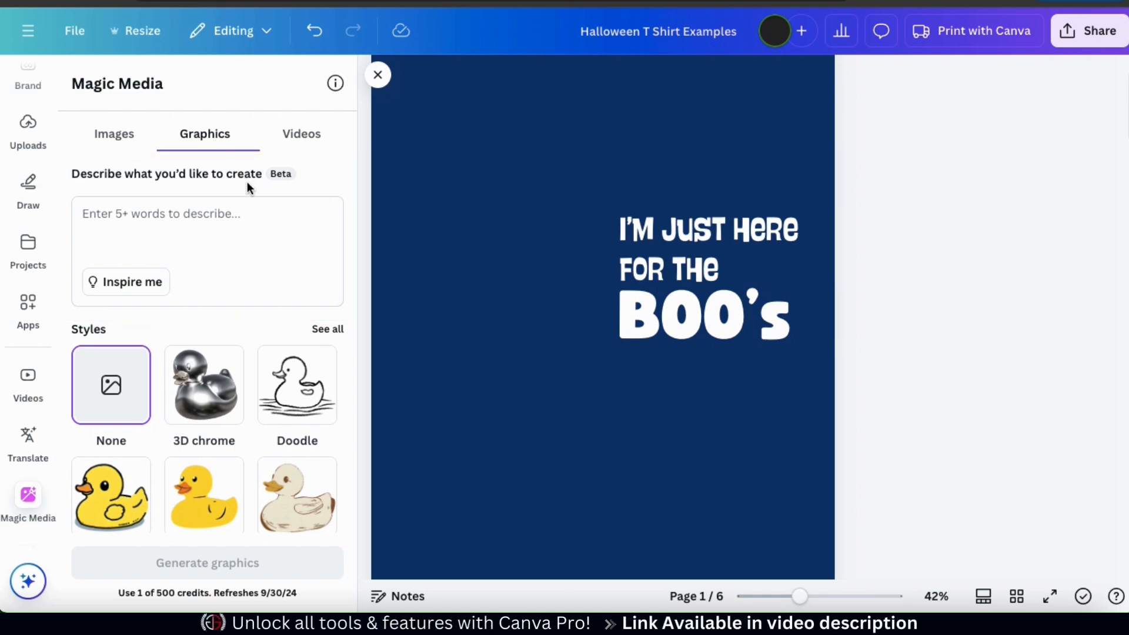
pyautogui.click(242, 212)
pyautogui.write('H')
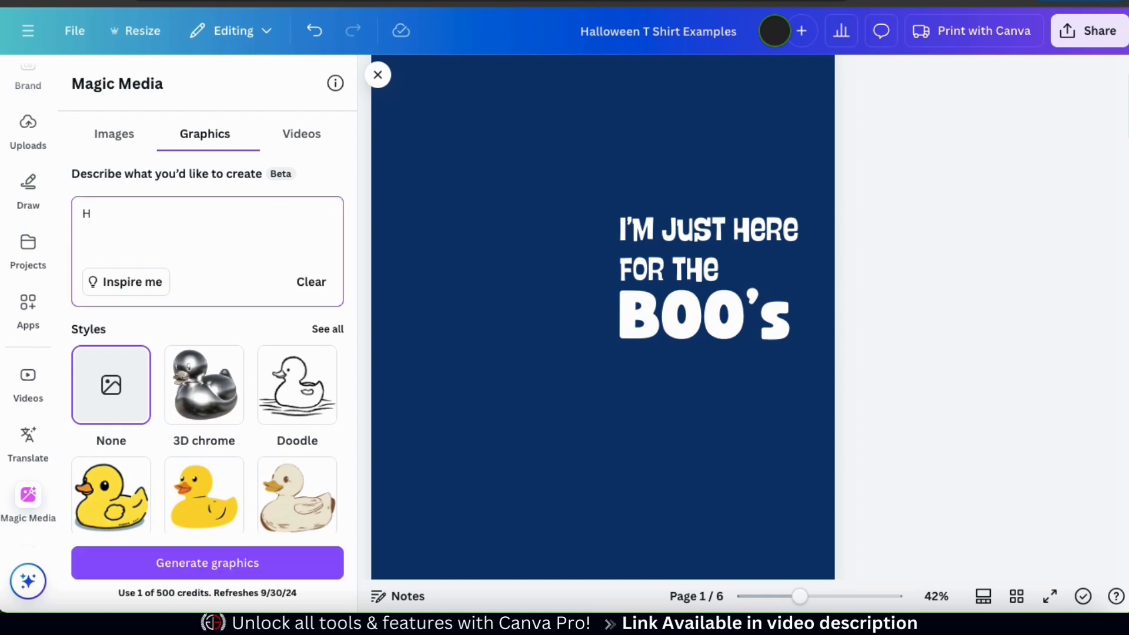
pyautogui.write('appy ghost holding a mug of beer.')
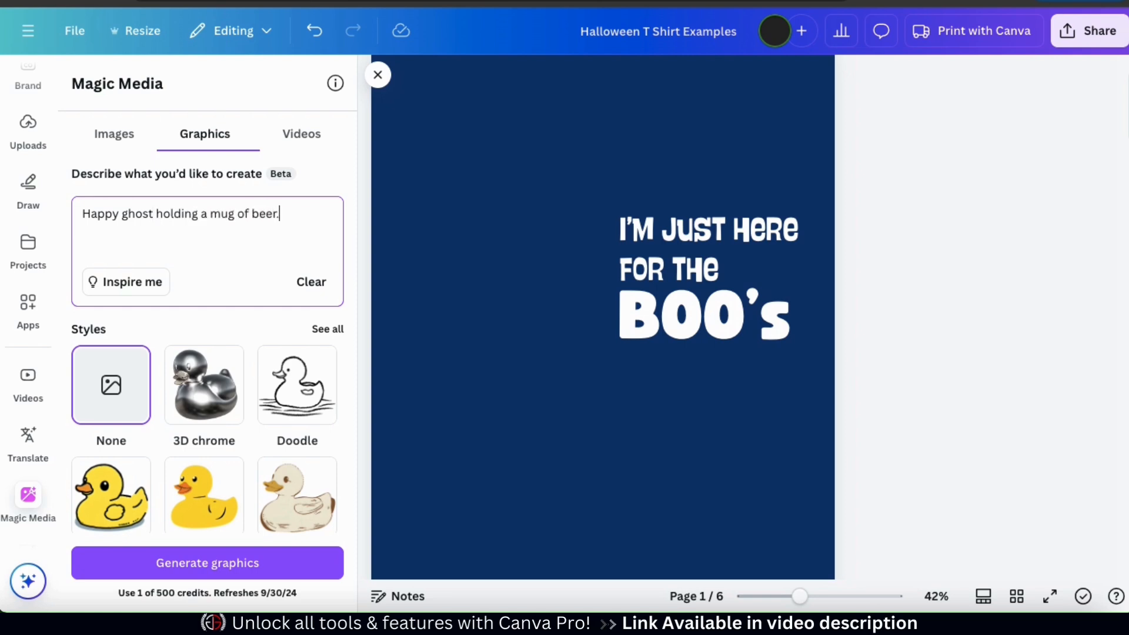
pyautogui.click(351, 234)
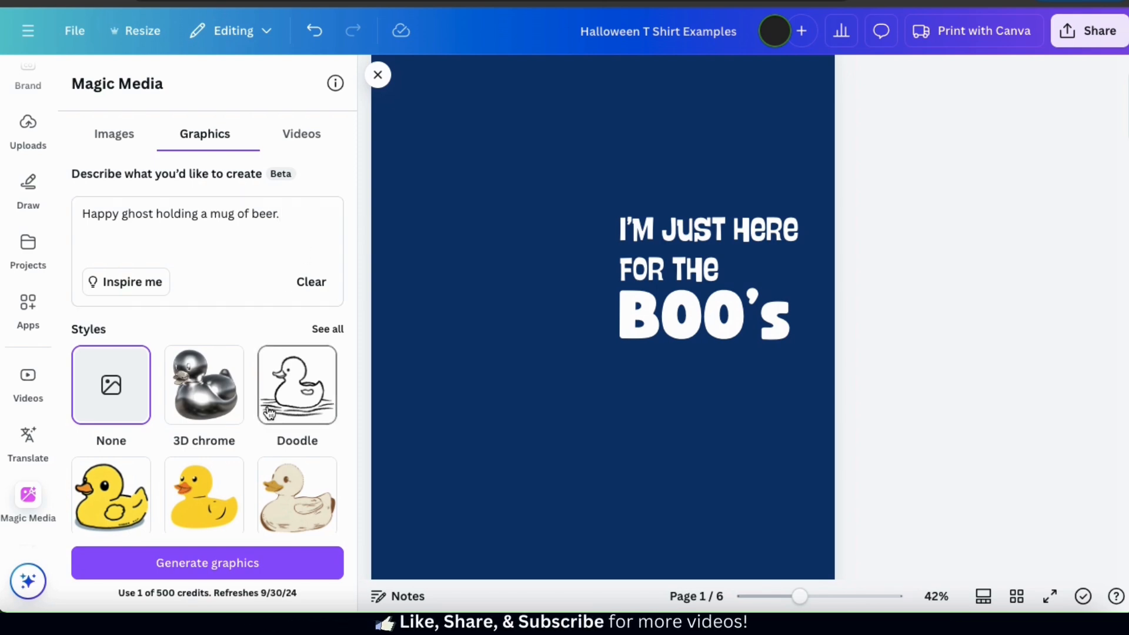
# Step: Browse all graphic styles, choose the Hand drawn style, and generate the ghost graphics
pyautogui.scroll(-1, 269, 414)
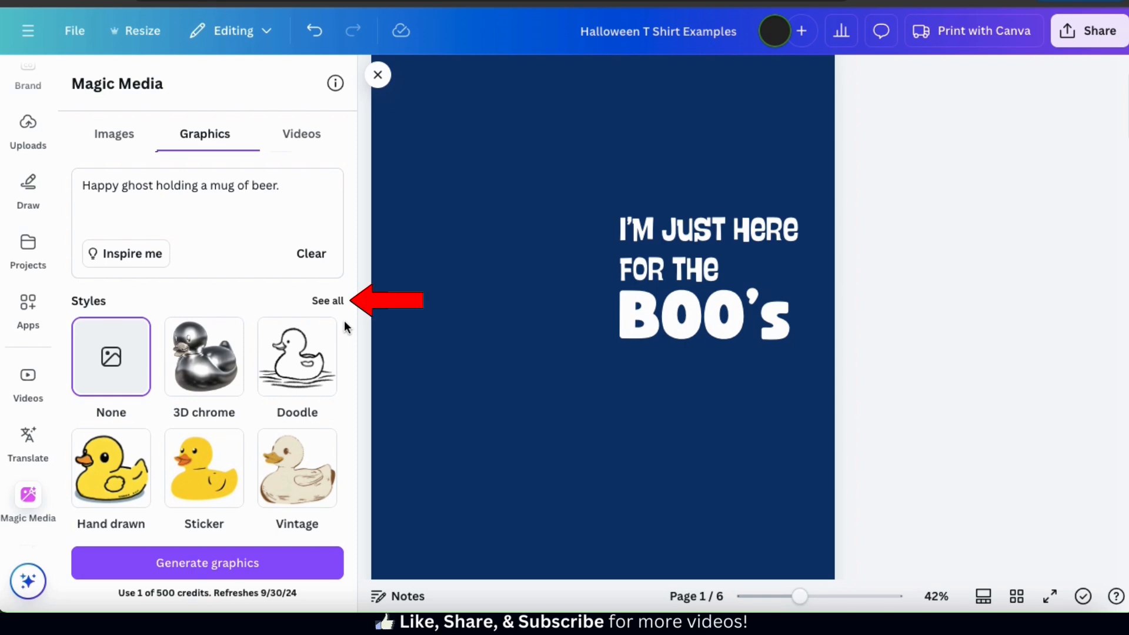
pyautogui.click(330, 303)
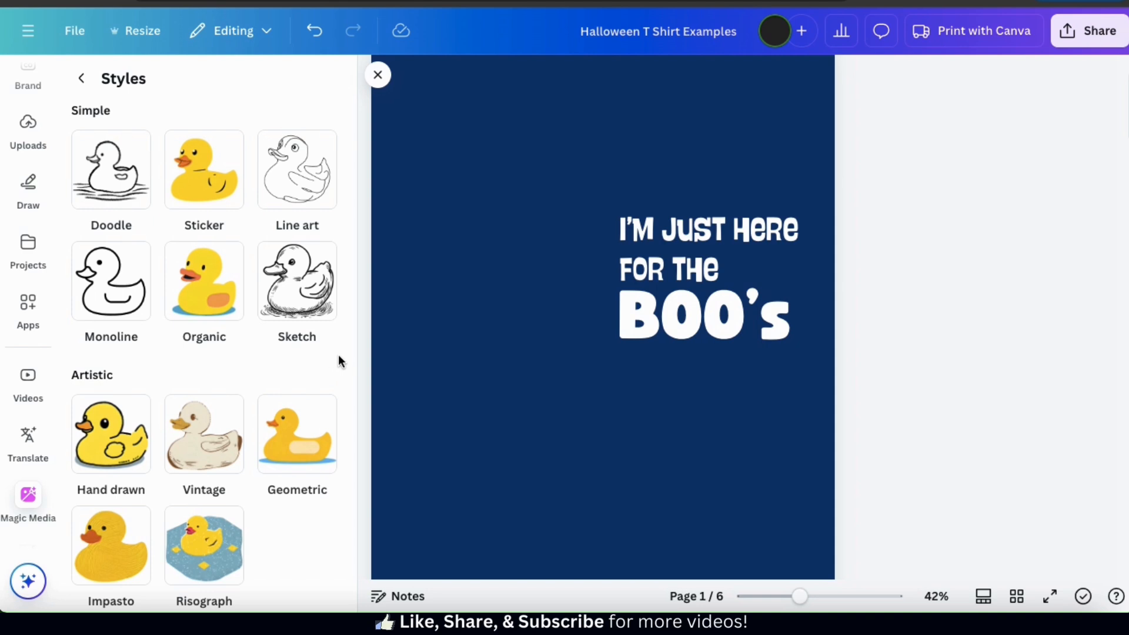
pyautogui.scroll(-3, 338, 355)
pyautogui.scroll(-1, 338, 354)
pyautogui.scroll(3, 338, 356)
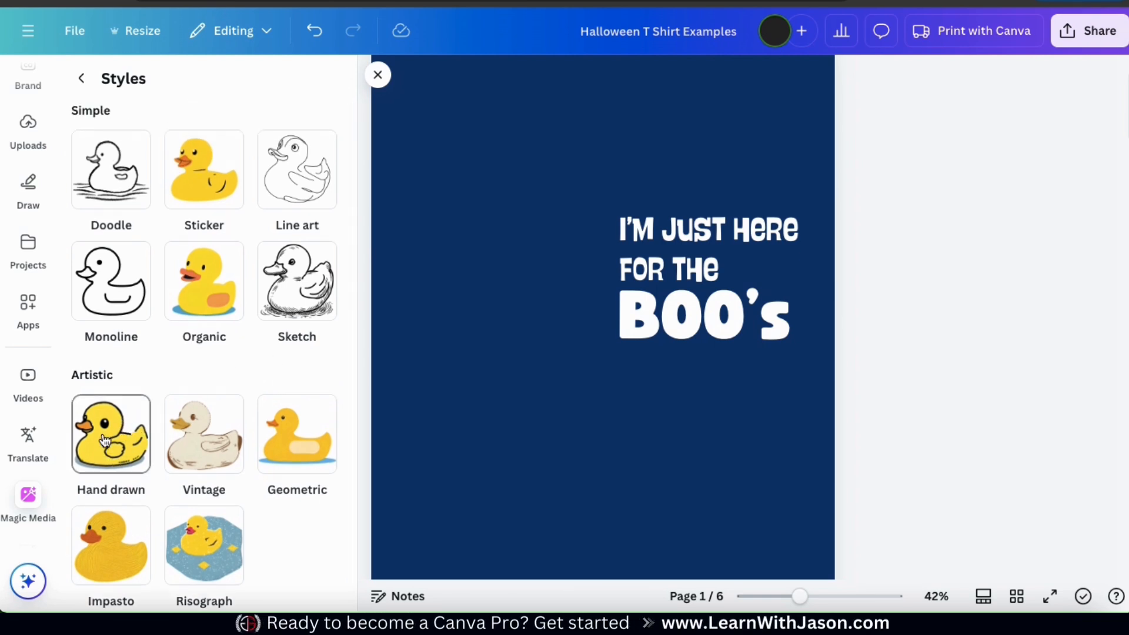
pyautogui.click(123, 445)
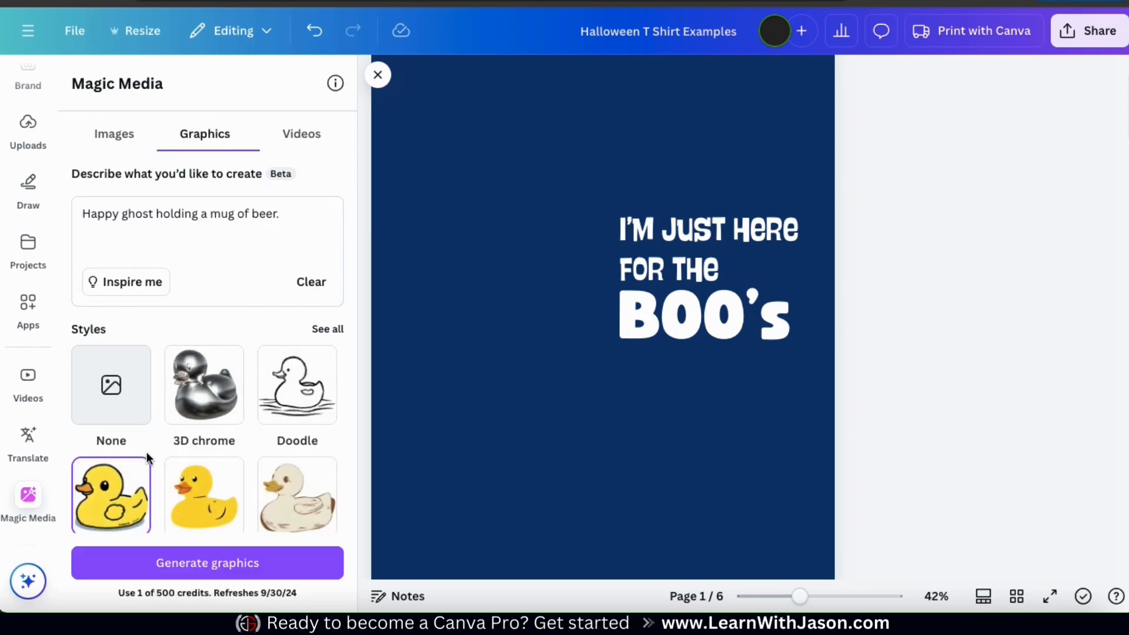
pyautogui.scroll(-1, 146, 451)
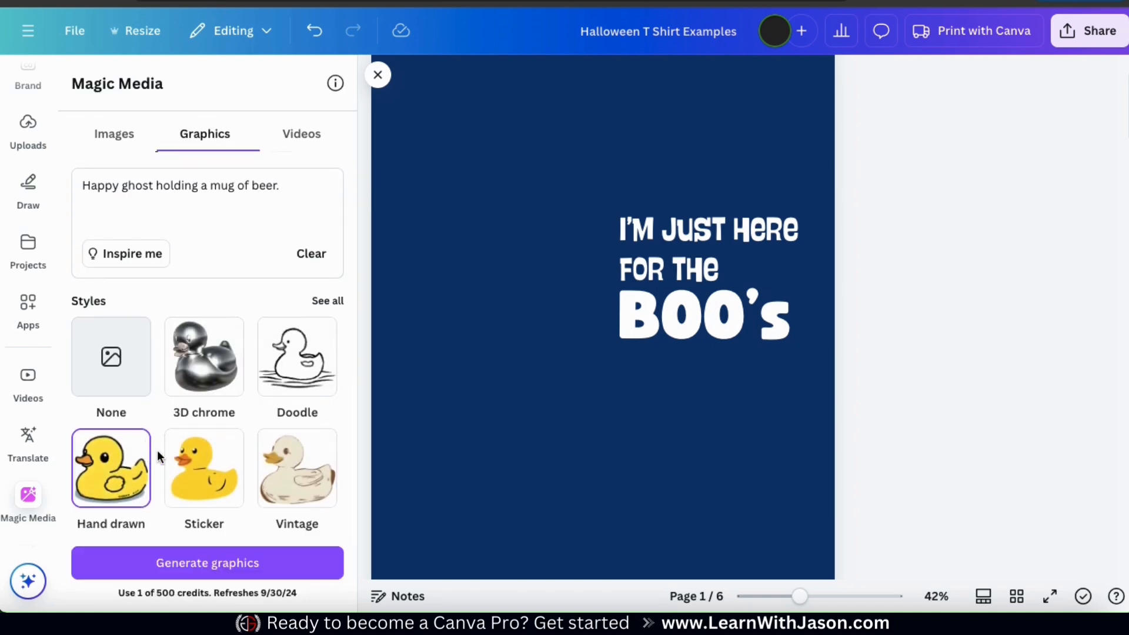
pyautogui.click(196, 576)
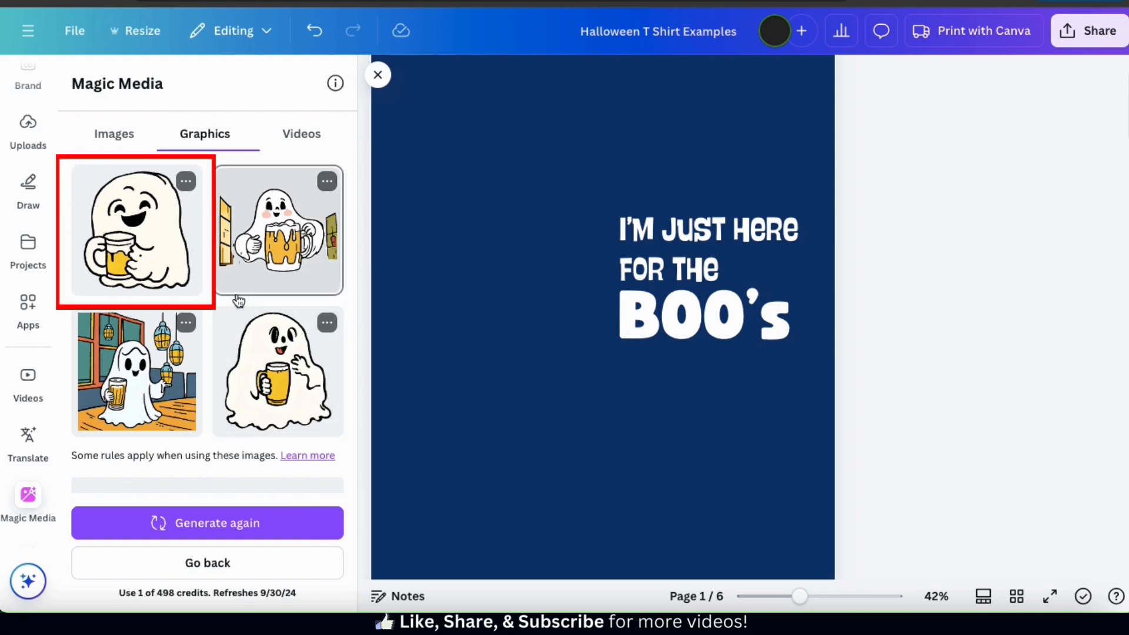
# Step: Add the generated laughing ghost with the beer mug, place it left of the text, and scale and centre ghost and text on the page
pyautogui.click(152, 261)
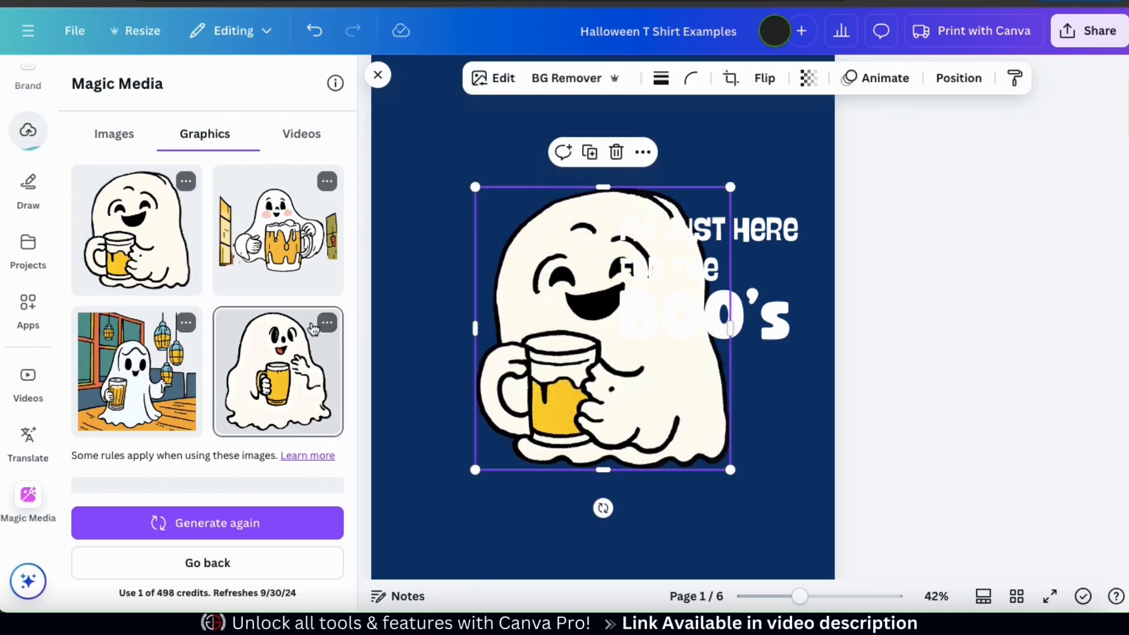
pyautogui.moveTo(711, 455); pyautogui.dragTo(609, 457)
pyautogui.moveTo(595, 401); pyautogui.dragTo(564, 380)
pyautogui.moveTo(530, 321); pyautogui.dragTo(564, 338)
pyautogui.click(684, 352)
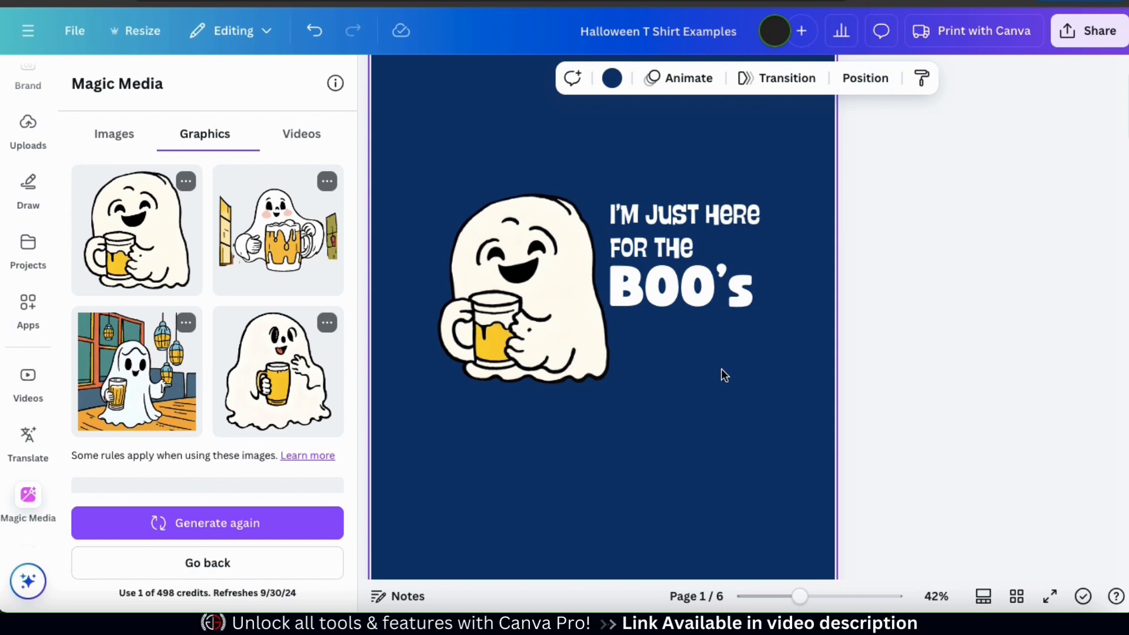
pyautogui.click(971, 330)
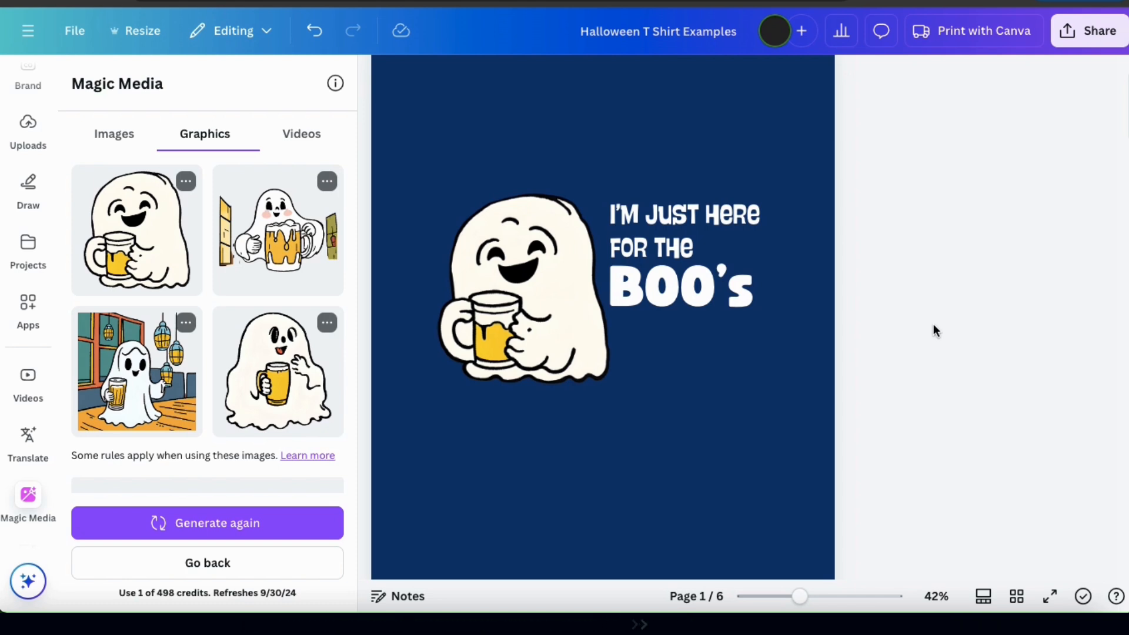
pyautogui.click(374, 78)
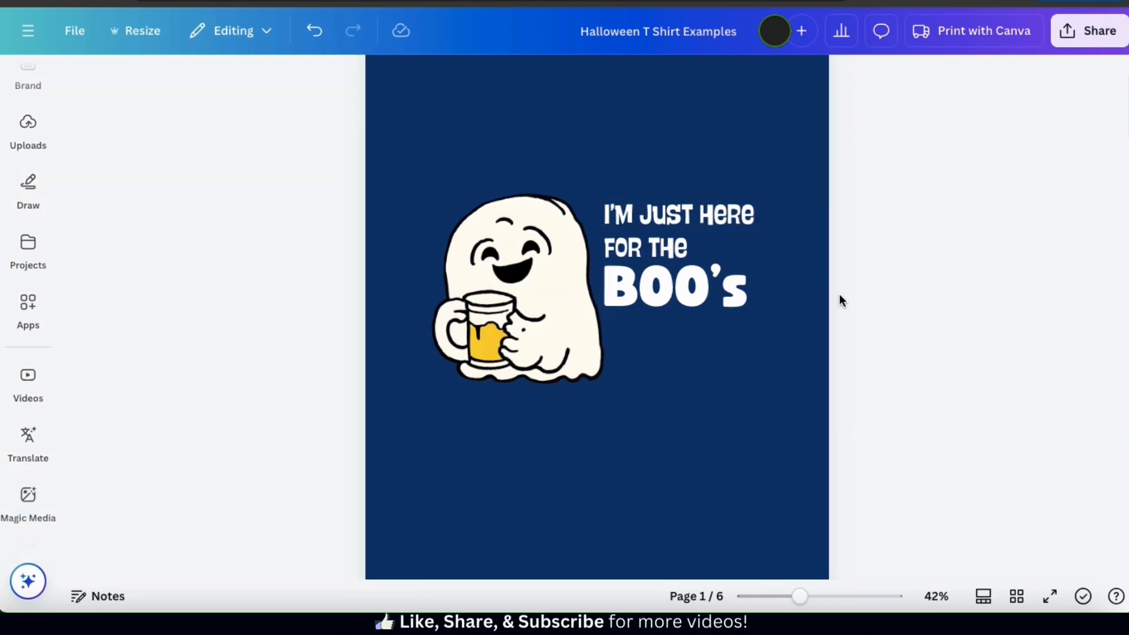
# Step: Preview the ghost design on the black women's T-shirt in enlarged walking, seated and close-up mockups, and close the print preview
pyautogui.click(984, 47)
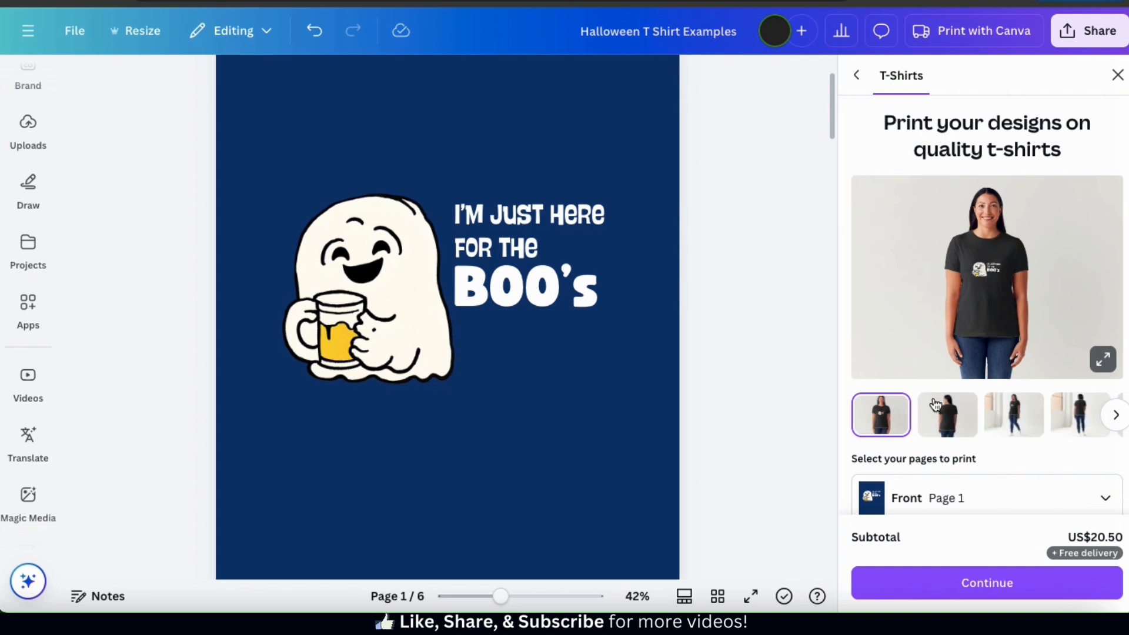
pyautogui.click(1104, 358)
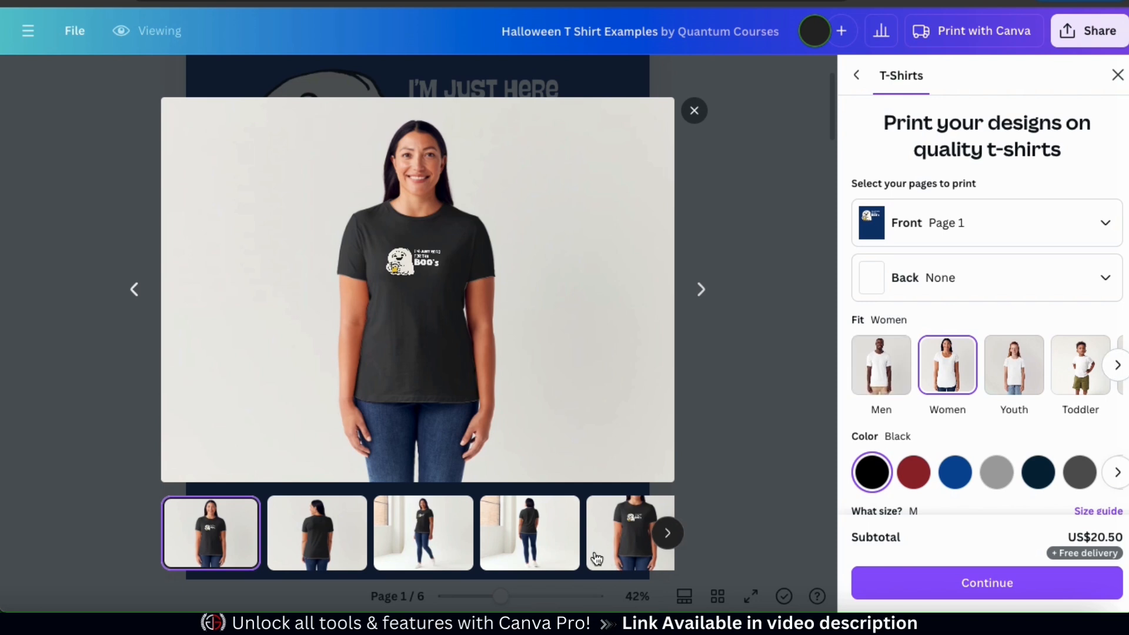
pyautogui.click(443, 537)
pyautogui.hscroll(3, 443, 536)
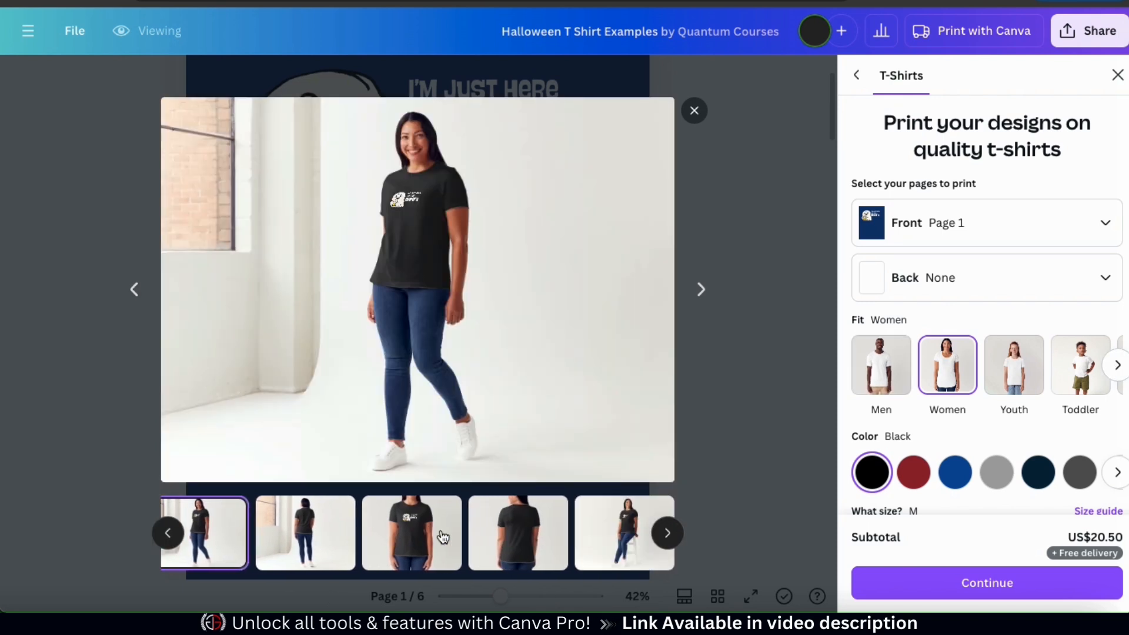
pyautogui.click(603, 535)
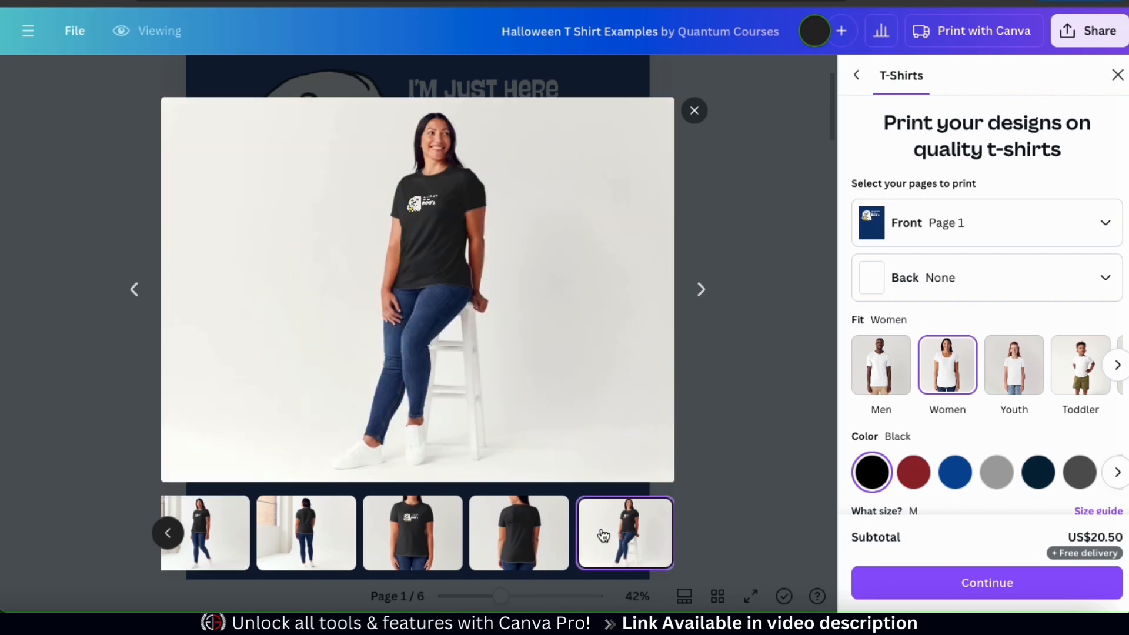
pyautogui.click(421, 534)
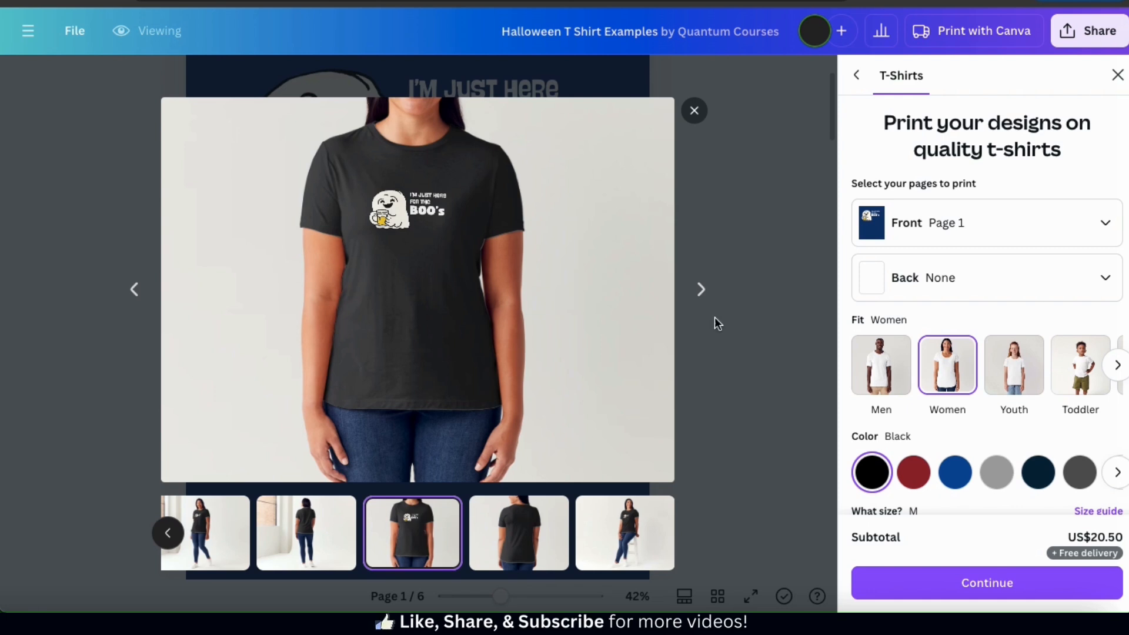
pyautogui.click(1117, 74)
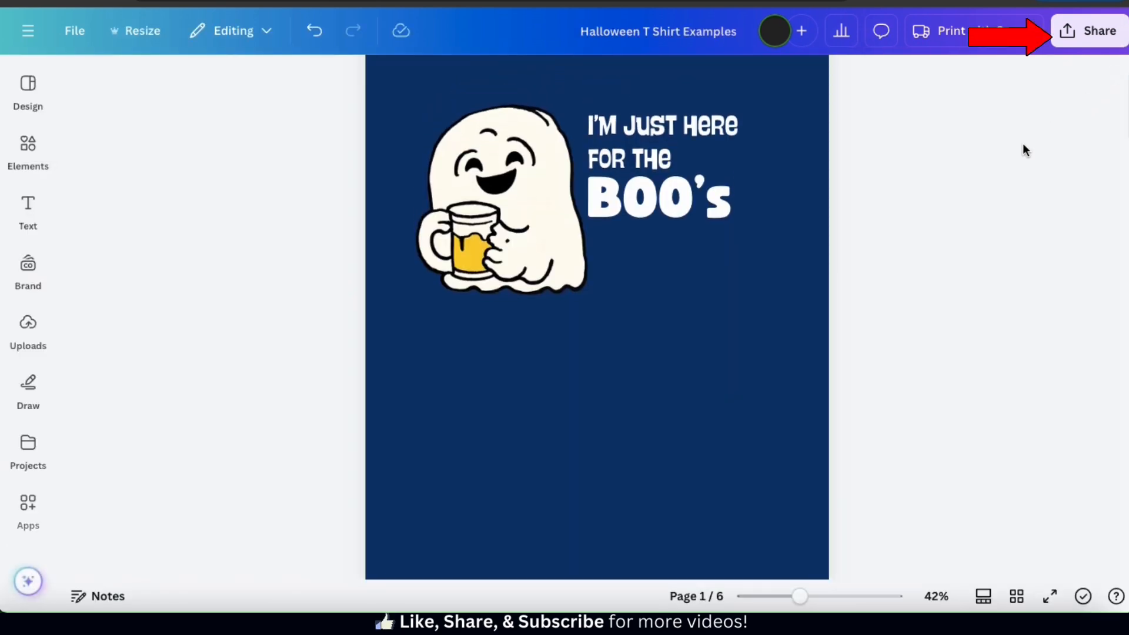
# Step: Set up the download of page 1 as a PNG with transparent background at size 2.25 (3,500 × 4,500 px)
pyautogui.click(1089, 44)
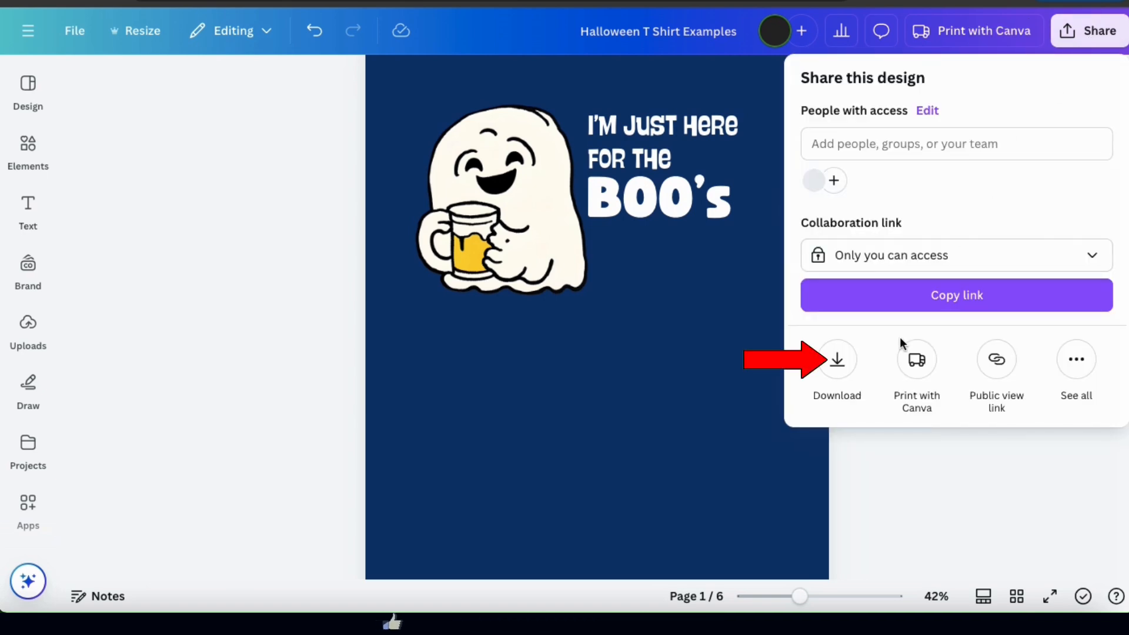
pyautogui.click(835, 364)
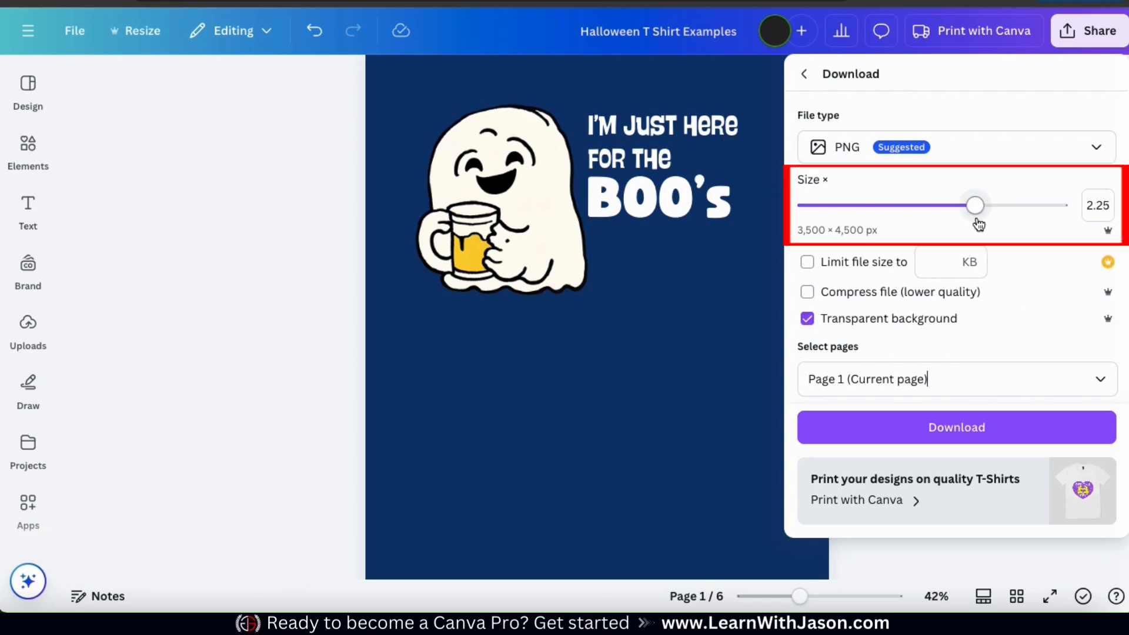
pyautogui.moveTo(978, 224)
pyautogui.mouseDown()
pyautogui.moveTo(901, 223)
pyautogui.moveTo(975, 219)
pyautogui.mouseUp()
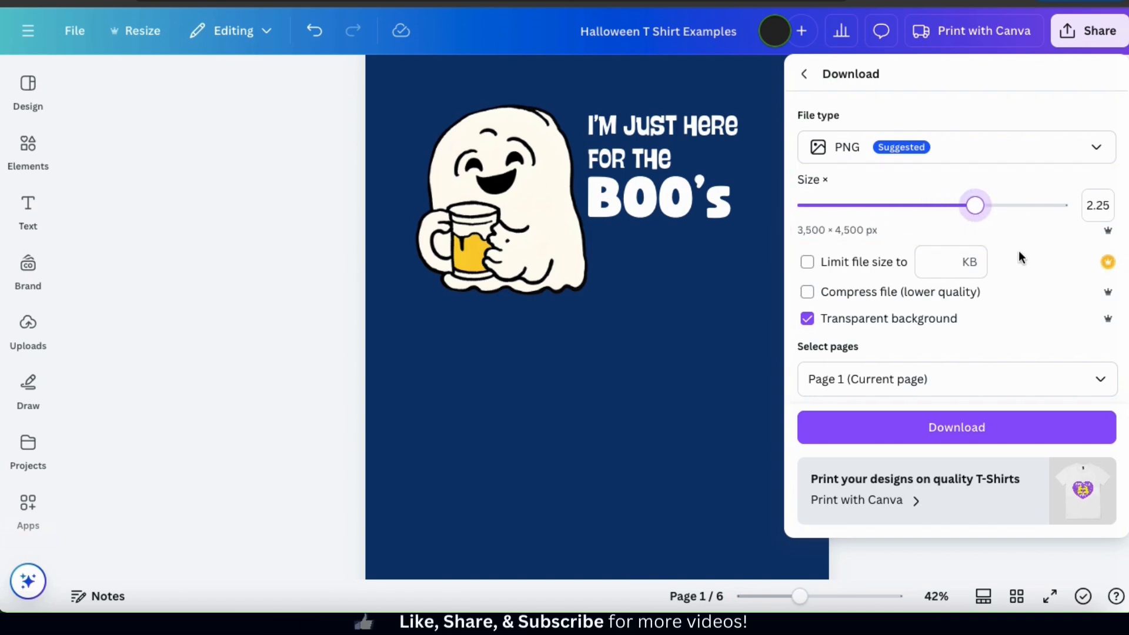